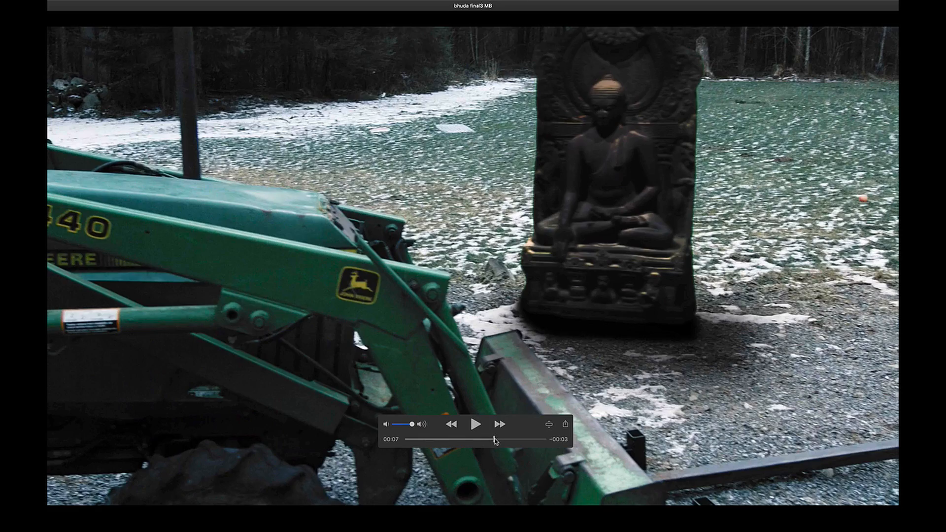
- Scrub through the finished statue composite video to review the result
{"action": "left_click_drag", "start_coordinate": [495, 441], "coordinate": [503, 441]}
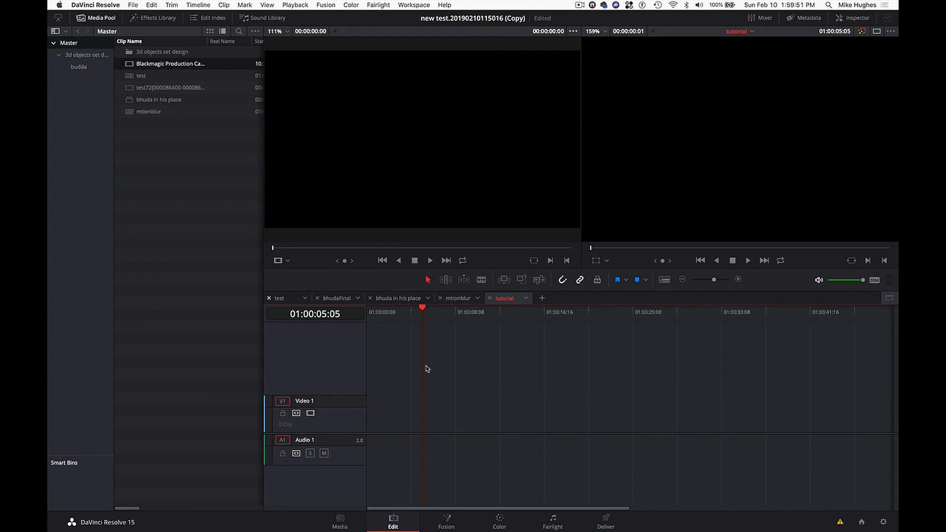
- Place the Blackmagic Production Camera clip at the start of the tutorial timeline and scrub through it
{"action": "left_click", "coordinate": [422, 308]}
{"action": "mouse_move", "coordinate": [422, 309]}
{"action": "left_mouse_down"}
{"action": "mouse_move", "coordinate": [371, 318]}
{"action": "mouse_move", "coordinate": [406, 311]}
{"action": "left_mouse_up"}
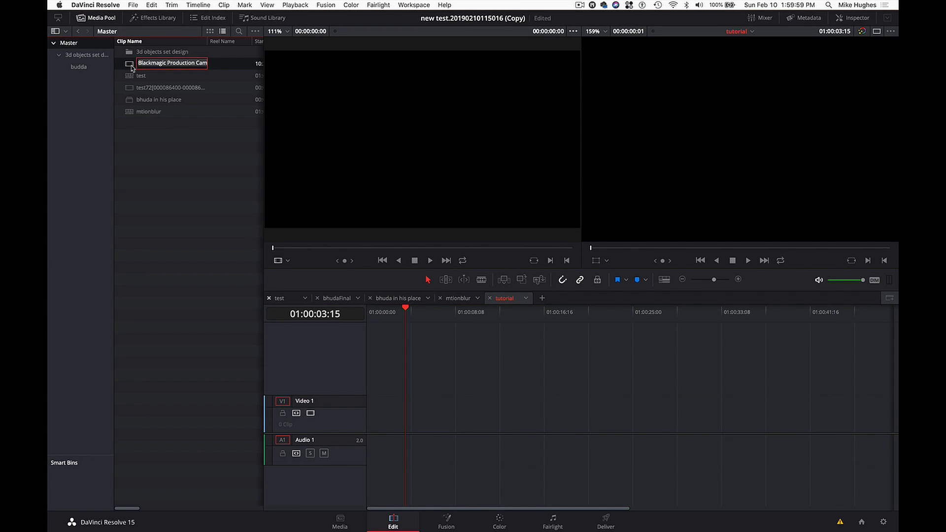
{"action": "left_click_drag", "start_coordinate": [132, 68], "coordinate": [373, 408]}
{"action": "left_click_drag", "start_coordinate": [414, 310], "coordinate": [390, 319]}
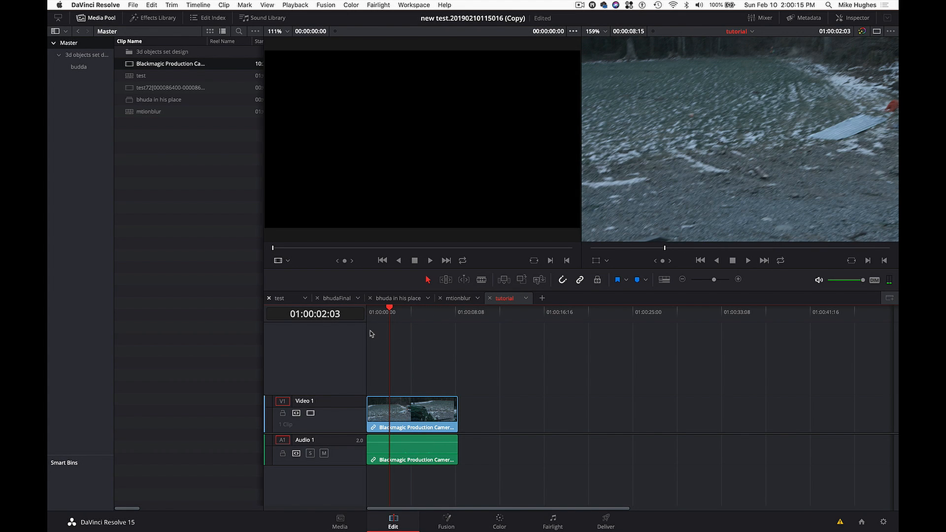
{"action": "left_click_drag", "start_coordinate": [390, 311], "coordinate": [416, 316]}
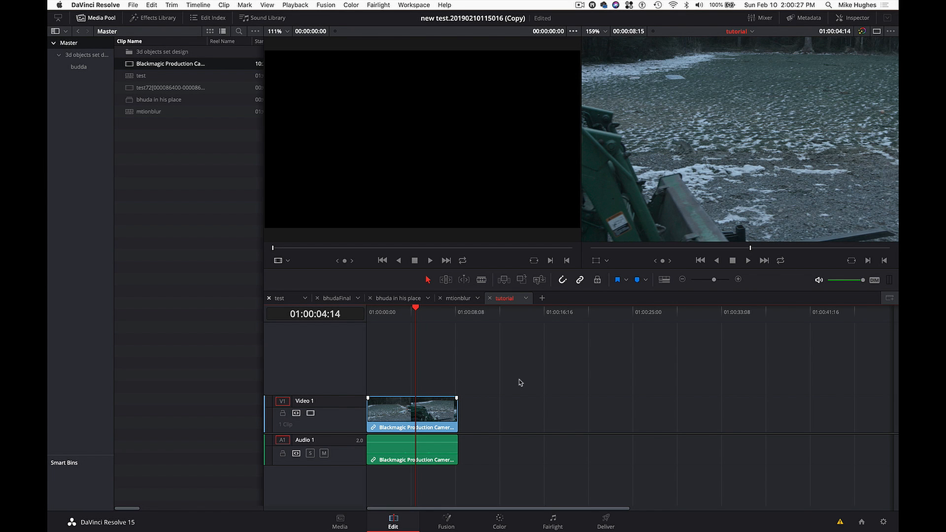
- Open the delivery settings for the timeline and set the render filename to intermediate702
{"action": "left_click", "coordinate": [606, 520]}
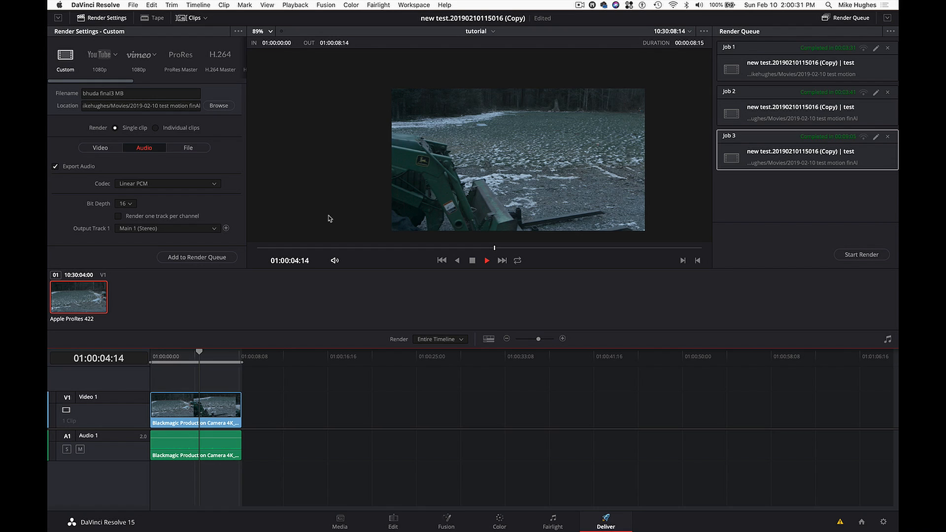
{"action": "left_click", "coordinate": [137, 93]}
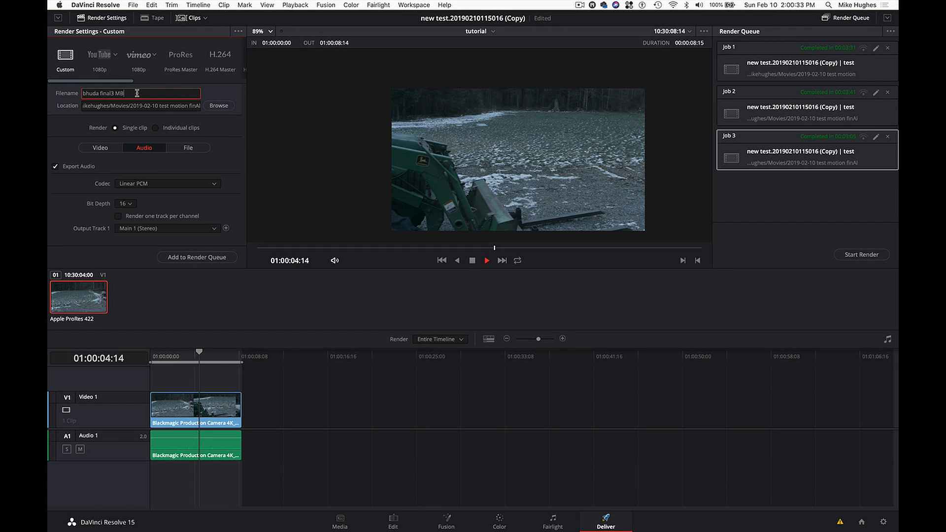
{"action": "left_click_drag", "start_coordinate": [137, 92], "coordinate": [49, 89]}
{"action": "type", "text": "intermediate702"}
{"action": "key", "text": "Return"}
- Create a new folder named tut inside 2019-02-10 test motion finAl and set it as the render location
{"action": "left_click", "coordinate": [217, 107]}
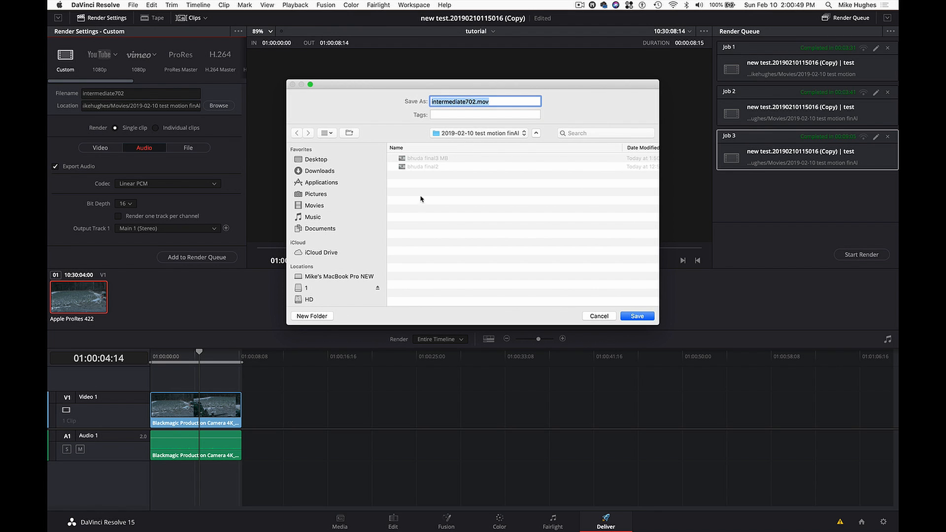
{"action": "left_click", "coordinate": [316, 321]}
{"action": "type", "text": "tu"}
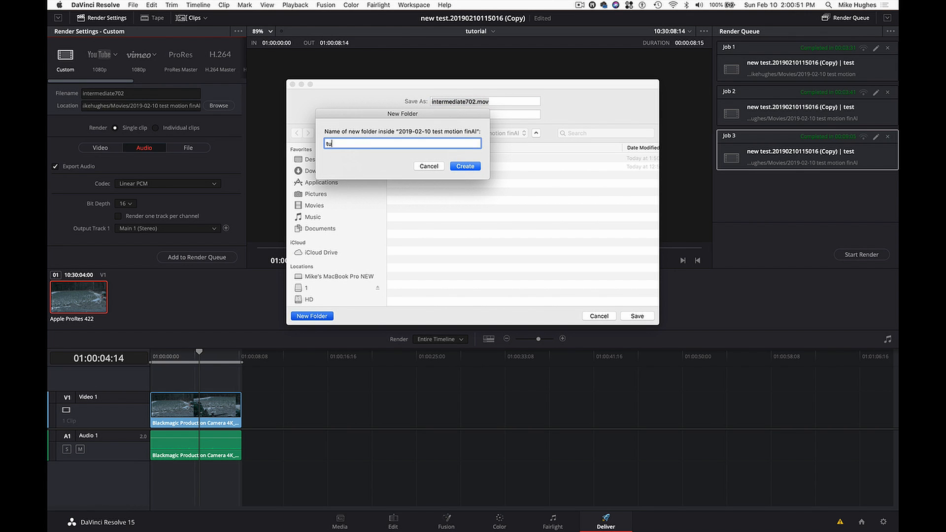
{"action": "type", "text": "t"}
{"action": "key", "text": "Return"}
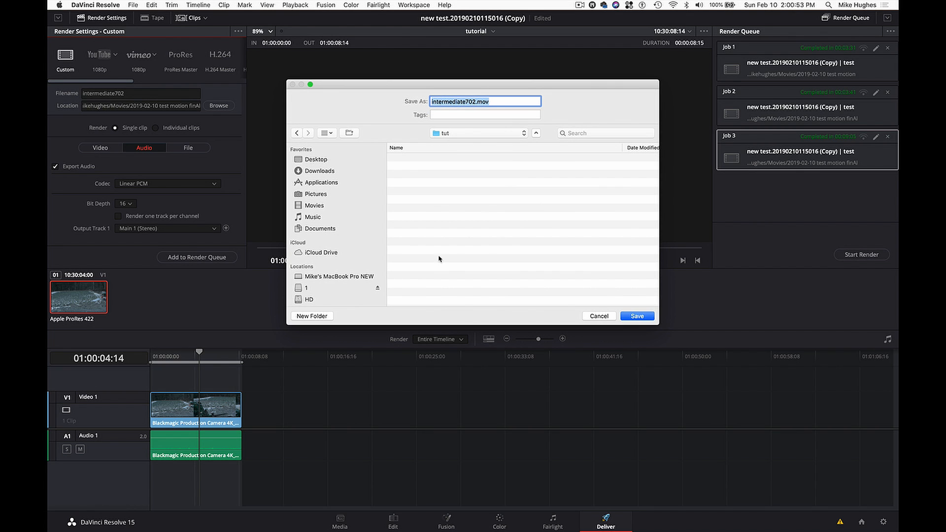
{"action": "left_click", "coordinate": [628, 315]}
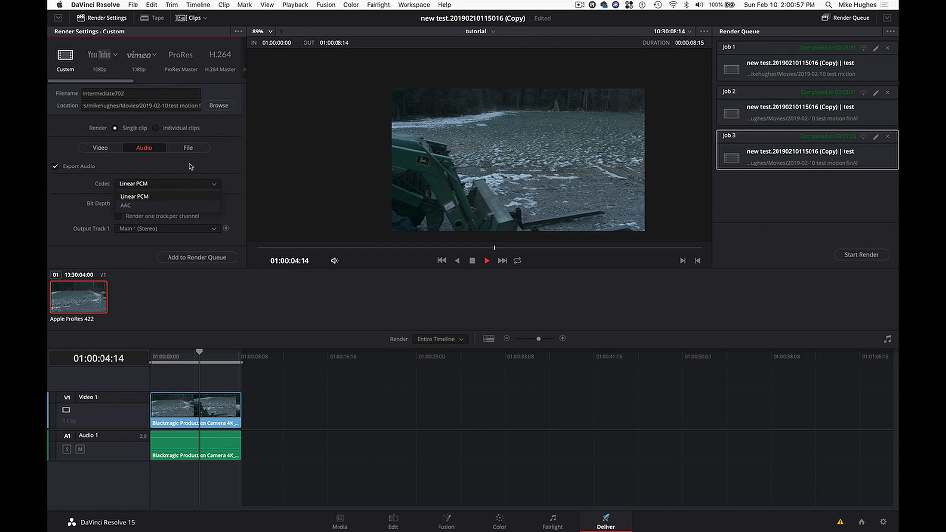
- Set the video export format to TIFF and the resolution to 1280 x 720 HD 720P
{"action": "left_click", "coordinate": [102, 148]}
{"action": "left_click", "coordinate": [142, 182]}
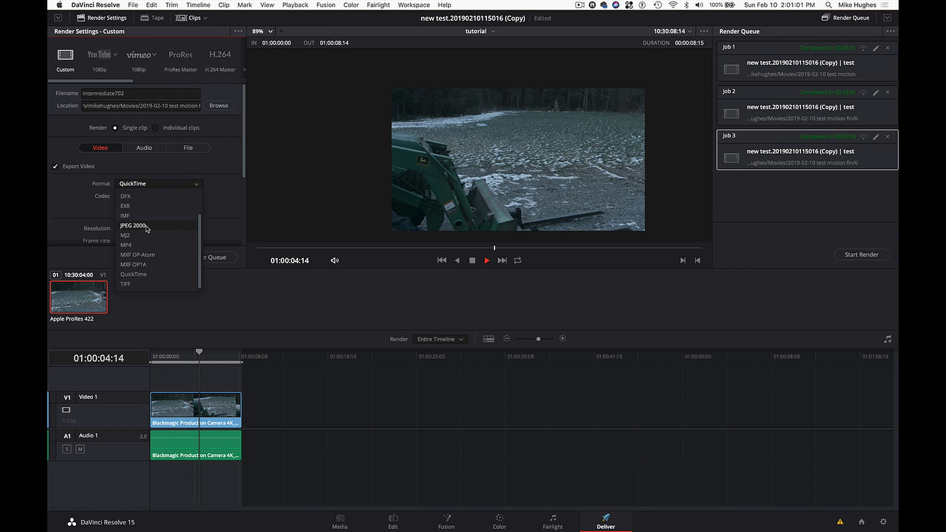
{"action": "left_click", "coordinate": [138, 285]}
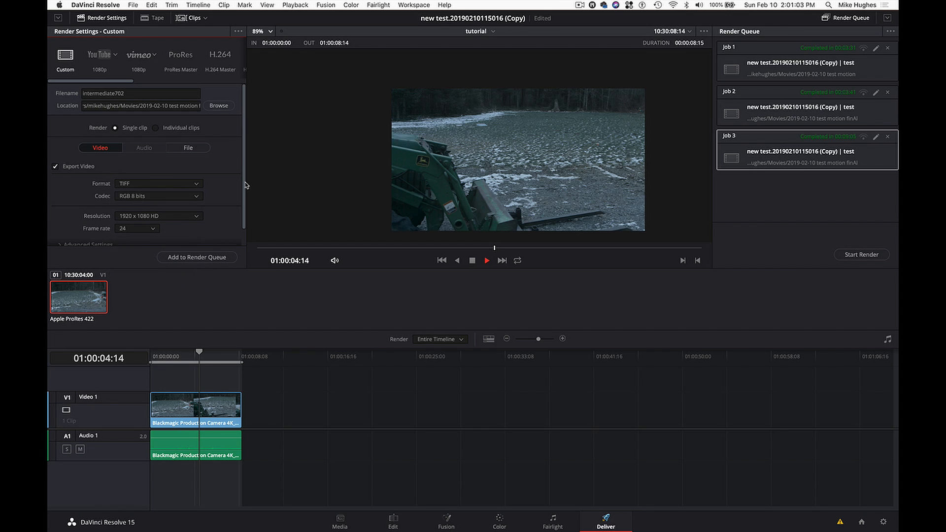
{"action": "scroll", "coordinate": [241, 193], "scroll_direction": "down", "scroll_amount": 1}
{"action": "scroll", "coordinate": [231, 201], "scroll_direction": "down", "scroll_amount": 2}
{"action": "left_click", "coordinate": [192, 200]}
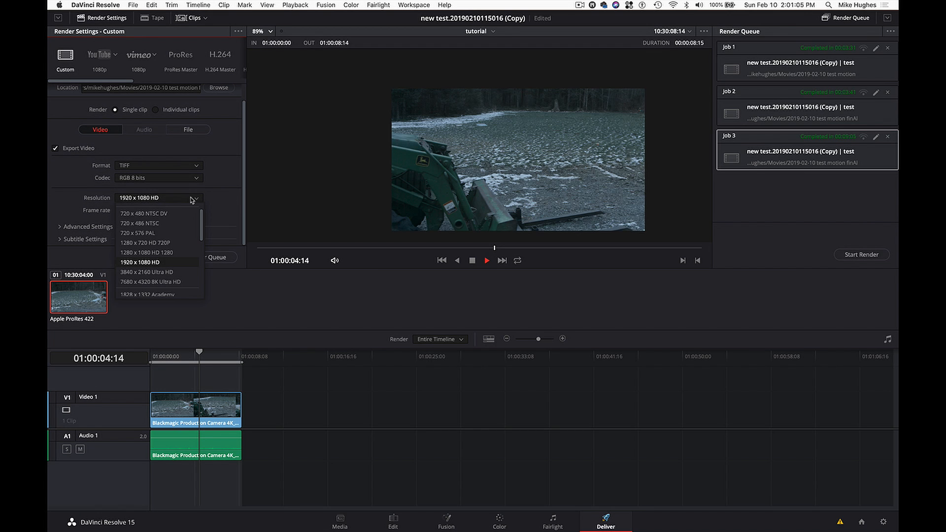
{"action": "left_click", "coordinate": [171, 243]}
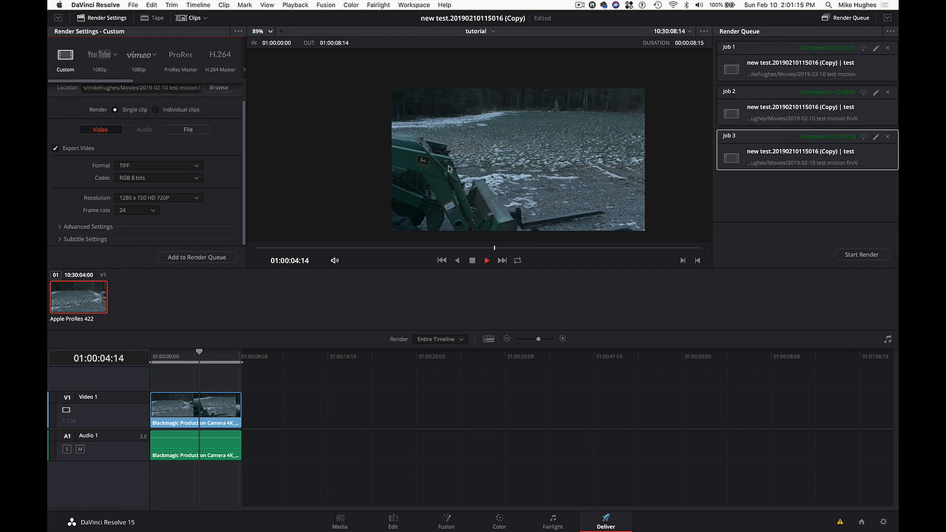
- Add the tutorial timeline to the render queue and start rendering the job
{"action": "left_click", "coordinate": [214, 257]}
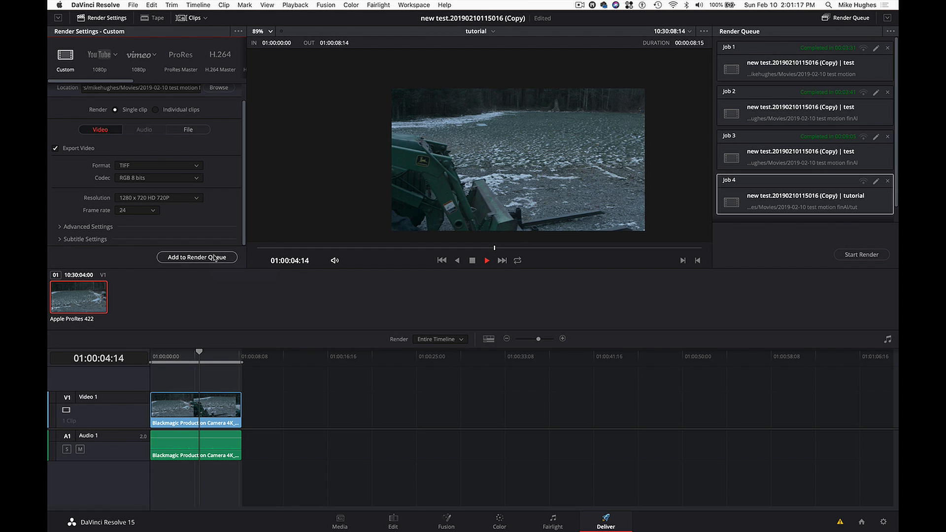
{"action": "left_click", "coordinate": [860, 254]}
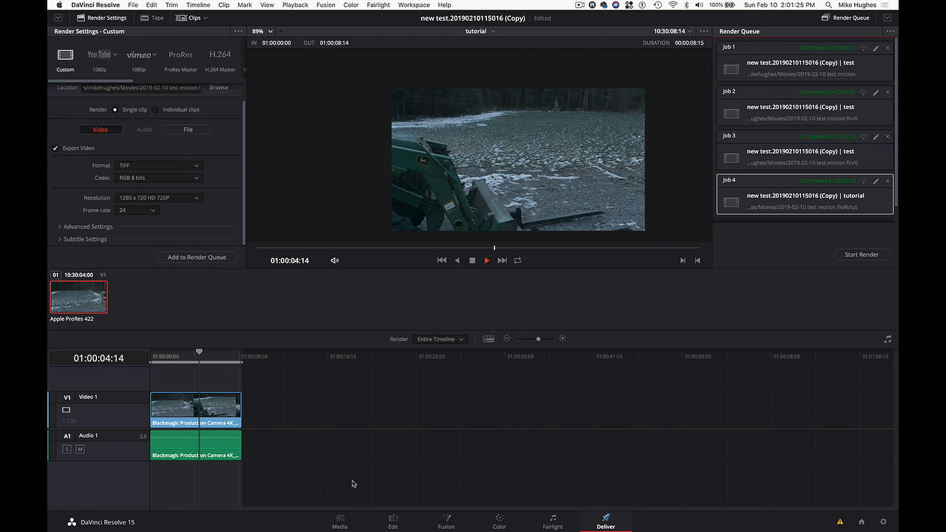
- Switch to Finder and expand the tut folder in Movies under 2019-02-10 test motion finAl
{"action": "left_click", "coordinate": [337, 524]}
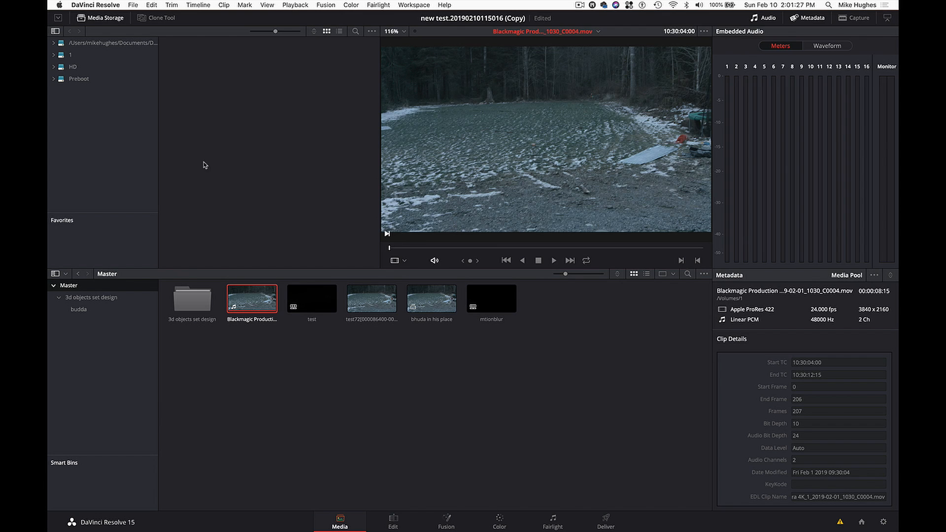
{"action": "key", "text": "super+Tab"}
{"action": "key", "text": "super+Tab"}
{"action": "key", "text": "super+Tab"}
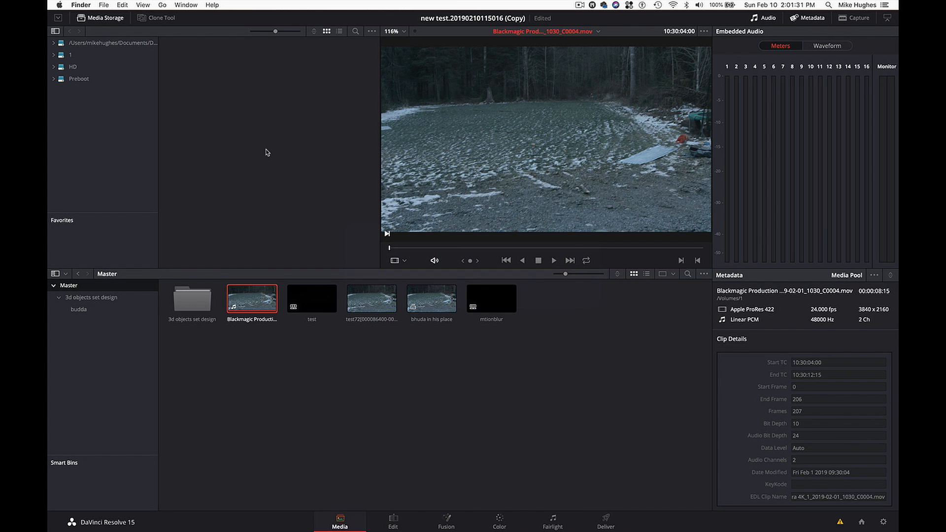
{"action": "key", "text": "super+n"}
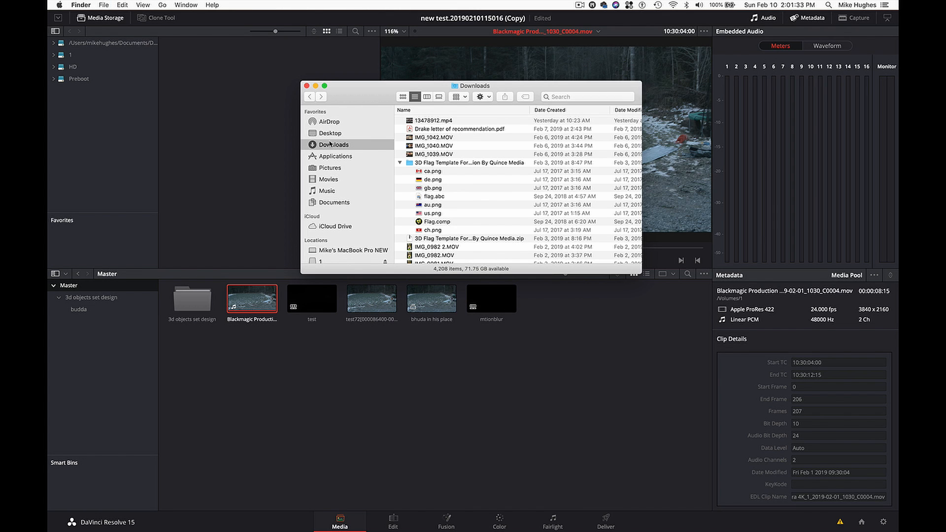
{"action": "left_click", "coordinate": [335, 179]}
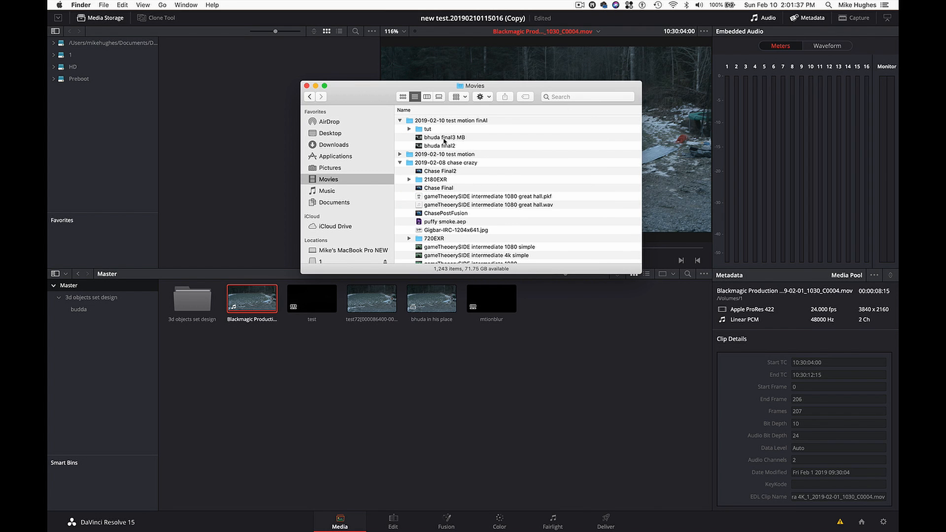
{"action": "left_click", "coordinate": [446, 146]}
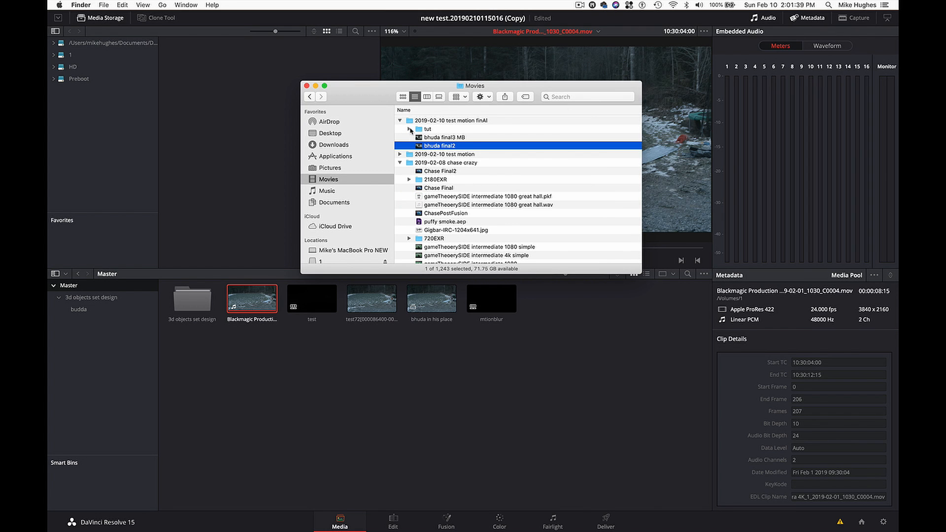
{"action": "left_click", "coordinate": [409, 130]}
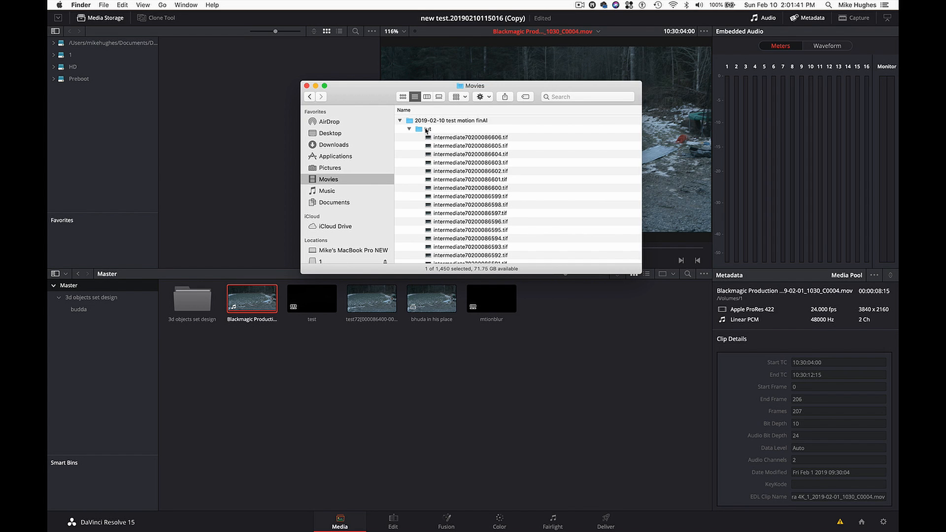
- Import the tut folder's TIFF sequence into the Master bin of the media pool and close the Finder window
{"action": "left_click", "coordinate": [427, 130]}
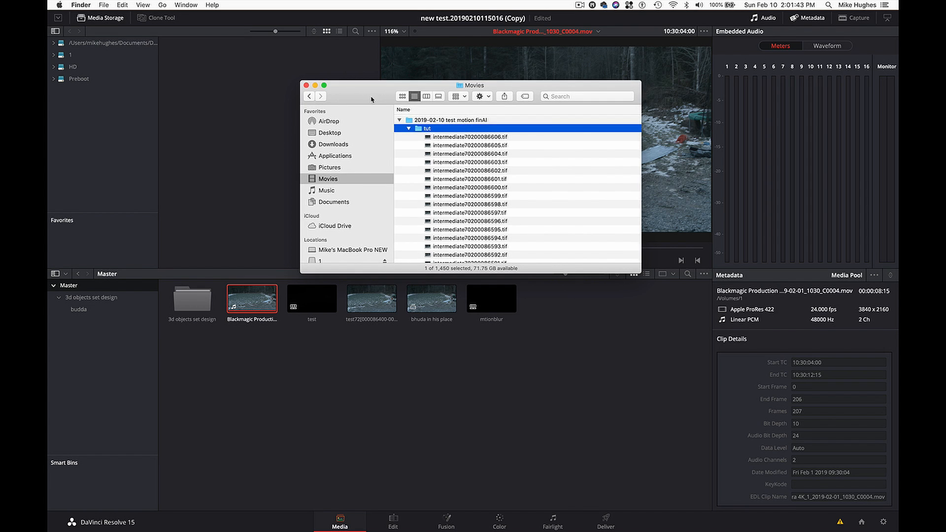
{"action": "left_click_drag", "start_coordinate": [376, 97], "coordinate": [503, 106]}
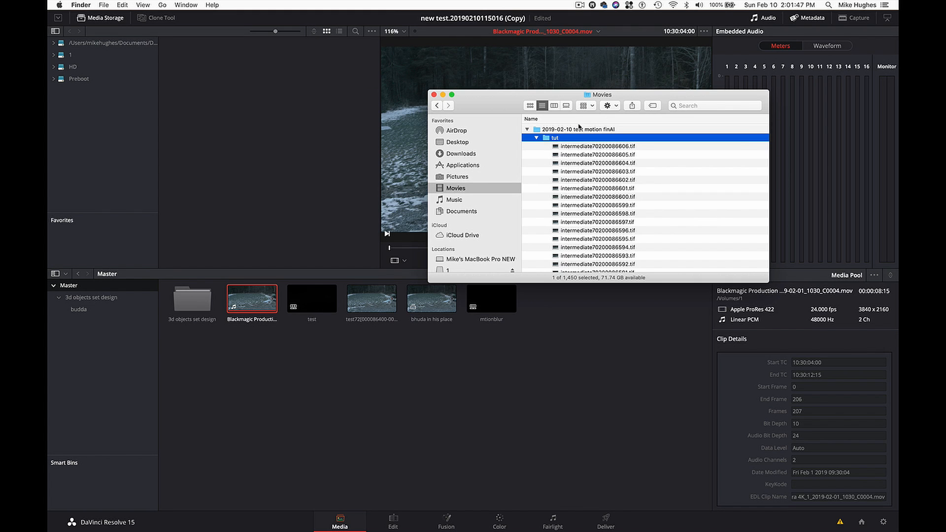
{"action": "left_click_drag", "start_coordinate": [559, 139], "coordinate": [305, 389]}
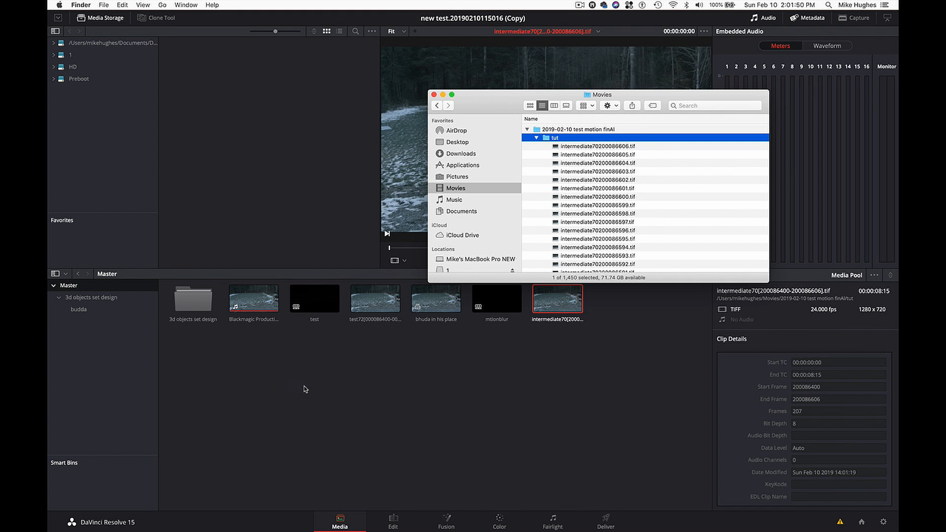
{"action": "left_click", "coordinate": [434, 95]}
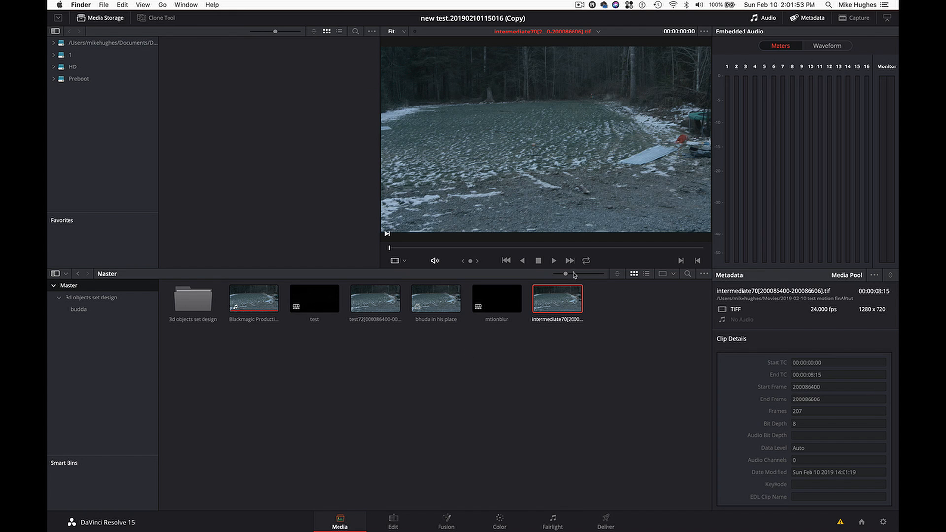
- Place the intermediate70 TIFF sequence on Video 1 with a gap after the camera clip and play part of it
{"action": "left_click", "coordinate": [393, 521]}
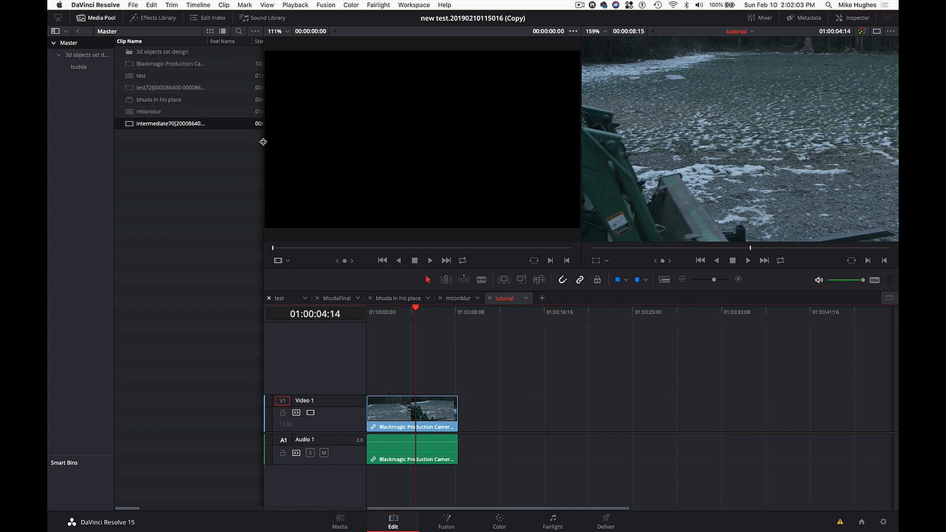
{"action": "left_click_drag", "start_coordinate": [264, 142], "coordinate": [318, 140]}
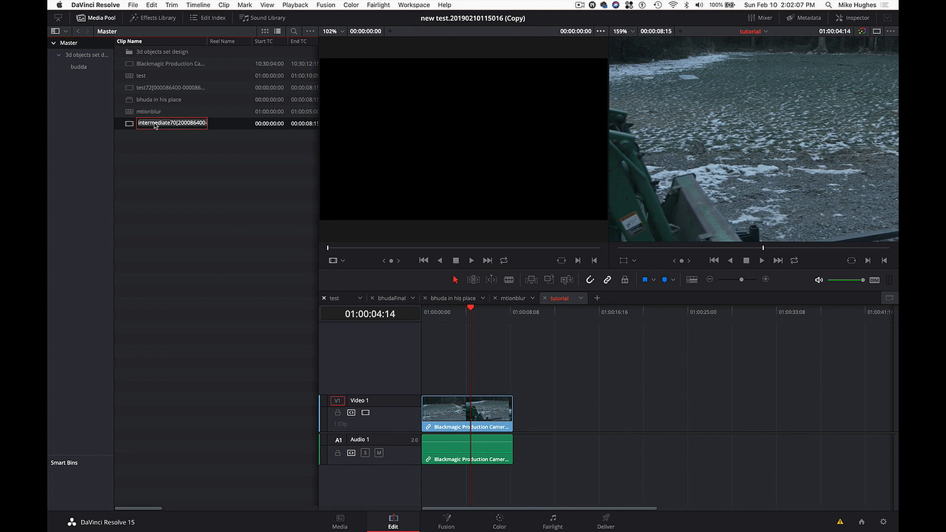
{"action": "left_click_drag", "start_coordinate": [155, 125], "coordinate": [560, 414]}
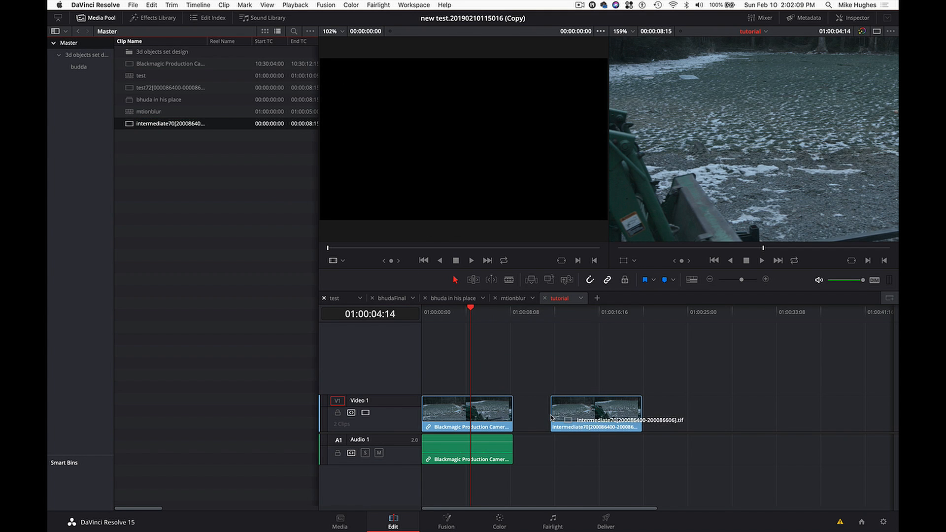
{"action": "left_click", "coordinate": [579, 312]}
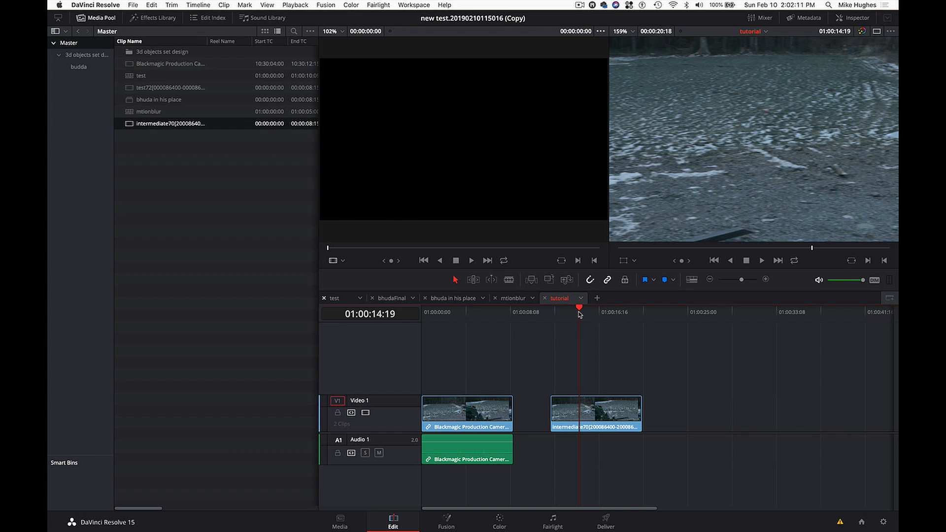
{"action": "key", "text": "space"}
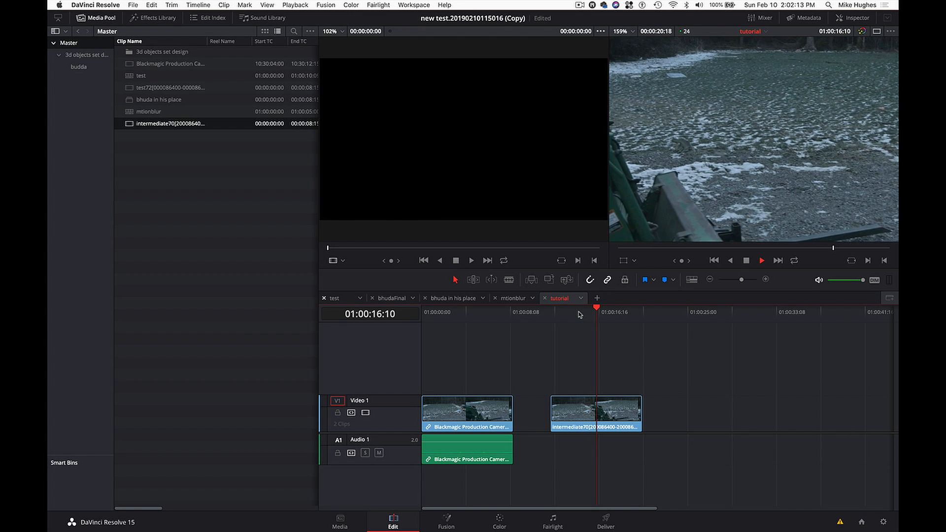
{"action": "key", "text": "space"}
- Scrub the original camera clip for comparison and delete the intermediate70 sequence clip from the timeline
{"action": "left_click", "coordinate": [476, 313]}
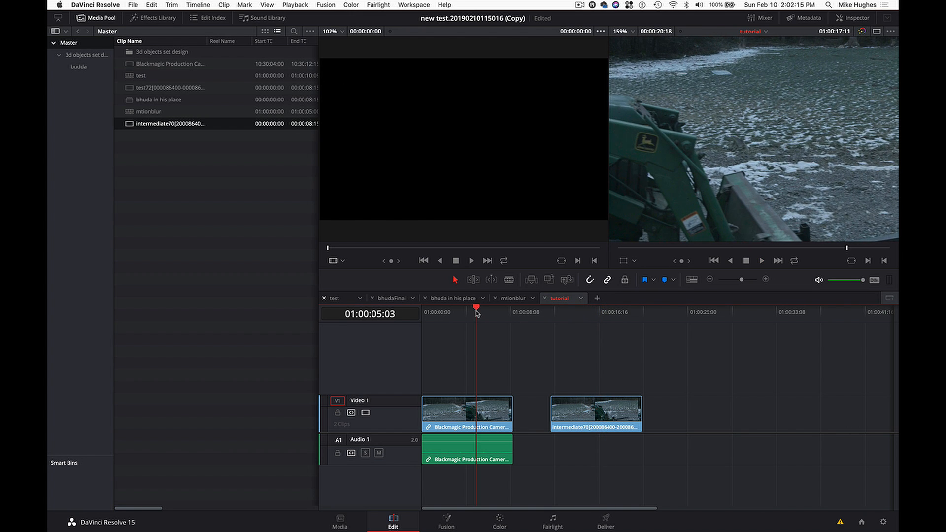
{"action": "left_click_drag", "start_coordinate": [476, 312], "coordinate": [468, 313]}
{"action": "left_click", "coordinate": [570, 403]}
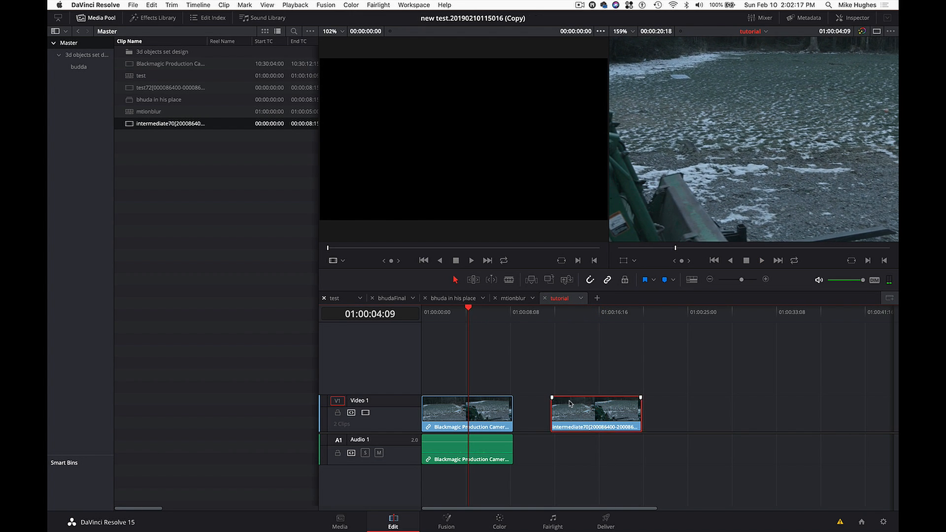
{"action": "key", "text": "Delete"}
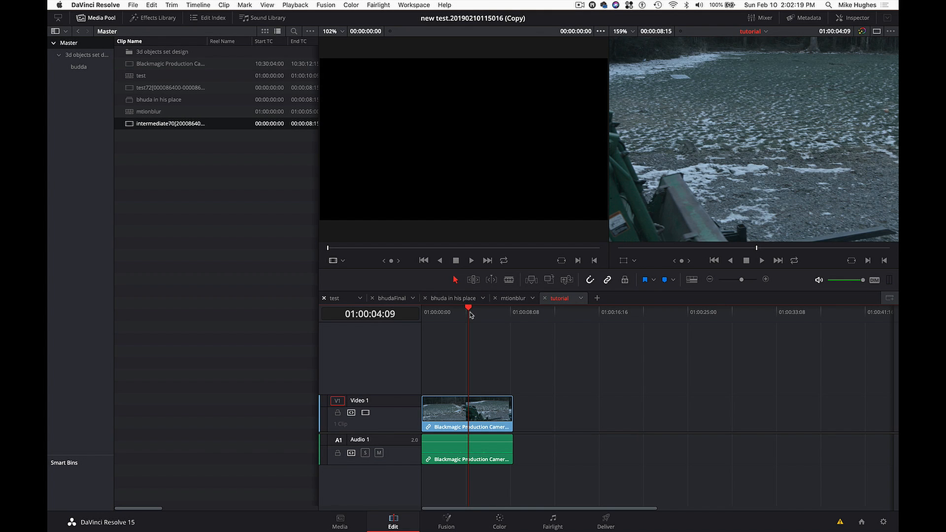
- Select the camera clip with the playhead at 01:00:03:12 and open it in Fusion
{"action": "left_click_drag", "start_coordinate": [469, 313], "coordinate": [459, 313]}
{"action": "left_click", "coordinate": [460, 415]}
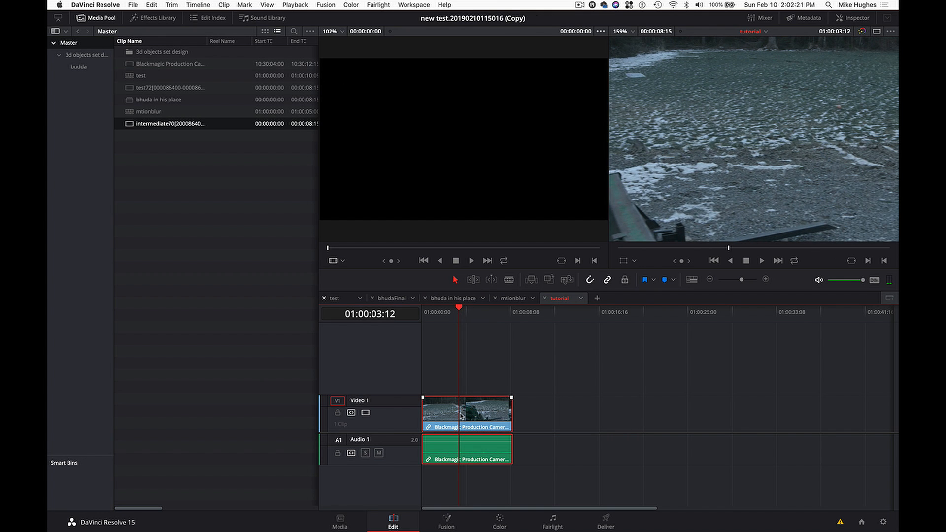
{"action": "left_click", "coordinate": [448, 518]}
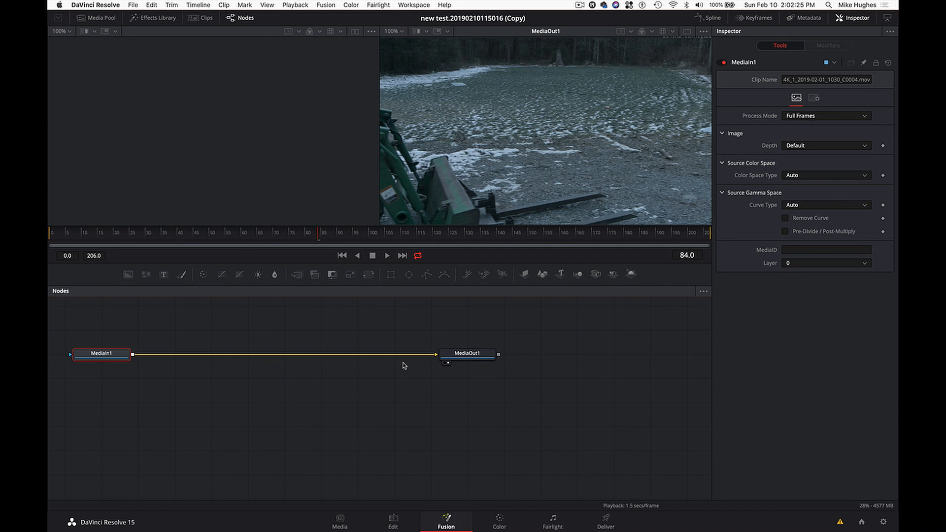
- Move the MediaIn1 and MediaOut1 nodes to new spots in the node graph and show the media pool
{"action": "left_click_drag", "start_coordinate": [93, 359], "coordinate": [153, 360]}
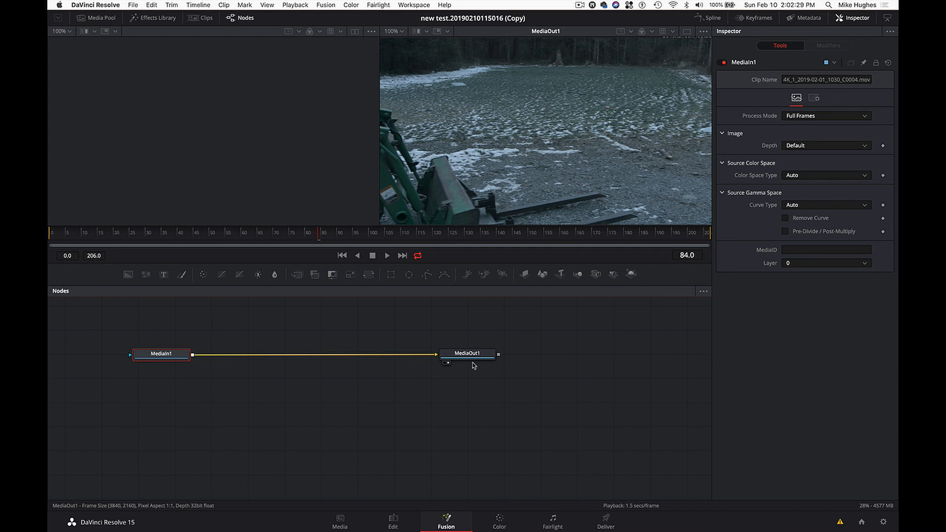
{"action": "left_click_drag", "start_coordinate": [487, 363], "coordinate": [572, 361]}
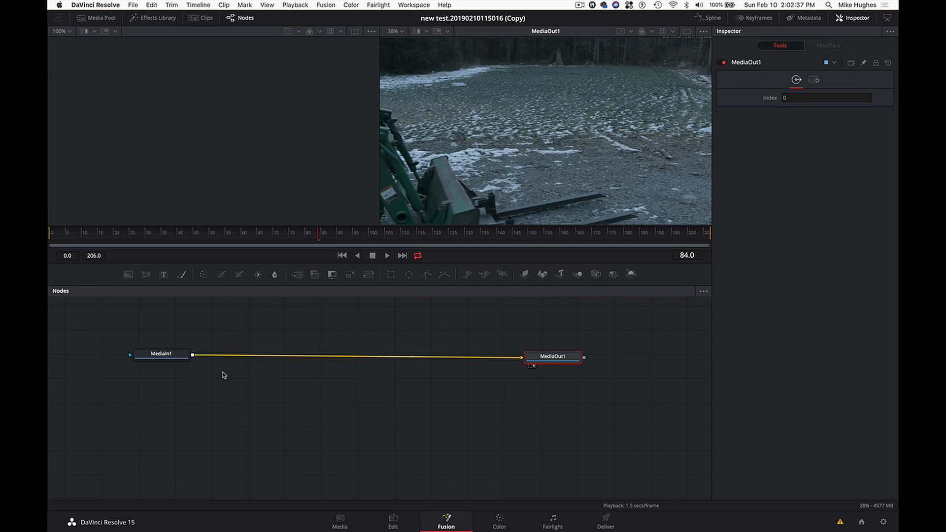
{"action": "left_click", "coordinate": [102, 18]}
{"action": "left_click", "coordinate": [109, 22]}
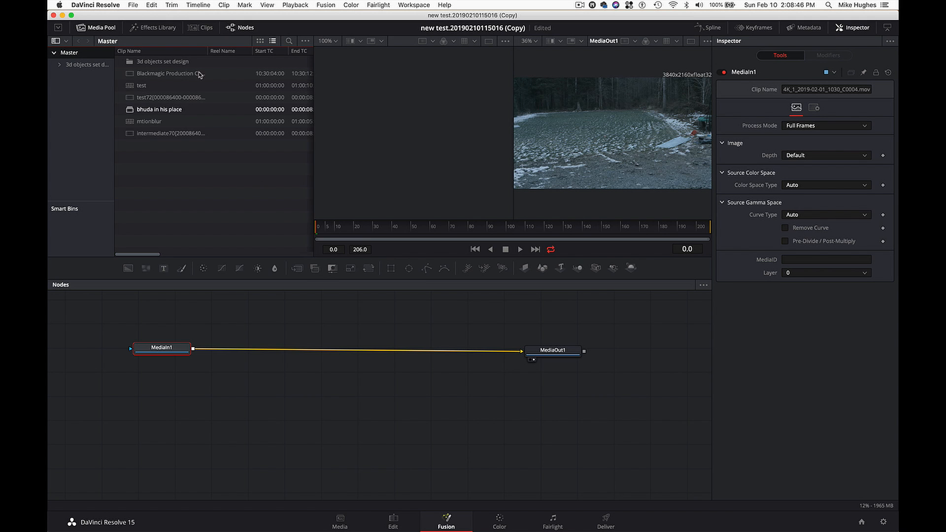
{"action": "left_click", "coordinate": [99, 28]}
{"action": "left_click", "coordinate": [100, 28]}
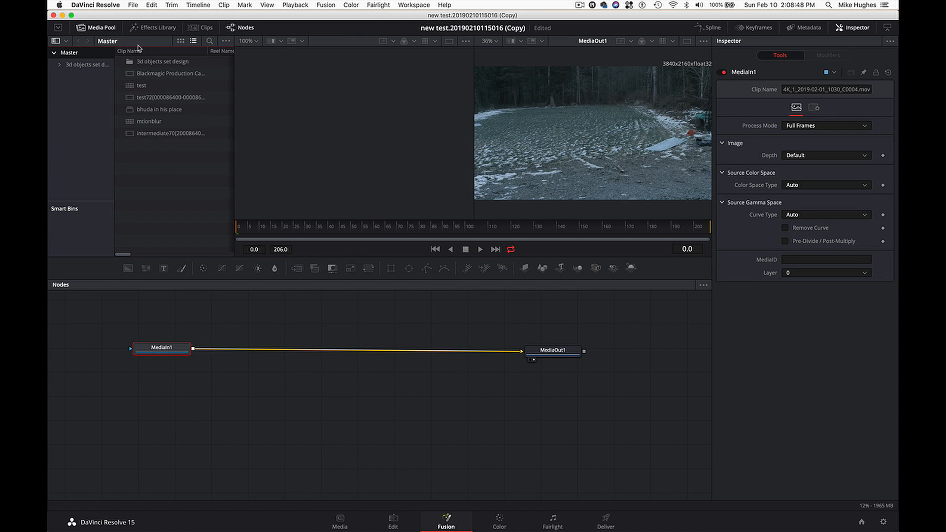
- Add the intermediate70 TIFF sequence to the node graph below MediaIn1 and move MediaIn1 further away from it
{"action": "left_click_drag", "start_coordinate": [148, 135], "coordinate": [173, 422]}
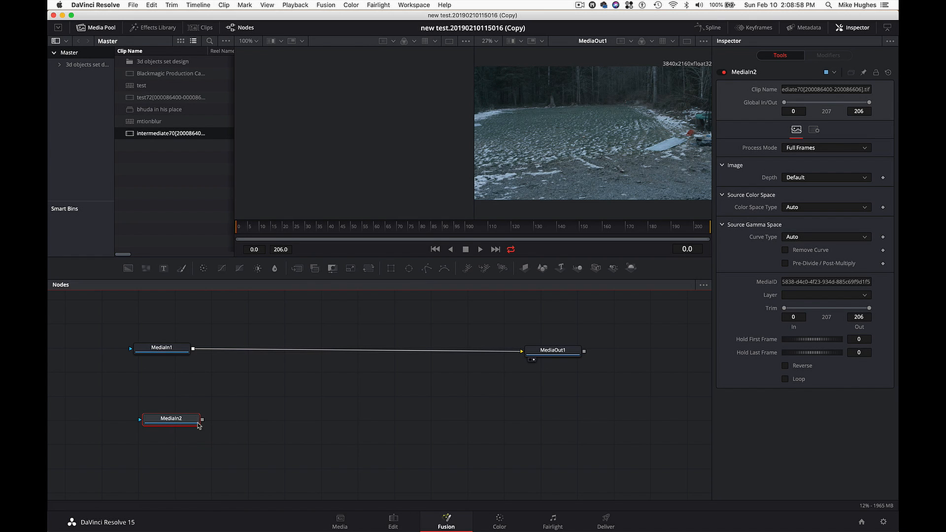
{"action": "mouse_move", "coordinate": [199, 426]}
{"action": "left_mouse_down"}
{"action": "mouse_move", "coordinate": [216, 406]}
{"action": "mouse_move", "coordinate": [202, 423]}
{"action": "left_mouse_up"}
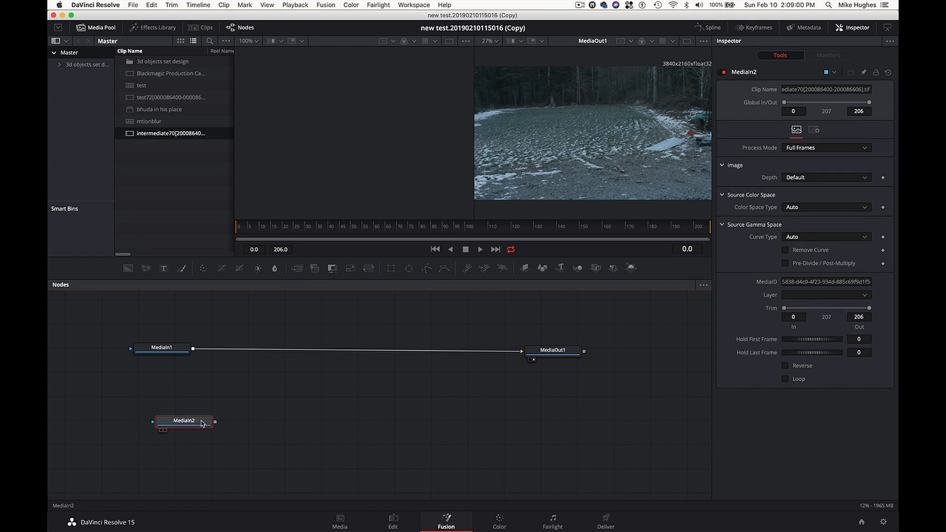
{"action": "left_click_drag", "start_coordinate": [177, 351], "coordinate": [143, 325]}
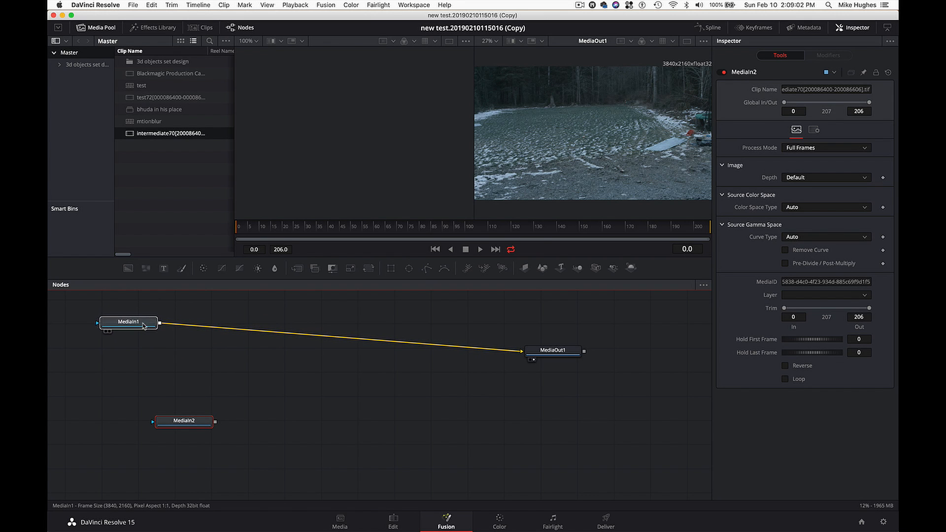
- Scrub the MediaIn1 footage to frame 134, view MediaIn2 in the second viewer and scrub it back to frame 85 for comparison
{"action": "left_click", "coordinate": [414, 226]}
{"action": "left_click_drag", "start_coordinate": [414, 225], "coordinate": [544, 226]}
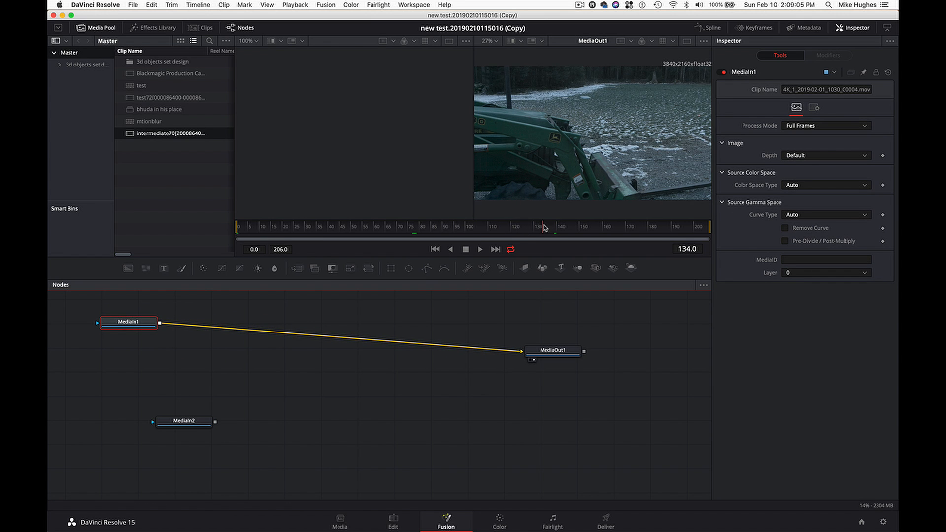
{"action": "left_click", "coordinate": [184, 420]}
{"action": "key", "text": "2"}
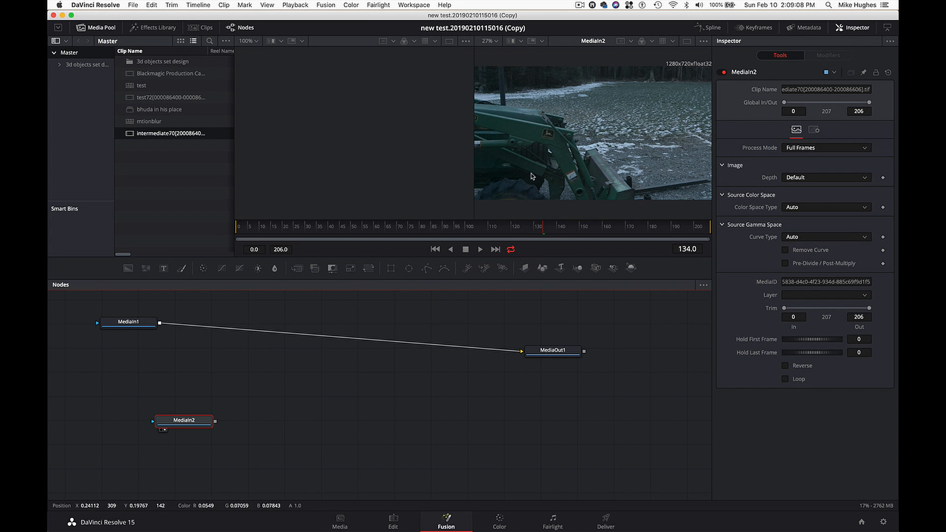
{"action": "left_click_drag", "start_coordinate": [534, 227], "coordinate": [432, 230]}
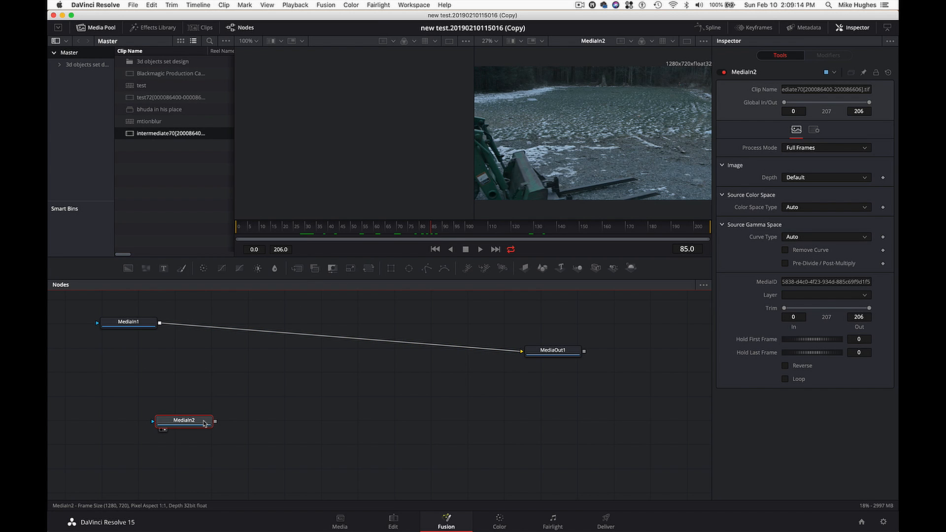
- Add a Camera Tracker node after MediaIn2 and place it with some distance from MediaIn2
{"action": "key", "text": "shift+space"}
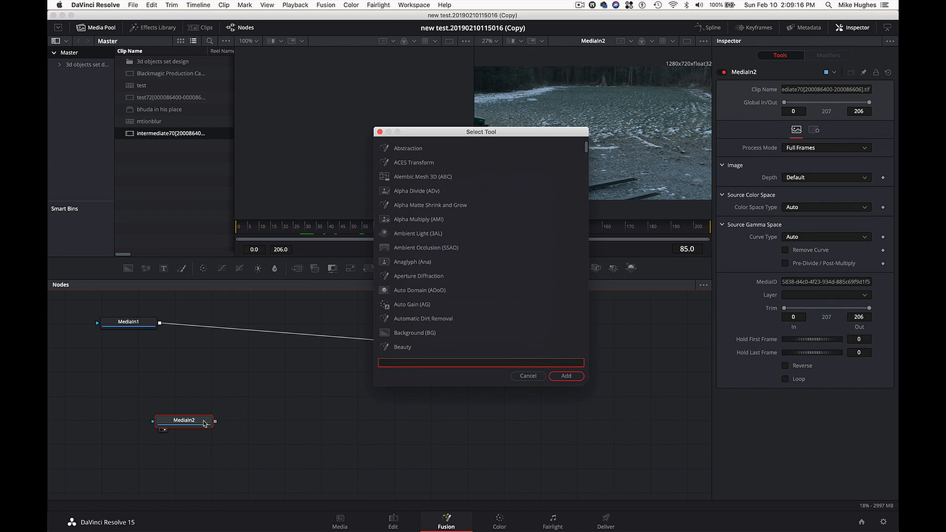
{"action": "type", "text": "c"}
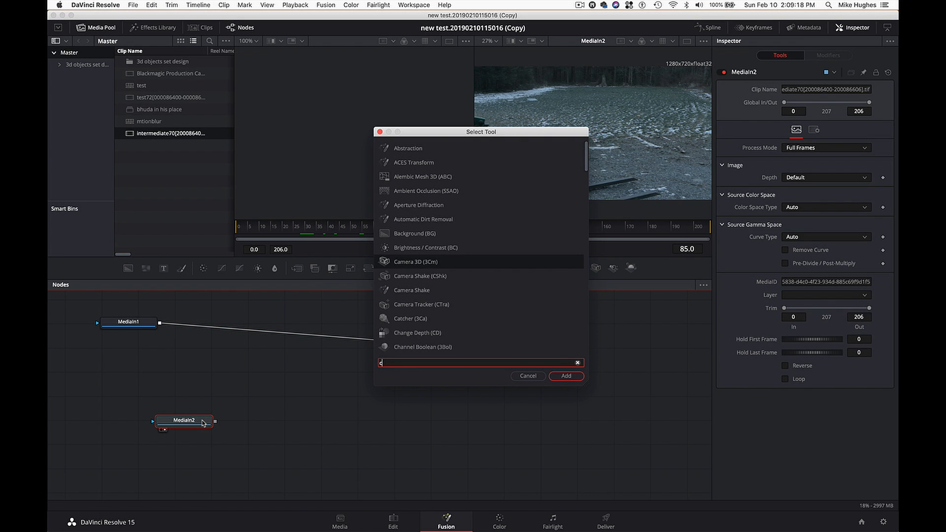
{"action": "type", "text": "amer"}
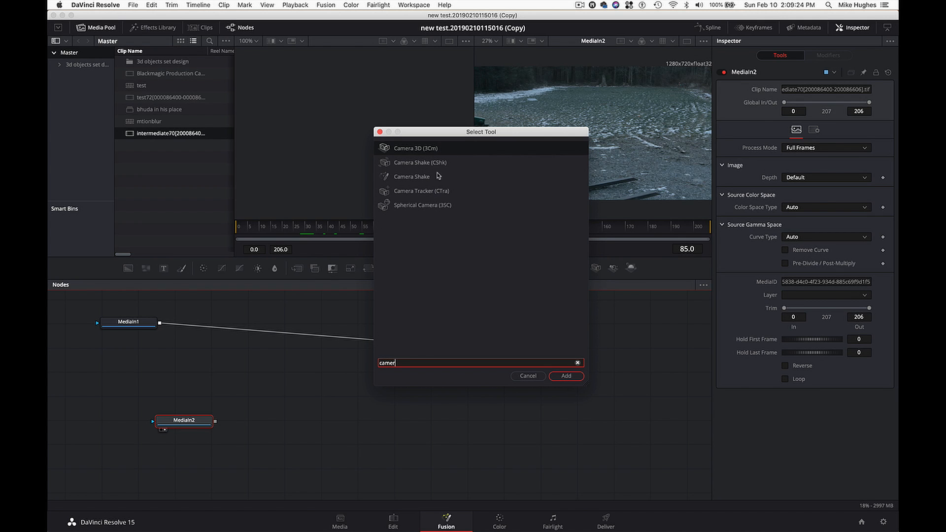
{"action": "left_click", "coordinate": [437, 195]}
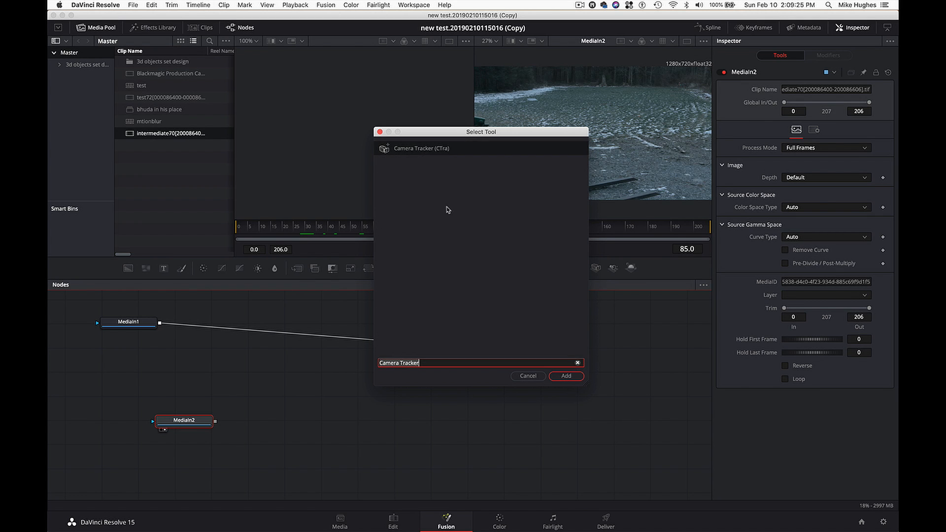
{"action": "left_click", "coordinate": [567, 379]}
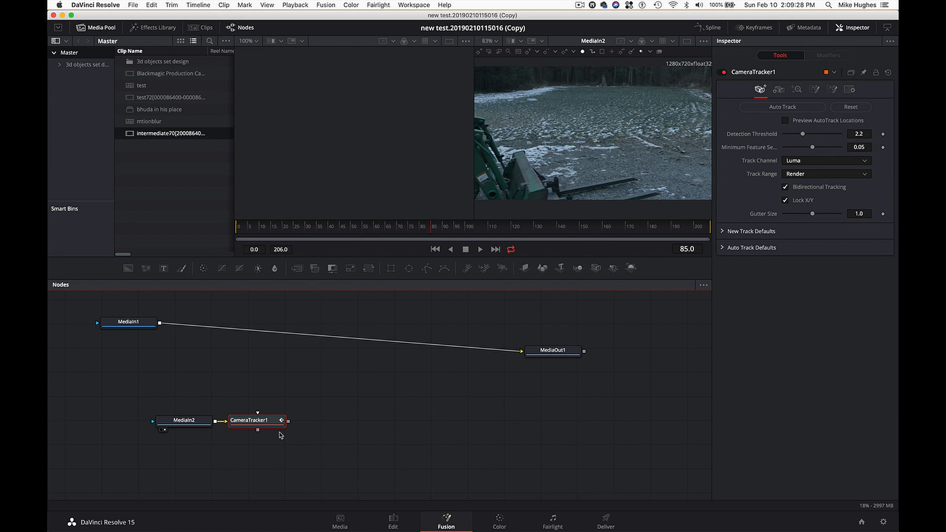
{"action": "left_click_drag", "start_coordinate": [256, 424], "coordinate": [295, 441]}
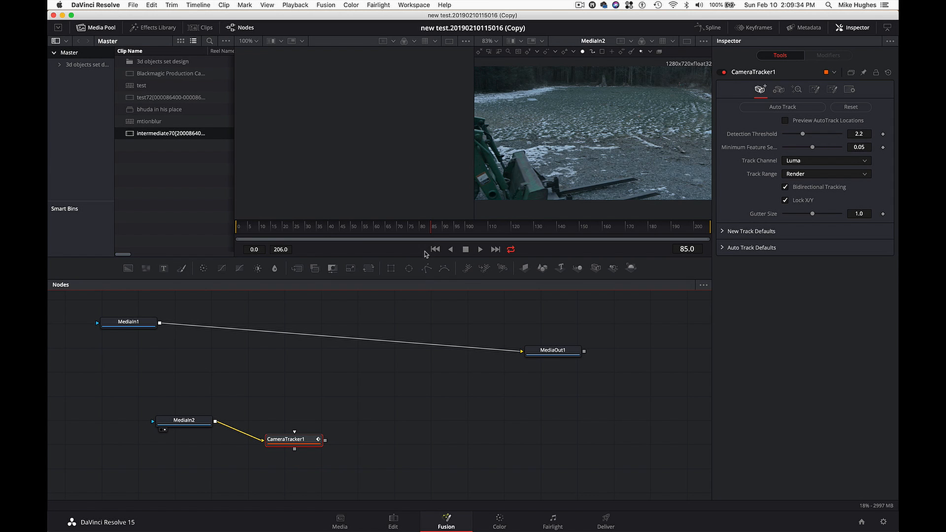
- Hide the media pool and make the viewer area taller
{"action": "left_click", "coordinate": [89, 28]}
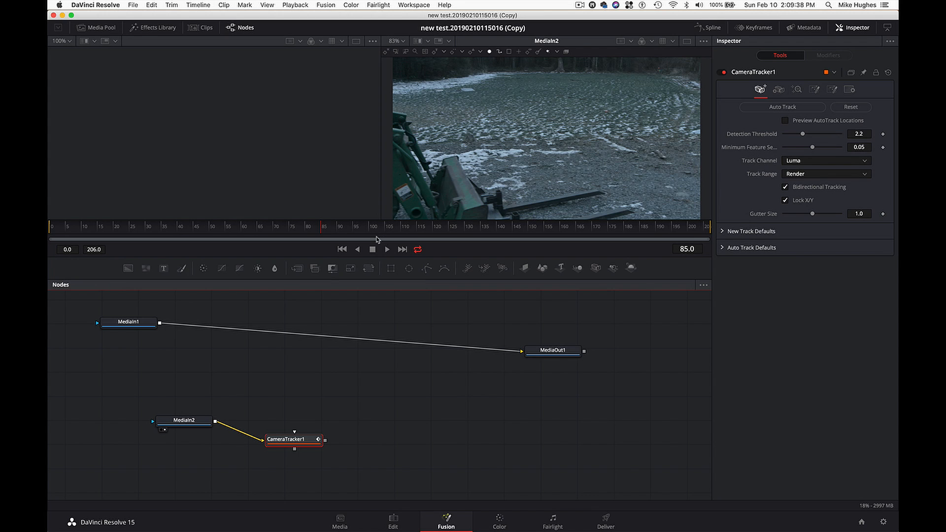
{"action": "left_click_drag", "start_coordinate": [450, 257], "coordinate": [450, 338]}
- Enable Preview AutoTrack Locations on CameraTracker1, move the node above MediaIn2 and display it in the second viewer
{"action": "left_click", "coordinate": [785, 121]}
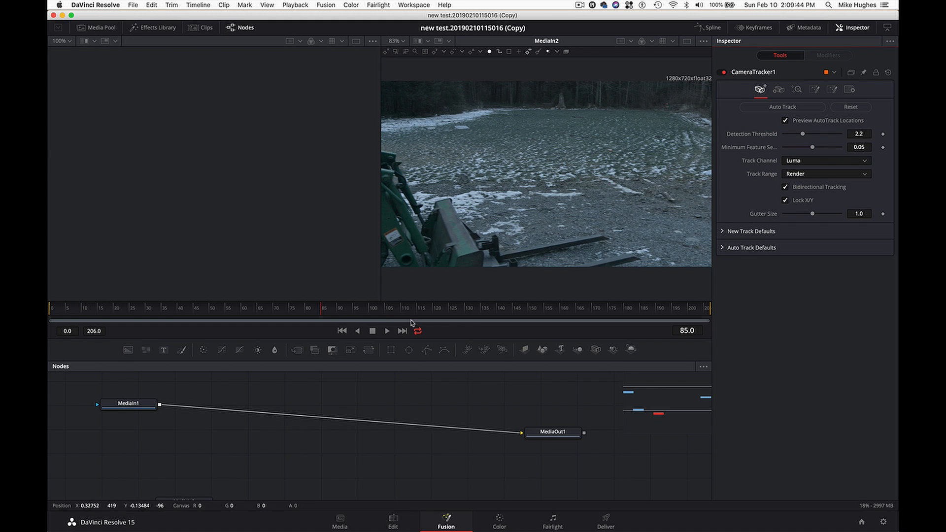
{"action": "scroll", "coordinate": [218, 460], "scroll_direction": "down", "scroll_amount": 3}
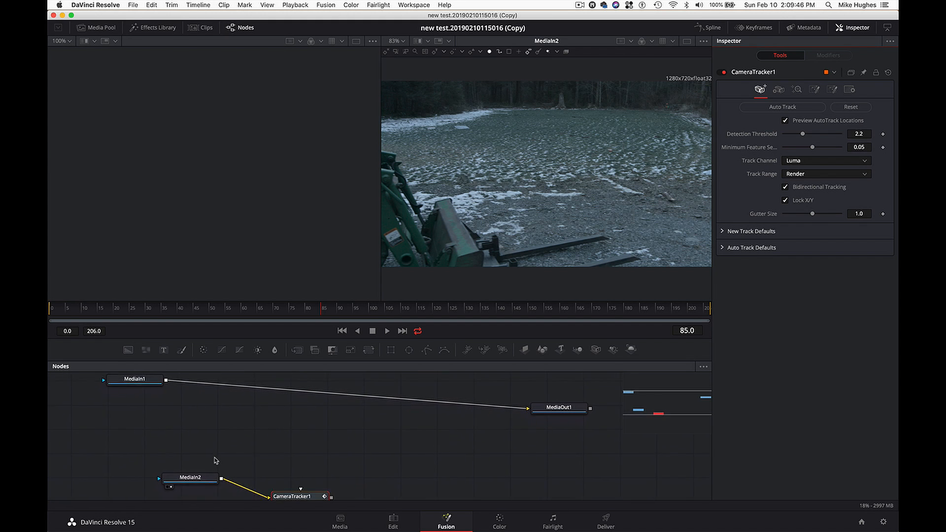
{"action": "left_click", "coordinate": [296, 492]}
{"action": "left_click_drag", "start_coordinate": [295, 491], "coordinate": [282, 443]}
{"action": "key", "text": "2"}
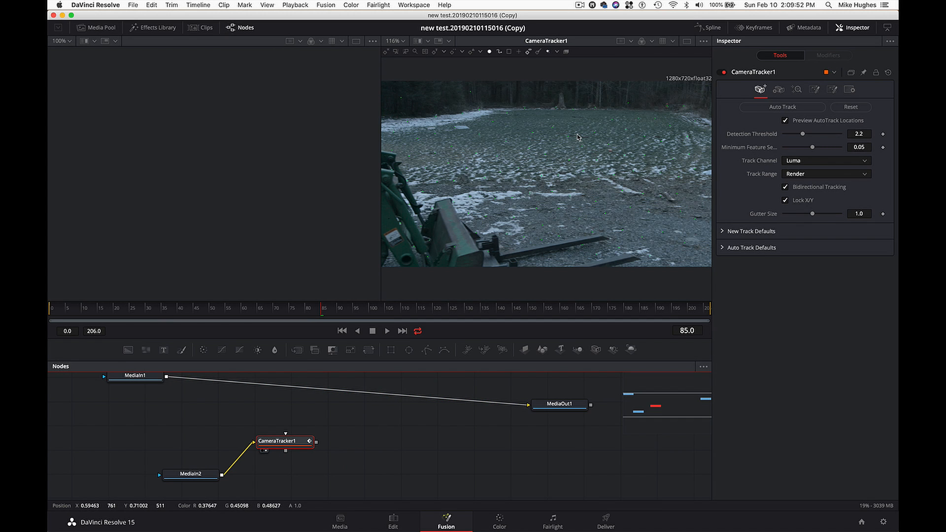
- Show the Gain / Gamma controls of the second viewer and lower the gain to darken the displayed footage
{"action": "left_click", "coordinate": [704, 43]}
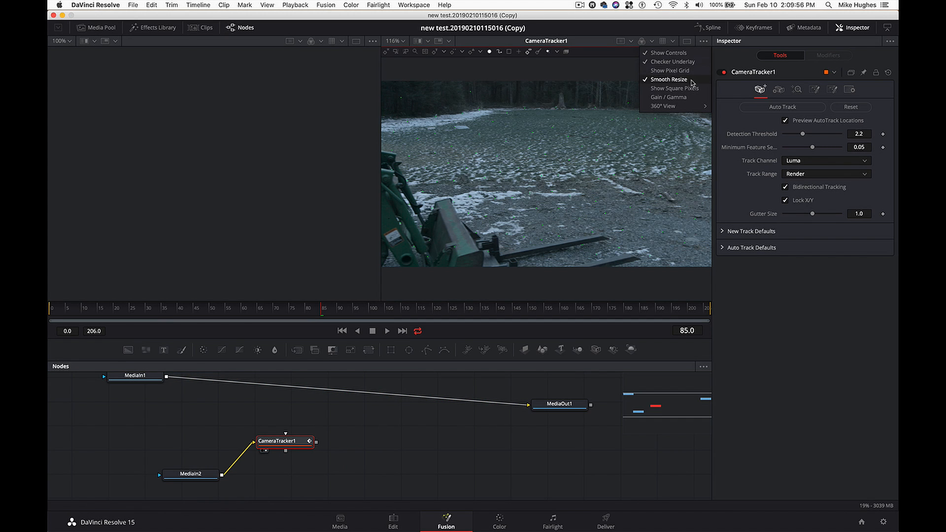
{"action": "left_click", "coordinate": [675, 97]}
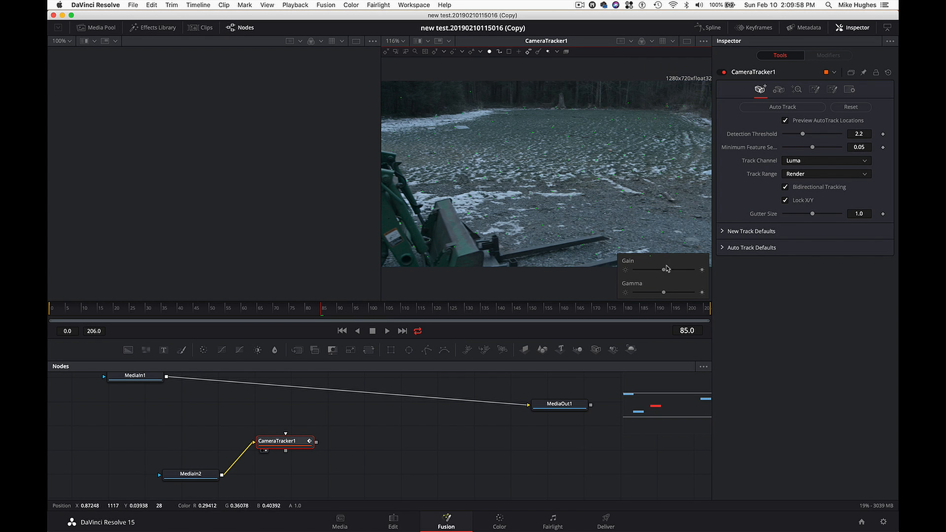
{"action": "left_click_drag", "start_coordinate": [664, 269], "coordinate": [659, 271]}
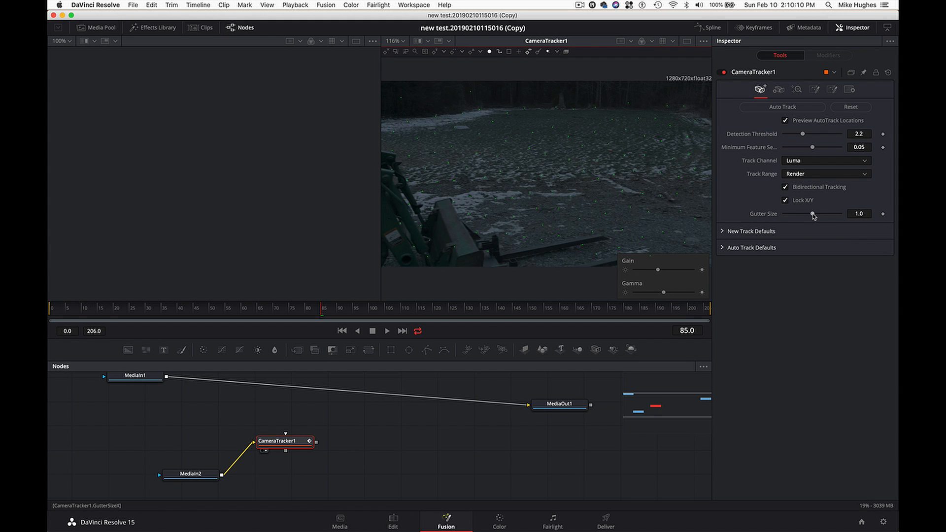
- Set Detection Threshold to 2.754, Minimum Feature Separation to 0.0165 and Gutter Size to 1.949 on CameraTracker1, and run Auto Track
{"action": "left_click_drag", "start_coordinate": [813, 215], "coordinate": [851, 219]}
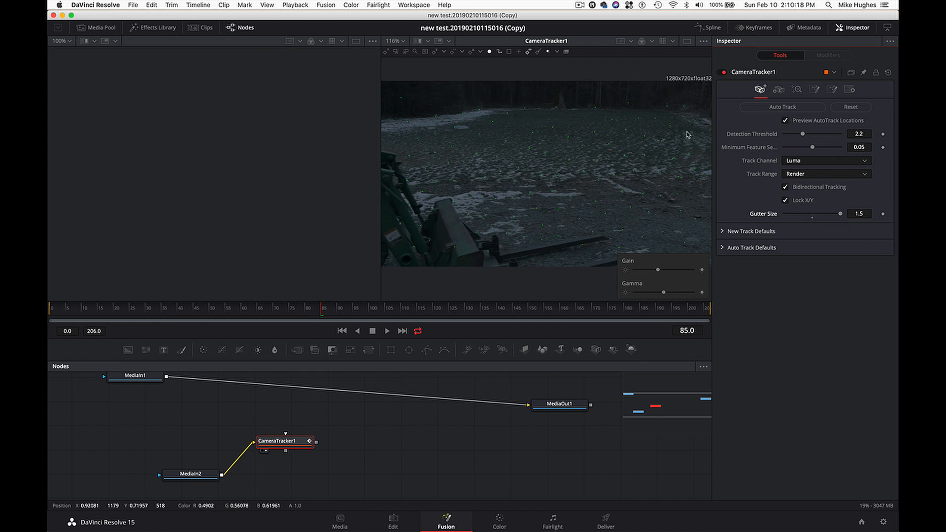
{"action": "left_click", "coordinate": [858, 213]}
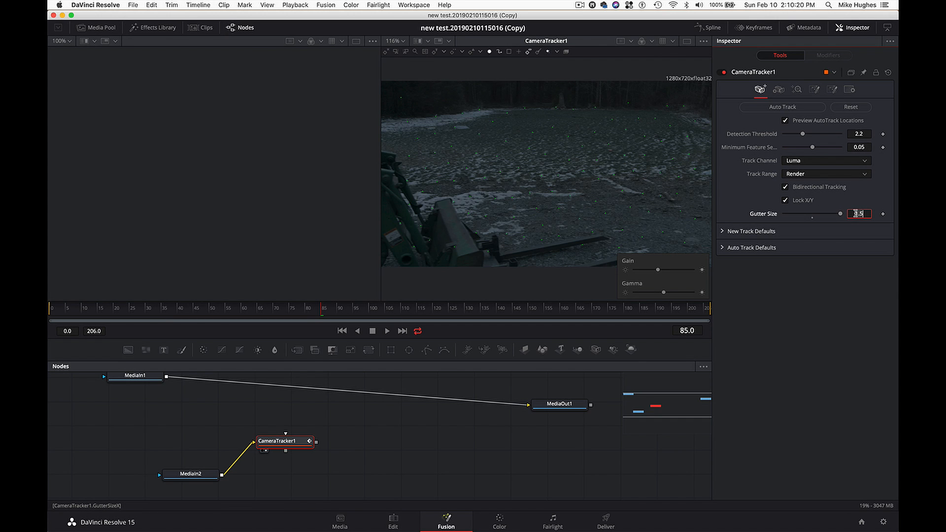
{"action": "key", "text": "Tab"}
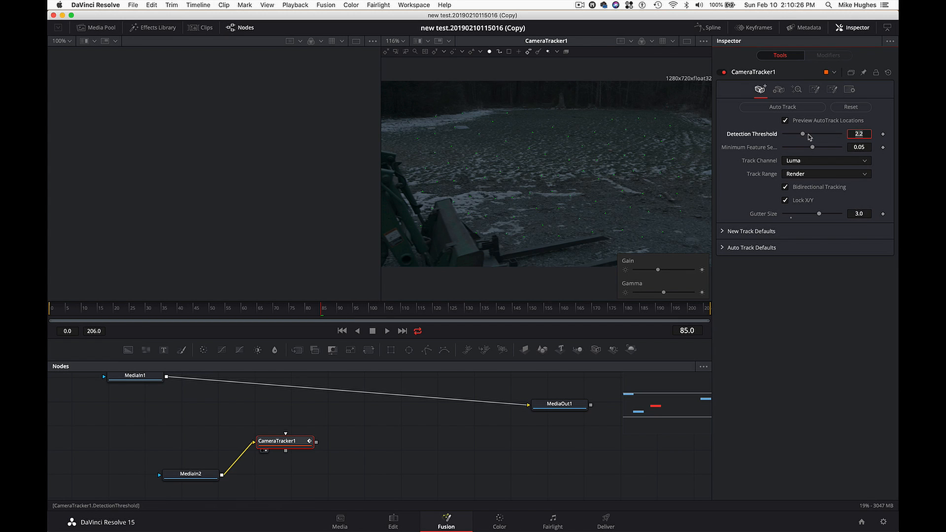
{"action": "mouse_move", "coordinate": [803, 137]}
{"action": "left_mouse_down"}
{"action": "mouse_move", "coordinate": [829, 137]}
{"action": "mouse_move", "coordinate": [796, 152]}
{"action": "left_mouse_up"}
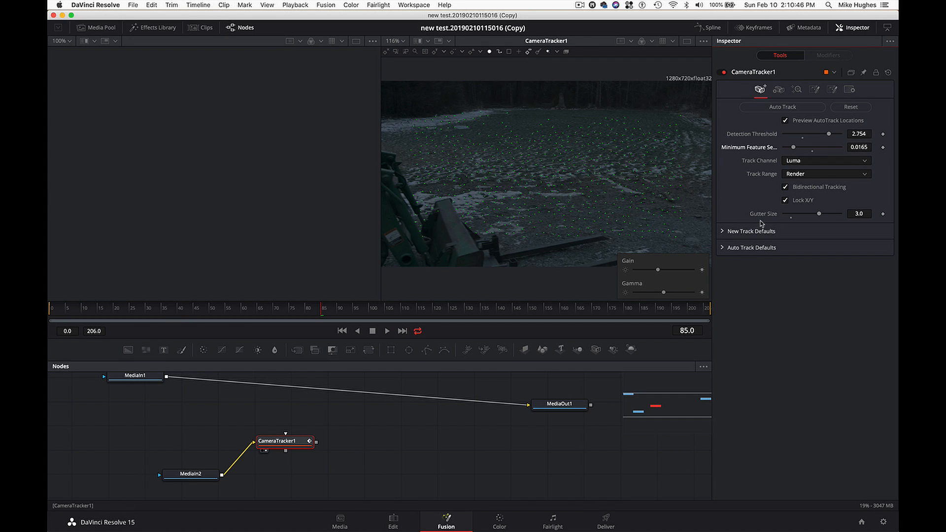
{"action": "left_click_drag", "start_coordinate": [820, 215], "coordinate": [806, 218]}
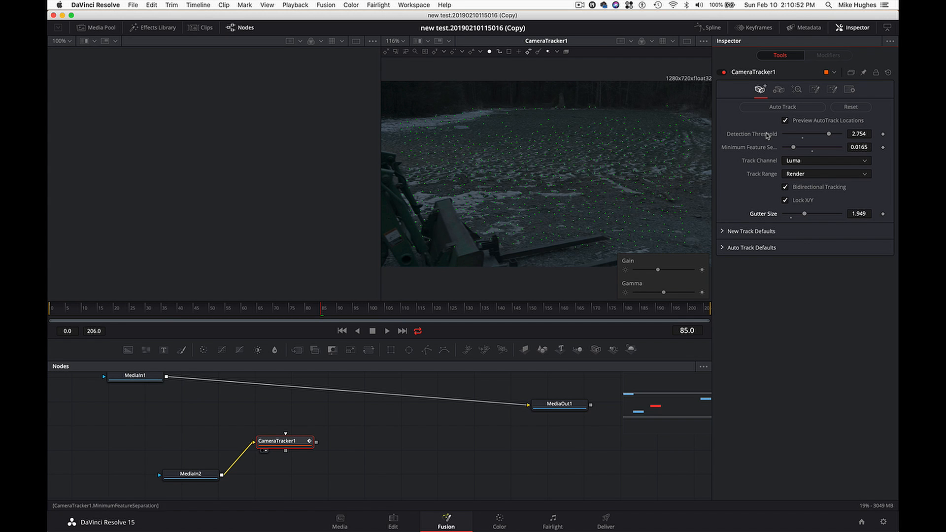
{"action": "left_click", "coordinate": [782, 108]}
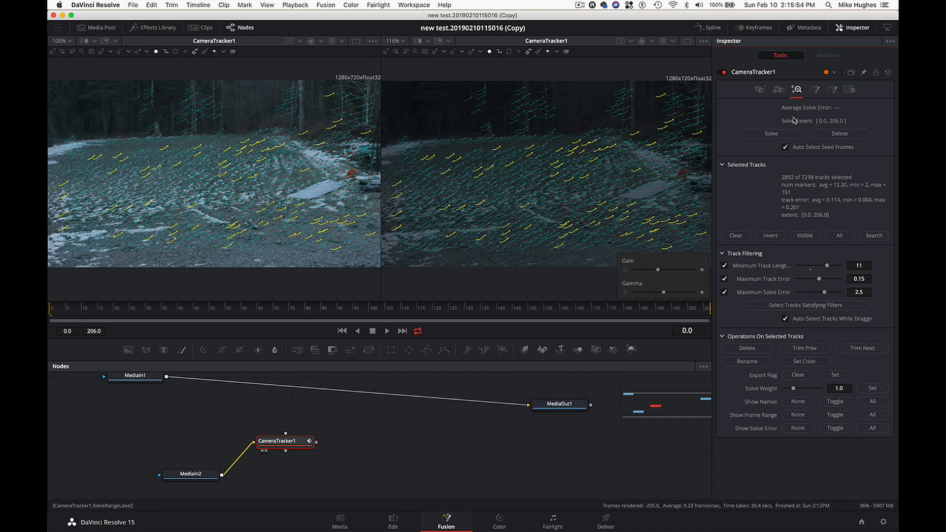
- Review the tracking and camera settings of CameraTracker1, including the focal length and the available Film Gate presets
{"action": "left_click", "coordinate": [761, 90]}
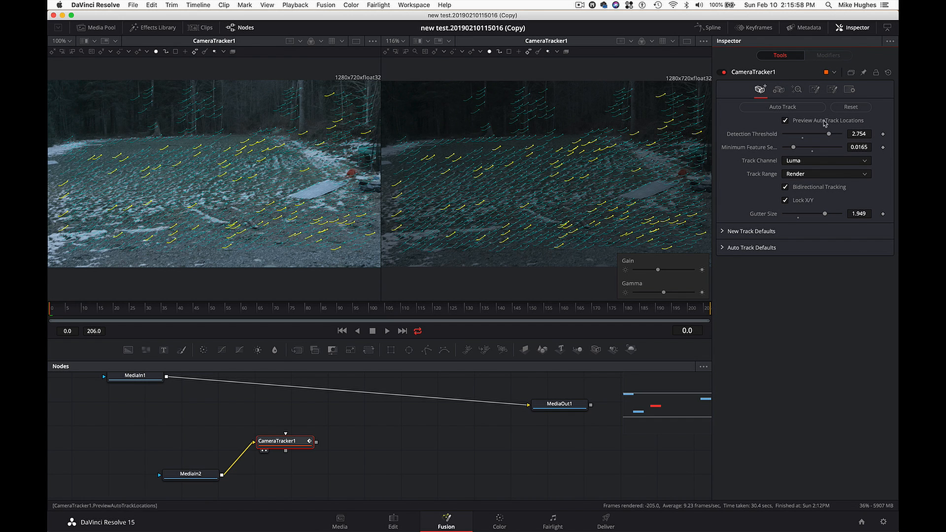
{"action": "left_click", "coordinate": [779, 90]}
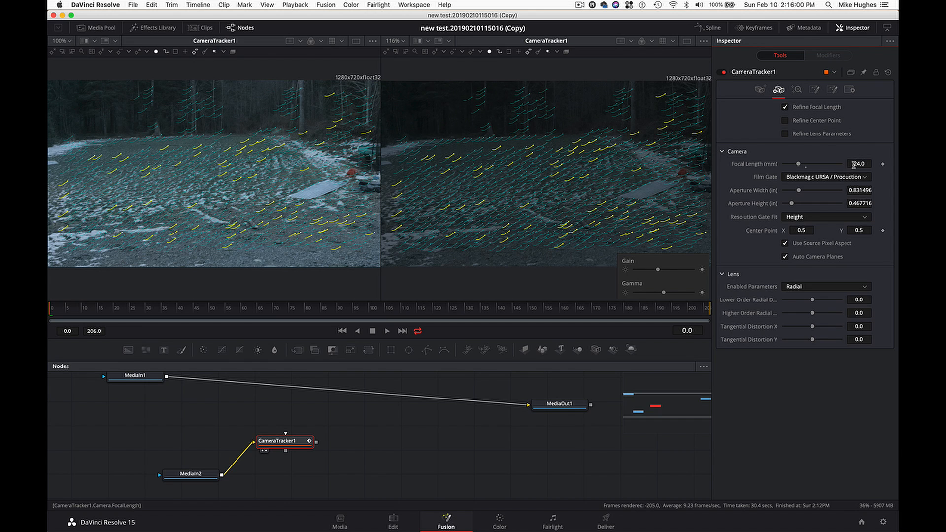
{"action": "left_click", "coordinate": [761, 90]}
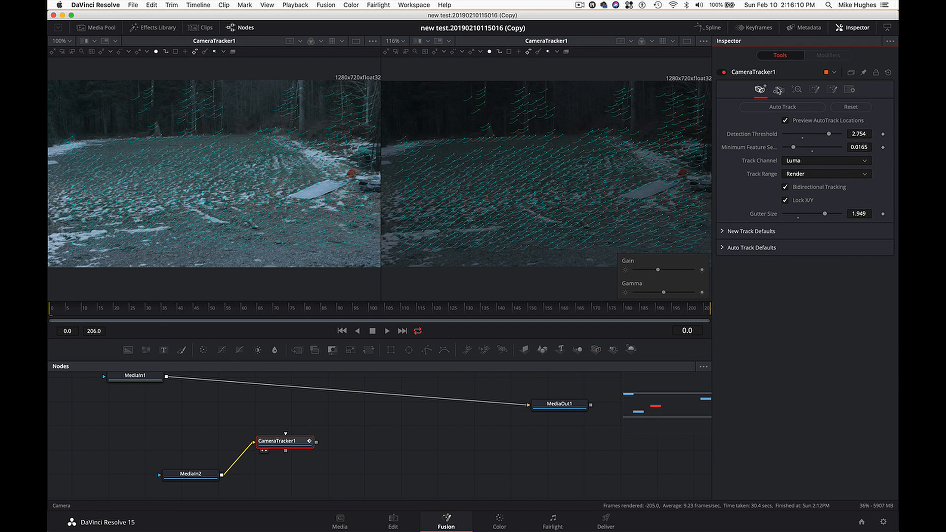
{"action": "left_click", "coordinate": [779, 90]}
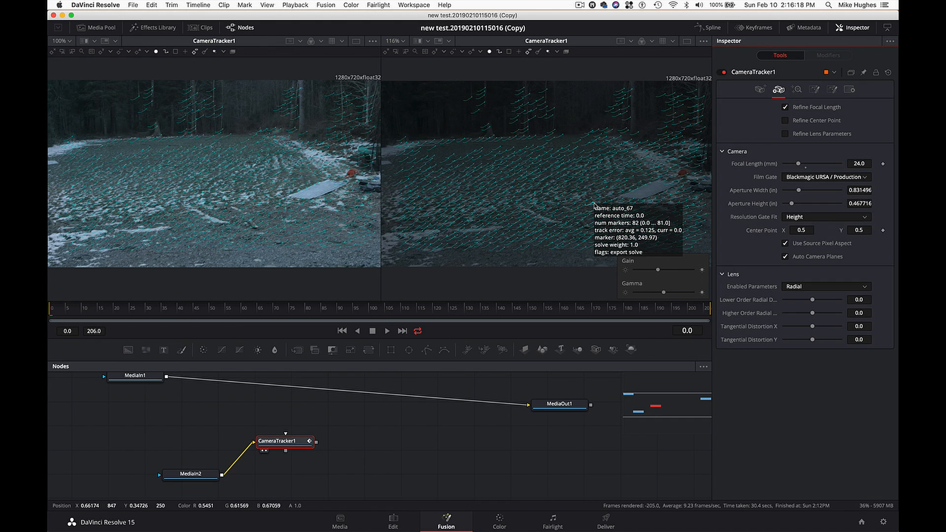
{"action": "left_click", "coordinate": [836, 180]}
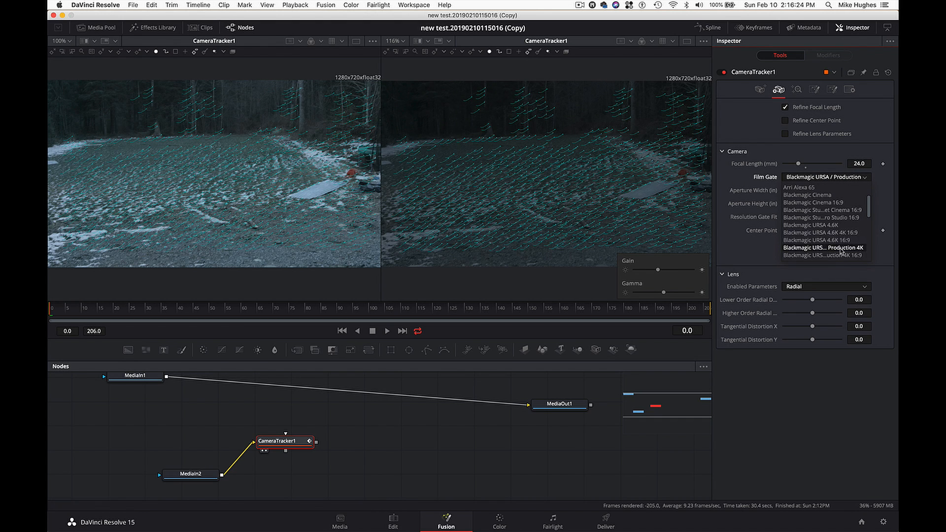
{"action": "left_click", "coordinate": [837, 180]}
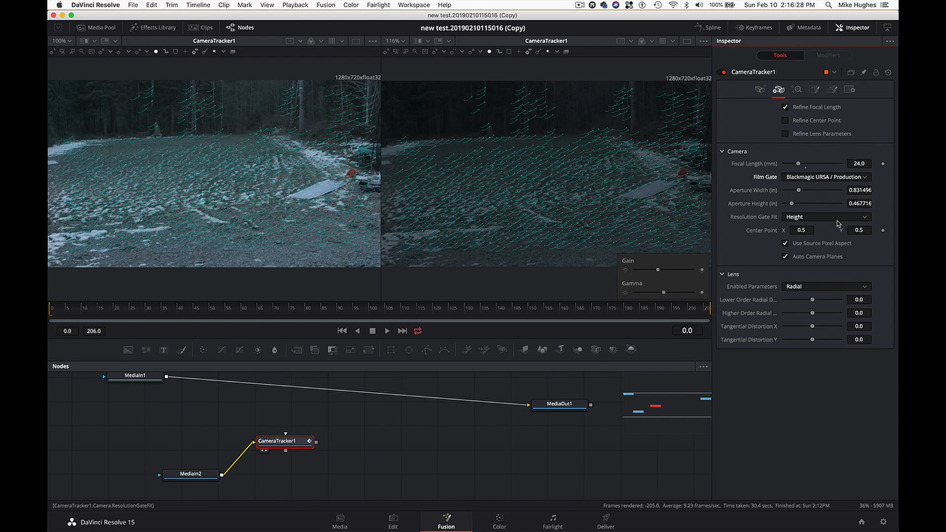
- Select weak tracks with Minimum Track Length 11, Maximum Track Error 0.121 and Maximum Solve Error 2.47, and set their Solve Weight to 0.0
{"action": "left_click", "coordinate": [796, 90]}
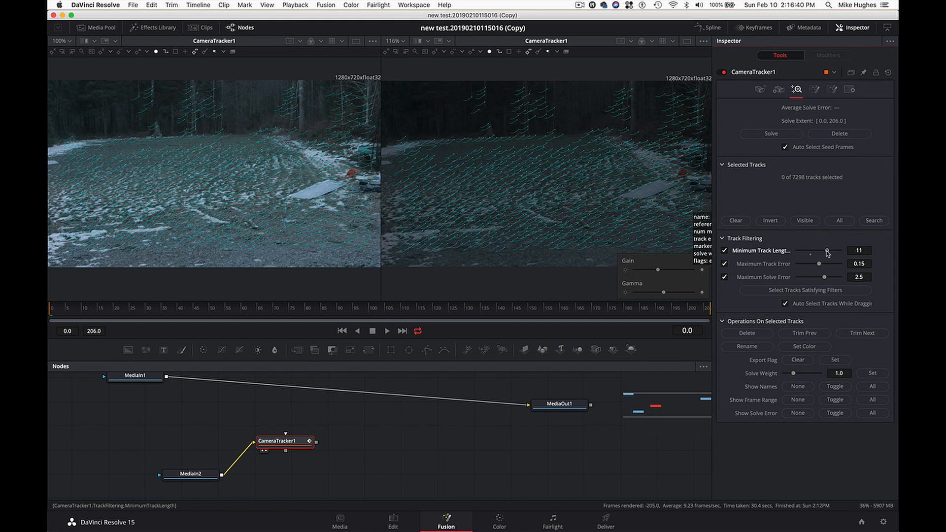
{"action": "left_click_drag", "start_coordinate": [827, 251], "coordinate": [824, 262]}
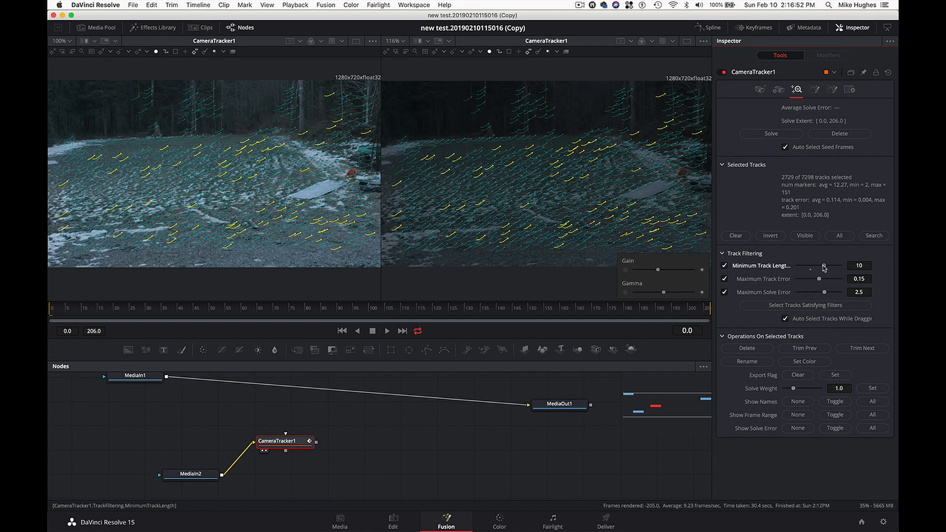
{"action": "left_click_drag", "start_coordinate": [824, 267], "coordinate": [828, 266]}
{"action": "mouse_move", "coordinate": [641, 171]}
{"action": "left_click_drag", "start_coordinate": [820, 283], "coordinate": [816, 283]}
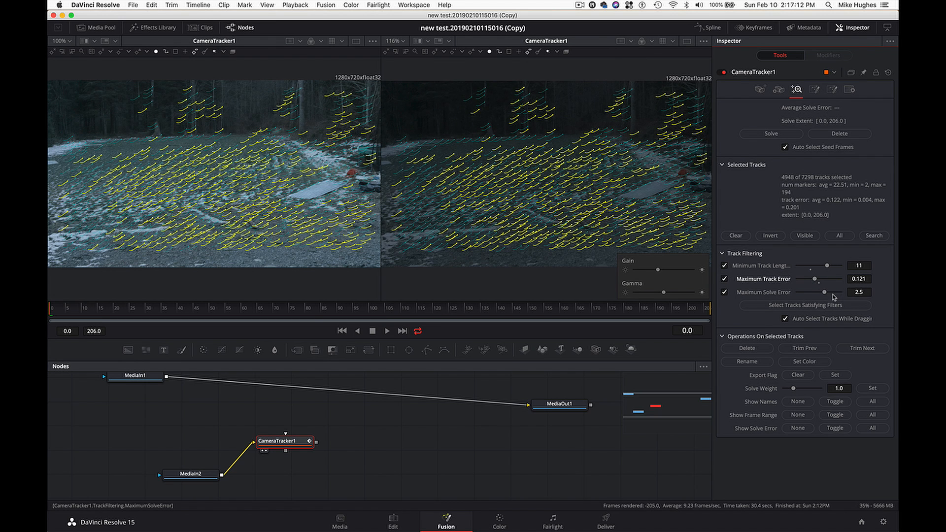
{"action": "left_click_drag", "start_coordinate": [825, 292], "coordinate": [825, 294]}
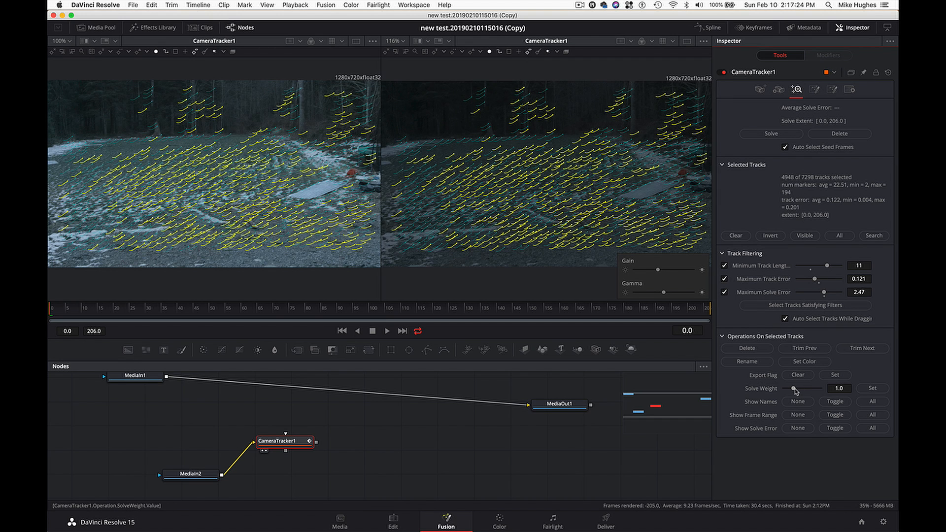
{"action": "left_click_drag", "start_coordinate": [794, 390], "coordinate": [775, 394]}
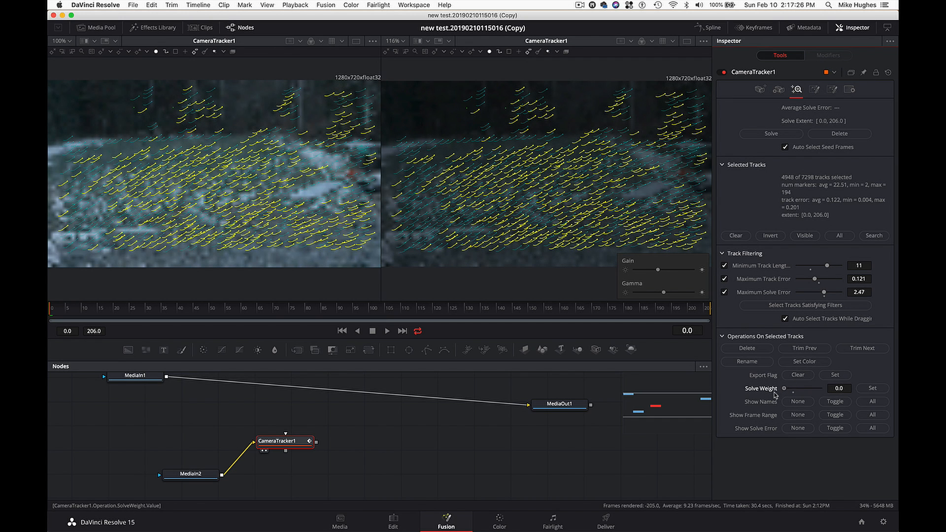
{"action": "left_click", "coordinate": [871, 390]}
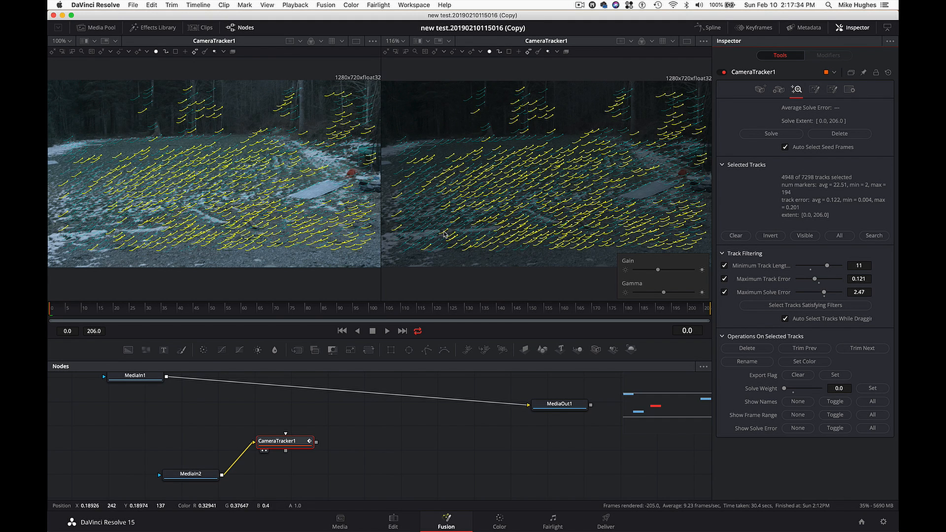
- Delete the selected tracks and solve the camera from the remaining ones
{"action": "mouse_move", "coordinate": [456, 231]}
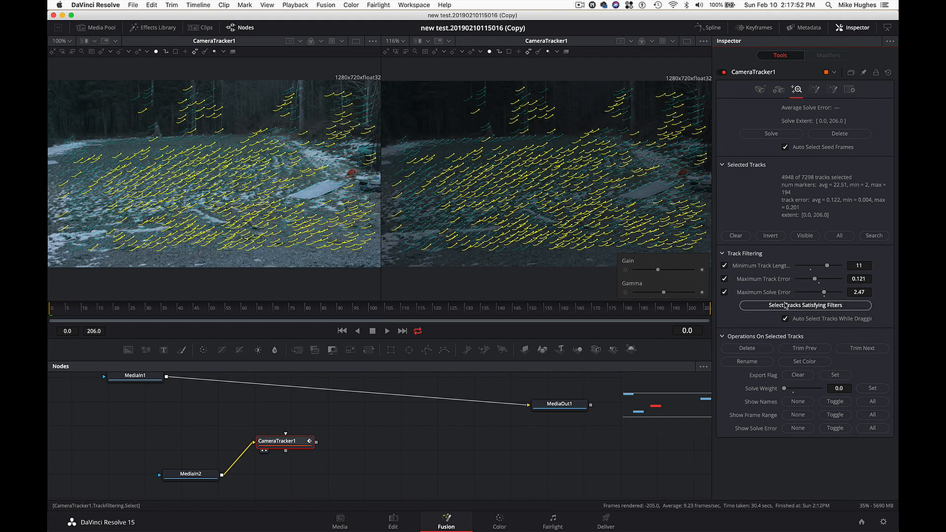
{"action": "left_click", "coordinate": [748, 349]}
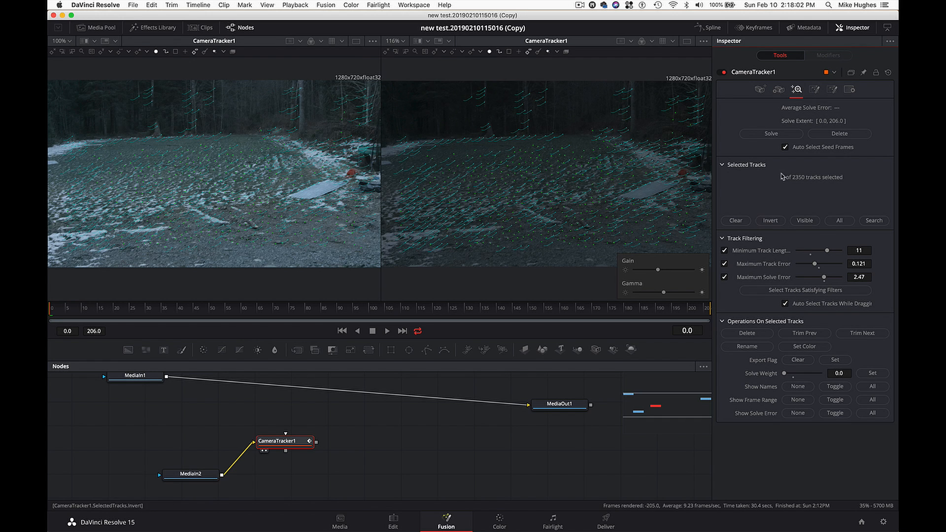
{"action": "left_click", "coordinate": [771, 134]}
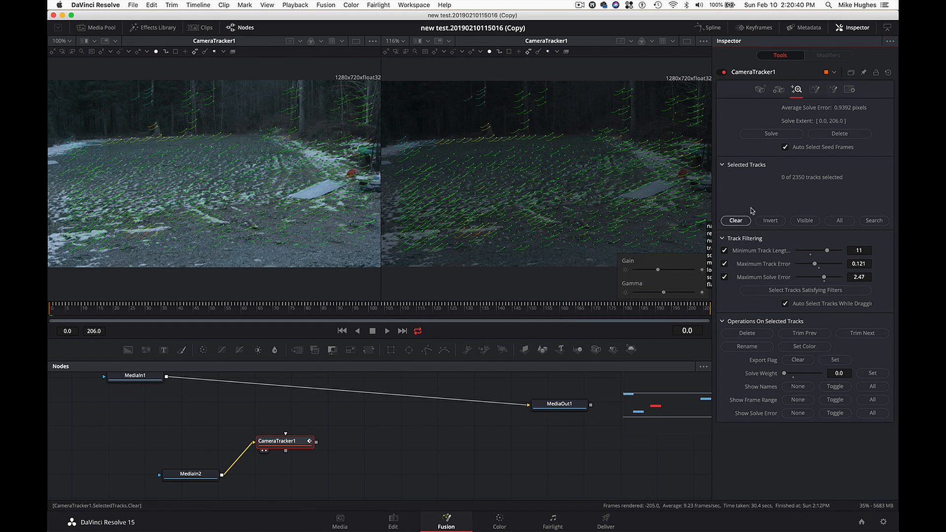
- Check the solved tracks at frame 118 and examine CameraTracker1's display options, including the Colors section and Solve Error Gradient
{"action": "left_click_drag", "start_coordinate": [383, 316], "coordinate": [429, 309]}
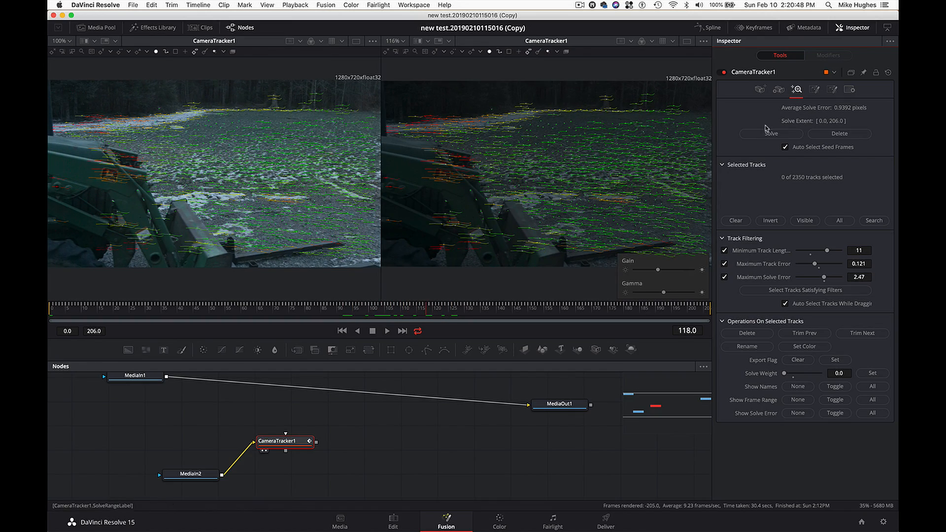
{"action": "left_click", "coordinate": [847, 92]}
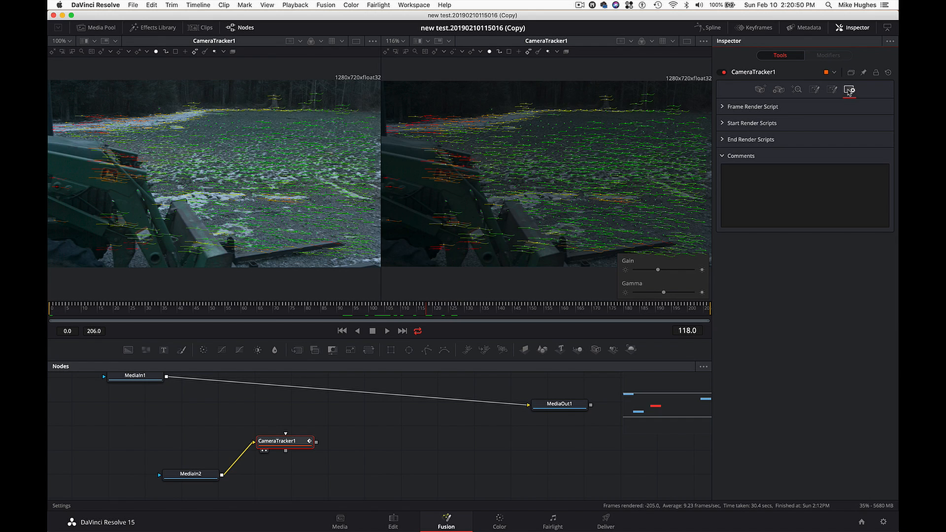
{"action": "left_click", "coordinate": [832, 92]}
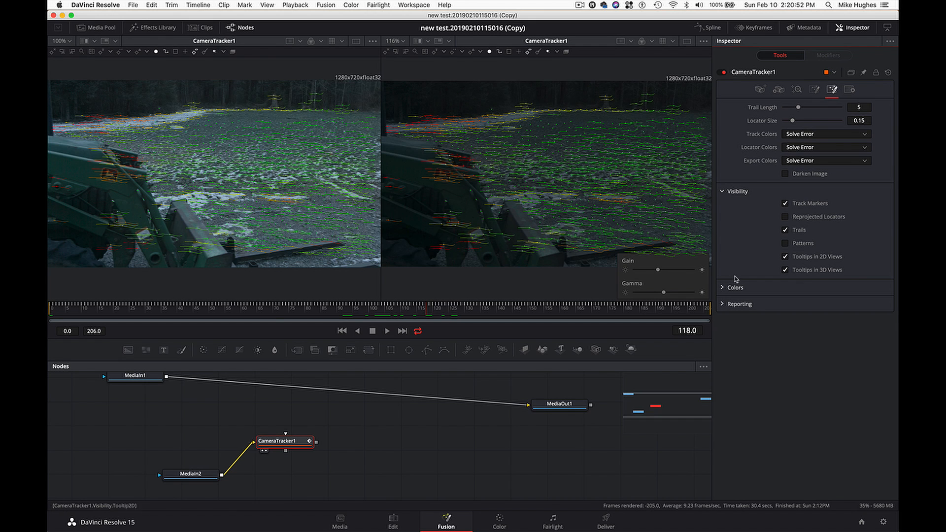
{"action": "left_click", "coordinate": [723, 287]}
{"action": "scroll", "coordinate": [737, 377], "scroll_direction": "down", "scroll_amount": 5}
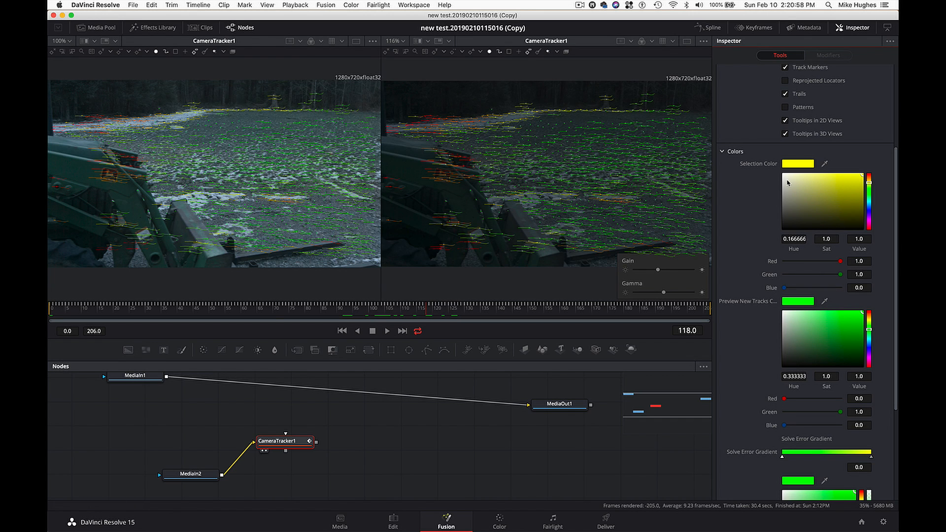
{"action": "scroll", "coordinate": [743, 329], "scroll_direction": "down", "scroll_amount": 4}
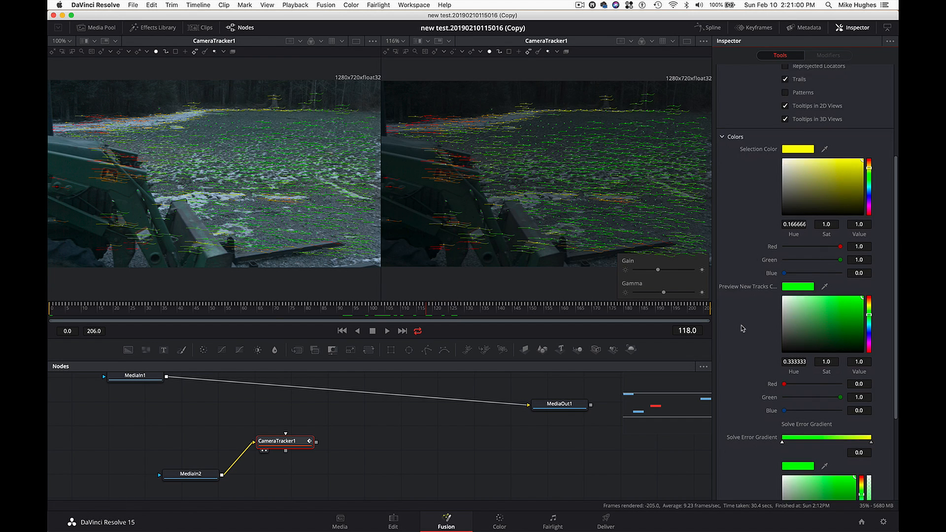
{"action": "scroll", "coordinate": [743, 329], "scroll_direction": "down", "scroll_amount": 2}
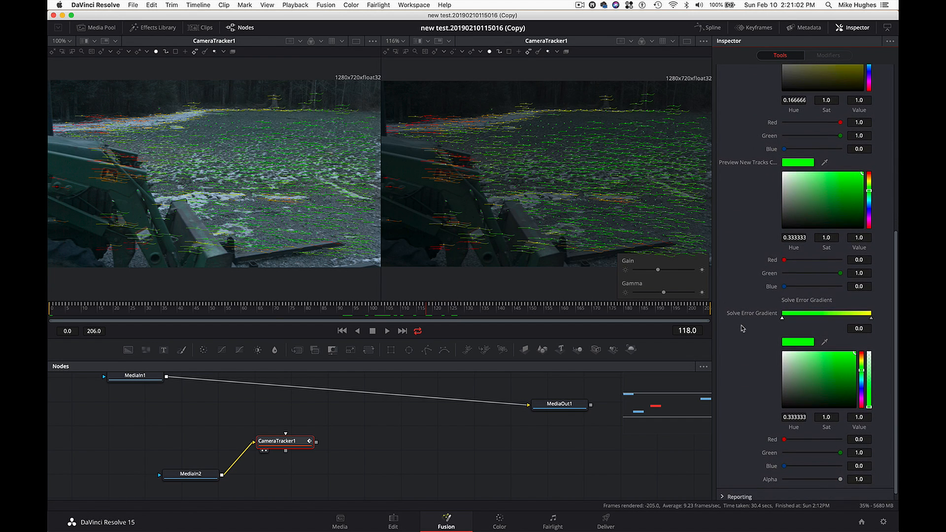
{"action": "scroll", "coordinate": [743, 328], "scroll_direction": "up", "scroll_amount": 8}
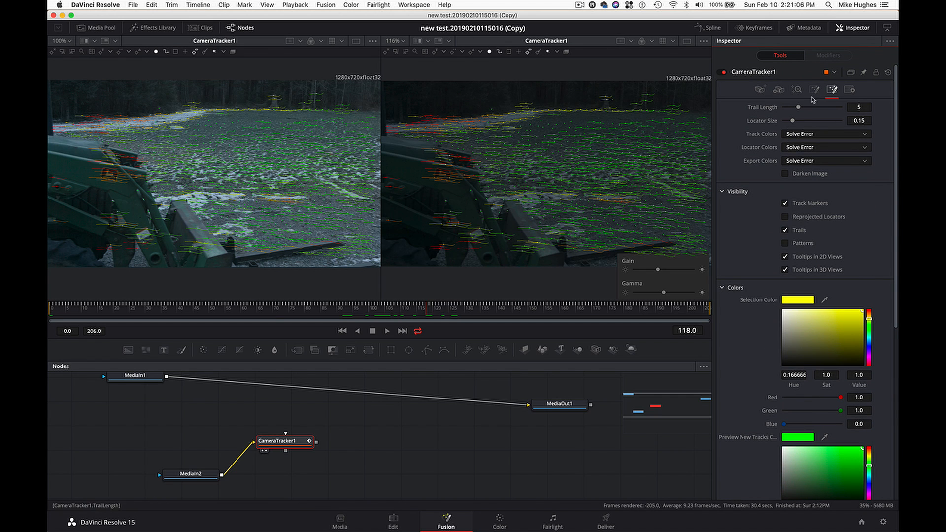
- Lower Maximum Solve Error to 0.99, check the selected tracks at several frames and delete them
{"action": "left_click", "coordinate": [797, 89]}
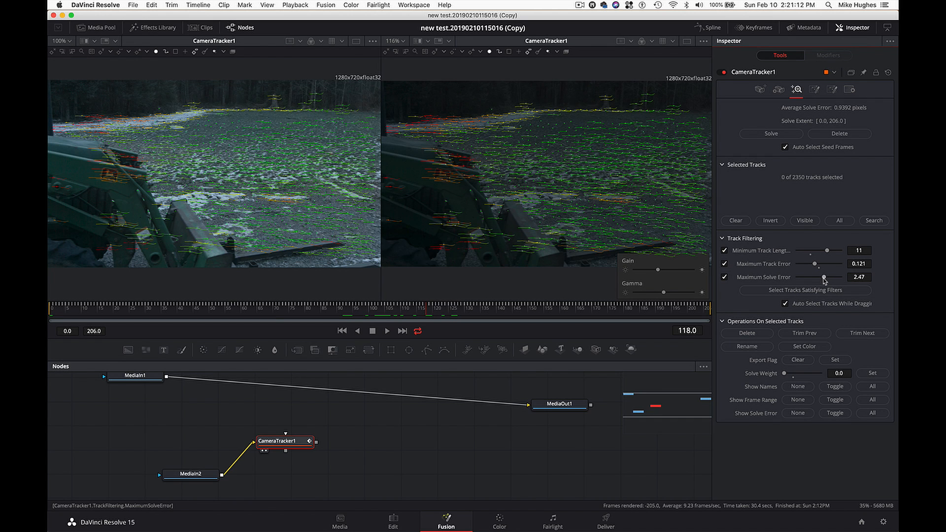
{"action": "left_click_drag", "start_coordinate": [824, 277], "coordinate": [820, 303]}
{"action": "left_click_drag", "start_coordinate": [820, 301], "coordinate": [808, 301]}
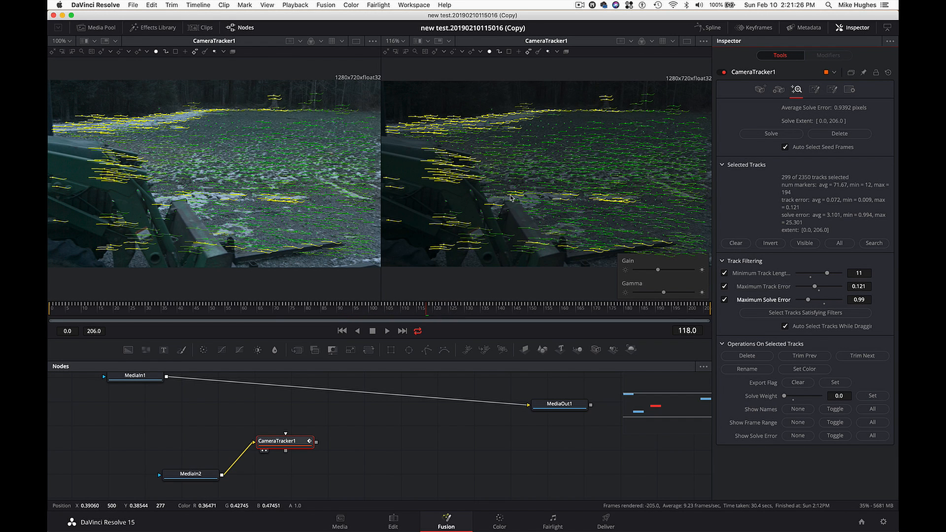
{"action": "mouse_move", "coordinate": [578, 178]}
{"action": "mouse_move", "coordinate": [445, 220]}
{"action": "left_click", "coordinate": [472, 313]}
{"action": "left_click_drag", "start_coordinate": [472, 313], "coordinate": [410, 311]}
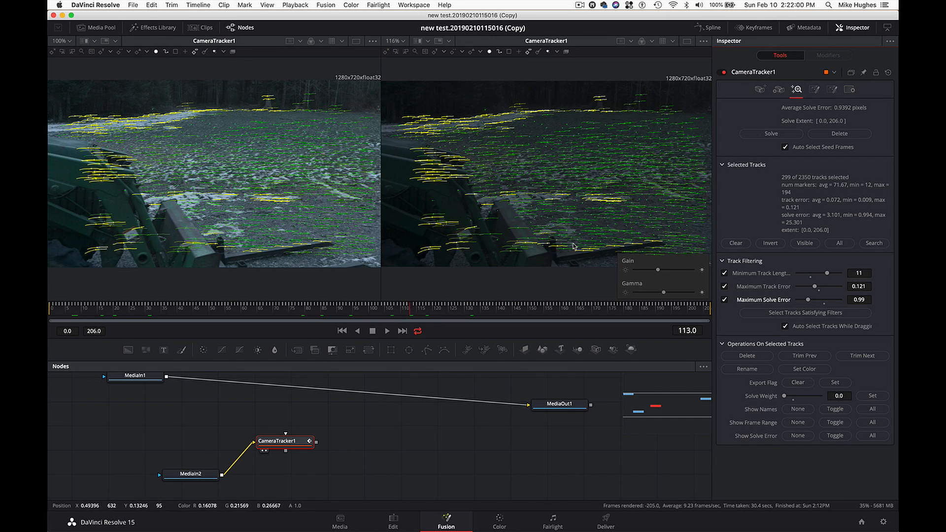
{"action": "left_click_drag", "start_coordinate": [475, 316], "coordinate": [569, 316]}
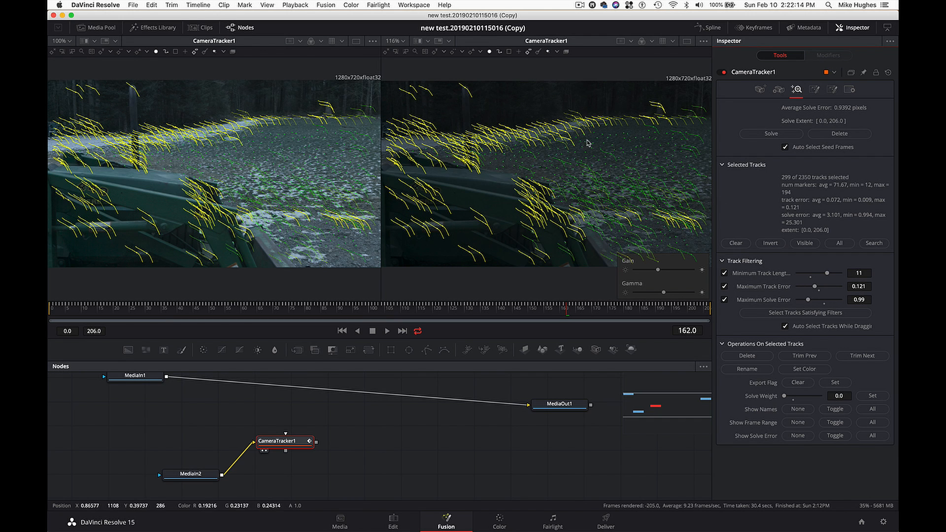
{"action": "mouse_move", "coordinate": [541, 131]}
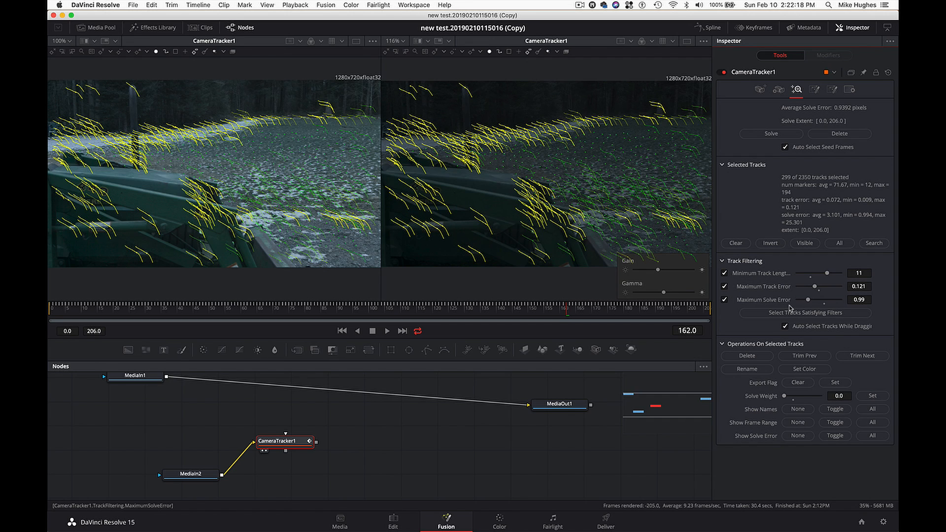
{"action": "left_click", "coordinate": [760, 358]}
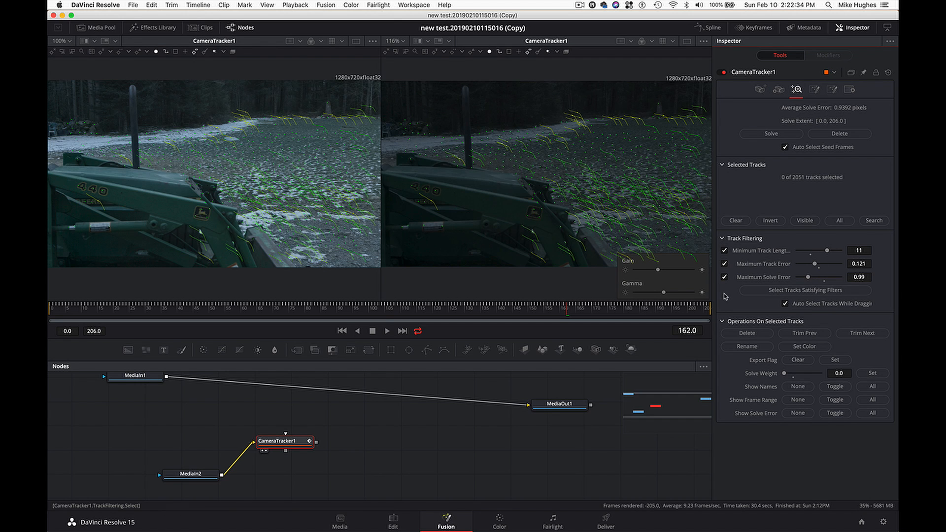
- Solve the camera again and select the tracks satisfying the current filters
{"action": "left_click", "coordinate": [772, 134]}
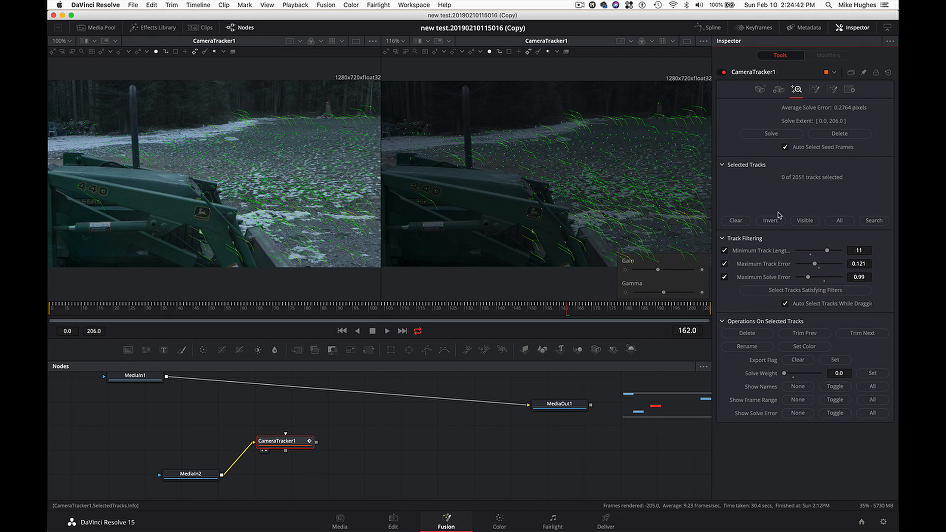
{"action": "left_click", "coordinate": [797, 291]}
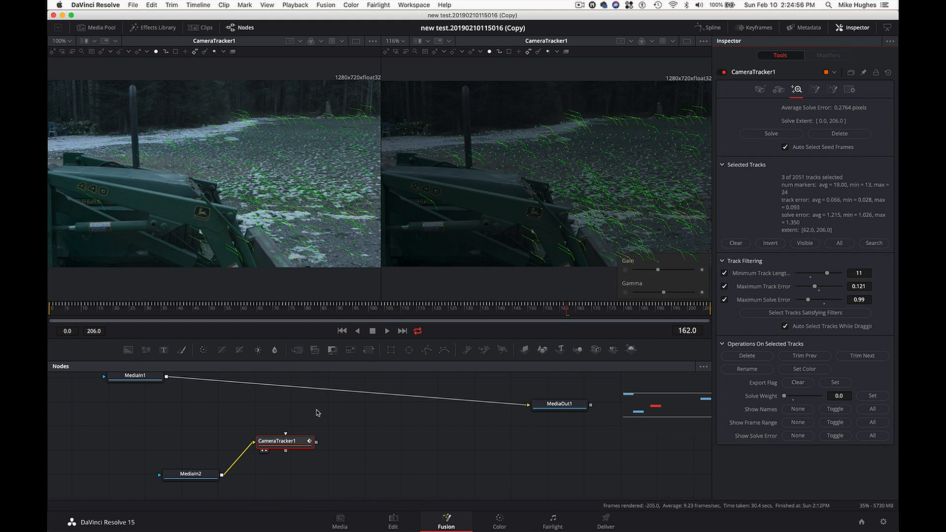
{"action": "left_click_drag", "start_coordinate": [290, 442], "coordinate": [280, 446]}
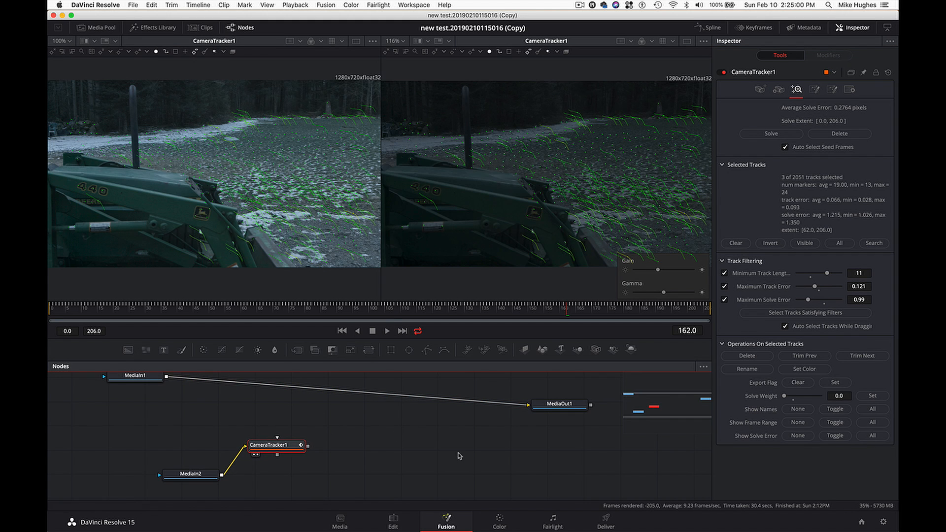
- Expand the 3D Scene Transform export options of CameraTracker1 and reposition the MediaIn2 and CameraTracker1 nodes to free space below
{"action": "left_click", "coordinate": [815, 90]}
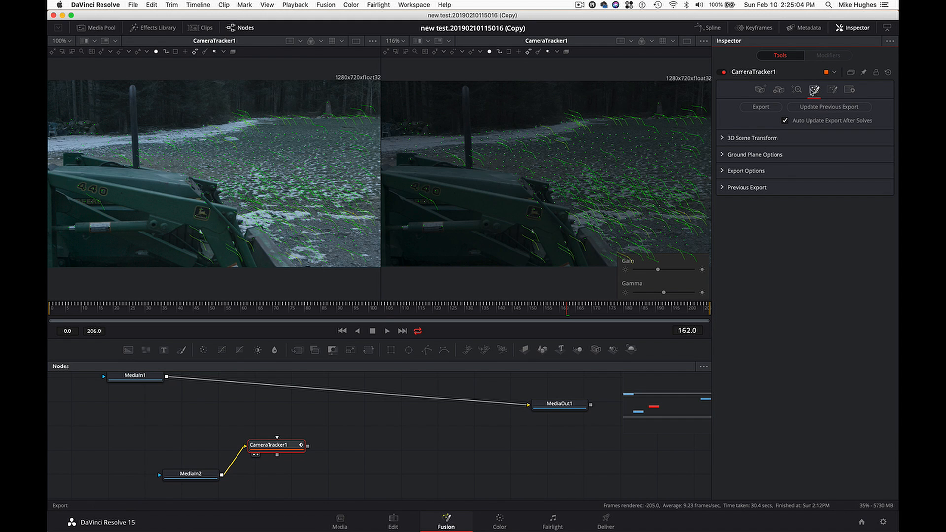
{"action": "left_click", "coordinate": [723, 139]}
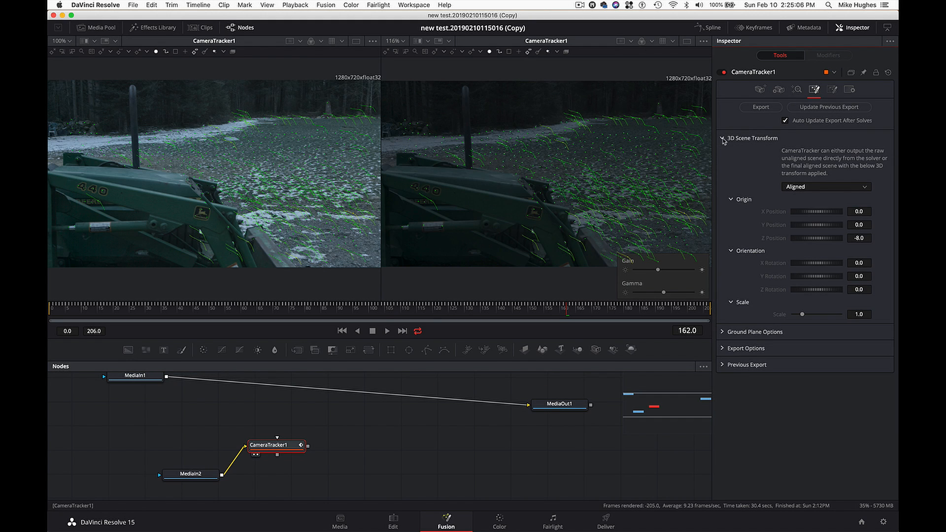
{"action": "left_click_drag", "start_coordinate": [202, 475], "coordinate": [152, 453]}
{"action": "left_click_drag", "start_coordinate": [269, 449], "coordinate": [252, 426]}
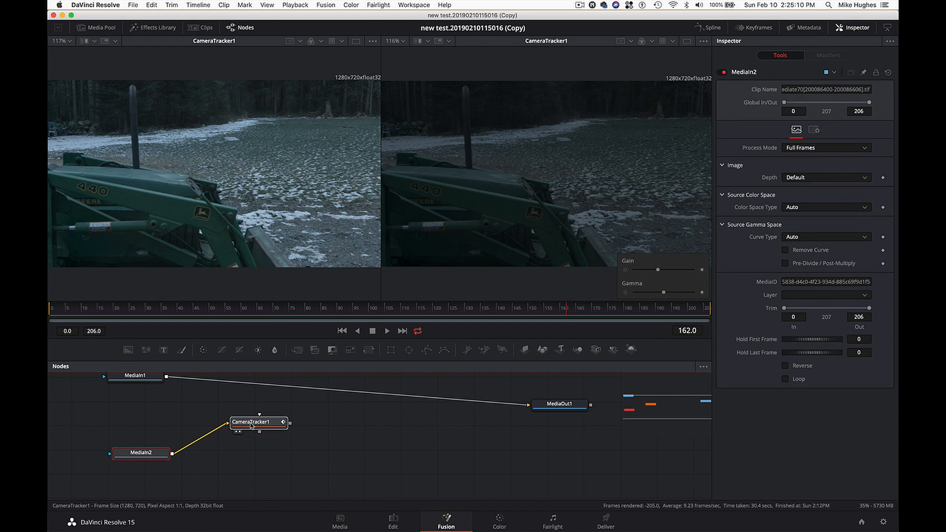
- Add a Merge 3D node and connect the scene output of CameraTracker1 to it
{"action": "key", "text": "shift+space"}
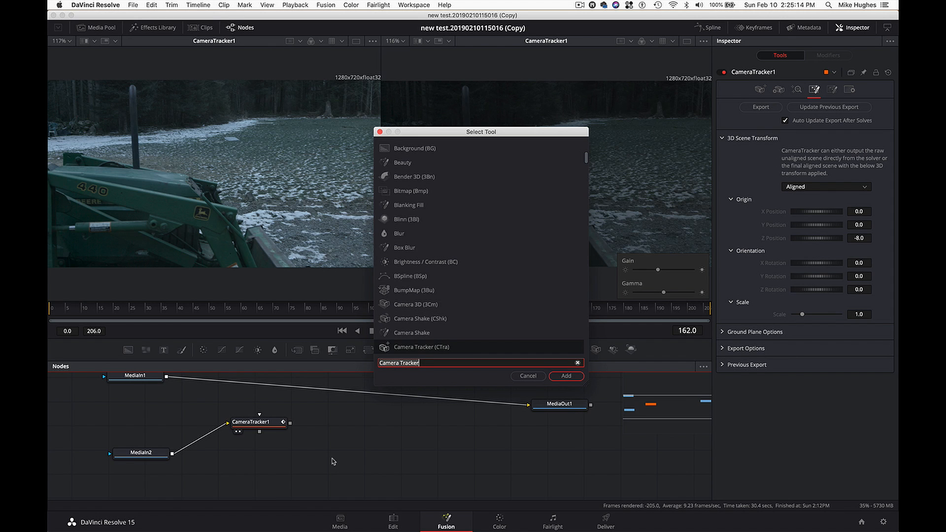
{"action": "type", "text": "mer"}
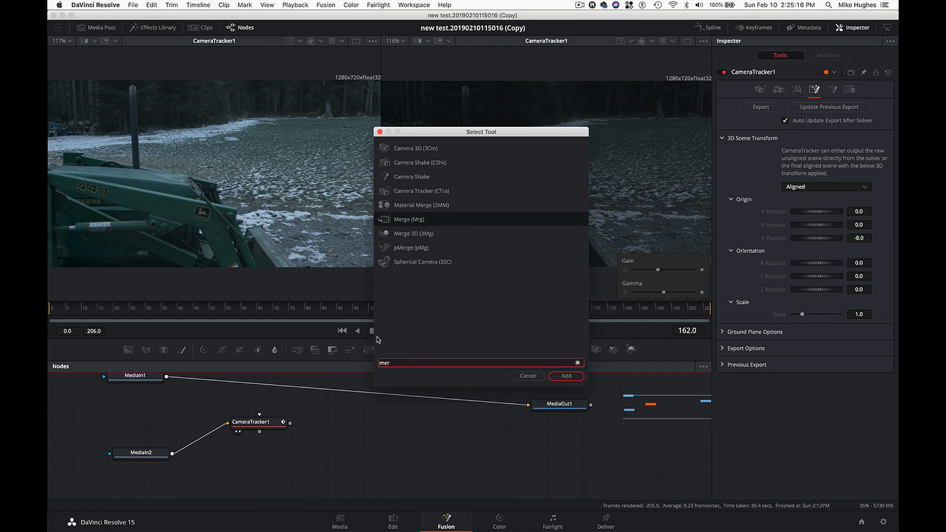
{"action": "left_click", "coordinate": [432, 235]}
{"action": "left_click", "coordinate": [553, 376]}
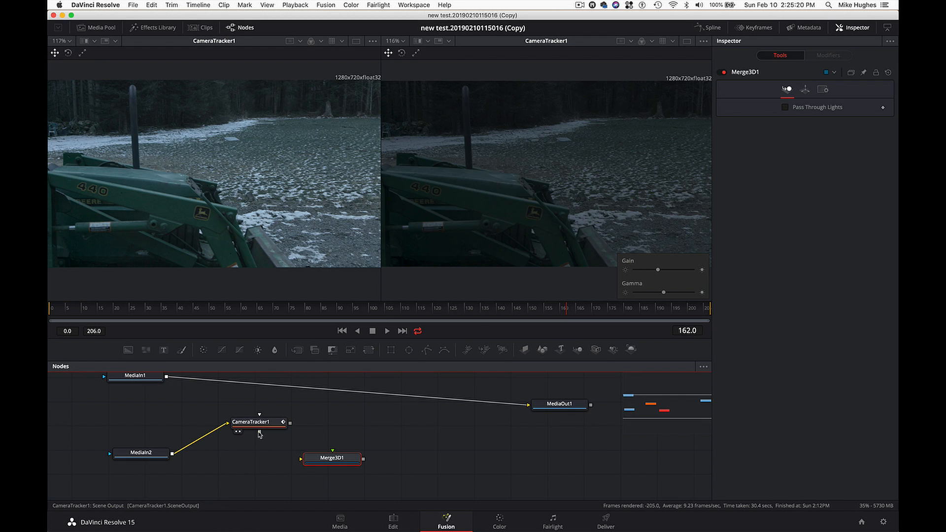
{"action": "left_click_drag", "start_coordinate": [260, 433], "coordinate": [316, 465]}
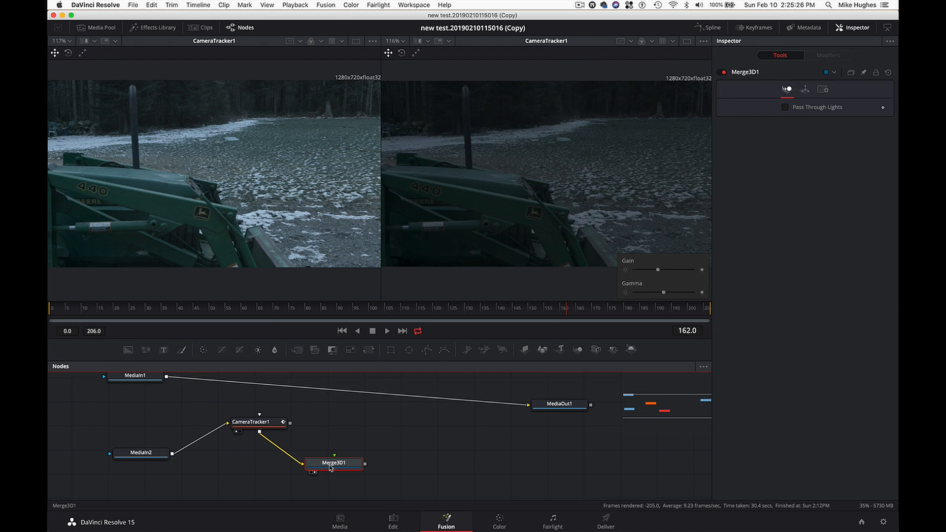
- Display the Merge 3D node in the second viewer and examine the whole point cloud and camera from the side
{"action": "left_click_drag", "start_coordinate": [330, 468], "coordinate": [328, 471]}
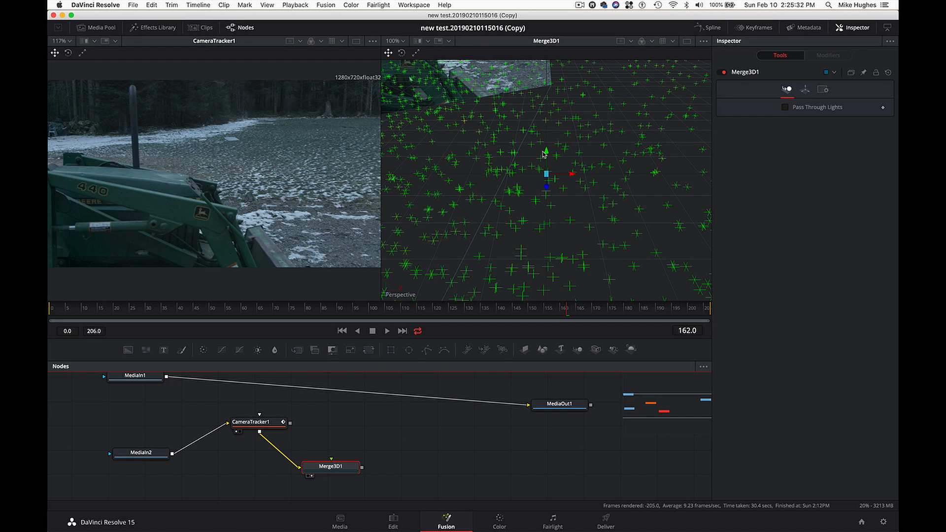
{"action": "scroll", "coordinate": [543, 154], "scroll_direction": "down", "scroll_amount": 10}
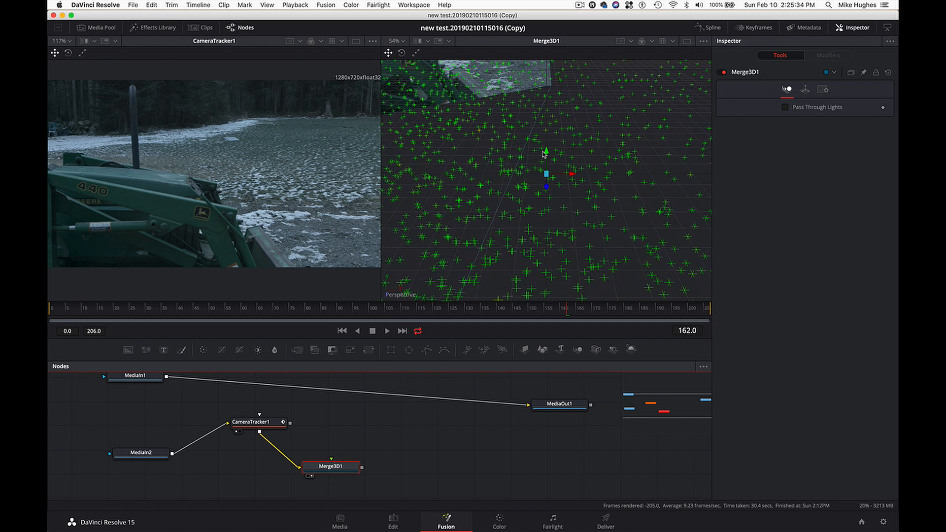
{"action": "scroll", "coordinate": [543, 154], "scroll_direction": "down", "scroll_amount": 8}
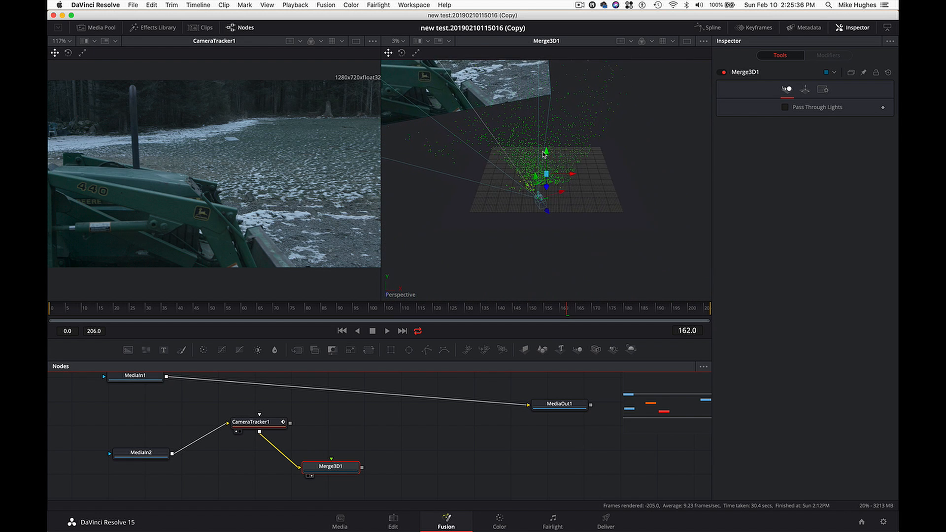
{"action": "mouse_move", "coordinate": [527, 186]}
{"action": "scroll", "coordinate": [495, 243], "scroll_direction": "left", "scroll_amount": 10}
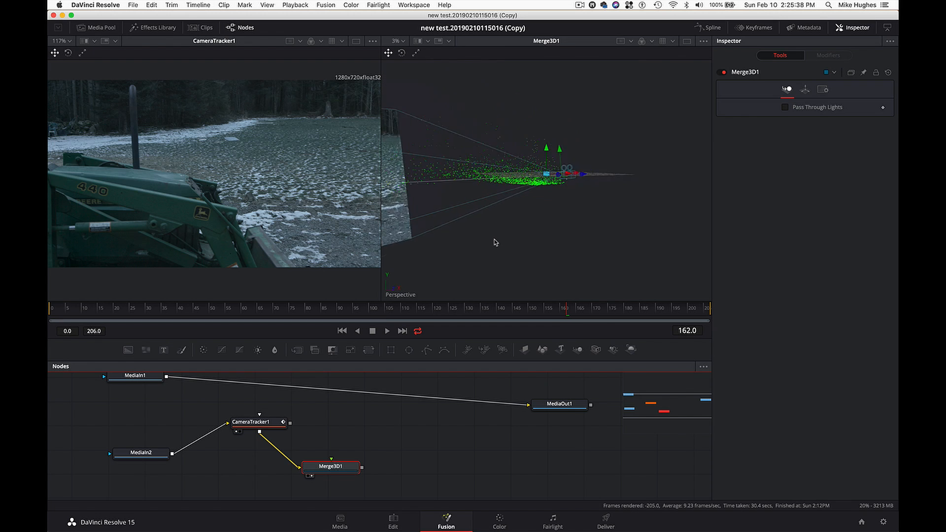
- Examine the point cloud, ground grid and camera frustum of the Merge3D1 scene from several angles
{"action": "scroll", "coordinate": [496, 242], "scroll_direction": "right", "scroll_amount": 10}
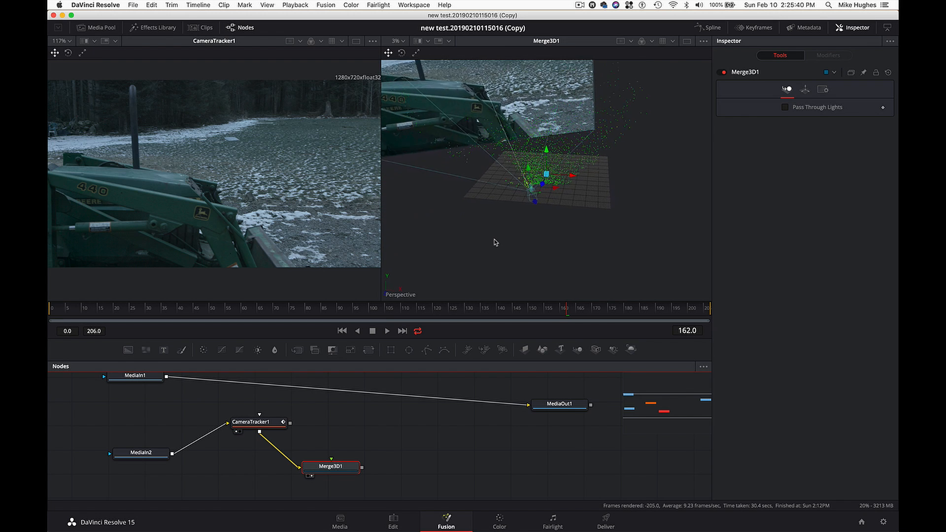
{"action": "scroll", "coordinate": [496, 243], "scroll_direction": "down", "scroll_amount": 5}
{"action": "scroll", "coordinate": [496, 242], "scroll_direction": "up", "scroll_amount": 8}
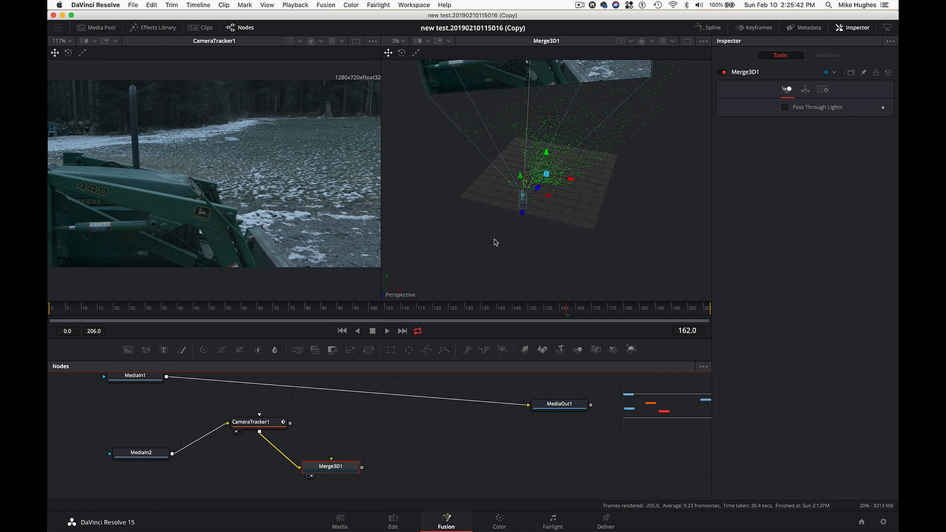
{"action": "scroll", "coordinate": [495, 243], "scroll_direction": "left", "scroll_amount": 10}
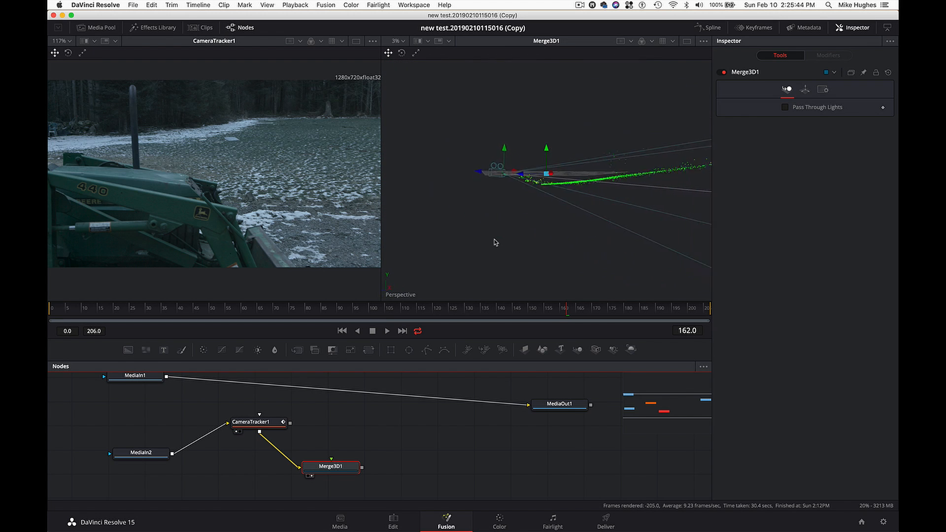
{"action": "scroll", "coordinate": [496, 242], "scroll_direction": "down", "scroll_amount": 3}
{"action": "scroll", "coordinate": [496, 243], "scroll_direction": "up", "scroll_amount": 3}
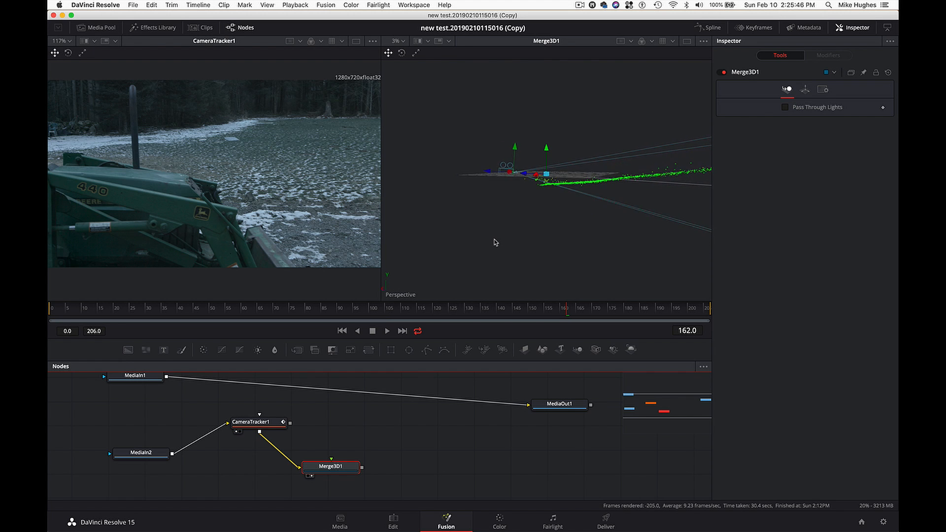
{"action": "scroll", "coordinate": [495, 242], "scroll_direction": "down", "scroll_amount": 2}
{"action": "scroll", "coordinate": [495, 242], "scroll_direction": "right", "scroll_amount": 10}
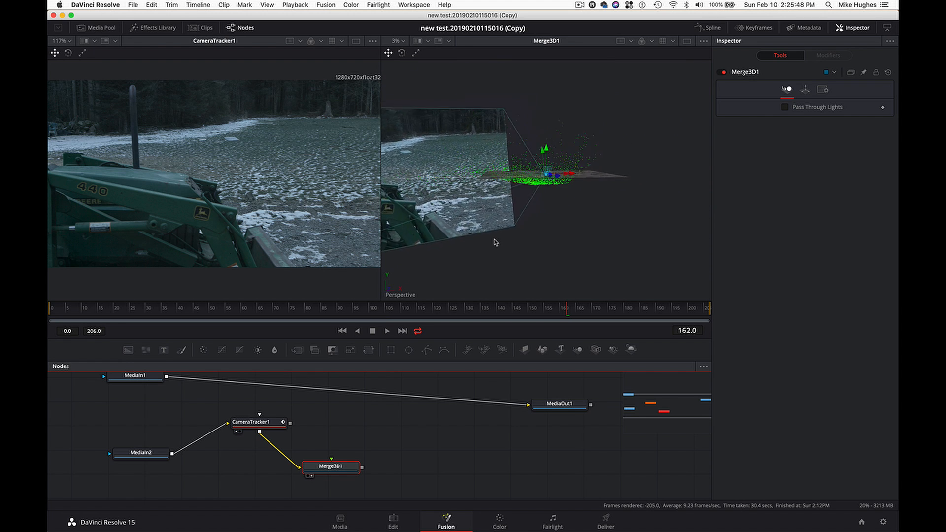
{"action": "scroll", "coordinate": [496, 242], "scroll_direction": "left", "scroll_amount": 10}
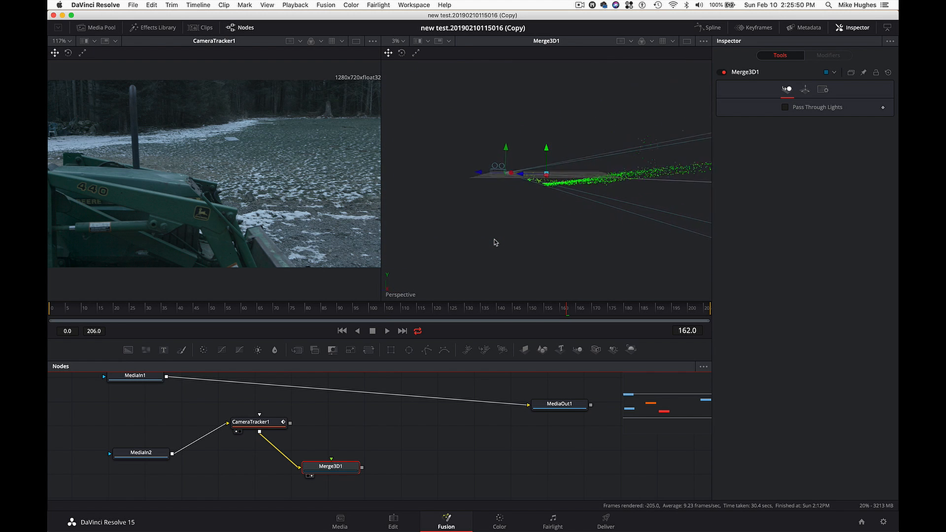
{"action": "scroll", "coordinate": [495, 242], "scroll_direction": "down", "scroll_amount": 6}
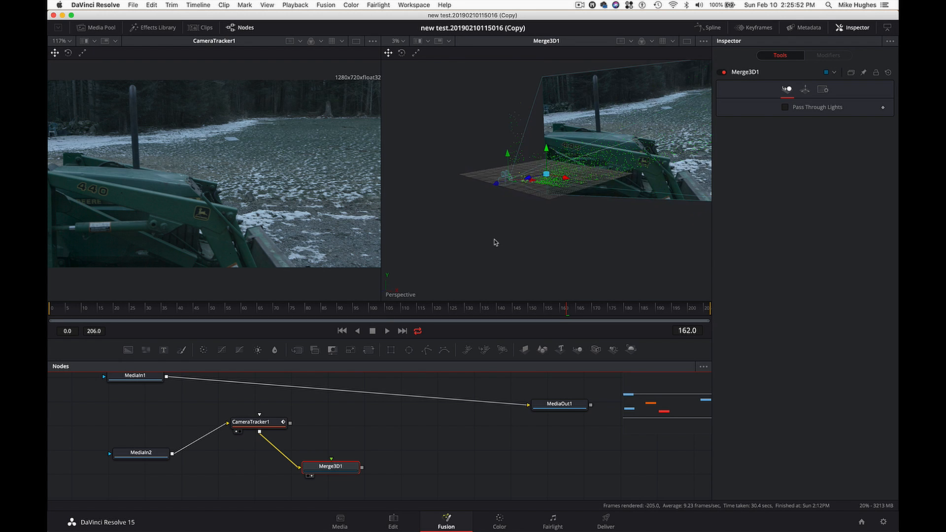
- Scrub through the timeline and inspect how the solved camera moves relative to the point cloud from different angles
{"action": "left_click_drag", "start_coordinate": [480, 308], "coordinate": [308, 302]}
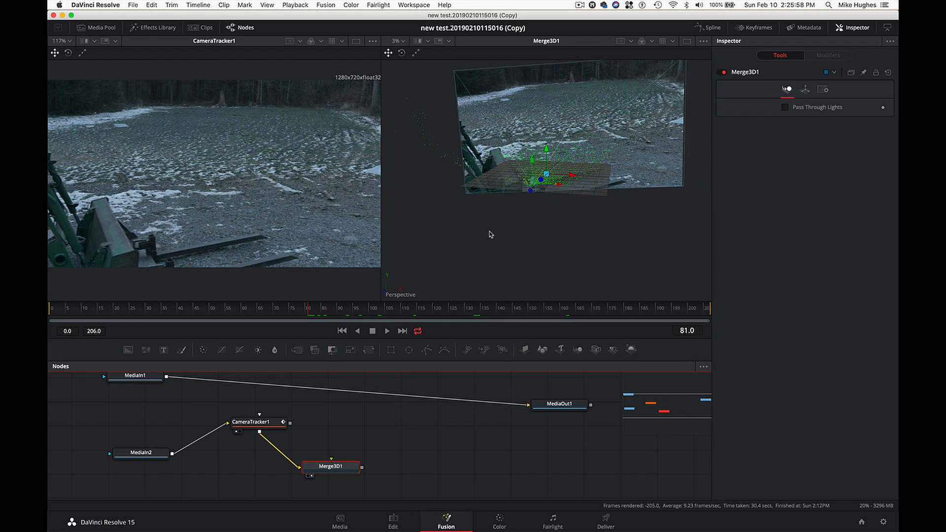
{"action": "left_click_drag", "start_coordinate": [495, 311], "coordinate": [501, 310]}
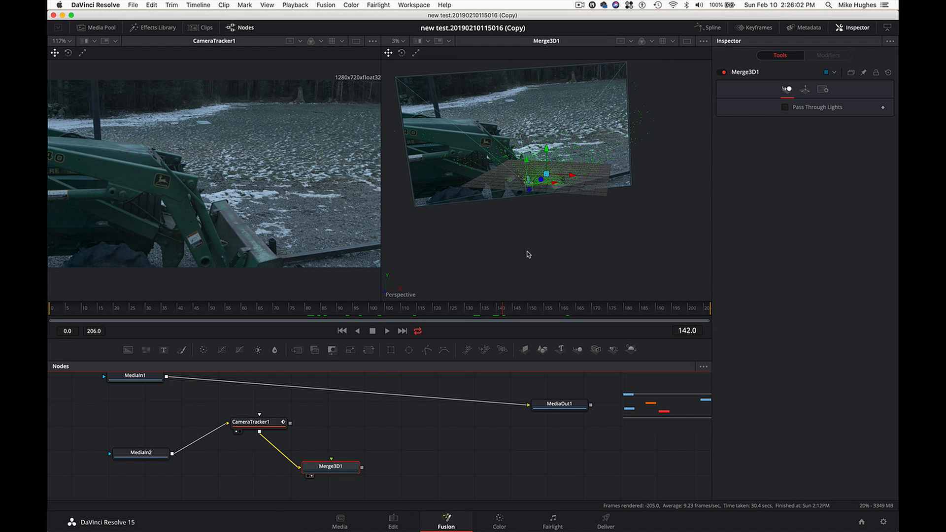
{"action": "mouse_move", "coordinate": [534, 237]}
{"action": "left_mouse_down"}
{"action": "mouse_move", "coordinate": [524, 233]}
{"action": "mouse_move", "coordinate": [589, 251]}
{"action": "mouse_move", "coordinate": [523, 232]}
{"action": "left_mouse_up"}
{"action": "scroll", "coordinate": [524, 232], "scroll_direction": "left", "scroll_amount": 10}
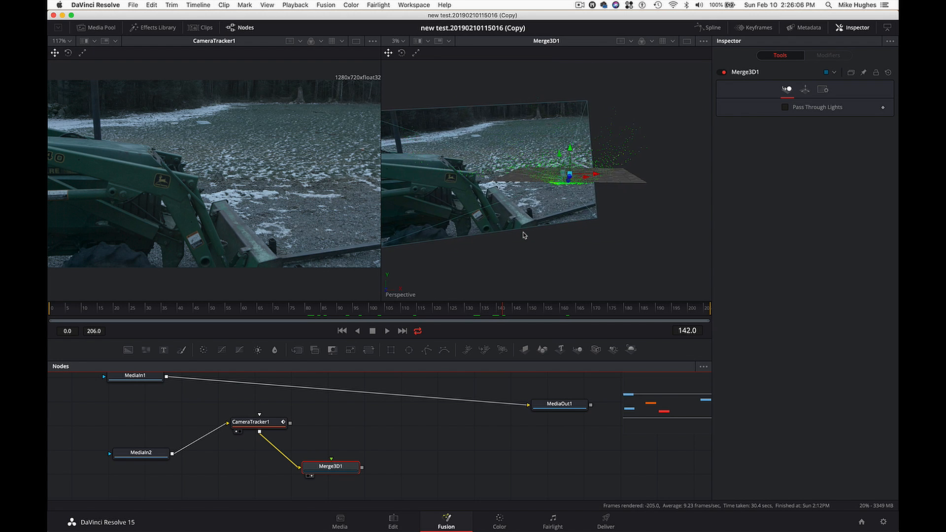
{"action": "scroll", "coordinate": [523, 233], "scroll_direction": "right", "scroll_amount": 10}
{"action": "scroll", "coordinate": [523, 233], "scroll_direction": "up", "scroll_amount": 3}
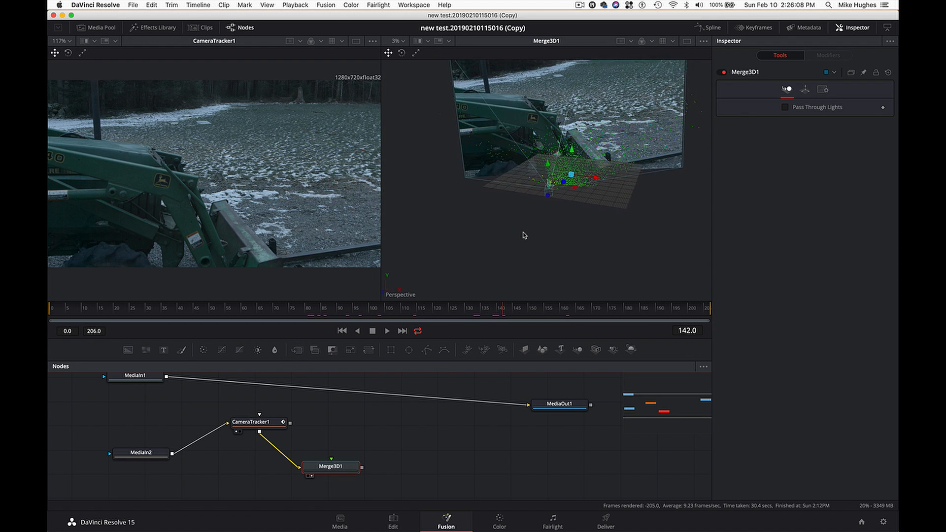
{"action": "scroll", "coordinate": [570, 220], "scroll_direction": "up", "scroll_amount": 5}
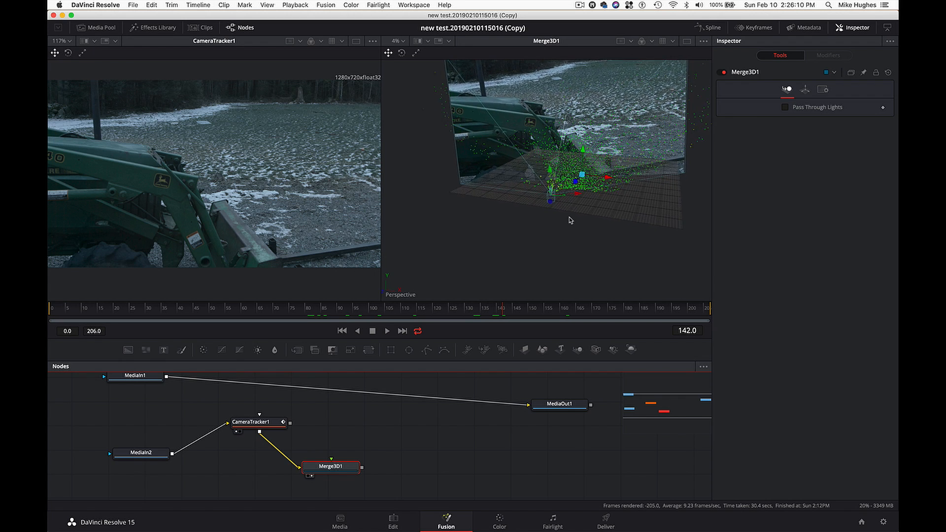
{"action": "scroll", "coordinate": [568, 240], "scroll_direction": "down", "scroll_amount": 5}
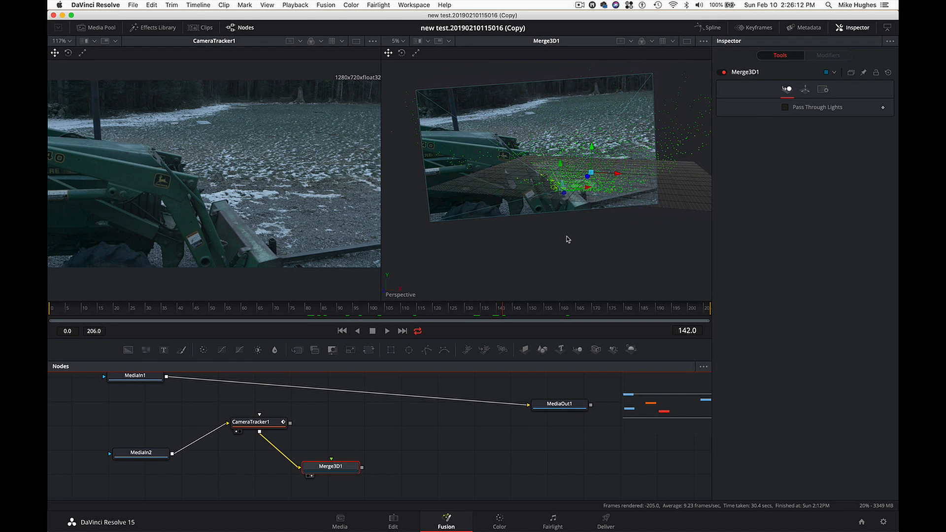
{"action": "mouse_move", "coordinate": [476, 310]}
{"action": "left_mouse_down"}
{"action": "mouse_move", "coordinate": [321, 310]}
{"action": "mouse_move", "coordinate": [184, 296]}
{"action": "mouse_move", "coordinate": [418, 304]}
{"action": "mouse_move", "coordinate": [545, 319]}
{"action": "mouse_move", "coordinate": [473, 315]}
{"action": "left_mouse_up"}
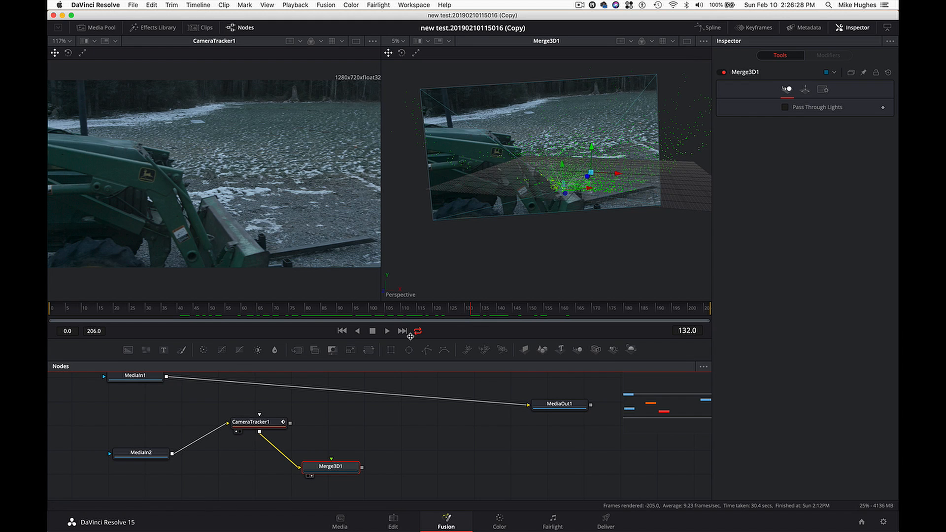
- Shift CameraTracker1 slightly and reposition the Merge3D1 node directly beneath it in the node graph
{"action": "left_click_drag", "start_coordinate": [269, 425], "coordinate": [273, 431]}
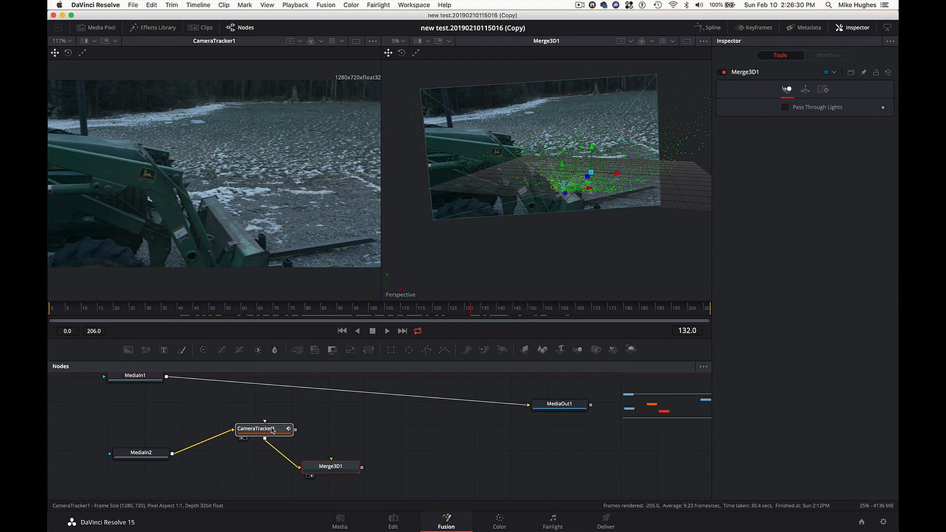
{"action": "left_click_drag", "start_coordinate": [334, 471], "coordinate": [286, 487]}
{"action": "scroll", "coordinate": [274, 389], "scroll_direction": "down", "scroll_amount": 1}
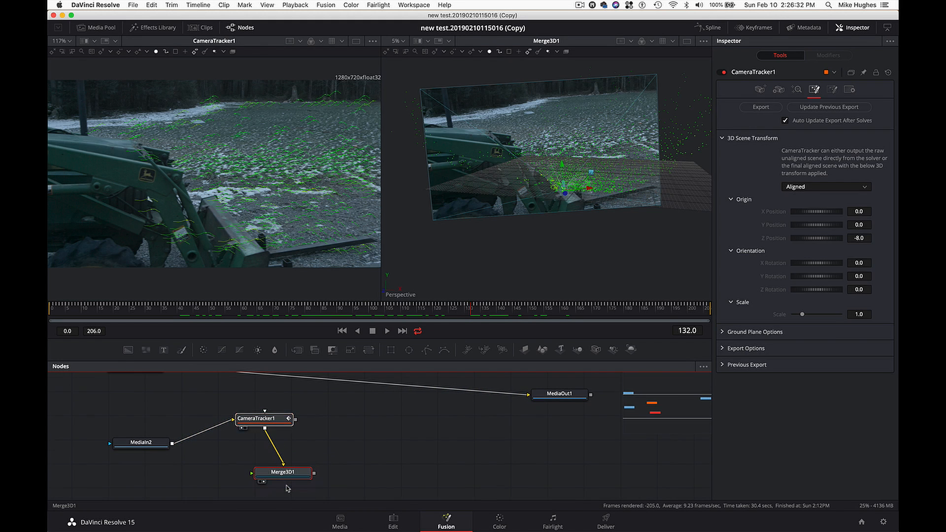
- With CameraTracker1 active, select the cluster of ground points in the near part of the point cloud in the 3D scene
{"action": "left_click", "coordinate": [272, 420]}
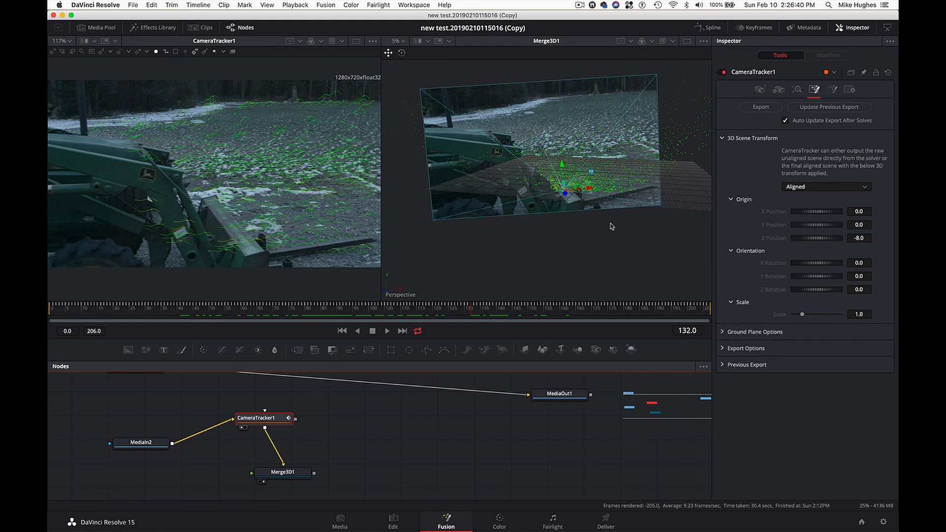
{"action": "scroll", "coordinate": [612, 227], "scroll_direction": "right", "scroll_amount": 10}
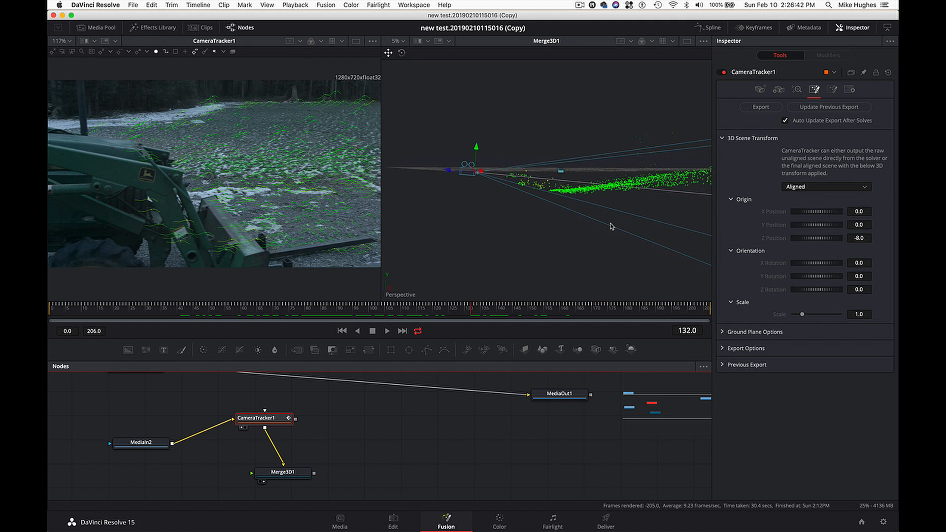
{"action": "scroll", "coordinate": [611, 226], "scroll_direction": "right", "scroll_amount": 3}
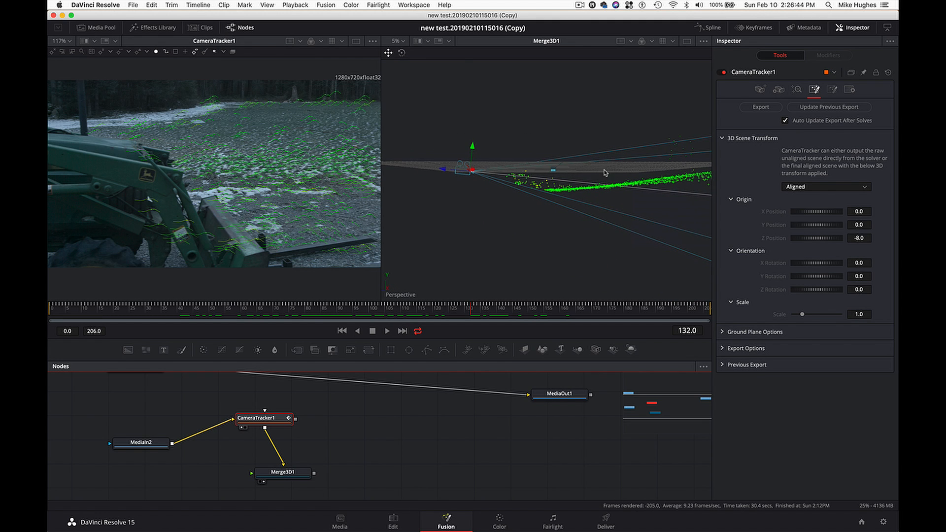
{"action": "mouse_move", "coordinate": [557, 189]}
{"action": "scroll", "coordinate": [582, 205], "scroll_direction": "up", "scroll_amount": 5}
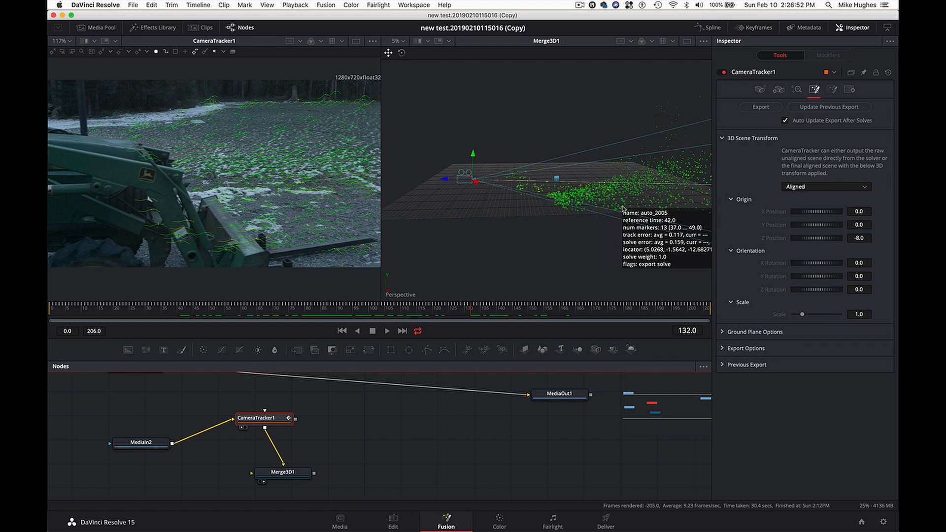
{"action": "scroll", "coordinate": [611, 207], "scroll_direction": "up", "scroll_amount": 3}
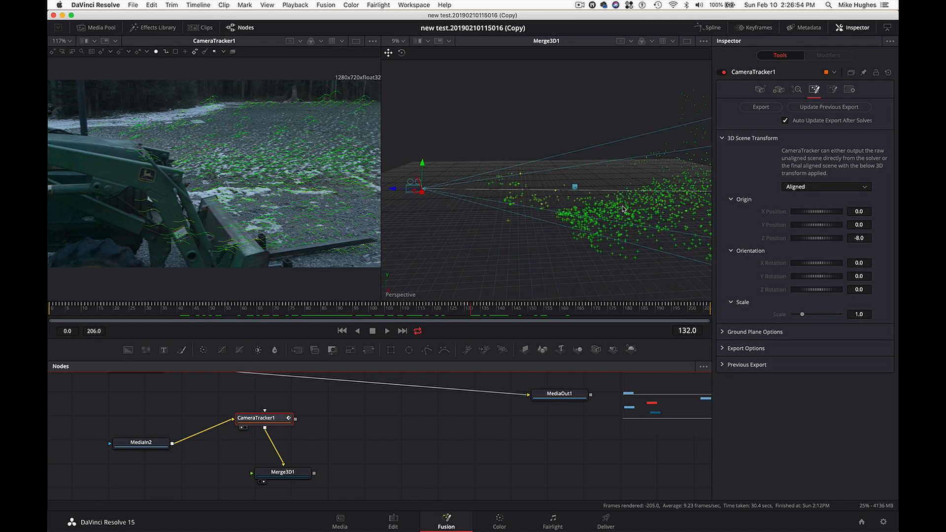
{"action": "scroll", "coordinate": [624, 209], "scroll_direction": "right", "scroll_amount": 5}
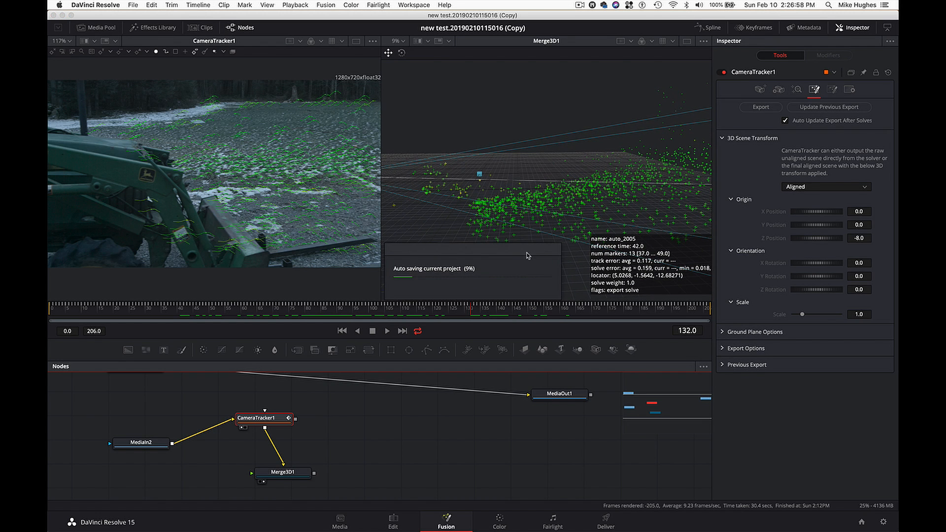
{"action": "left_click_drag", "start_coordinate": [487, 256], "coordinate": [586, 190]}
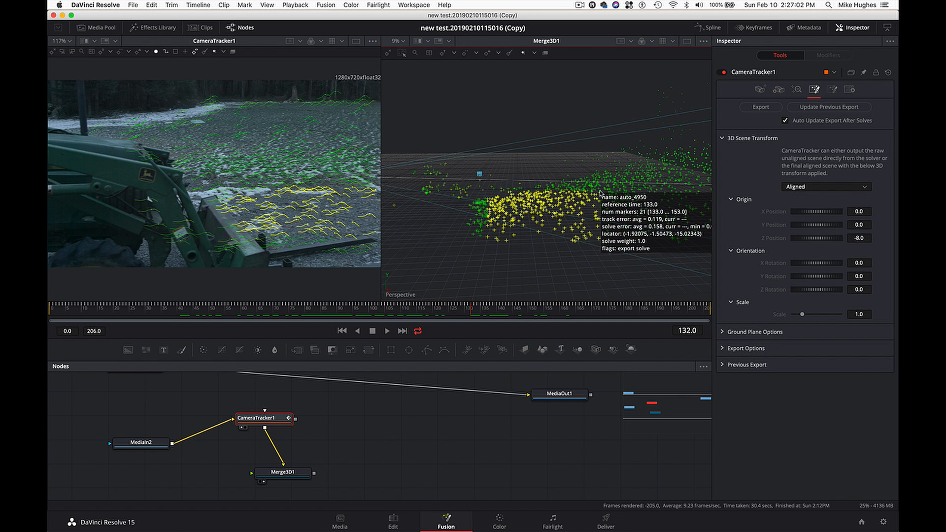
- Check the selected ground points edge-on and set CameraTracker1's 3D Scene Transform to Unaligned
{"action": "scroll", "coordinate": [517, 270], "scroll_direction": "down", "scroll_amount": 5}
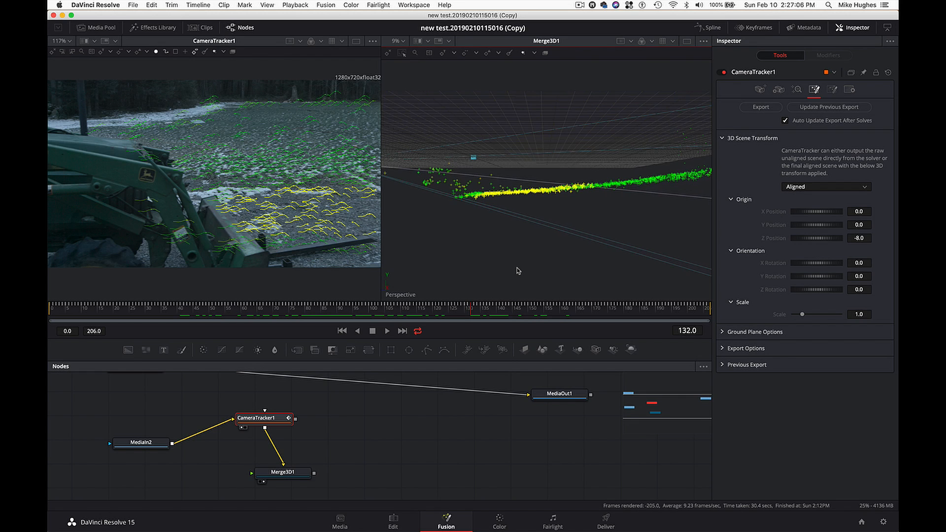
{"action": "scroll", "coordinate": [517, 271], "scroll_direction": "up", "scroll_amount": 3}
{"action": "scroll", "coordinate": [518, 270], "scroll_direction": "down", "scroll_amount": 3}
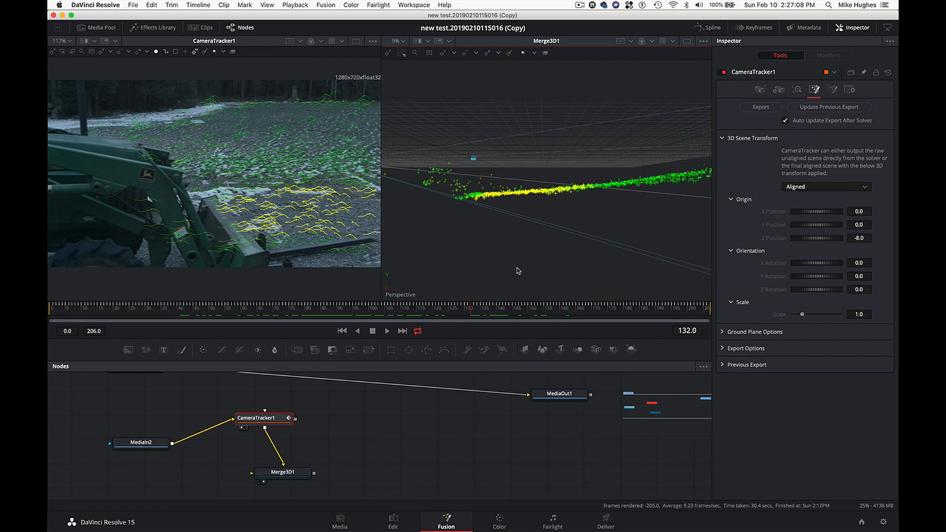
{"action": "scroll", "coordinate": [518, 271], "scroll_direction": "up", "scroll_amount": 2}
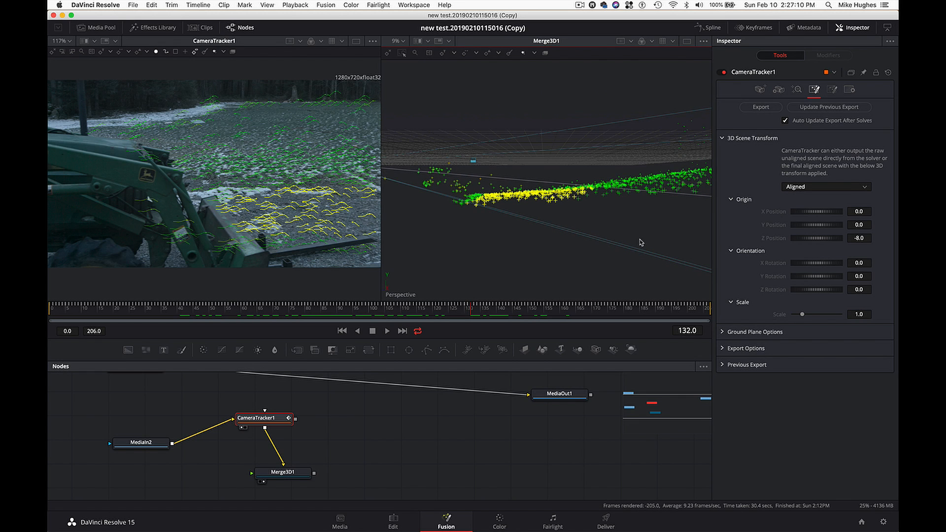
{"action": "left_click", "coordinate": [830, 189]}
{"action": "left_click", "coordinate": [815, 197]}
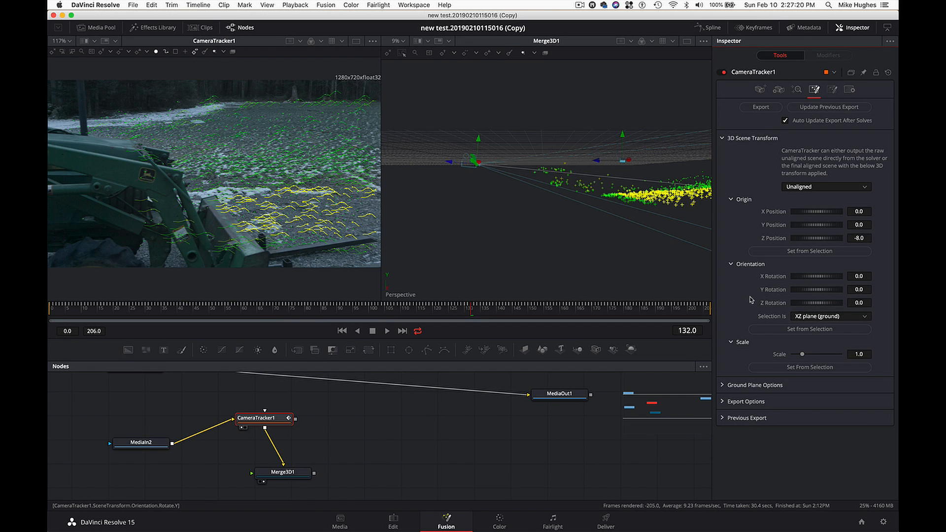
- Set the scene orientation from the selected points as the XZ plane (ground), undoing and reapplying it once to compare
{"action": "left_click", "coordinate": [810, 330]}
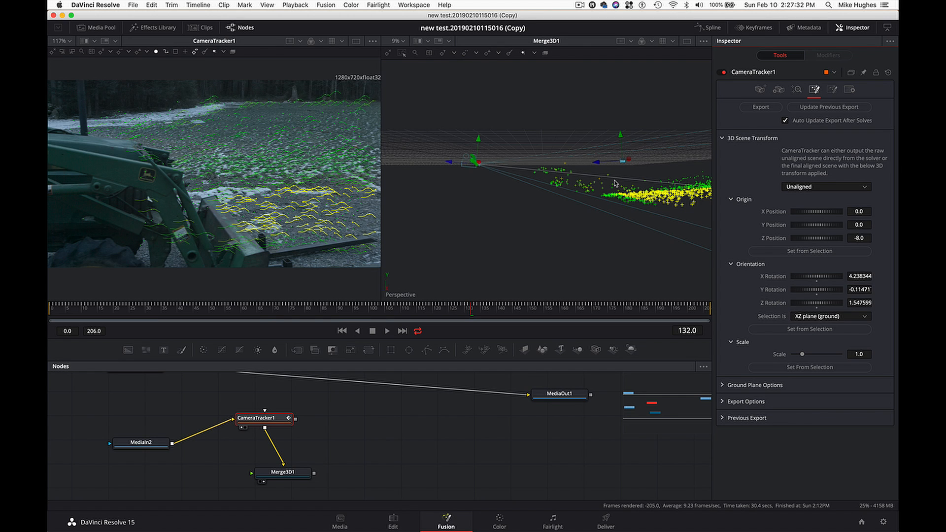
{"action": "key", "text": "super+z"}
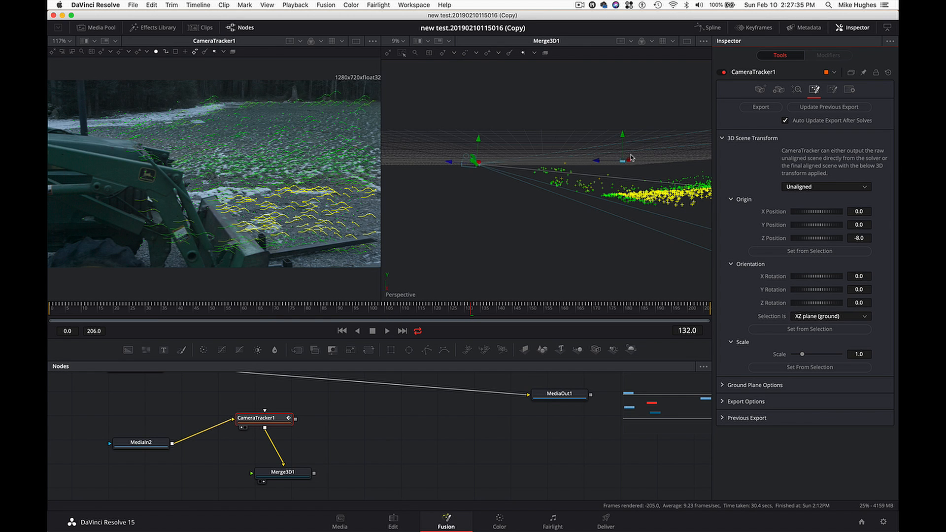
{"action": "left_click", "coordinate": [805, 332]}
{"action": "scroll", "coordinate": [622, 231], "scroll_direction": "up", "scroll_amount": 5}
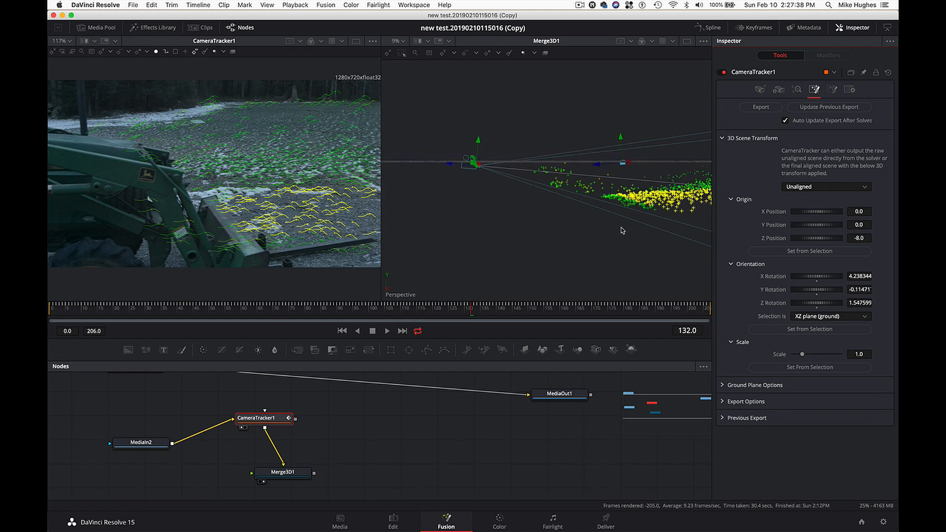
{"action": "scroll", "coordinate": [622, 230], "scroll_direction": "down", "scroll_amount": 5}
{"action": "scroll", "coordinate": [622, 230], "scroll_direction": "down", "scroll_amount": 4}
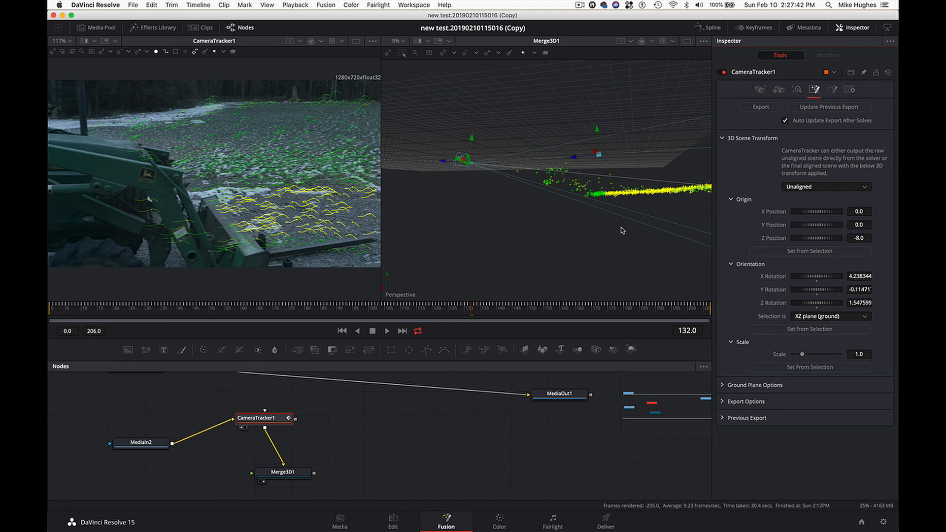
- Set the 3D Scene Transform back to Aligned and check the ground points edge-on against the grid
{"action": "left_click", "coordinate": [816, 187]}
{"action": "left_click", "coordinate": [812, 204]}
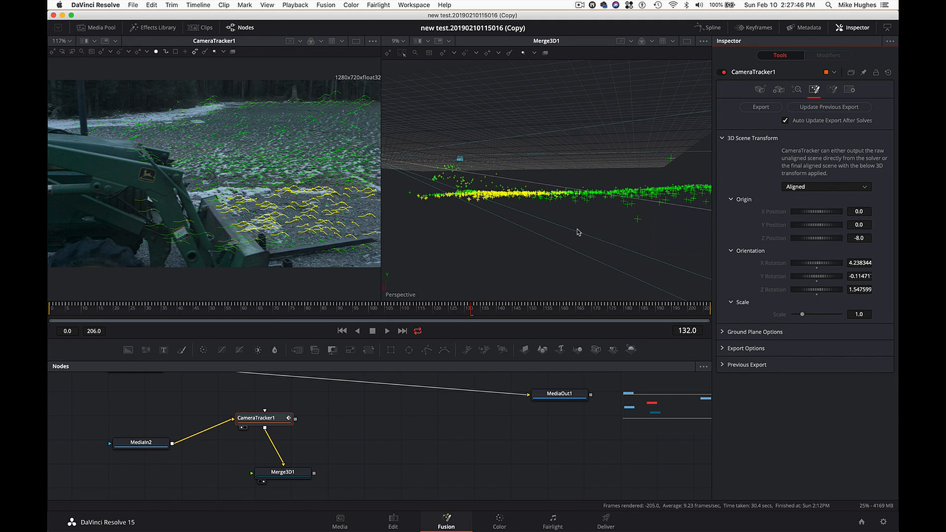
{"action": "scroll", "coordinate": [579, 232], "scroll_direction": "up", "scroll_amount": 4}
{"action": "scroll", "coordinate": [579, 232], "scroll_direction": "down", "scroll_amount": 3}
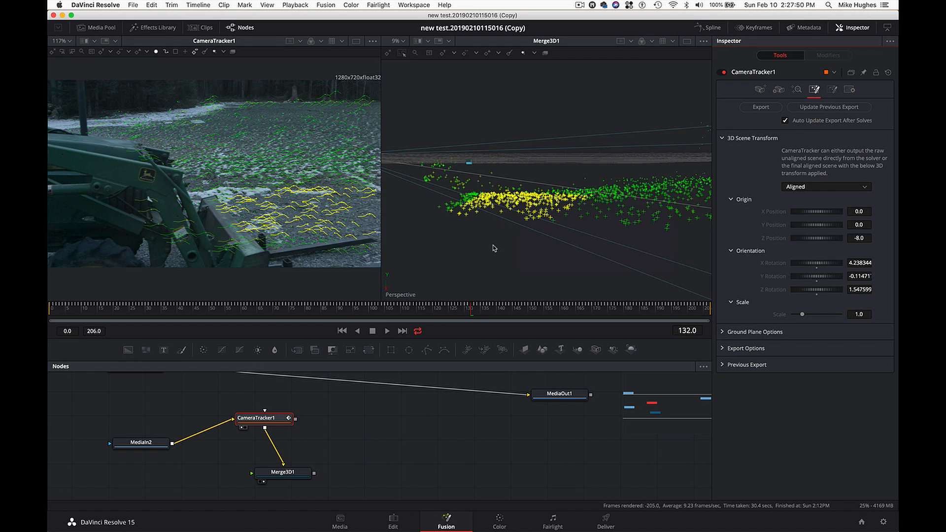
{"action": "scroll", "coordinate": [495, 248], "scroll_direction": "down", "scroll_amount": 4}
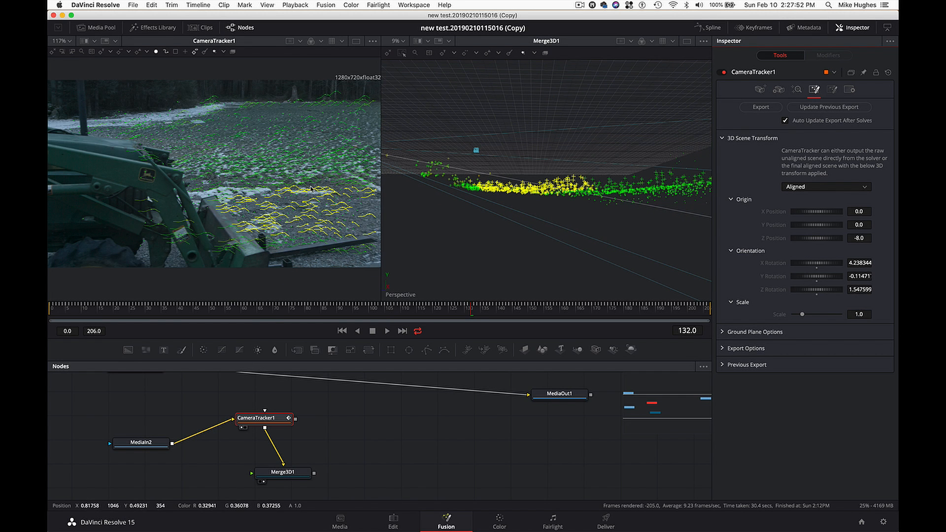
{"action": "scroll", "coordinate": [500, 207], "scroll_direction": "up", "scroll_amount": 2}
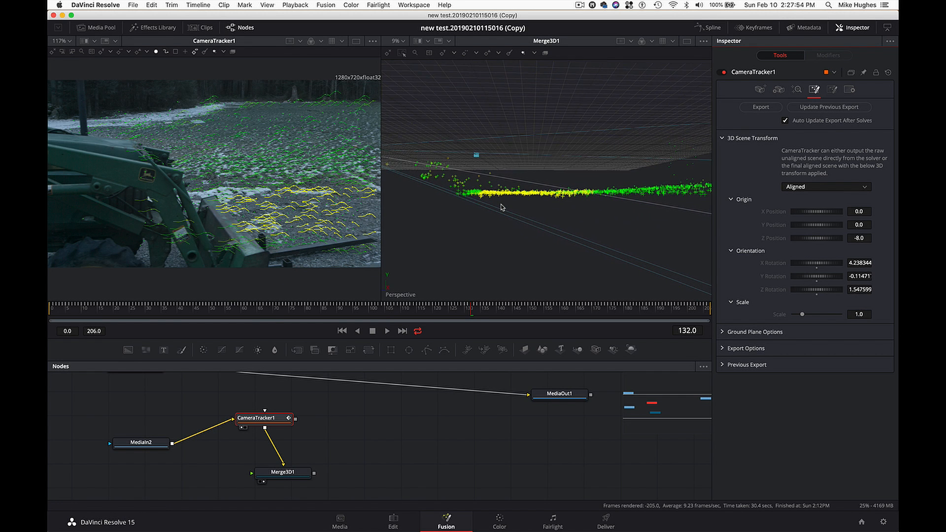
- Clear the selection of ground points and move the playhead to frame 134
{"action": "scroll", "coordinate": [501, 208], "scroll_direction": "down", "scroll_amount": 1}
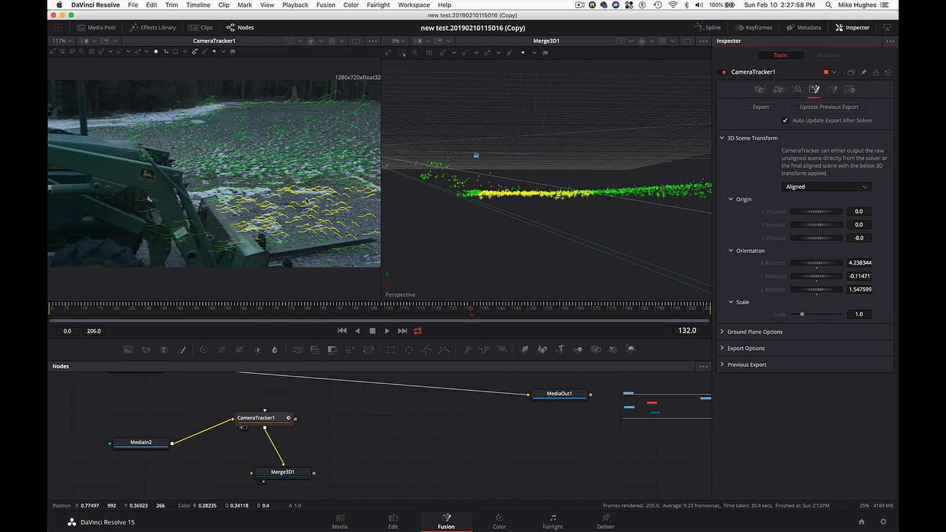
{"action": "left_click", "coordinate": [484, 240]}
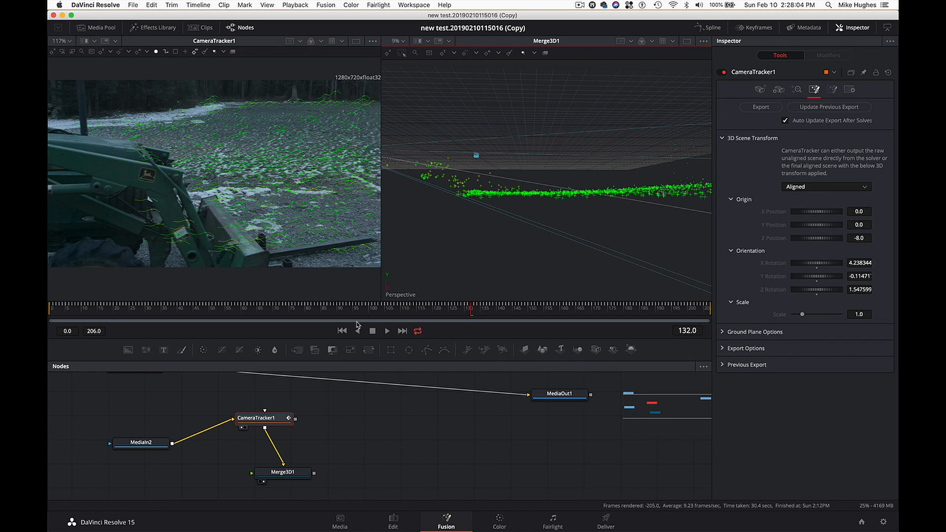
{"action": "left_click_drag", "start_coordinate": [368, 311], "coordinate": [477, 308]}
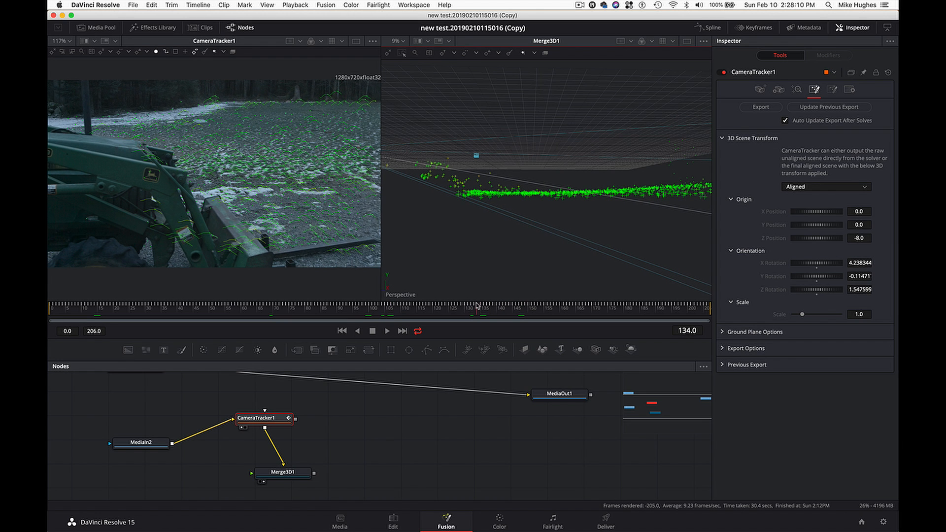
{"action": "mouse_move", "coordinate": [296, 188]}
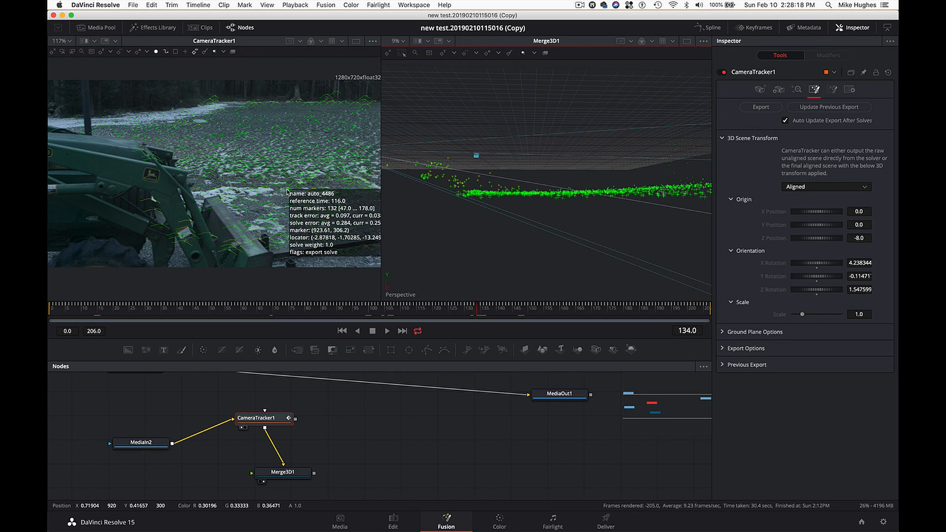
- In CameraTracker1's solve settings, raise the Minimum Track Length filter to 28 and invert the resulting track selection
{"action": "left_click", "coordinate": [797, 90]}
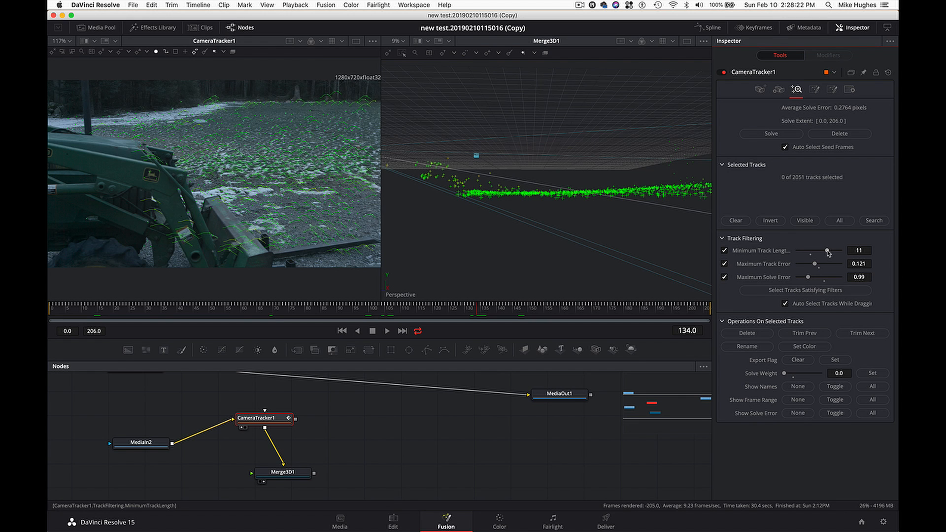
{"action": "left_click_drag", "start_coordinate": [828, 252], "coordinate": [845, 263]}
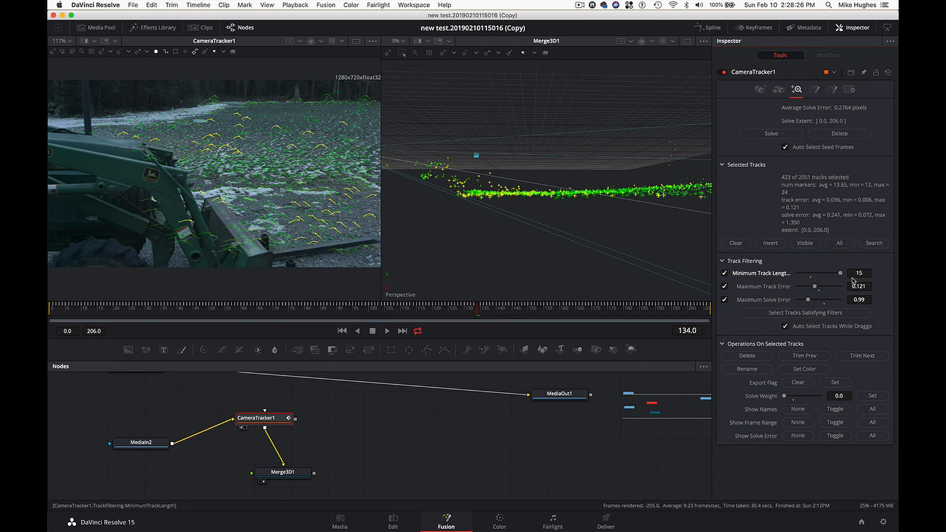
{"action": "left_click", "coordinate": [861, 273]}
{"action": "key", "text": "Return"}
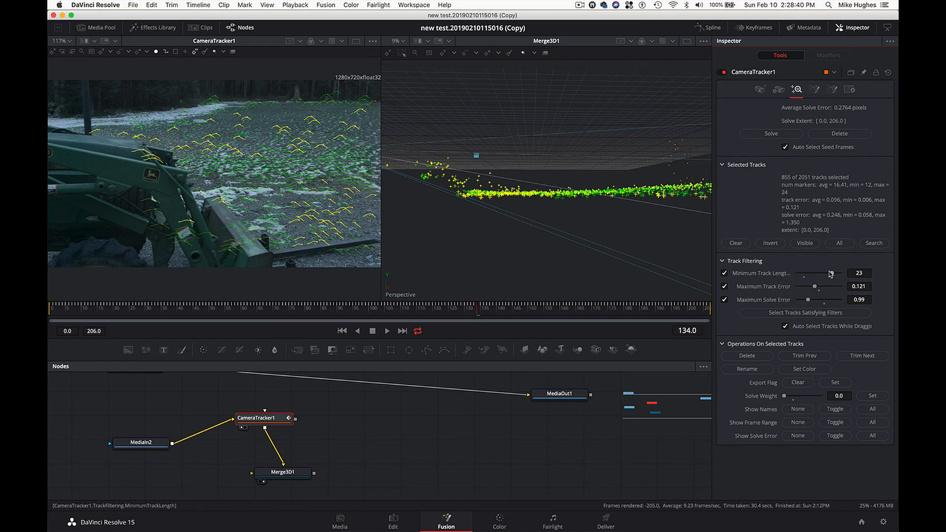
{"action": "left_click_drag", "start_coordinate": [832, 274], "coordinate": [844, 276]}
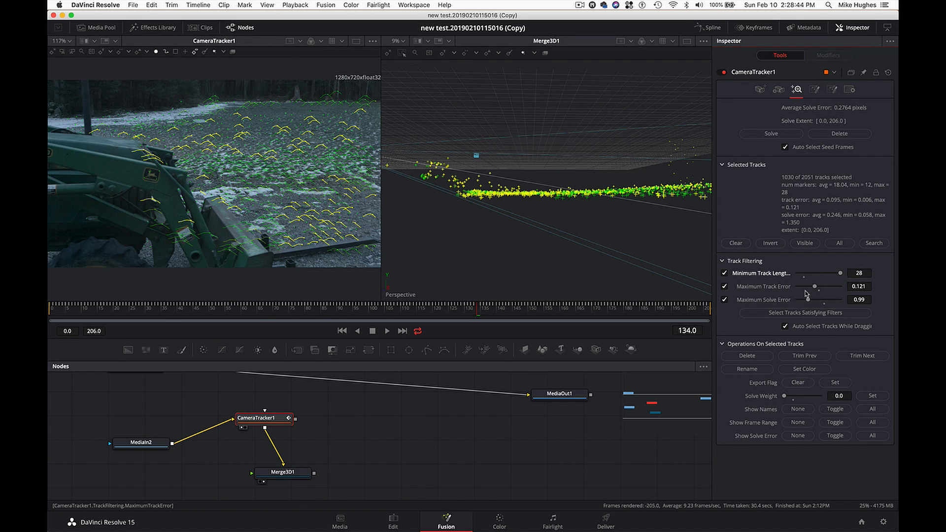
{"action": "left_click", "coordinate": [770, 243]}
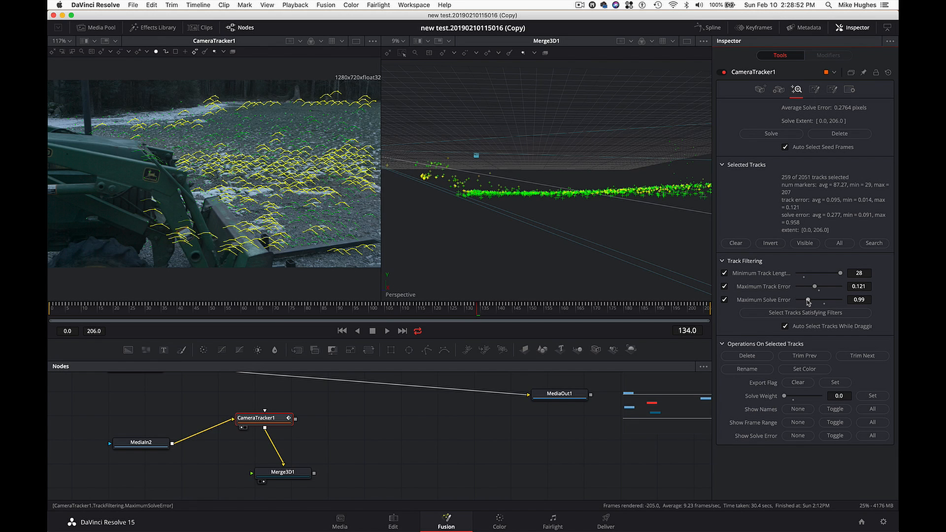
- Lower the Maximum Solve Error filter to 0.78 and invert the refreshed track selection
{"action": "left_click_drag", "start_coordinate": [807, 300], "coordinate": [805, 302]}
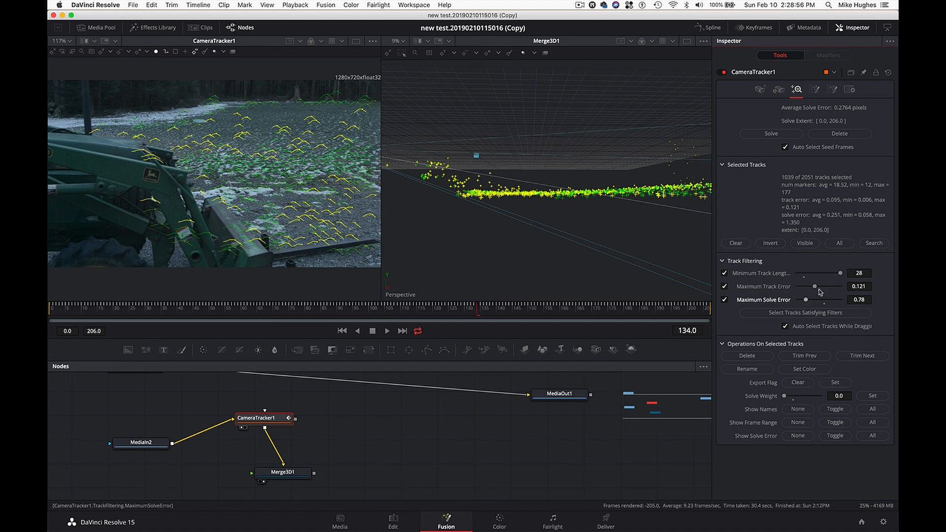
{"action": "left_click_drag", "start_coordinate": [840, 274], "coordinate": [841, 274]}
{"action": "left_click", "coordinate": [771, 244]}
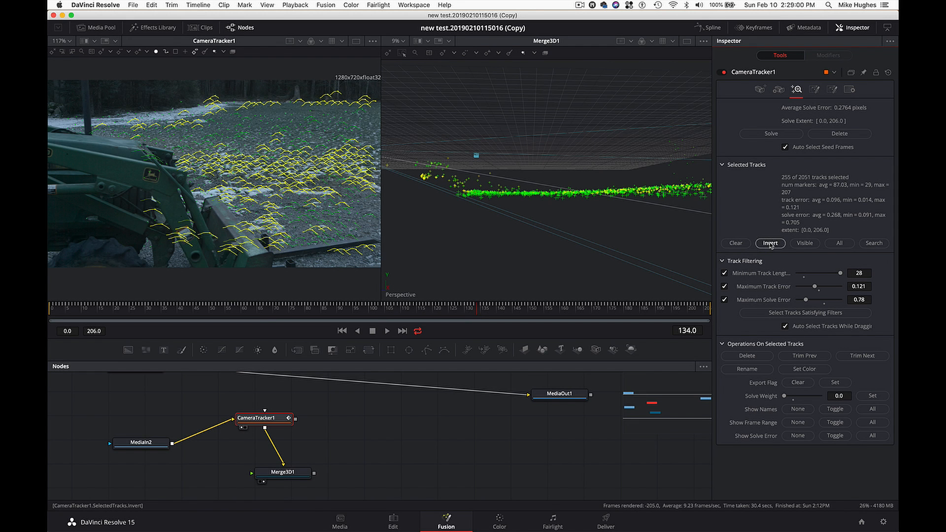
- Select only the track auto_4283 on the snowy ground just beyond the loader bucket and orbit the 3D scene to view the point cloud
{"action": "mouse_move", "coordinate": [284, 185]}
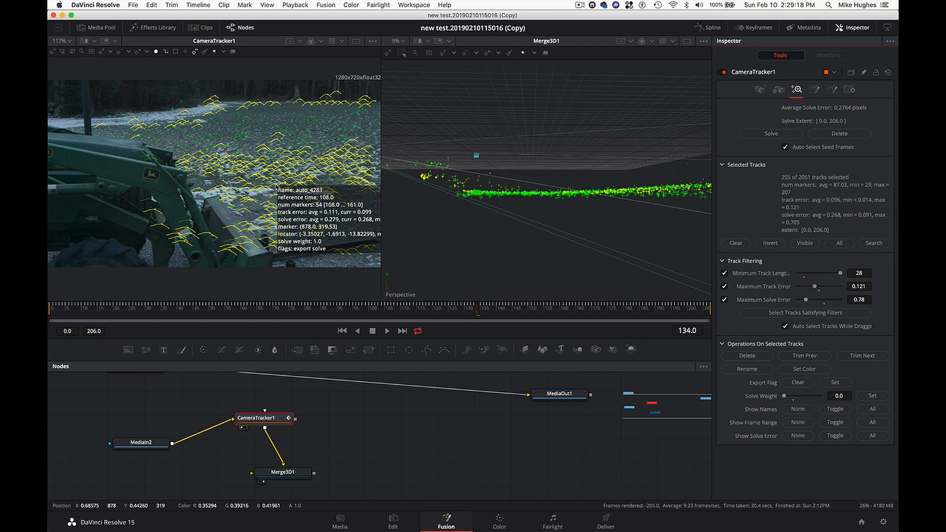
{"action": "left_click", "coordinate": [275, 187]}
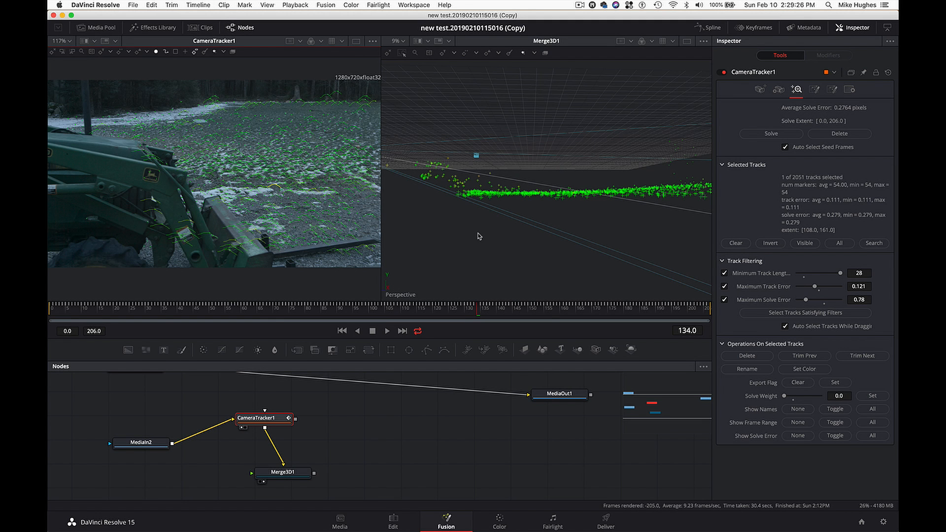
{"action": "scroll", "coordinate": [480, 237], "scroll_direction": "up", "scroll_amount": 10}
{"action": "scroll", "coordinate": [479, 237], "scroll_direction": "down", "scroll_amount": 5}
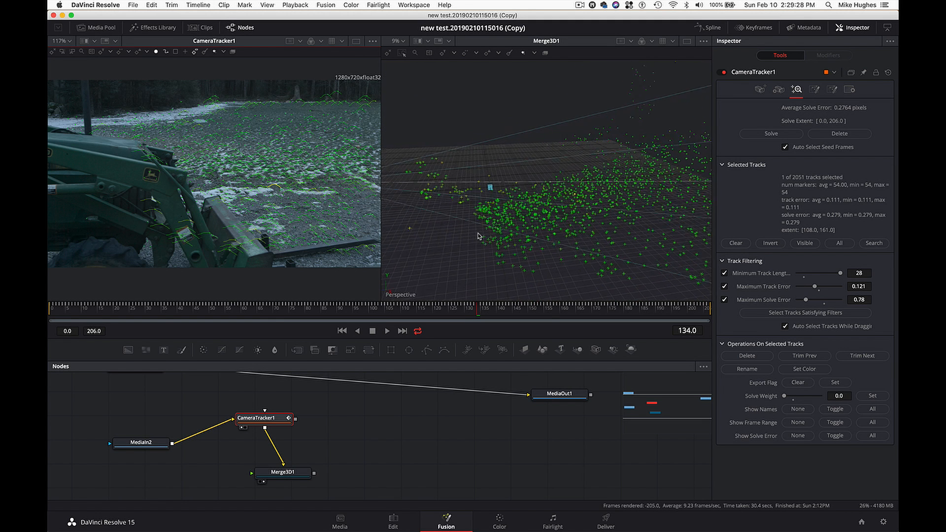
{"action": "scroll", "coordinate": [478, 233], "scroll_direction": "up", "scroll_amount": 2}
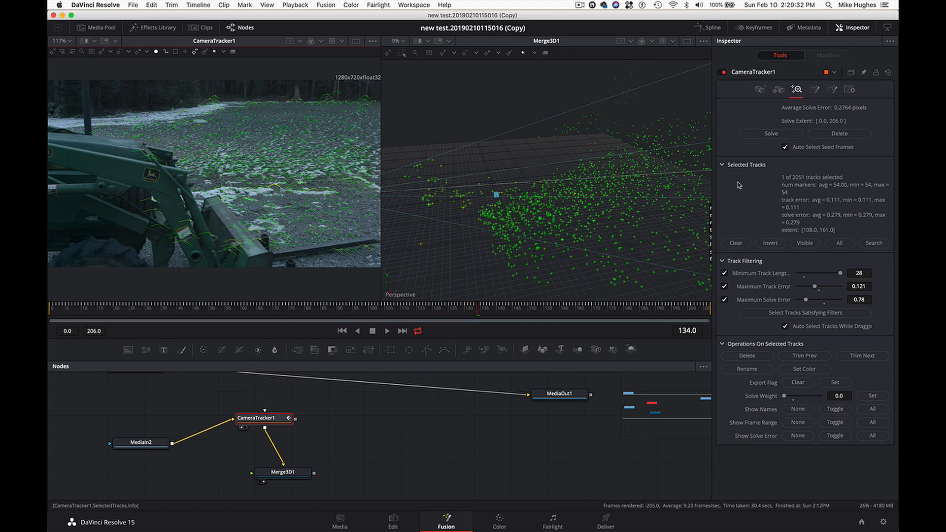
- Set CameraTracker1's 3D Scene Transform to Unaligned and set the scene origin from the selected ground track
{"action": "left_click", "coordinate": [815, 90]}
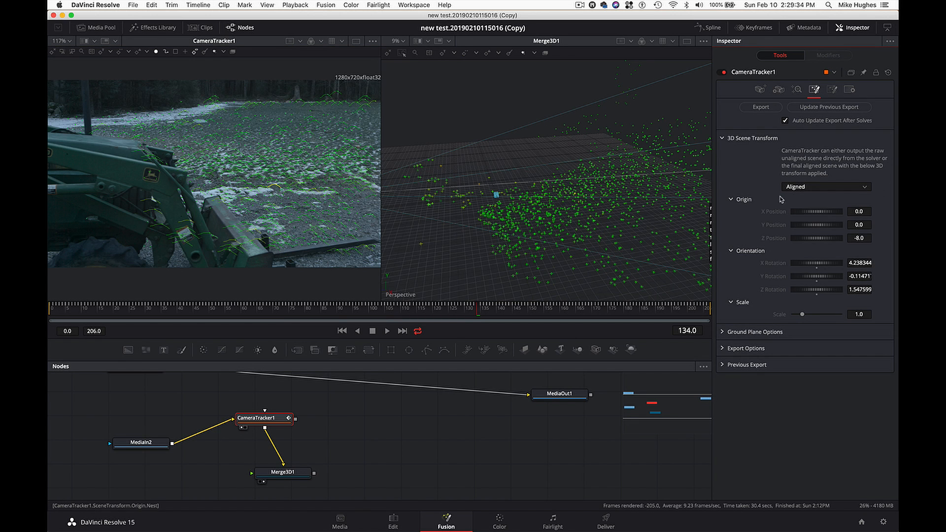
{"action": "left_click", "coordinate": [808, 188]}
{"action": "left_click", "coordinate": [809, 197]}
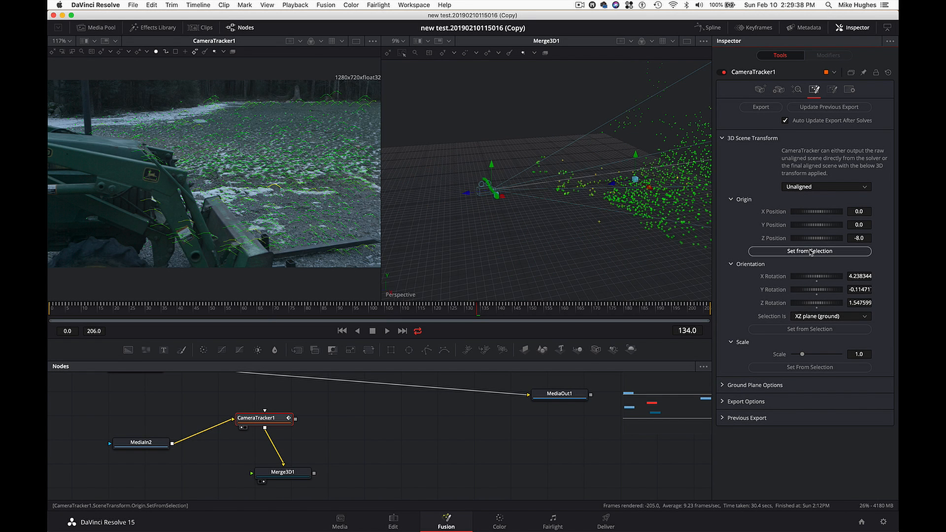
{"action": "left_click", "coordinate": [811, 251]}
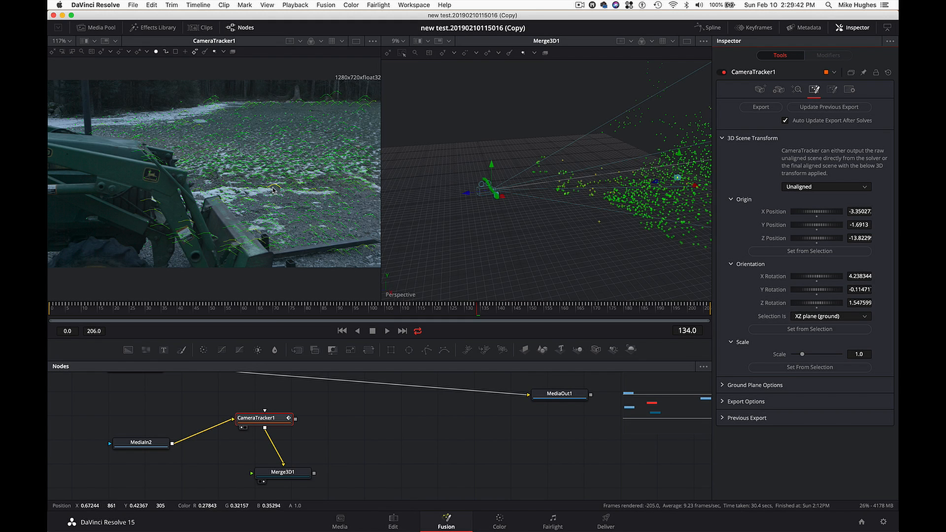
- Set the 3D Scene Transform back to Aligned and check the point cloud and camera against the grid from several angles
{"action": "left_click", "coordinate": [864, 187]}
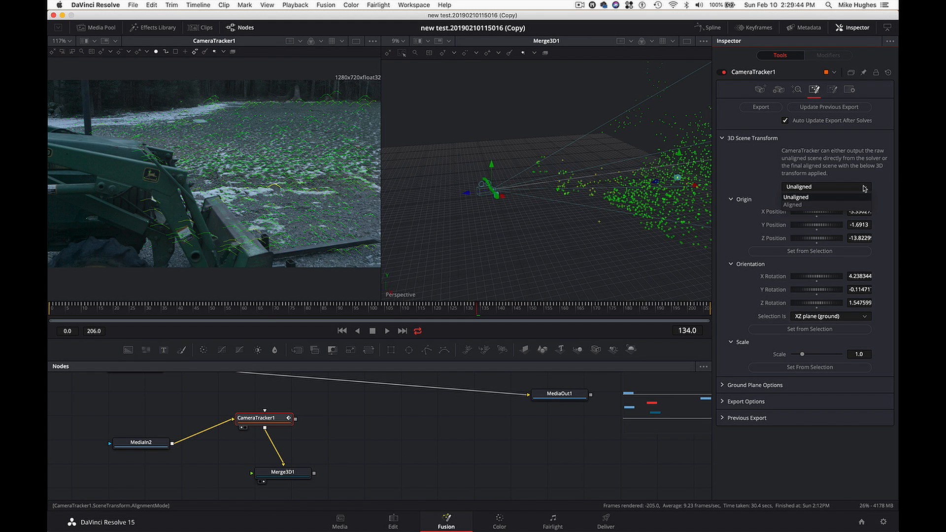
{"action": "left_click", "coordinate": [846, 206]}
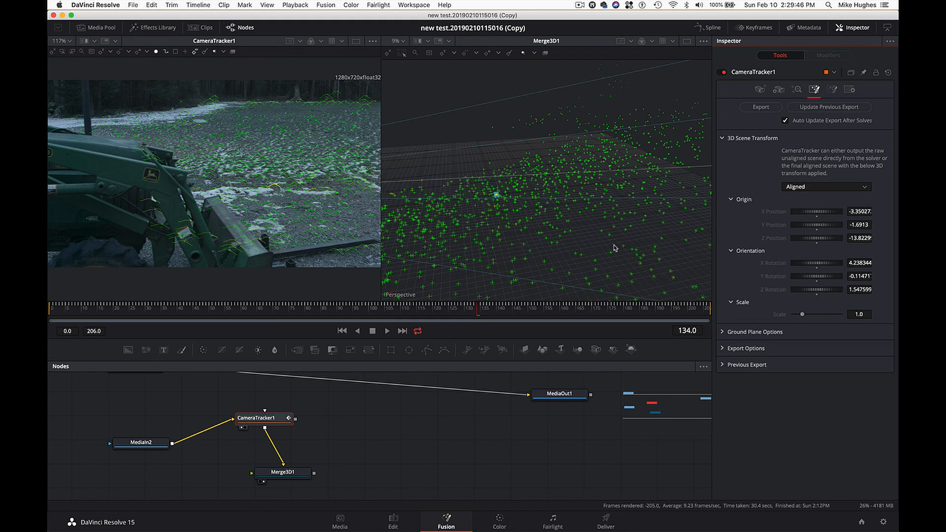
{"action": "scroll", "coordinate": [537, 230], "scroll_direction": "down", "scroll_amount": 10}
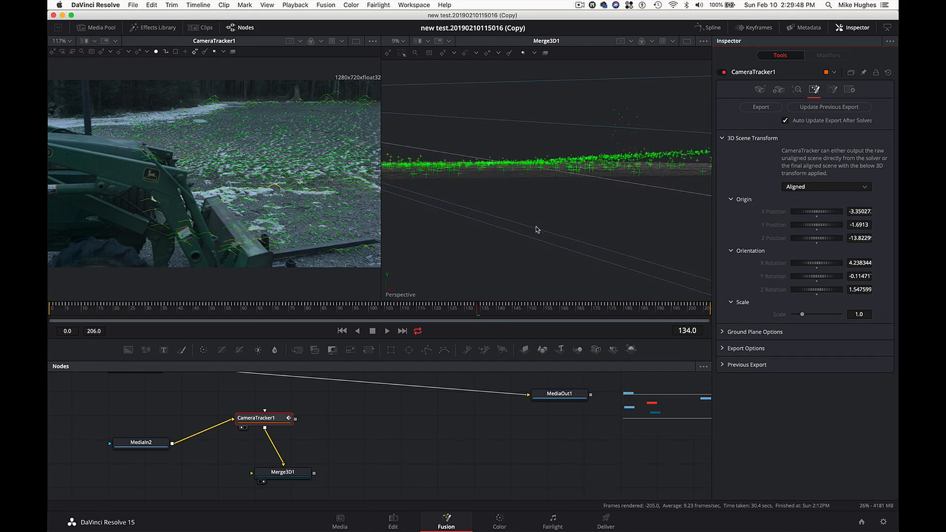
{"action": "scroll", "coordinate": [538, 229], "scroll_direction": "up", "scroll_amount": 8}
{"action": "scroll", "coordinate": [538, 229], "scroll_direction": "down", "scroll_amount": 8}
{"action": "scroll", "coordinate": [537, 230], "scroll_direction": "up", "scroll_amount": 10}
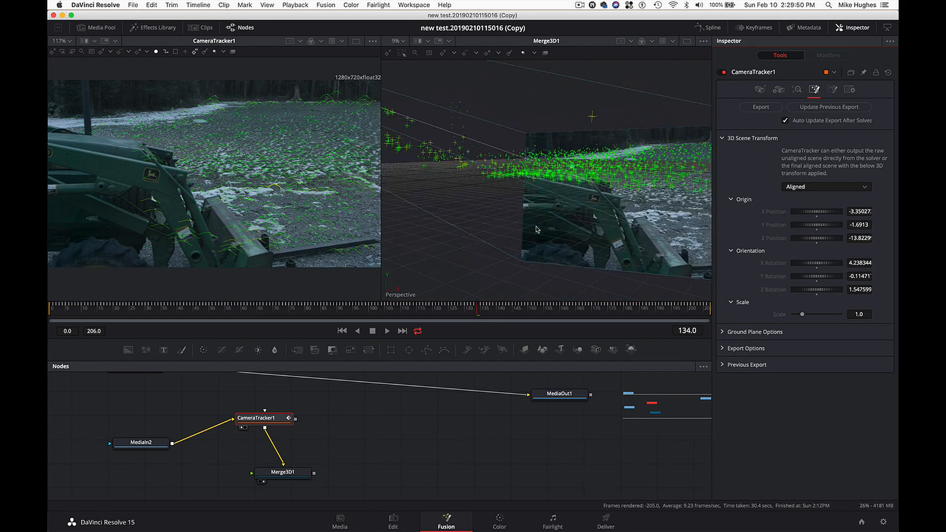
{"action": "scroll", "coordinate": [537, 230], "scroll_direction": "down", "scroll_amount": 5}
{"action": "scroll", "coordinate": [537, 230], "scroll_direction": "down", "scroll_amount": 6}
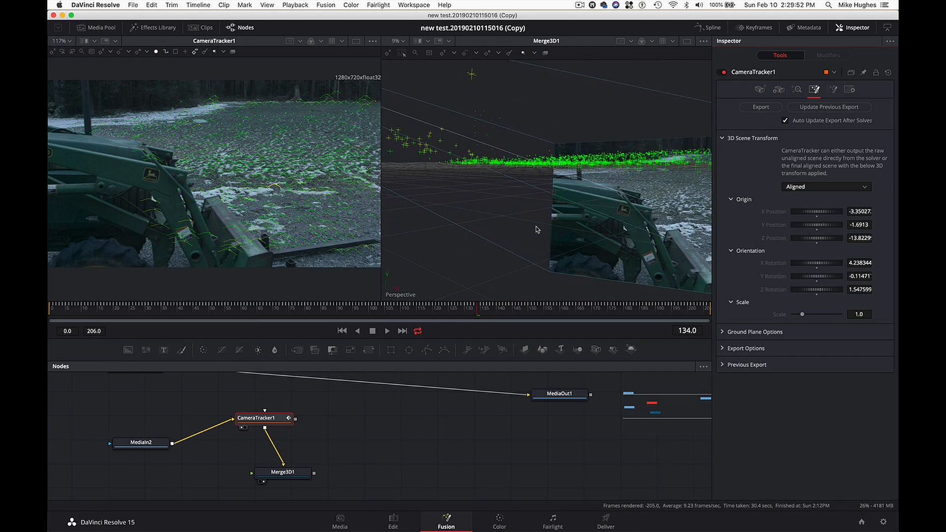
{"action": "scroll", "coordinate": [542, 225], "scroll_direction": "down", "scroll_amount": 5}
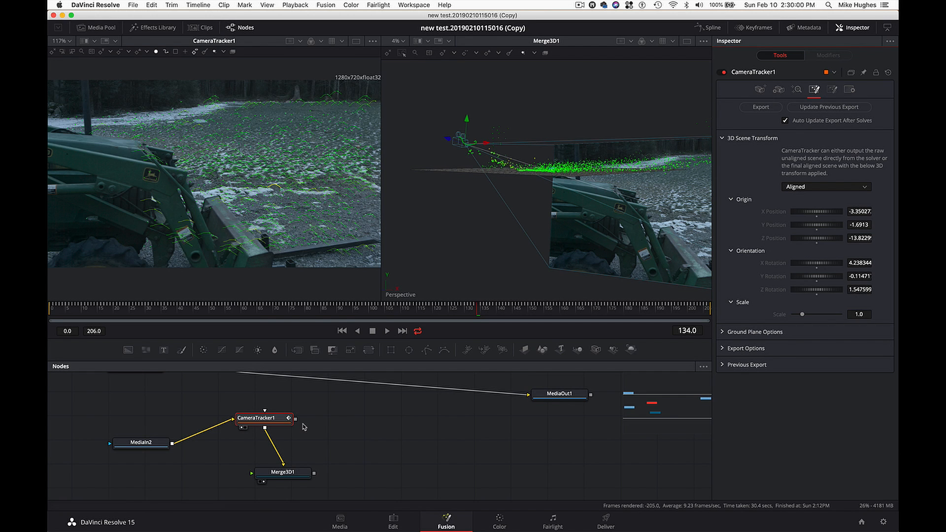
- Export the solved 3D scene from CameraTracker1 and move the exported nodes together to free space above the MediaIn1 connection
{"action": "scroll", "coordinate": [303, 427], "scroll_direction": "down", "scroll_amount": 5}
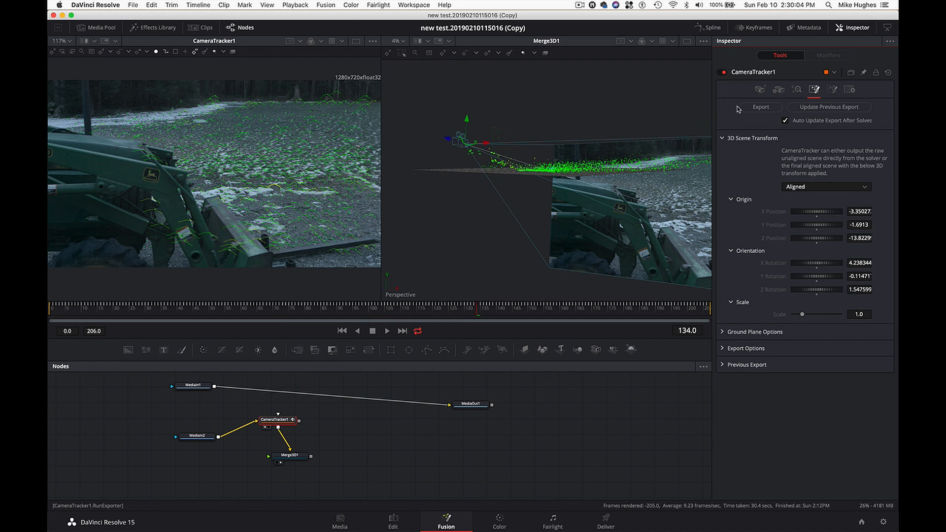
{"action": "left_click", "coordinate": [759, 109]}
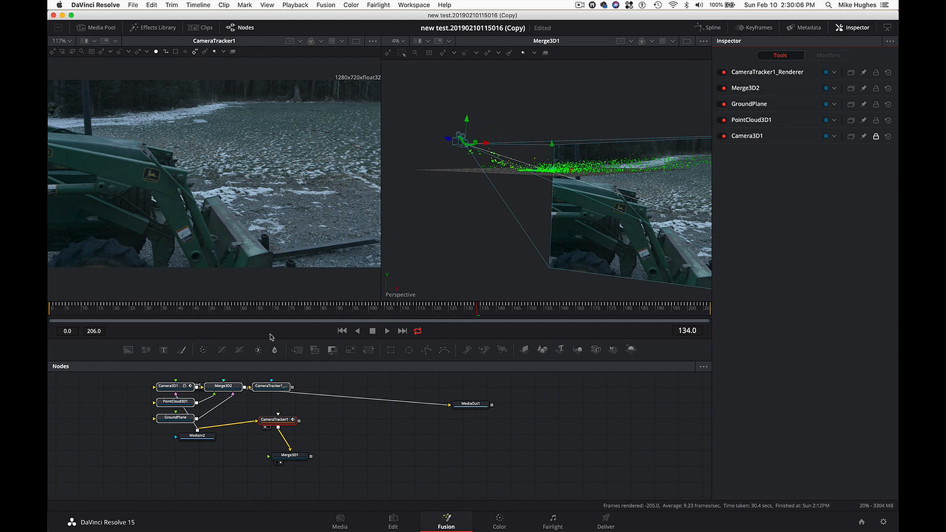
{"action": "scroll", "coordinate": [215, 401], "scroll_direction": "up", "scroll_amount": 4}
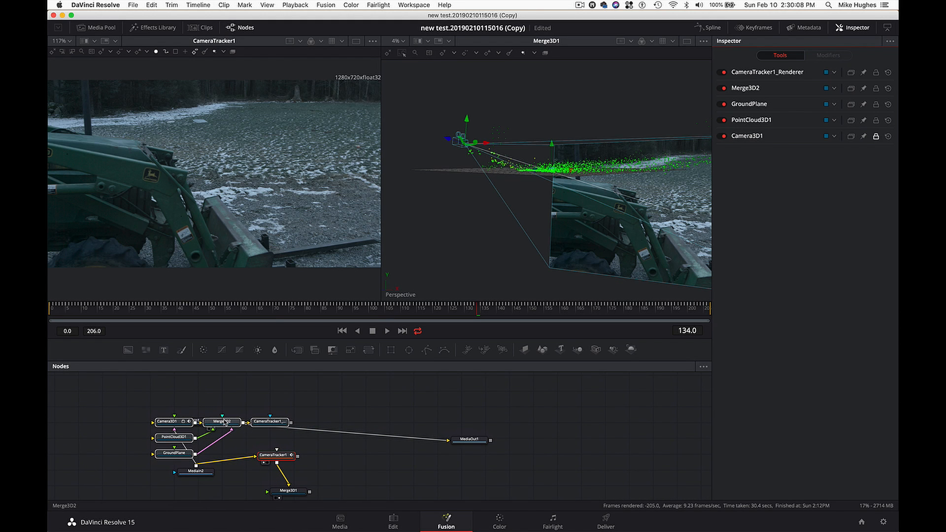
{"action": "left_click_drag", "start_coordinate": [224, 421], "coordinate": [315, 384]}
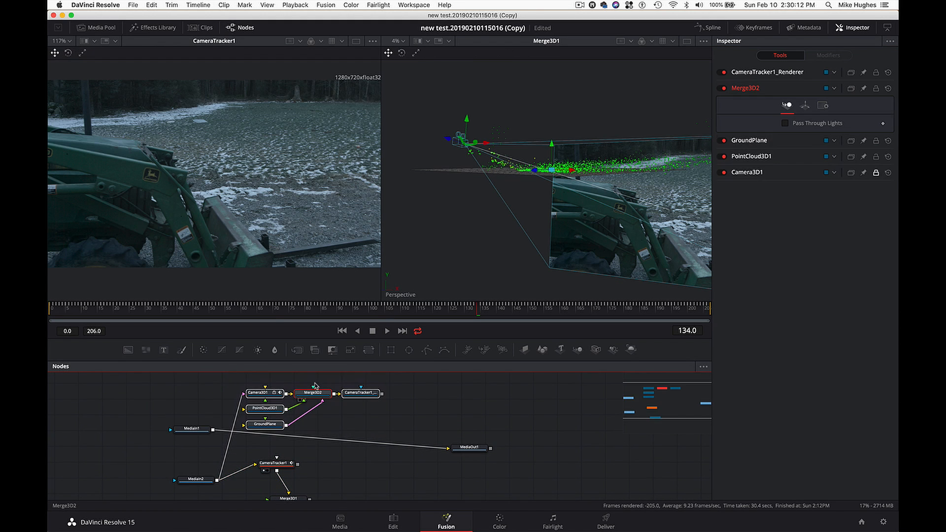
{"action": "scroll", "coordinate": [335, 457], "scroll_direction": "down", "scroll_amount": 2}
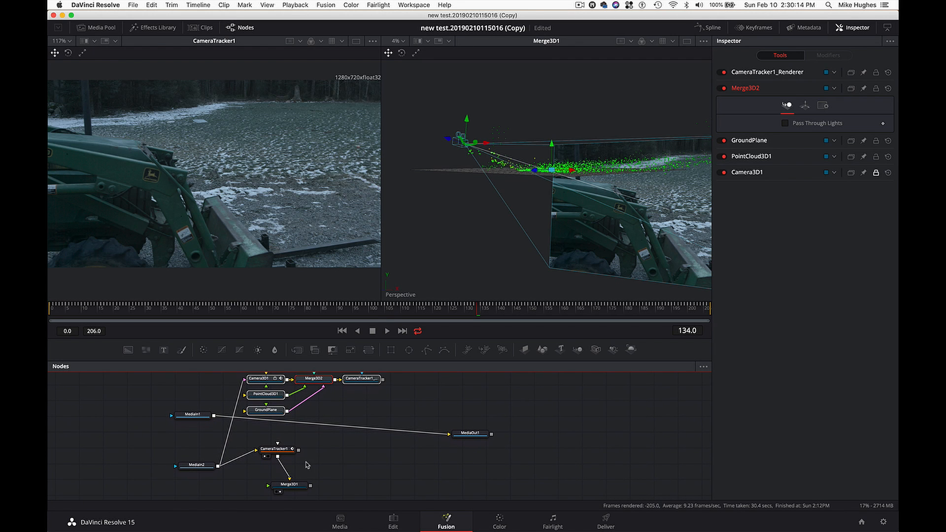
- Move CameraTracker1 closer to Merge3D1, group the two nodes, and place the group below MediaIn2
{"action": "left_click_drag", "start_coordinate": [285, 451], "coordinate": [294, 464]}
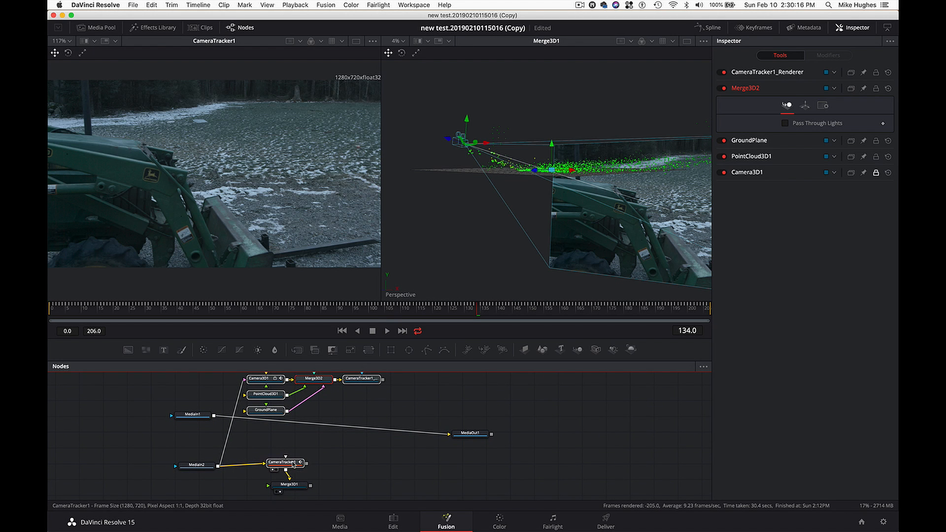
{"action": "scroll", "coordinate": [323, 472], "scroll_direction": "down", "scroll_amount": 5}
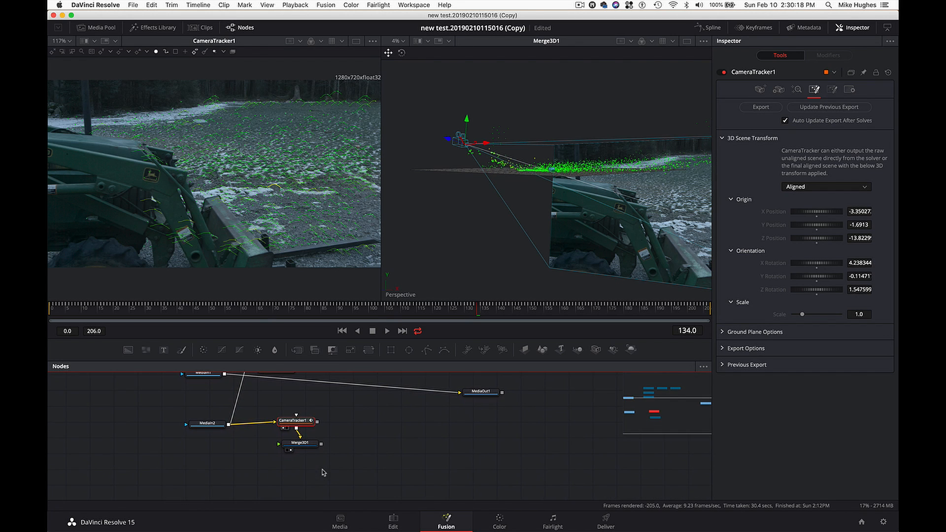
{"action": "scroll", "coordinate": [336, 447], "scroll_direction": "up", "scroll_amount": 3}
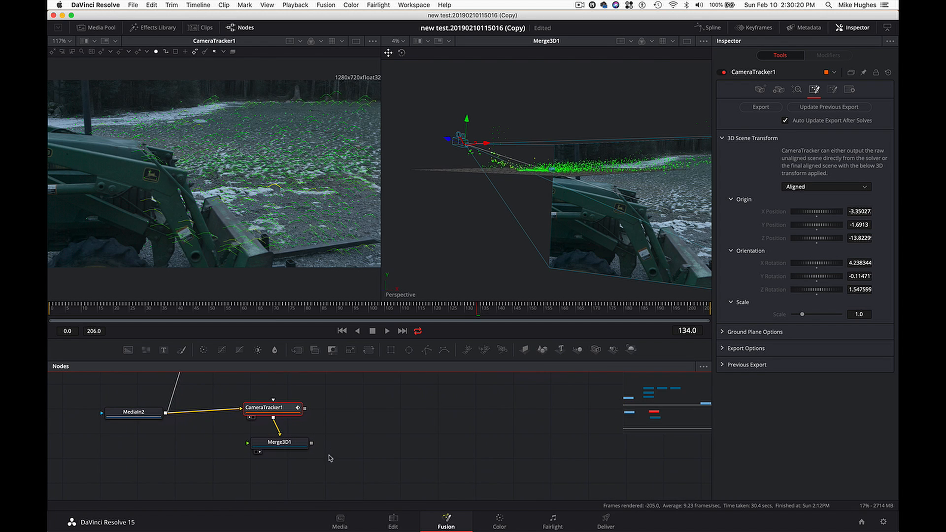
{"action": "left_click_drag", "start_coordinate": [346, 474], "coordinate": [228, 391]}
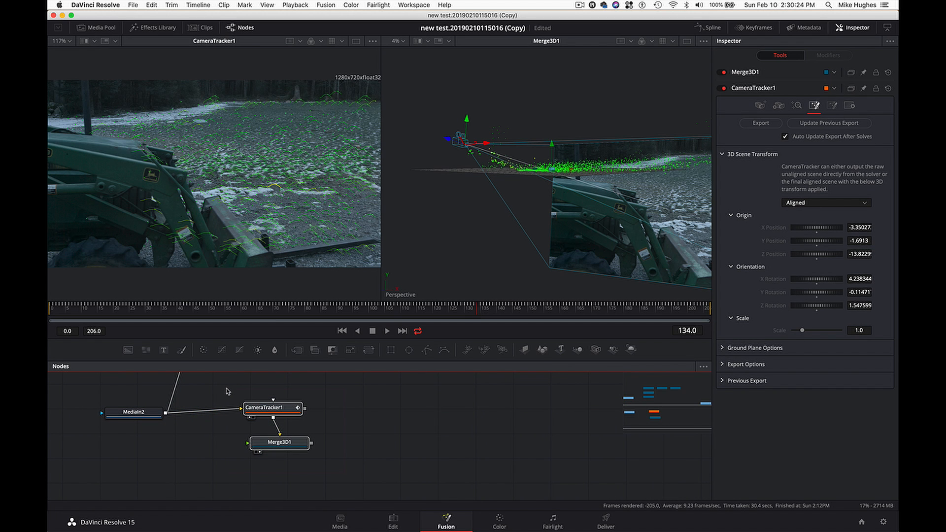
{"action": "key", "text": "super+g"}
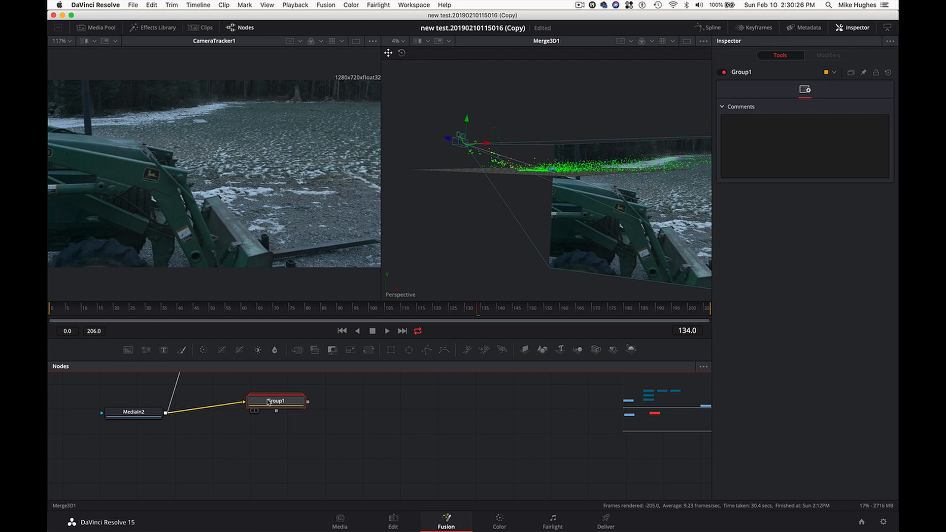
{"action": "left_click_drag", "start_coordinate": [269, 401], "coordinate": [235, 451]}
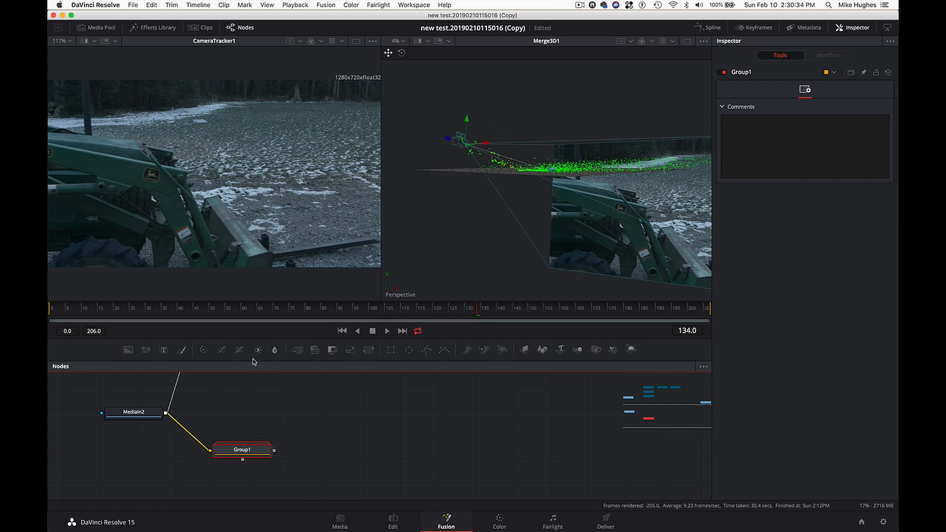
- Rename the Group1 node to CamTrack
{"action": "right_click", "coordinate": [246, 453]}
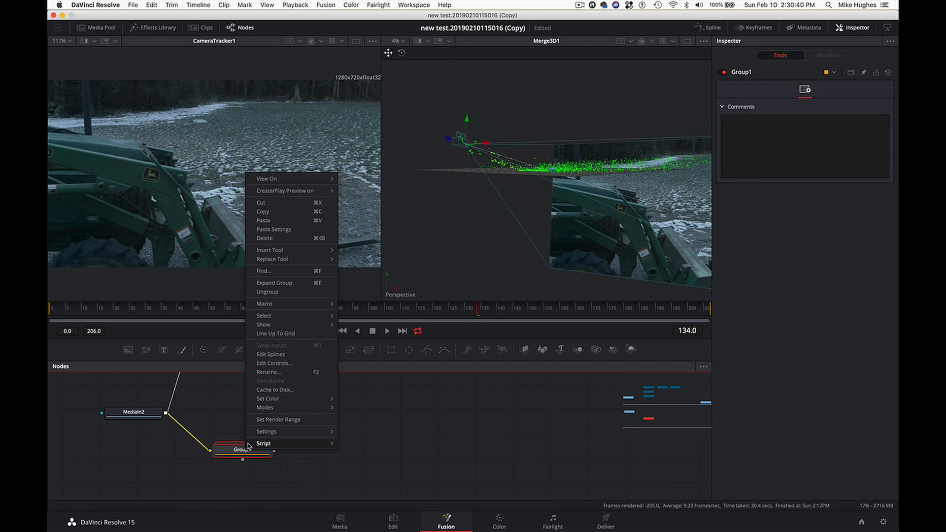
{"action": "mouse_move", "coordinate": [266, 398]}
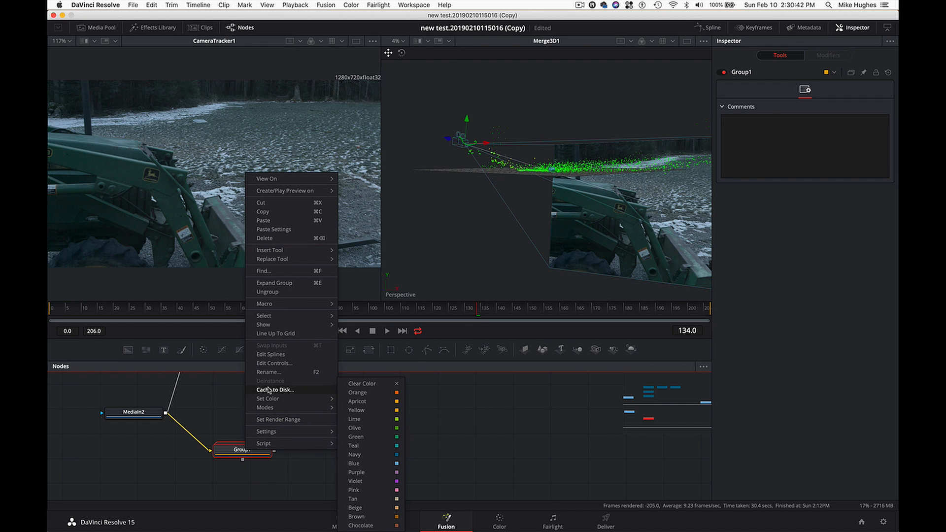
{"action": "left_click", "coordinate": [289, 373]}
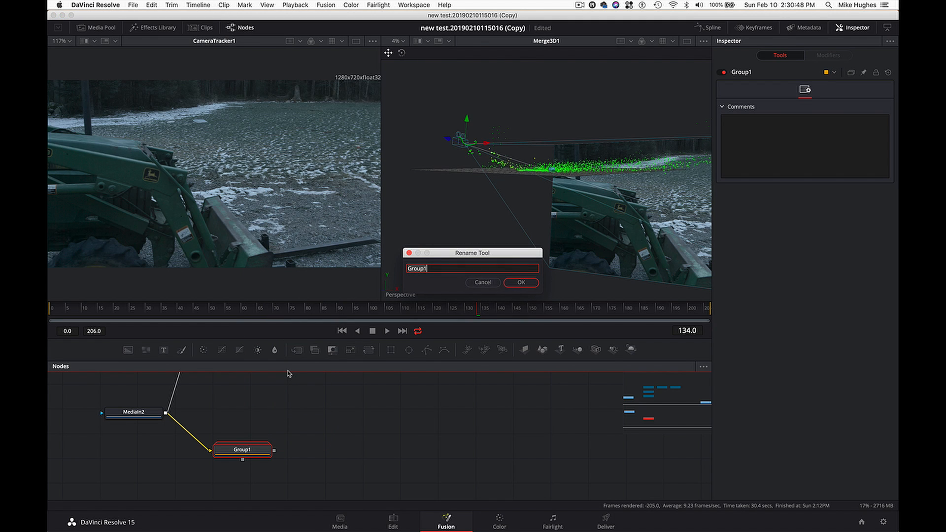
{"action": "type", "text": "CamTrack"}
{"action": "key", "text": "Return"}
- Show Merge3D2 in the second viewer, examine the exported scene from several angles, and play the shot from about frame 65
{"action": "scroll", "coordinate": [254, 421], "scroll_direction": "up", "scroll_amount": 6}
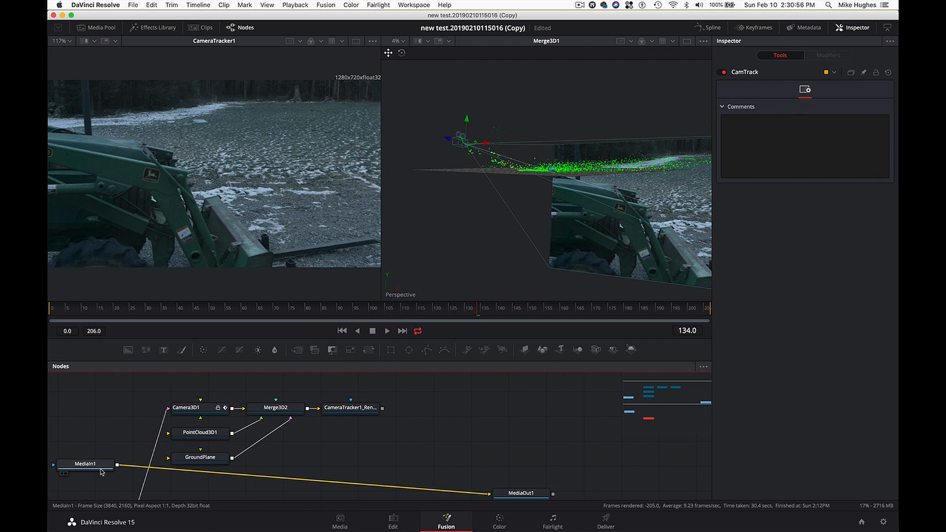
{"action": "left_click_drag", "start_coordinate": [101, 469], "coordinate": [110, 476]}
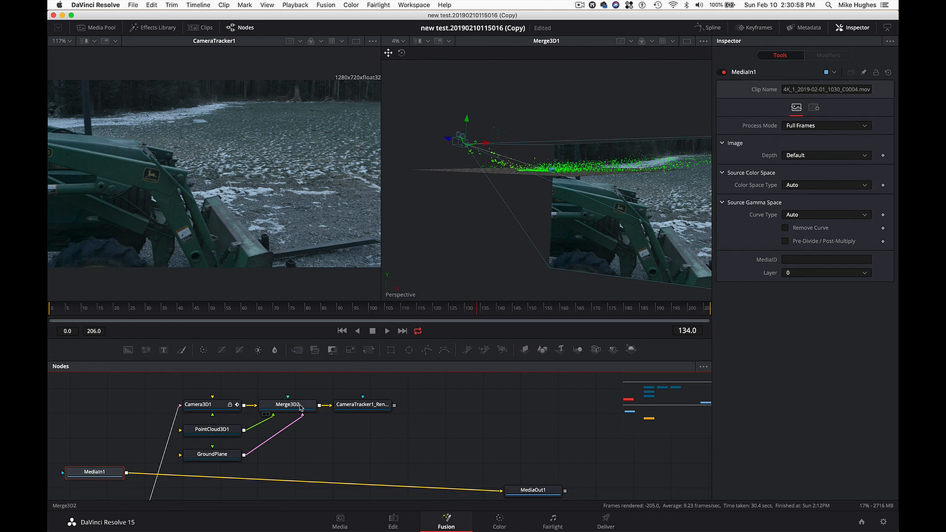
{"action": "left_click", "coordinate": [301, 407]}
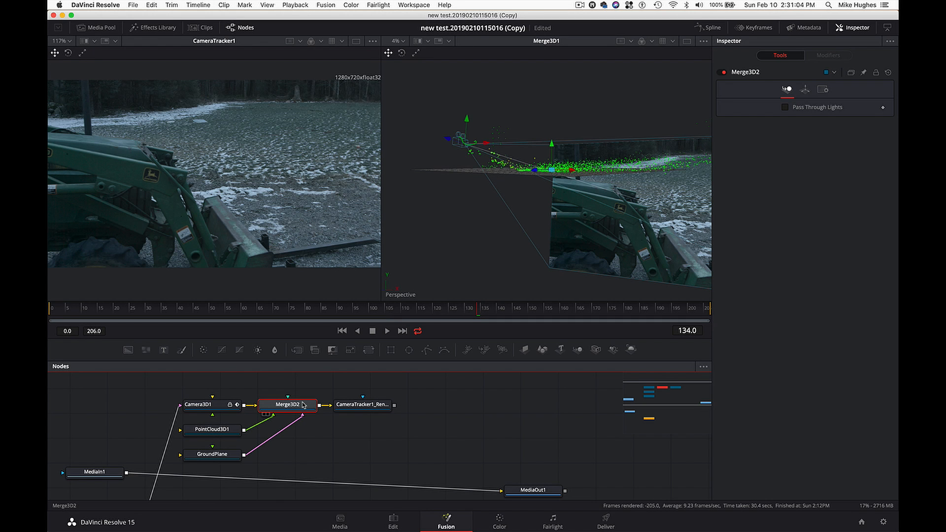
{"action": "left_click_drag", "start_coordinate": [303, 405], "coordinate": [463, 235]}
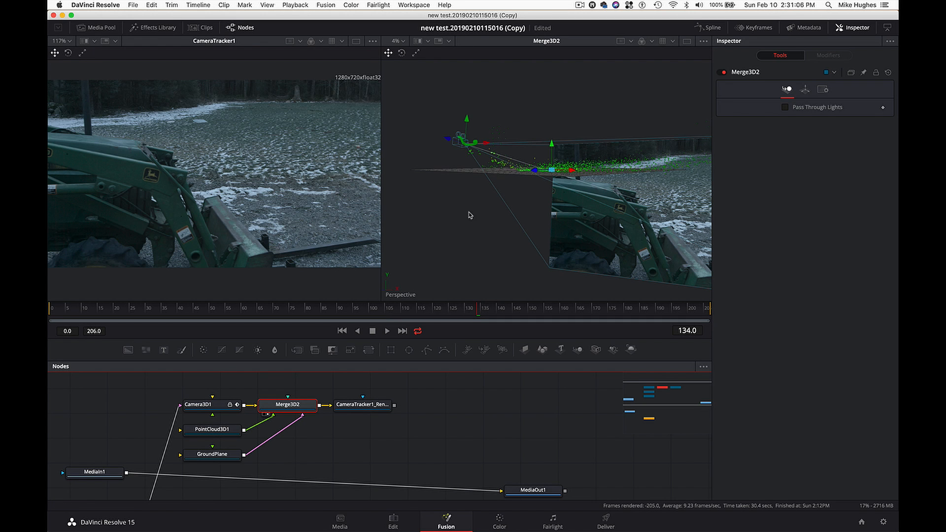
{"action": "left_click_drag", "start_coordinate": [477, 200], "coordinate": [571, 175]}
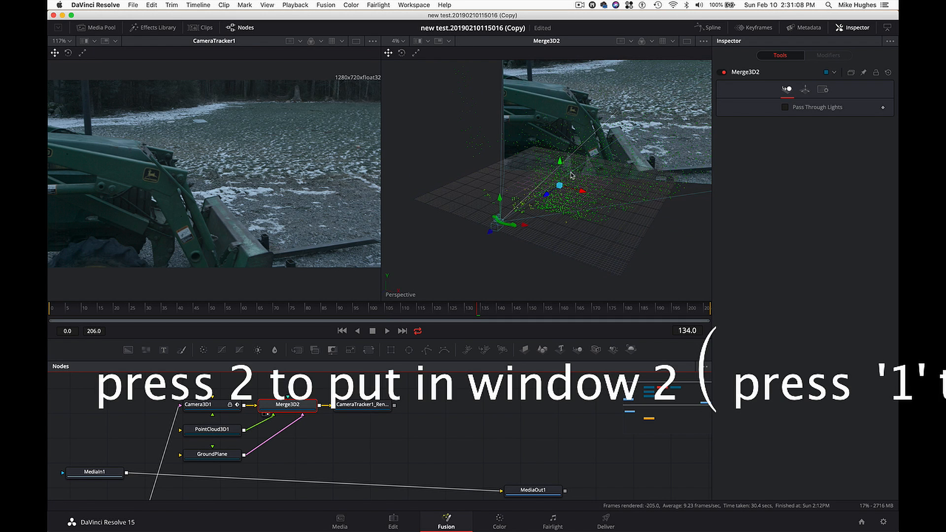
{"action": "mouse_move", "coordinate": [481, 242]}
{"action": "left_mouse_down"}
{"action": "mouse_move", "coordinate": [470, 244]}
{"action": "mouse_move", "coordinate": [575, 234]}
{"action": "mouse_move", "coordinate": [542, 225]}
{"action": "mouse_move", "coordinate": [469, 246]}
{"action": "left_mouse_up"}
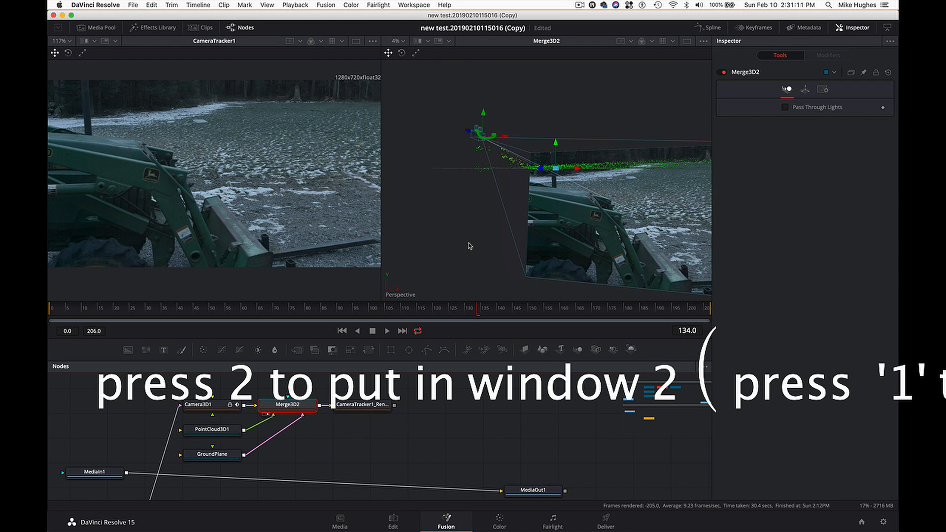
{"action": "left_click", "coordinate": [257, 314]}
{"action": "key", "text": "space"}
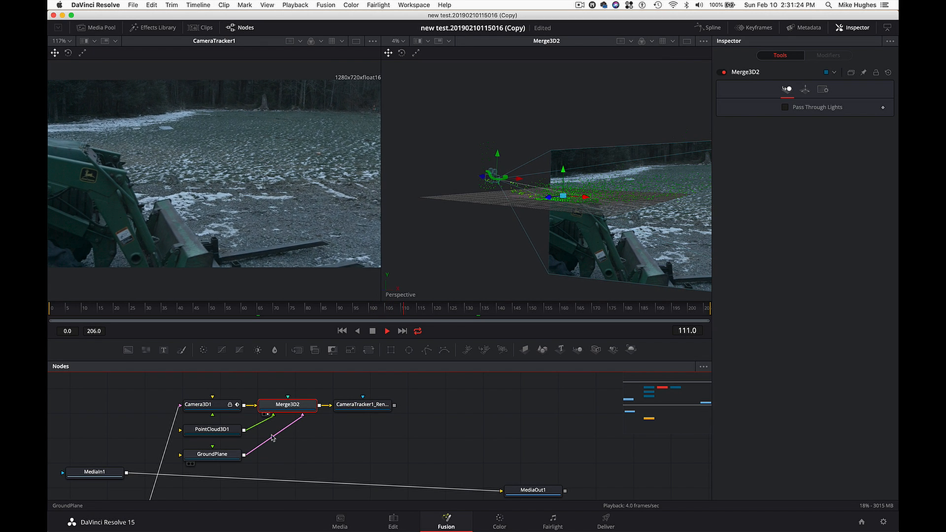
- Stop playback, check the GroundPlane in the 3D view, and disable the GroundPlane node
{"action": "left_click", "coordinate": [223, 456]}
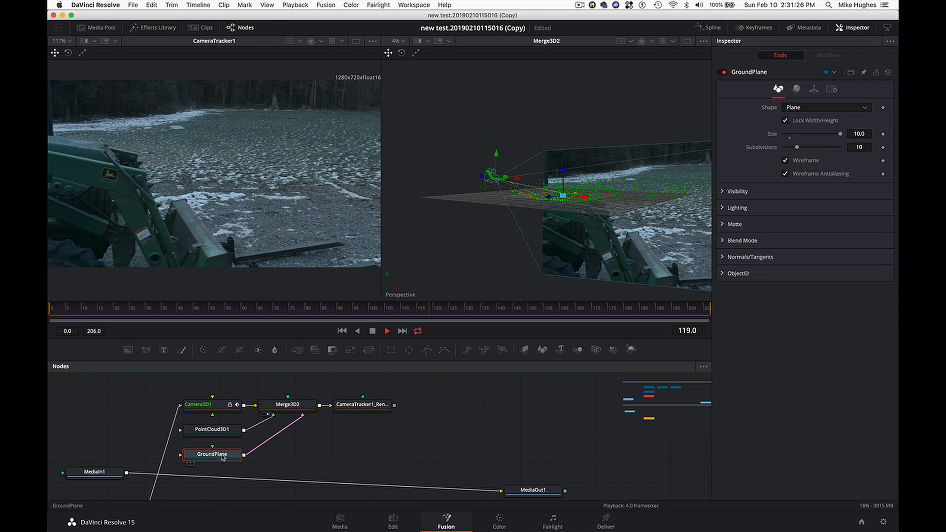
{"action": "left_click", "coordinate": [375, 331]}
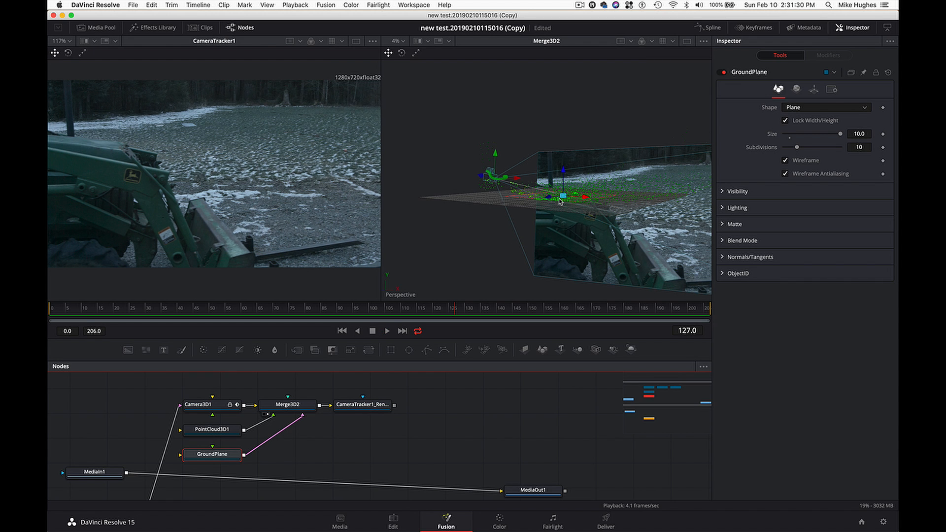
{"action": "scroll", "coordinate": [561, 202], "scroll_direction": "right", "scroll_amount": 5}
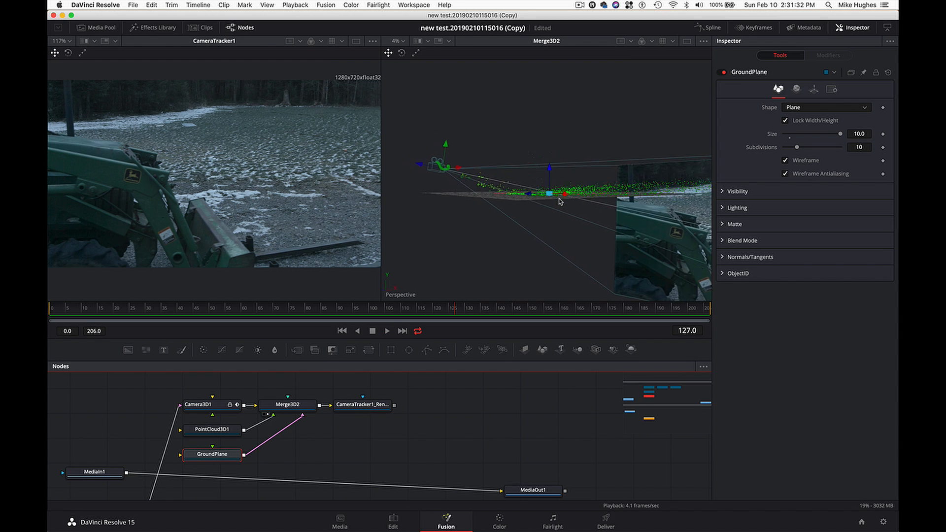
{"action": "scroll", "coordinate": [561, 202], "scroll_direction": "left", "scroll_amount": 3}
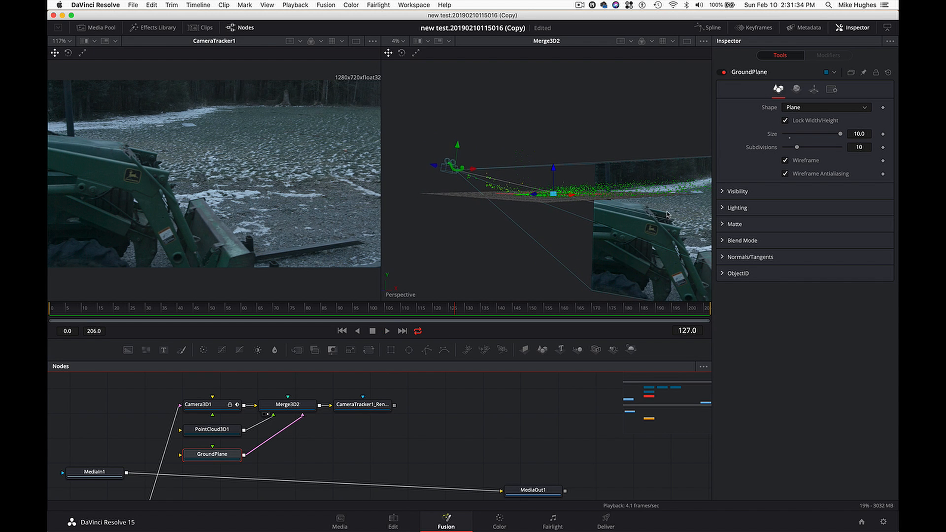
{"action": "left_click", "coordinate": [724, 72]}
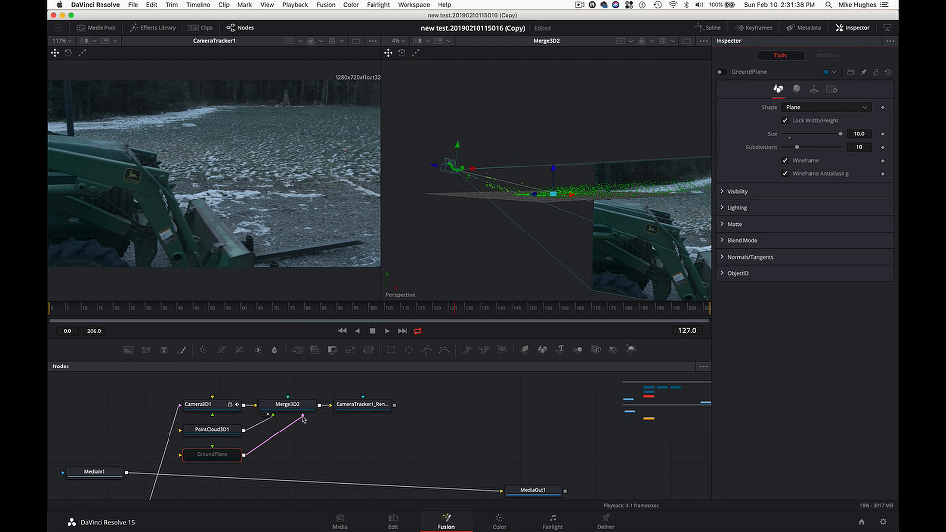
- Move the CameraTracker1 renderer and Camera3D1 nodes away from Merge3D2 to open space on both sides
{"action": "left_click_drag", "start_coordinate": [353, 407], "coordinate": [415, 400]}
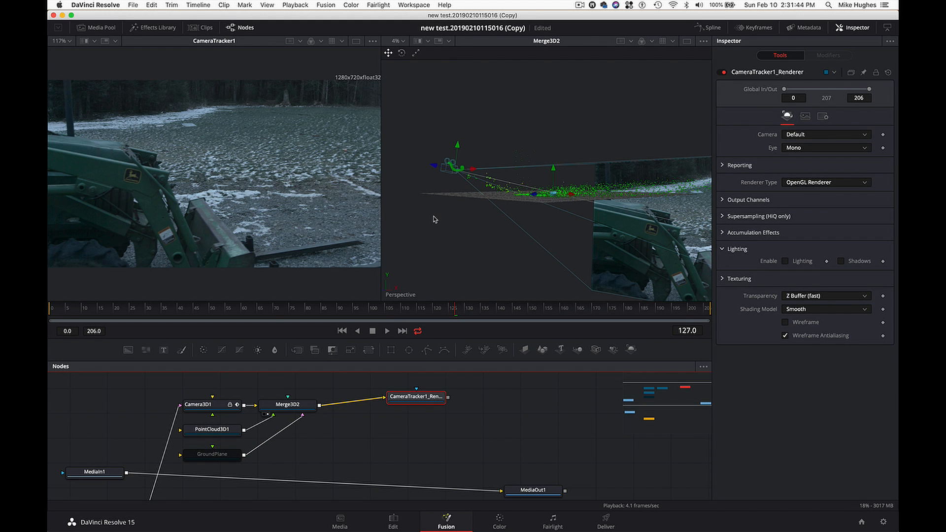
{"action": "scroll", "coordinate": [435, 220], "scroll_direction": "up", "scroll_amount": 5}
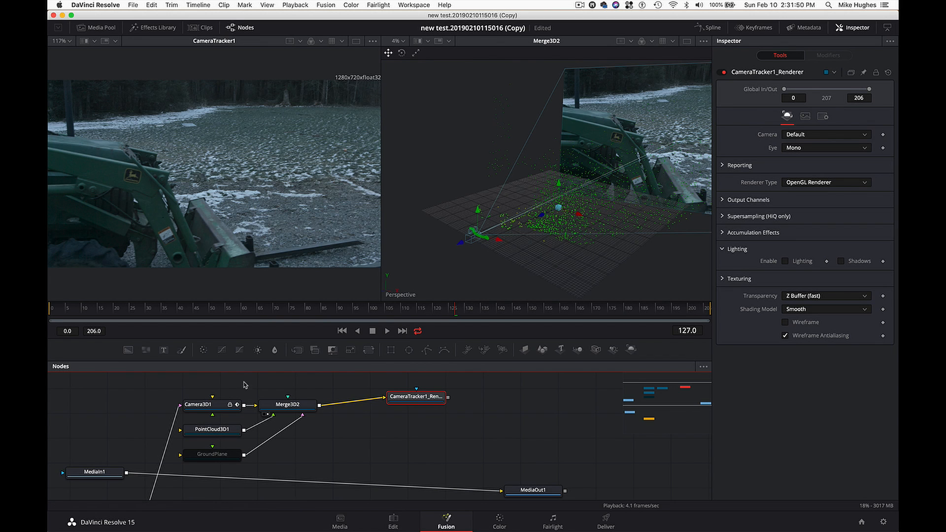
{"action": "left_click_drag", "start_coordinate": [218, 408], "coordinate": [171, 409]}
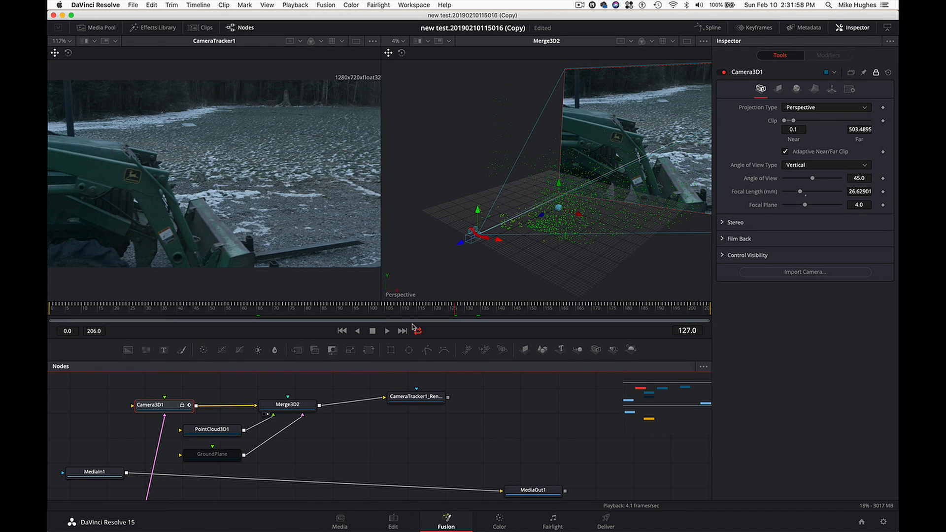
- Look through the budda bin inside the 3D objects bin of the media pool for the statue's normals and diffuse maps
{"action": "left_click", "coordinate": [99, 27]}
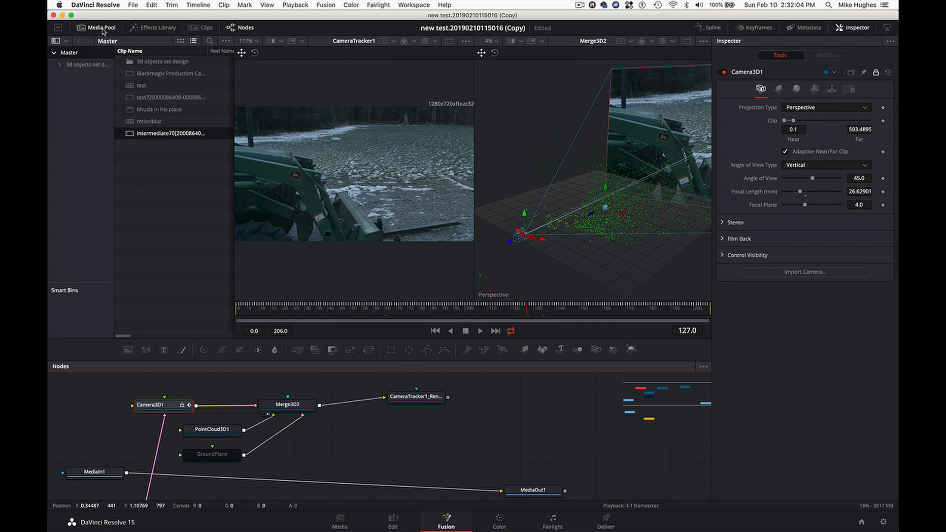
{"action": "left_click", "coordinate": [60, 66]}
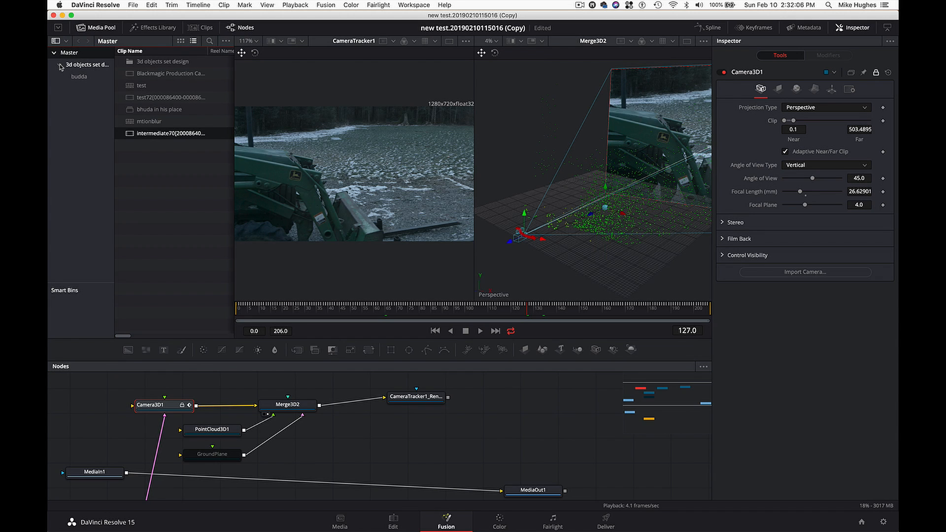
{"action": "left_click", "coordinate": [74, 77]}
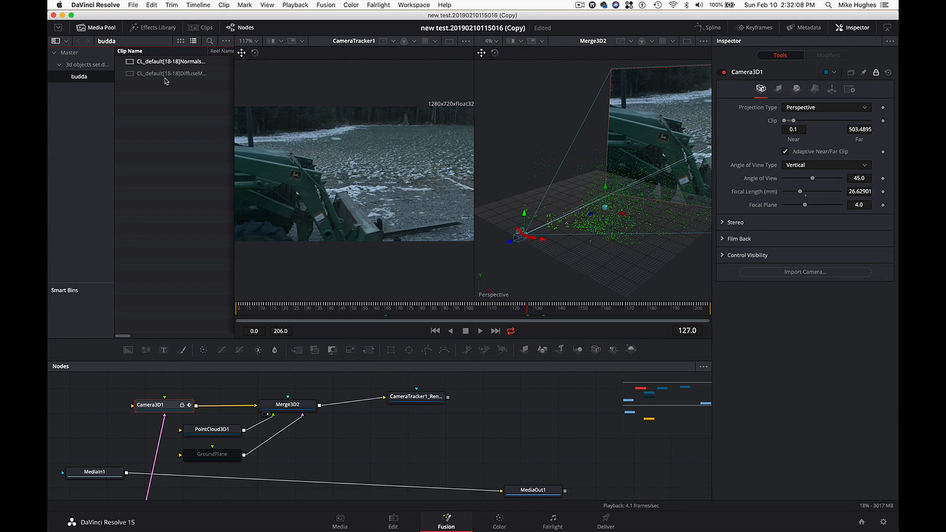
{"action": "left_click_drag", "start_coordinate": [235, 118], "coordinate": [286, 114]}
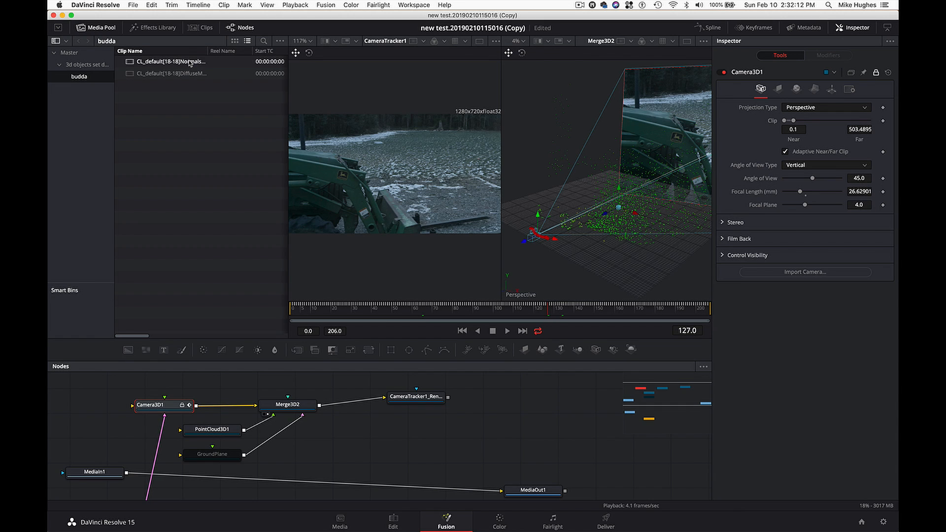
{"action": "scroll", "coordinate": [510, 442], "scroll_direction": "right", "scroll_amount": 5}
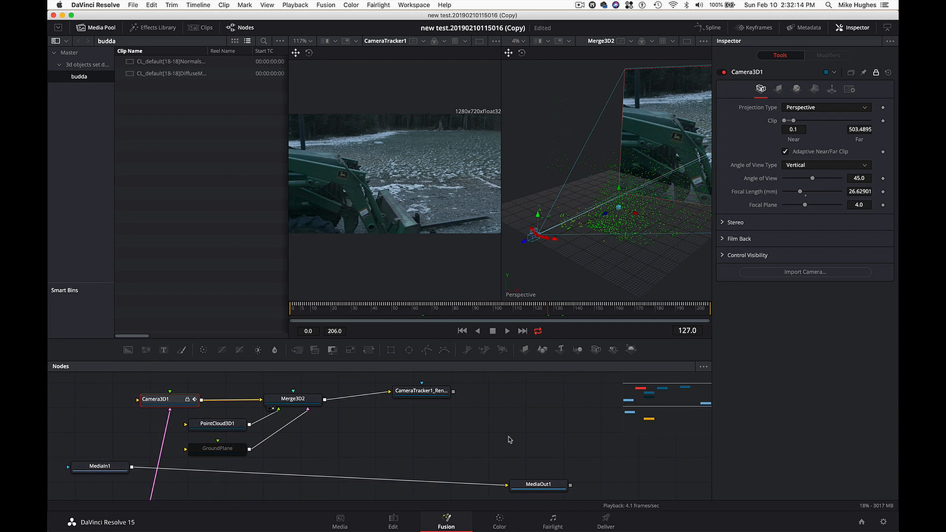
{"action": "scroll", "coordinate": [510, 440], "scroll_direction": "right", "scroll_amount": 2}
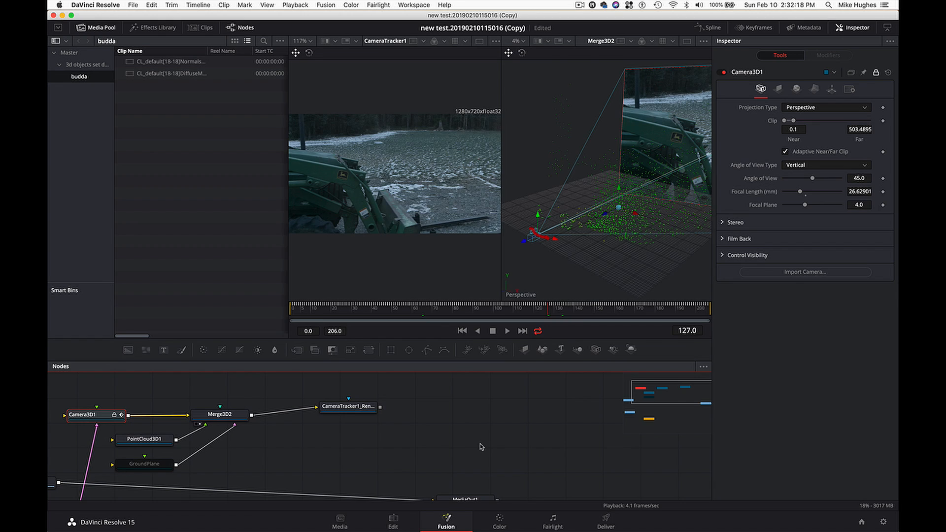
{"action": "key", "text": "shift+space"}
{"action": "type", "text": "Merge 3D"}
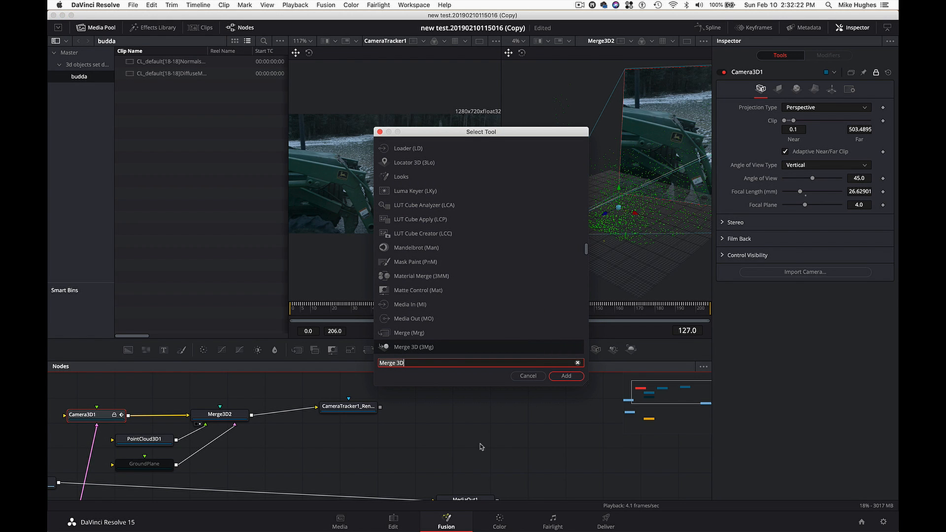
{"action": "left_click", "coordinate": [527, 376]}
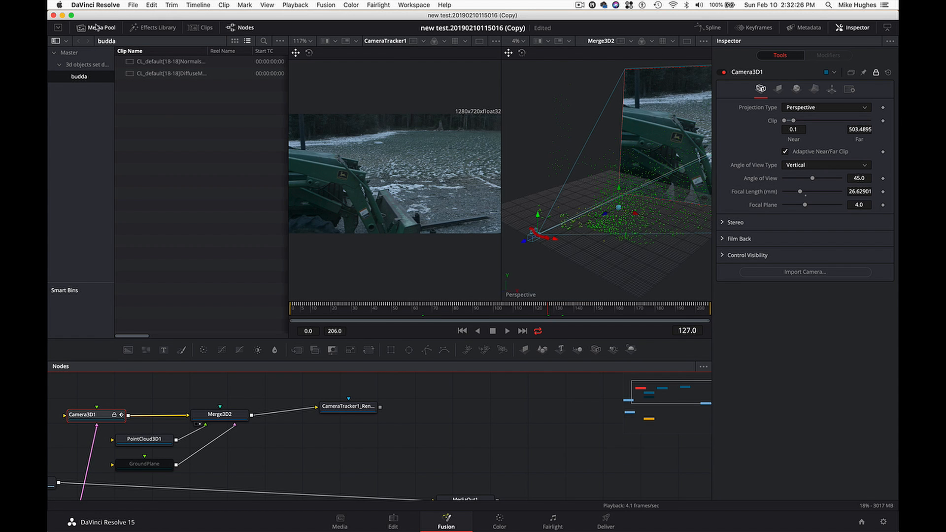
- Add an FBX Mesh 3D tool from the 3D effects to the empty area of the node graph above MediaOut1
{"action": "left_click", "coordinate": [97, 28]}
{"action": "left_click", "coordinate": [153, 28]}
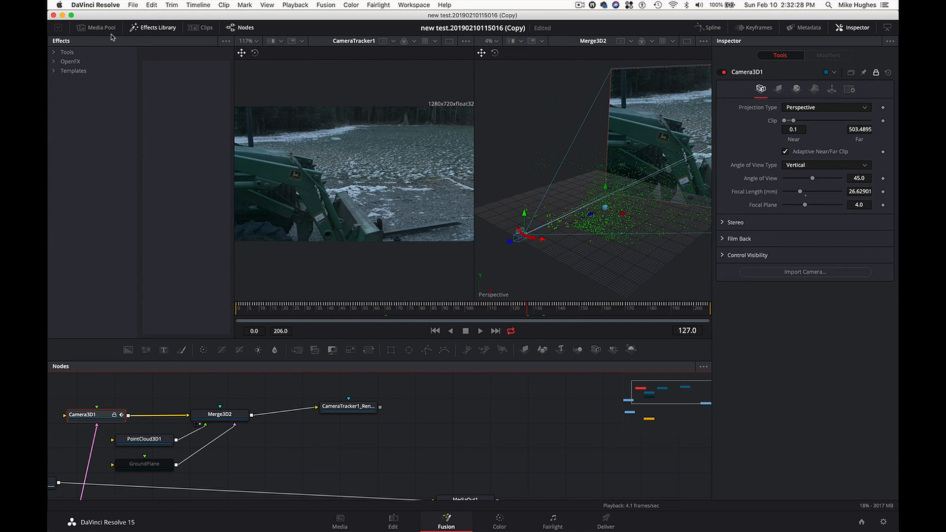
{"action": "left_click", "coordinate": [54, 52]}
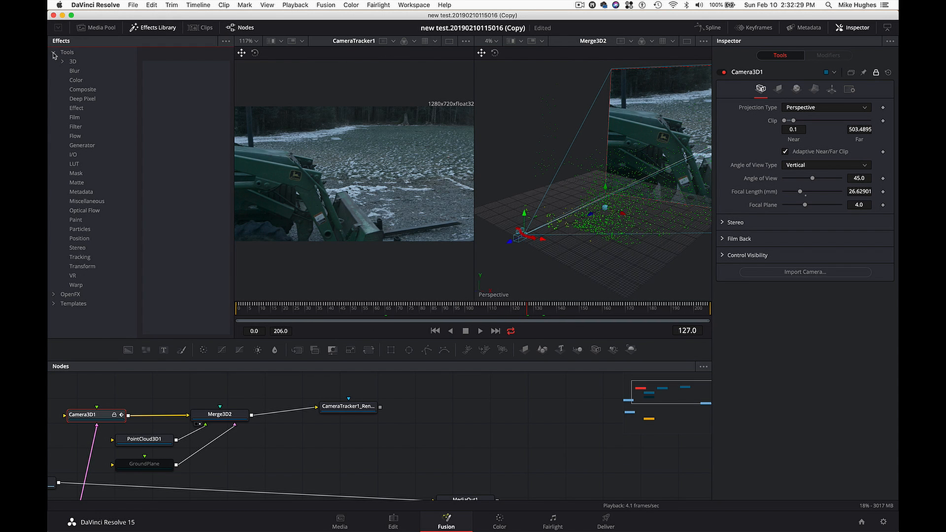
{"action": "left_click", "coordinate": [89, 63]}
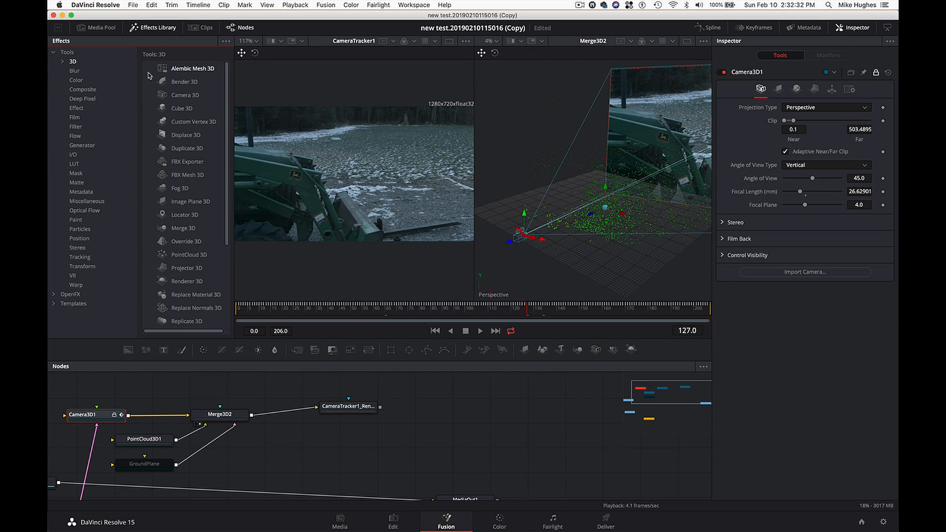
{"action": "left_click", "coordinate": [61, 62]}
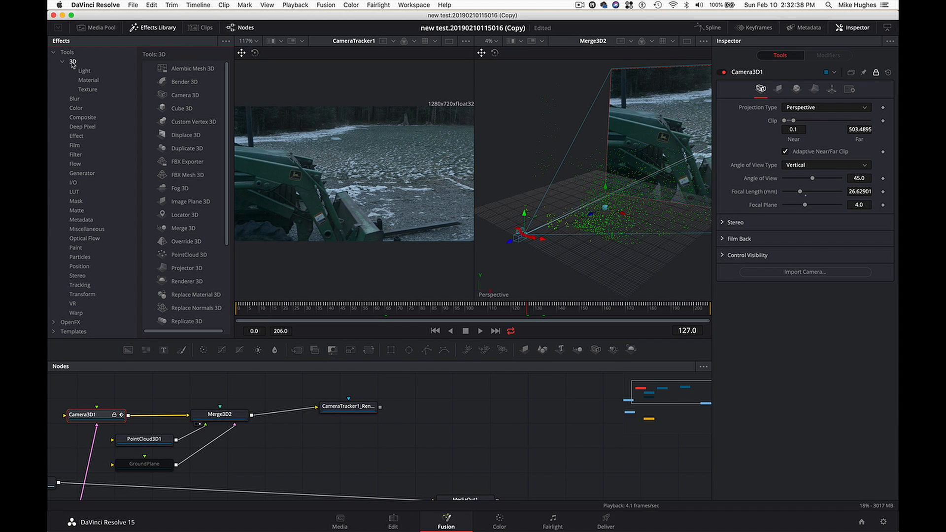
{"action": "scroll", "coordinate": [181, 168], "scroll_direction": "down", "scroll_amount": 1}
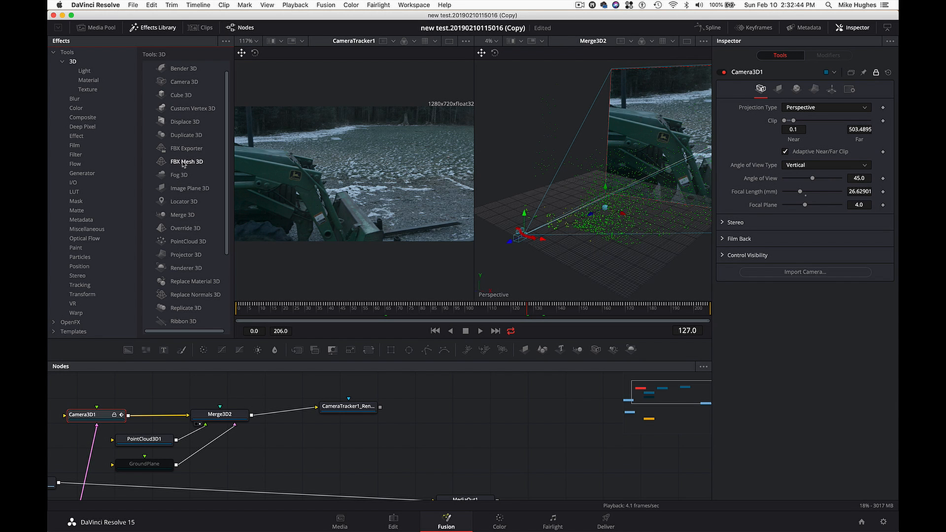
{"action": "left_click_drag", "start_coordinate": [182, 164], "coordinate": [480, 446]}
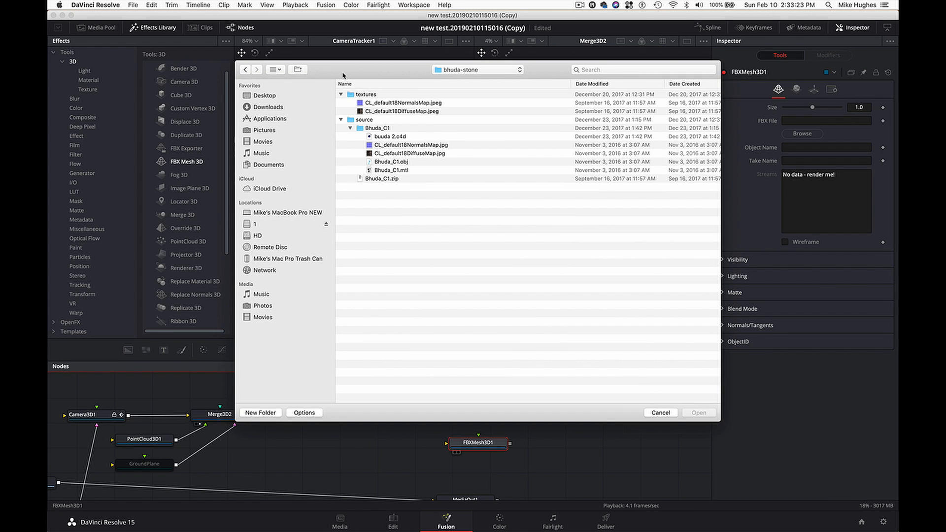
- Load Bhuda_C1.obj from the Bhuda_C1 source folder of bhuda-stone into the FBXMesh3D1 node
{"action": "left_click_drag", "start_coordinate": [343, 75], "coordinate": [290, 66]}
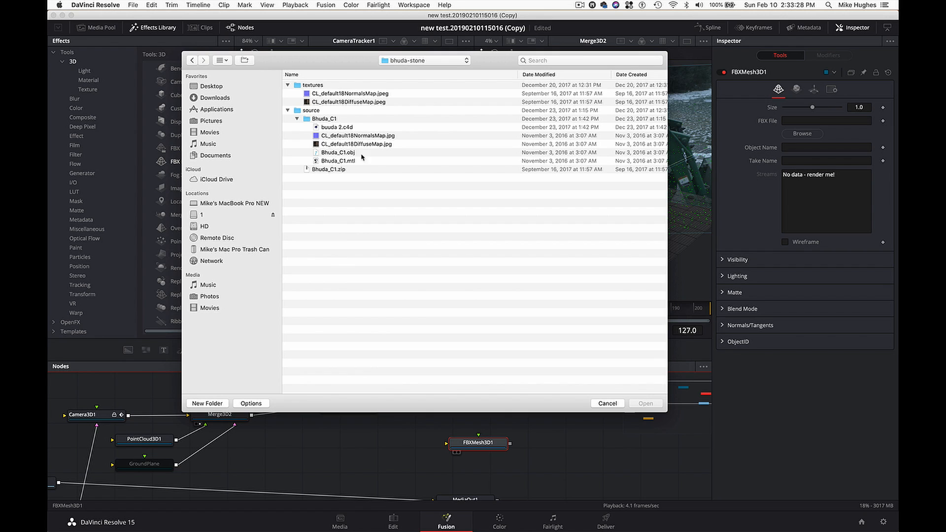
{"action": "left_click", "coordinate": [340, 153]}
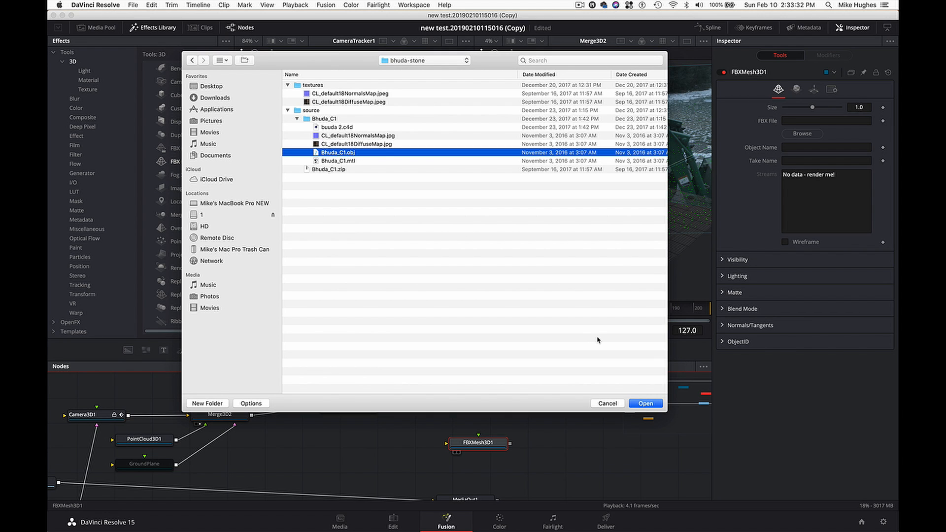
{"action": "left_click", "coordinate": [389, 143]}
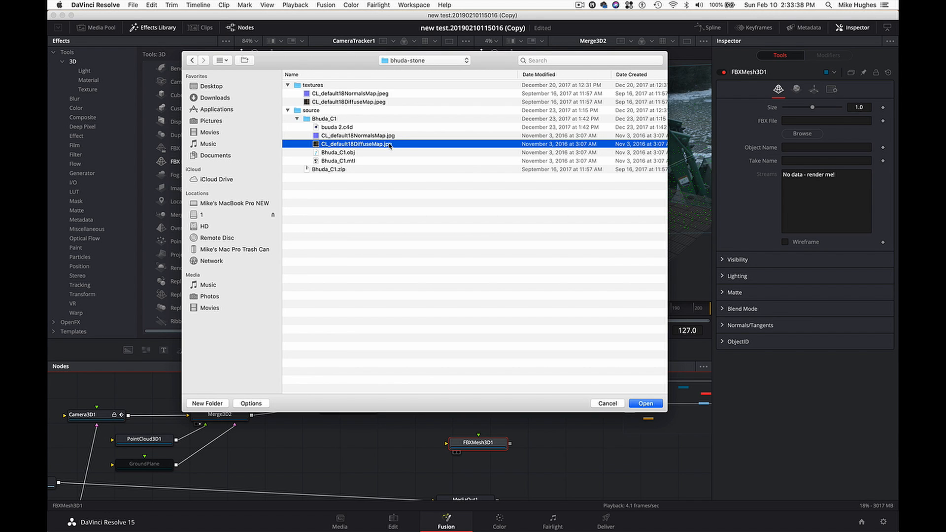
{"action": "left_click", "coordinate": [357, 153]}
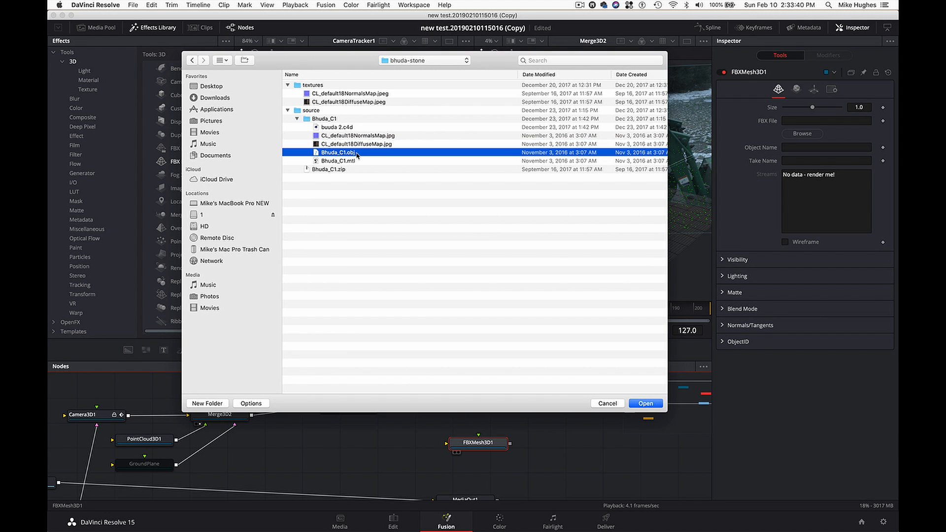
{"action": "left_click", "coordinate": [643, 405]}
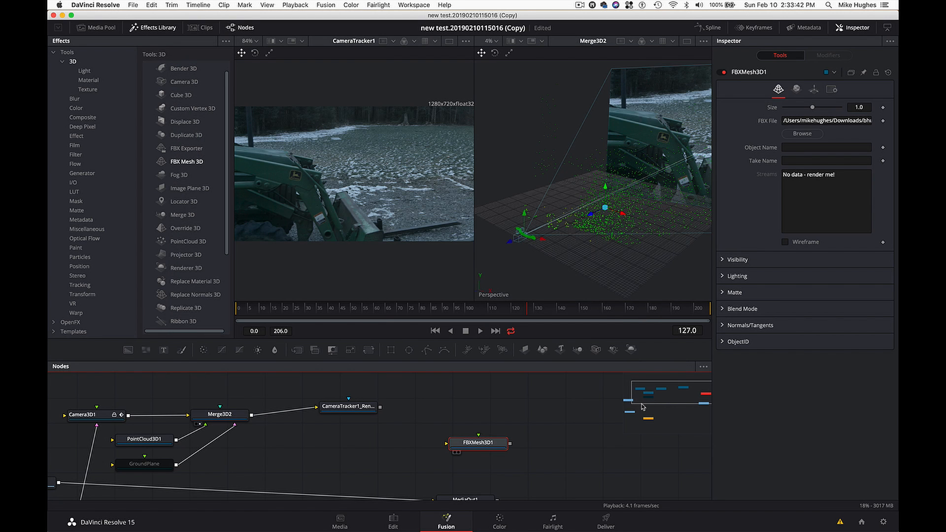
- Enlarge the node graph area and move MediaOut1 lower and FBXMesh3D1 slightly to make room between them
{"action": "mouse_move", "coordinate": [488, 446]}
{"action": "left_mouse_down"}
{"action": "mouse_move", "coordinate": [507, 444]}
{"action": "mouse_move", "coordinate": [503, 453]}
{"action": "left_mouse_up"}
{"action": "scroll", "coordinate": [503, 453], "scroll_direction": "down", "scroll_amount": 1}
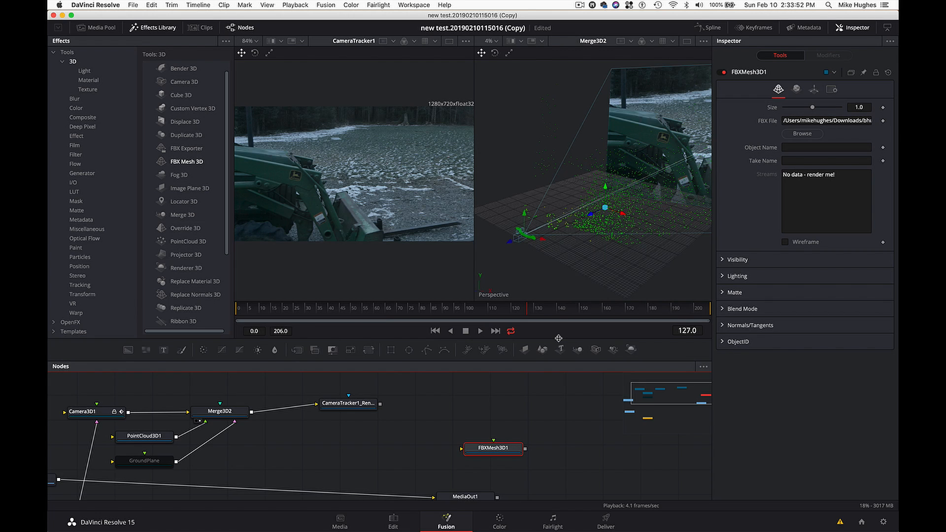
{"action": "left_click_drag", "start_coordinate": [557, 331], "coordinate": [570, 266]}
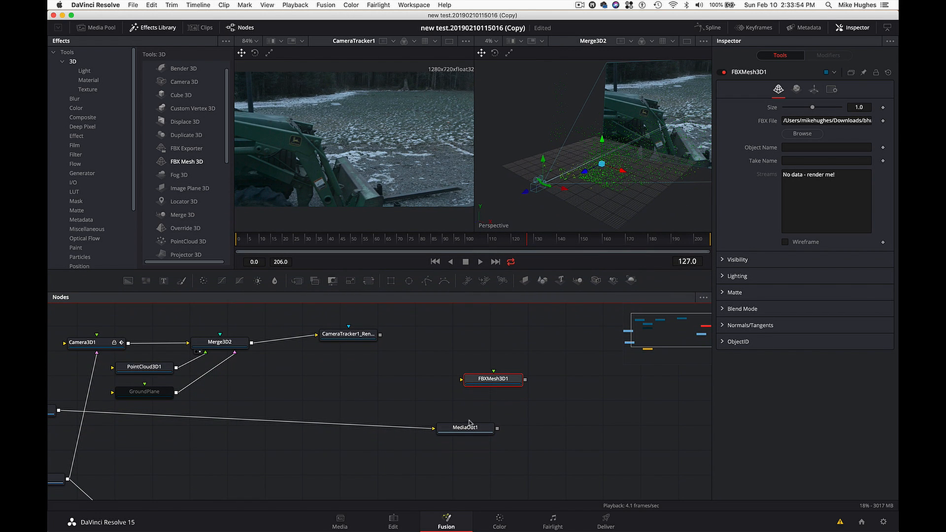
{"action": "left_click_drag", "start_coordinate": [470, 430], "coordinate": [491, 463]}
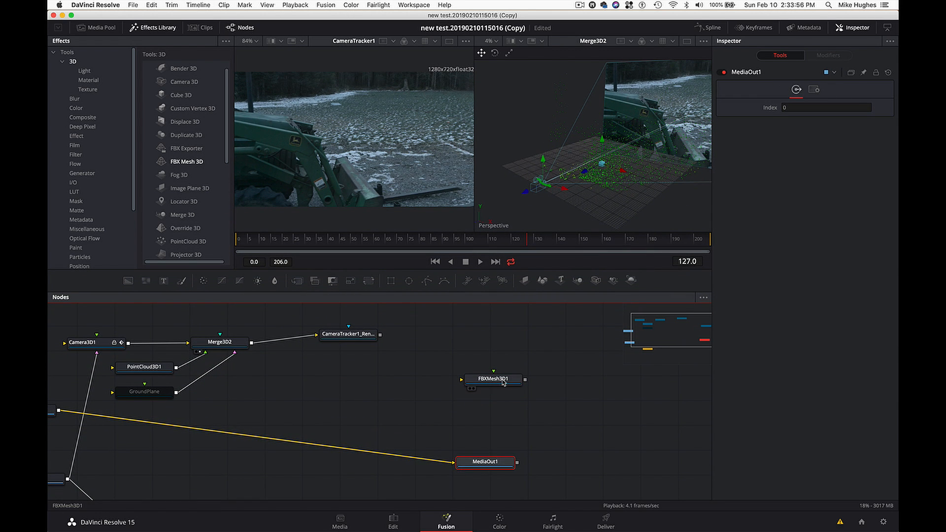
{"action": "left_click_drag", "start_coordinate": [503, 383], "coordinate": [478, 382]}
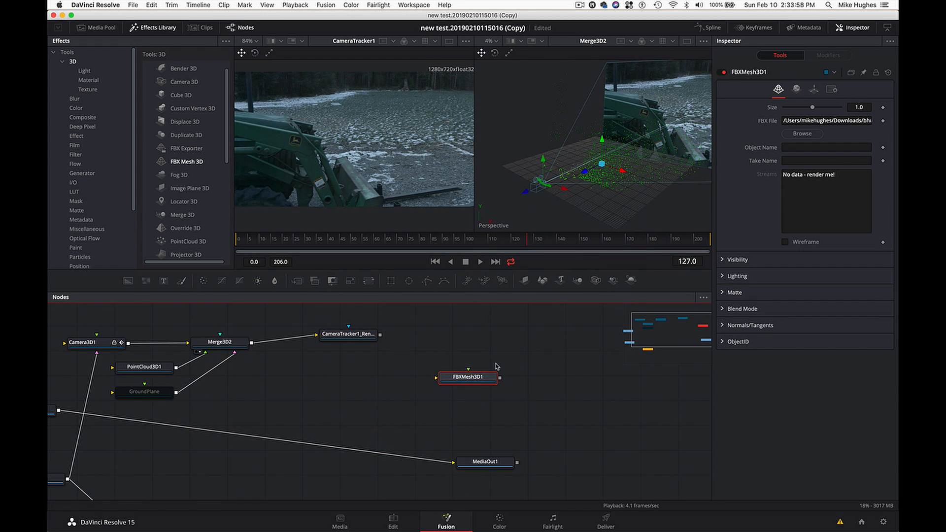
- Show FBXMesh3D1 in the first viewer and inspect the statue's untextured shape from several angles
{"action": "key", "text": "1"}
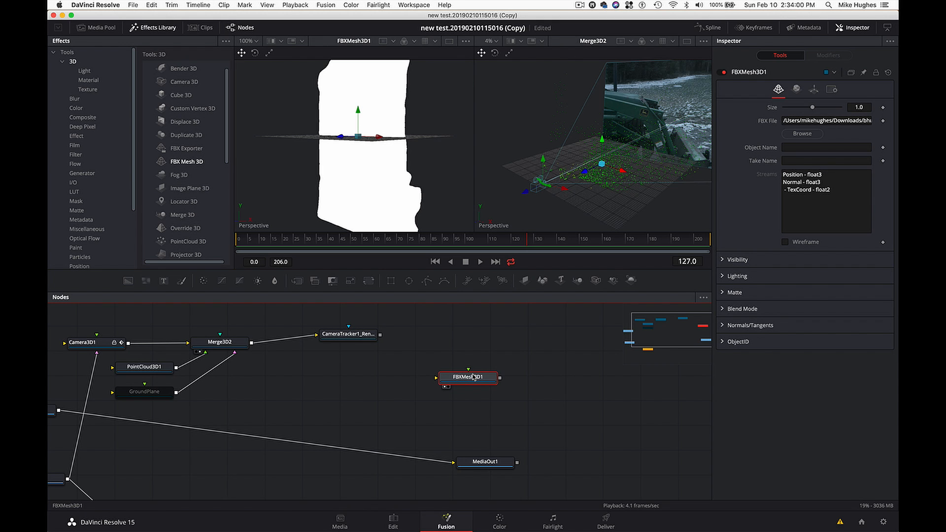
{"action": "scroll", "coordinate": [387, 160], "scroll_direction": "right", "scroll_amount": 10}
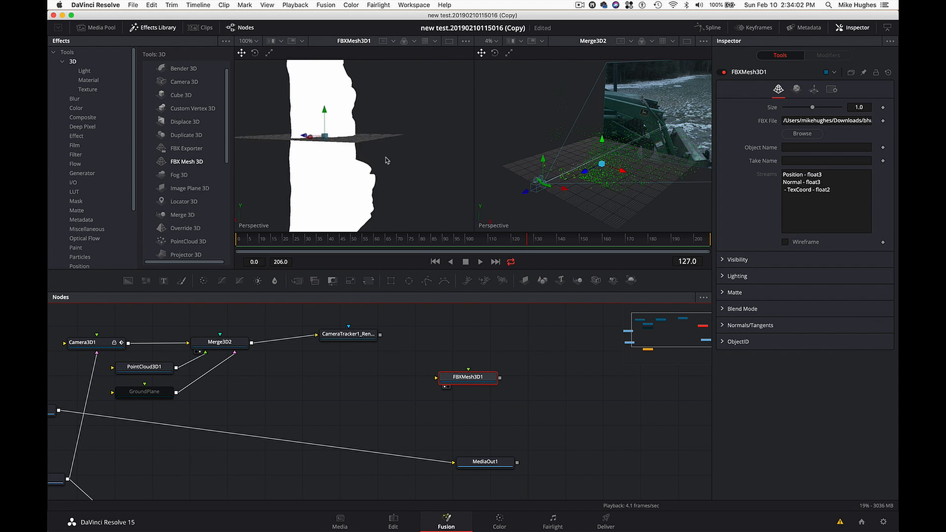
{"action": "scroll", "coordinate": [386, 161], "scroll_direction": "right", "scroll_amount": 10}
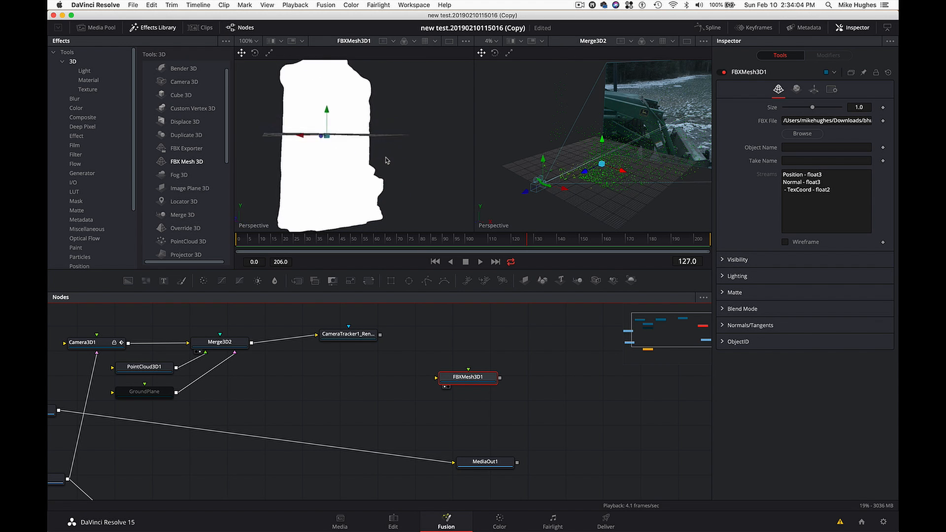
{"action": "scroll", "coordinate": [386, 160], "scroll_direction": "right", "scroll_amount": 10}
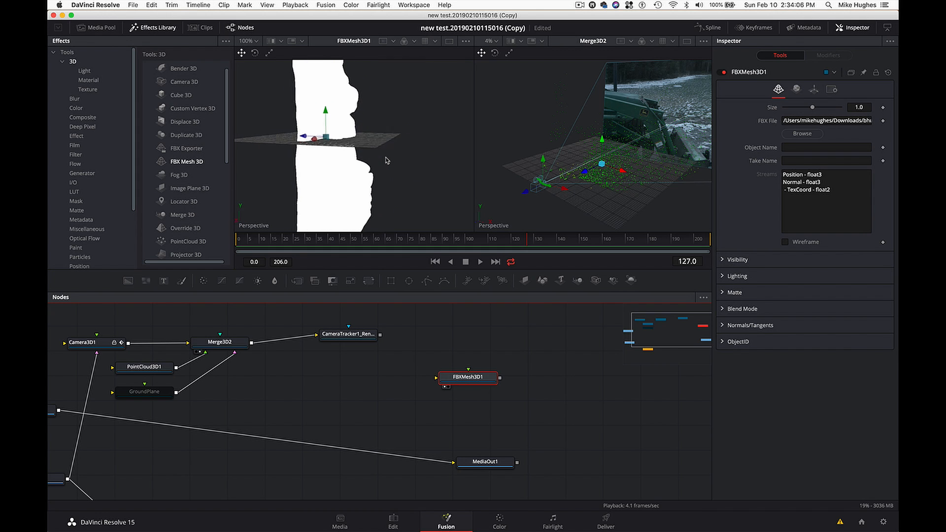
- Add the statue's normals and diffuse map images from the budda bin beside FBXMesh3D1, showing each in the first viewer
{"action": "left_click", "coordinate": [105, 30]}
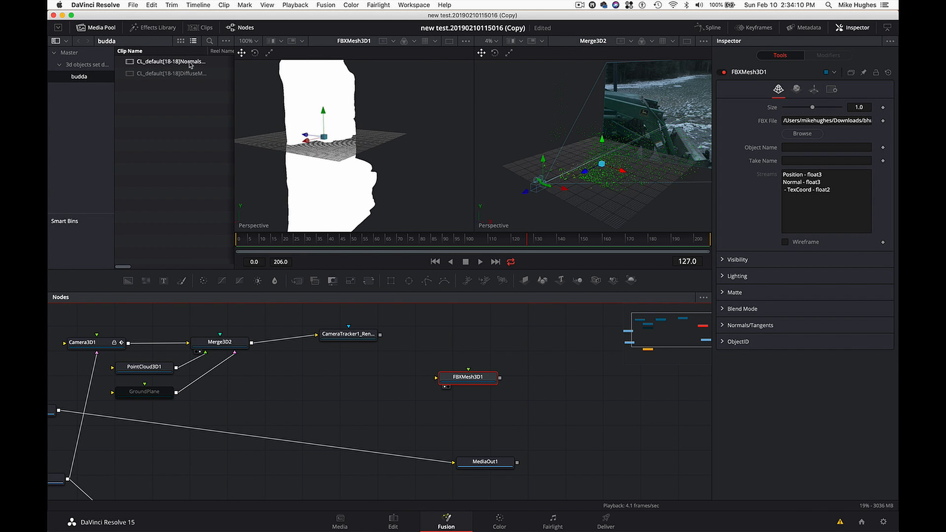
{"action": "left_click_drag", "start_coordinate": [190, 64], "coordinate": [611, 425]}
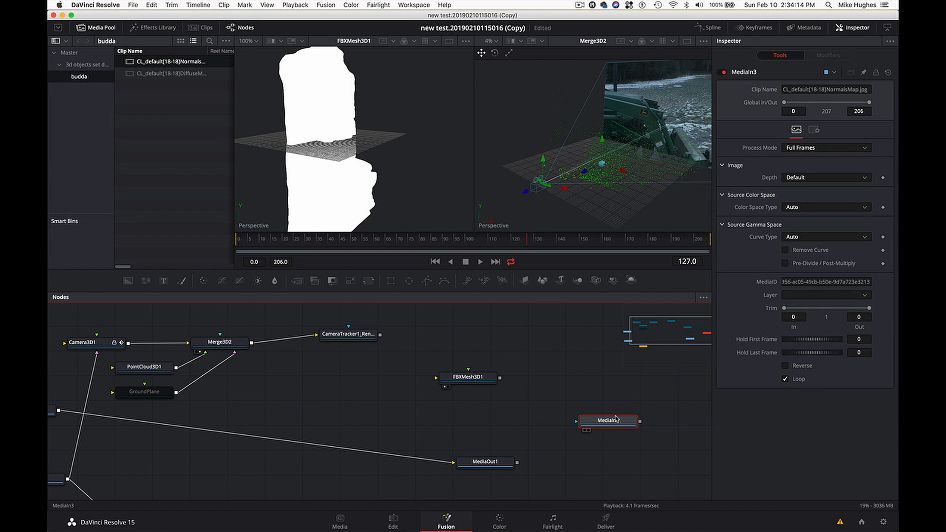
{"action": "key", "text": "1"}
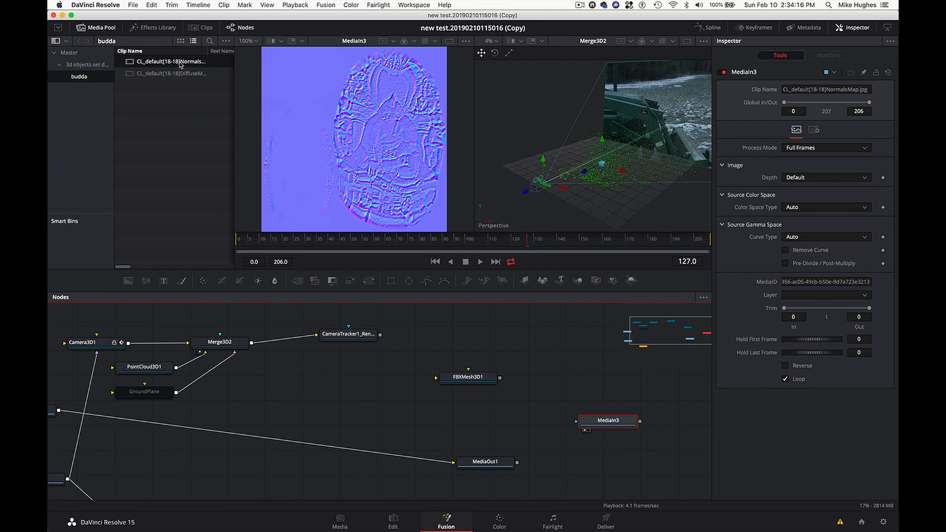
{"action": "left_click_drag", "start_coordinate": [173, 74], "coordinate": [615, 391]}
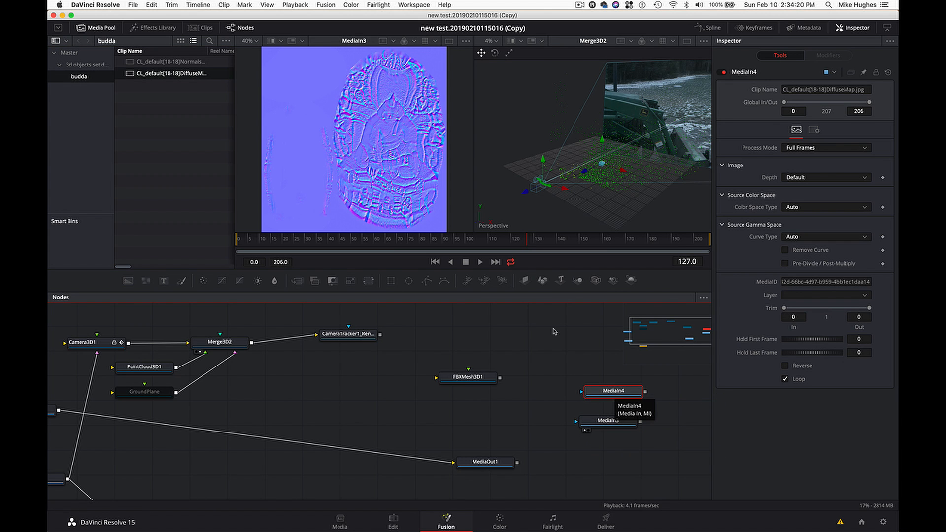
{"action": "key", "text": "1"}
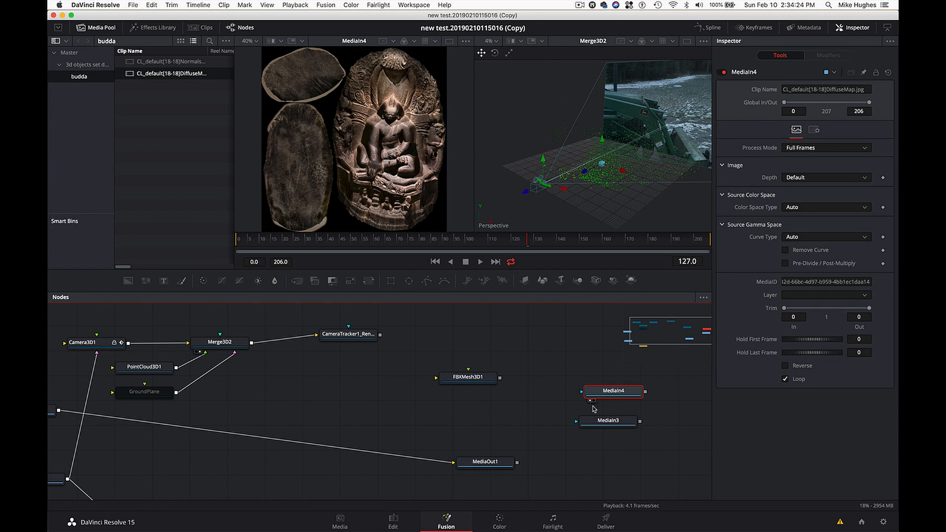
{"action": "left_click", "coordinate": [464, 379]}
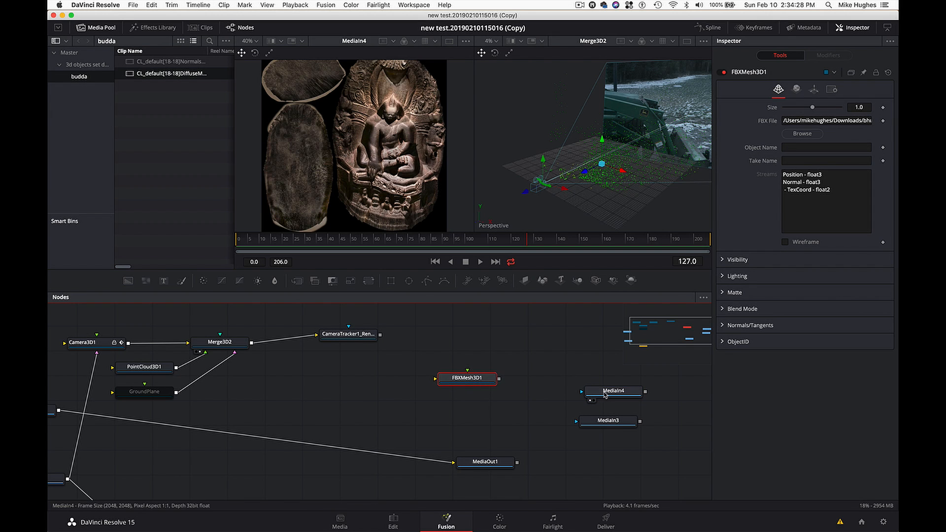
{"action": "left_click", "coordinate": [529, 346]}
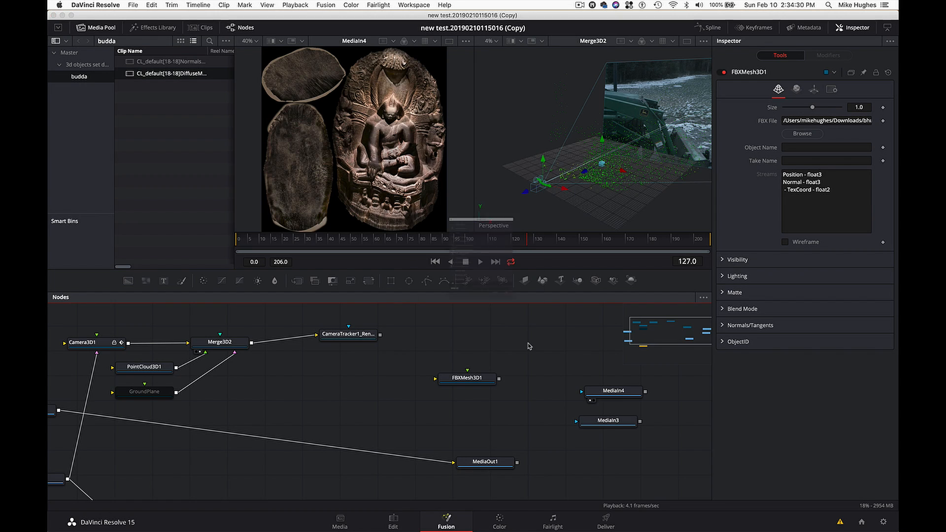
{"action": "key", "text": "shift+space"}
{"action": "type", "text": "Merge 3D"}
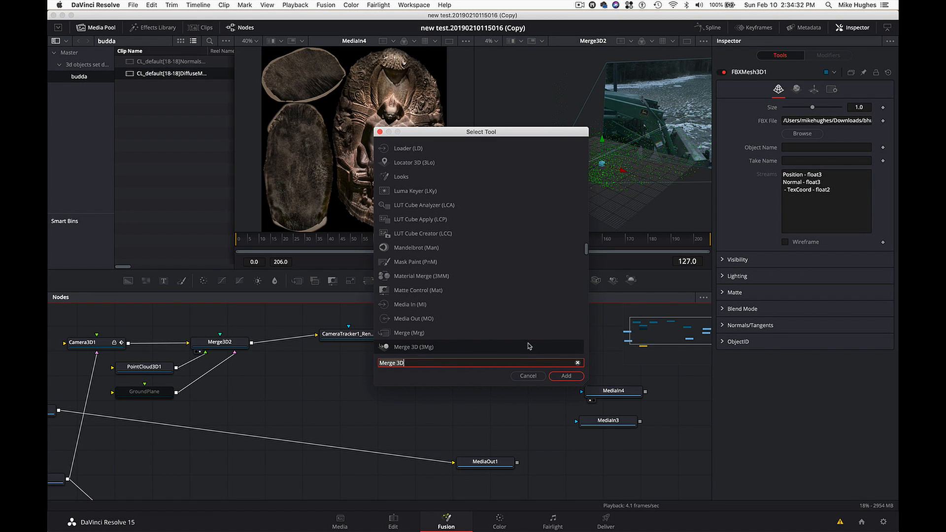
{"action": "left_click", "coordinate": [531, 378]}
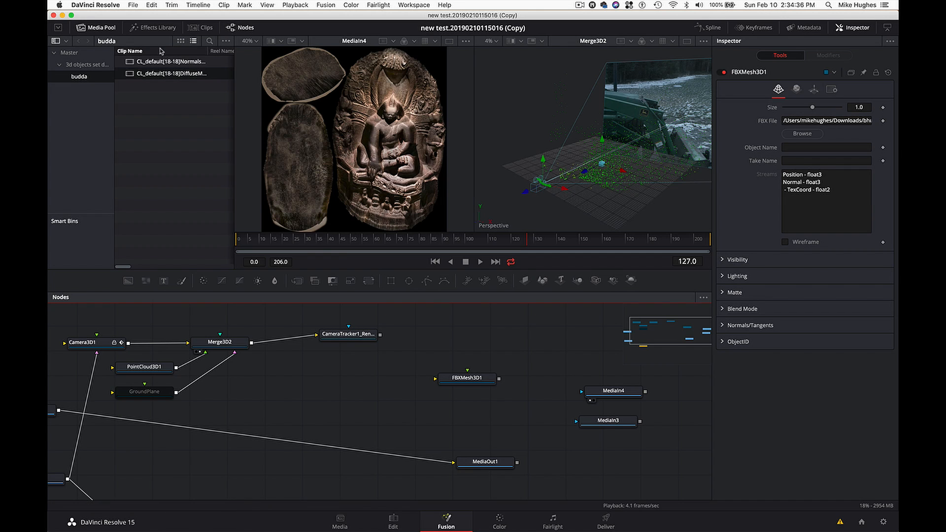
- Bring up the 3D material tools in the effects library for the statue mesh
{"action": "left_click", "coordinate": [96, 27]}
{"action": "left_click", "coordinate": [145, 30]}
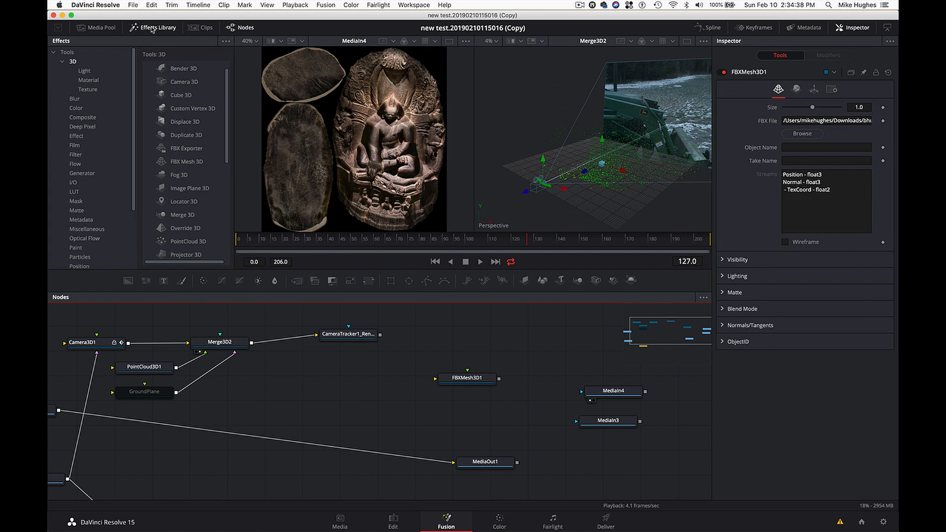
{"action": "left_click", "coordinate": [89, 80]}
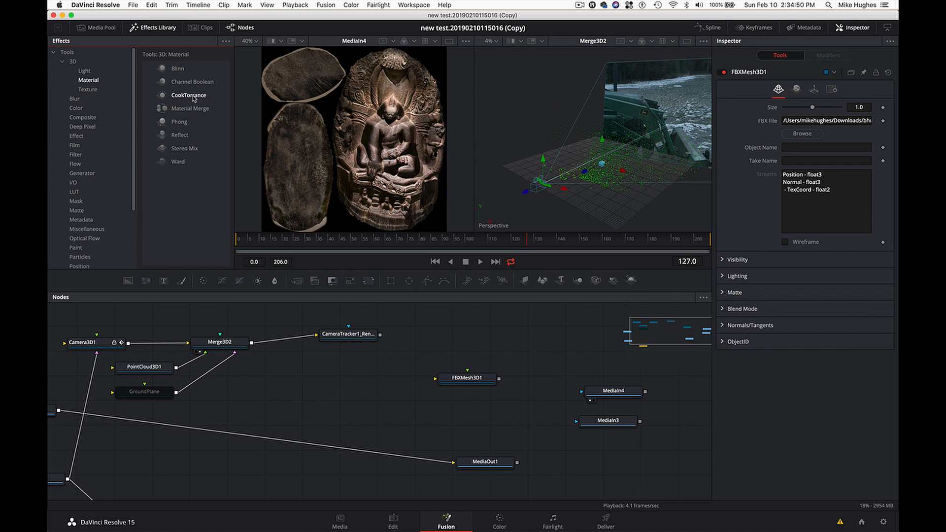
- Add a CookTorrance material above MediaIn4 and connect the MediaIn4 diffuse map to its Diffuse Color Material input
{"action": "left_click_drag", "start_coordinate": [189, 99], "coordinate": [570, 365]}
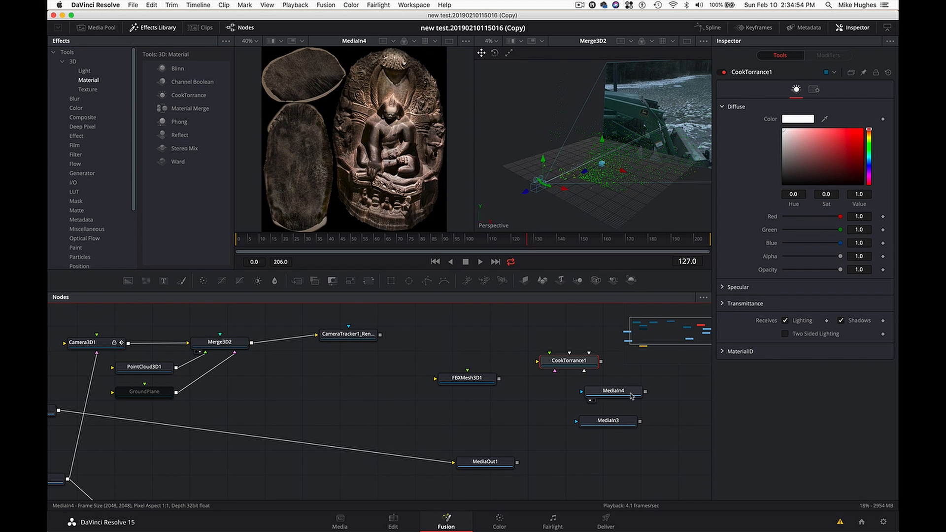
{"action": "left_click_drag", "start_coordinate": [631, 396], "coordinate": [649, 398]}
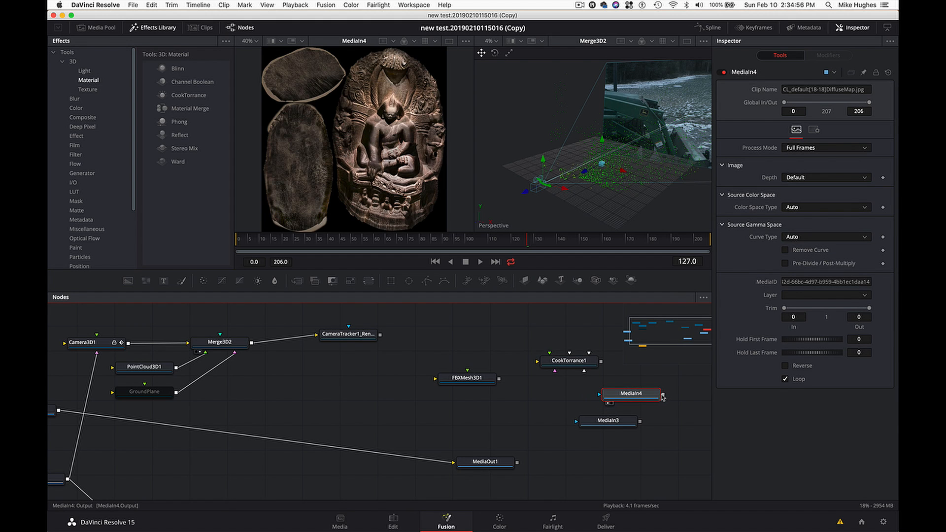
{"action": "left_click_drag", "start_coordinate": [664, 395], "coordinate": [576, 364]}
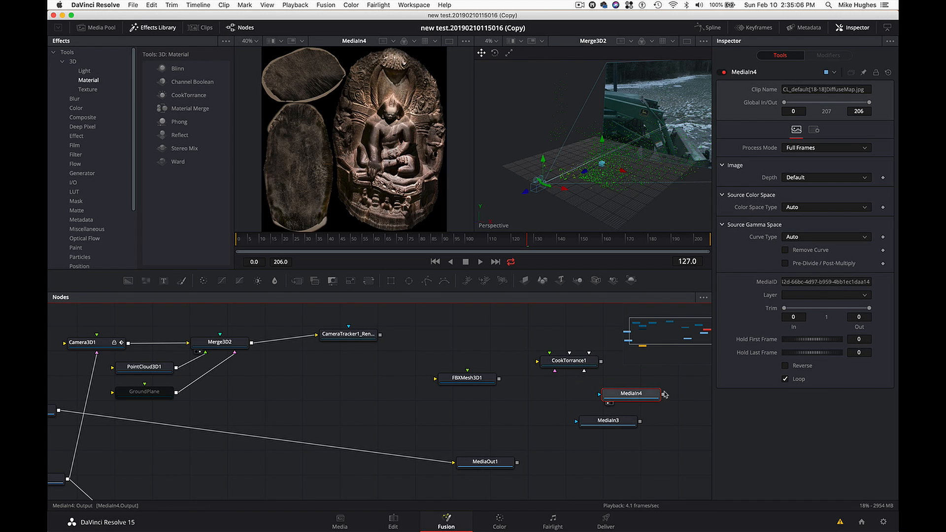
{"action": "mouse_move", "coordinate": [664, 397]}
{"action": "left_mouse_down"}
{"action": "mouse_move", "coordinate": [638, 366]}
{"action": "mouse_move", "coordinate": [581, 364]}
{"action": "left_mouse_up"}
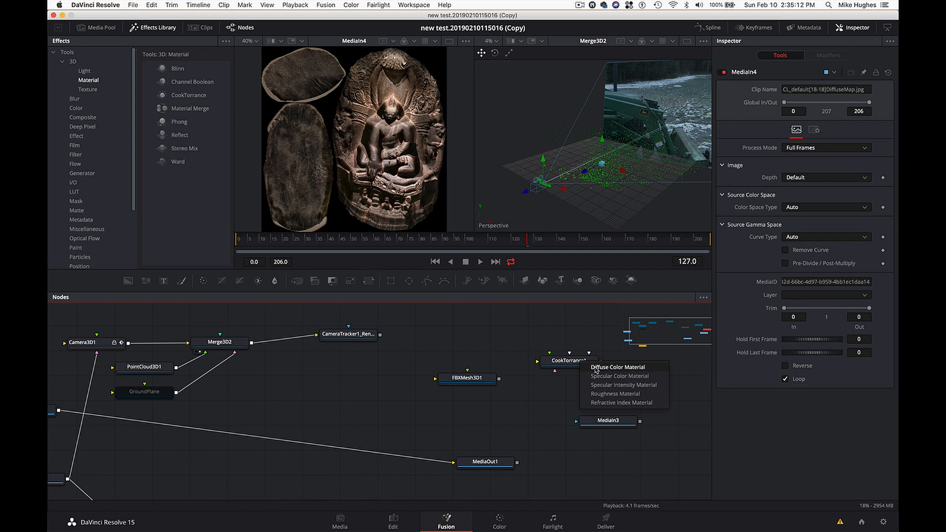
{"action": "left_click", "coordinate": [596, 368]}
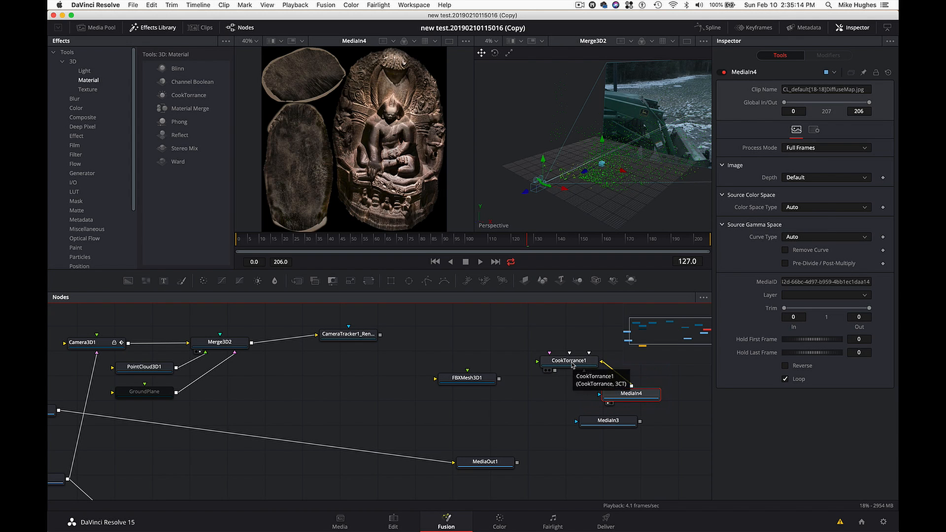
- Show CookTorrance1 in the second viewer to preview the diffuse map on the material sphere
{"action": "left_click", "coordinate": [573, 365]}
{"action": "key", "text": "2"}
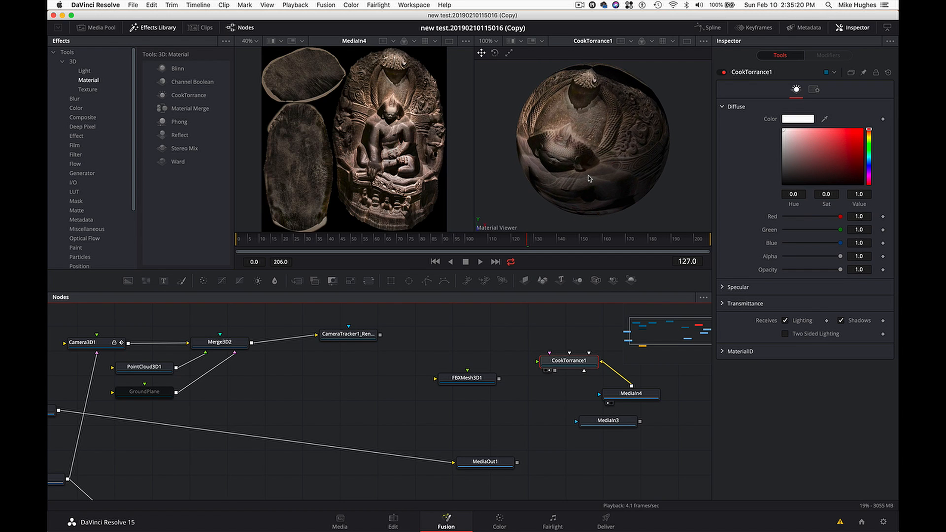
{"action": "left_click", "coordinate": [564, 377]}
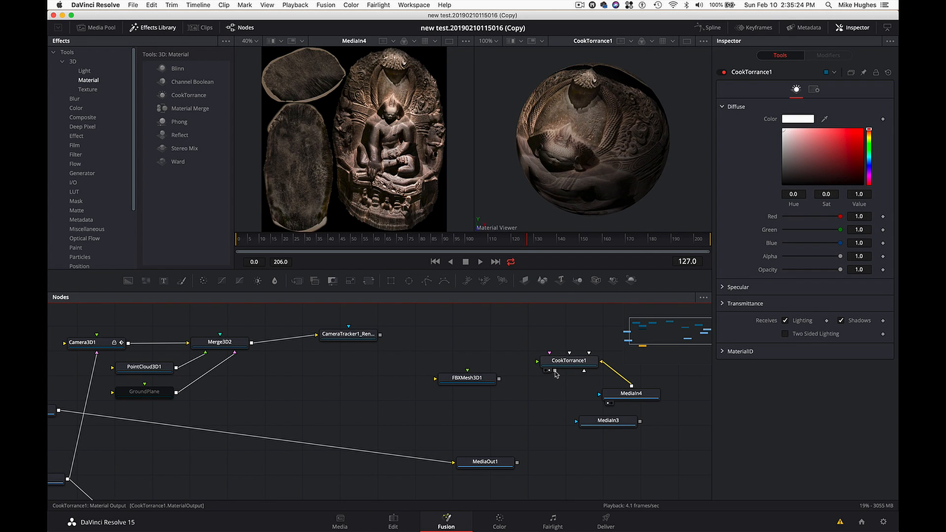
- Connect CookTorrance1's material output to FBXMesh3D1 and check the textured statue from several angles in the second viewer
{"action": "left_click_drag", "start_coordinate": [555, 373], "coordinate": [493, 384]}
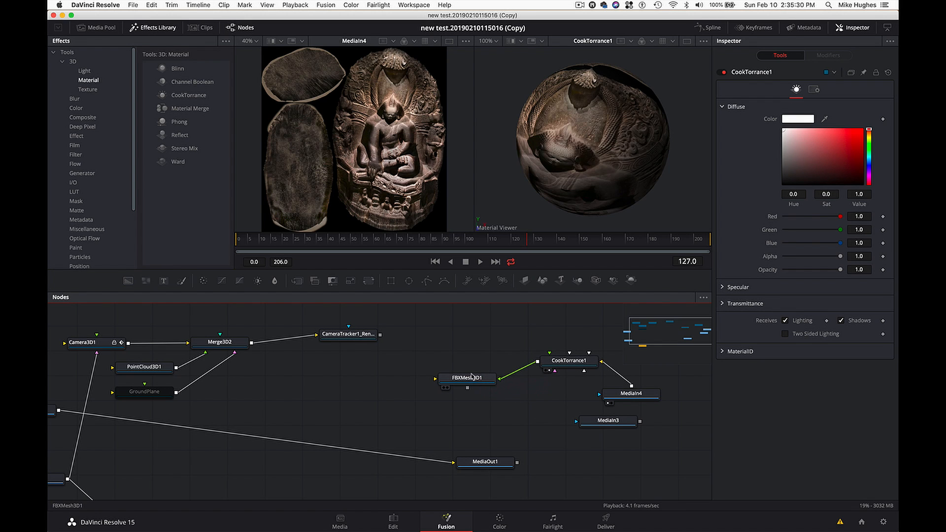
{"action": "left_click", "coordinate": [472, 377]}
{"action": "key", "text": "2"}
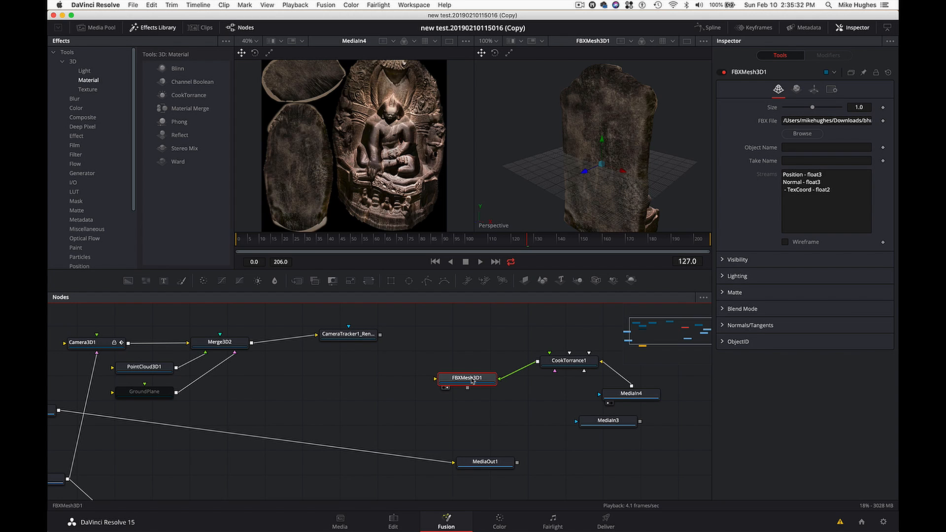
{"action": "scroll", "coordinate": [591, 205], "scroll_direction": "right", "scroll_amount": 10}
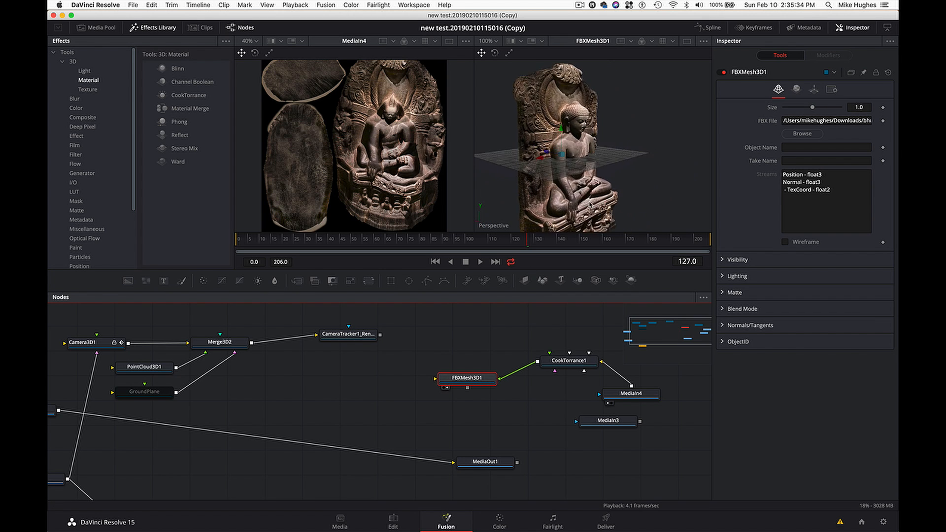
{"action": "scroll", "coordinate": [591, 205], "scroll_direction": "right", "scroll_amount": 10}
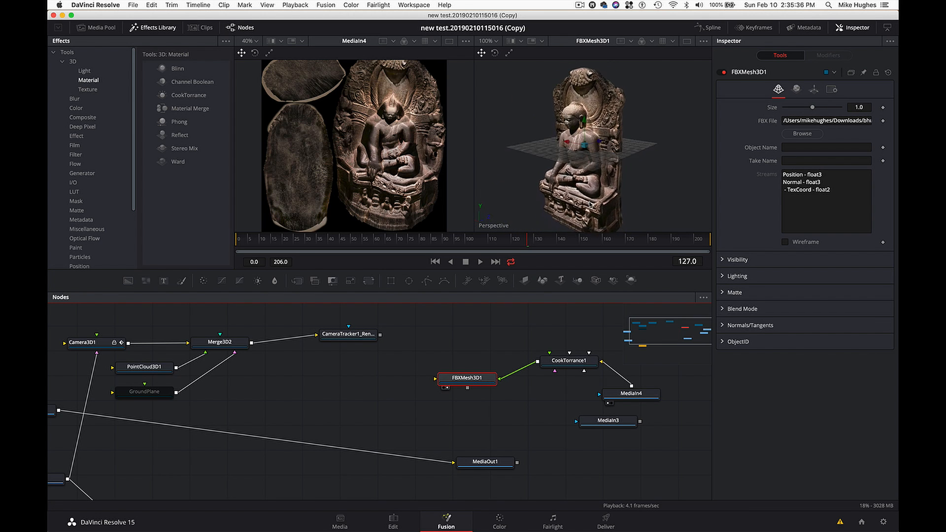
{"action": "scroll", "coordinate": [591, 205], "scroll_direction": "right", "scroll_amount": 10}
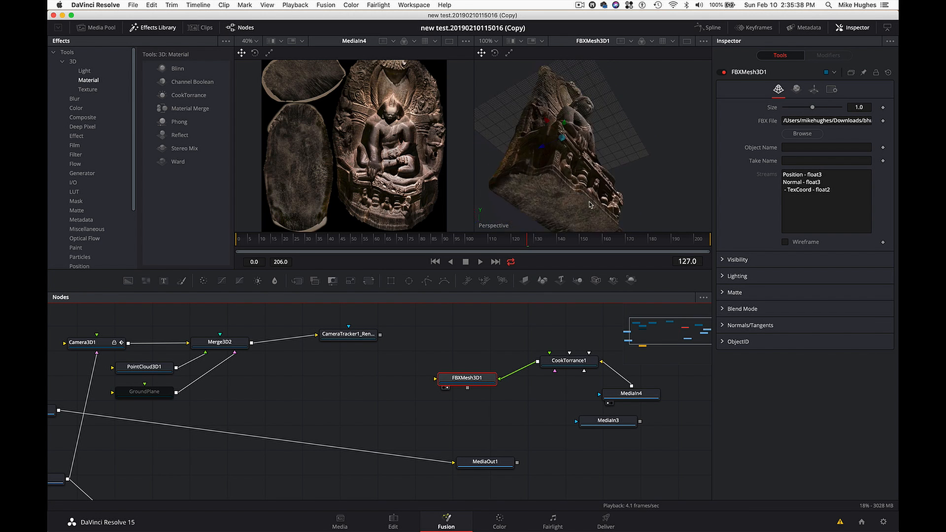
{"action": "scroll", "coordinate": [590, 205], "scroll_direction": "right", "scroll_amount": 8}
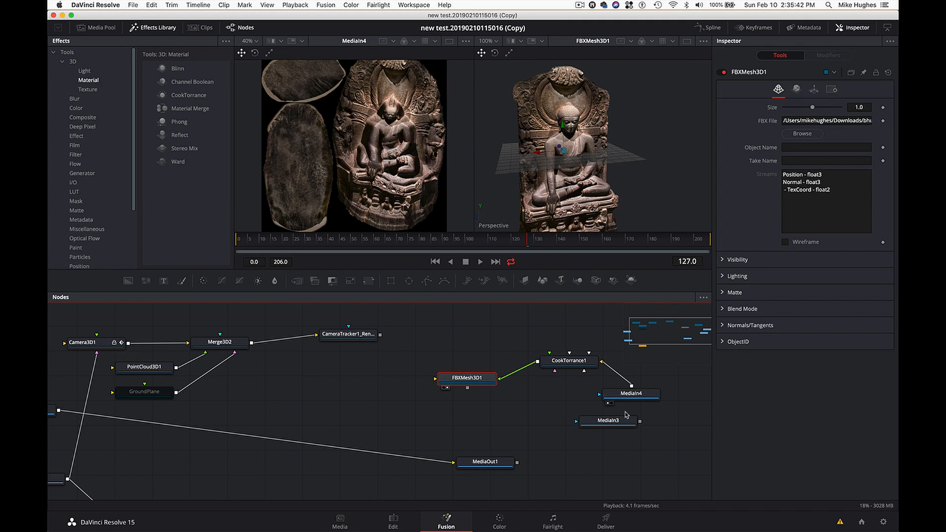
- Move the normals map node MediaIn3 slightly lower and show it in the second viewer
{"action": "left_click_drag", "start_coordinate": [625, 422], "coordinate": [627, 433]}
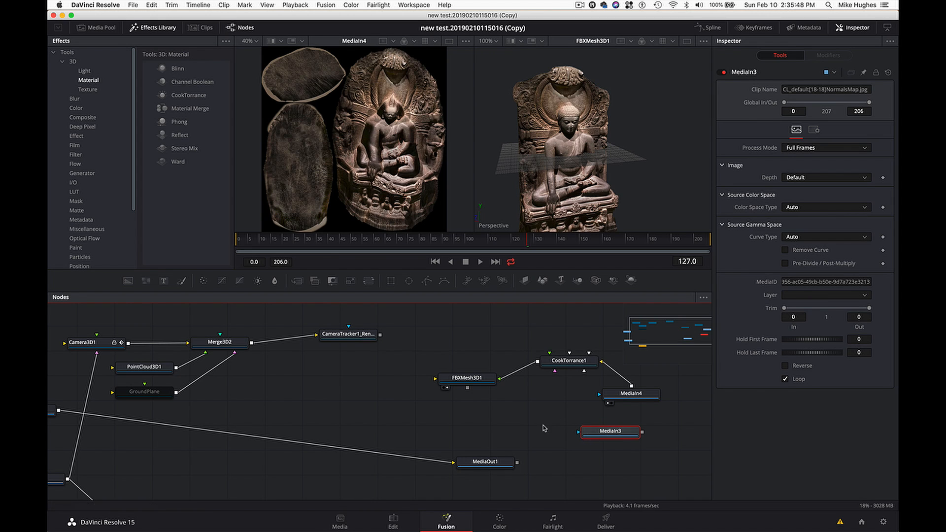
{"action": "left_click", "coordinate": [527, 413]}
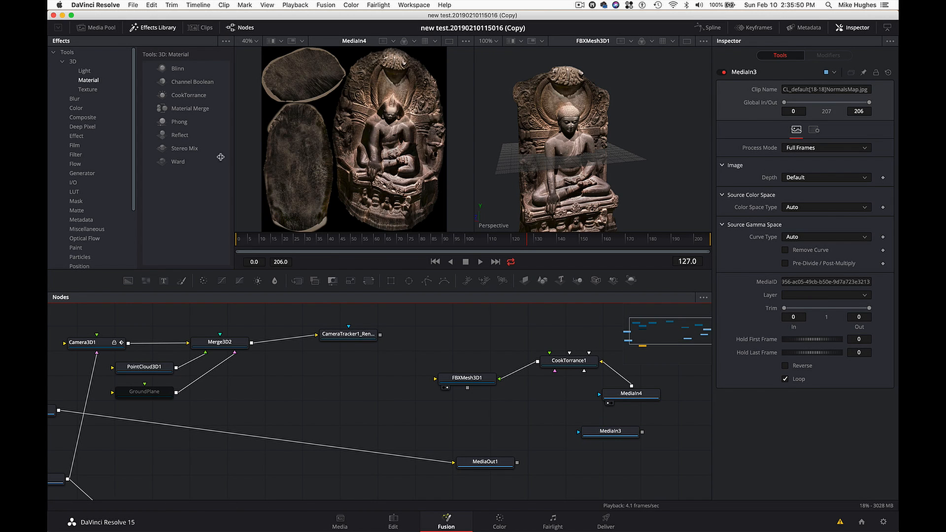
{"action": "left_click", "coordinate": [95, 90]}
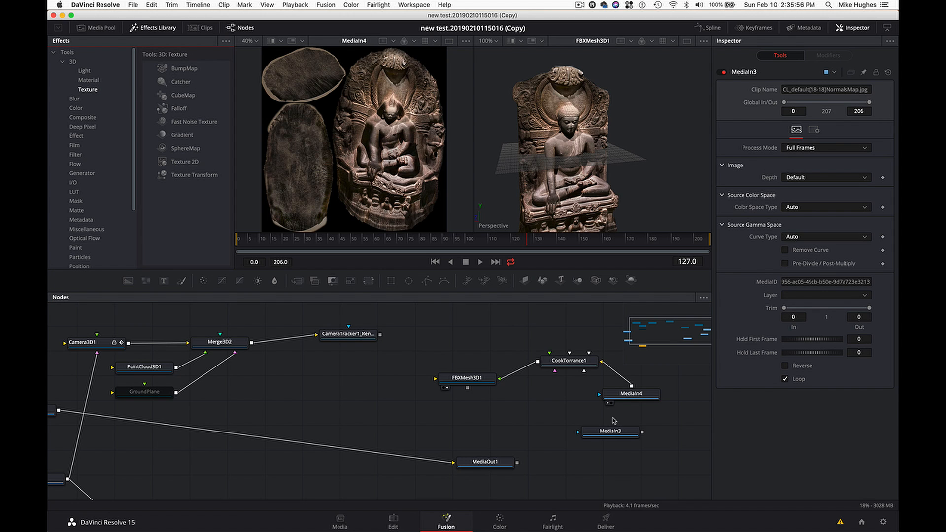
{"action": "left_click", "coordinate": [98, 27]}
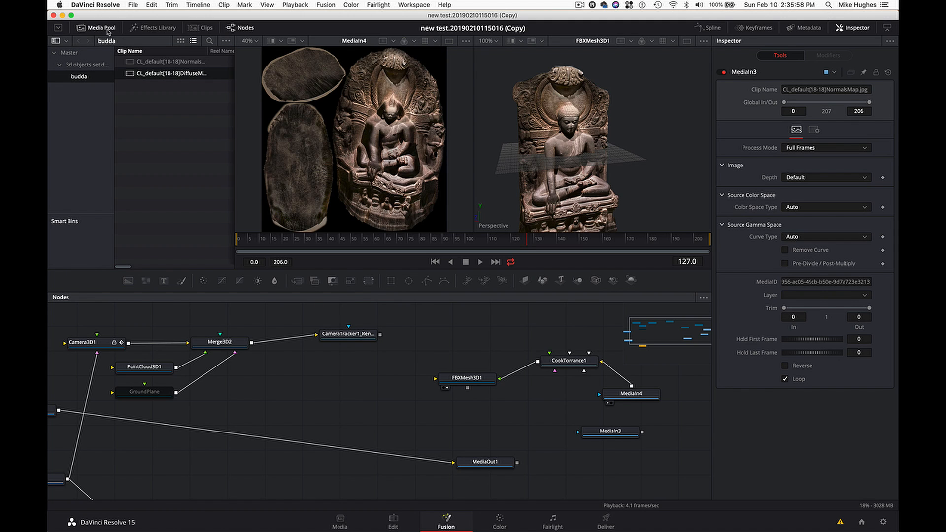
{"action": "left_click", "coordinate": [202, 63]}
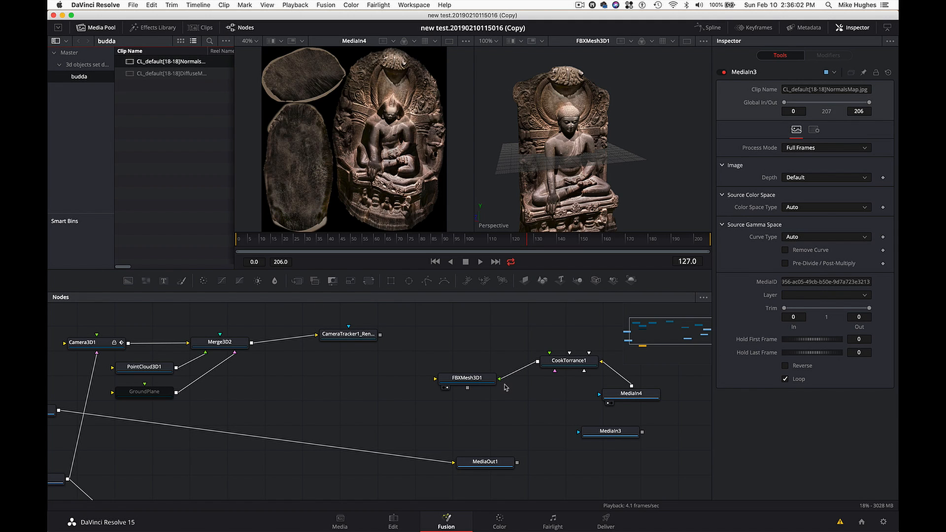
{"action": "left_click", "coordinate": [608, 432]}
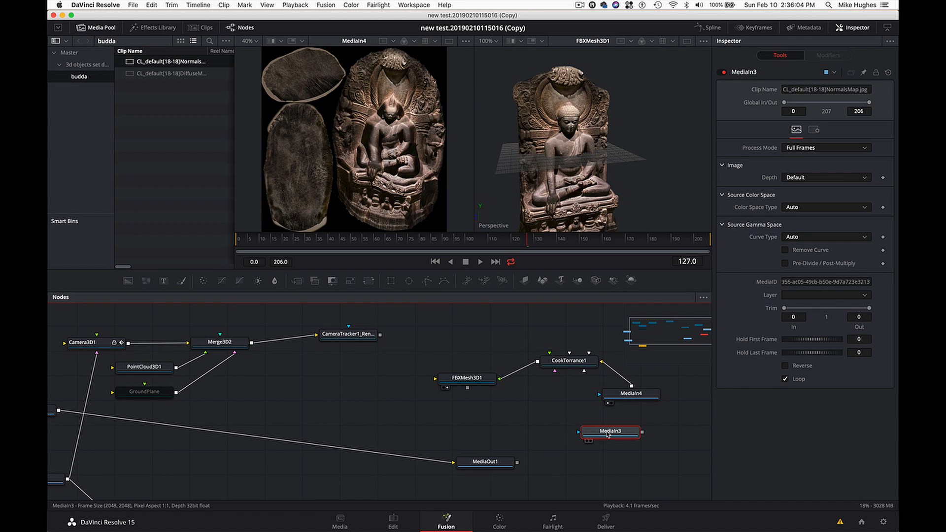
{"action": "key", "text": "2"}
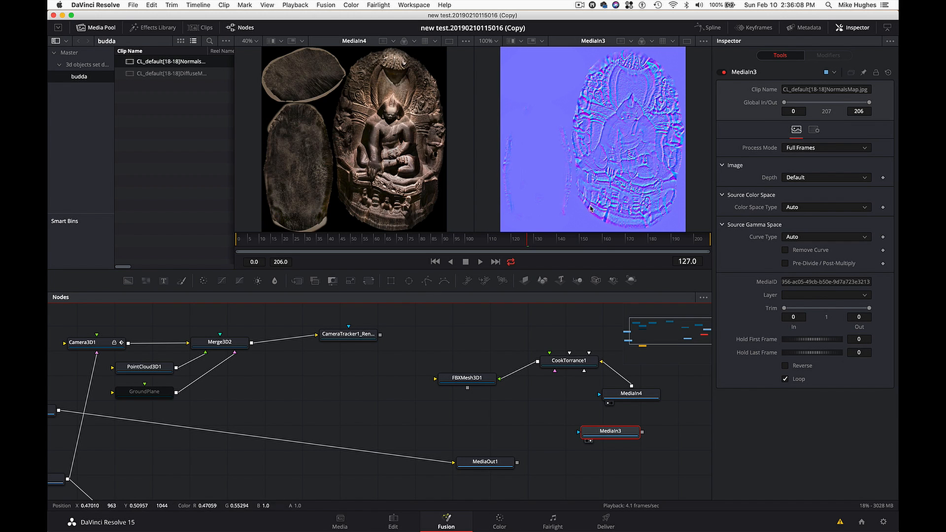
{"action": "left_click_drag", "start_coordinate": [625, 436], "coordinate": [626, 437]}
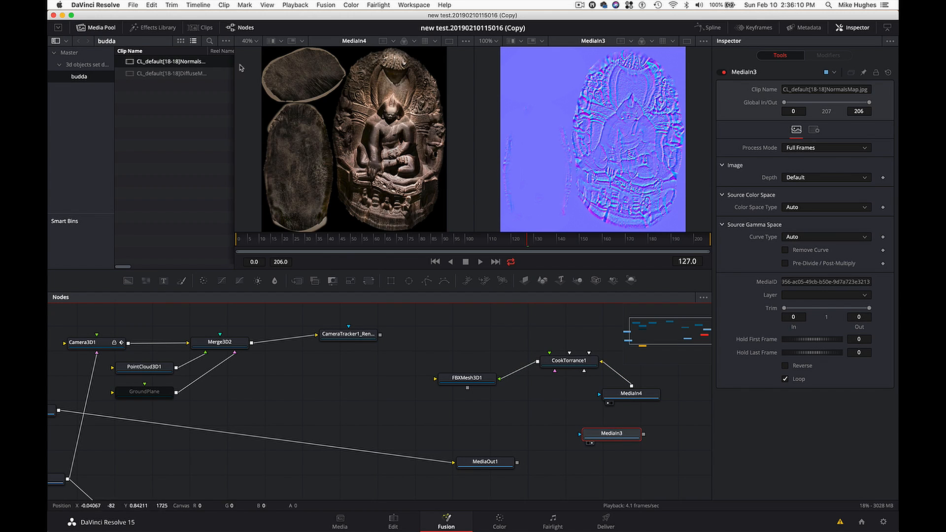
- Add a BumpMap texture node below FBXMesh3D1 and connect the MediaIn3 normals map to its input
{"action": "left_click", "coordinate": [104, 29]}
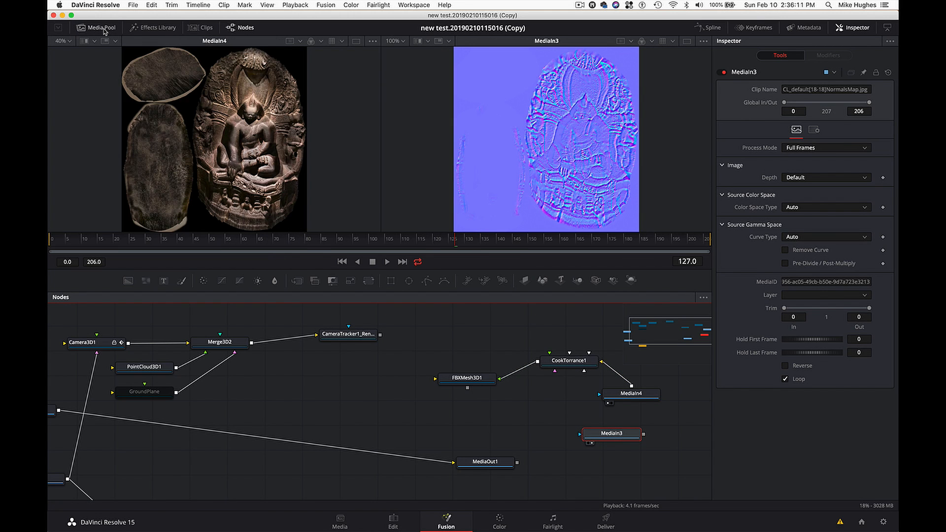
{"action": "left_click", "coordinate": [149, 30]}
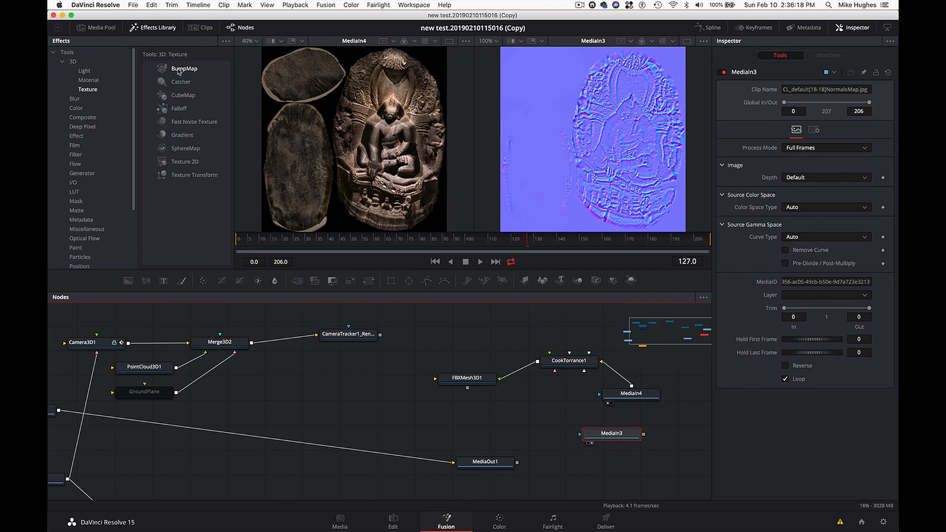
{"action": "left_click_drag", "start_coordinate": [184, 69], "coordinate": [530, 420]}
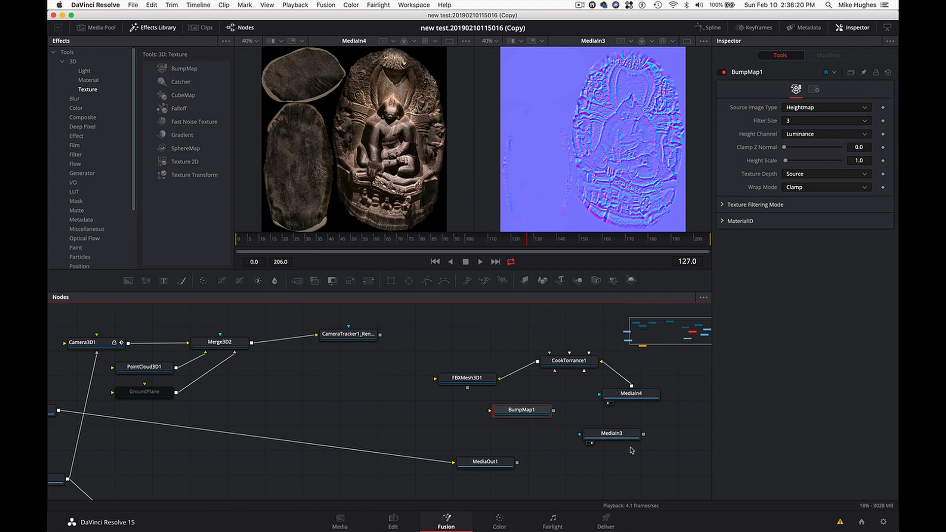
{"action": "left_click_drag", "start_coordinate": [644, 435], "coordinate": [477, 397]}
- Preview BumpMap1 in the first viewer and replace it there with the textured FBXMesh3D1
{"action": "left_click", "coordinate": [481, 380]}
{"action": "key", "text": "1"}
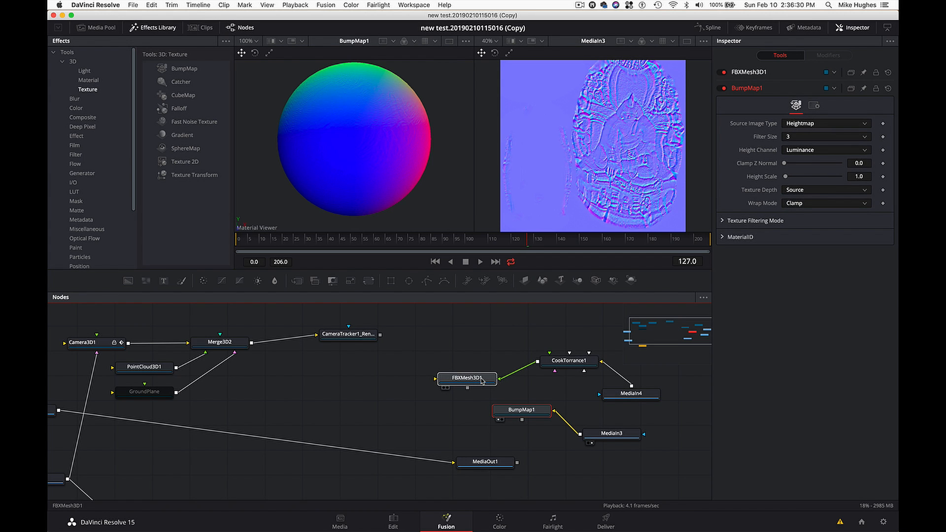
{"action": "left_click", "coordinate": [475, 380]}
{"action": "key", "text": "1"}
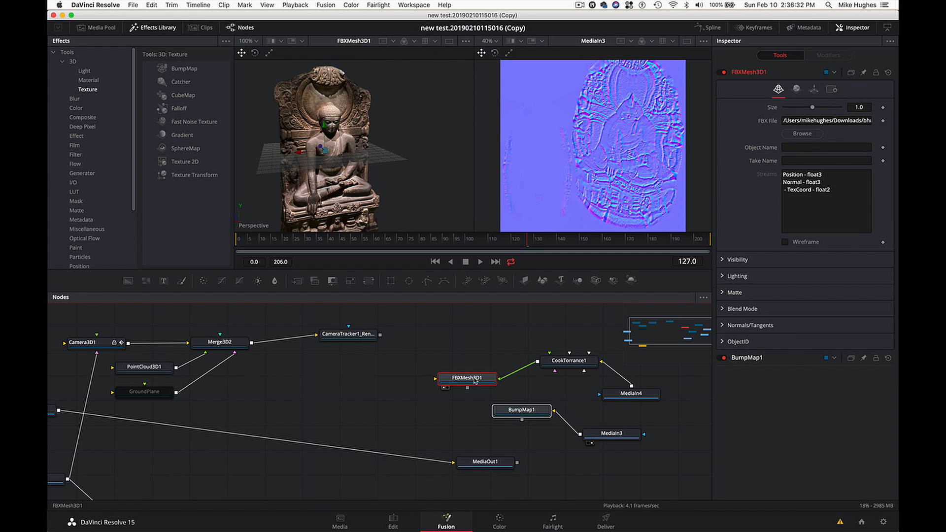
- Connect BumpMap1's material output to CookTorrance1, choosing the Bumpmap Material input, and shift BumpMap1 and FBXMesh3D1 slightly closer to it
{"action": "left_click_drag", "start_coordinate": [523, 422], "coordinate": [478, 379]}
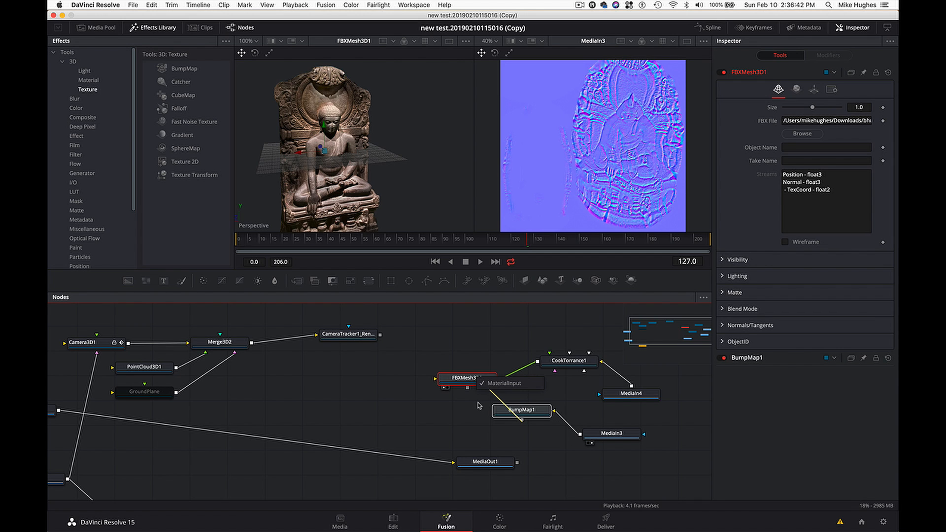
{"action": "left_click_drag", "start_coordinate": [478, 405], "coordinate": [610, 397]}
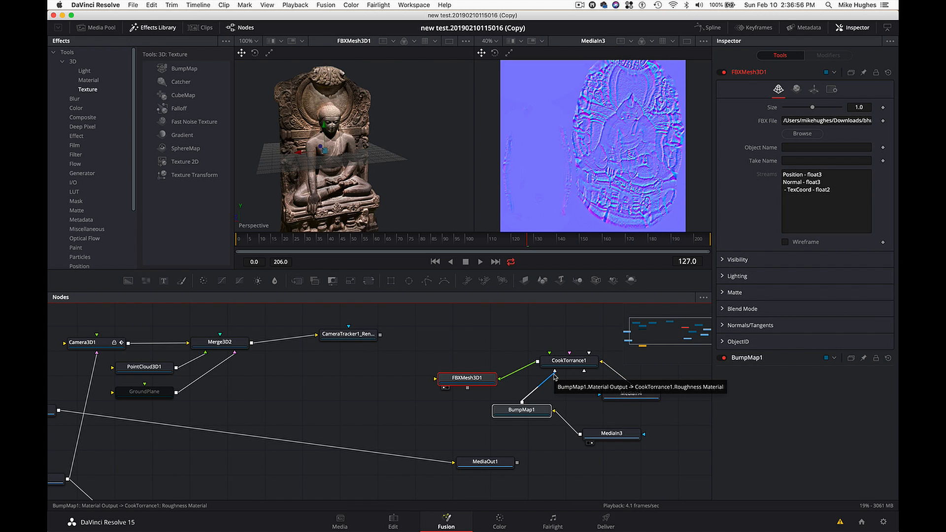
{"action": "left_click_drag", "start_coordinate": [522, 410], "coordinate": [525, 415]}
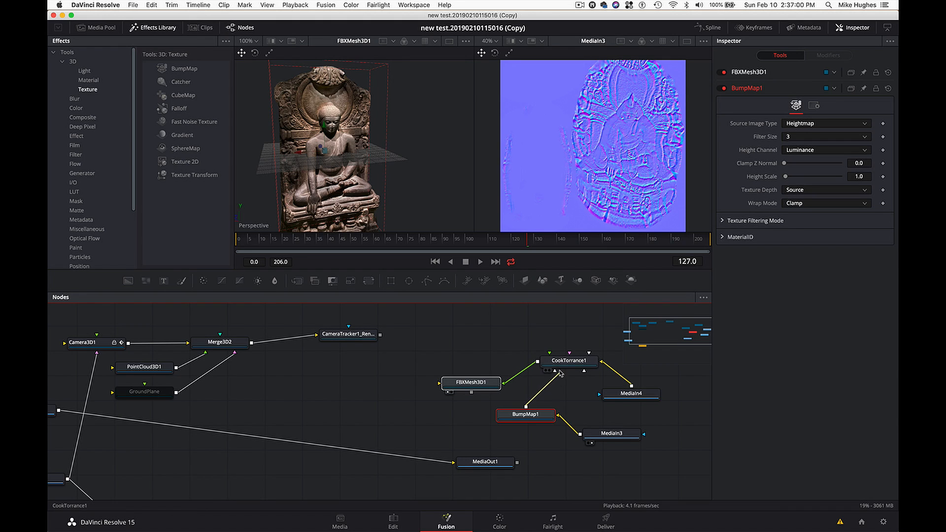
{"action": "left_click_drag", "start_coordinate": [559, 371], "coordinate": [565, 363]}
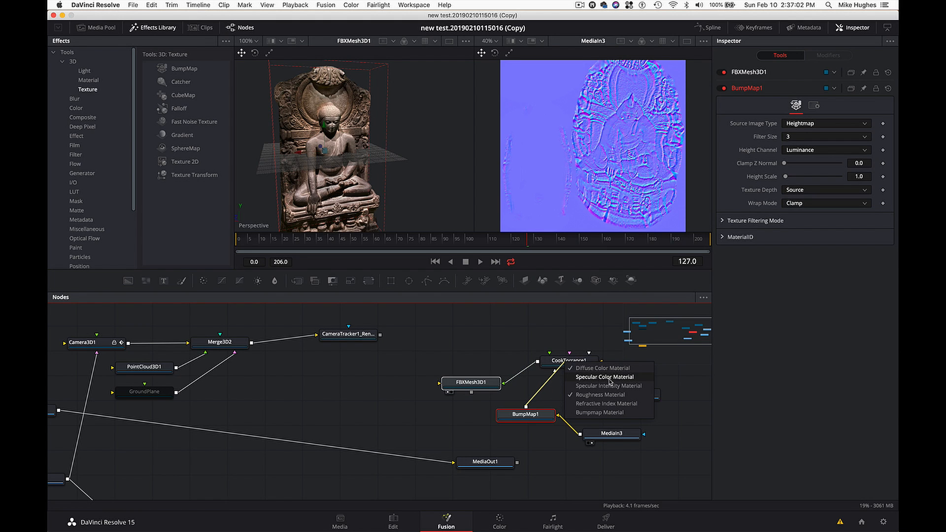
{"action": "left_click", "coordinate": [634, 412]}
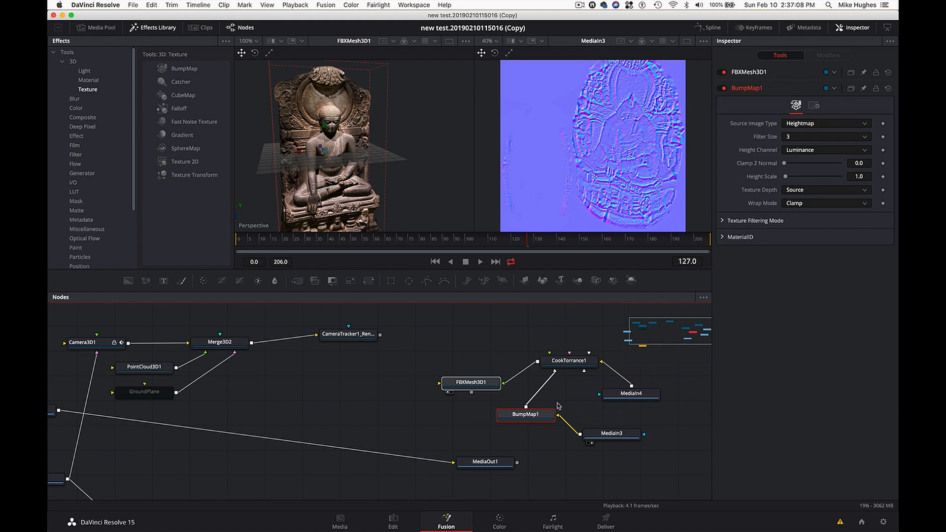
{"action": "left_click_drag", "start_coordinate": [539, 415], "coordinate": [546, 415]}
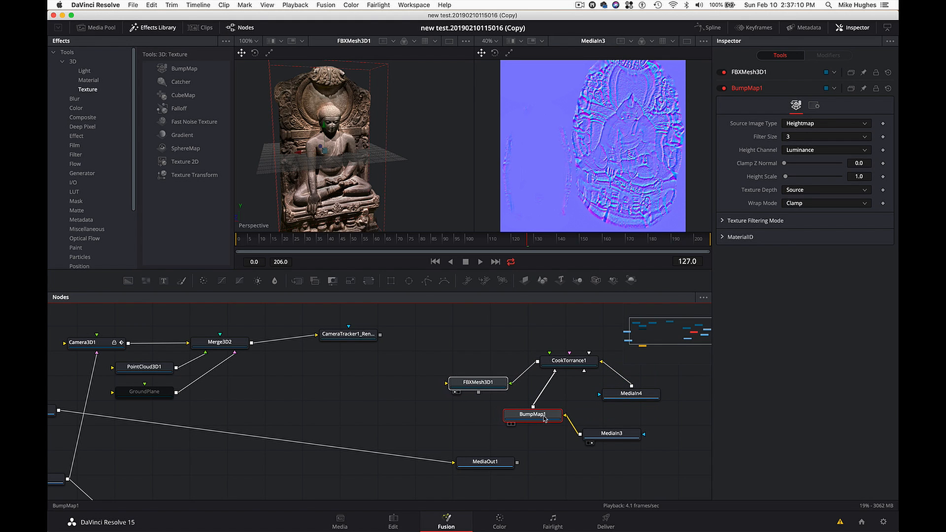
- Set BumpMap1's Height Scale to 6.3 and inspect the statue's surface up close in the first viewer
{"action": "left_click_drag", "start_coordinate": [786, 178], "coordinate": [792, 178]}
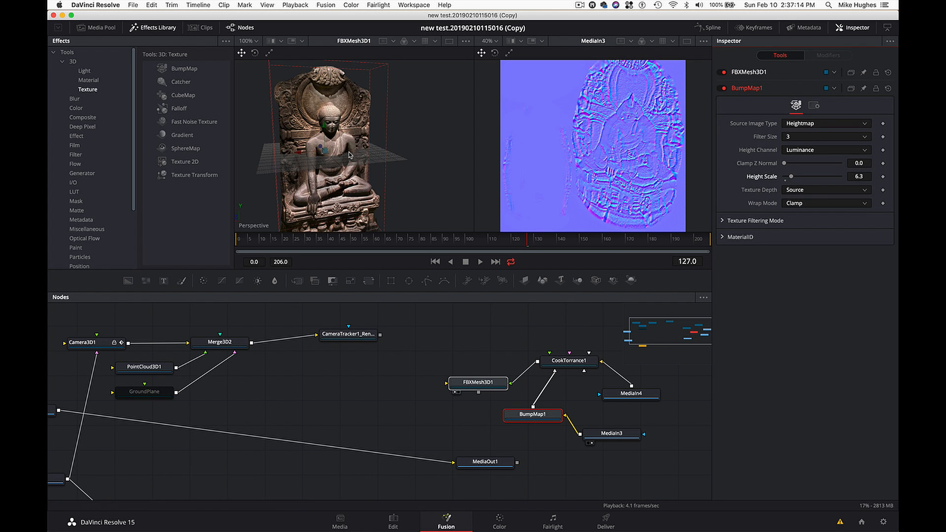
{"action": "scroll", "coordinate": [349, 154], "scroll_direction": "down", "scroll_amount": 5}
{"action": "scroll", "coordinate": [349, 154], "scroll_direction": "up", "scroll_amount": 5}
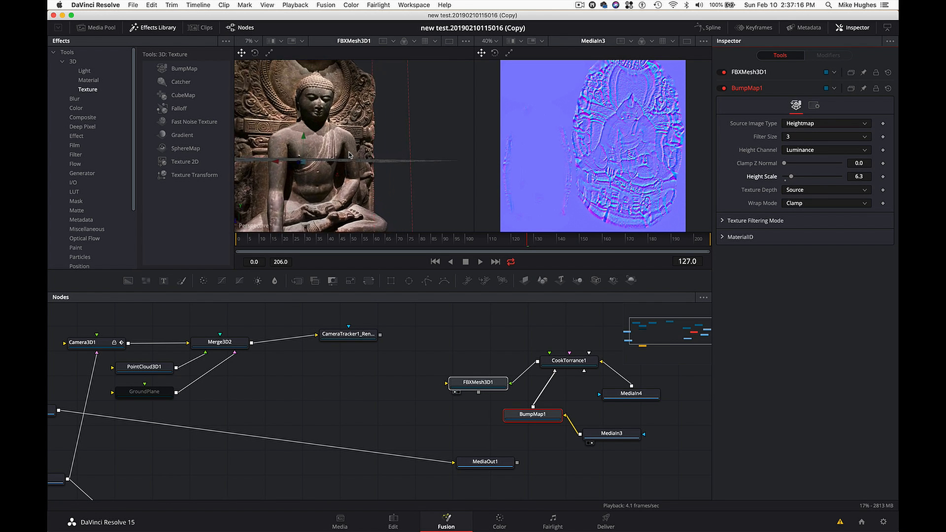
{"action": "scroll", "coordinate": [349, 155], "scroll_direction": "left", "scroll_amount": 5}
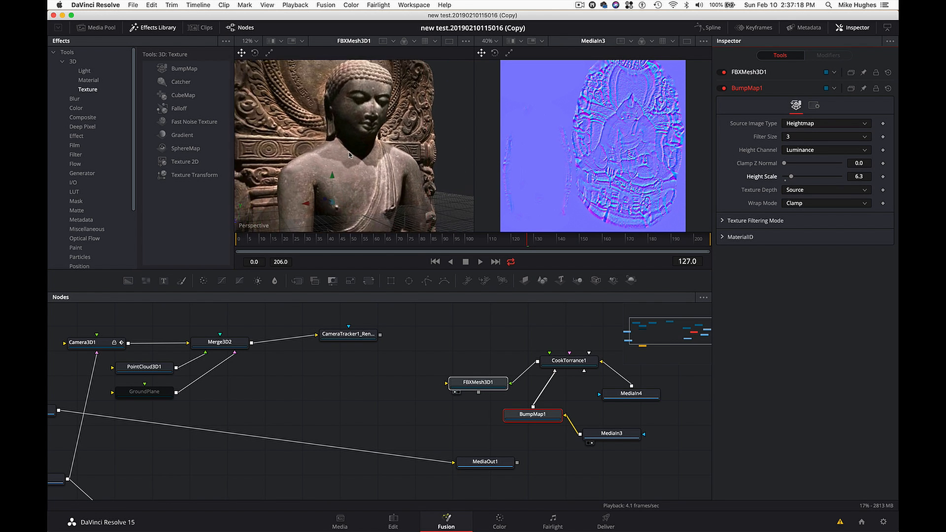
- Set BumpMap1's Height Scale to 18.5 and Clamp Z Normal to 0.142, inspecting the statue from several angles
{"action": "scroll", "coordinate": [349, 155], "scroll_direction": "left", "scroll_amount": 5}
{"action": "scroll", "coordinate": [349, 155], "scroll_direction": "left", "scroll_amount": 2}
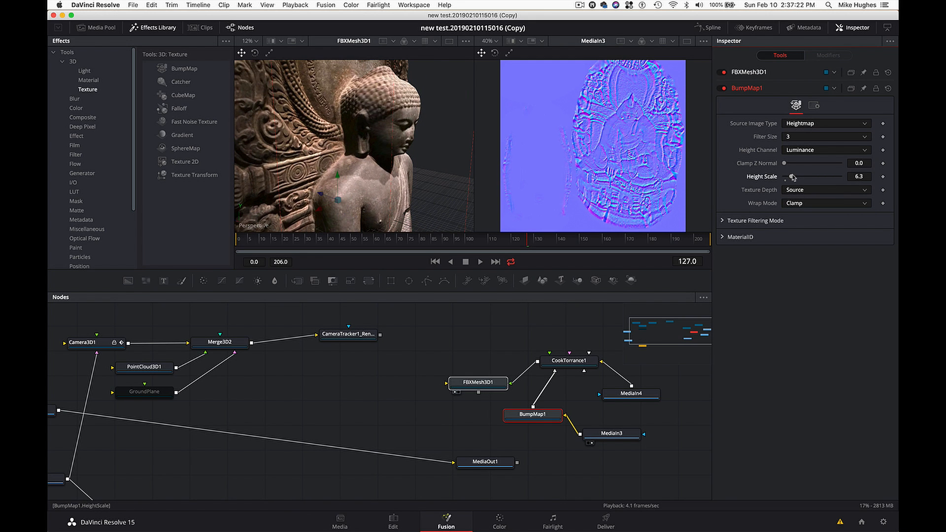
{"action": "left_click_drag", "start_coordinate": [792, 178], "coordinate": [806, 178]}
{"action": "left_click_drag", "start_coordinate": [785, 165], "coordinate": [793, 165]}
{"action": "scroll", "coordinate": [408, 154], "scroll_direction": "right", "scroll_amount": 10}
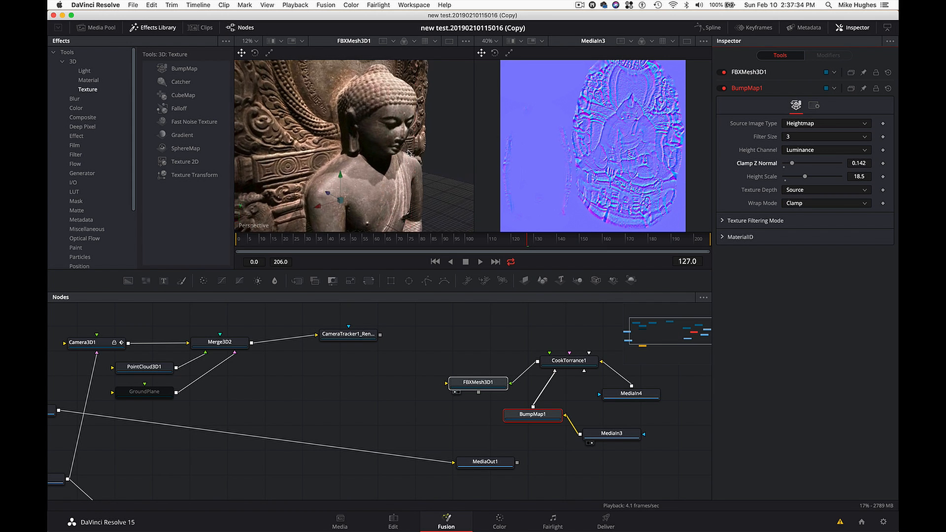
{"action": "scroll", "coordinate": [408, 153], "scroll_direction": "down", "scroll_amount": 5}
{"action": "scroll", "coordinate": [408, 153], "scroll_direction": "up", "scroll_amount": 8}
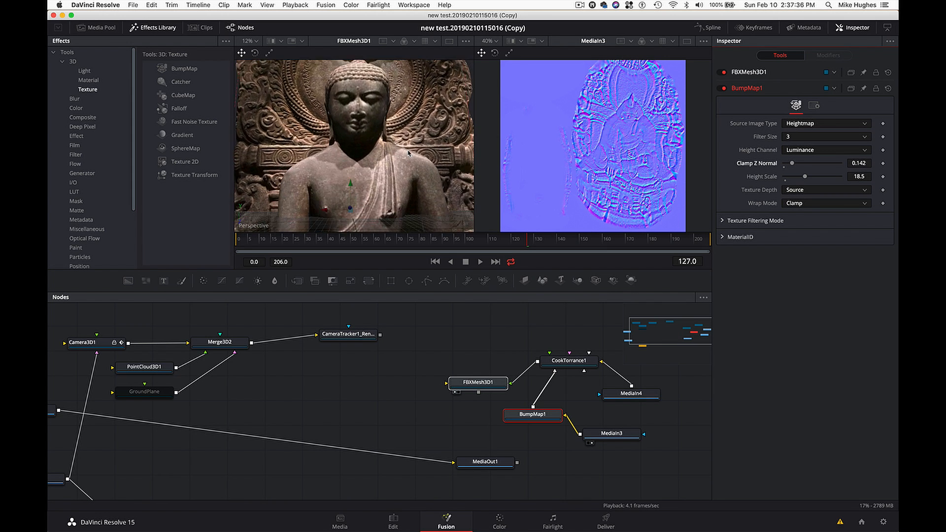
{"action": "scroll", "coordinate": [408, 153], "scroll_direction": "left", "scroll_amount": 8}
{"action": "scroll", "coordinate": [408, 154], "scroll_direction": "right", "scroll_amount": 3}
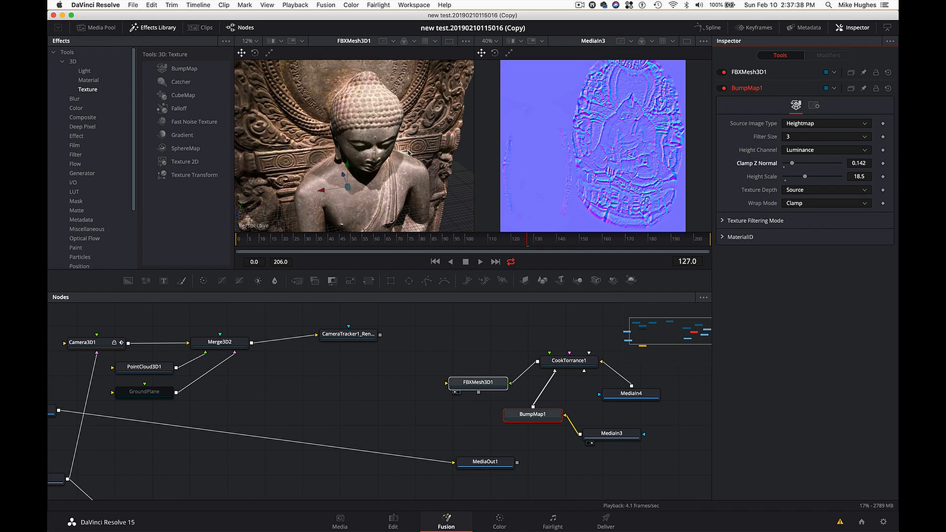
- Move FBXMesh3D1 and BumpMap1 farther from CookTorrance1 and preview the tracked Merge3D2 scene in the first viewer
{"action": "left_click_drag", "start_coordinate": [474, 384], "coordinate": [441, 385]}
{"action": "left_click_drag", "start_coordinate": [492, 417], "coordinate": [494, 417]}
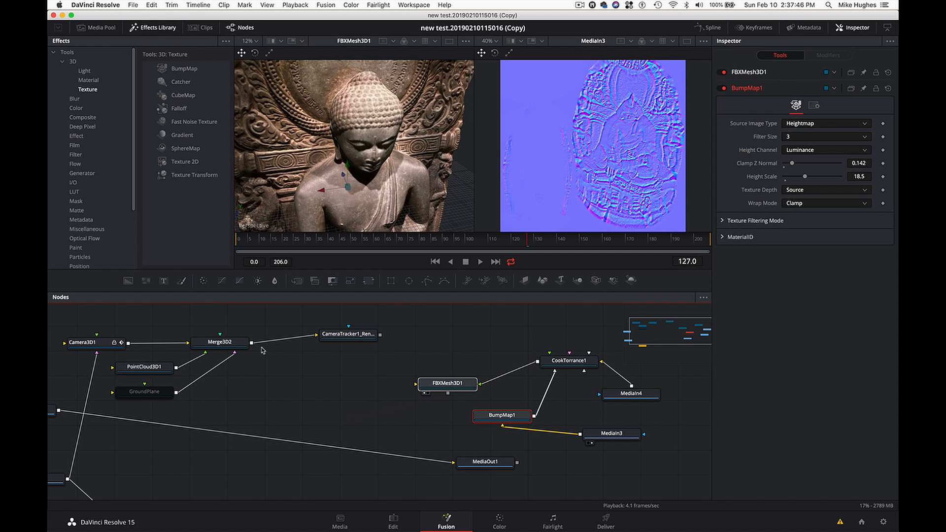
{"action": "left_click", "coordinate": [237, 345], "text": "ctrl"}
{"action": "key", "text": "1"}
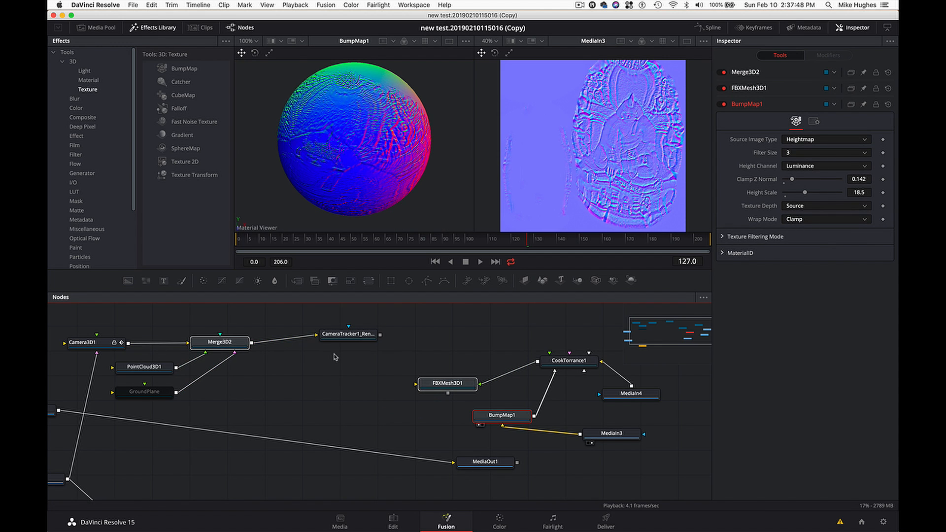
{"action": "left_click", "coordinate": [221, 340]}
{"action": "key", "text": "1"}
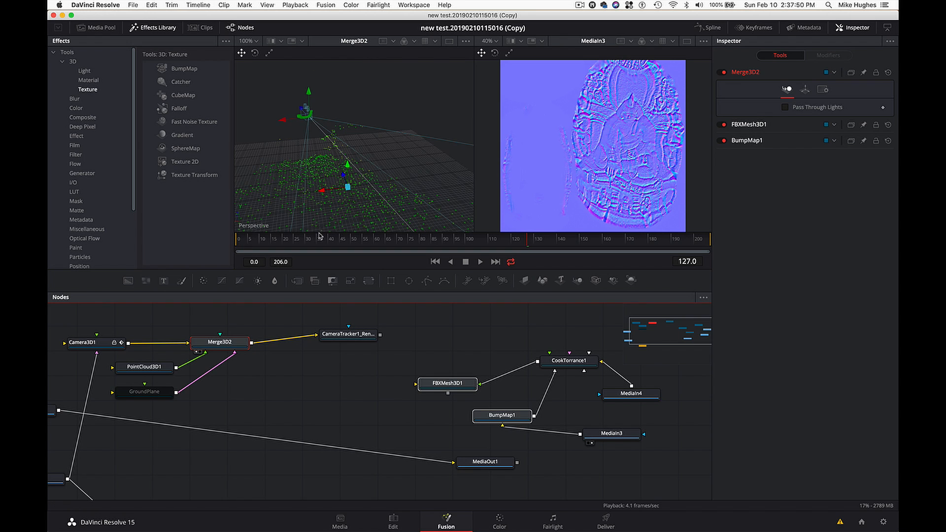
{"action": "scroll", "coordinate": [317, 184], "scroll_direction": "down", "scroll_amount": 10}
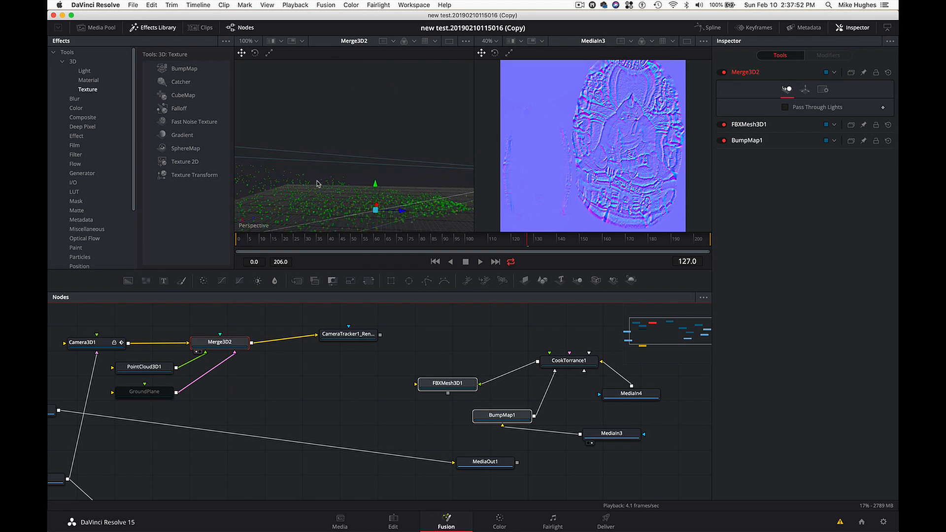
{"action": "scroll", "coordinate": [400, 161], "scroll_direction": "down", "scroll_amount": 5}
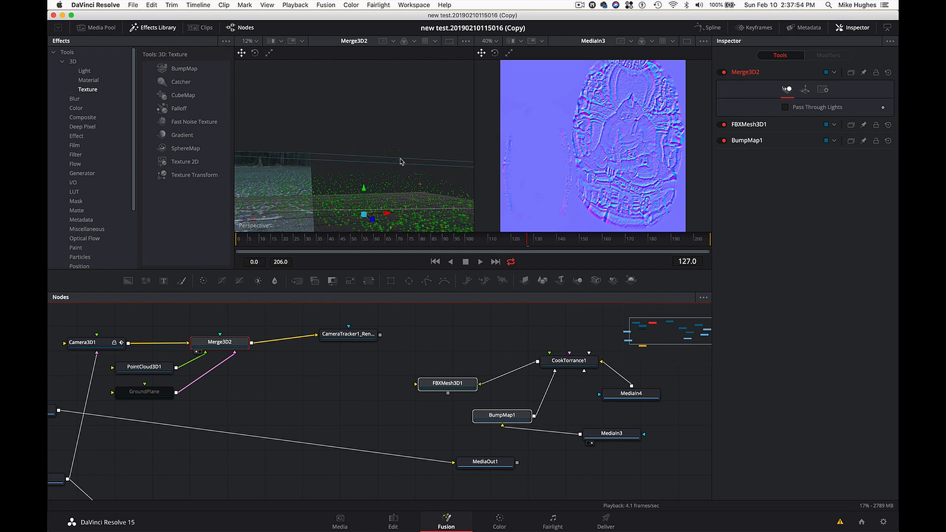
- Show CameraTracker1_Renderer in the second viewer and connect the FBXMesh3D1 output to Merge3D2
{"action": "left_click", "coordinate": [363, 338]}
{"action": "key", "text": "2"}
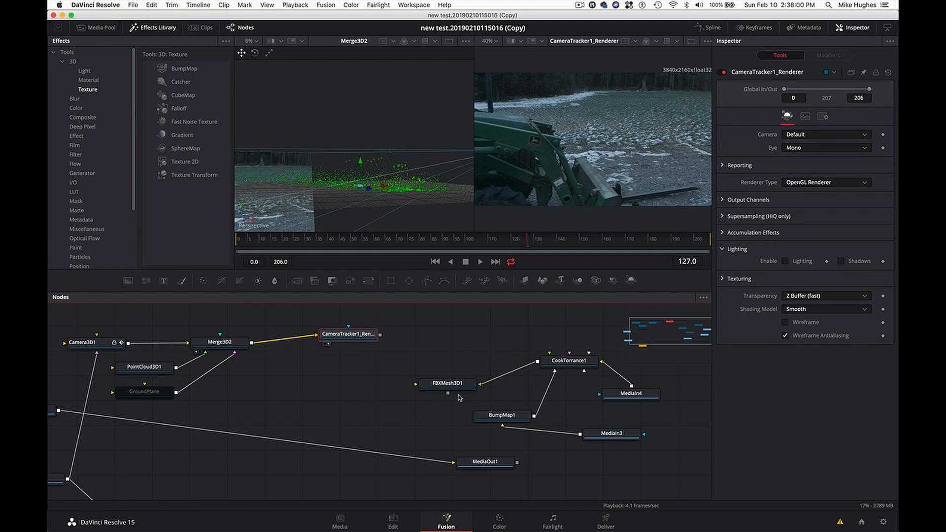
{"action": "left_click_drag", "start_coordinate": [448, 394], "coordinate": [230, 347]}
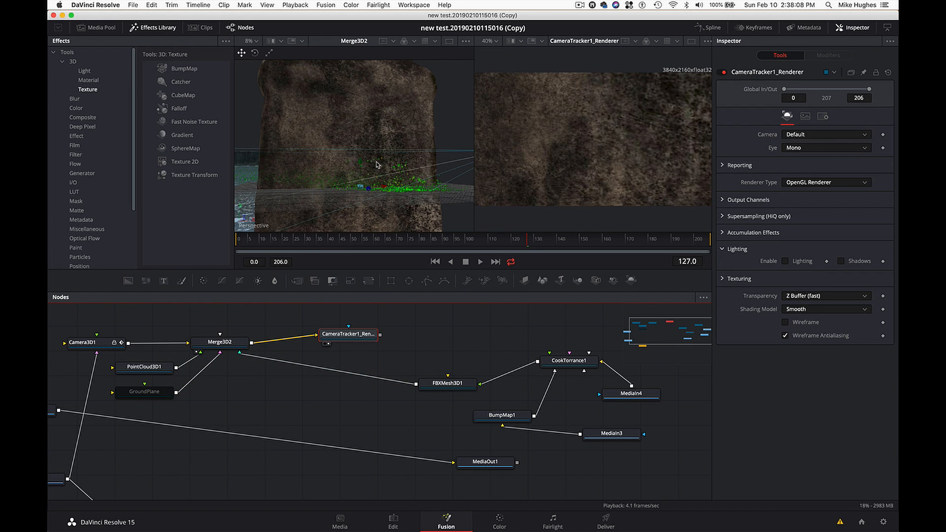
{"action": "scroll", "coordinate": [375, 166], "scroll_direction": "down", "scroll_amount": 5}
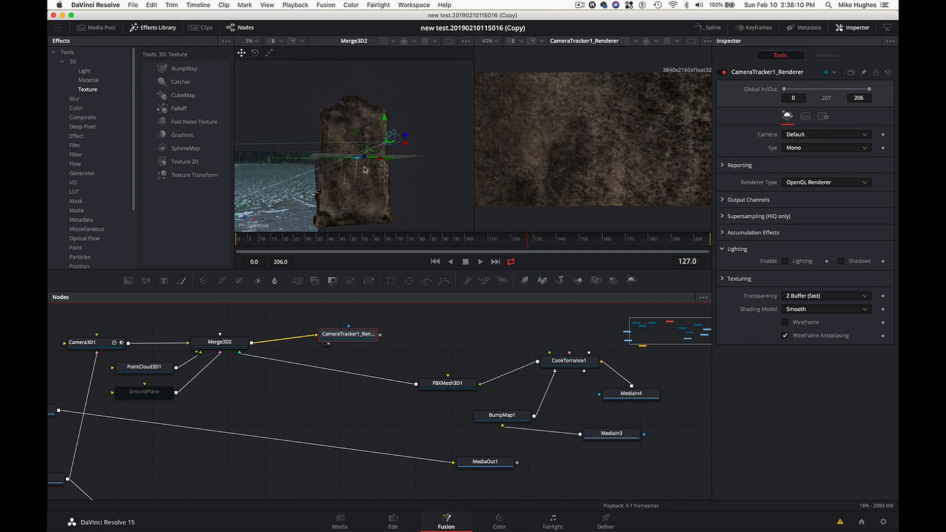
{"action": "left_click_drag", "start_coordinate": [365, 169], "coordinate": [536, 169]}
{"action": "scroll", "coordinate": [436, 180], "scroll_direction": "right", "scroll_amount": 10}
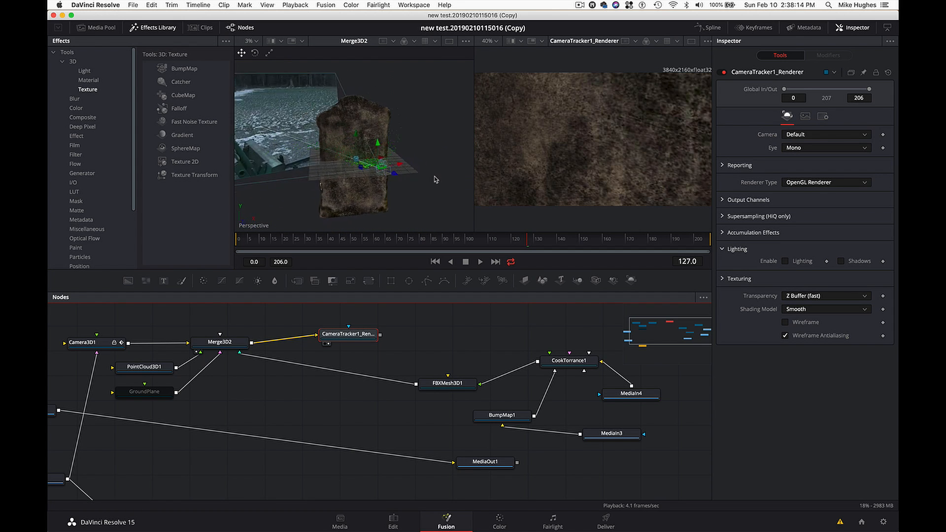
{"action": "scroll", "coordinate": [437, 180], "scroll_direction": "down", "scroll_amount": 5}
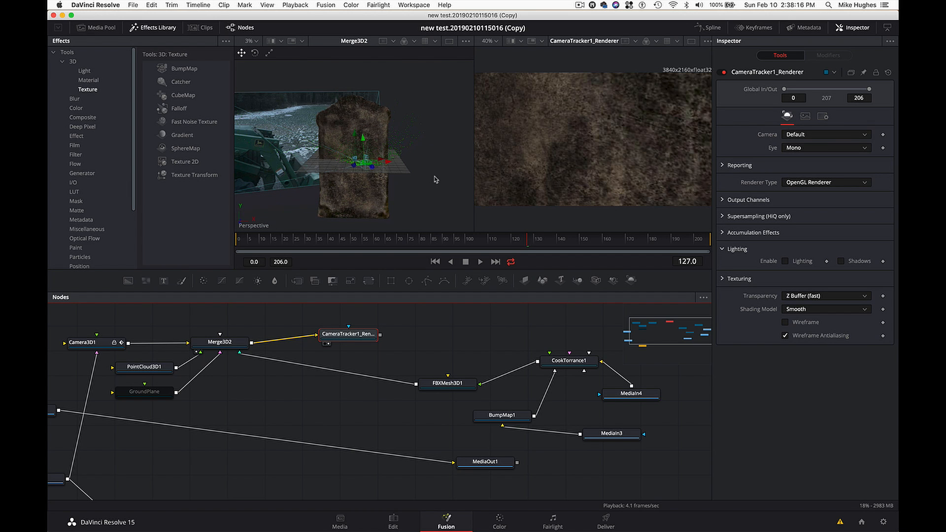
- Insert a Transform 3D node between FBXMesh3D1 and Merge3D2, and move BumpMap1 closer to CookTorrance1
{"action": "left_click_drag", "start_coordinate": [447, 386], "coordinate": [462, 388]}
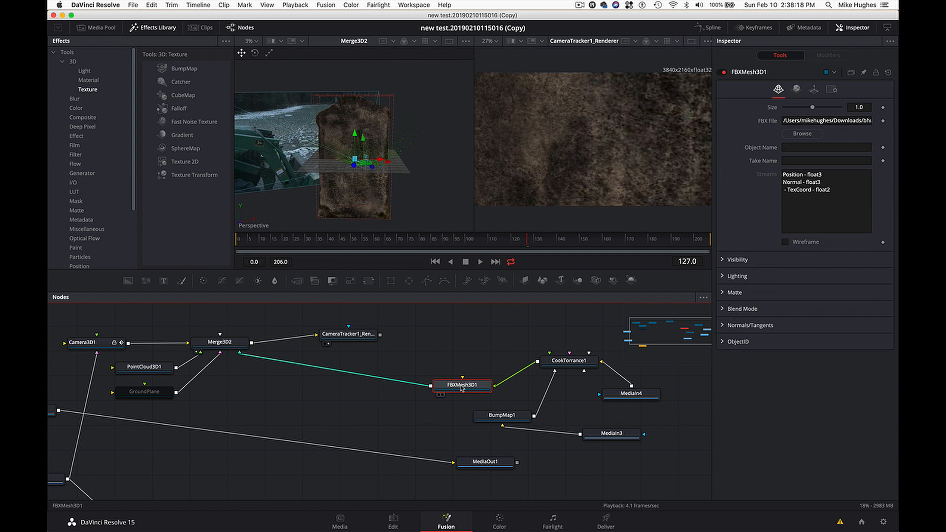
{"action": "key", "text": "shift+space"}
{"action": "type", "text": "trans"}
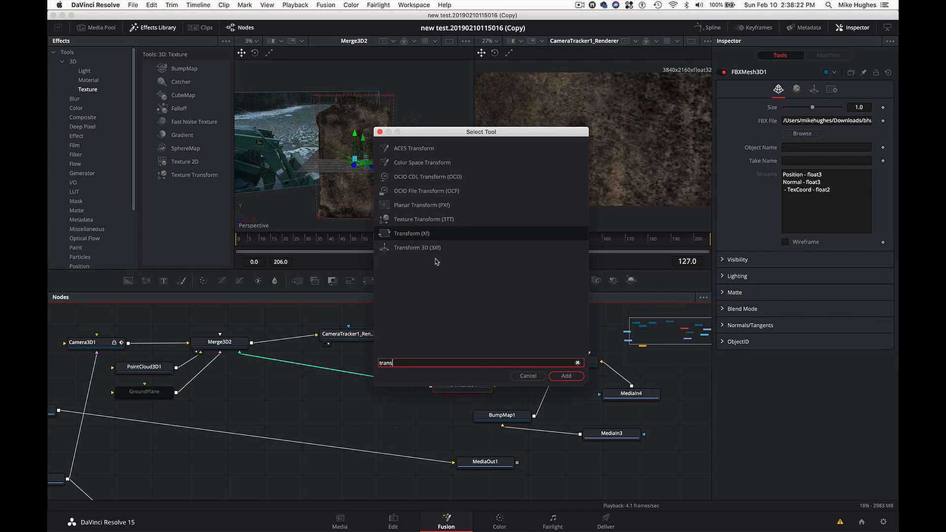
{"action": "left_click", "coordinate": [435, 250]}
{"action": "left_click", "coordinate": [565, 376]}
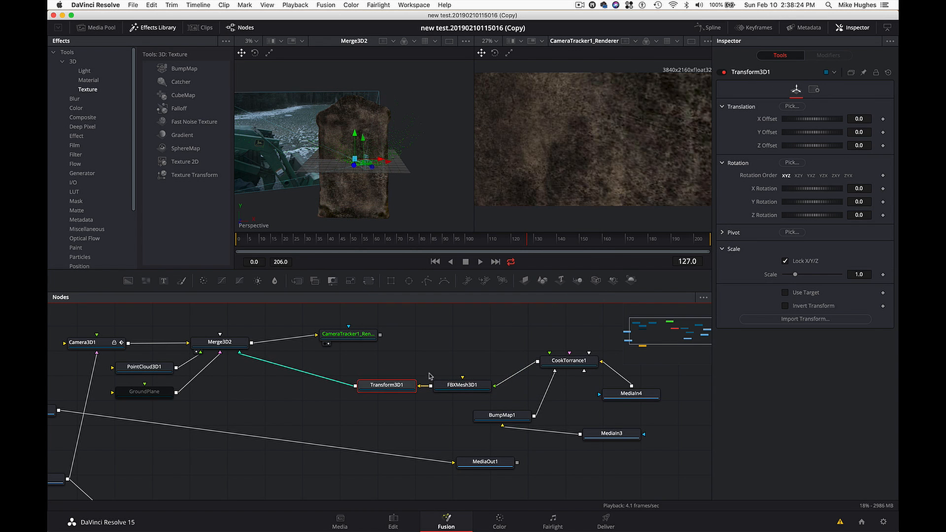
{"action": "left_click_drag", "start_coordinate": [387, 386], "coordinate": [382, 387]}
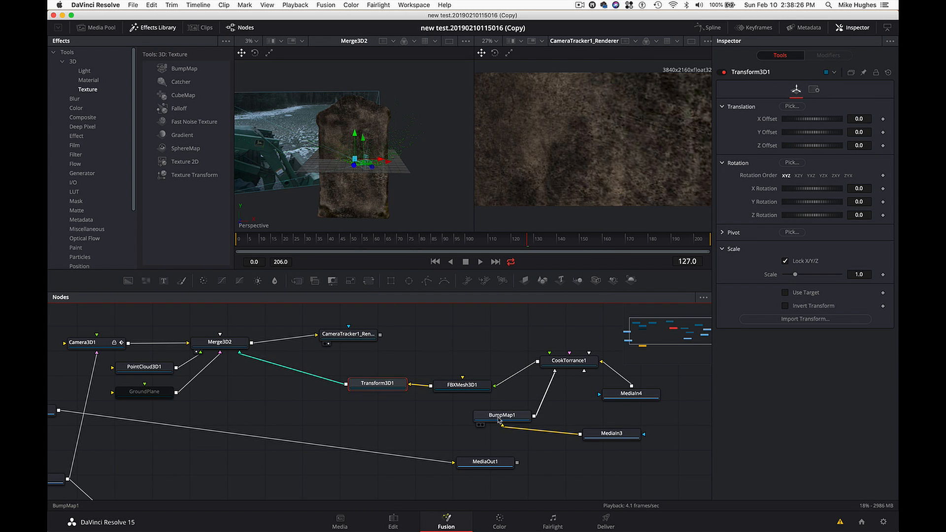
{"action": "left_click_drag", "start_coordinate": [501, 420], "coordinate": [535, 404]}
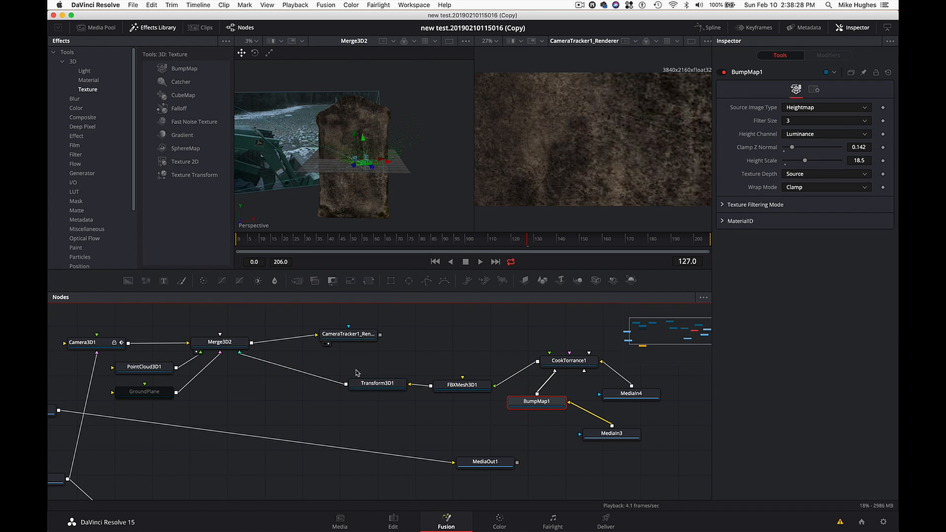
- In Transform3D1, set the statue's Y Rotation to 180 and its Scale to 0.119
{"action": "left_click", "coordinate": [370, 385]}
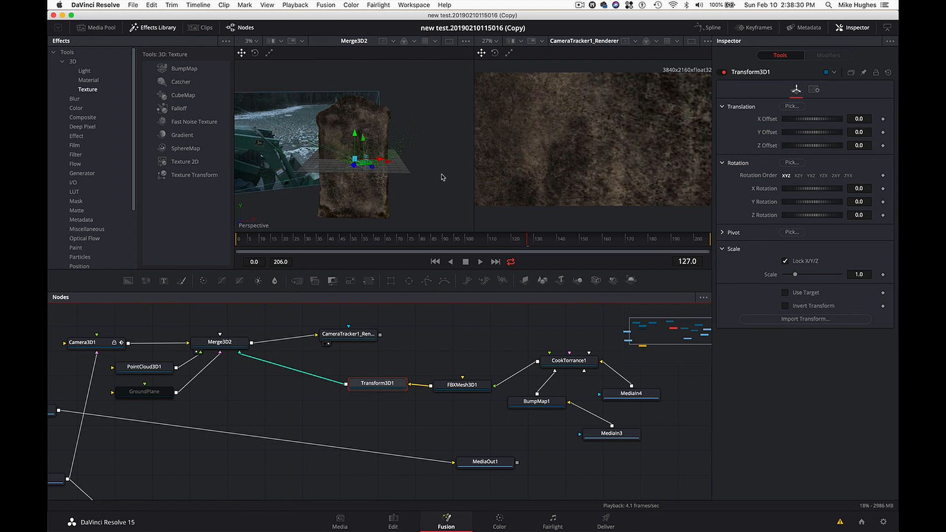
{"action": "scroll", "coordinate": [416, 201], "scroll_direction": "up", "scroll_amount": 5}
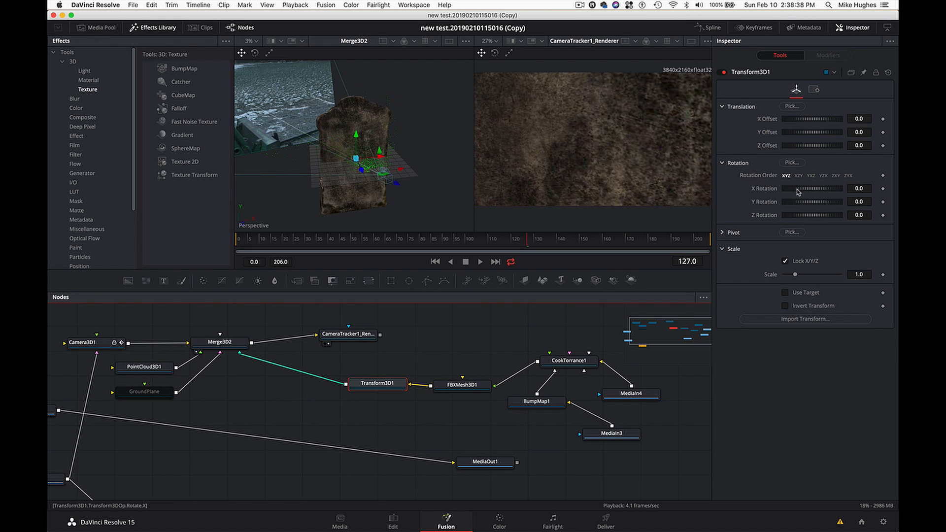
{"action": "left_click", "coordinate": [855, 201]}
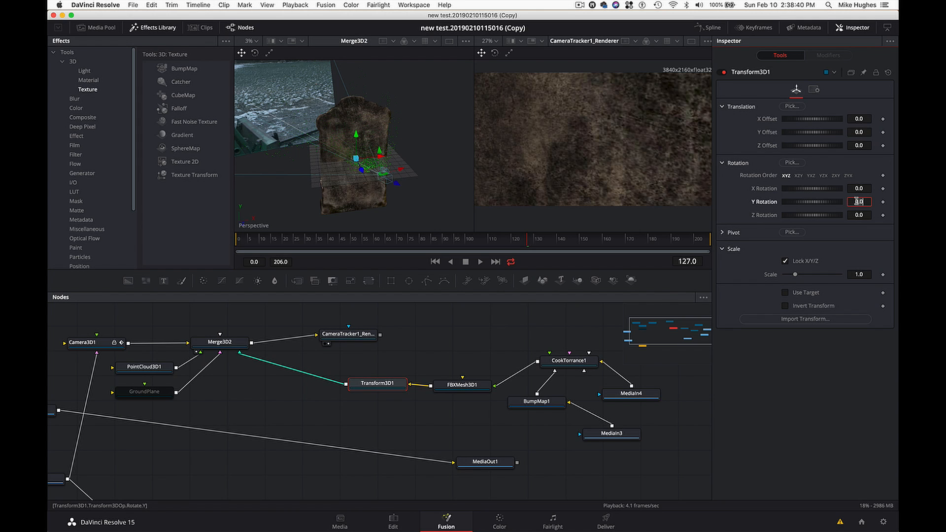
{"action": "type", "text": "180"}
{"action": "key", "text": "Tab"}
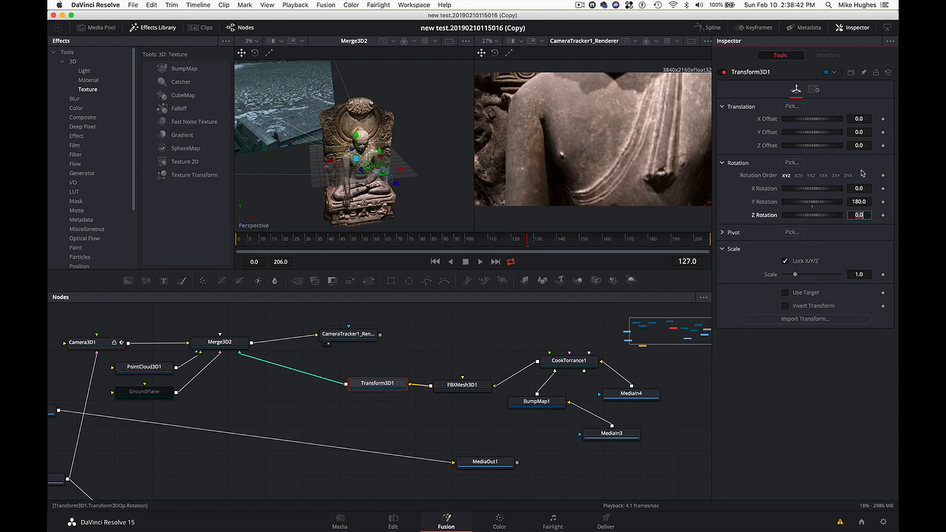
{"action": "left_click_drag", "start_coordinate": [795, 274], "coordinate": [785, 278]}
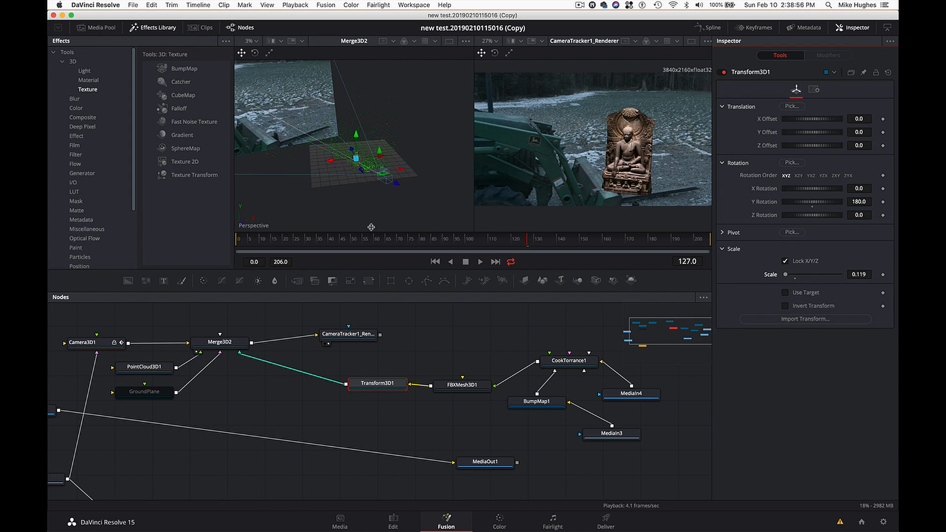
- Expand Transform3D1's Pivot settings and set the Y Pivot to 1.826 to raise the statue
{"action": "left_click_drag", "start_coordinate": [365, 185], "coordinate": [363, 177]}
{"action": "scroll", "coordinate": [356, 174], "scroll_direction": "up", "scroll_amount": 6}
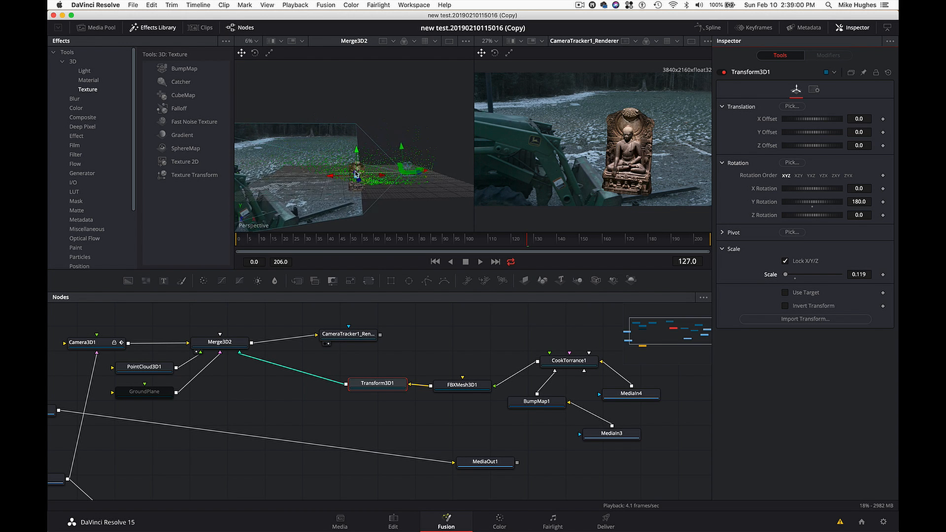
{"action": "left_click_drag", "start_coordinate": [358, 202], "coordinate": [355, 202]}
{"action": "left_click", "coordinate": [355, 202]}
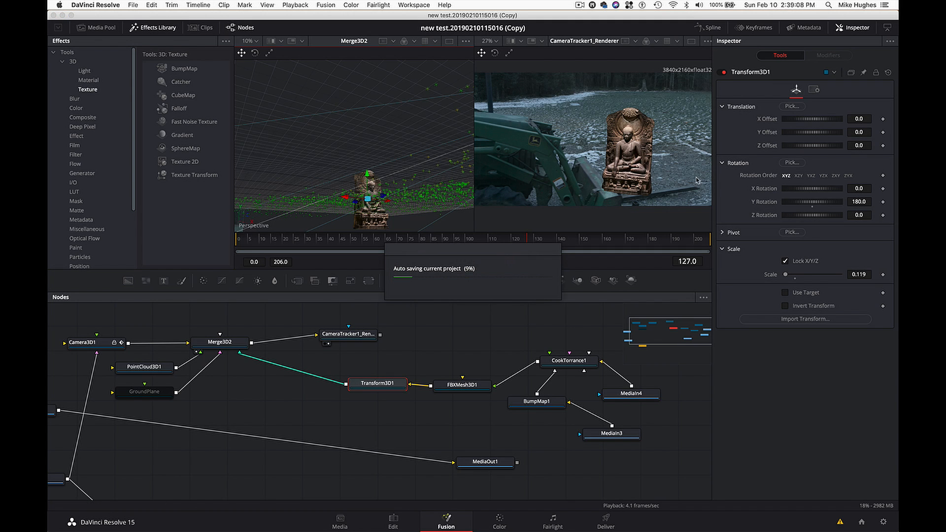
{"action": "left_click", "coordinate": [723, 233]}
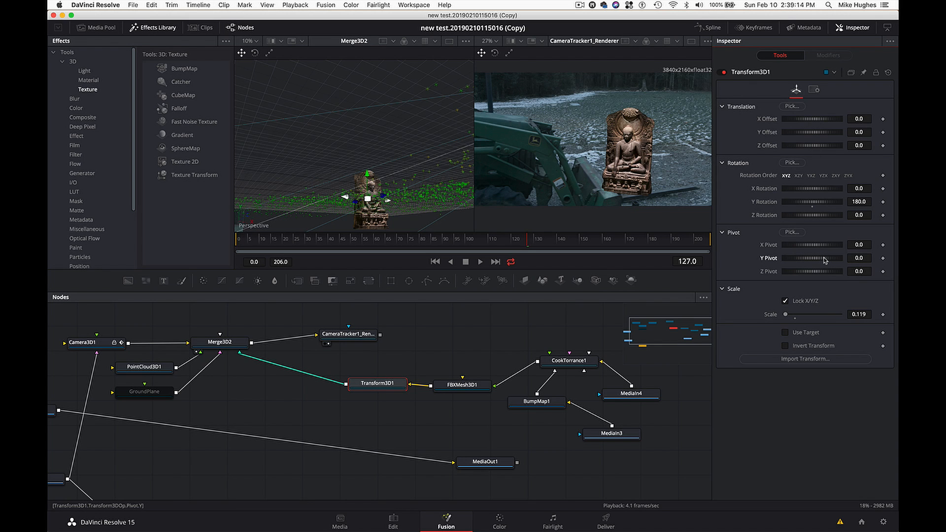
{"action": "left_click_drag", "start_coordinate": [825, 261], "coordinate": [854, 250]}
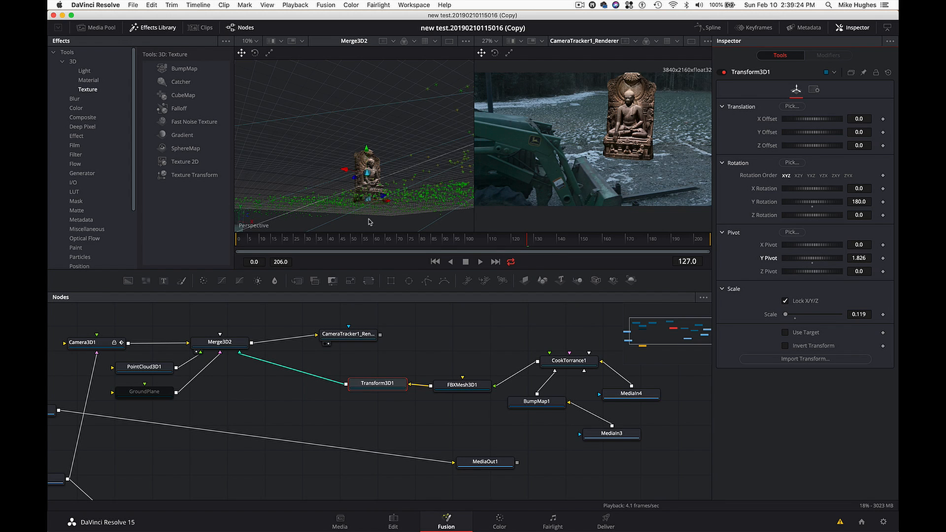
- Check the statue's base against the point cloud from the side and set Transform3D1's Y Pivot to 2.087
{"action": "scroll", "coordinate": [368, 216], "scroll_direction": "left", "scroll_amount": 10}
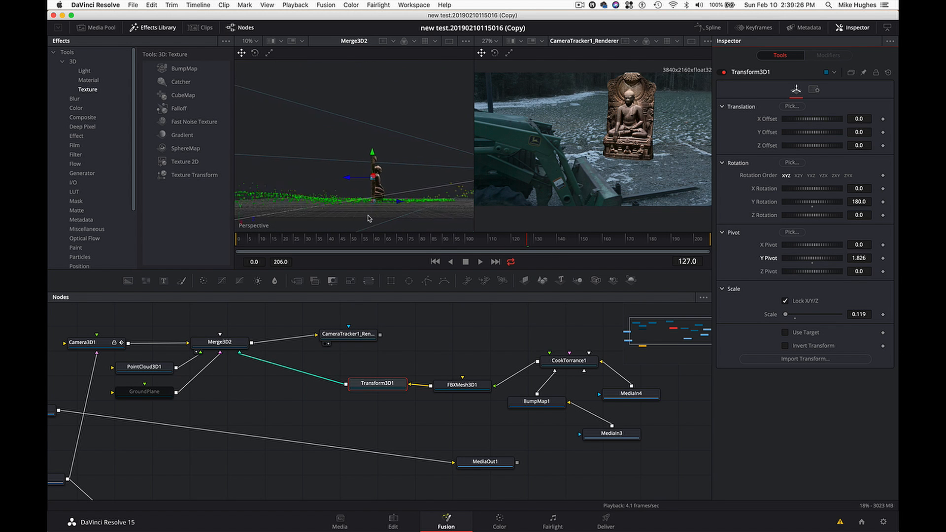
{"action": "scroll", "coordinate": [368, 218], "scroll_direction": "up", "scroll_amount": 5}
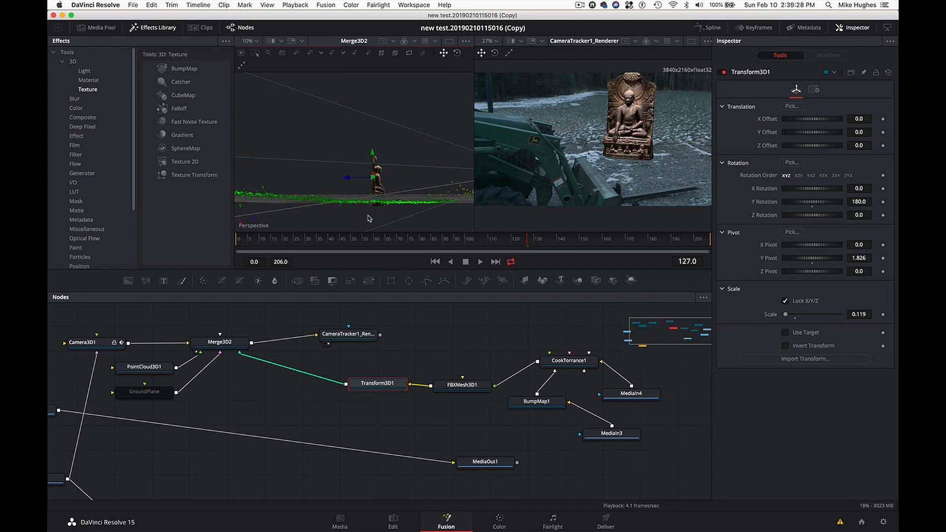
{"action": "scroll", "coordinate": [369, 218], "scroll_direction": "up", "scroll_amount": 8}
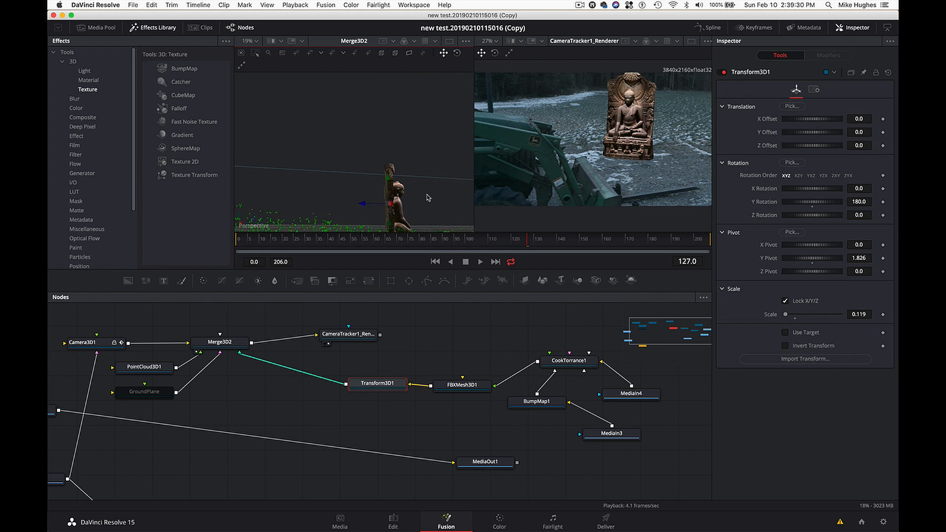
{"action": "scroll", "coordinate": [428, 197], "scroll_direction": "down", "scroll_amount": 6}
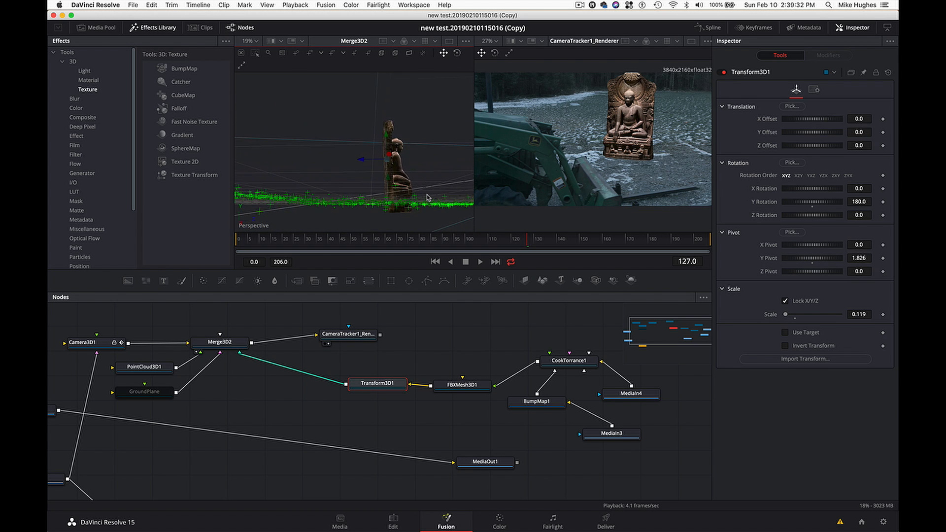
{"action": "scroll", "coordinate": [428, 198], "scroll_direction": "right", "scroll_amount": 4}
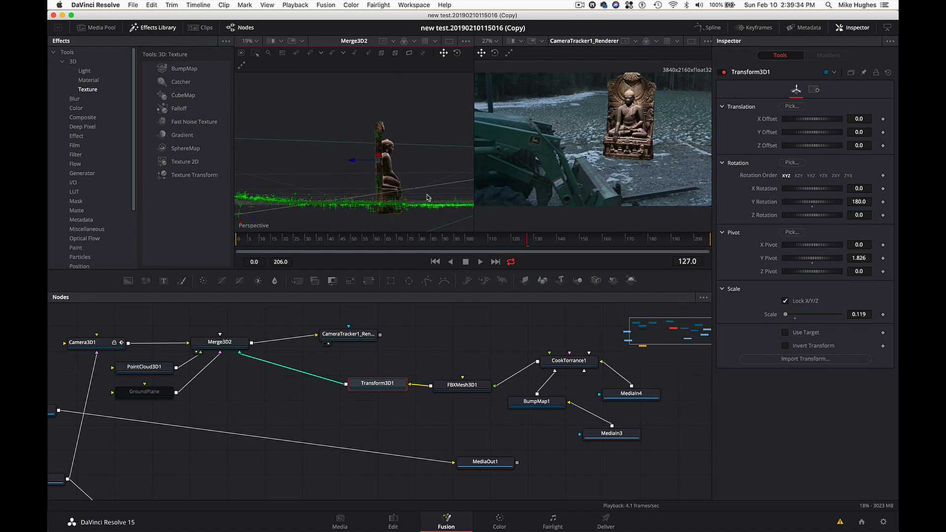
{"action": "scroll", "coordinate": [427, 198], "scroll_direction": "right", "scroll_amount": 2}
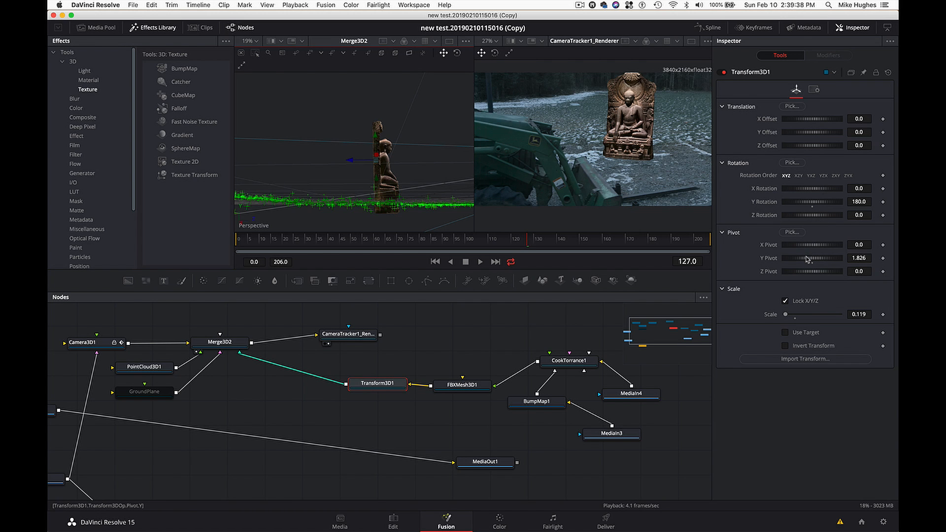
{"action": "left_click_drag", "start_coordinate": [809, 260], "coordinate": [812, 259]}
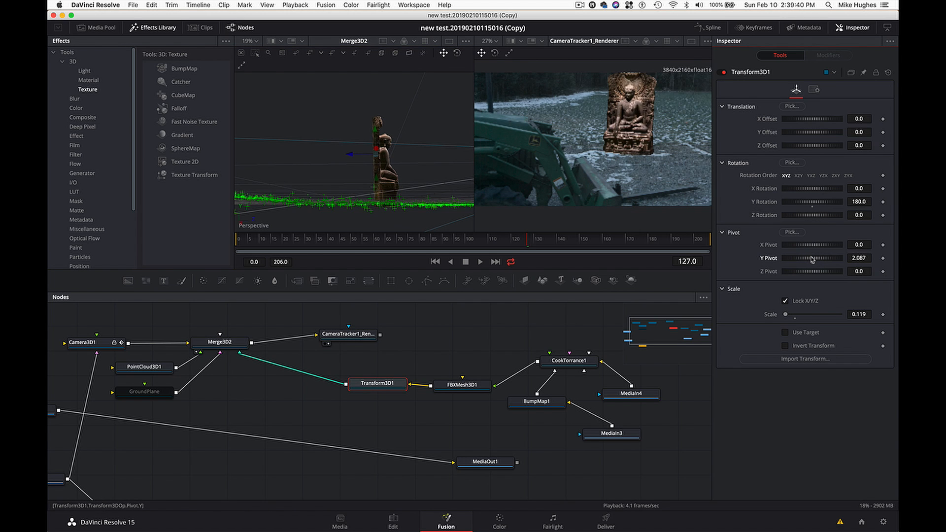
- Set Transform3D1's Y Rotation to 167 to turn the Buddha statue slightly toward the camera
{"action": "scroll", "coordinate": [427, 219], "scroll_direction": "up", "scroll_amount": 4}
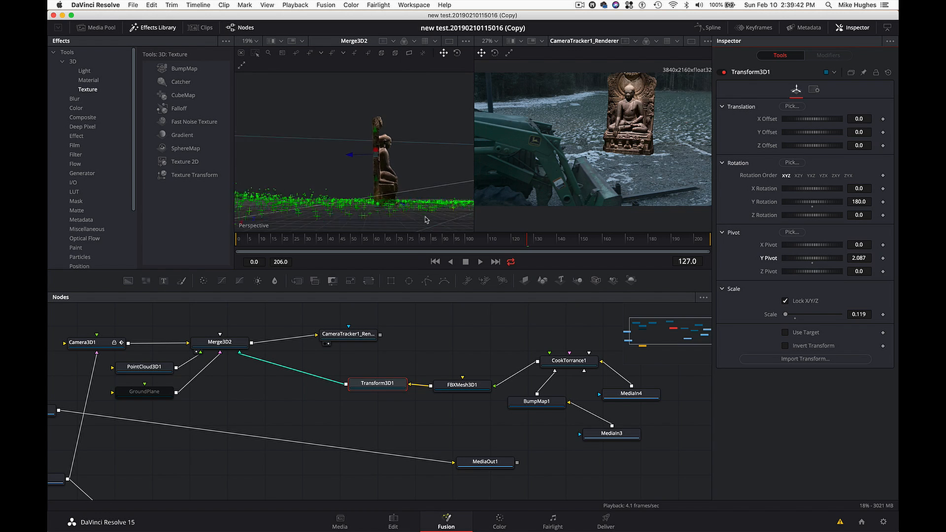
{"action": "scroll", "coordinate": [426, 220], "scroll_direction": "down", "scroll_amount": 2}
{"action": "left_click", "coordinate": [389, 381]}
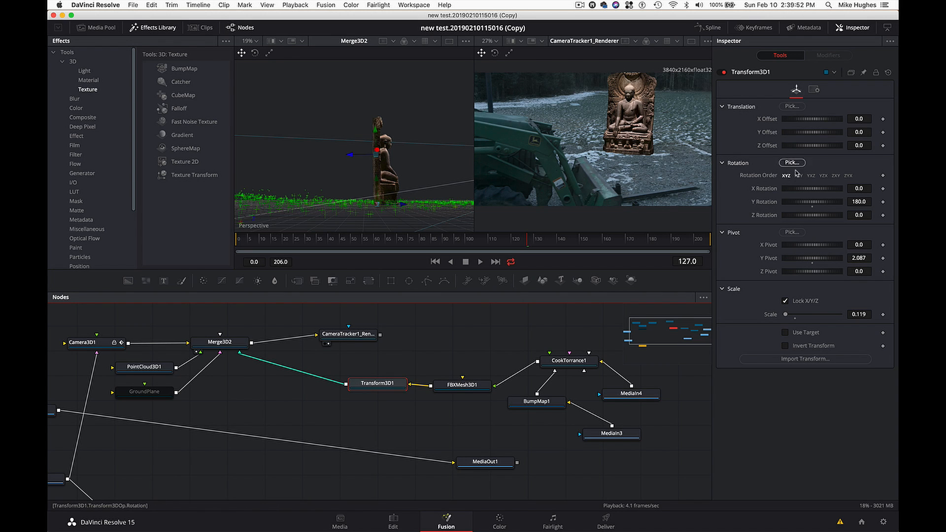
{"action": "left_click_drag", "start_coordinate": [811, 202], "coordinate": [810, 204]}
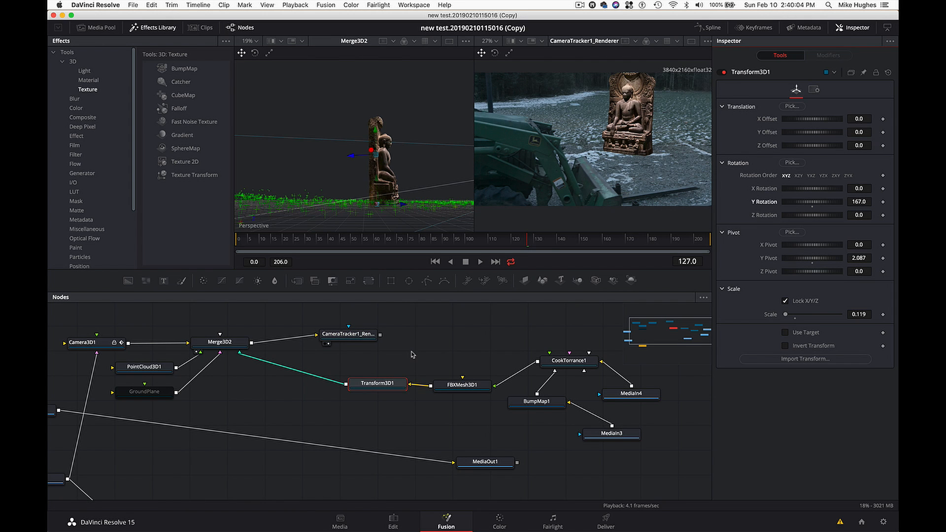
- Play back parts of the composition to check how the statue stays locked to the ground
{"action": "left_click_drag", "start_coordinate": [395, 242], "coordinate": [367, 243]}
{"action": "key", "text": "space"}
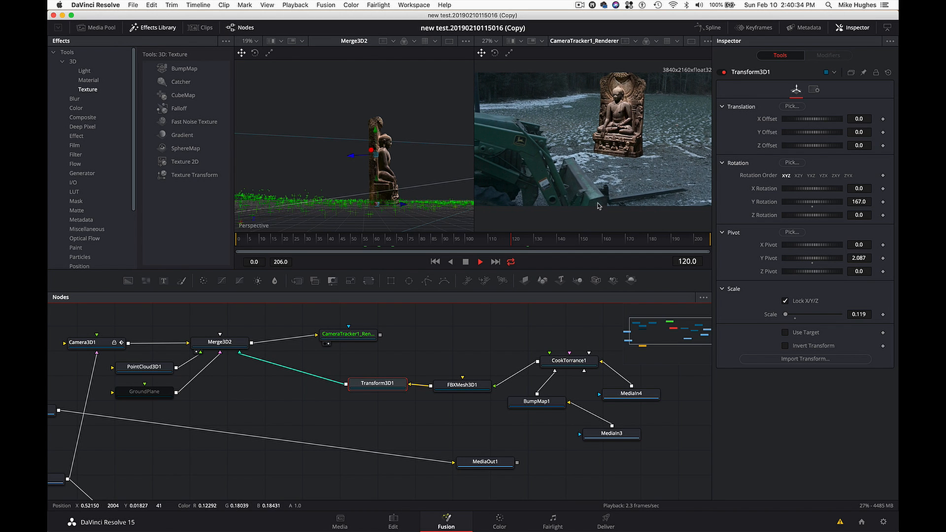
{"action": "left_click", "coordinate": [615, 239]}
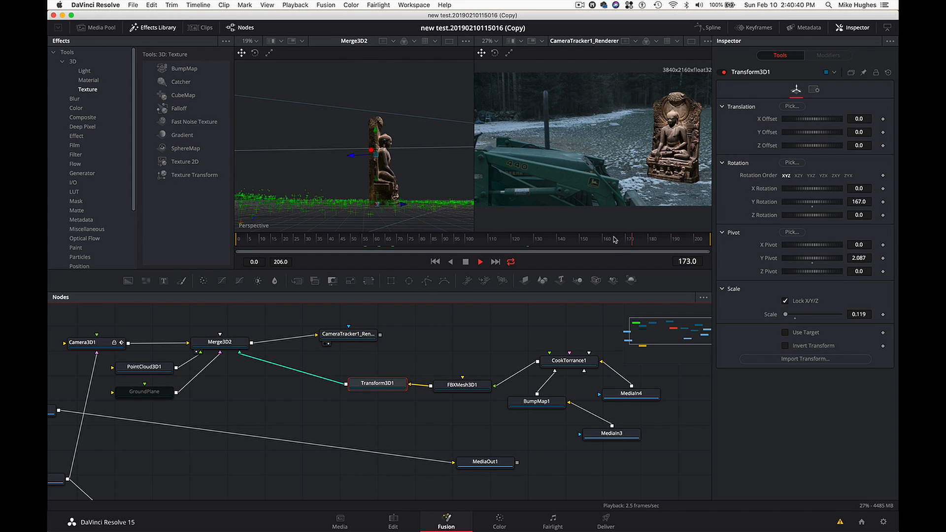
{"action": "key", "text": "space"}
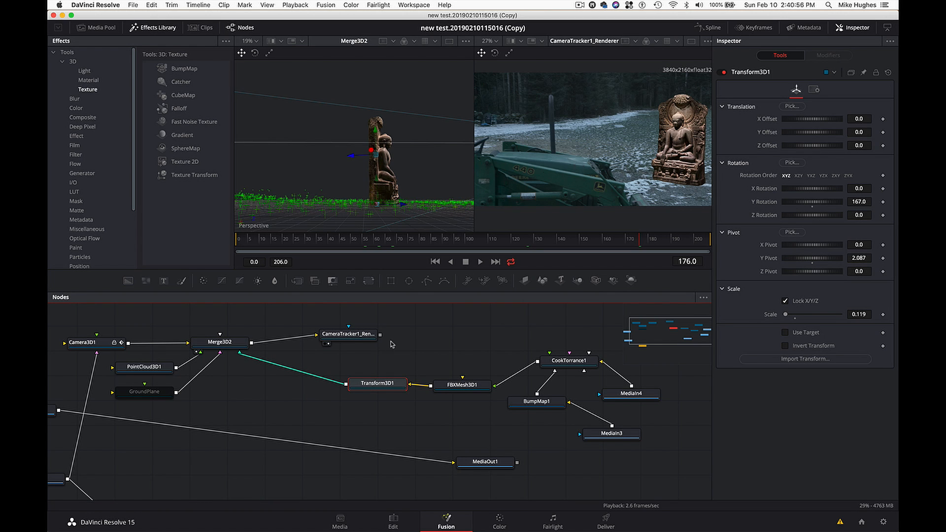
- Add a Color Corrector node beside the CameraTracker1 renderer without connecting it
{"action": "mouse_move", "coordinate": [365, 336]}
{"action": "left_mouse_down"}
{"action": "mouse_move", "coordinate": [412, 333]}
{"action": "mouse_move", "coordinate": [366, 333]}
{"action": "left_mouse_up"}
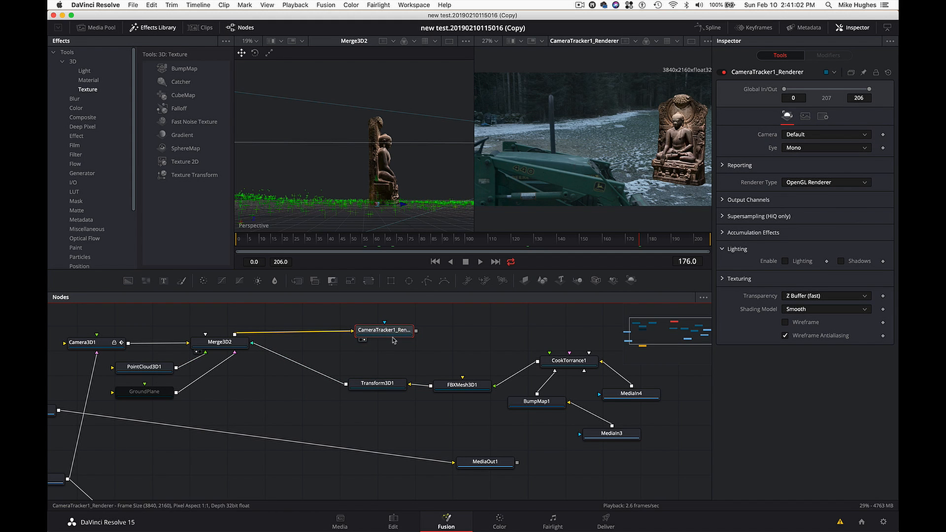
{"action": "left_click", "coordinate": [448, 338]}
{"action": "key", "text": "shift+space"}
{"action": "type", "text": "Transform 3D"}
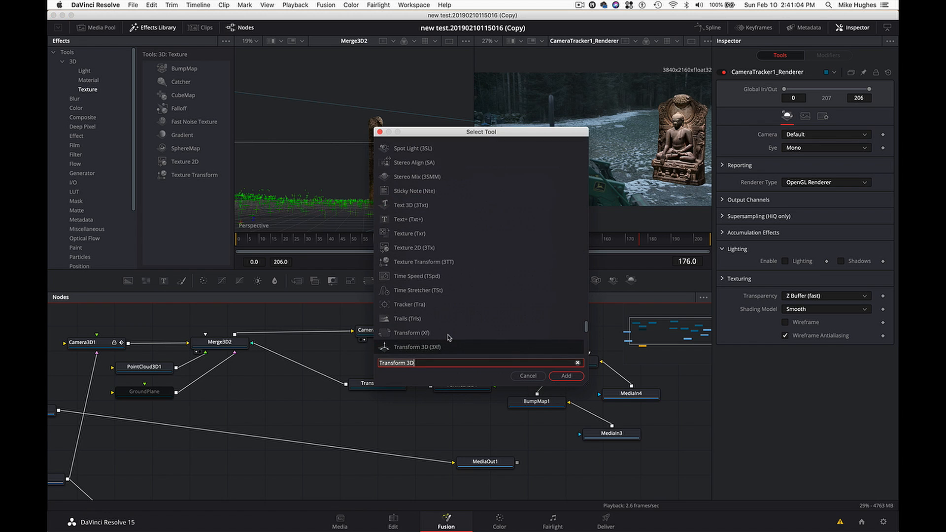
{"action": "key", "text": "super+a"}
{"action": "type", "text": "color"}
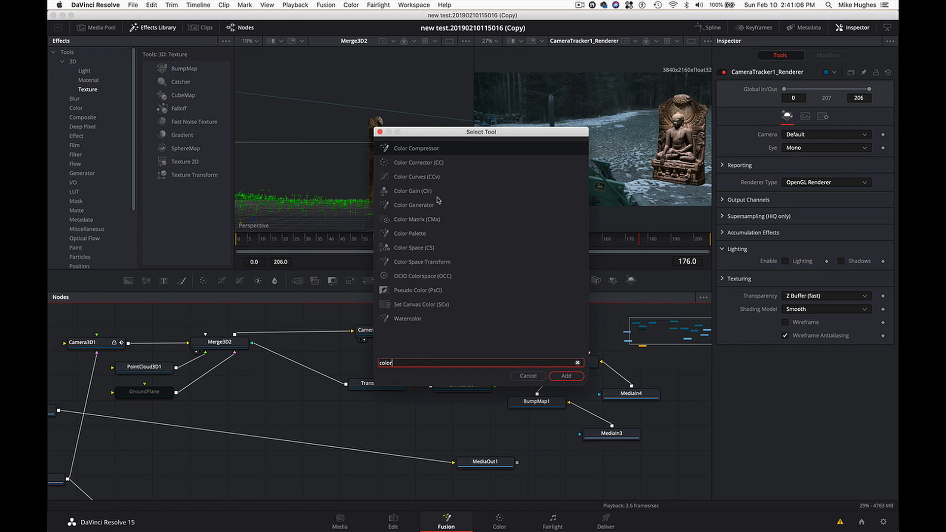
{"action": "left_click", "coordinate": [446, 162]}
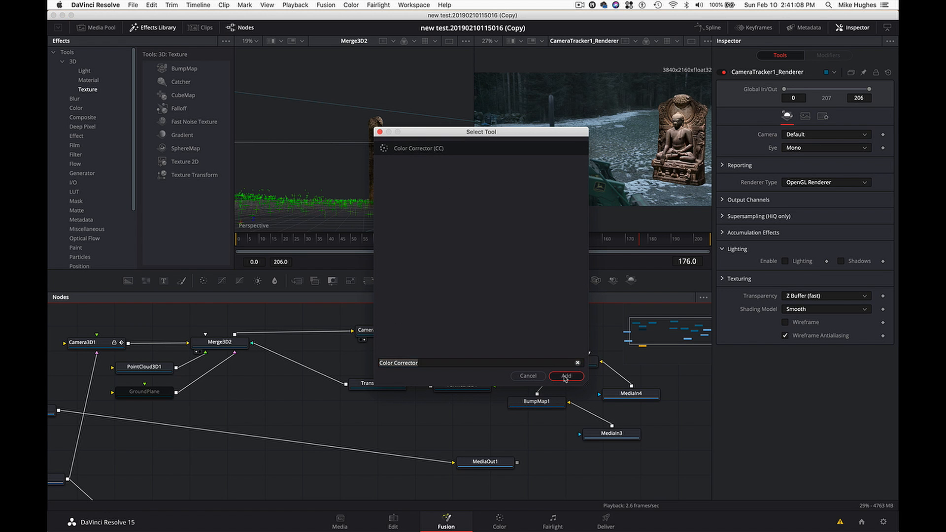
{"action": "left_click", "coordinate": [566, 376]}
{"action": "left_click_drag", "start_coordinate": [429, 340], "coordinate": [465, 340]}
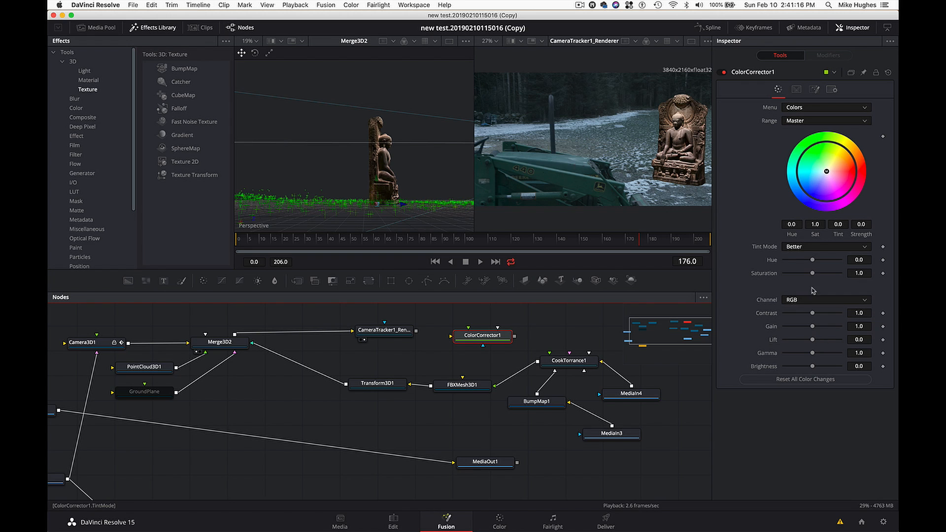
- Look through the curve types on the Color page, including Hue Vs Lum, and return to the Fusion page
{"action": "left_click", "coordinate": [501, 521]}
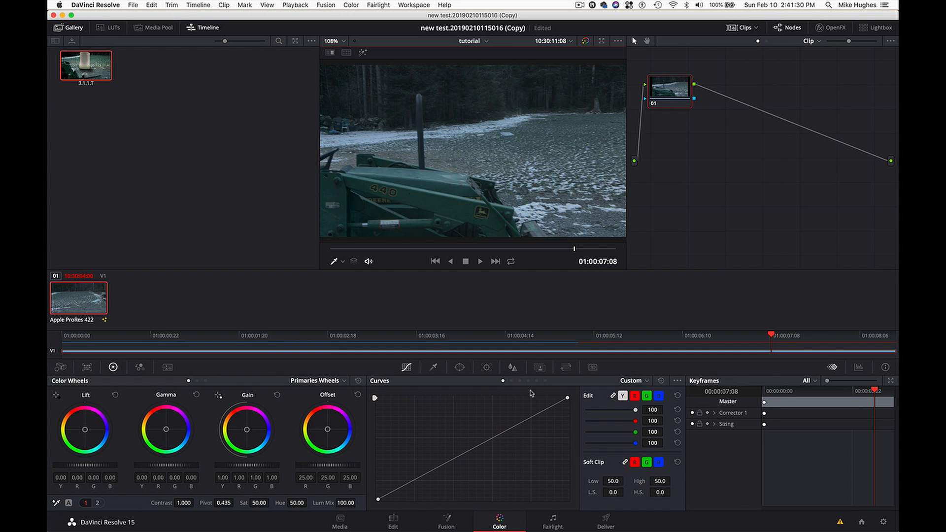
{"action": "left_click", "coordinate": [529, 380]}
{"action": "left_click", "coordinate": [650, 385]}
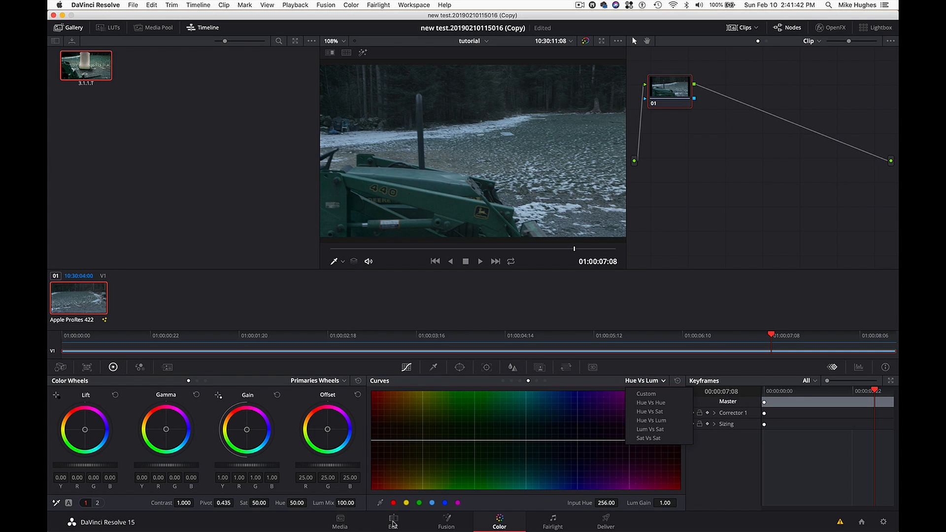
{"action": "left_click", "coordinate": [393, 524]}
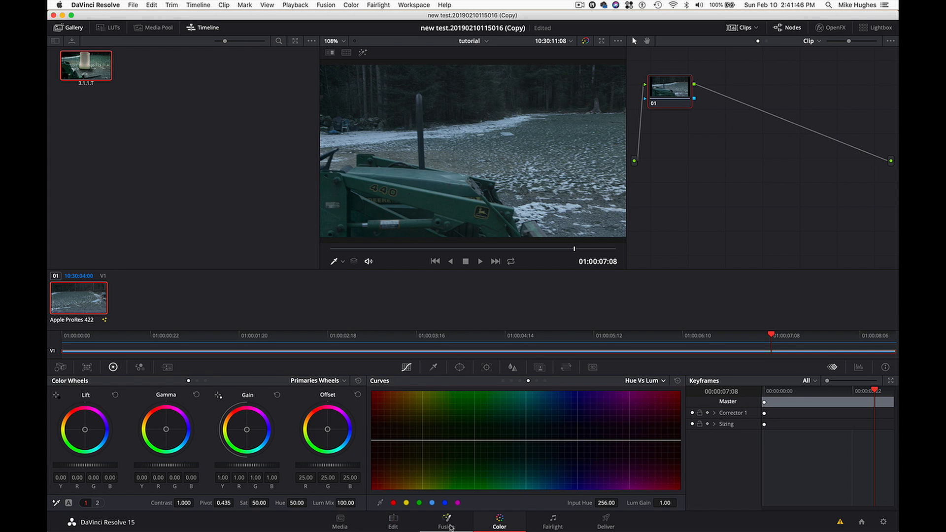
{"action": "left_click", "coordinate": [449, 525]}
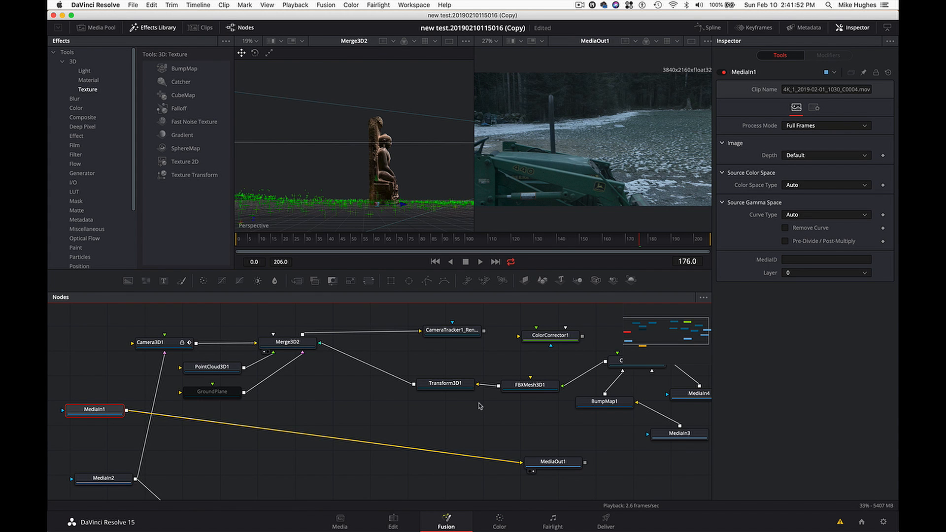
- Go to frame 120 and show the CameraTracker1 renderer in the second viewer
{"action": "left_click_drag", "start_coordinate": [565, 242], "coordinate": [513, 248]}
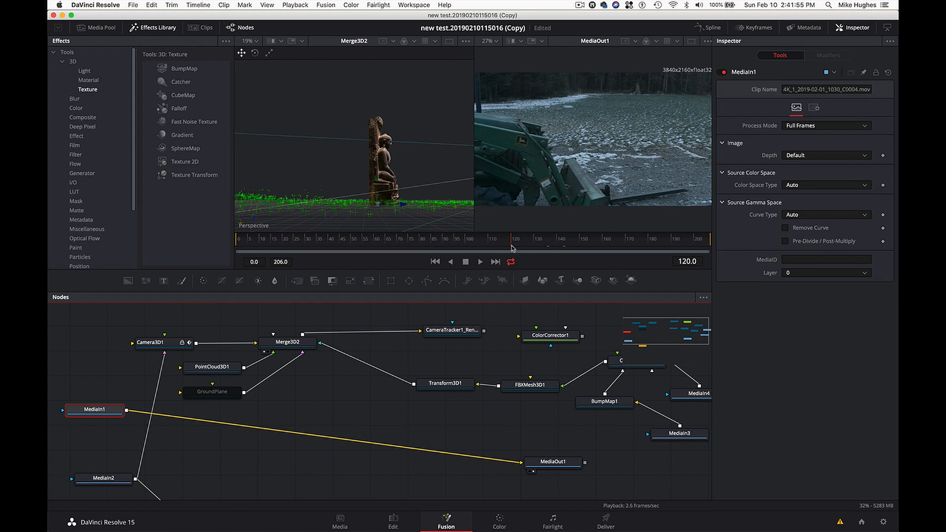
{"action": "left_click", "coordinate": [460, 331]}
{"action": "key", "text": "2"}
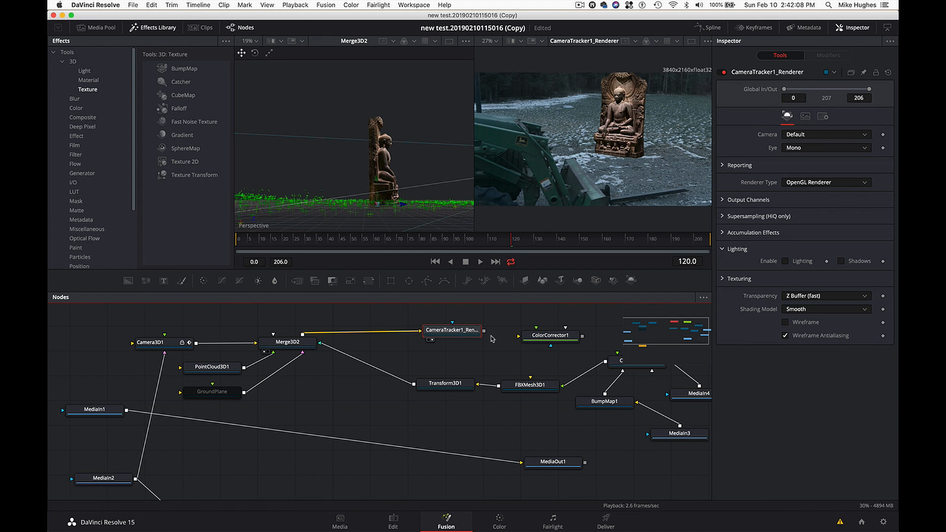
- Detach MediaOut1 from MediaIn1, connect the CameraTracker1 renderer to it, and delete ColorCorrector1
{"action": "scroll", "coordinate": [473, 365], "scroll_direction": "right", "scroll_amount": 5}
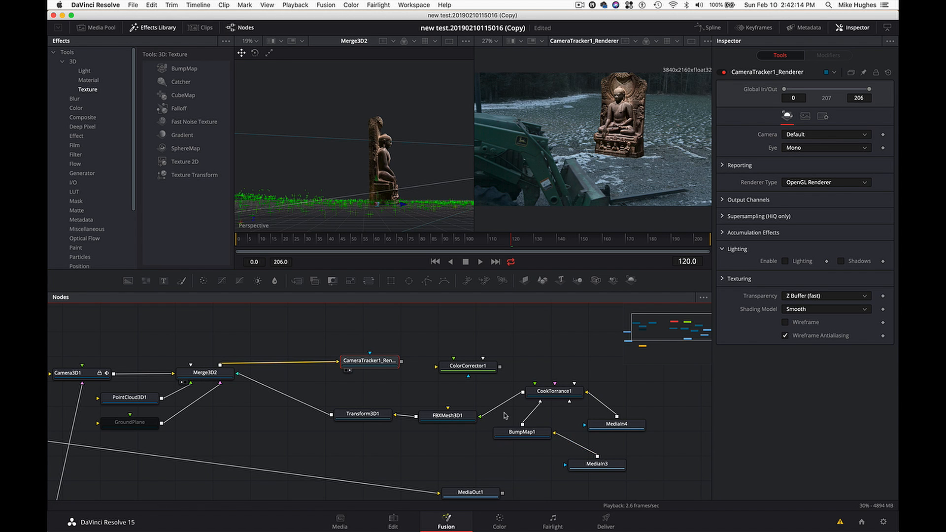
{"action": "scroll", "coordinate": [504, 416], "scroll_direction": "down", "scroll_amount": 3}
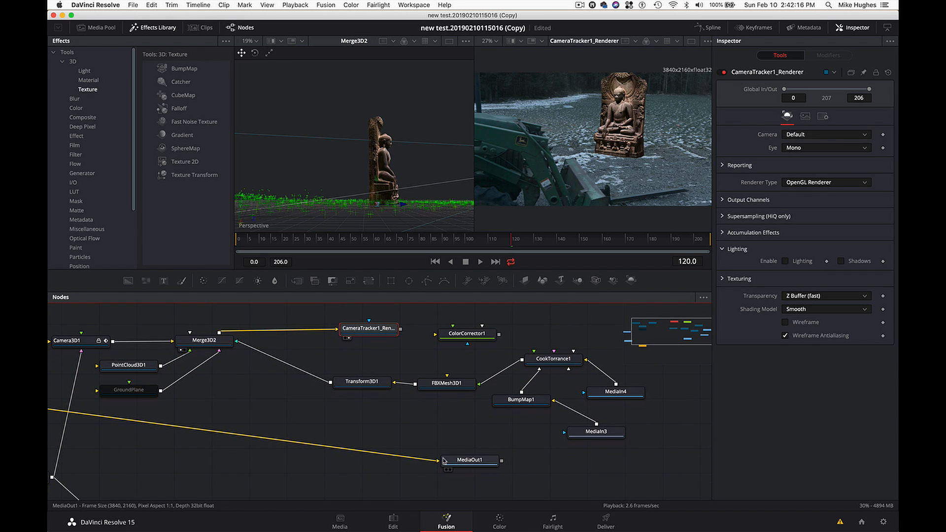
{"action": "left_click_drag", "start_coordinate": [437, 461], "coordinate": [585, 324]}
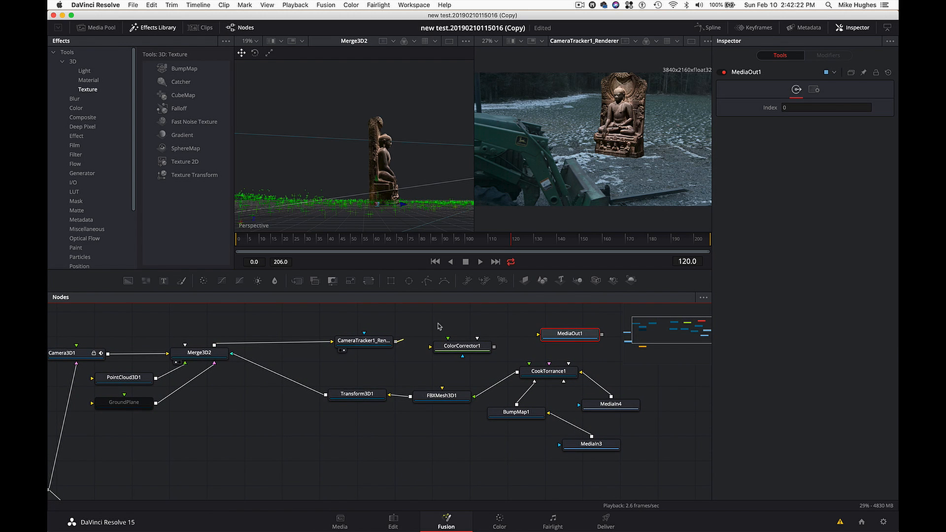
{"action": "left_click_drag", "start_coordinate": [395, 341], "coordinate": [538, 335]}
{"action": "left_click_drag", "start_coordinate": [477, 351], "coordinate": [473, 363]}
{"action": "key", "text": "Delete"}
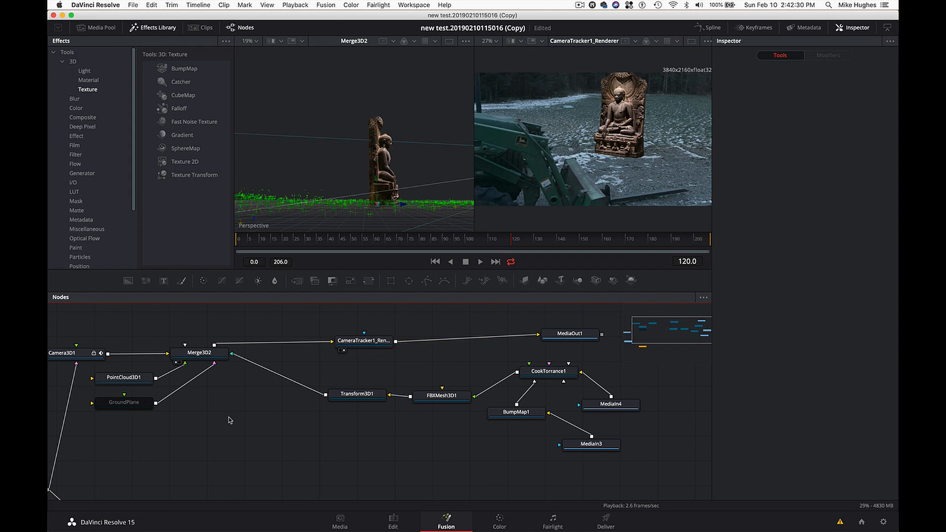
- Disconnect MediaIn2 from Camera3D1's image input so that the background footage is not rendered
{"action": "scroll", "coordinate": [229, 420], "scroll_direction": "up", "scroll_amount": 2}
{"action": "scroll", "coordinate": [230, 420], "scroll_direction": "up", "scroll_amount": 2}
{"action": "scroll", "coordinate": [229, 420], "scroll_direction": "left", "scroll_amount": 10}
{"action": "scroll", "coordinate": [230, 420], "scroll_direction": "down", "scroll_amount": 6}
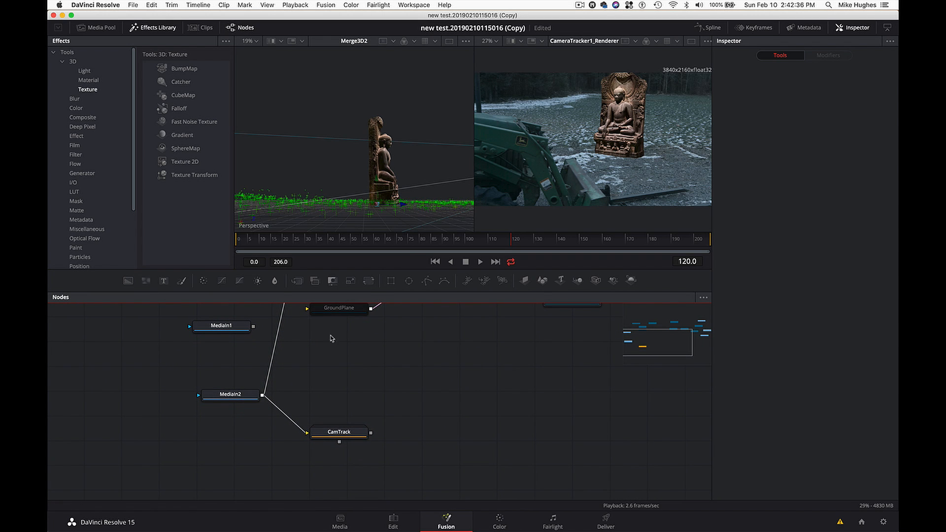
{"action": "scroll", "coordinate": [321, 347], "scroll_direction": "up", "scroll_amount": 10}
{"action": "scroll", "coordinate": [320, 347], "scroll_direction": "up", "scroll_amount": 2}
{"action": "scroll", "coordinate": [320, 346], "scroll_direction": "right", "scroll_amount": 3}
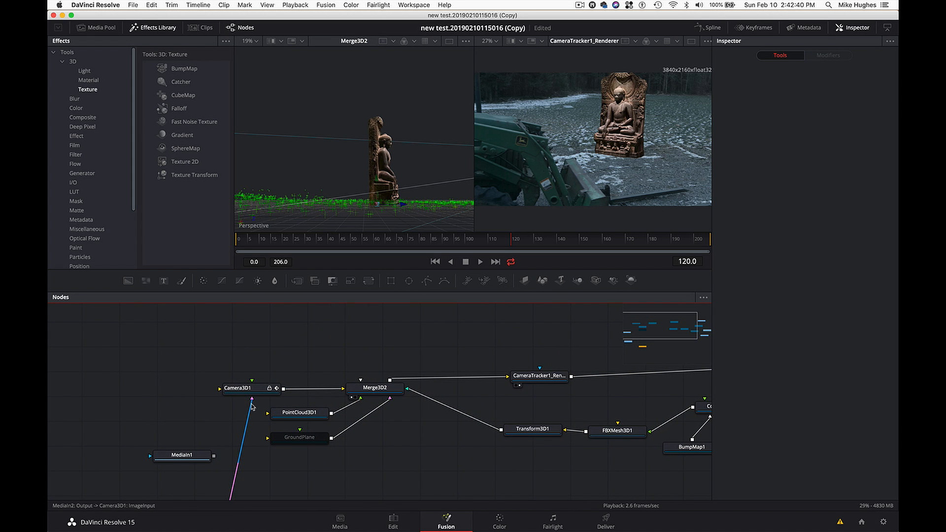
{"action": "scroll", "coordinate": [253, 414], "scroll_direction": "down", "scroll_amount": 7}
{"action": "scroll", "coordinate": [253, 414], "scroll_direction": "left", "scroll_amount": 2}
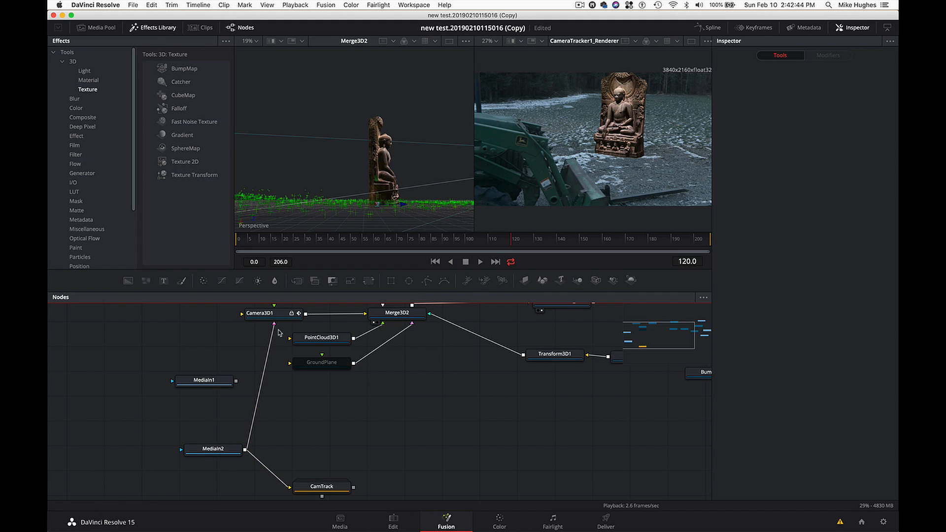
{"action": "left_click_drag", "start_coordinate": [274, 324], "coordinate": [262, 339]}
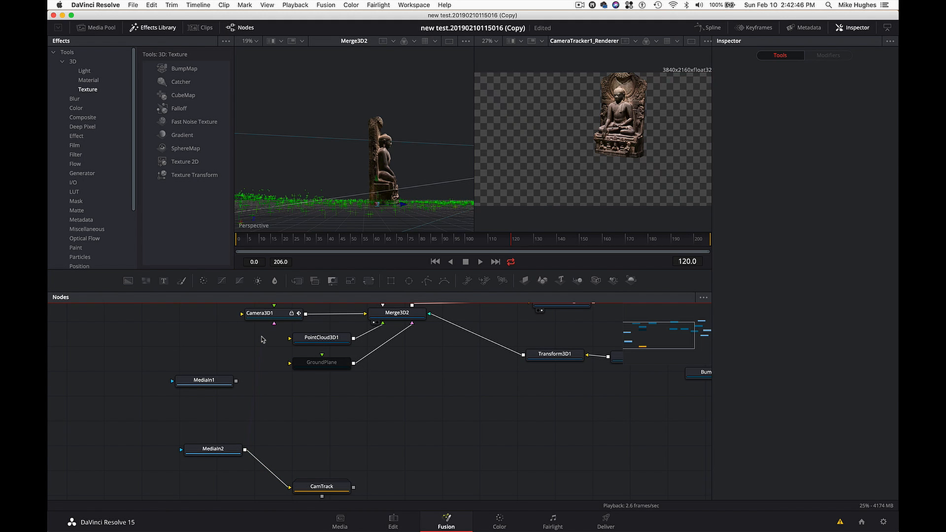
- Scrub the composition to frame 136 to check the statue against the transparent background
{"action": "left_click_drag", "start_coordinate": [414, 240], "coordinate": [549, 249]}
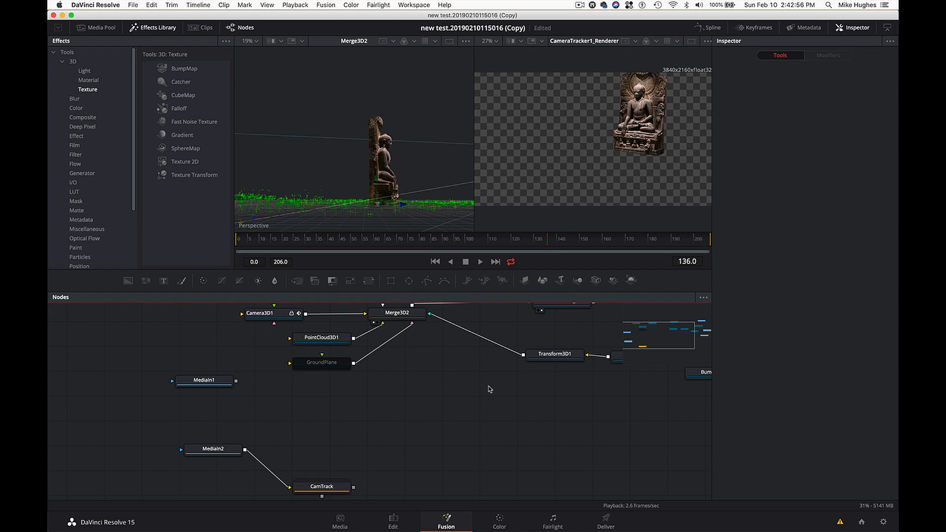
{"action": "scroll", "coordinate": [490, 389], "scroll_direction": "right", "scroll_amount": 5}
{"action": "scroll", "coordinate": [490, 389], "scroll_direction": "up", "scroll_amount": 4}
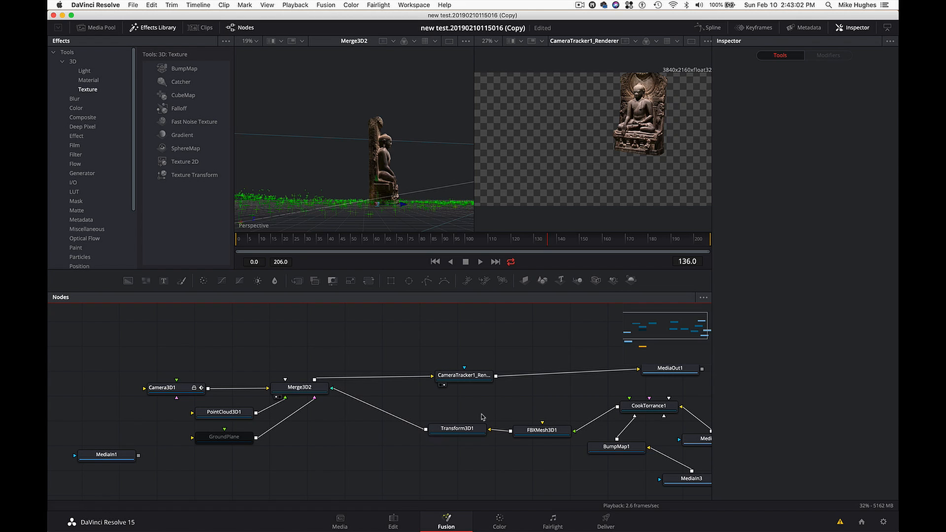
- On the Edit page, scrub the tutorial timeline to 01:00:03:22 and move the statue clip up to Video 2
{"action": "left_click", "coordinate": [394, 521]}
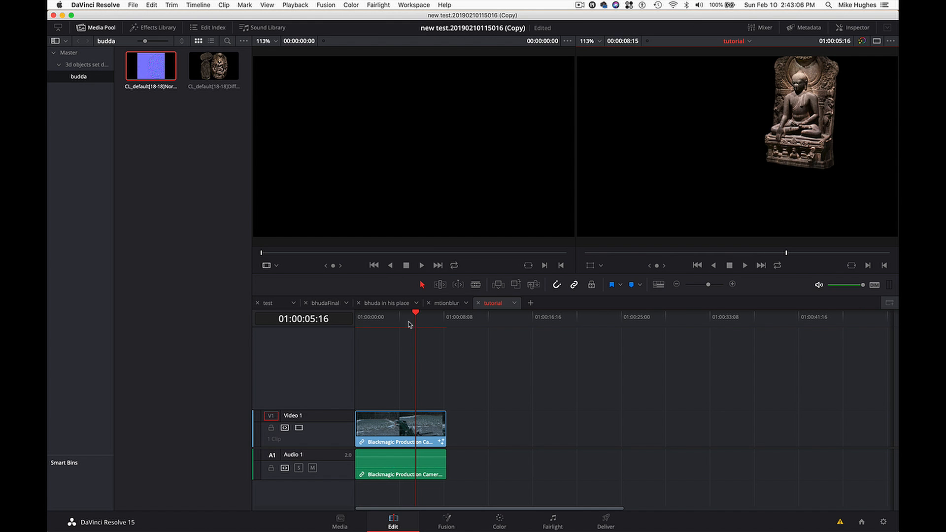
{"action": "left_click_drag", "start_coordinate": [409, 321], "coordinate": [389, 324]}
{"action": "left_click_drag", "start_coordinate": [392, 324], "coordinate": [397, 324]}
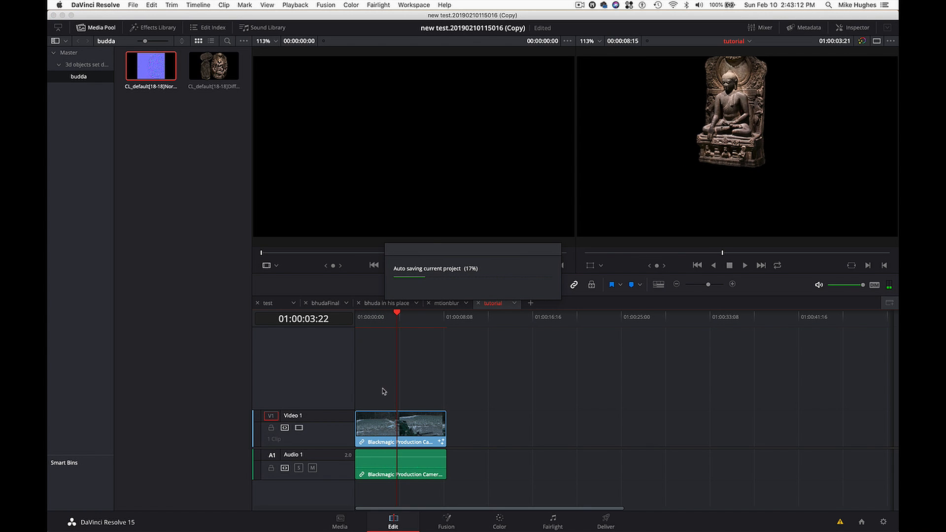
{"action": "left_click_drag", "start_coordinate": [382, 425], "coordinate": [383, 389]}
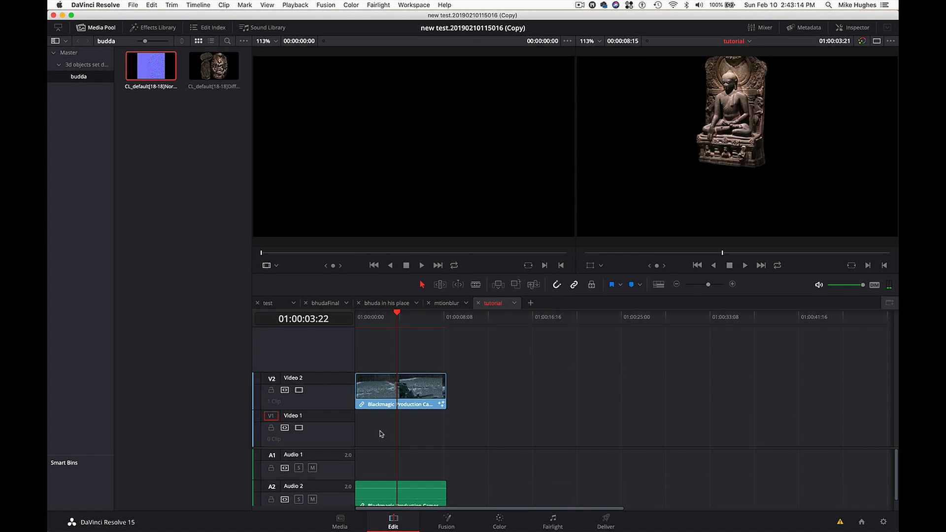
- Place the original Blackmagic Production clip from the Master bin on Video 1 beneath the statue clip, and play back the composite
{"action": "left_click", "coordinate": [74, 54]}
{"action": "left_click", "coordinate": [162, 154]}
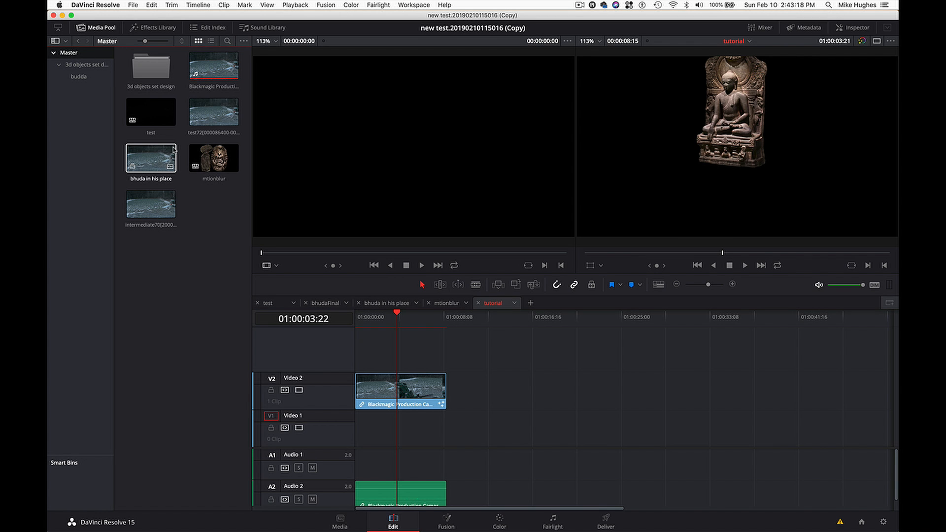
{"action": "left_click", "coordinate": [231, 220]}
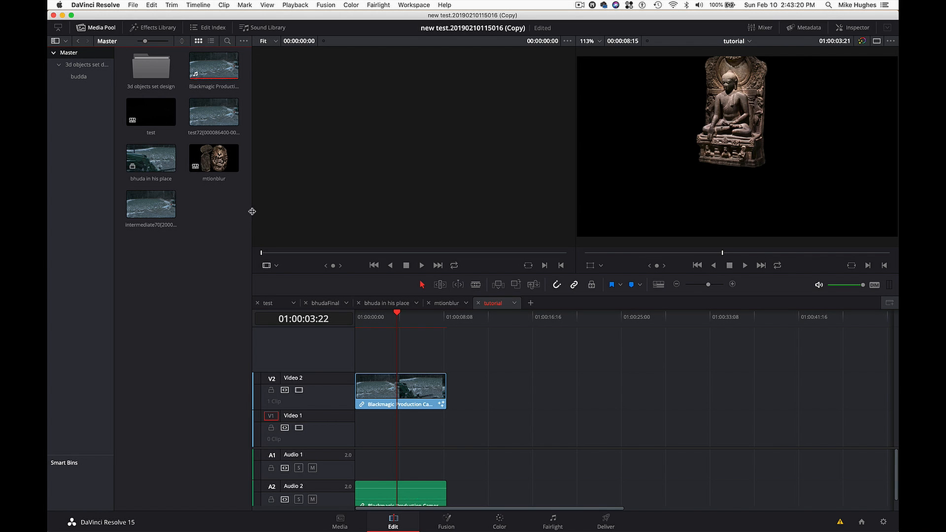
{"action": "left_click_drag", "start_coordinate": [252, 212], "coordinate": [319, 211]}
{"action": "left_click", "coordinate": [215, 60]}
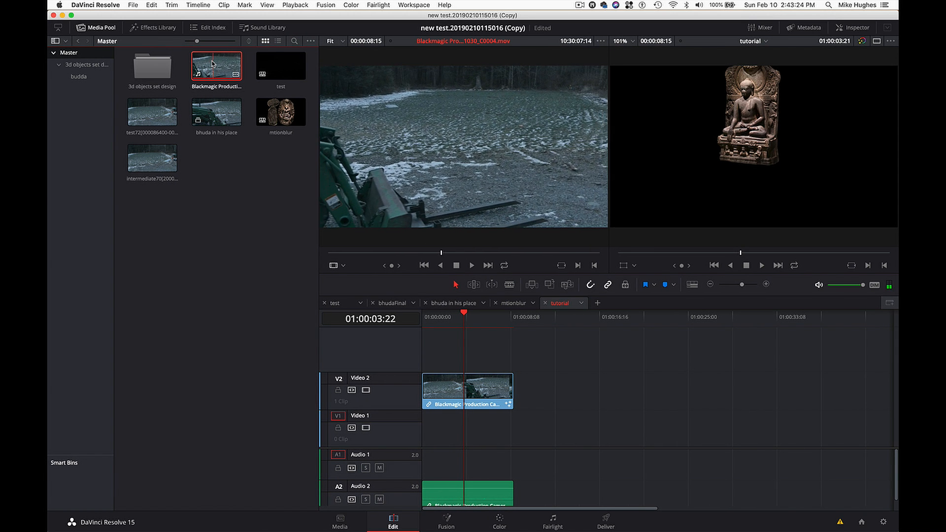
{"action": "left_click_drag", "start_coordinate": [217, 64], "coordinate": [474, 435]}
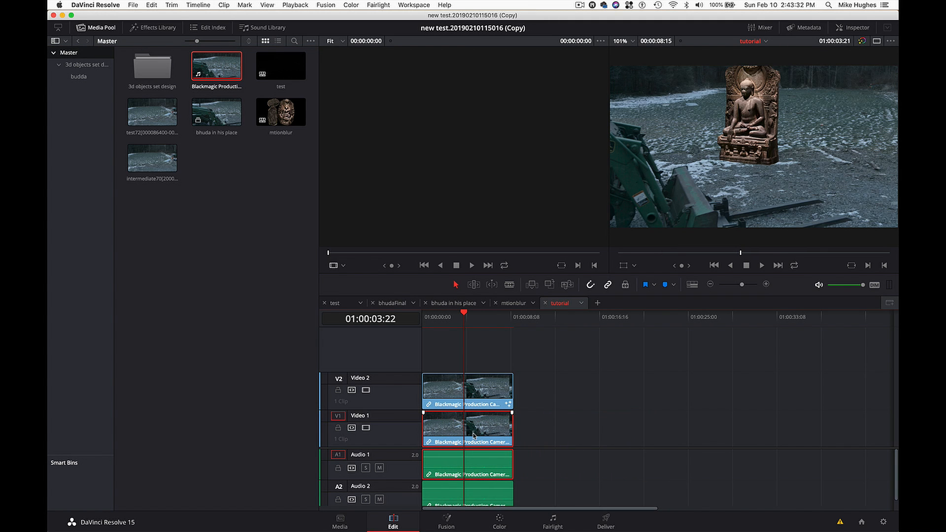
{"action": "left_click", "coordinate": [450, 318]}
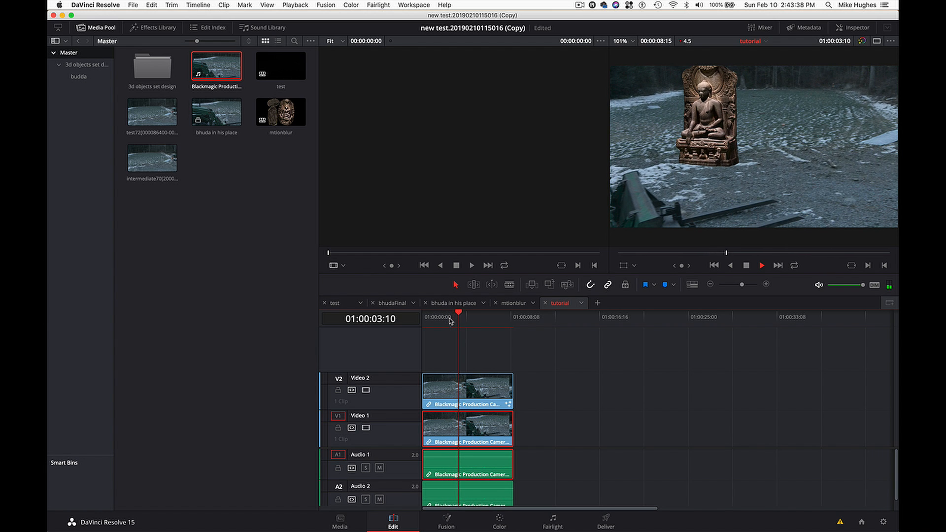
- Move the original Video 1 clip further along the timeline and place the intermediate70 clip beneath the statue, checking the composite at 01:00:03:23
{"action": "key", "text": "space"}
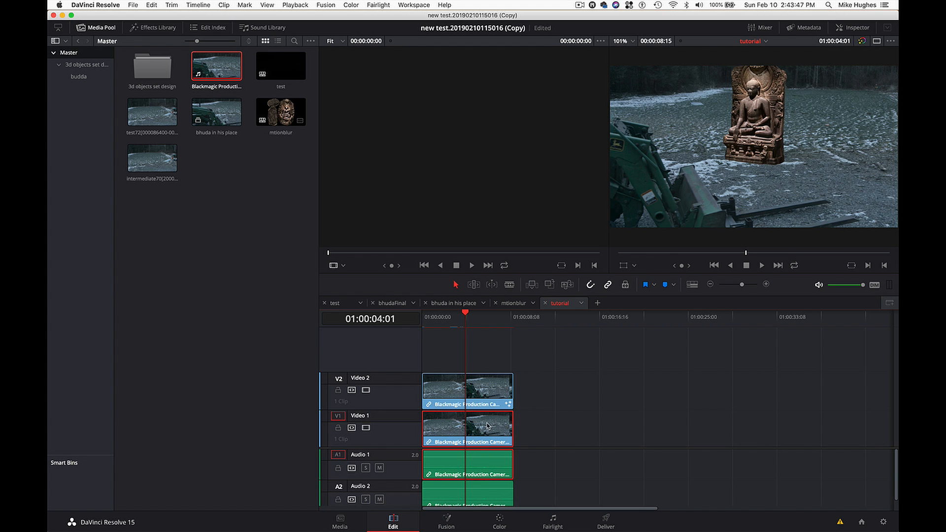
{"action": "left_click_drag", "start_coordinate": [482, 438], "coordinate": [620, 437]}
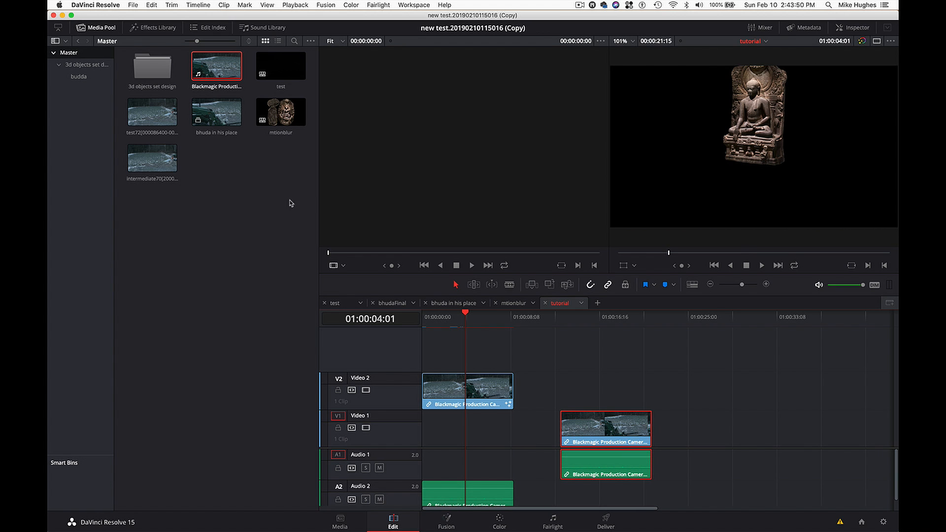
{"action": "left_click_drag", "start_coordinate": [152, 159], "coordinate": [692, 383]}
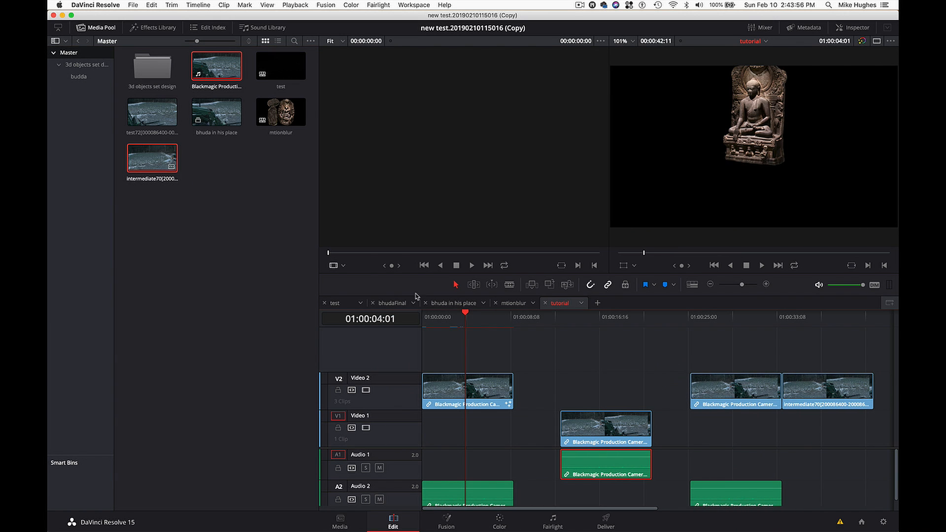
{"action": "key", "text": "super+z"}
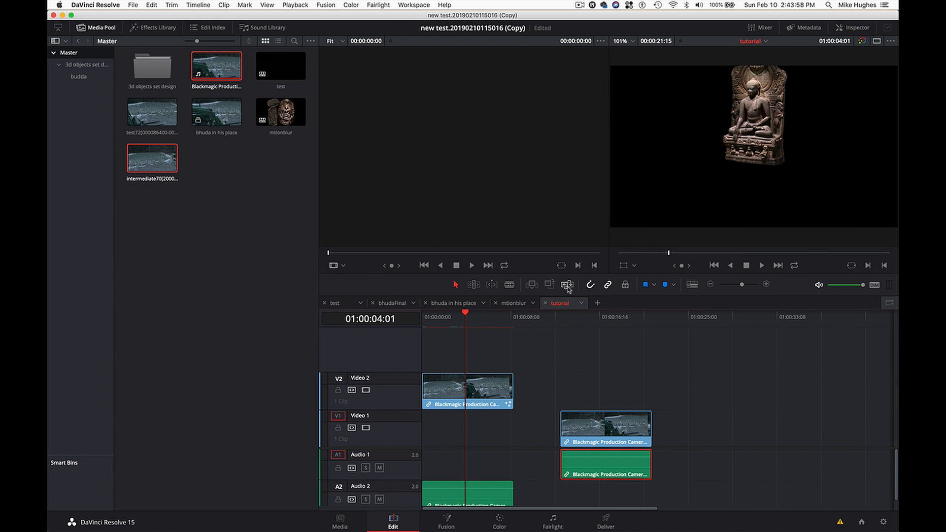
{"action": "left_click", "coordinate": [211, 192]}
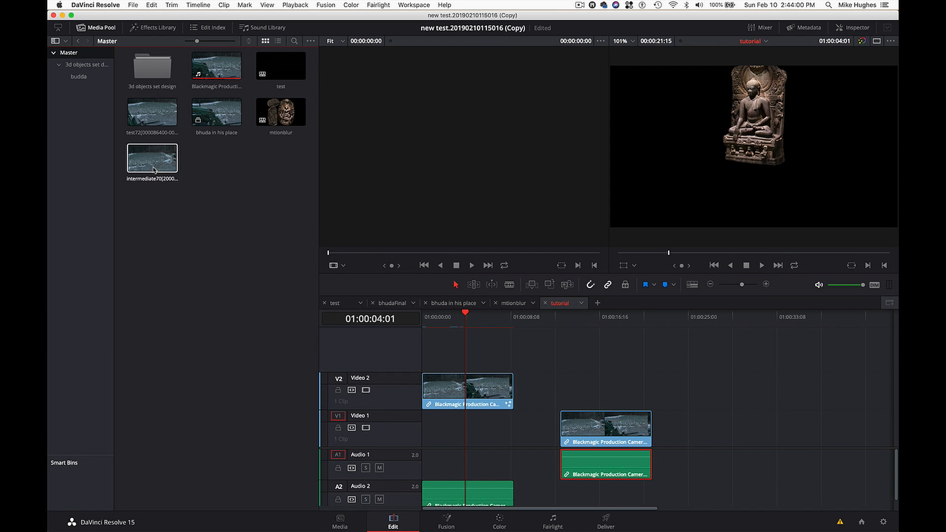
{"action": "left_click_drag", "start_coordinate": [154, 164], "coordinate": [429, 428]}
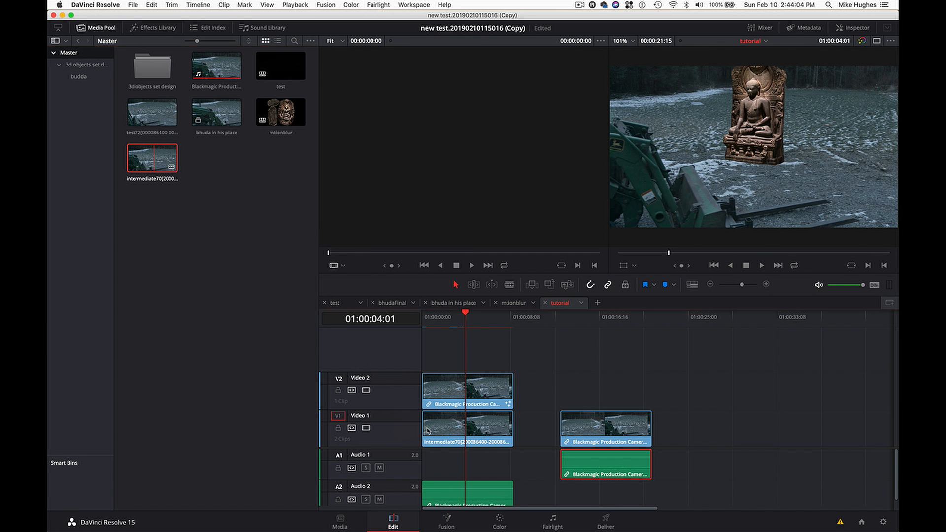
{"action": "left_click_drag", "start_coordinate": [460, 318], "coordinate": [465, 321]}
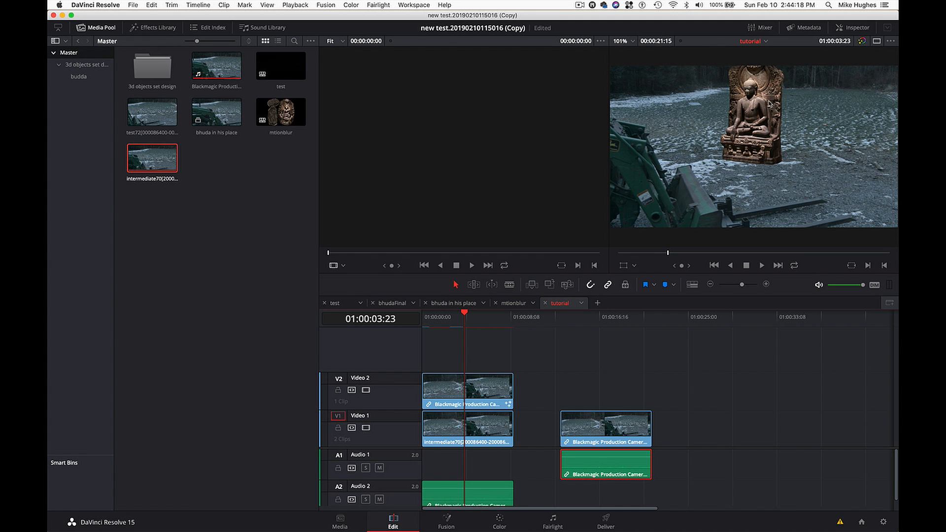
- Turn on Render Cache Fusion Output for the statue clip on Video 2
{"action": "left_click", "coordinate": [462, 397]}
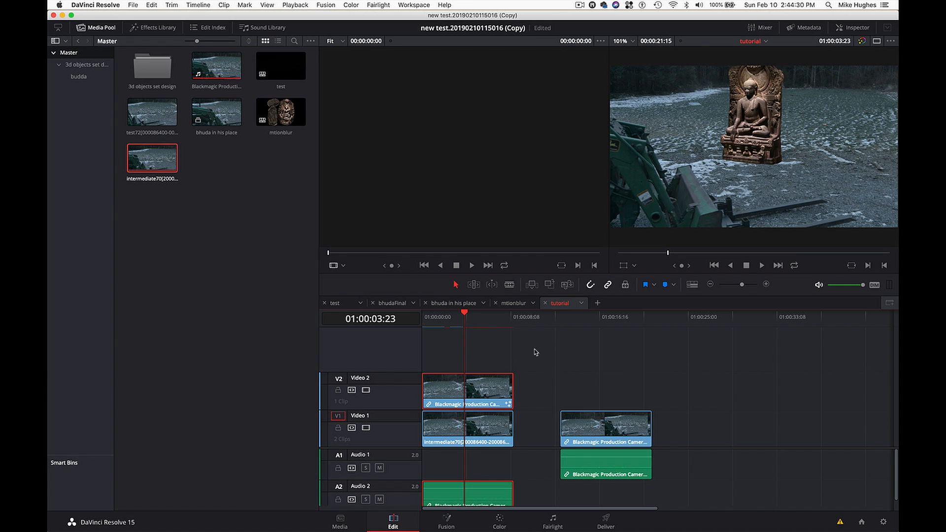
{"action": "right_click", "coordinate": [484, 384]}
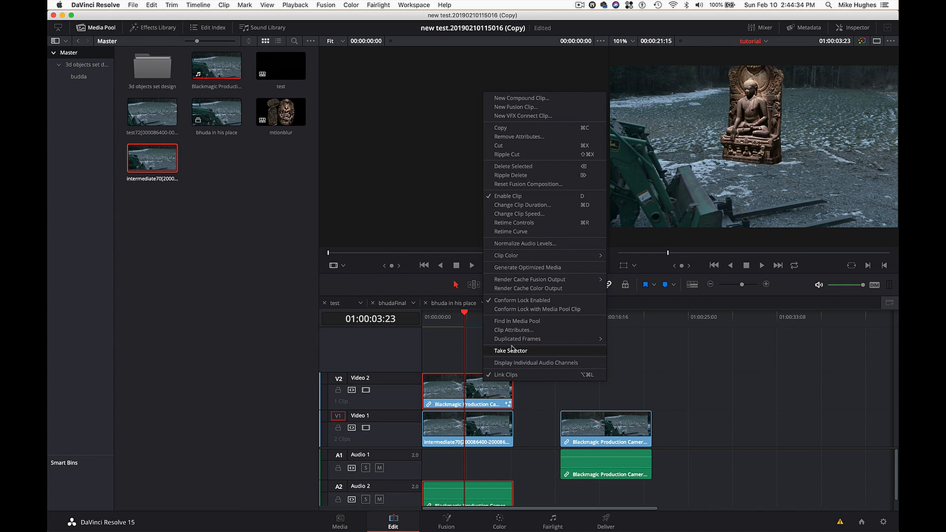
{"action": "mouse_move", "coordinate": [559, 284]}
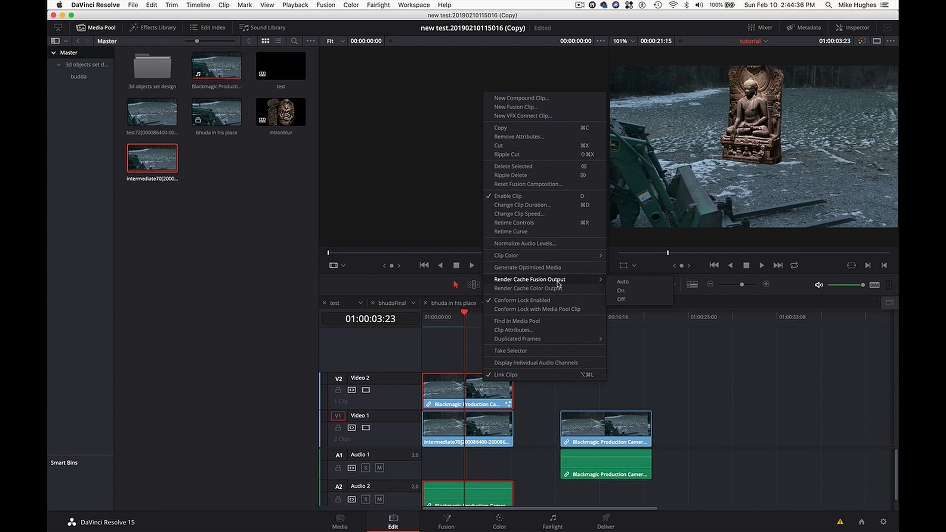
{"action": "left_click", "coordinate": [626, 292]}
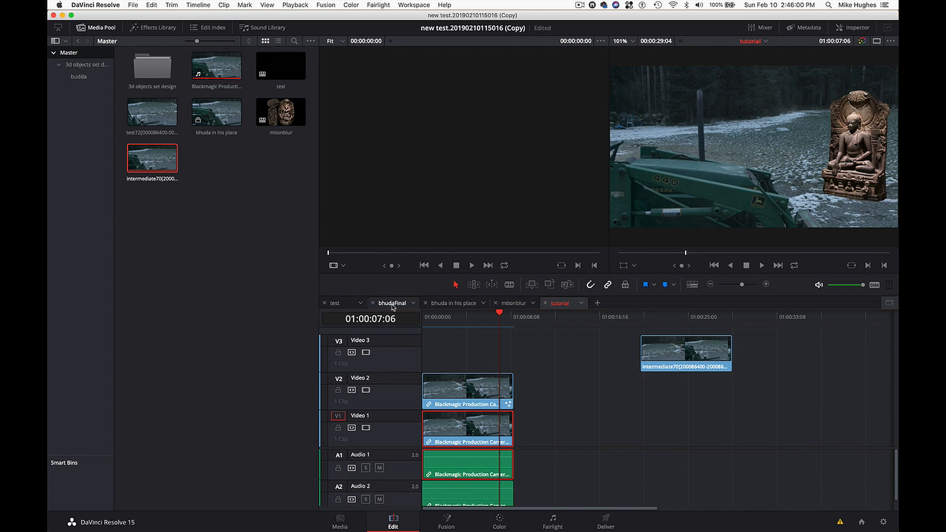
- Scrub the cached composite back to 01:00:03:08 and move the intermediate70 clip from Video 3 down to Video 1, clear of the composite
{"action": "left_click_drag", "start_coordinate": [494, 328], "coordinate": [461, 320]}
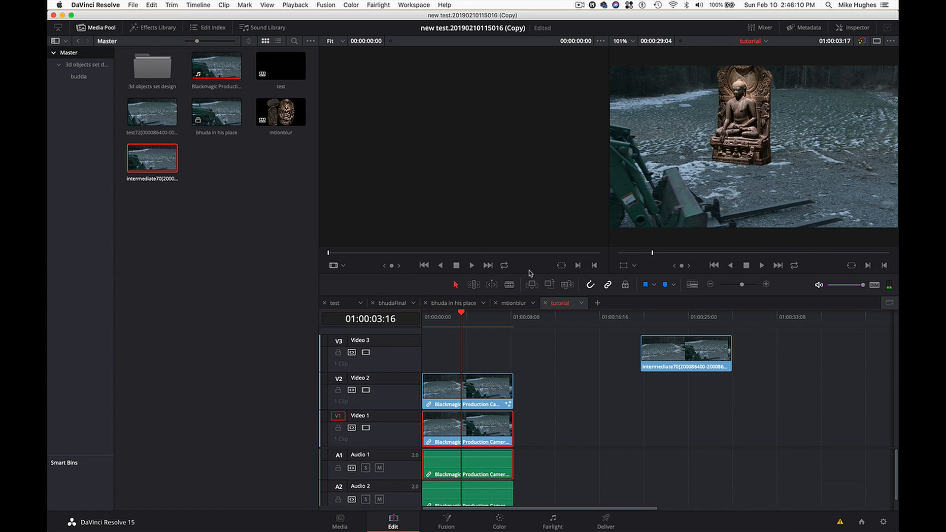
{"action": "left_click_drag", "start_coordinate": [468, 316], "coordinate": [458, 317]}
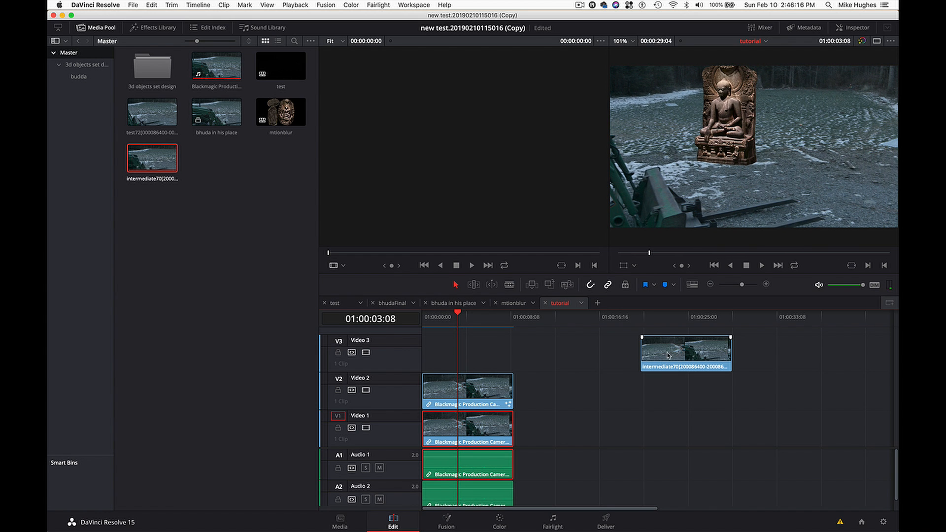
{"action": "left_click_drag", "start_coordinate": [668, 355], "coordinate": [656, 433]}
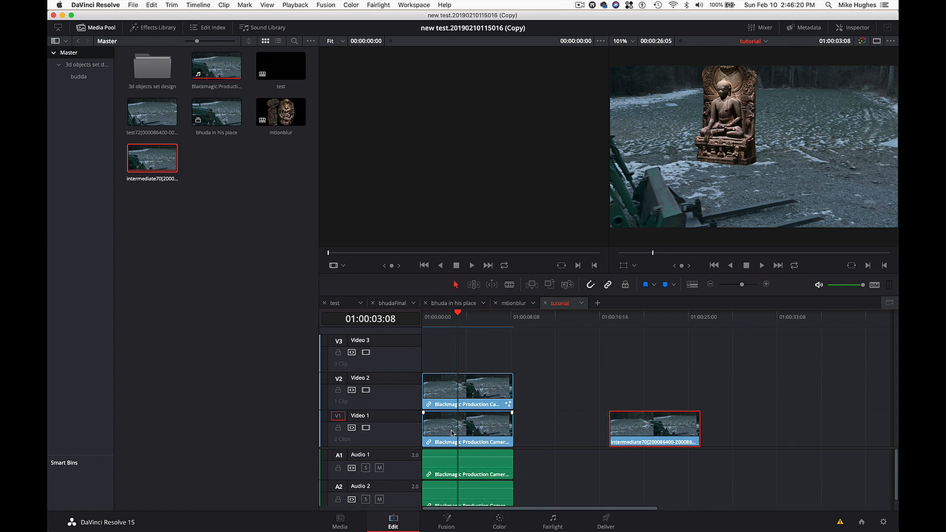
- Play back the cached statue composite from near the start of the timeline
{"action": "left_click_drag", "start_coordinate": [454, 326], "coordinate": [431, 325]}
{"action": "key", "text": "space"}
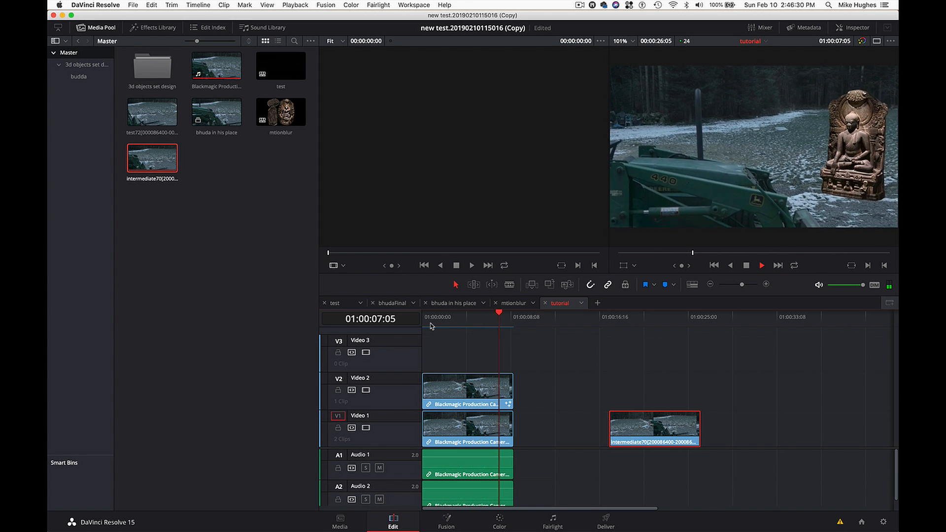
{"action": "key", "text": "space"}
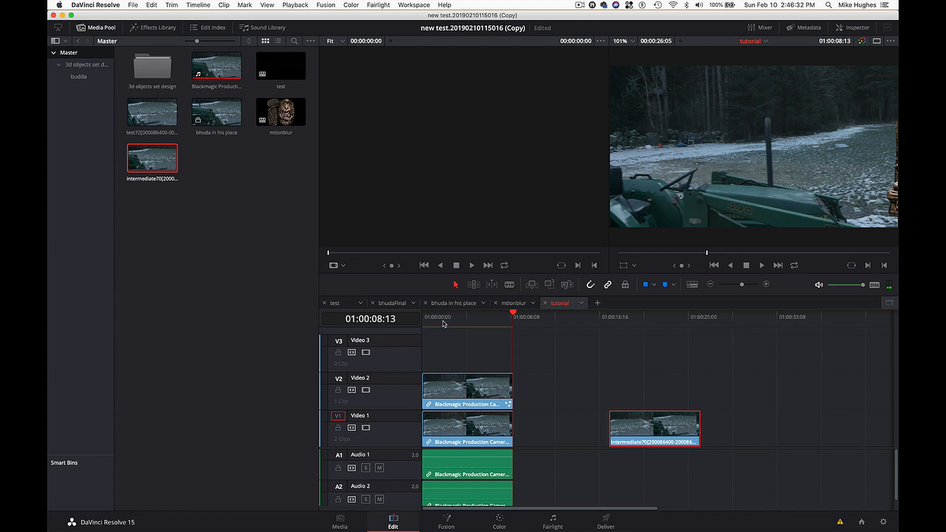
- Select the statue clip on Video 2, bring it into the Color page and set the playhead to 01:00:02:19
{"action": "left_click", "coordinate": [444, 323]}
{"action": "left_click", "coordinate": [487, 394]}
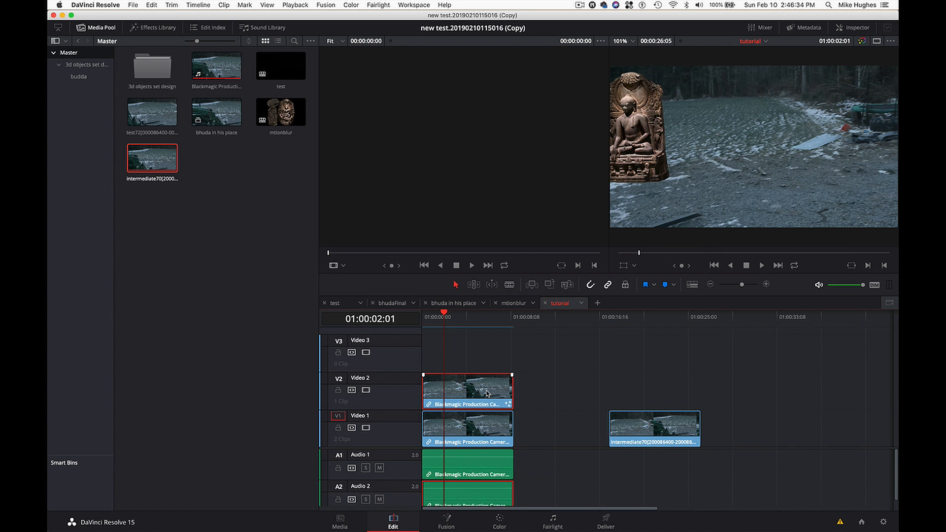
{"action": "left_click", "coordinate": [500, 521]}
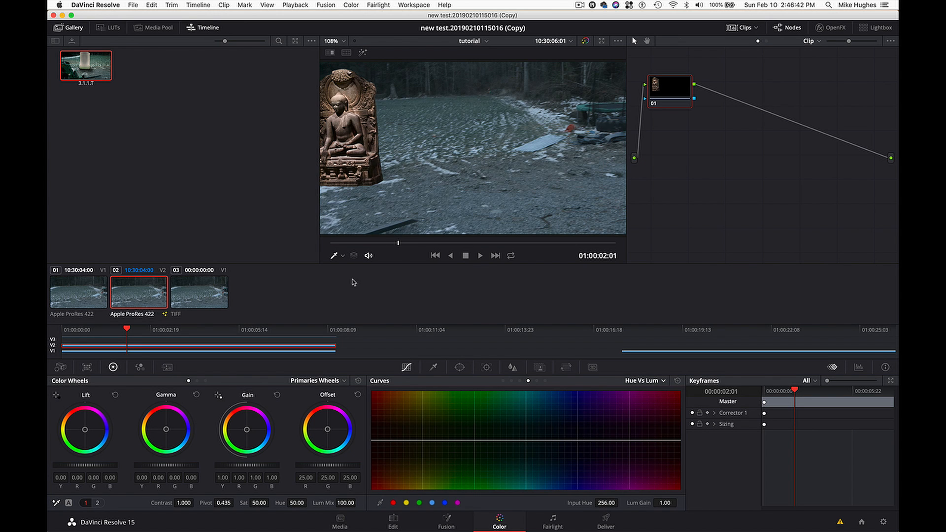
{"action": "left_click_drag", "start_coordinate": [184, 331], "coordinate": [152, 333]}
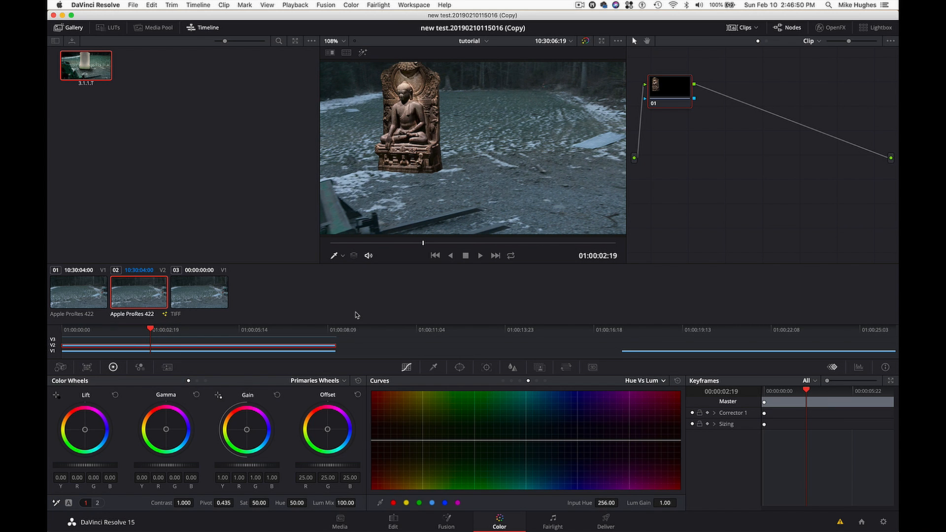
- Show the video scopes and position their window clear of the viewer image
{"action": "key", "text": "super+shift+w"}
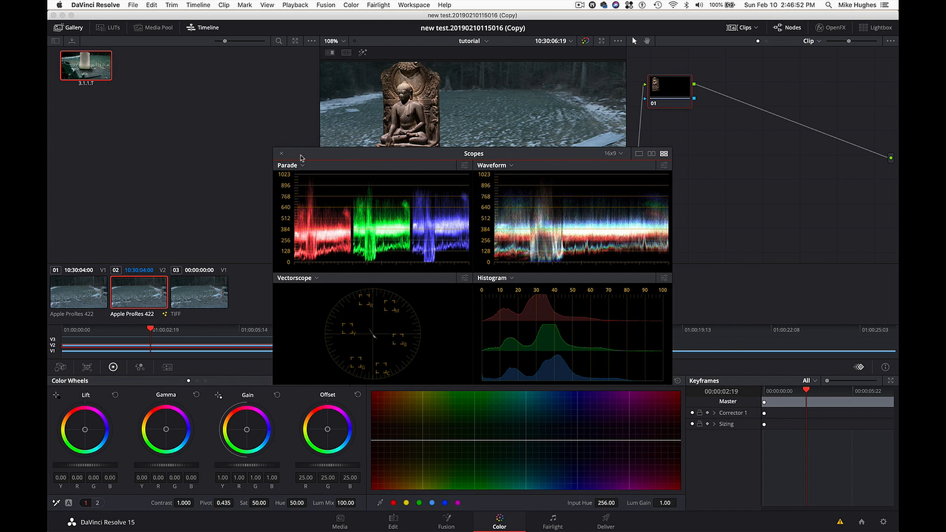
{"action": "left_click_drag", "start_coordinate": [302, 158], "coordinate": [519, 289]}
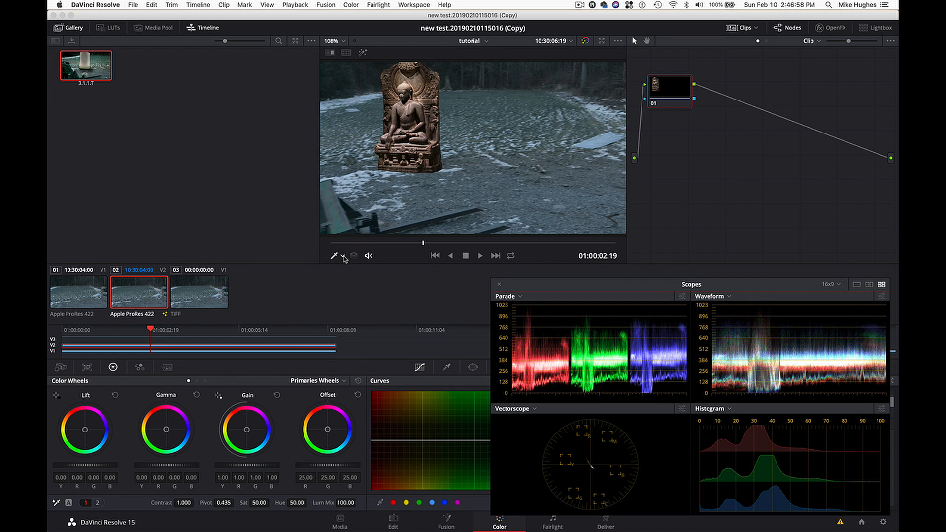
- Try to sample the ground beside the statue with the viewer's picker, and undo the pick
{"action": "left_click", "coordinate": [343, 256]}
{"action": "left_click", "coordinate": [354, 281]}
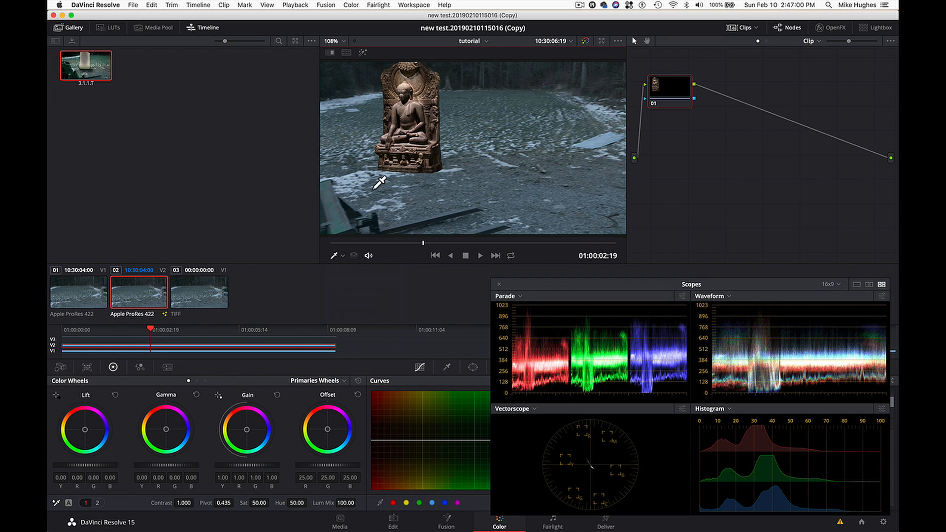
{"action": "left_click", "coordinate": [374, 188]}
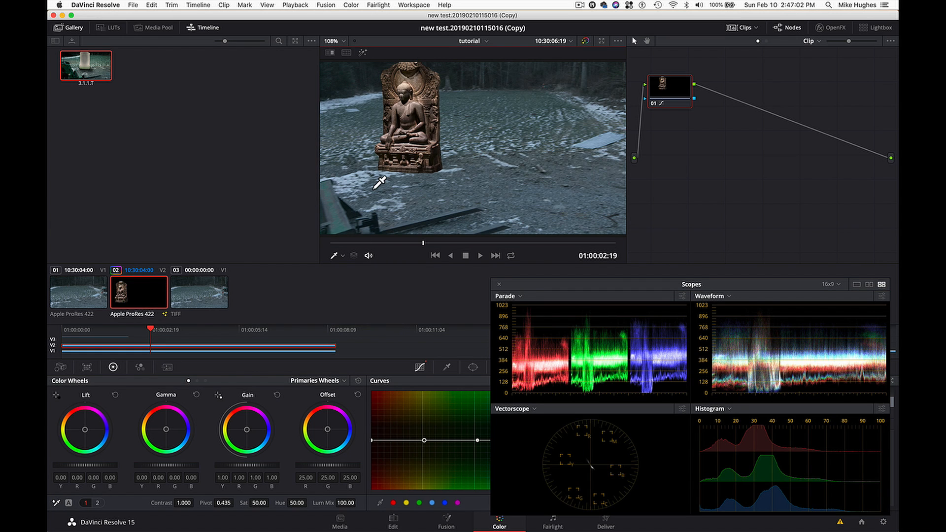
{"action": "key", "text": "super+z"}
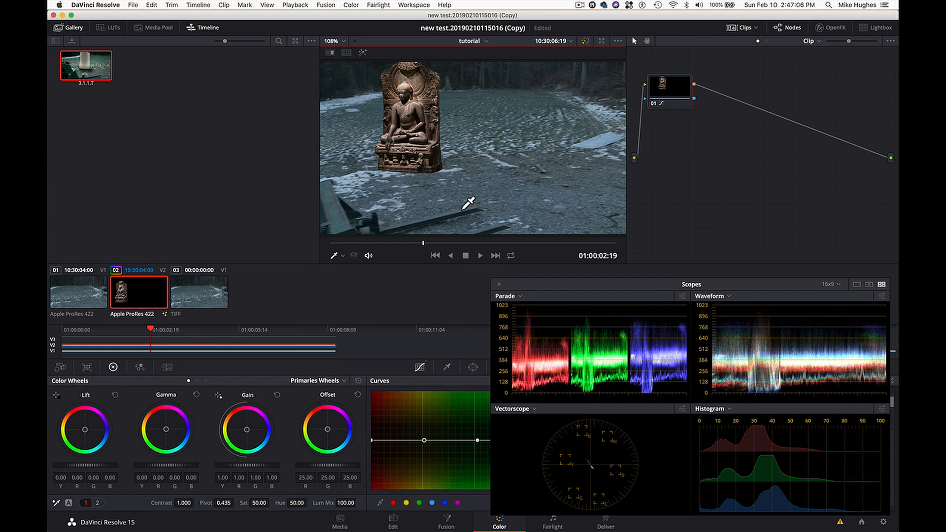
- Enable the picker RGB value display in the viewer and reset the Hue Vs Lum curve, keeping the scopes accessible
{"action": "right_click", "coordinate": [475, 202]}
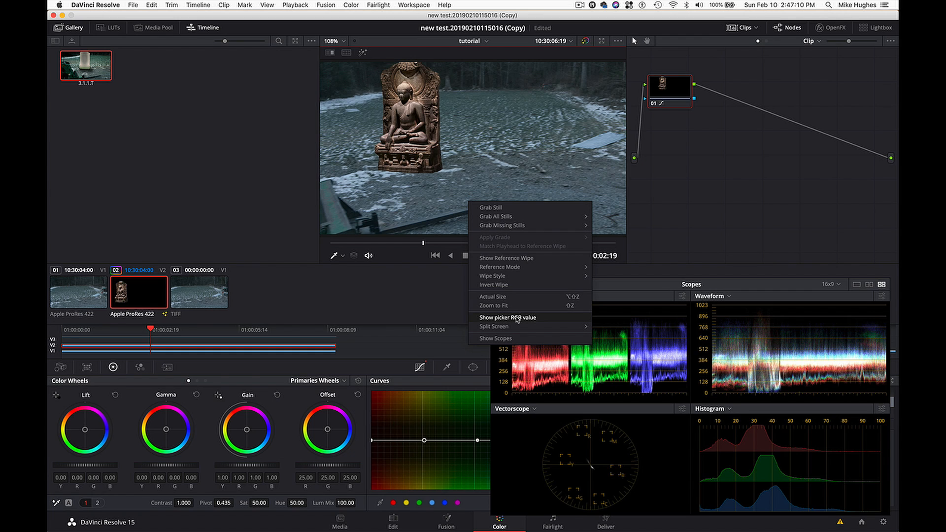
{"action": "left_click", "coordinate": [518, 318]}
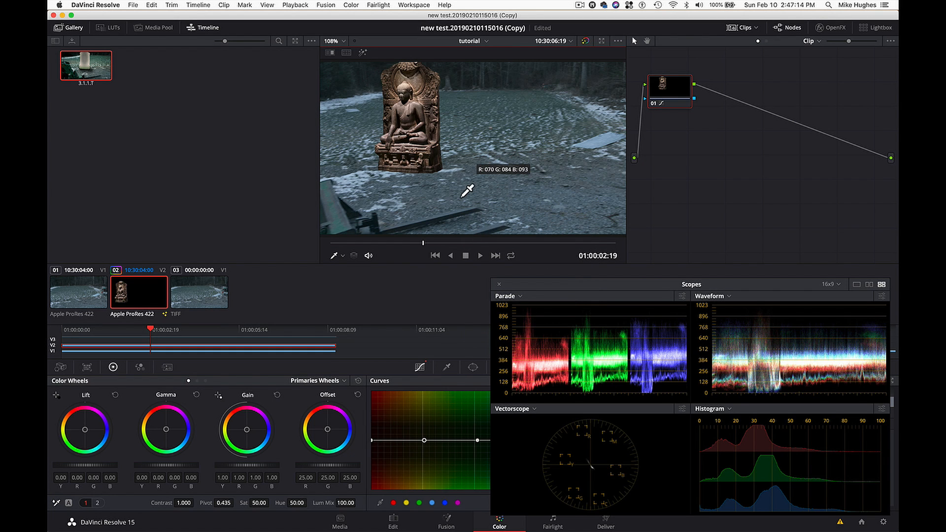
{"action": "left_click_drag", "start_coordinate": [545, 284], "coordinate": [643, 470]}
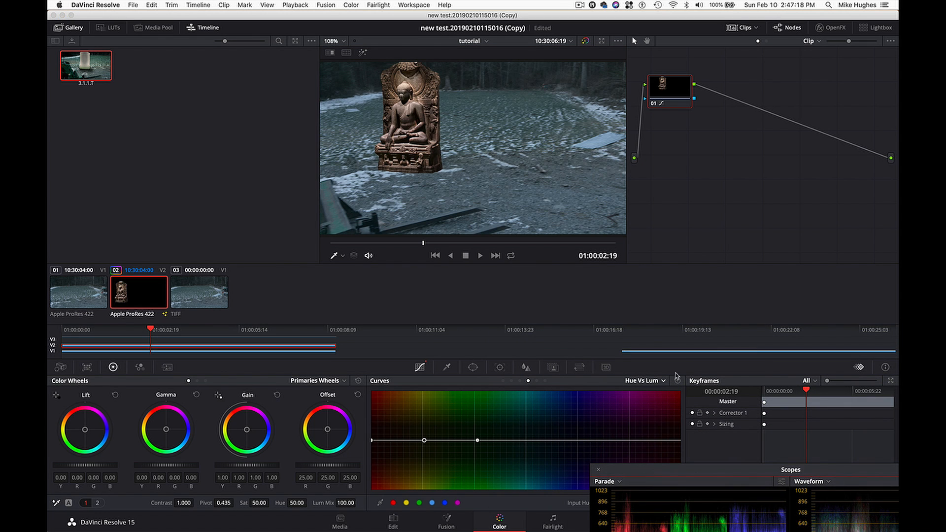
{"action": "left_click", "coordinate": [679, 382]}
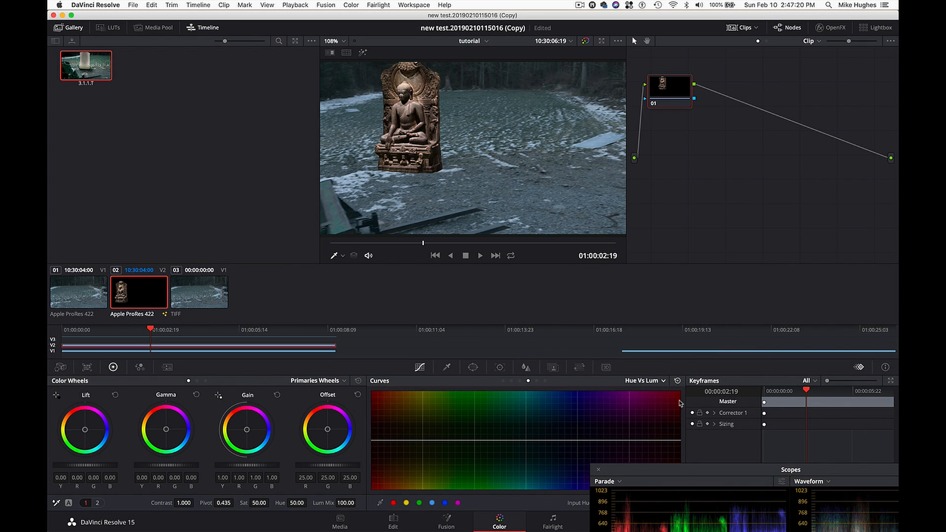
{"action": "left_click_drag", "start_coordinate": [682, 477], "coordinate": [573, 348]}
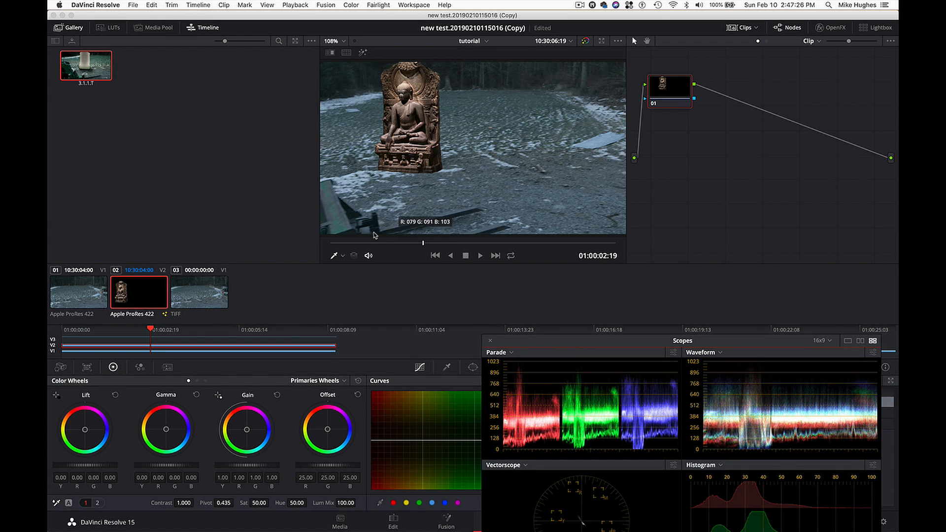
- Inspect RGB values in the dark areas of the footage with the picker, and toggle Video 1 off and on to isolate the statue
{"action": "left_click", "coordinate": [343, 256]}
{"action": "left_click", "coordinate": [349, 282]}
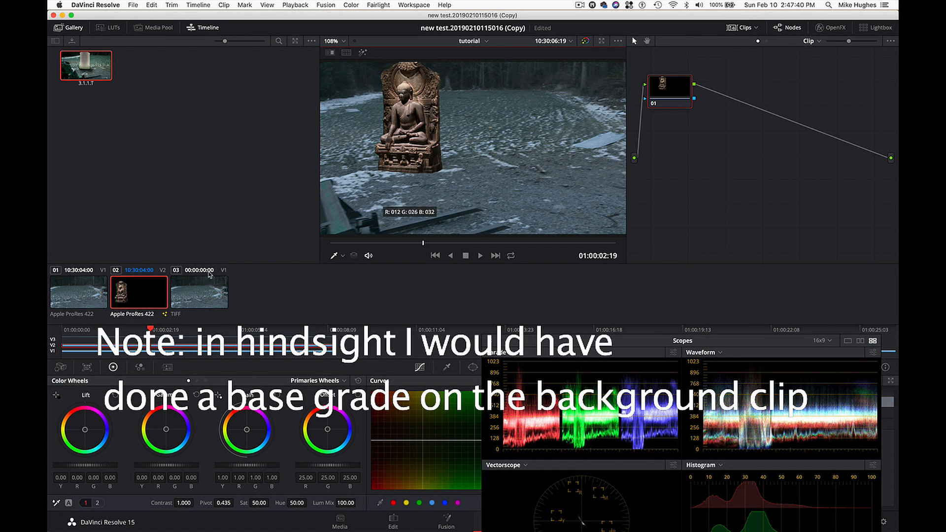
{"action": "left_click", "coordinate": [52, 352]}
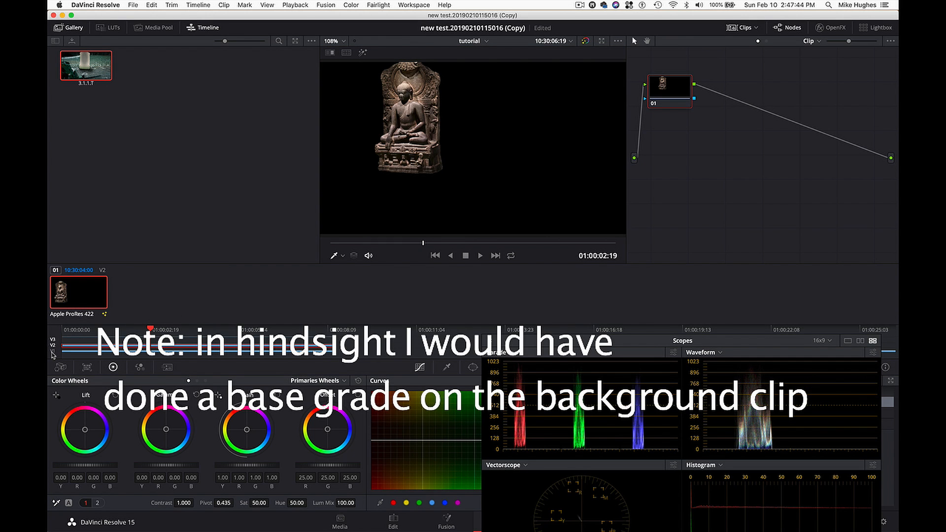
{"action": "left_click", "coordinate": [52, 353]}
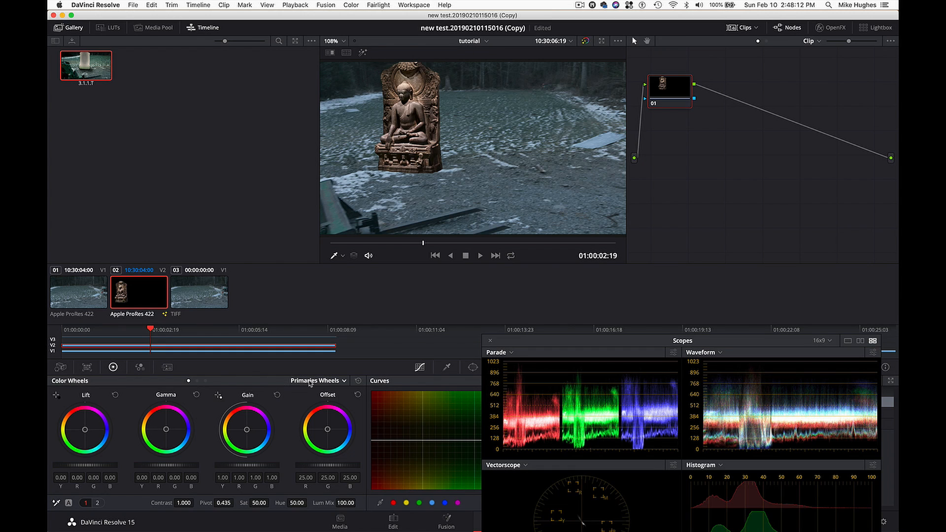
- Switch the primary color controls to Primaries Bars and scrub the statue shot to 01:00:04:17
{"action": "left_click", "coordinate": [344, 382]}
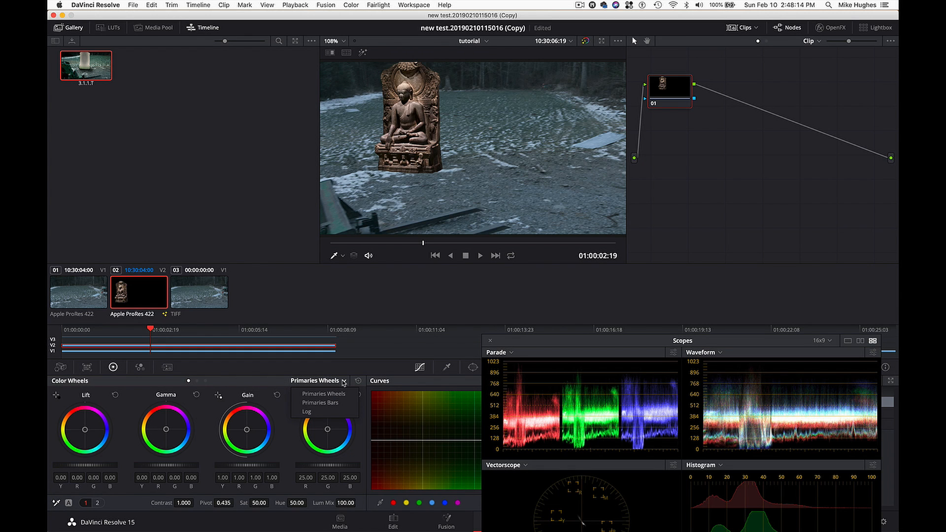
{"action": "left_click", "coordinate": [320, 403]}
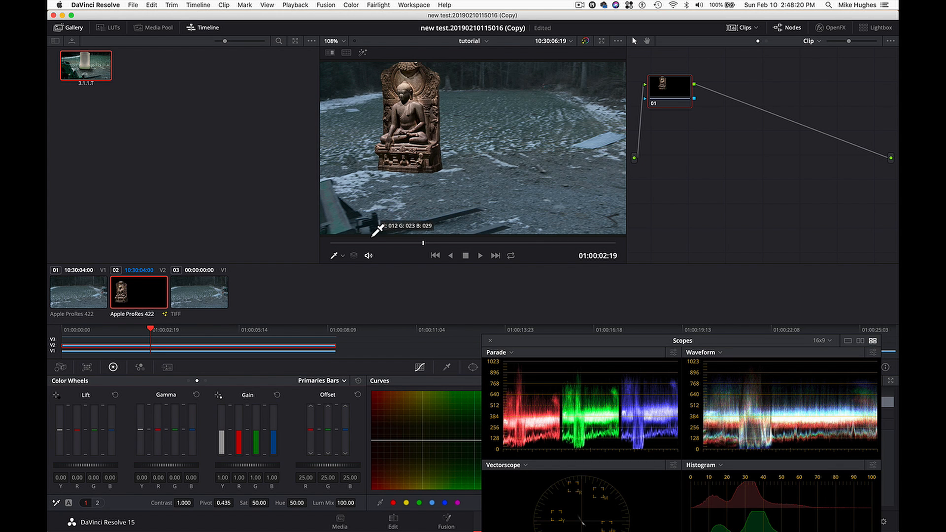
{"action": "left_click_drag", "start_coordinate": [441, 243], "coordinate": [486, 245]}
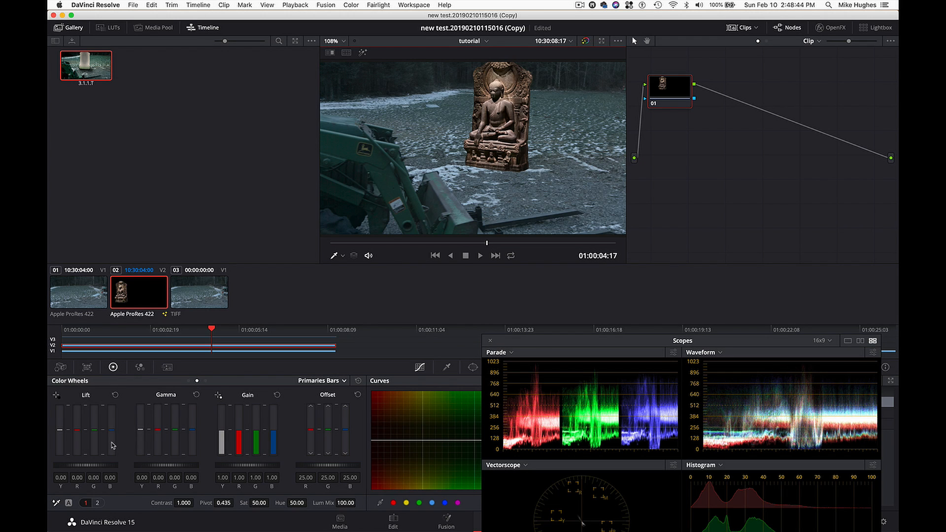
- Adjust the statue's Lift bars for the shadows to Y 0.02, R 0.00, G 0.02 and B 0.04
{"action": "left_click_drag", "start_coordinate": [112, 441], "coordinate": [111, 428]}
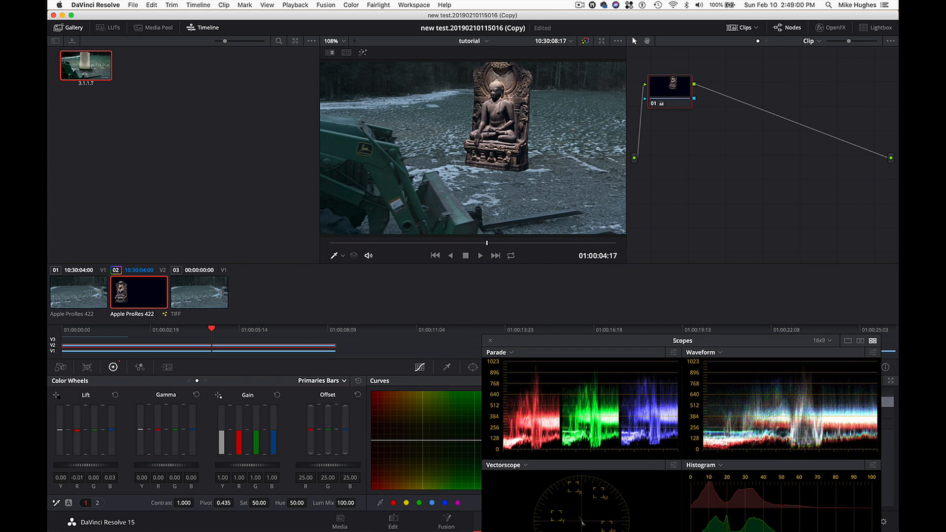
{"action": "left_click_drag", "start_coordinate": [94, 431], "coordinate": [94, 428]}
{"action": "mouse_move", "coordinate": [488, 148]}
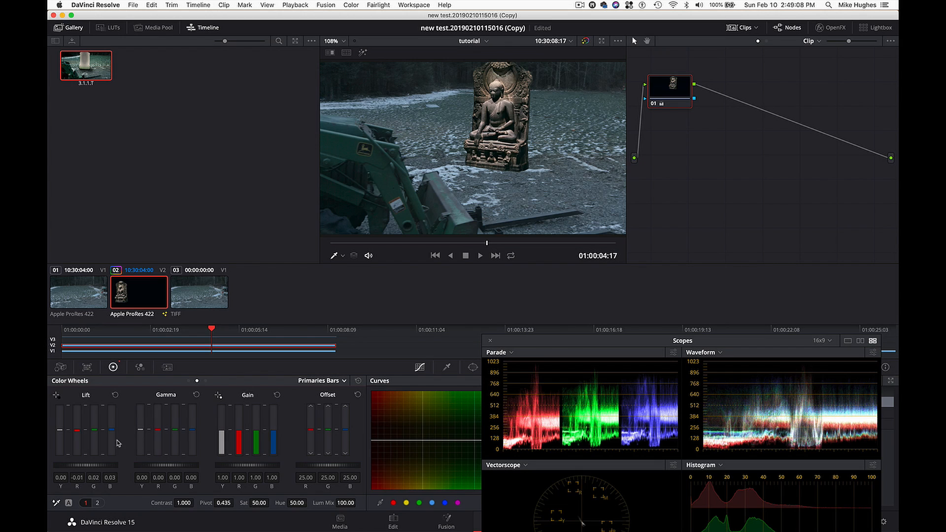
{"action": "left_click_drag", "start_coordinate": [112, 439], "coordinate": [113, 437]}
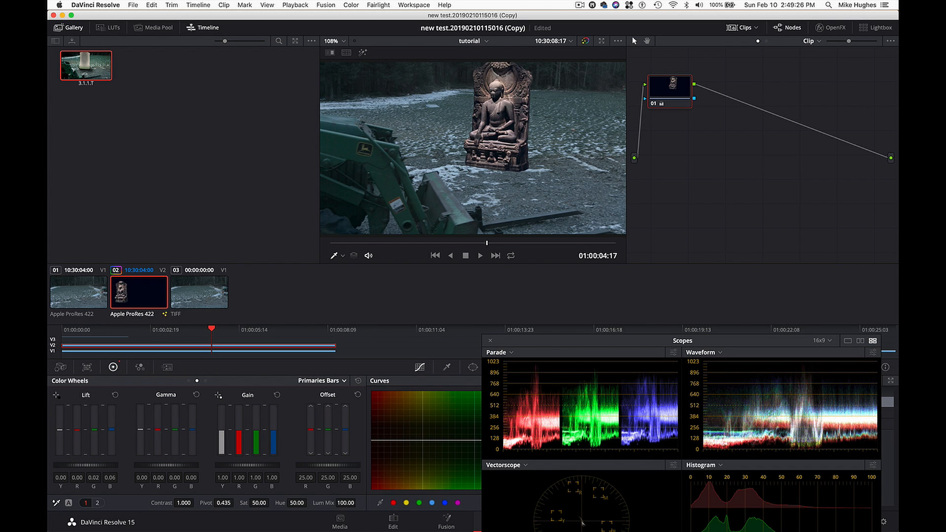
{"action": "left_click_drag", "start_coordinate": [60, 430], "coordinate": [60, 429]}
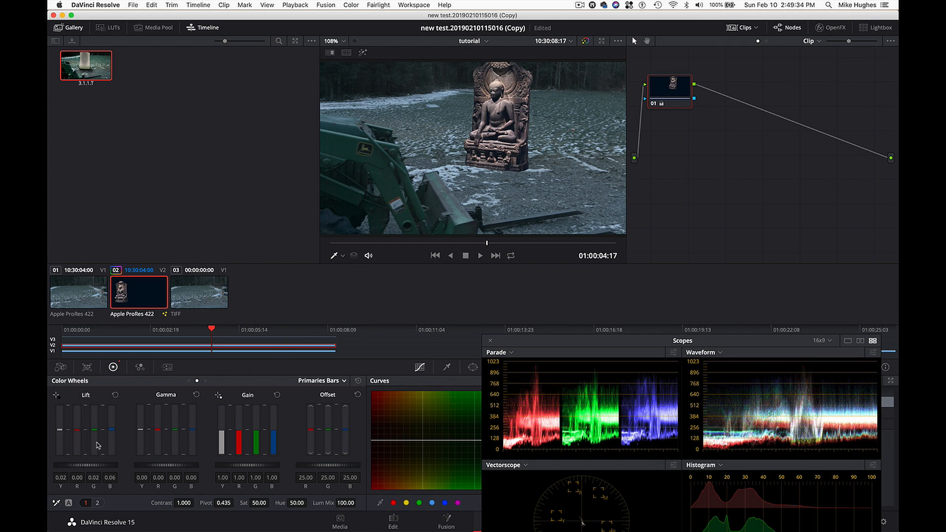
{"action": "left_click_drag", "start_coordinate": [112, 444], "coordinate": [111, 446]}
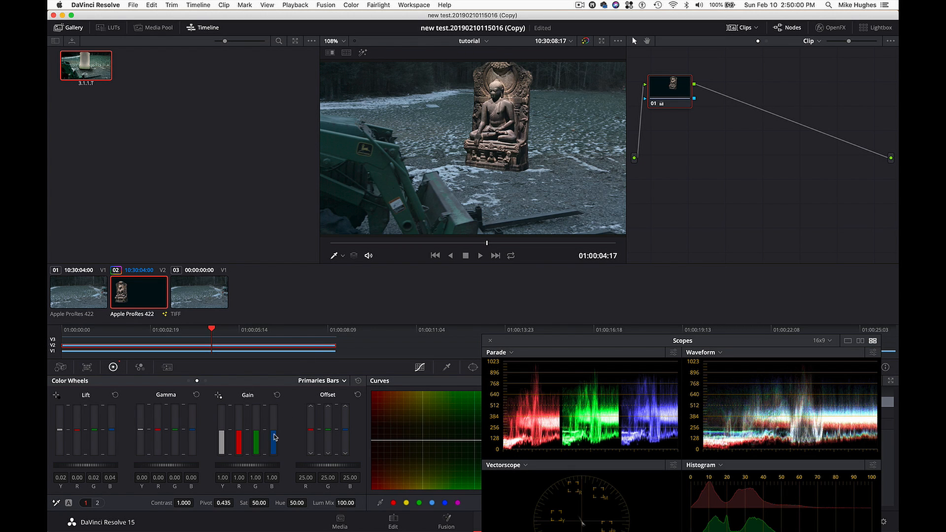
- Set the statue's Gain to R 0.94, G 1.06 and B 1.18, and scrub the shot to 01:00:04:13 to check the match
{"action": "left_click_drag", "start_coordinate": [274, 434], "coordinate": [274, 424]}
{"action": "left_click_drag", "start_coordinate": [256, 434], "coordinate": [256, 431]}
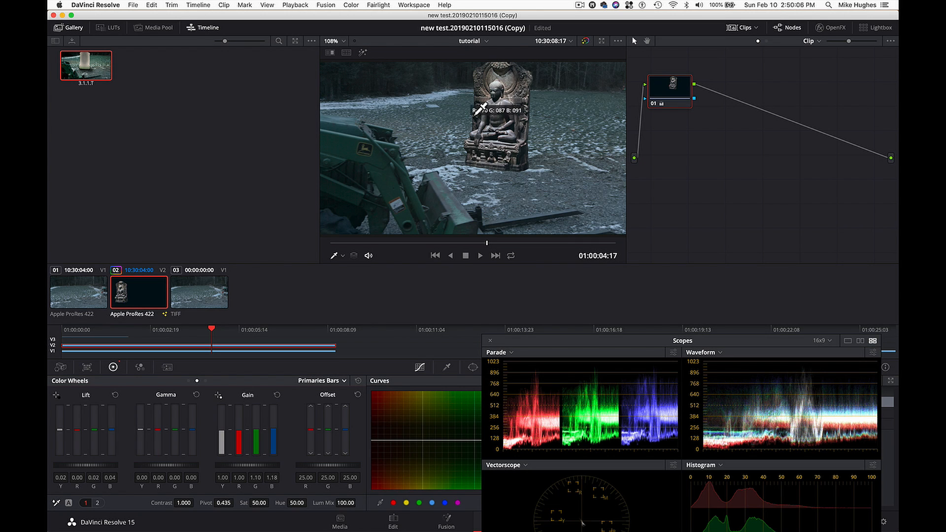
{"action": "mouse_move", "coordinate": [498, 92]}
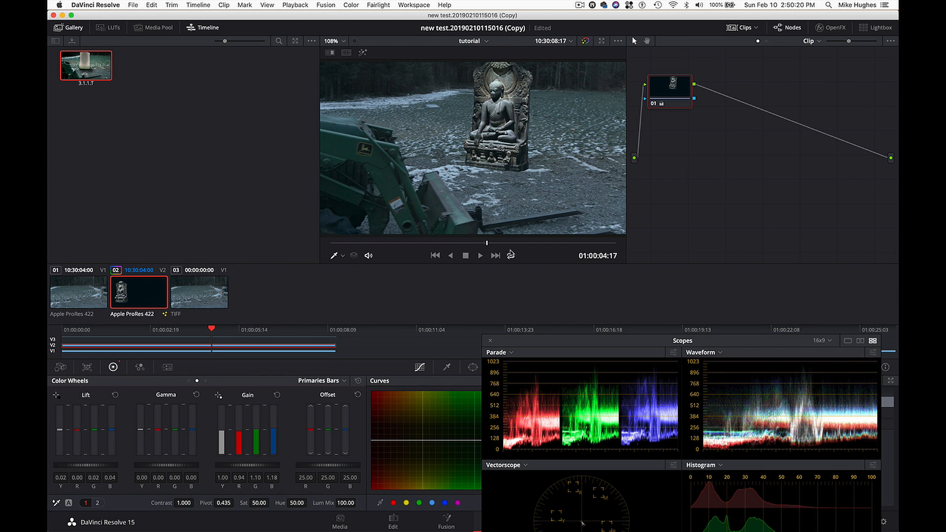
{"action": "left_click_drag", "start_coordinate": [487, 244], "coordinate": [425, 248]}
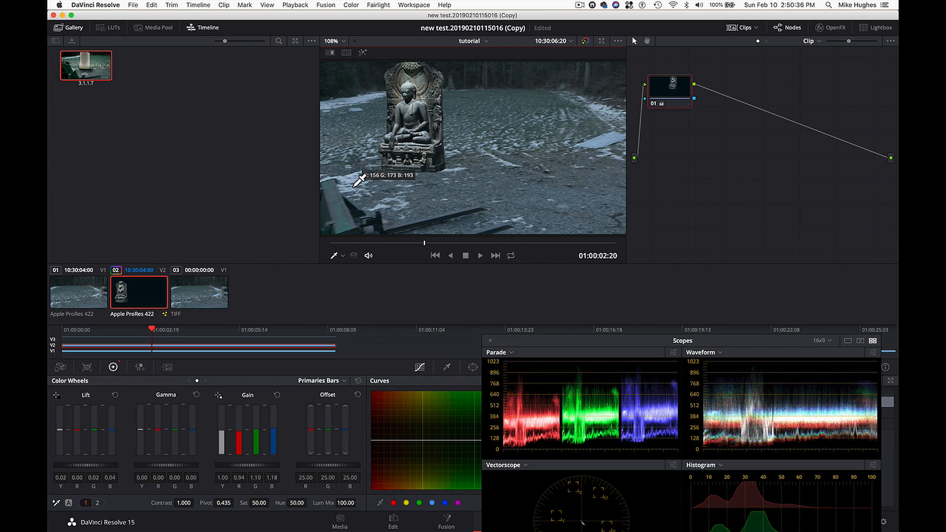
{"action": "left_click_drag", "start_coordinate": [258, 447], "coordinate": [258, 449]}
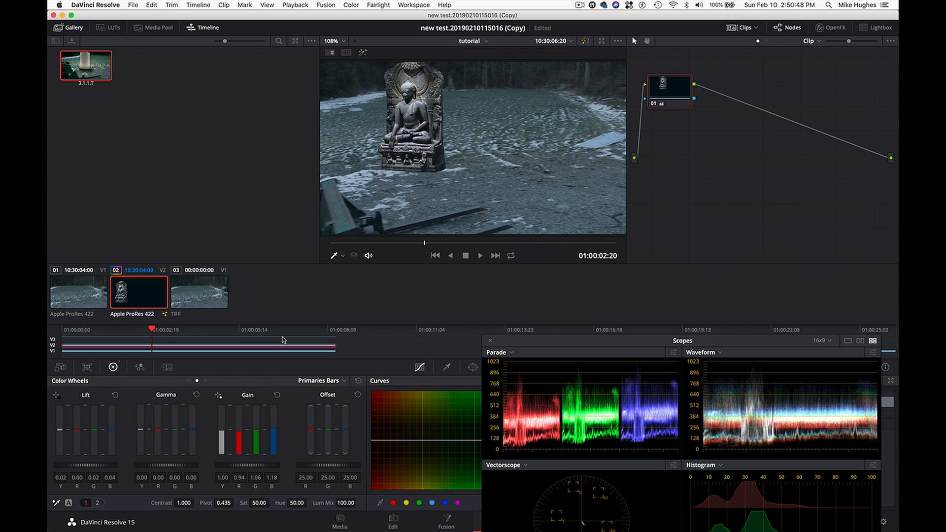
{"action": "left_click_drag", "start_coordinate": [263, 336], "coordinate": [207, 335]}
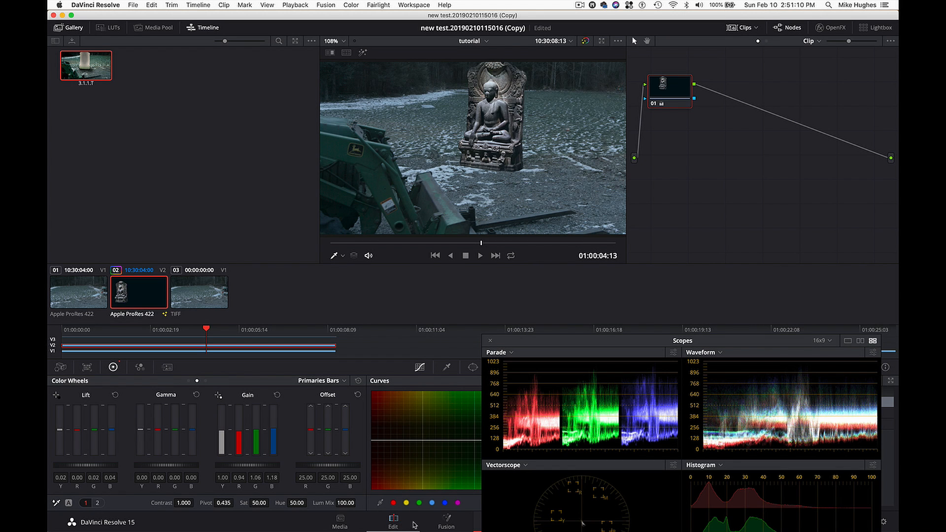
- Return to the Edit page, close the scopes, and open the statue clip's composition on the Fusion page
{"action": "left_click", "coordinate": [399, 526]}
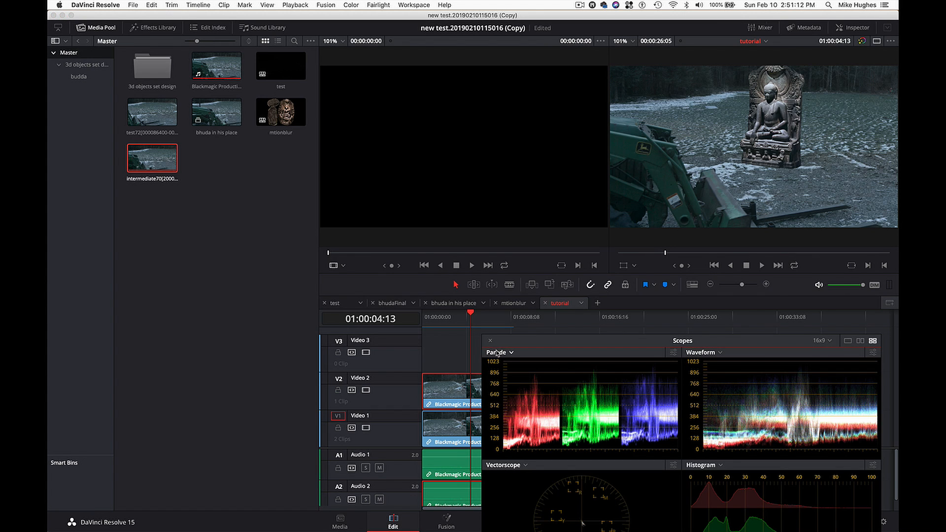
{"action": "left_click", "coordinate": [491, 341]}
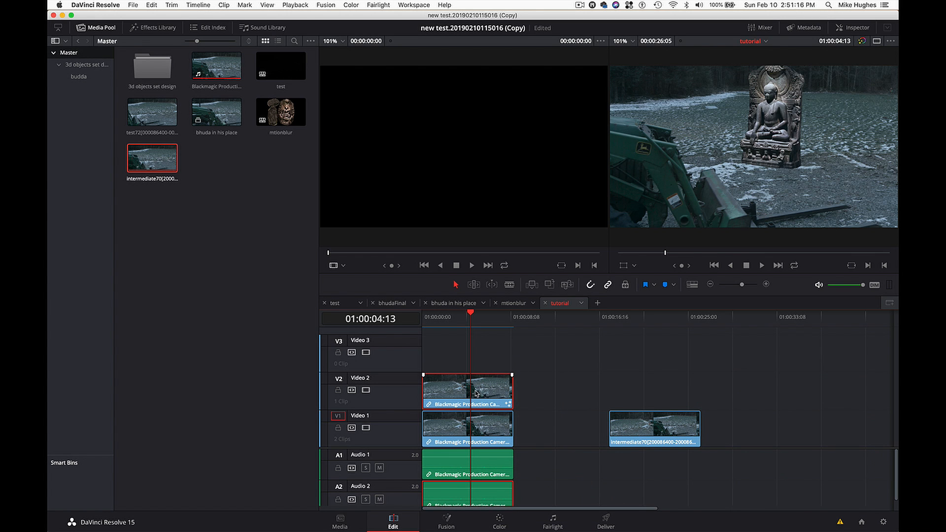
{"action": "left_click", "coordinate": [447, 525]}
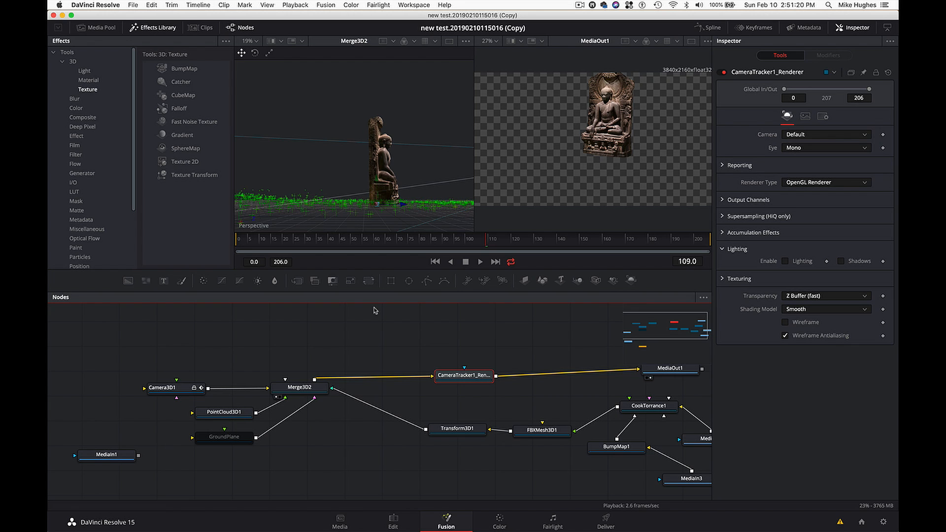
- Connect MediaIn1 to the Camera3D1 node to show the footage as the camera's image plane in the 3D scene
{"action": "scroll", "coordinate": [413, 215], "scroll_direction": "right", "scroll_amount": 10}
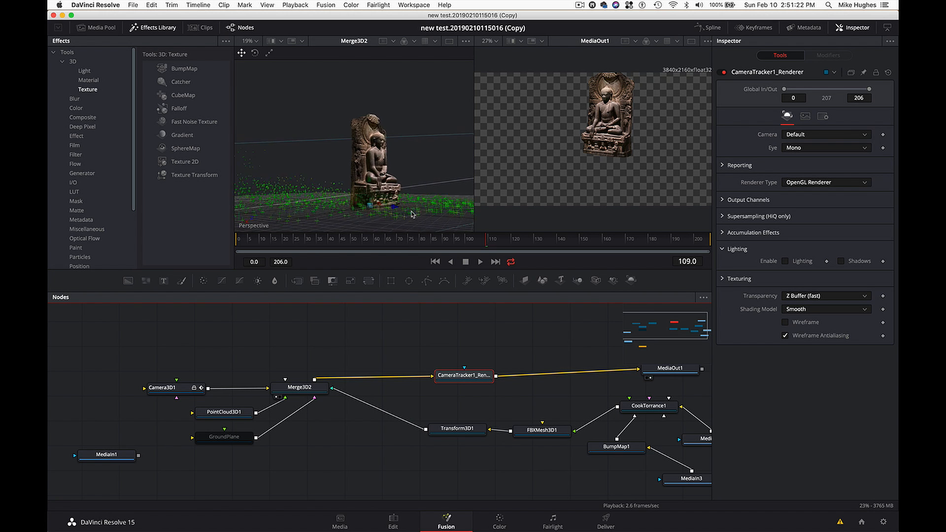
{"action": "scroll", "coordinate": [413, 214], "scroll_direction": "left", "scroll_amount": 5}
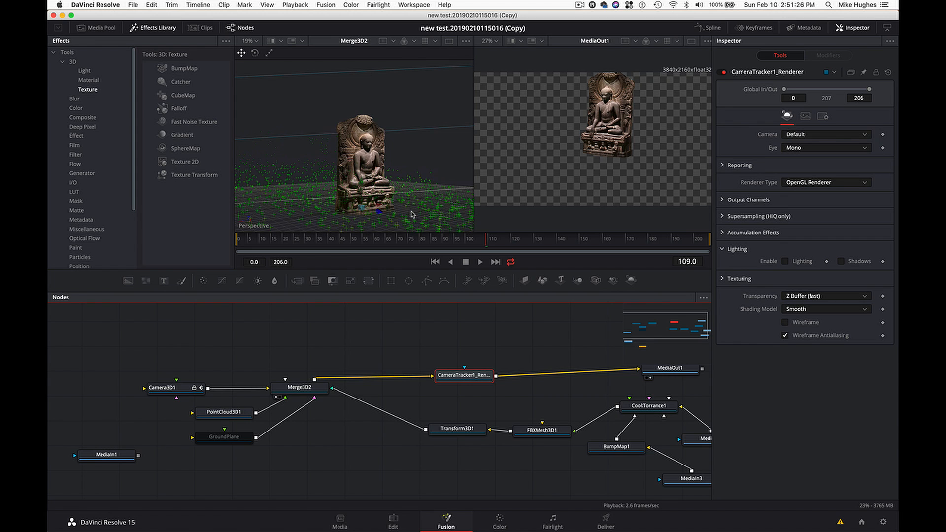
{"action": "scroll", "coordinate": [413, 214], "scroll_direction": "down", "scroll_amount": 5}
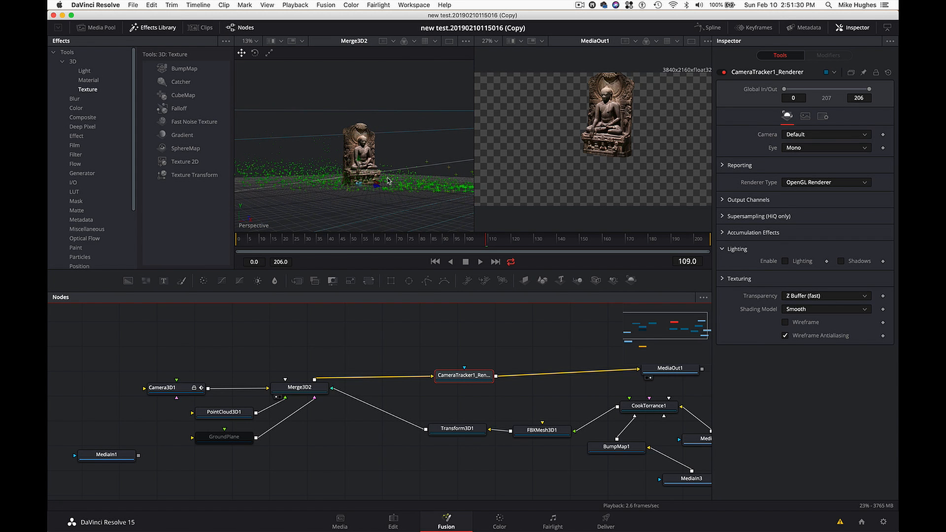
{"action": "mouse_move", "coordinate": [388, 181]}
{"action": "scroll", "coordinate": [394, 201], "scroll_direction": "up", "scroll_amount": 8}
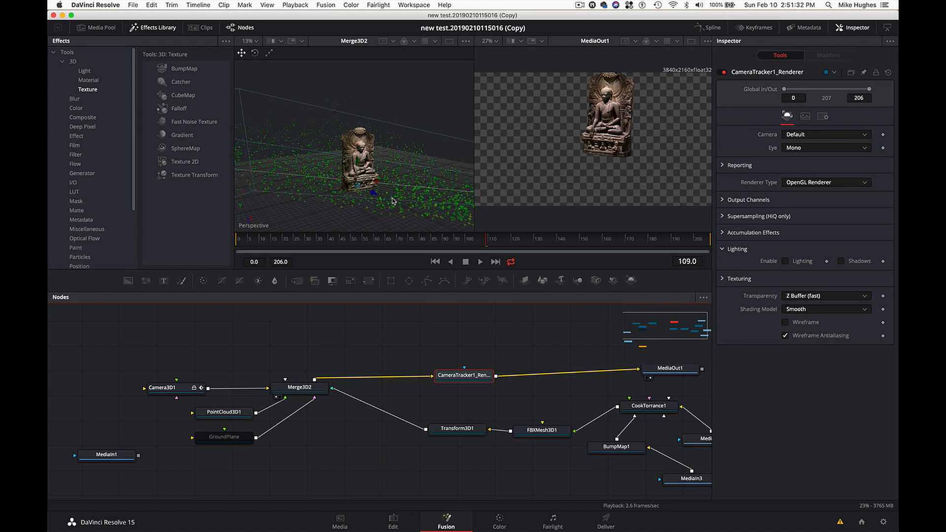
{"action": "scroll", "coordinate": [393, 201], "scroll_direction": "down", "scroll_amount": 10}
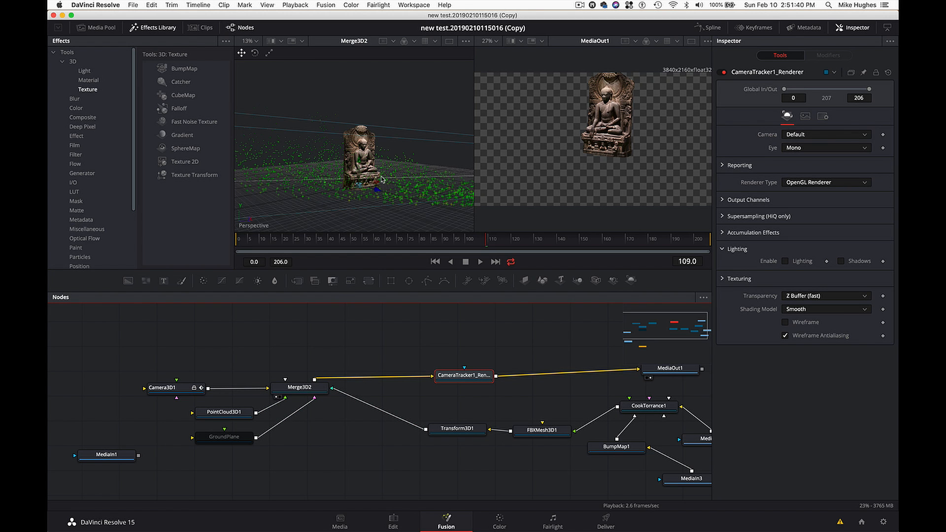
{"action": "scroll", "coordinate": [381, 179], "scroll_direction": "down", "scroll_amount": 5}
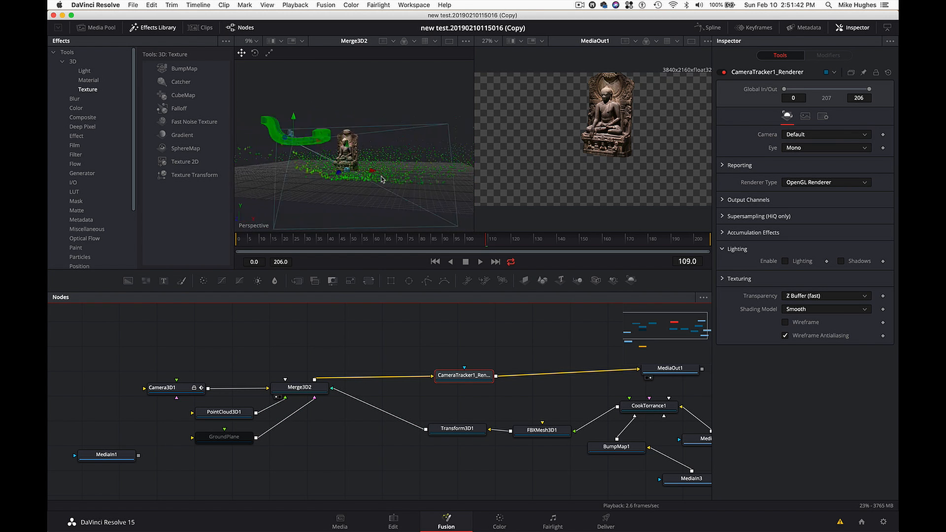
{"action": "left_click_drag", "start_coordinate": [381, 179], "coordinate": [412, 177]}
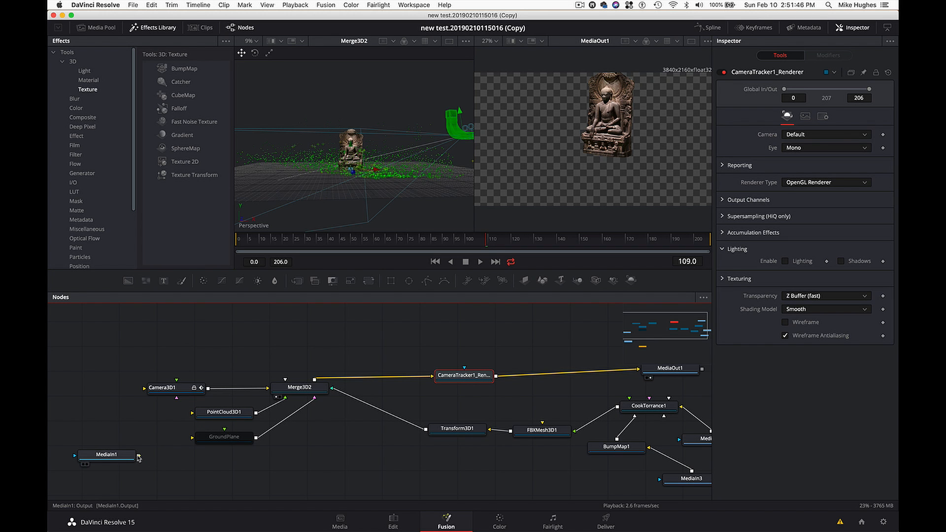
{"action": "left_click_drag", "start_coordinate": [140, 458], "coordinate": [155, 392]}
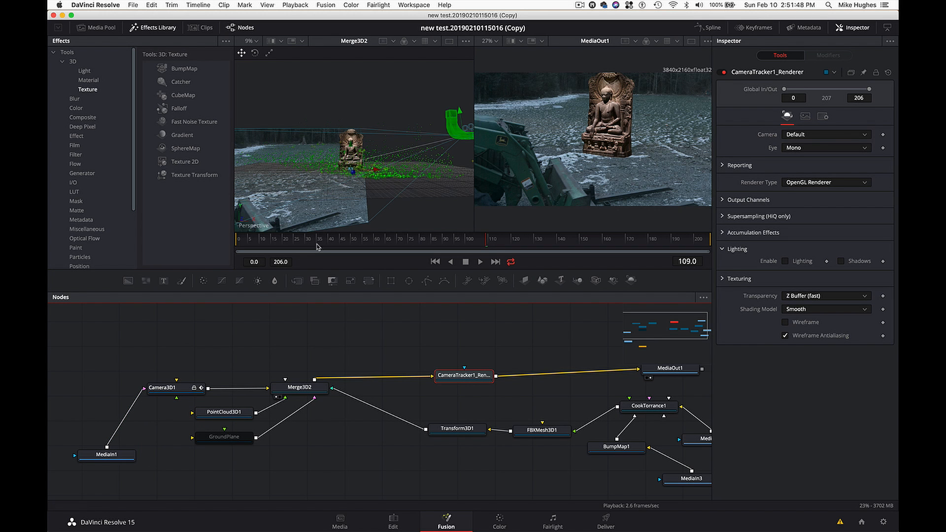
{"action": "mouse_move", "coordinate": [356, 222]}
{"action": "left_mouse_down"}
{"action": "mouse_move", "coordinate": [308, 226]}
{"action": "mouse_move", "coordinate": [355, 221]}
{"action": "left_mouse_up"}
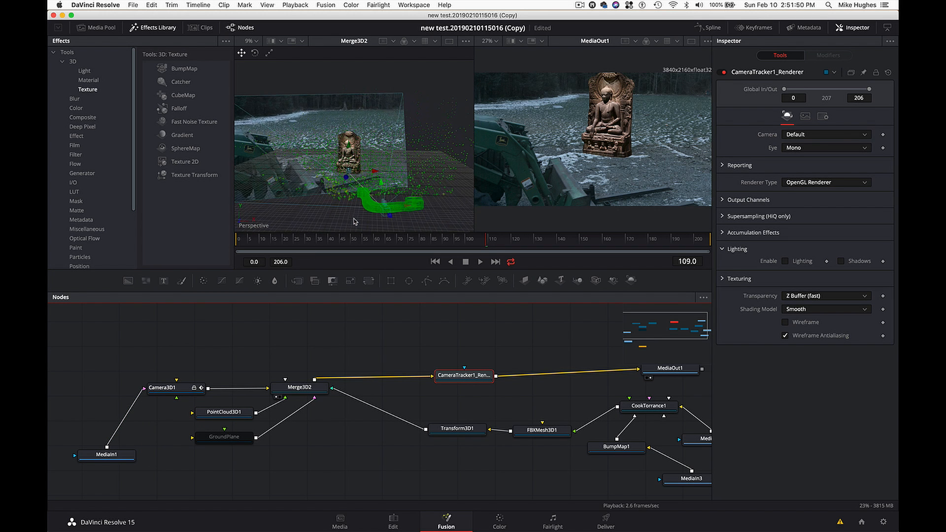
- Add a Background node and place it in the empty node area above Camera3D1
{"action": "key", "text": "shift+space"}
{"action": "type", "text": "Color Corrector"}
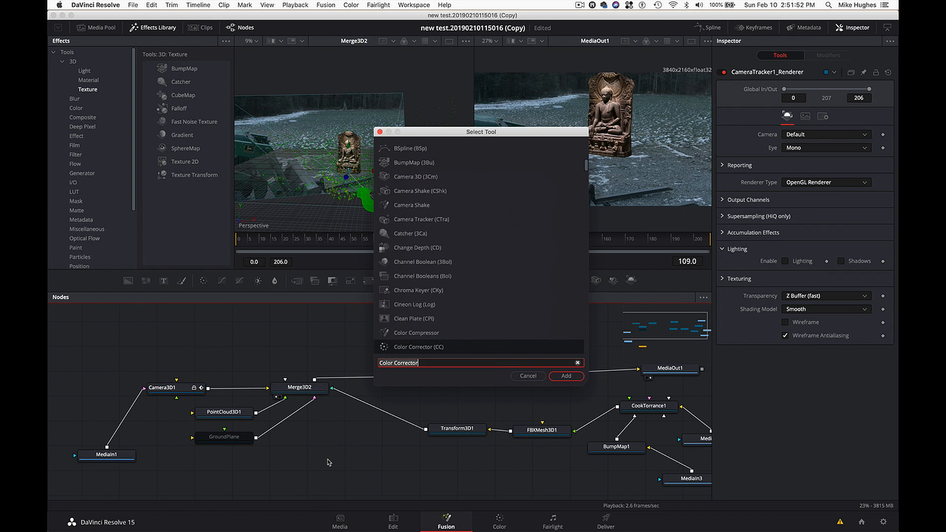
{"action": "type", "text": "back"}
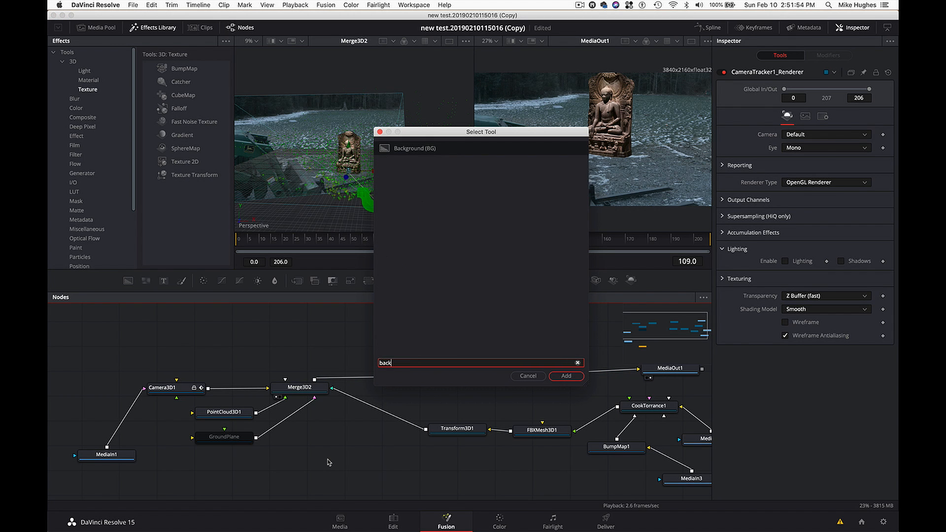
{"action": "key", "text": "Return"}
{"action": "left_click_drag", "start_coordinate": [328, 463], "coordinate": [209, 329]}
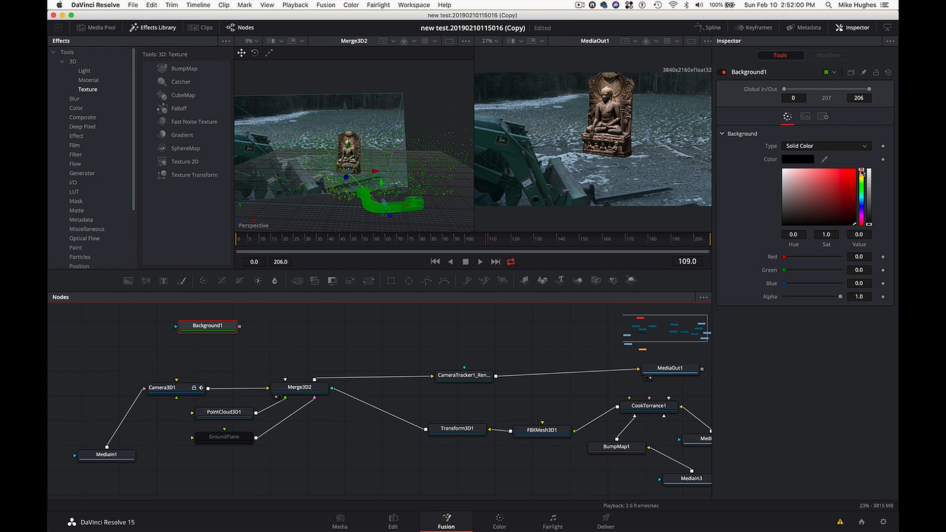
- Set Background1 to a dark bluish grey with hue 0.688, saturation 0.072 and value 0.102, and show it in the second viewer
{"action": "left_click_drag", "start_coordinate": [862, 172], "coordinate": [863, 210]}
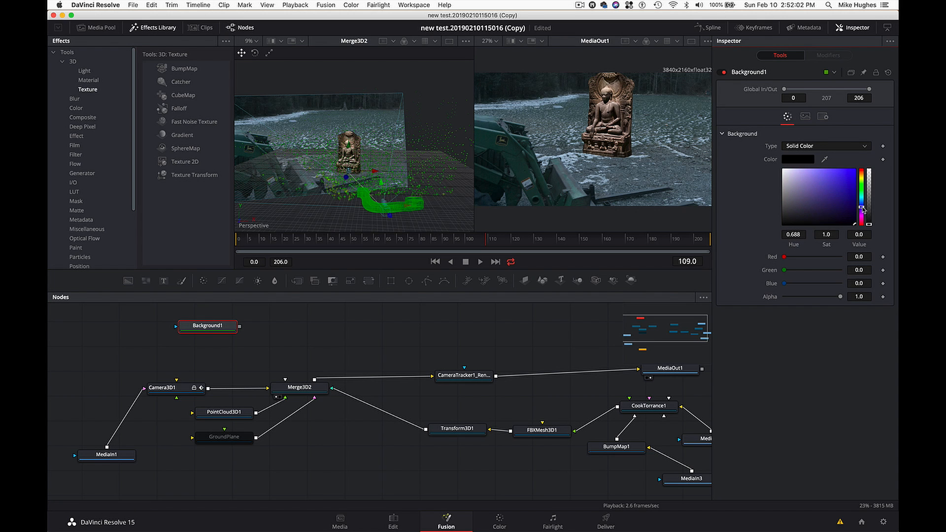
{"action": "left_click_drag", "start_coordinate": [801, 197], "coordinate": [787, 220]}
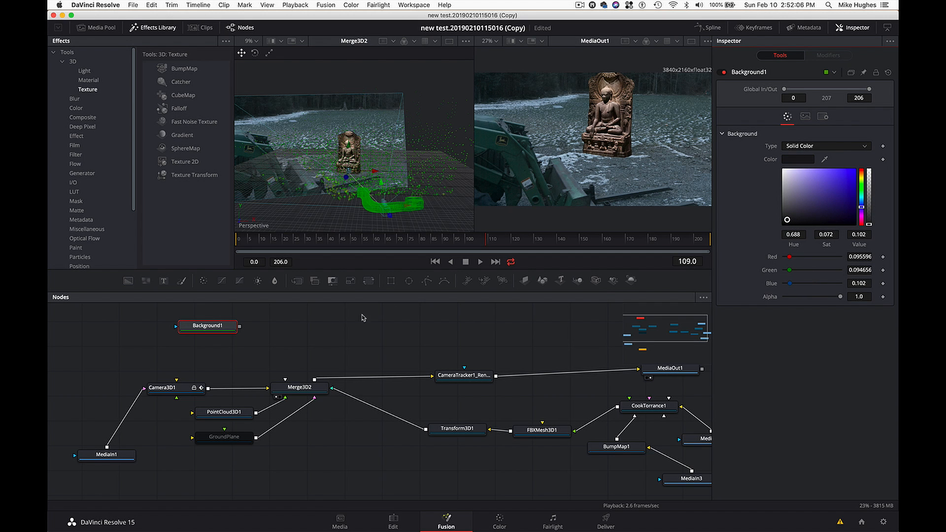
{"action": "left_click_drag", "start_coordinate": [211, 331], "coordinate": [193, 330]}
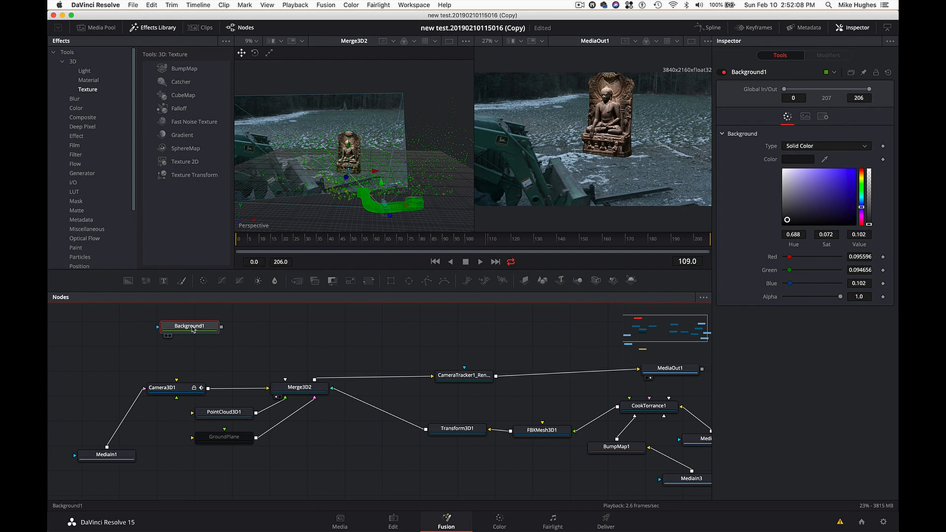
{"action": "key", "text": "2"}
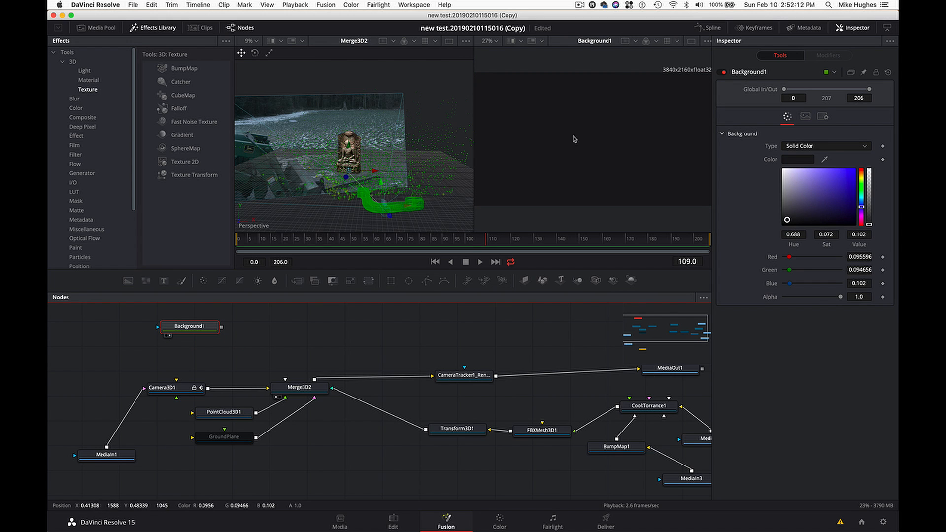
{"action": "left_click_drag", "start_coordinate": [190, 329], "coordinate": [189, 342]}
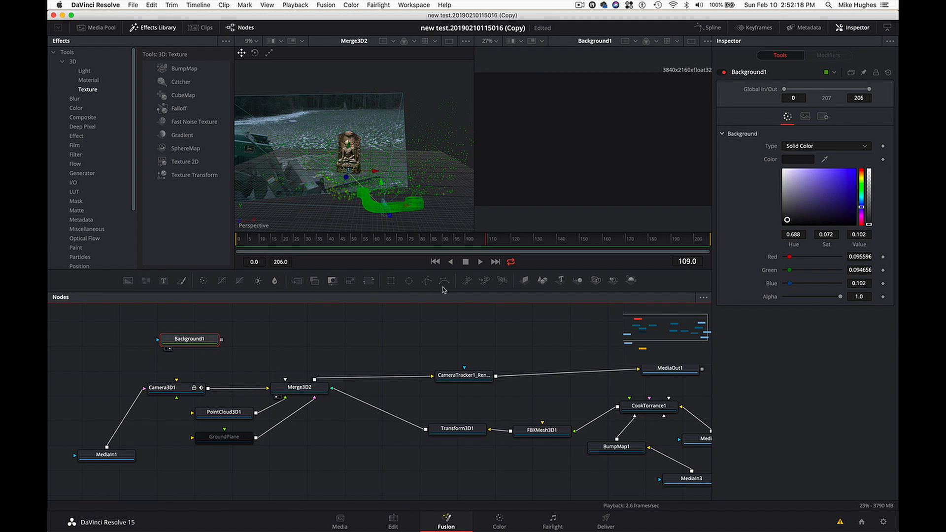
- Add a Polygon mask to Background1 and draw a closed, wide rounded shape across the middle of the frame
{"action": "left_click", "coordinate": [427, 281]}
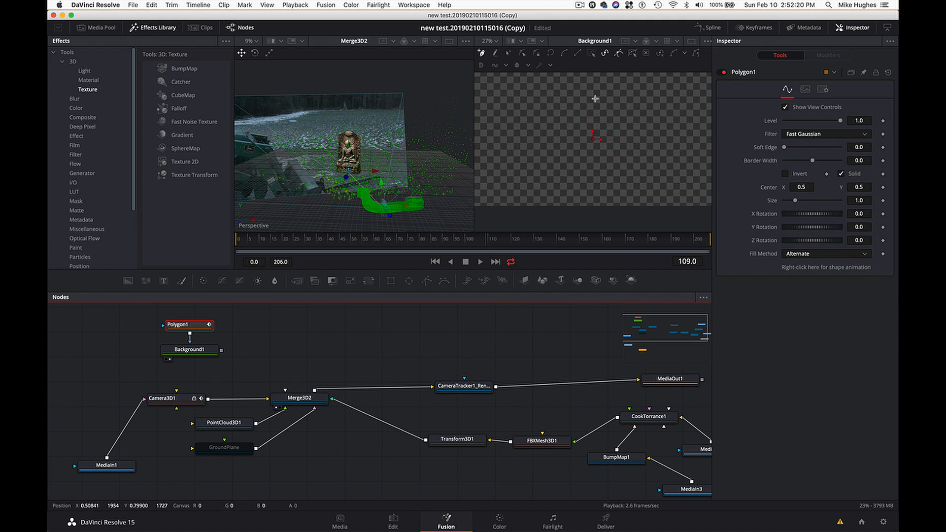
{"action": "left_click", "coordinate": [595, 99]}
{"action": "left_click_drag", "start_coordinate": [522, 101], "coordinate": [518, 106]}
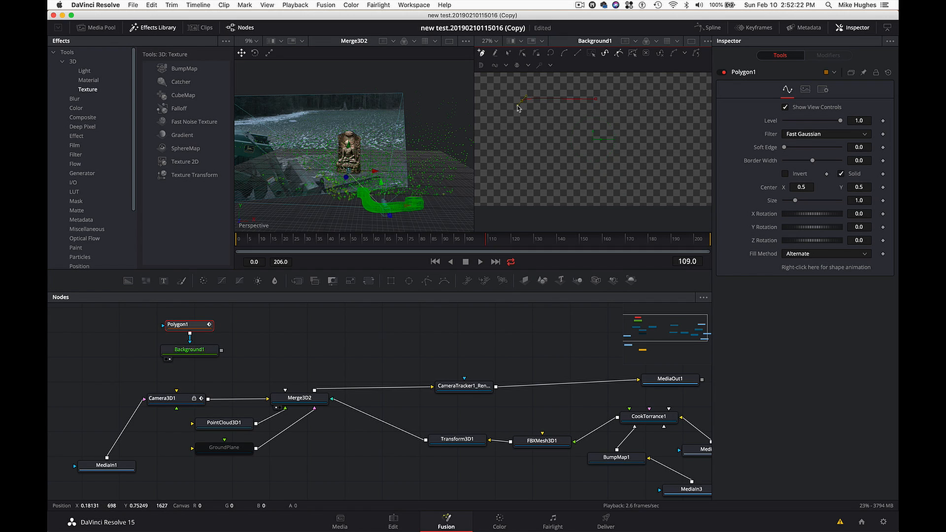
{"action": "left_click_drag", "start_coordinate": [513, 153], "coordinate": [522, 158]}
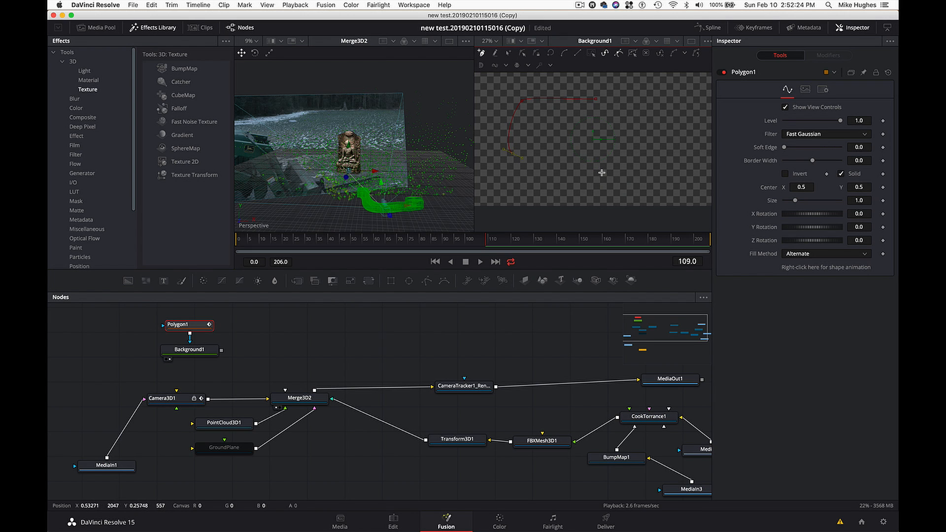
{"action": "left_click_drag", "start_coordinate": [623, 165], "coordinate": [669, 158]}
{"action": "left_click_drag", "start_coordinate": [672, 107], "coordinate": [658, 105]}
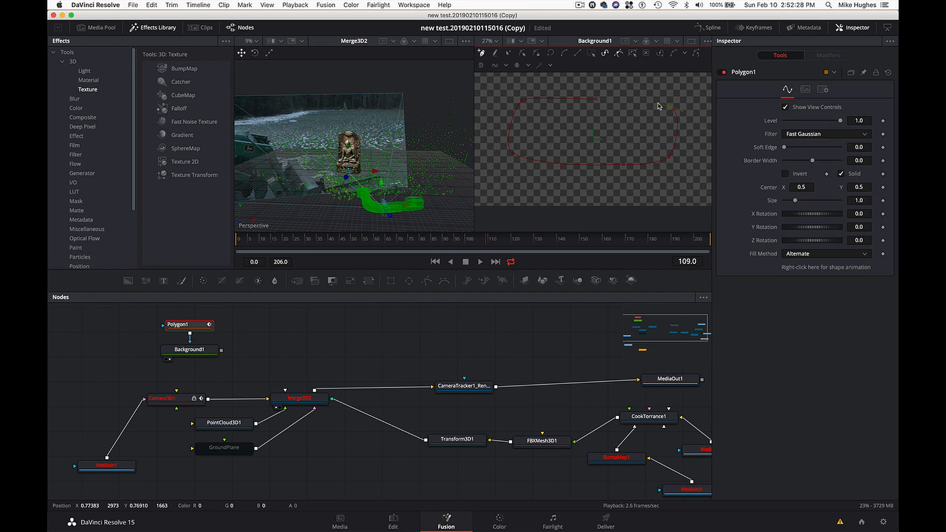
{"action": "left_click", "coordinate": [597, 99]}
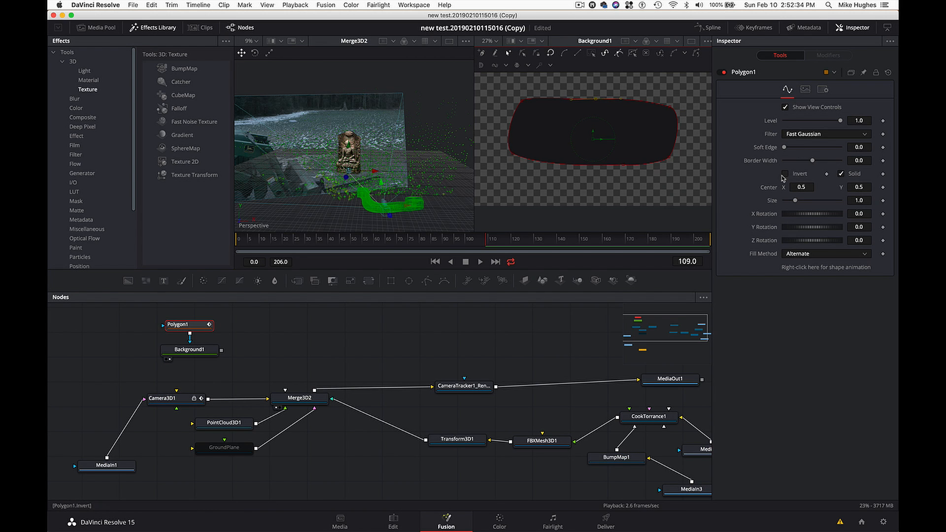
- Feather the Polygon1 mask by setting its soft edge to 0.1228
{"action": "left_click_drag", "start_coordinate": [784, 146], "coordinate": [818, 153]}
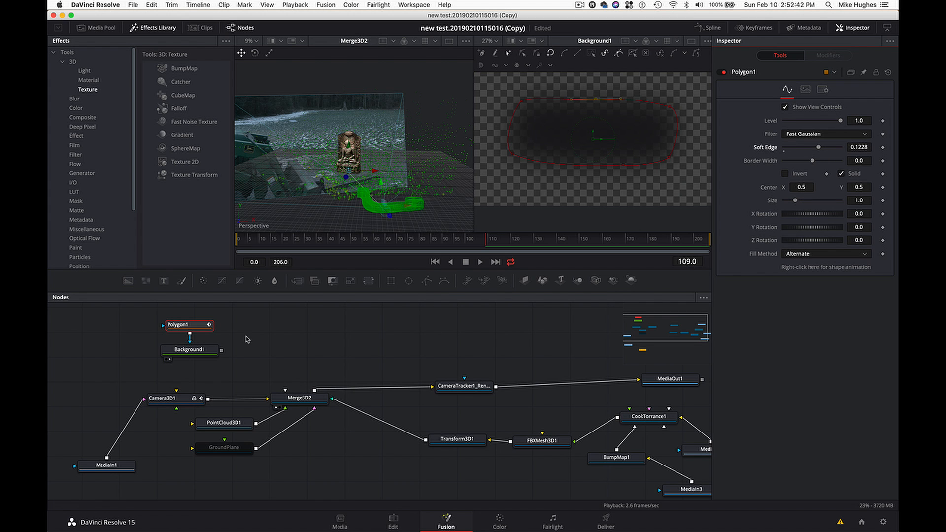
- Add an Image Plane 3D node after Background1 and show it in the first viewer
{"action": "left_click", "coordinate": [205, 350]}
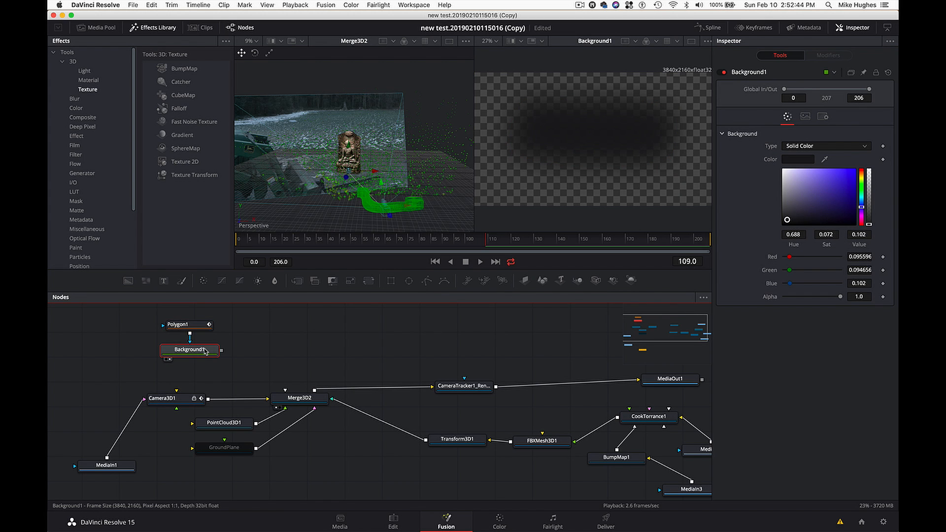
{"action": "key", "text": "shift+space"}
{"action": "type", "text": "back"}
{"action": "key", "text": "BackSpace"}
{"action": "key", "text": "BackSpace"}
{"action": "key", "text": "BackSpace"}
{"action": "key", "text": "BackSpace"}
{"action": "type", "text": "ima"}
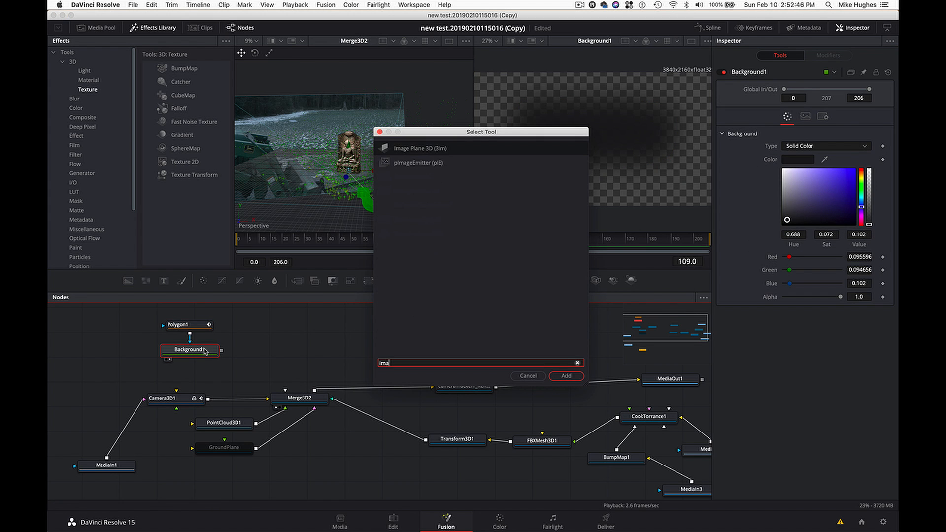
{"action": "left_click", "coordinate": [435, 152]}
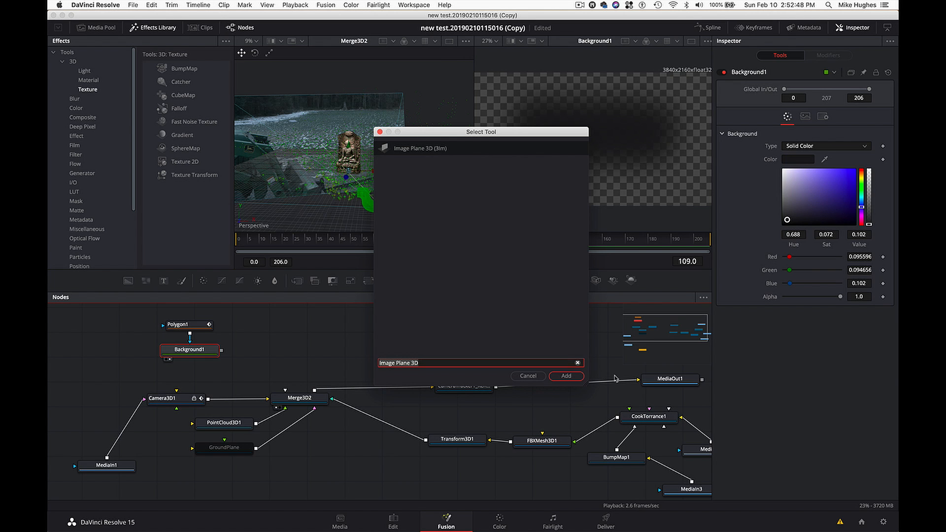
{"action": "left_click", "coordinate": [573, 377]}
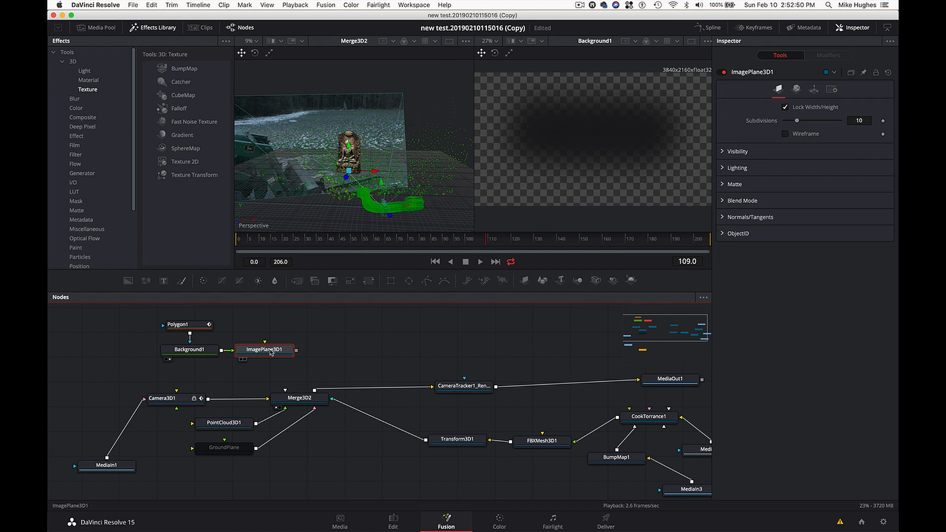
{"action": "key", "text": "1"}
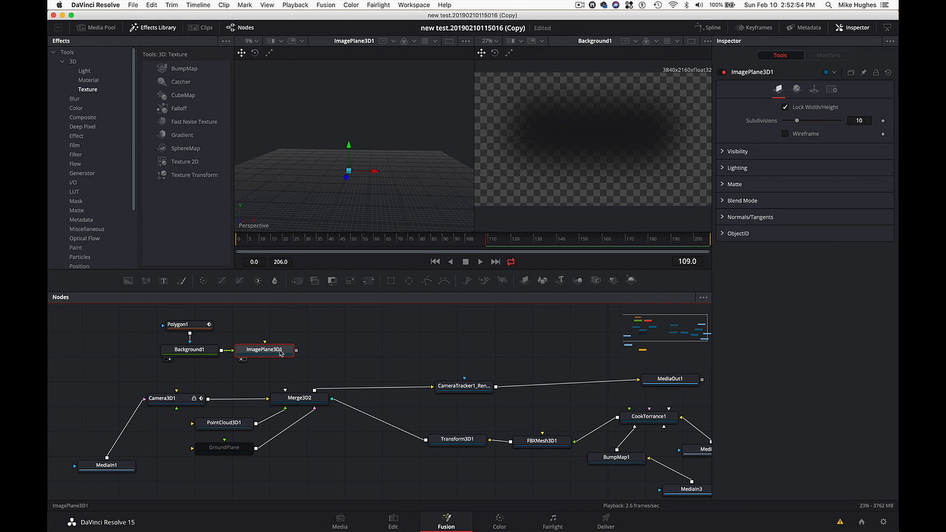
- Add a Transform 3D node after ImagePlane3D1
{"action": "key", "text": "shift+space"}
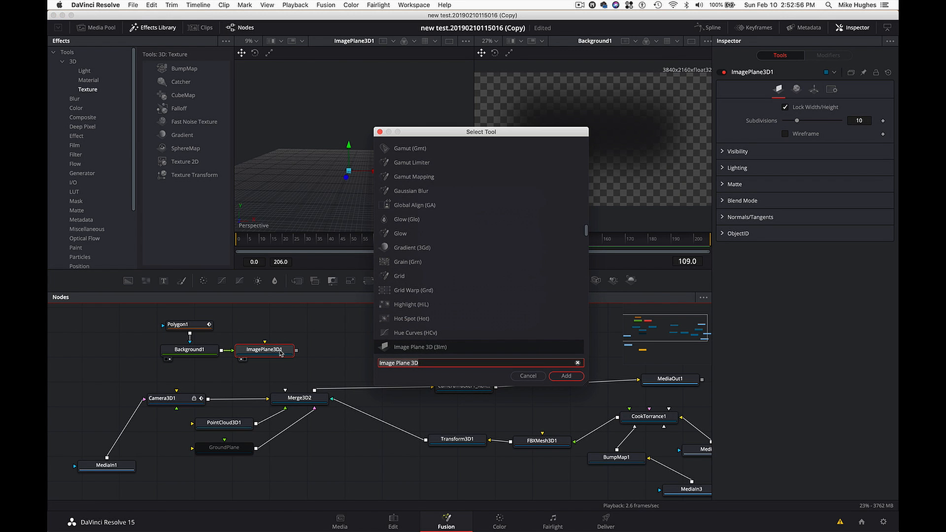
{"action": "type", "text": "tran"}
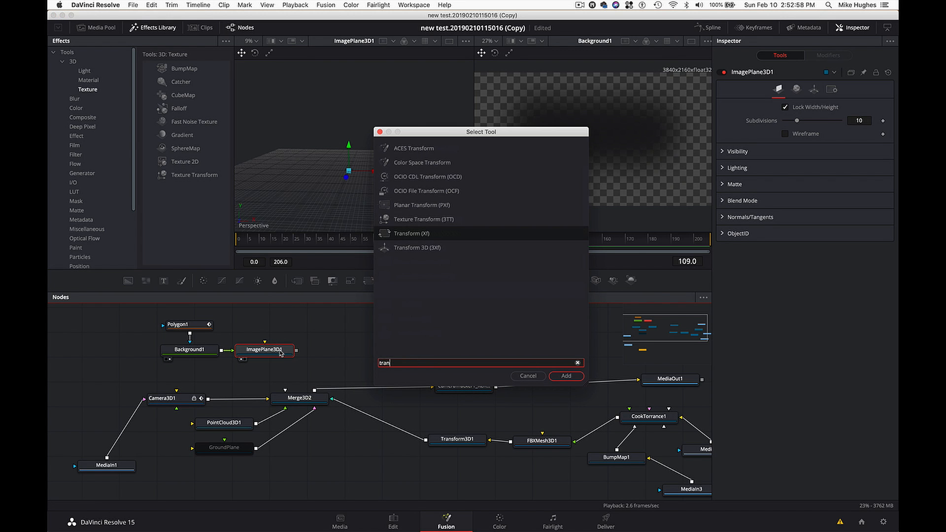
{"action": "left_click", "coordinate": [402, 250]}
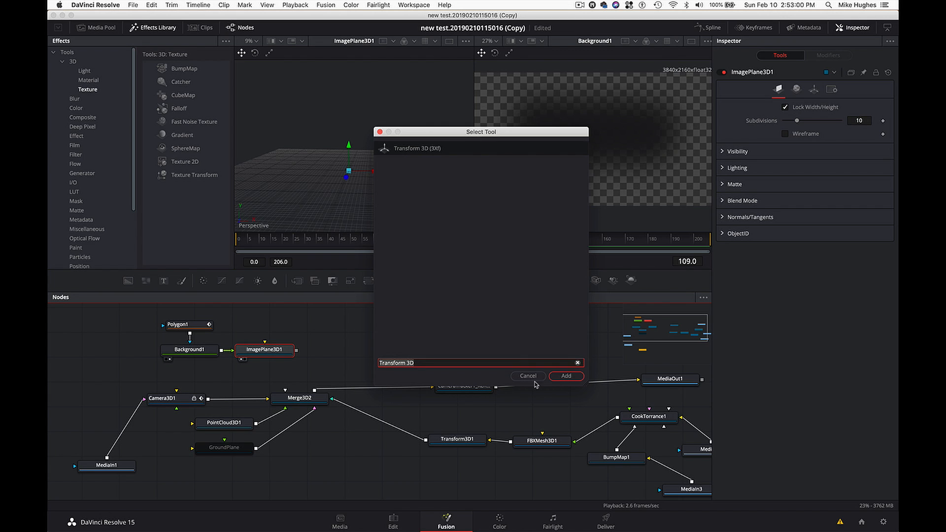
{"action": "left_click", "coordinate": [566, 377]}
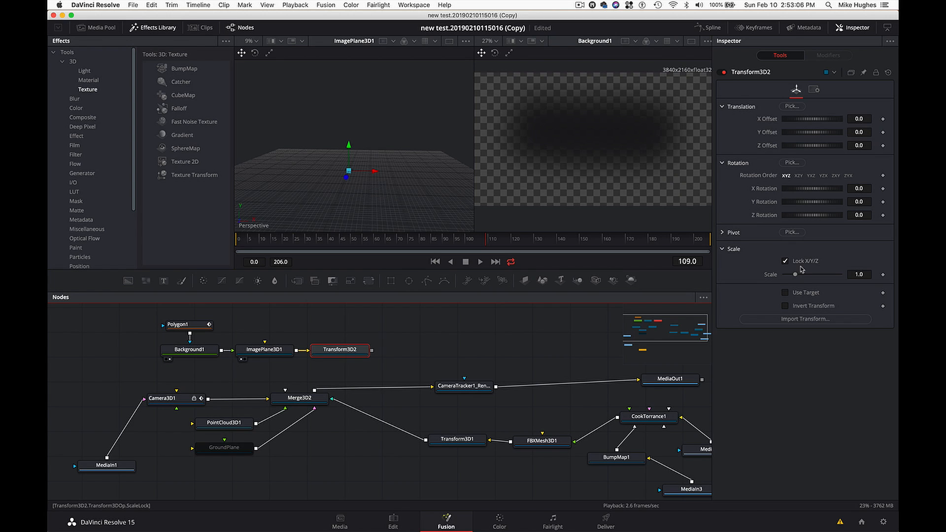
- Show Transform3D2 in the first viewer and set its uniform scale to 4.3
{"action": "left_click_drag", "start_coordinate": [796, 275], "coordinate": [845, 279]}
{"action": "left_click", "coordinate": [853, 274]}
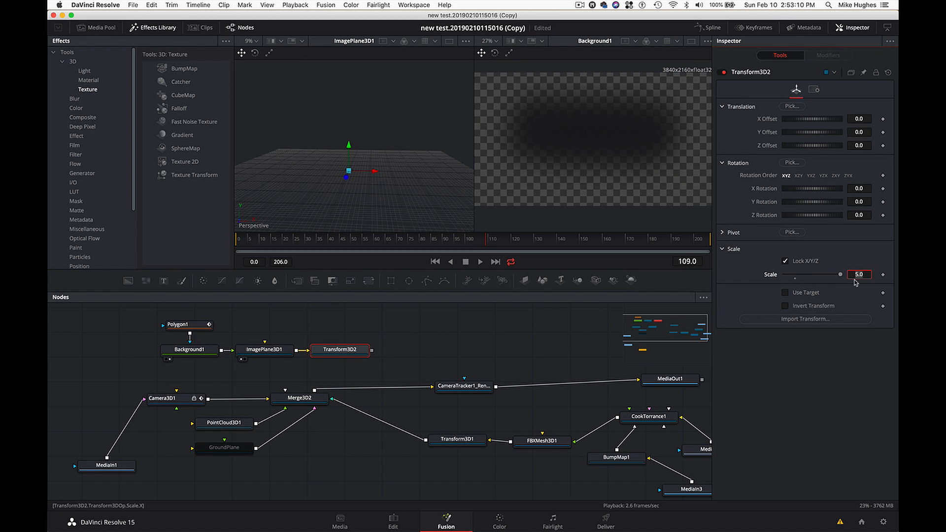
{"action": "type", "text": "20"}
{"action": "key", "text": "Tab"}
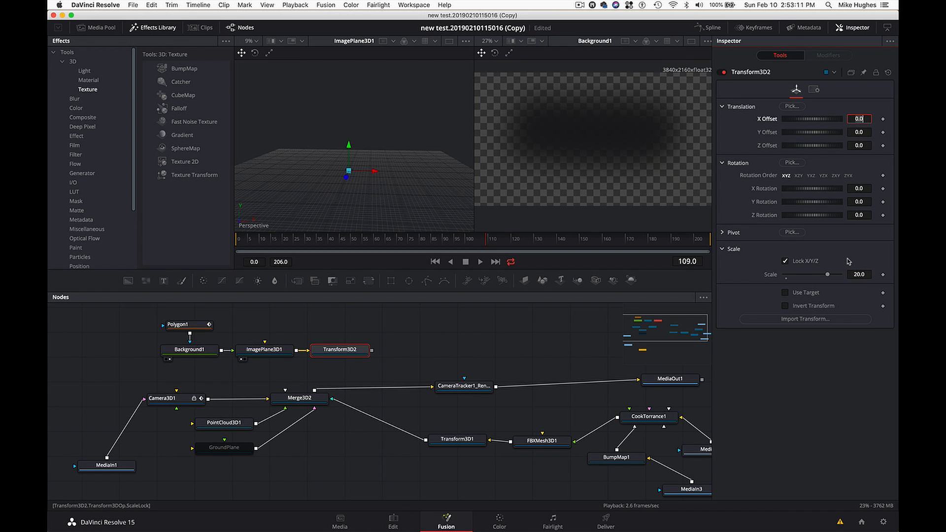
{"action": "left_click", "coordinate": [346, 351]}
{"action": "key", "text": "1"}
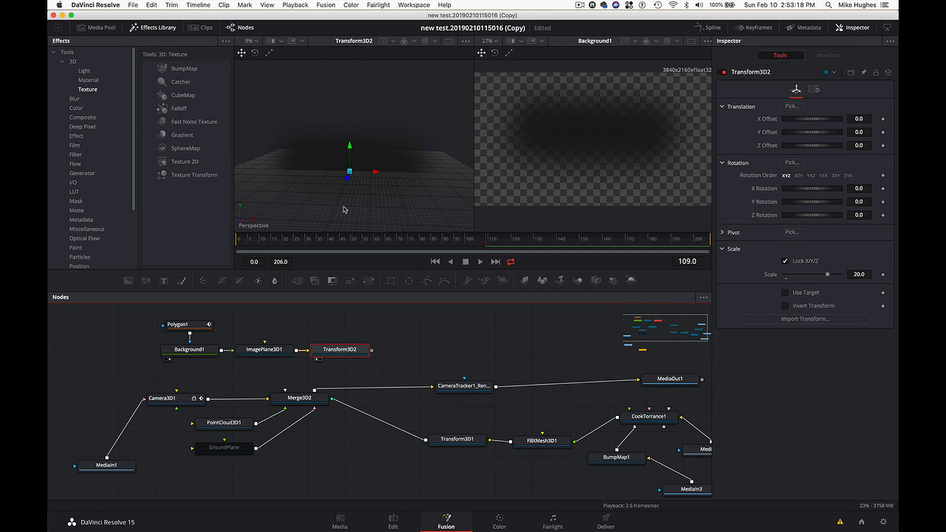
{"action": "left_click_drag", "start_coordinate": [827, 277], "coordinate": [794, 286]}
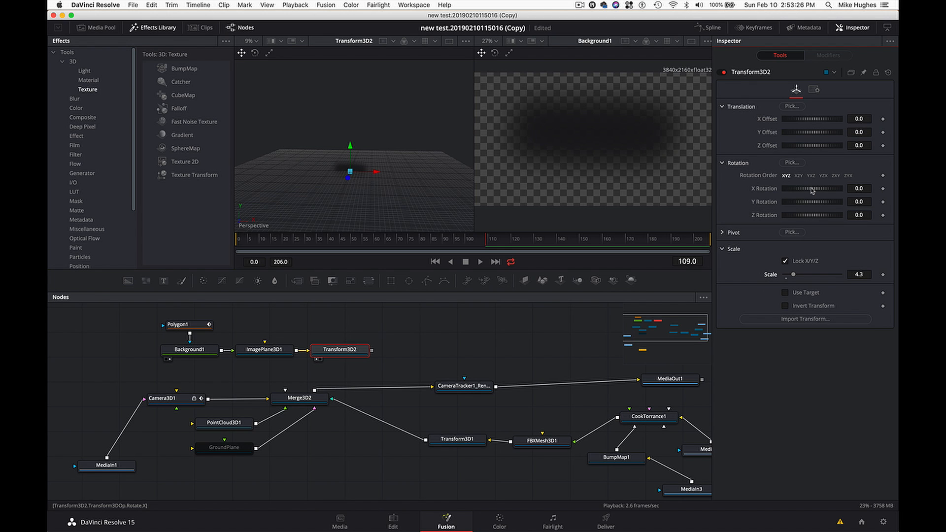
- Lay the shadow plane flat by setting Transform3D2's X rotation to -90
{"action": "left_click", "coordinate": [859, 186]}
{"action": "key", "text": "Tab"}
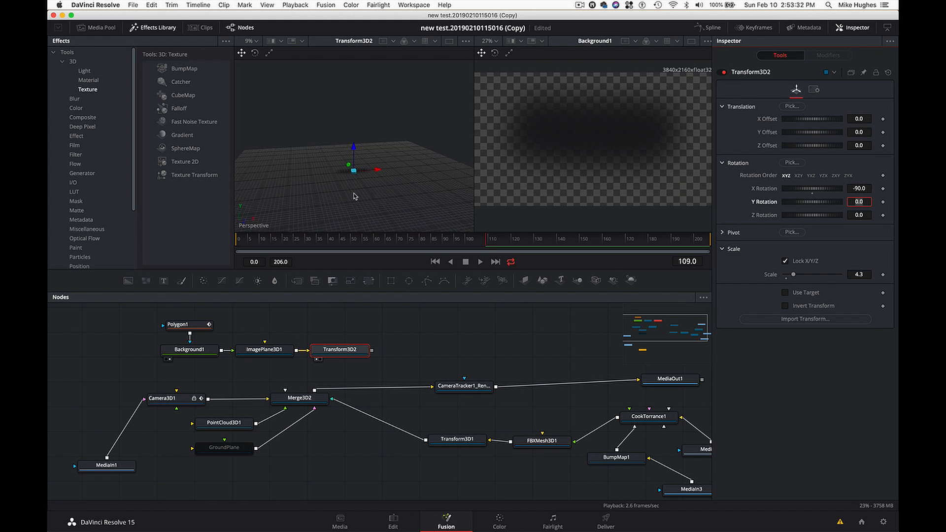
{"action": "scroll", "coordinate": [355, 197], "scroll_direction": "left", "scroll_amount": 5}
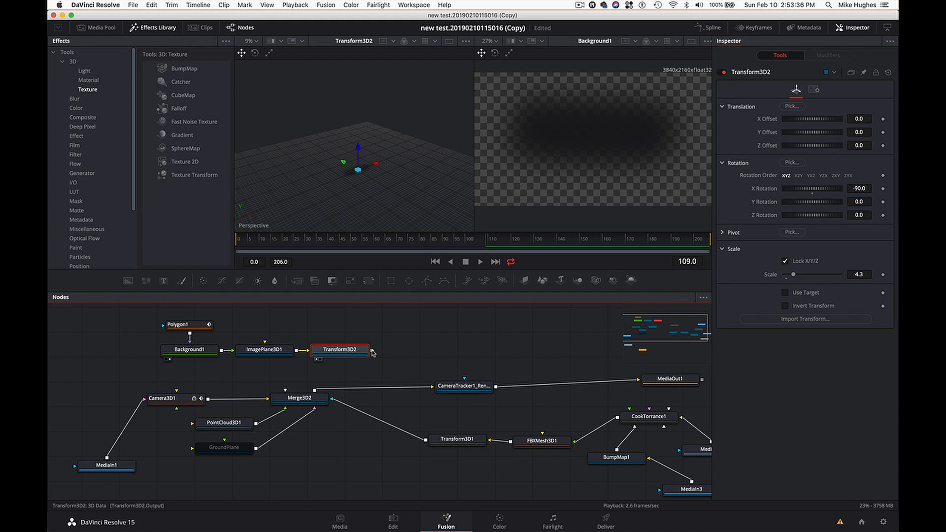
- Connect Transform3D2 to Merge3D2 and show the merged scene in the first viewer to check the shadow plane around the statue's base
{"action": "left_click_drag", "start_coordinate": [371, 351], "coordinate": [310, 400]}
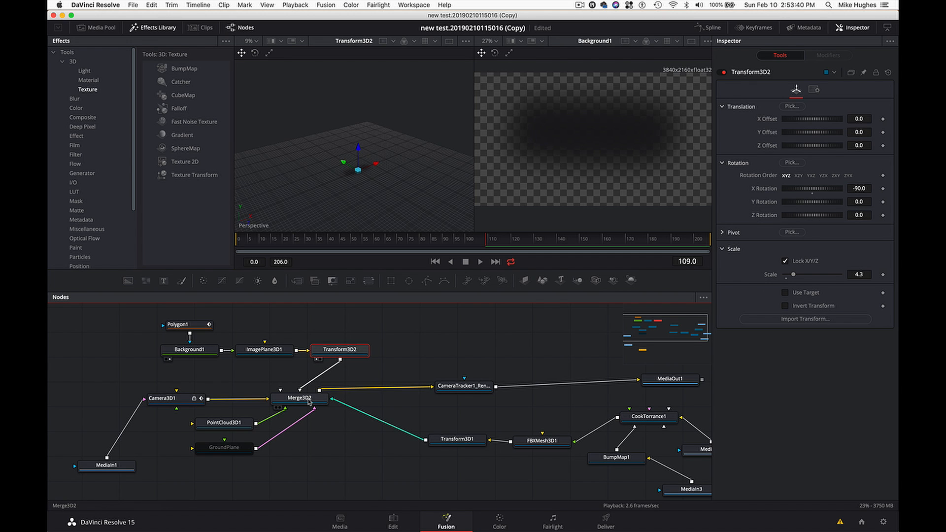
{"action": "left_click", "coordinate": [309, 402]}
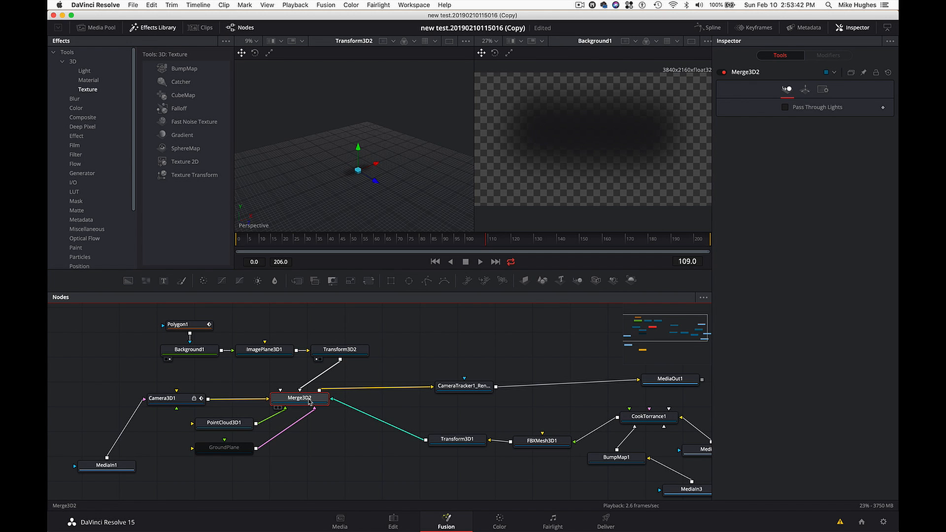
{"action": "key", "text": "1"}
{"action": "scroll", "coordinate": [350, 224], "scroll_direction": "down", "scroll_amount": 5}
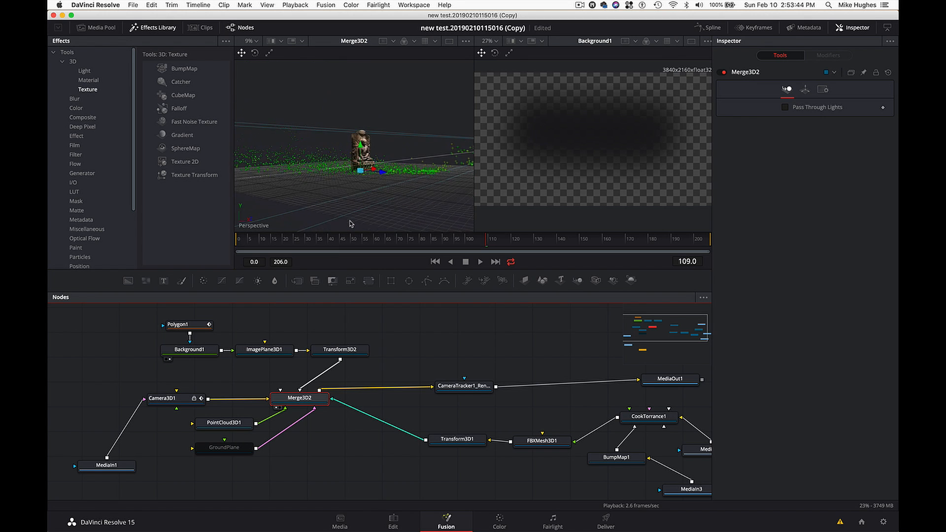
{"action": "scroll", "coordinate": [351, 224], "scroll_direction": "up", "scroll_amount": 5}
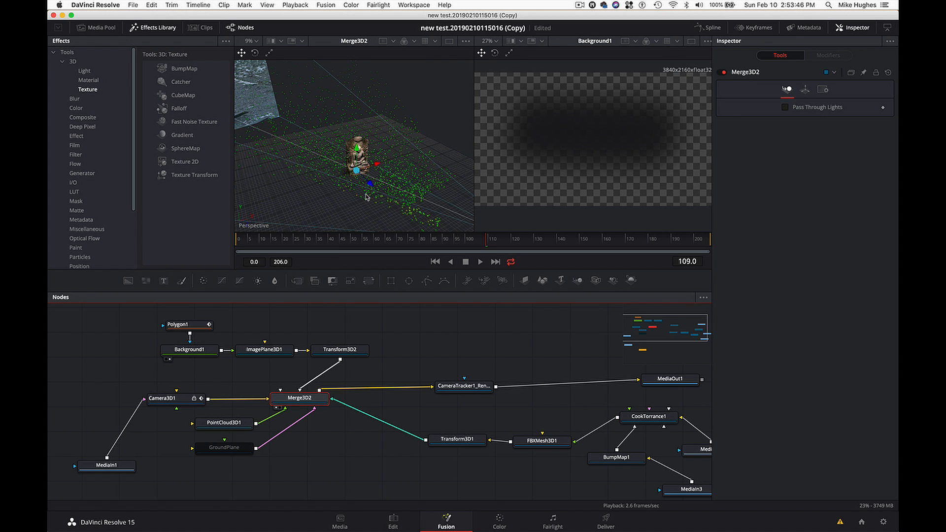
{"action": "scroll", "coordinate": [367, 198], "scroll_direction": "up", "scroll_amount": 5}
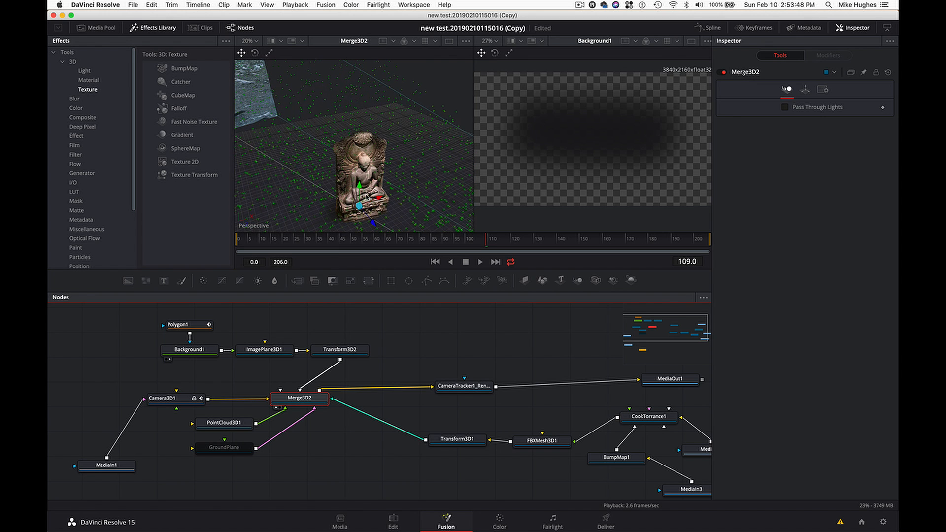
{"action": "scroll", "coordinate": [366, 197], "scroll_direction": "down", "scroll_amount": 5}
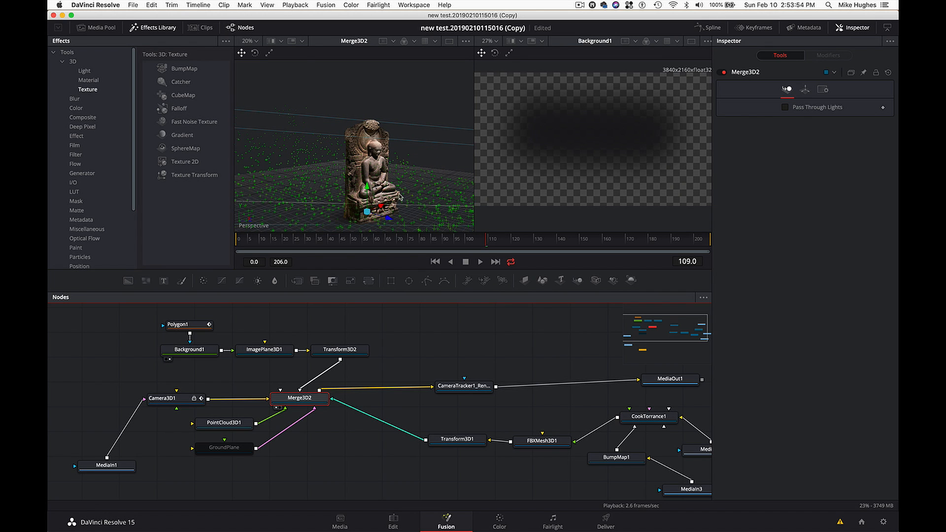
- Set Transform3D2's Z offset to 0.58 and show CameraTracker1_Renderer in the second viewer
{"action": "left_click", "coordinate": [340, 349]}
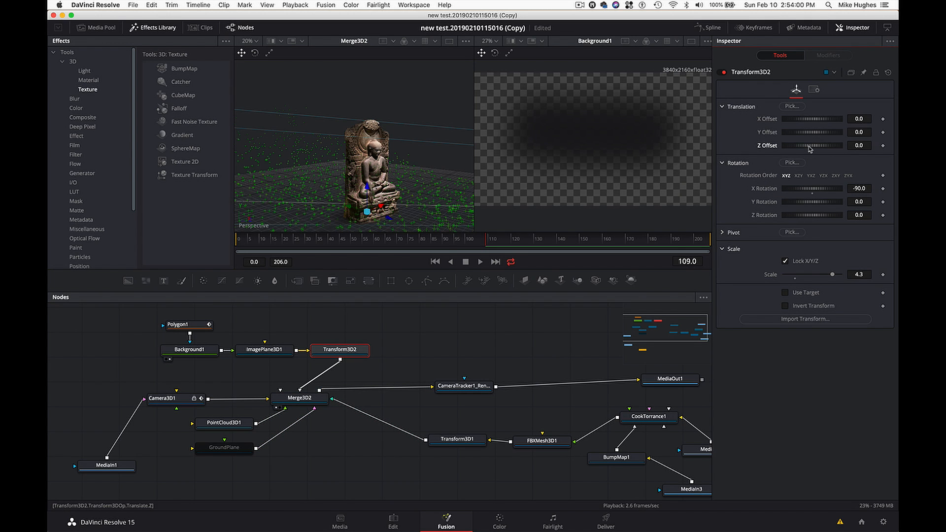
{"action": "left_click_drag", "start_coordinate": [809, 148], "coordinate": [812, 151]}
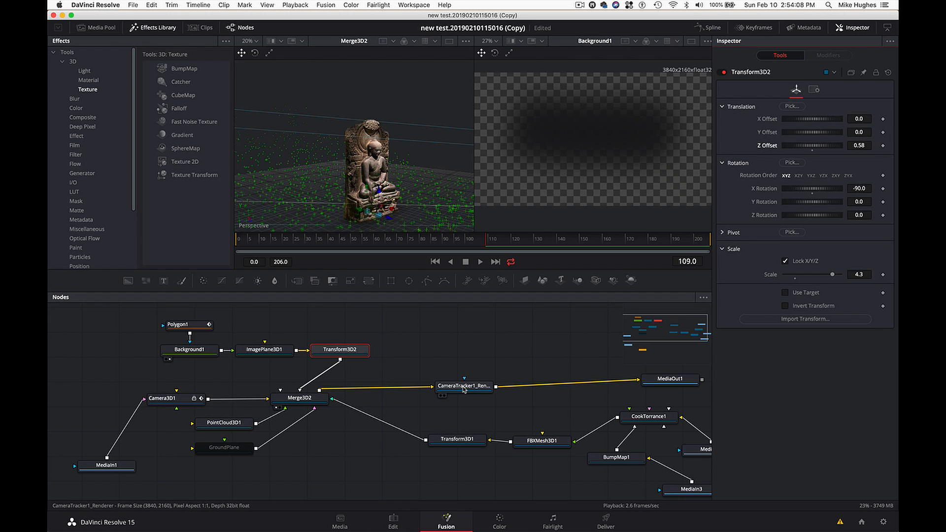
{"action": "left_click", "coordinate": [463, 387]}
{"action": "key", "text": "2"}
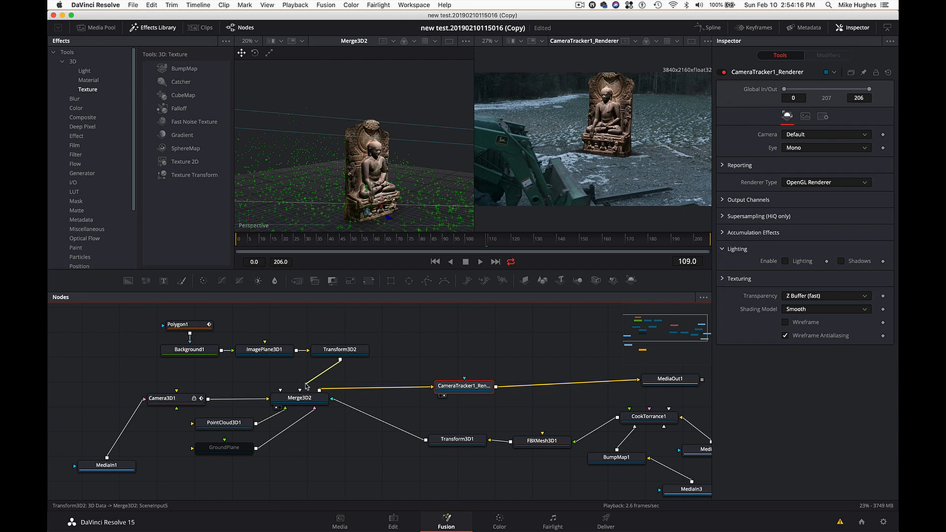
- Compare the render at frame 160 with Transform3D2 disconnected from Merge3D2, and reconnect it
{"action": "left_click_drag", "start_coordinate": [306, 387], "coordinate": [298, 383]}
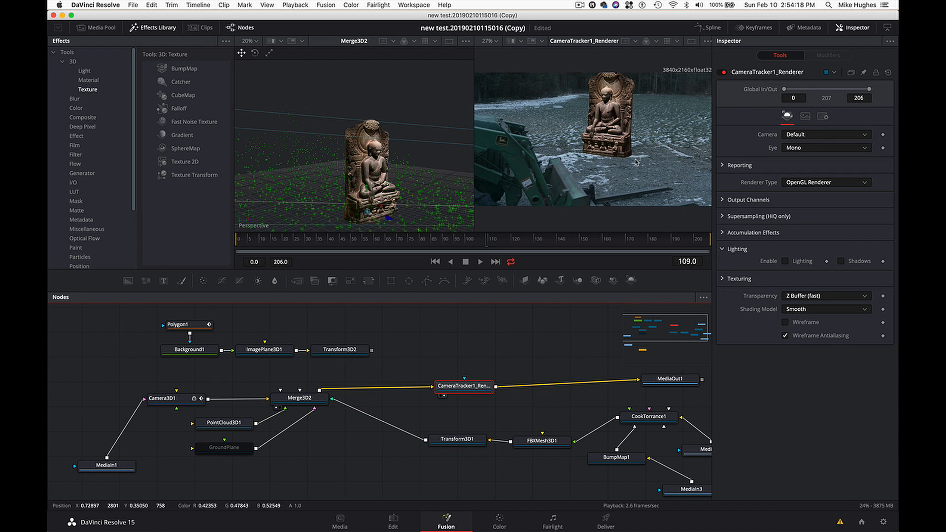
{"action": "left_click", "coordinate": [587, 238]}
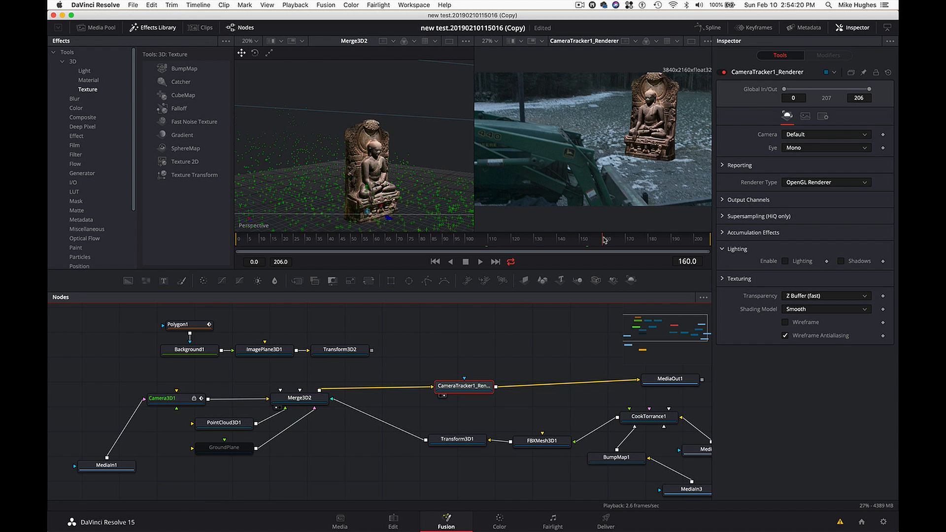
{"action": "left_click", "coordinate": [602, 239]}
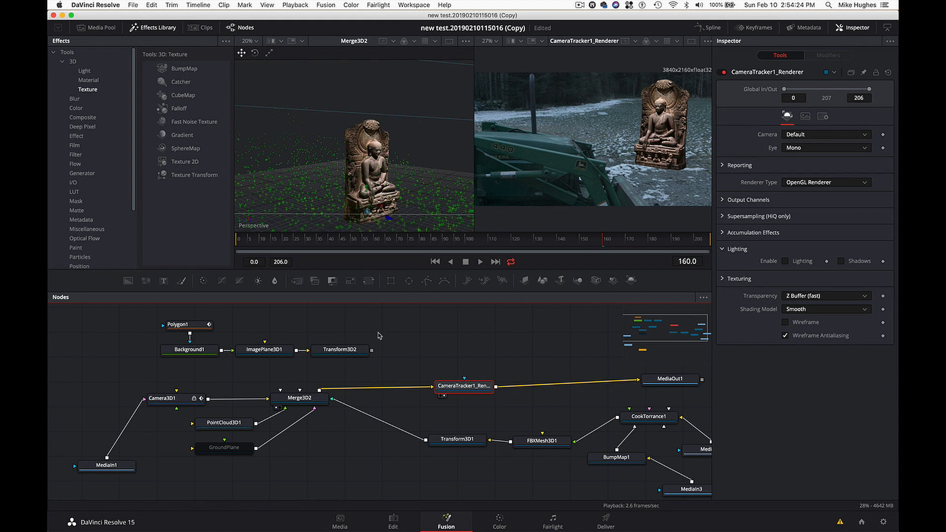
{"action": "left_click_drag", "start_coordinate": [372, 351], "coordinate": [312, 401]}
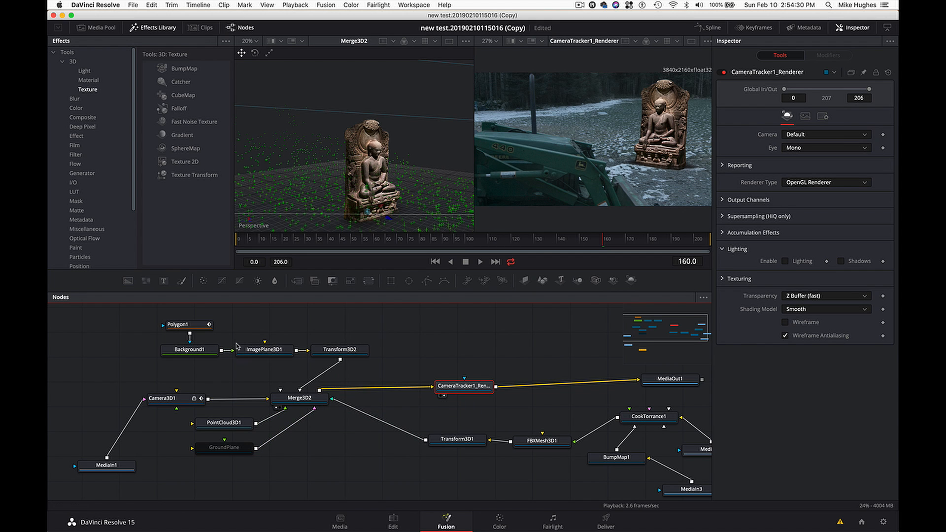
- Show the Polygon1 mask in the first viewer and select its outline's lower edge for inspection
{"action": "left_click", "coordinate": [200, 328]}
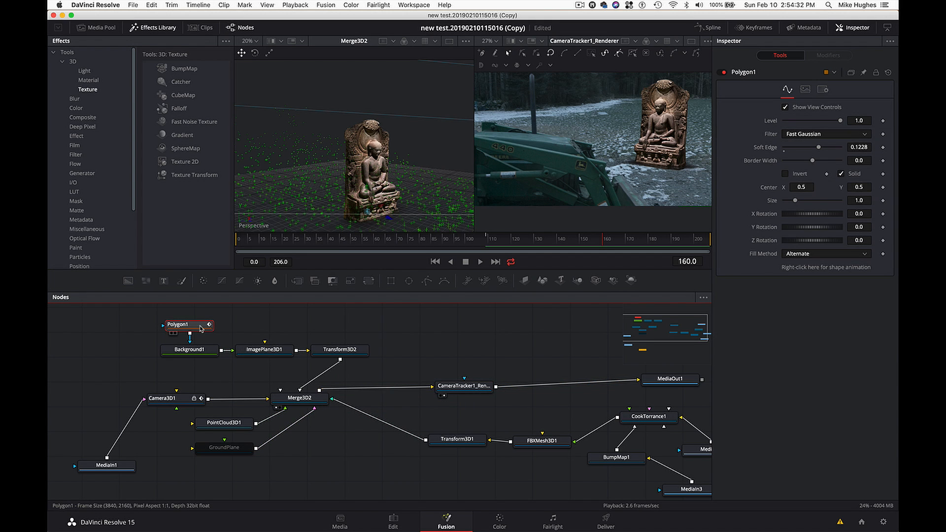
{"action": "key", "text": "1"}
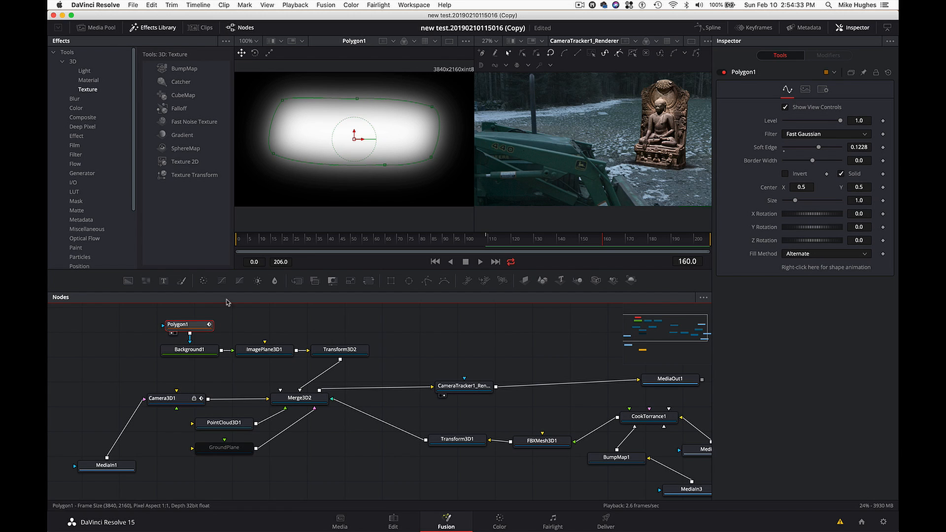
{"action": "left_click", "coordinate": [386, 169]}
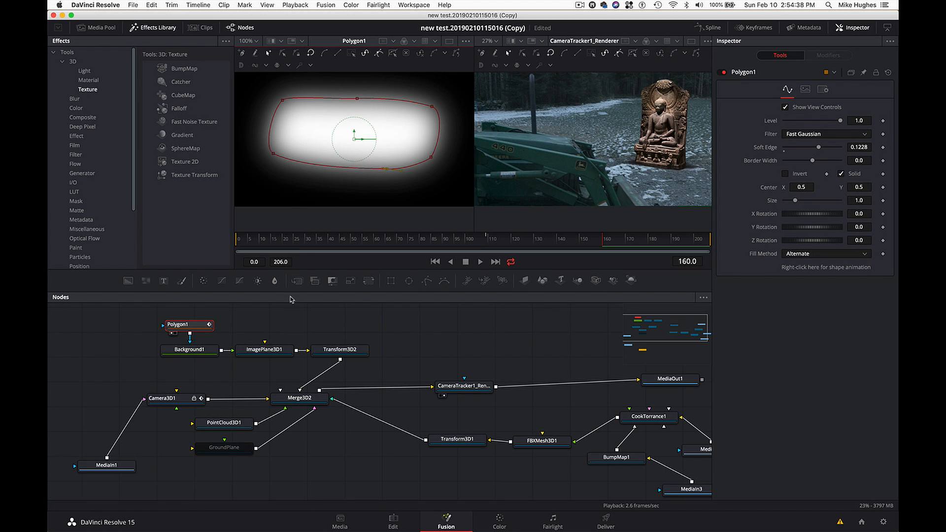
- Unlock the X/Y/Z scale of Transform3D2 and set its Y Scale to 4.213
{"action": "left_click", "coordinate": [325, 350]}
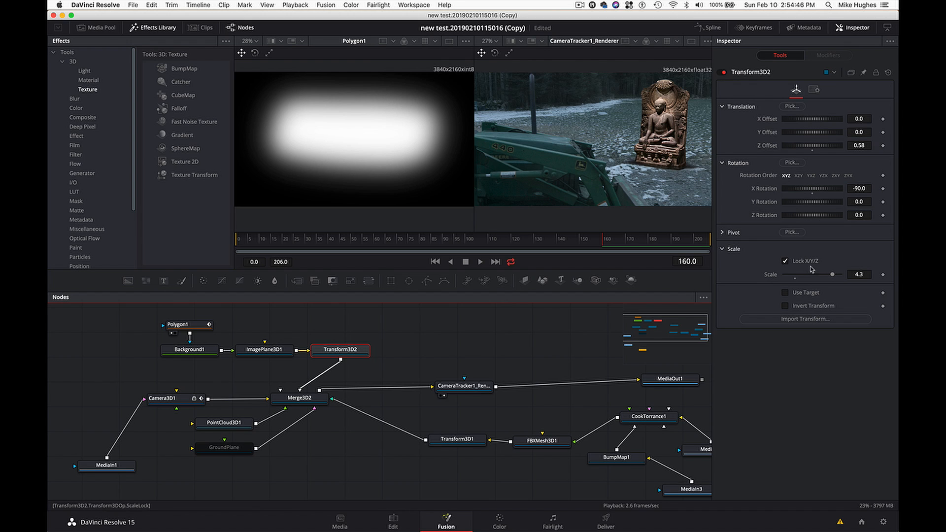
{"action": "left_click", "coordinate": [785, 262]}
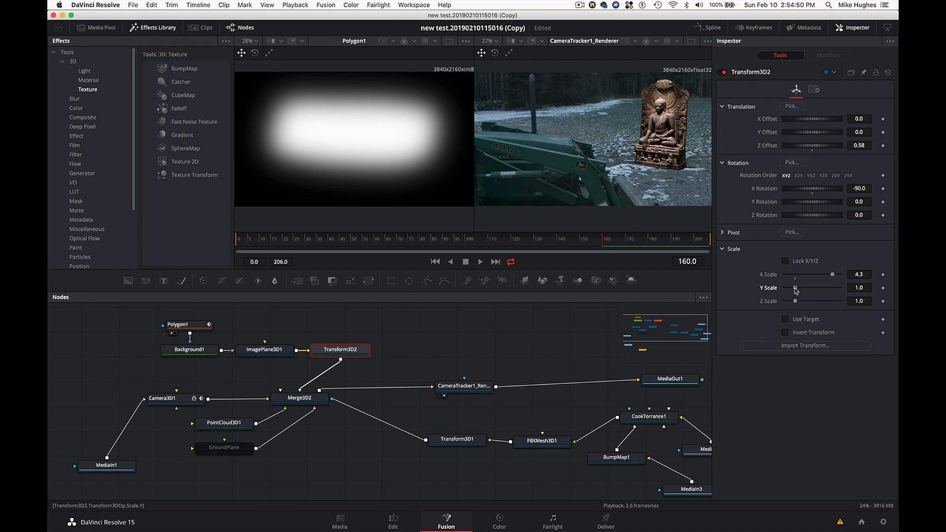
{"action": "left_click_drag", "start_coordinate": [794, 289], "coordinate": [833, 294]}
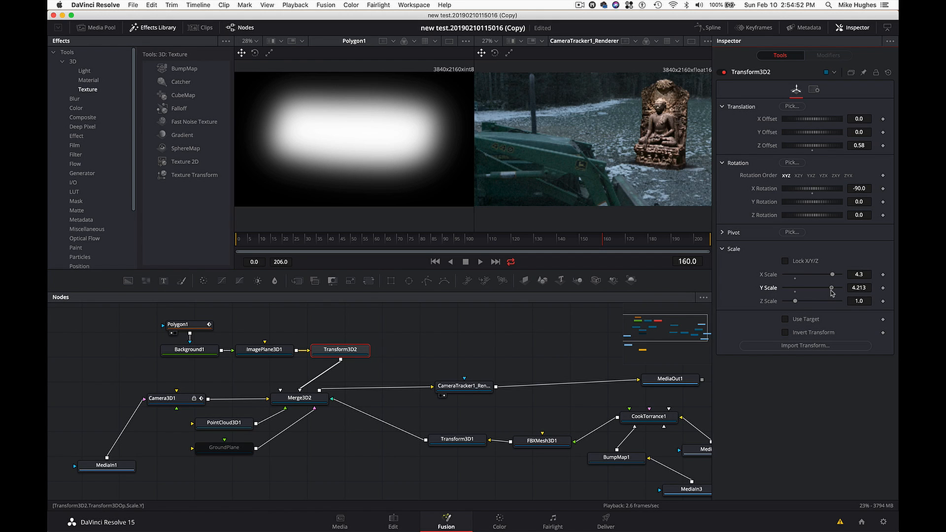
- Show Merge3D2 in the first viewer and set Transform3D2's X Scale to 3.268 and Y Scale to 4.055
{"action": "left_click", "coordinate": [299, 398]}
{"action": "key", "text": "1"}
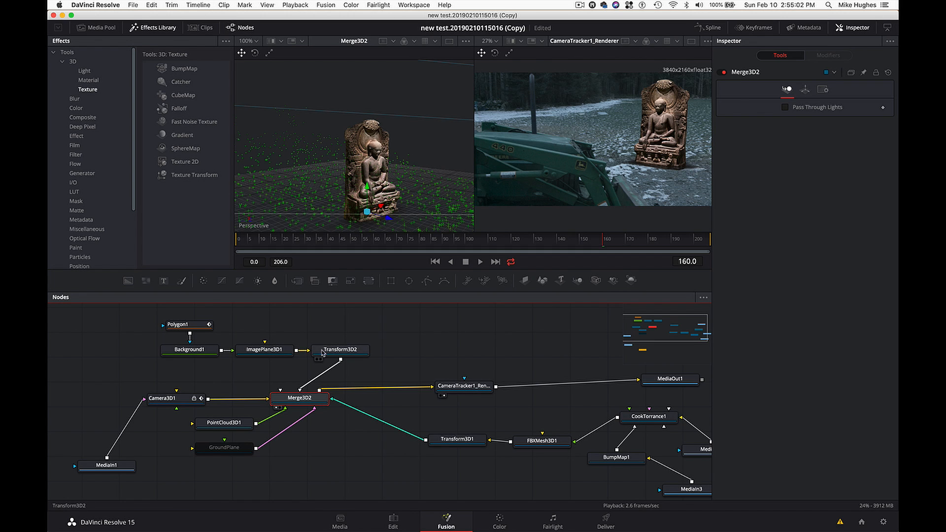
{"action": "left_click", "coordinate": [341, 350]}
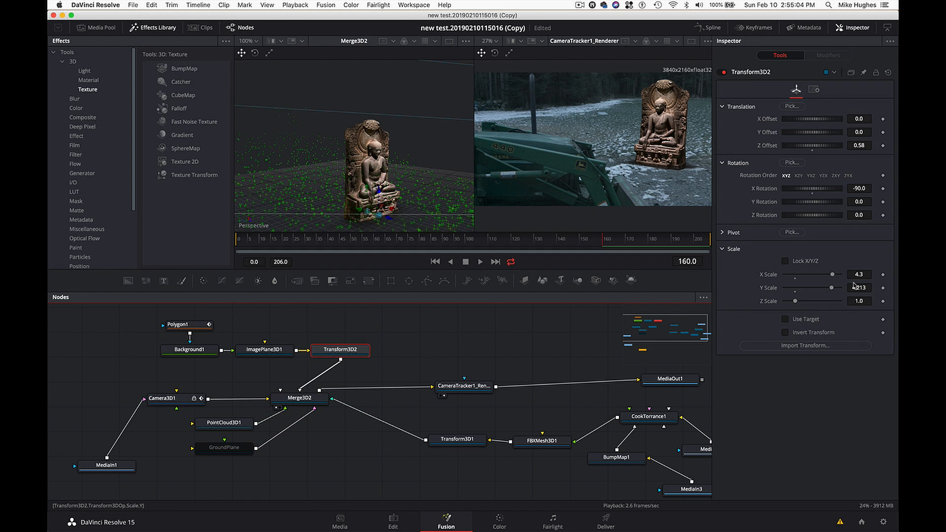
{"action": "left_click_drag", "start_coordinate": [832, 284], "coordinate": [823, 277]}
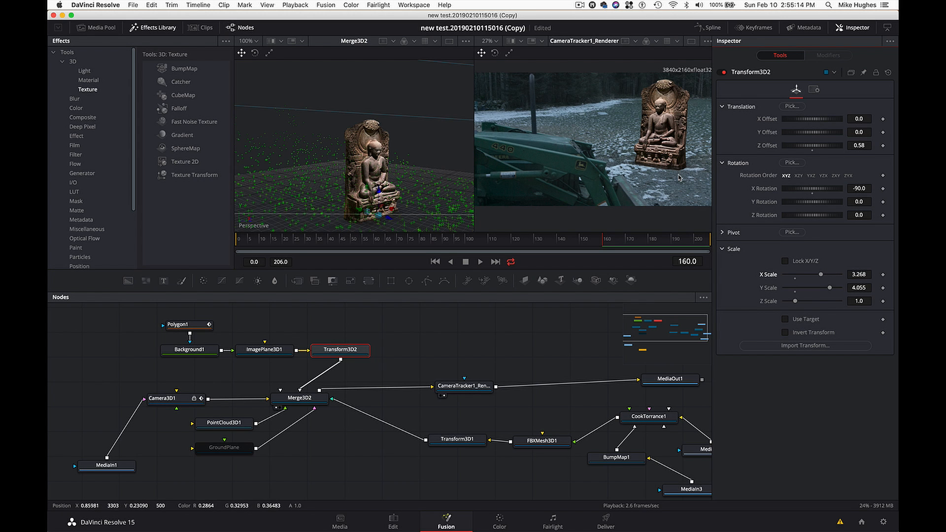
- Stretch the shadow plane by raising Transform3D2's Y Scale to 12.35
{"action": "scroll", "coordinate": [679, 177], "scroll_direction": "up", "scroll_amount": 8}
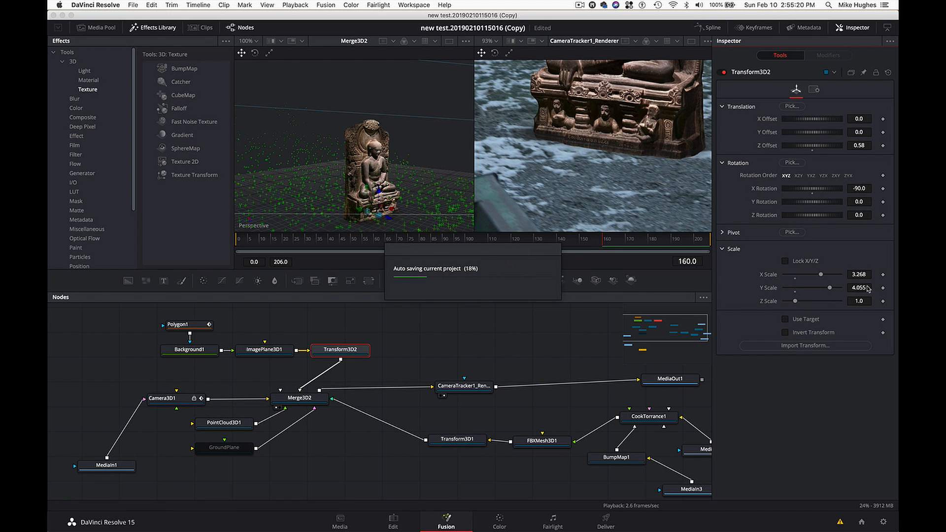
{"action": "left_click", "coordinate": [863, 287]}
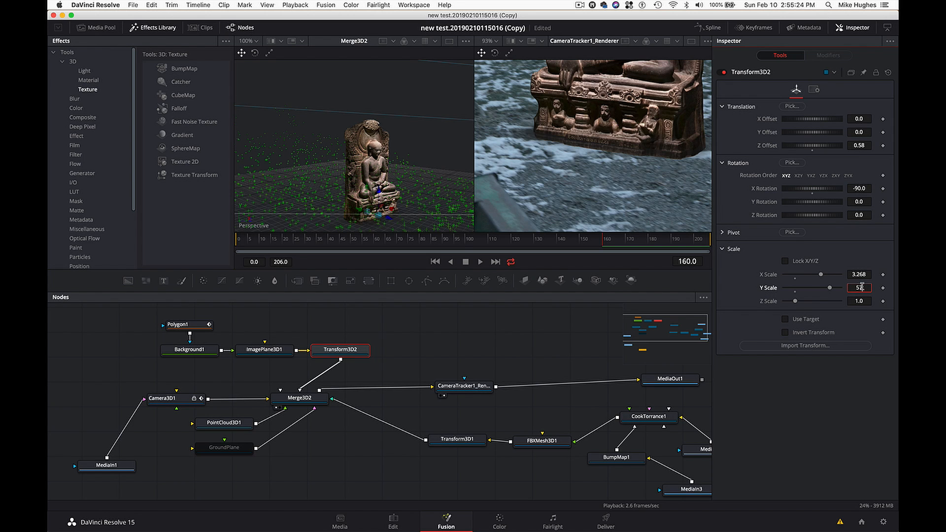
{"action": "key", "text": "Tab"}
{"action": "left_click_drag", "start_coordinate": [822, 289], "coordinate": [791, 290]}
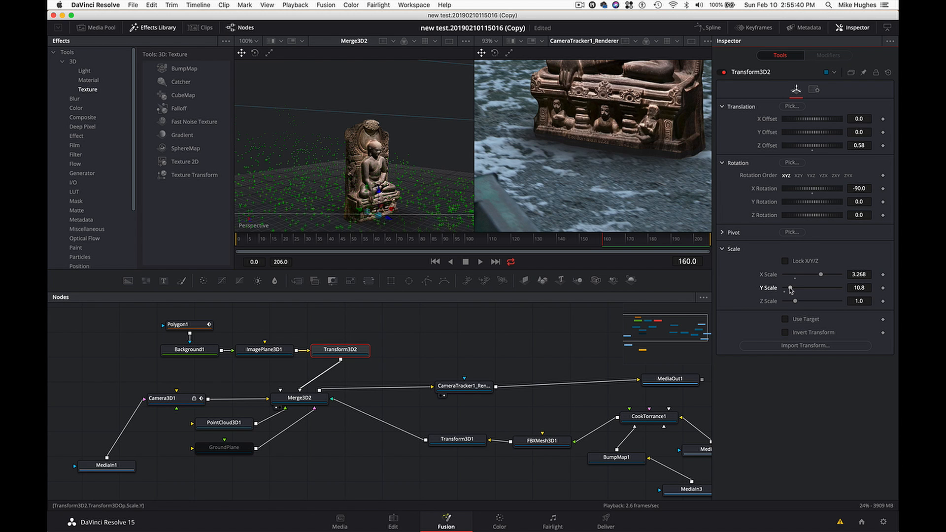
{"action": "left_click_drag", "start_coordinate": [790, 290], "coordinate": [791, 290]}
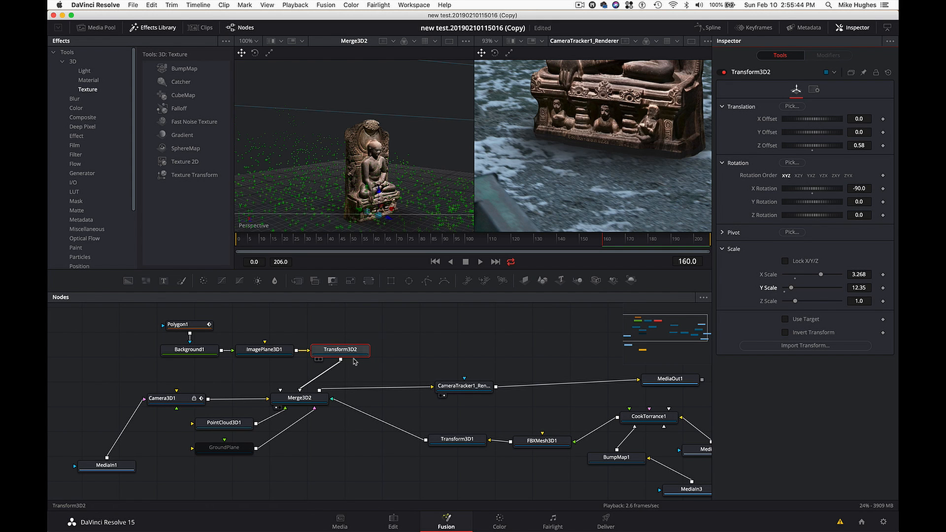
- Duplicate the Polygon1, Background1, ImagePlane3D1 and Transform3D2 shadow chain and place the copy above the original nodes
{"action": "scroll", "coordinate": [385, 359], "scroll_direction": "up", "scroll_amount": 3}
{"action": "scroll", "coordinate": [386, 359], "scroll_direction": "right", "scroll_amount": 2}
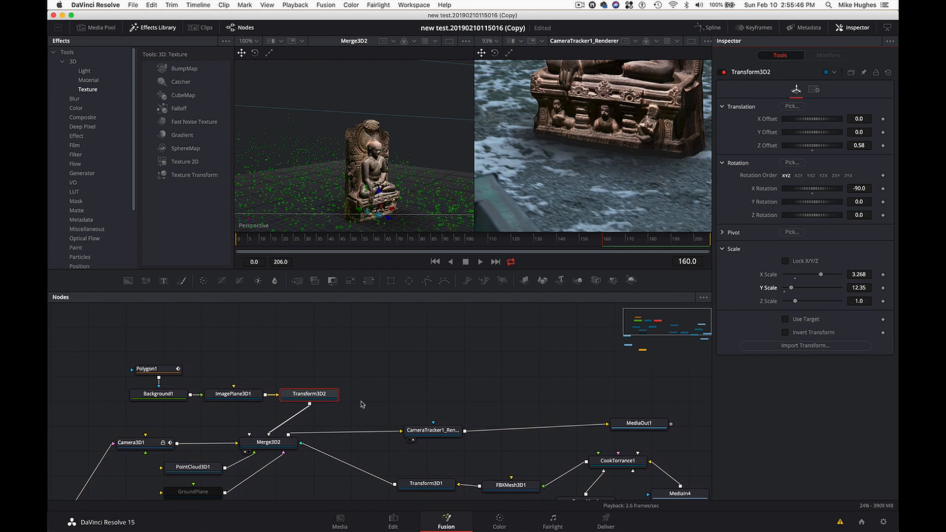
{"action": "left_click", "coordinate": [354, 420]}
{"action": "left_click_drag", "start_coordinate": [361, 418], "coordinate": [127, 358]}
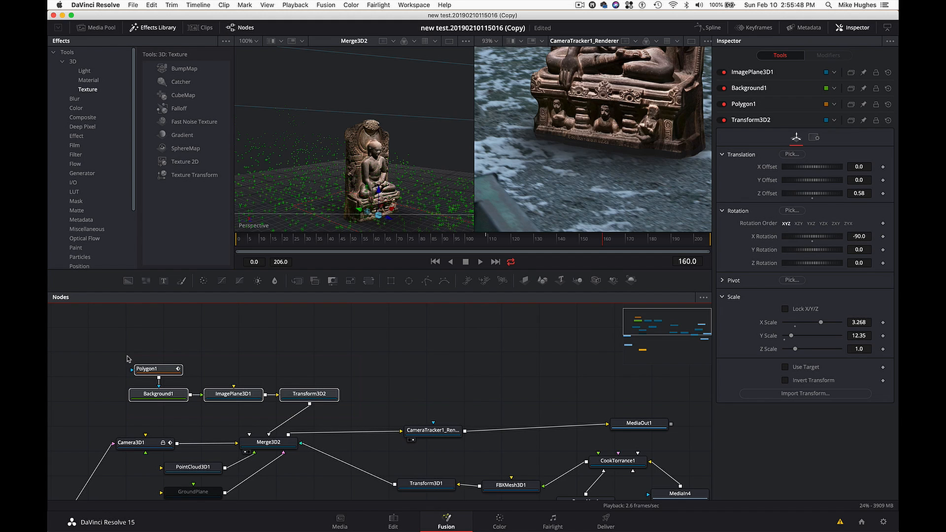
{"action": "left_click", "coordinate": [288, 324]}
{"action": "key", "text": "ctrl+v"}
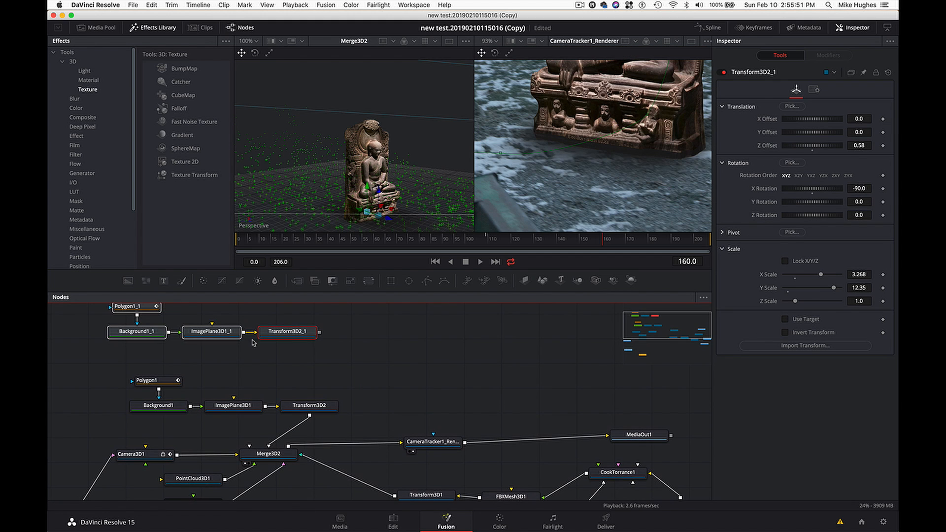
- Show the Polygon1_1 mask in the first viewer and reduce its Soft Edge to 0.0441
{"action": "left_click", "coordinate": [141, 308]}
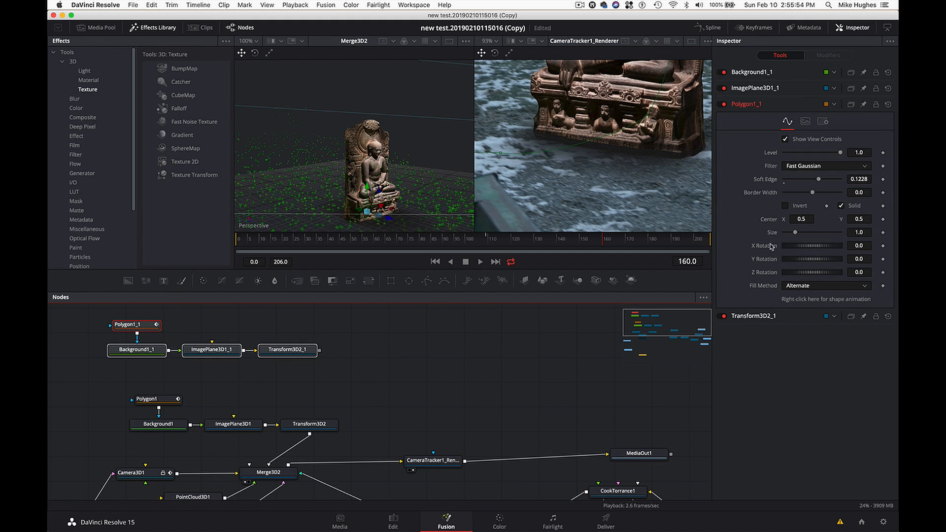
{"action": "left_click_drag", "start_coordinate": [818, 181], "coordinate": [807, 180]}
{"action": "left_click", "coordinate": [138, 329]}
{"action": "key", "text": "1"}
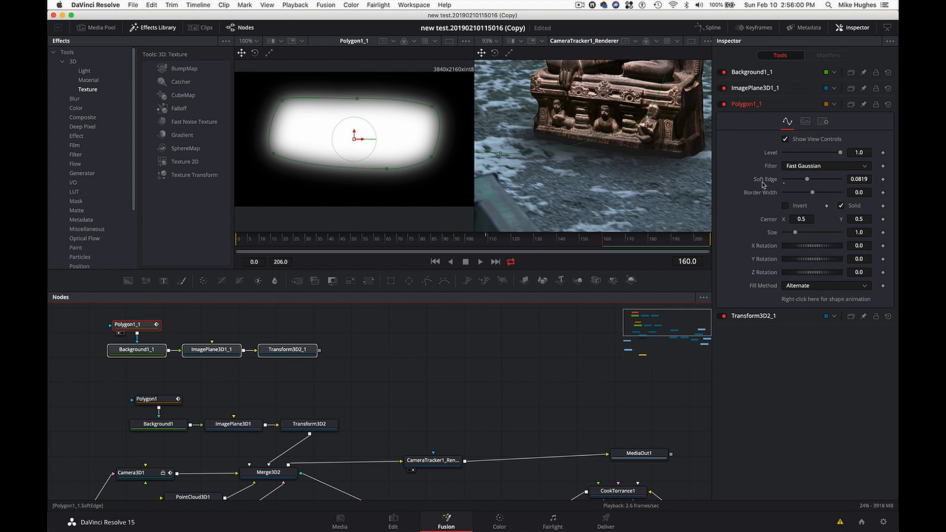
{"action": "left_click_drag", "start_coordinate": [805, 183], "coordinate": [797, 183]}
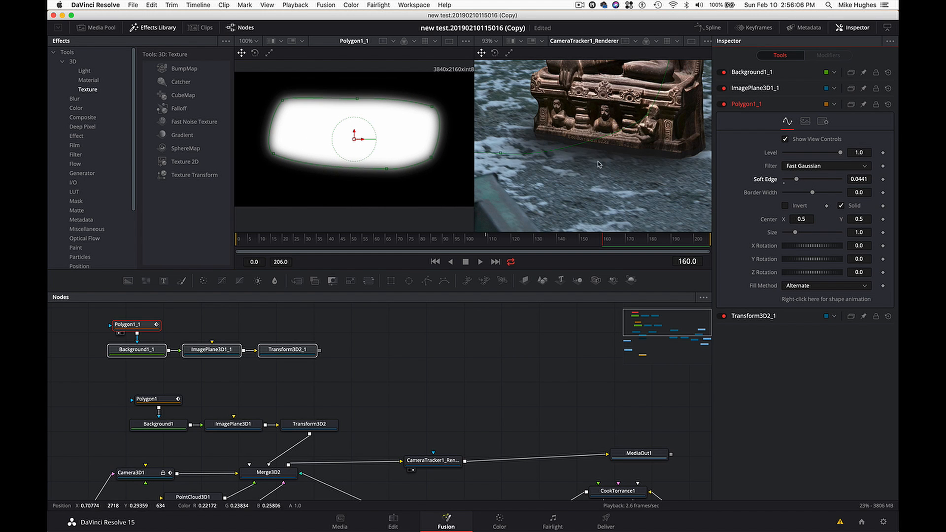
- Move the playhead to frame 119 to check the render at the statue's base
{"action": "scroll", "coordinate": [586, 202], "scroll_direction": "down", "scroll_amount": 2}
{"action": "scroll", "coordinate": [587, 202], "scroll_direction": "up", "scroll_amount": 4}
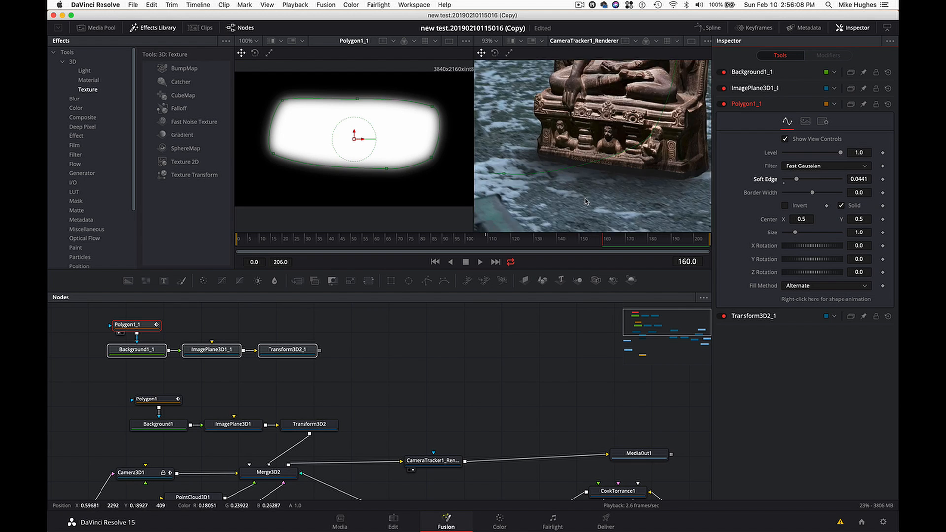
{"action": "scroll", "coordinate": [586, 201], "scroll_direction": "down", "scroll_amount": 10}
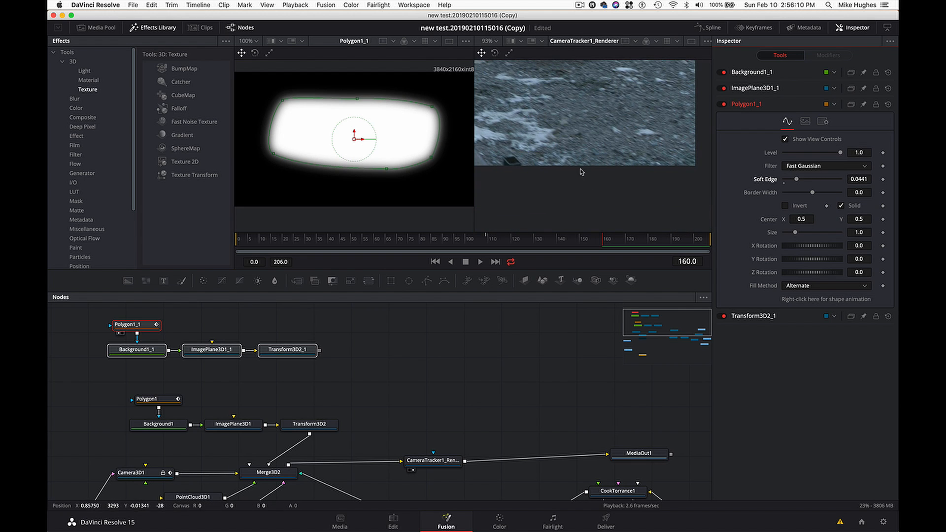
{"action": "scroll", "coordinate": [604, 175], "scroll_direction": "down", "scroll_amount": 2}
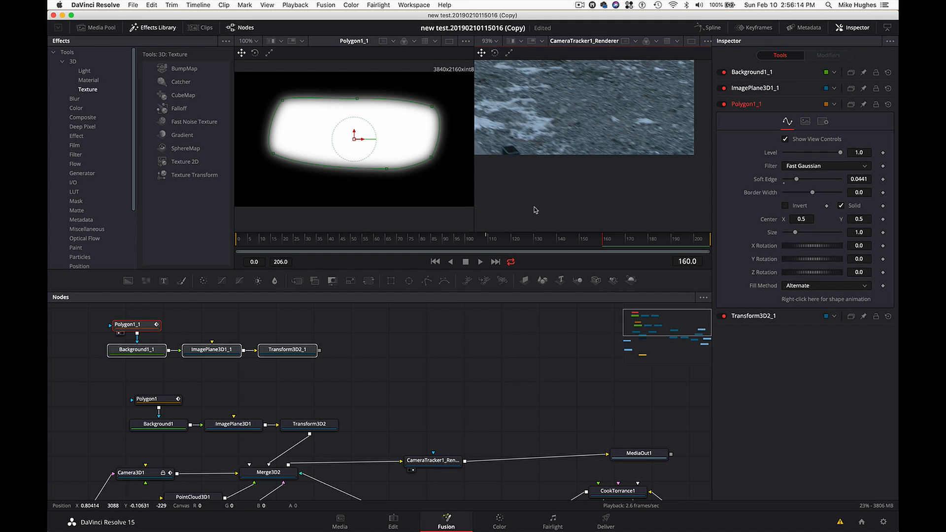
{"action": "left_click_drag", "start_coordinate": [564, 238], "coordinate": [510, 238]}
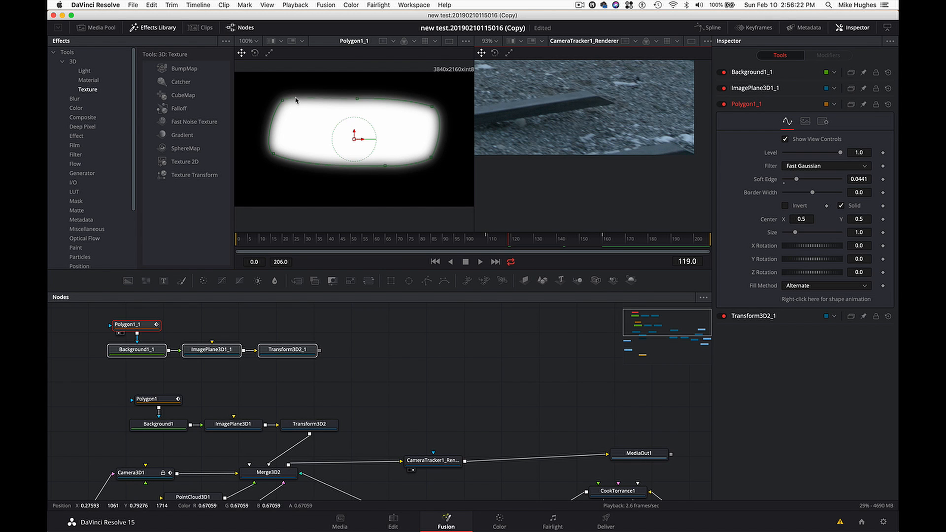
- Connect the output of Transform3D2_1 to Merge3D2 to add the second shadow plane to the scene
{"action": "left_click_drag", "start_coordinate": [283, 100], "coordinate": [283, 104]}
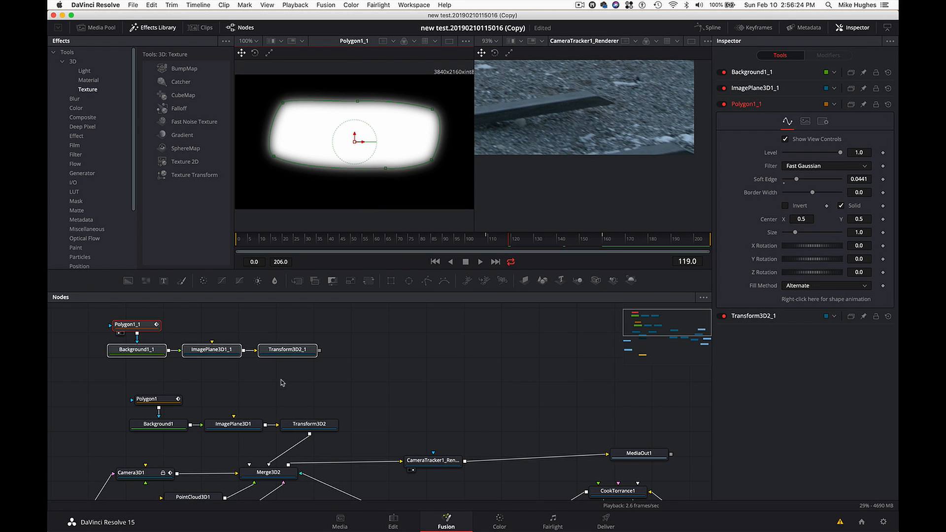
{"action": "left_click", "coordinate": [295, 350]}
{"action": "scroll", "coordinate": [316, 345], "scroll_direction": "down", "scroll_amount": 2}
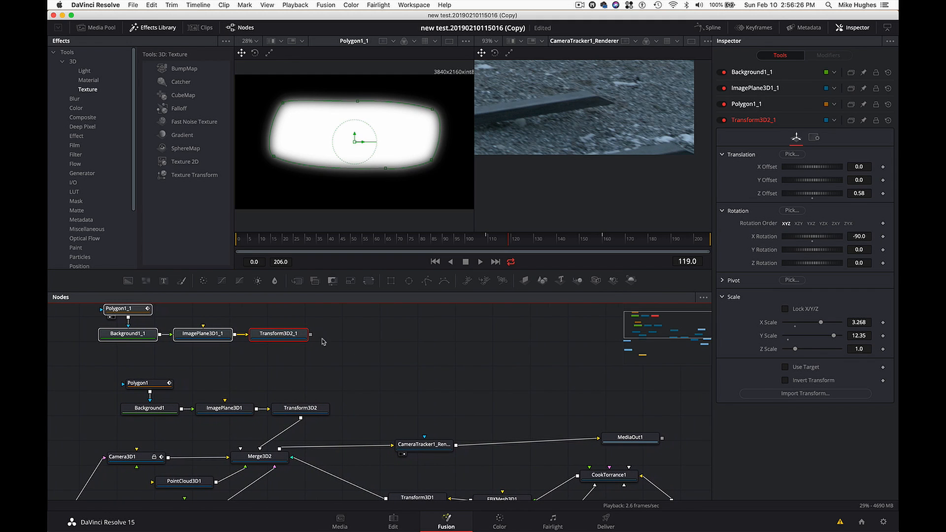
{"action": "left_click_drag", "start_coordinate": [310, 335], "coordinate": [273, 457]}
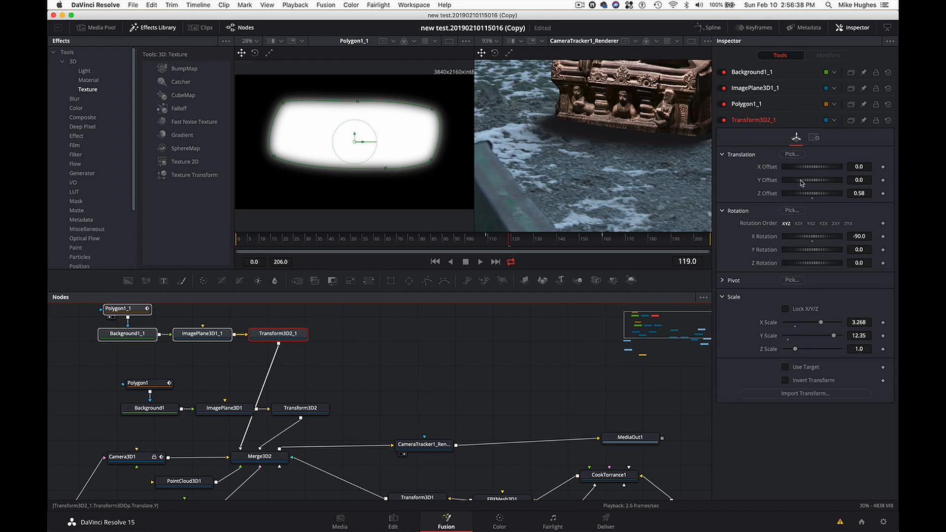
- Set Transform3D2_1's X Offset to 0.087 and Z Offset to 0.29
{"action": "left_click_drag", "start_coordinate": [806, 171], "coordinate": [808, 170]}
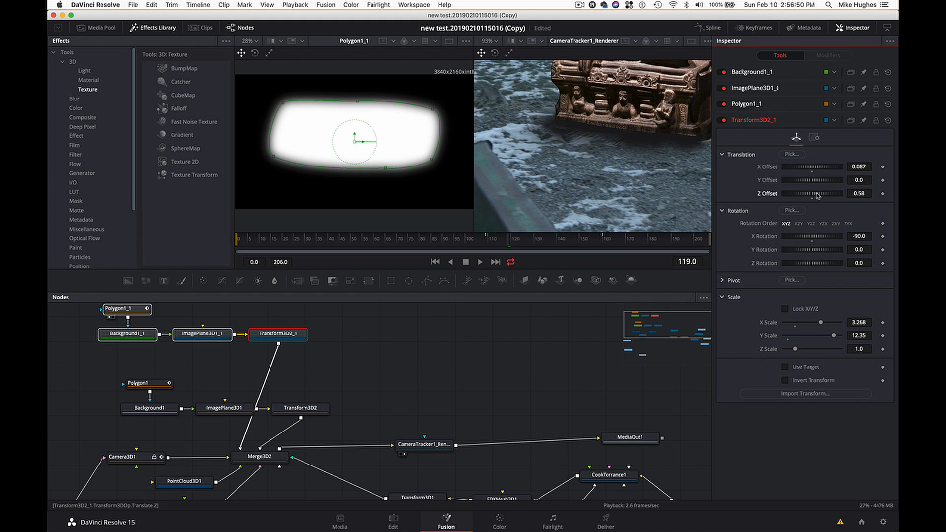
{"action": "left_click_drag", "start_coordinate": [817, 194], "coordinate": [817, 194]}
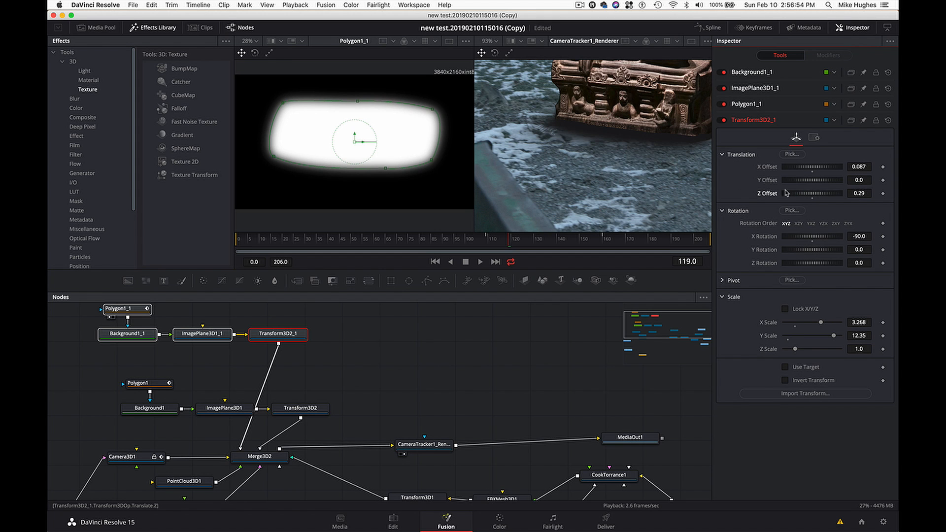
{"action": "scroll", "coordinate": [606, 148], "scroll_direction": "right", "scroll_amount": 3}
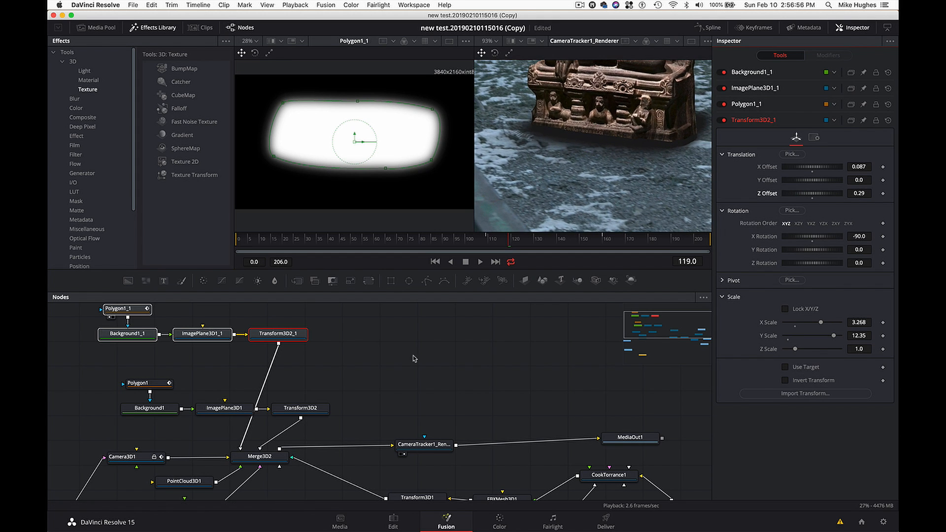
- Disconnect Transform3D2 from Merge3D2 and show the Merge3D2 scene from above in the first viewer
{"action": "left_click_drag", "start_coordinate": [274, 438], "coordinate": [289, 439]}
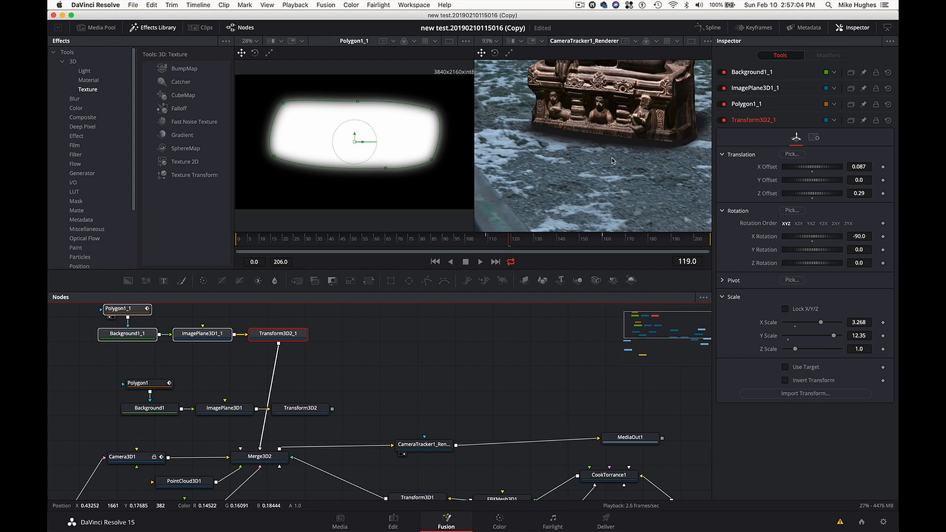
{"action": "left_click", "coordinate": [278, 454]}
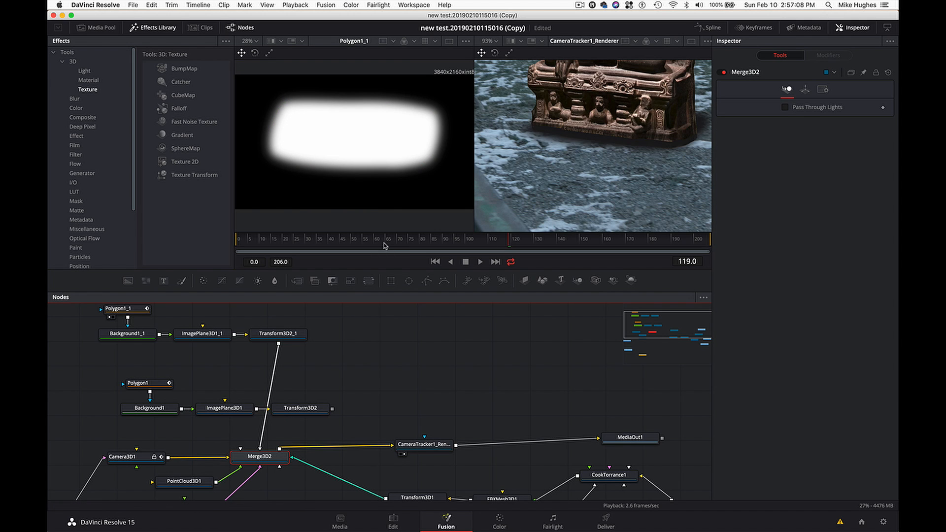
{"action": "key", "text": "1"}
{"action": "scroll", "coordinate": [398, 175], "scroll_direction": "up", "scroll_amount": 10}
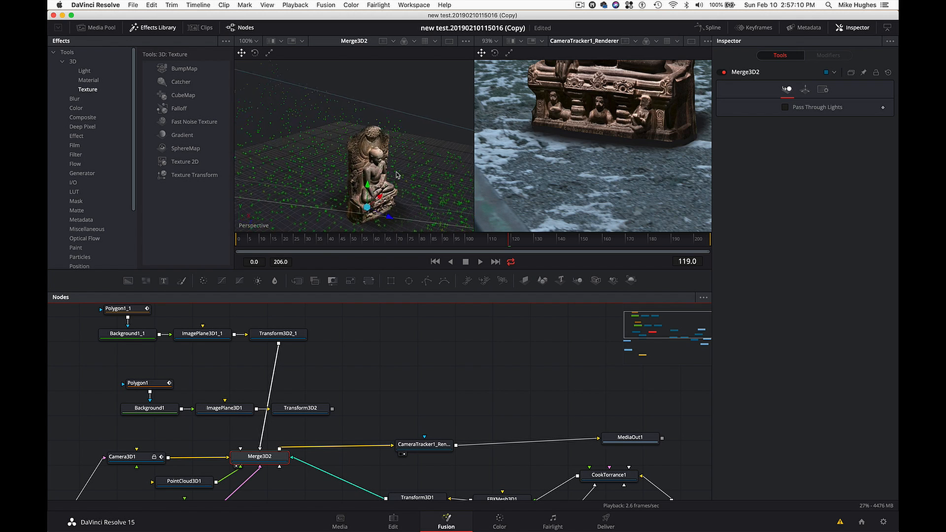
{"action": "scroll", "coordinate": [398, 175], "scroll_direction": "left", "scroll_amount": 5}
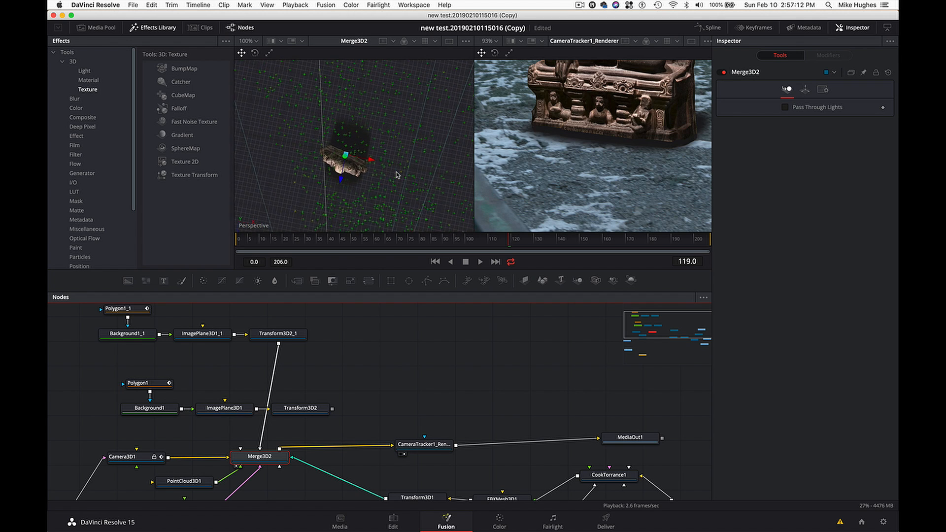
- Compare the scene with Transform3D2_1 disabled and enabled, and reduce its Y Scale to 5.62
{"action": "left_click", "coordinate": [292, 339]}
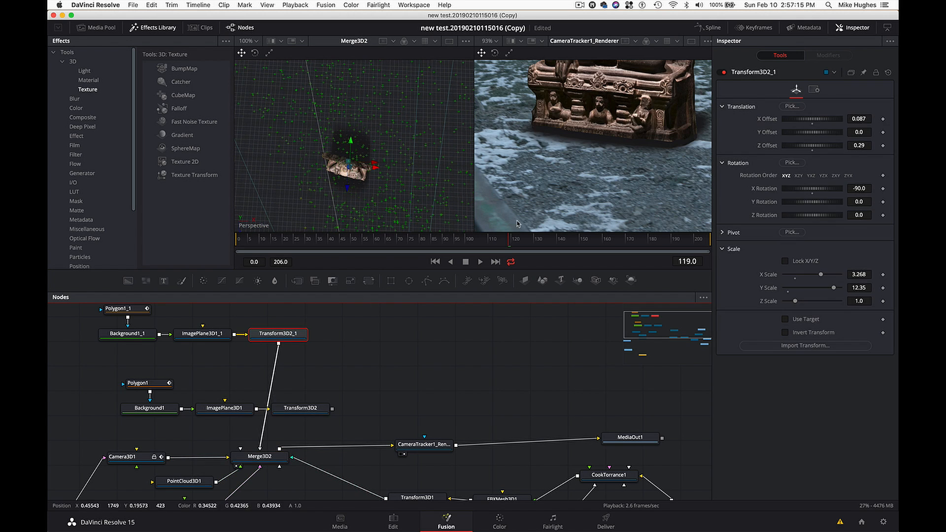
{"action": "left_click", "coordinate": [725, 73]}
{"action": "left_click", "coordinate": [724, 73]}
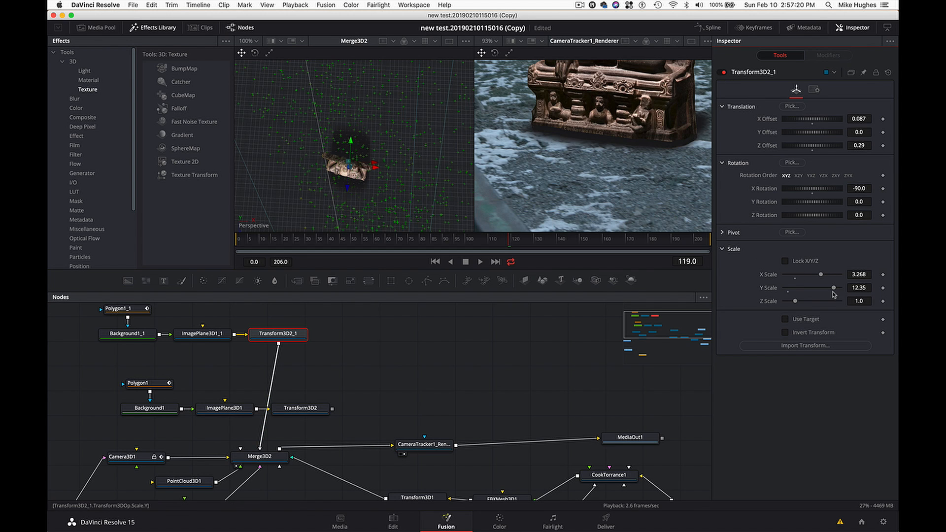
{"action": "left_click_drag", "start_coordinate": [833, 291], "coordinate": [808, 302]}
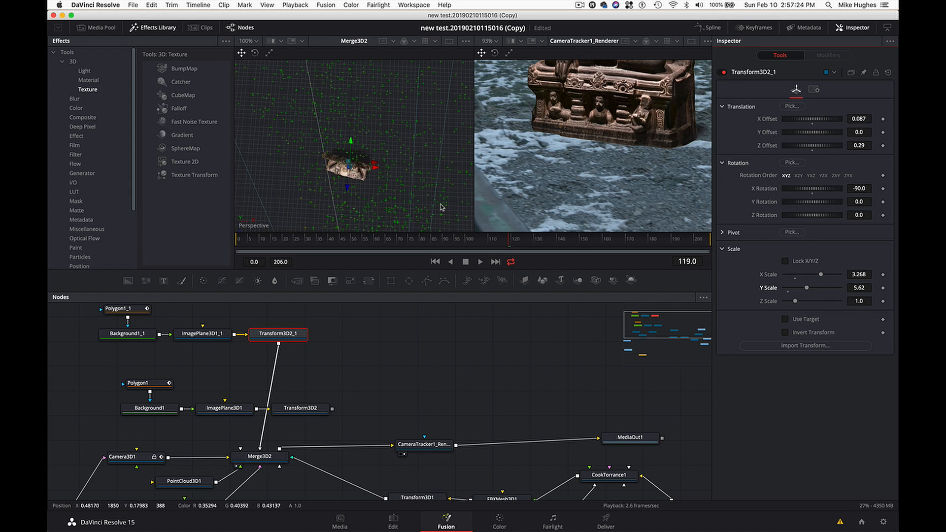
- Align the second shadow plane with the statue's base by setting Transform3D2_1's Y Rotation to -5.2 and Z Offset to 0.73
{"action": "scroll", "coordinate": [386, 187], "scroll_direction": "down", "scroll_amount": 3}
{"action": "scroll", "coordinate": [387, 187], "scroll_direction": "left", "scroll_amount": 2}
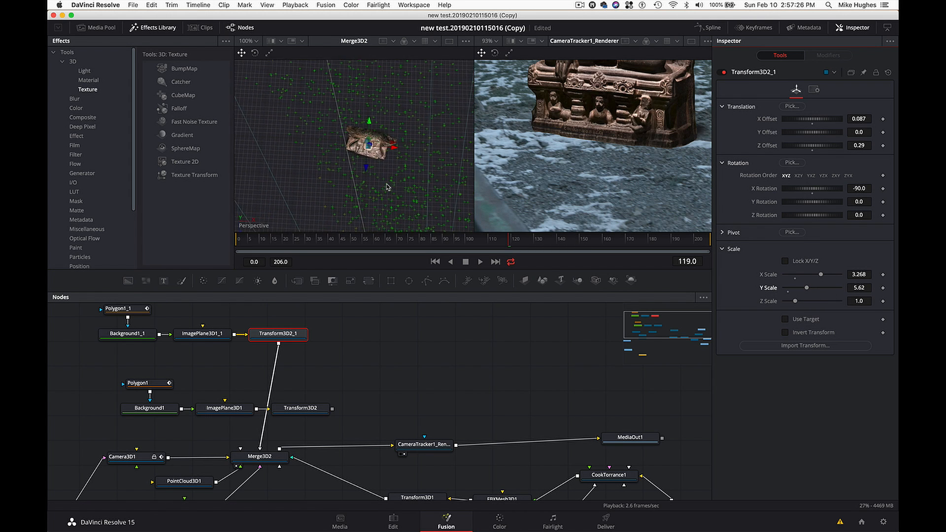
{"action": "scroll", "coordinate": [387, 186], "scroll_direction": "up", "scroll_amount": 2}
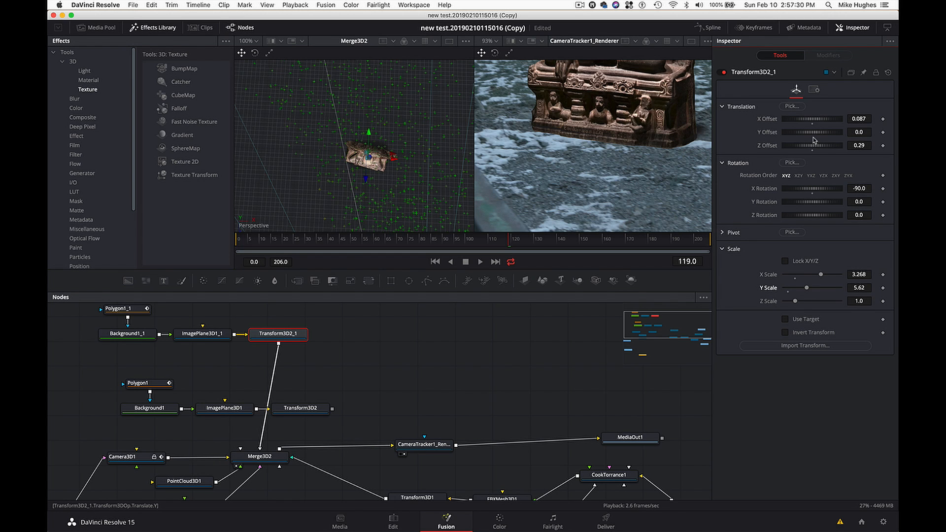
{"action": "left_click_drag", "start_coordinate": [806, 204], "coordinate": [805, 204]}
{"action": "left_click_drag", "start_coordinate": [811, 147], "coordinate": [812, 148]}
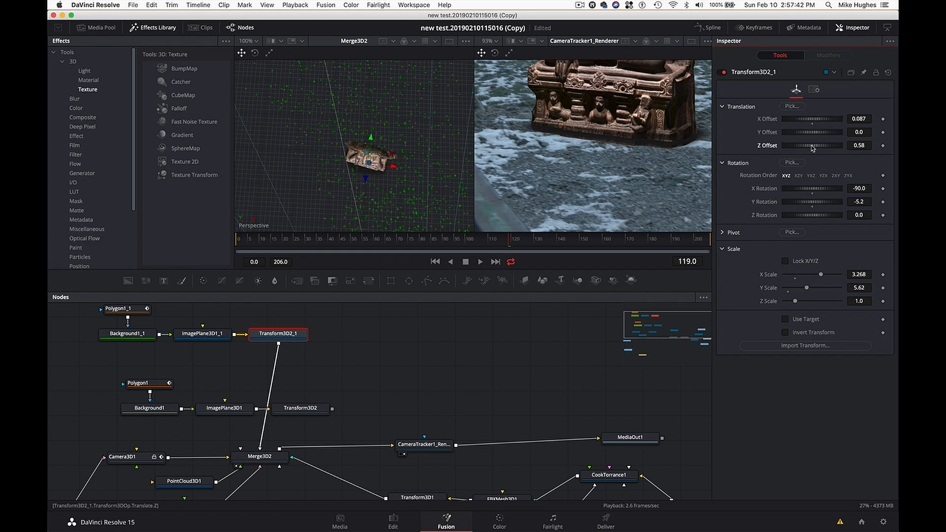
{"action": "left_click", "coordinate": [812, 148]}
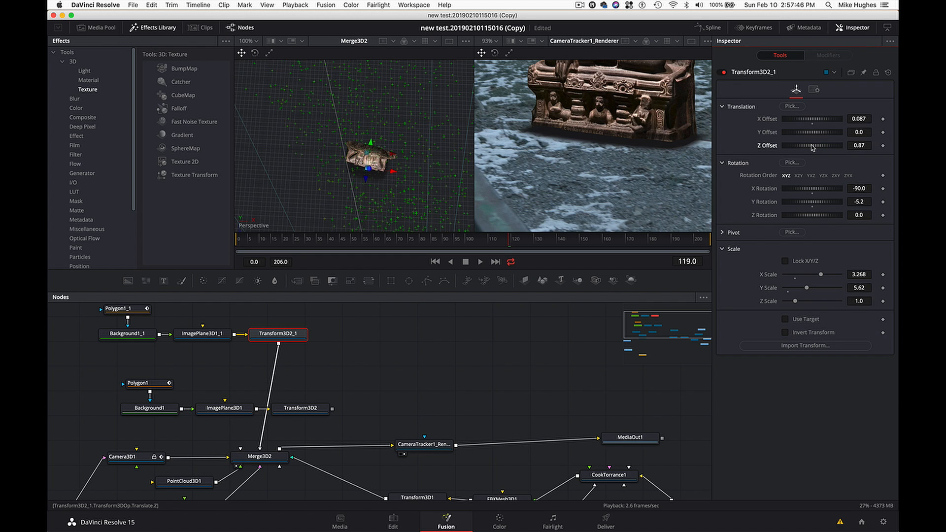
{"action": "left_click_drag", "start_coordinate": [812, 148], "coordinate": [812, 148]}
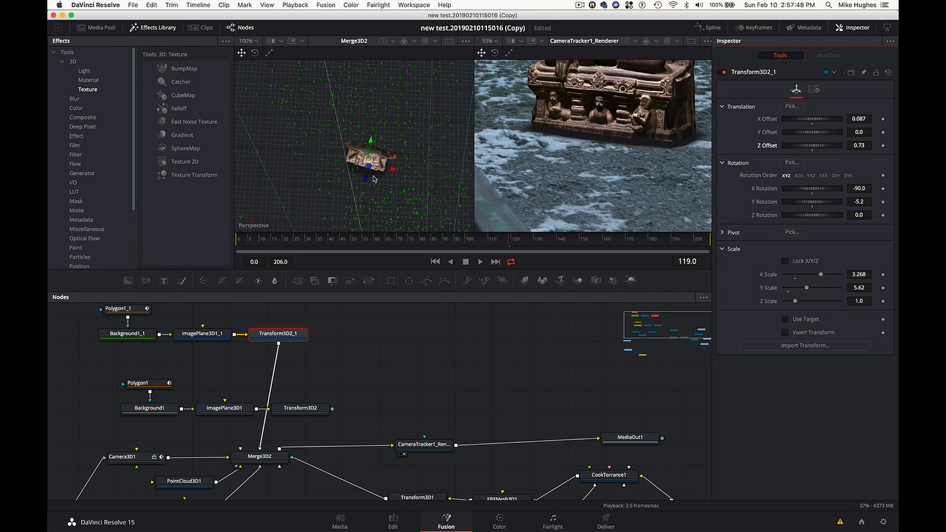
- Inspect the second shadow plane around the statue, and compare the render with Background1_1 disabled and enabled
{"action": "scroll", "coordinate": [374, 179], "scroll_direction": "down", "scroll_amount": 10}
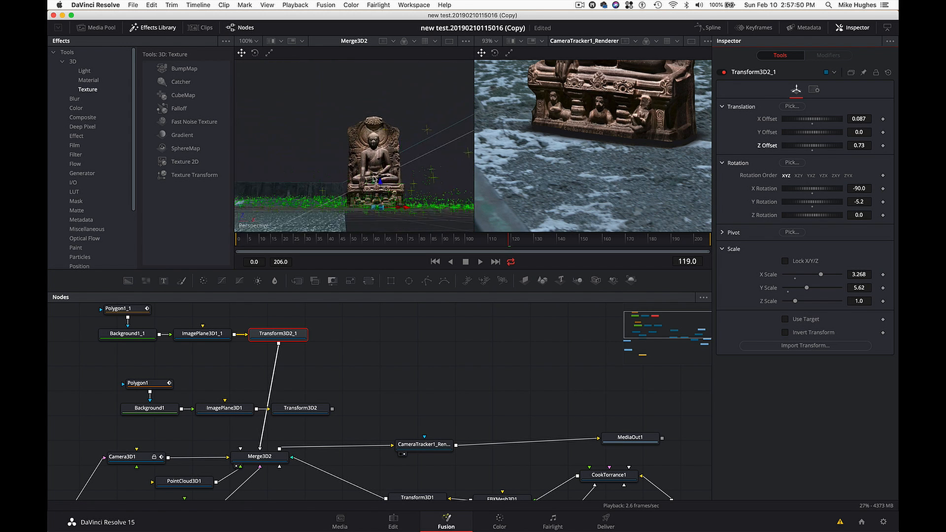
{"action": "scroll", "coordinate": [374, 179], "scroll_direction": "up", "scroll_amount": 10}
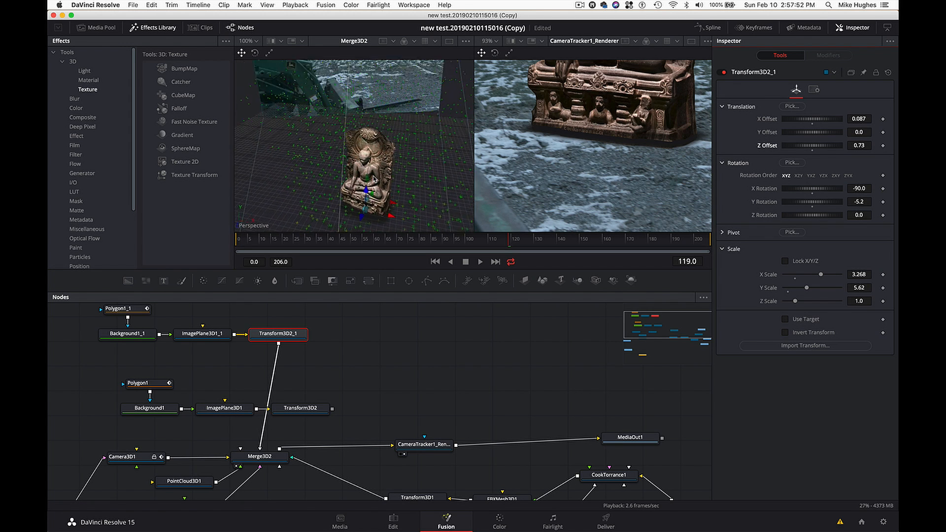
{"action": "scroll", "coordinate": [374, 180], "scroll_direction": "up", "scroll_amount": 10}
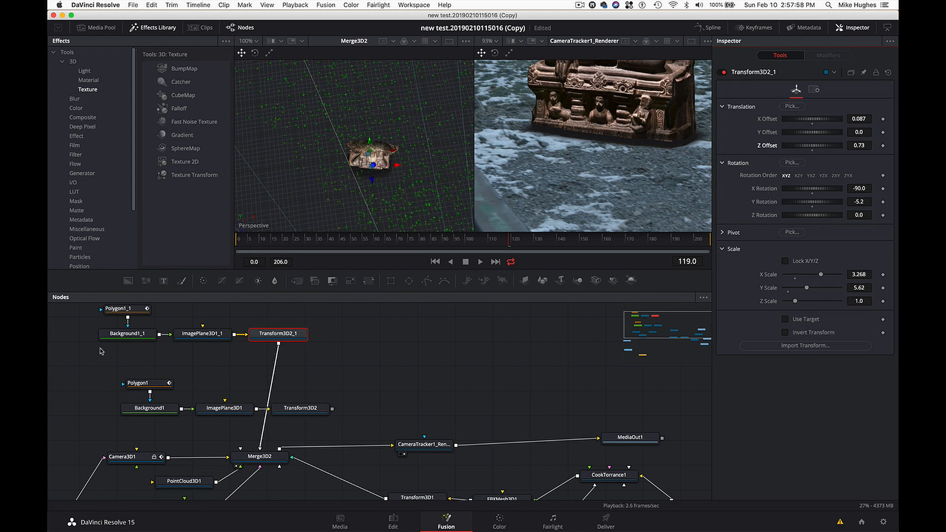
{"action": "left_click", "coordinate": [123, 334], "text": "shift"}
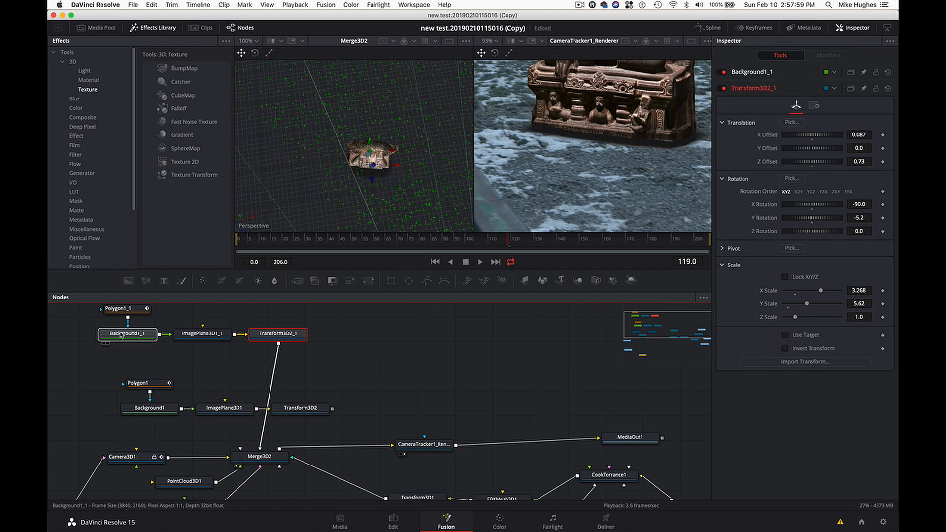
{"action": "left_click", "coordinate": [725, 73]}
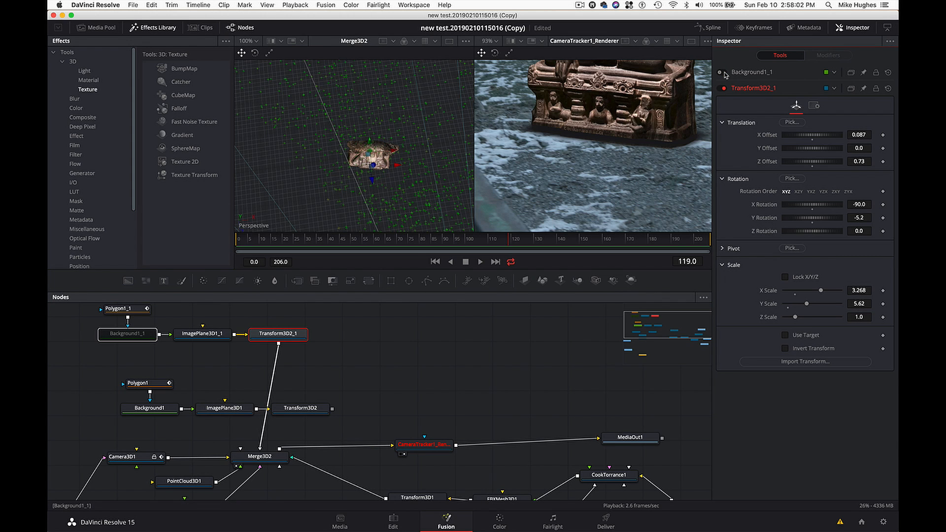
{"action": "left_click", "coordinate": [725, 72]}
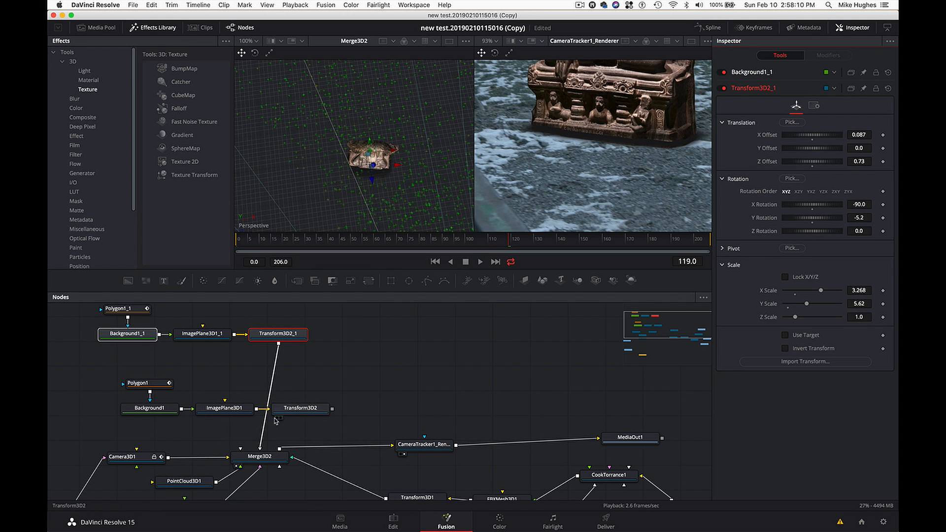
- Set Transform3D2_1's Z Offset to 1.02 and reconnect Transform3D2's output to Merge3D2
{"action": "left_click", "coordinate": [278, 332]}
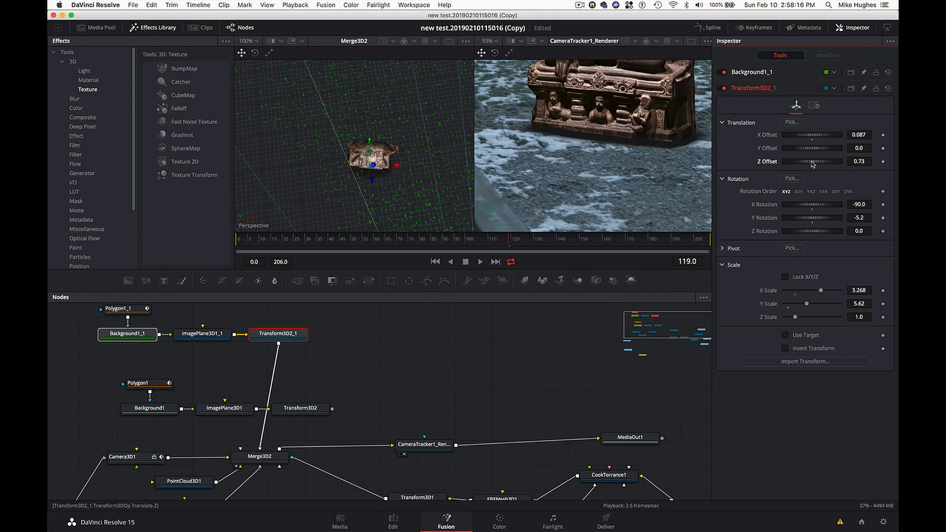
{"action": "left_click_drag", "start_coordinate": [813, 164], "coordinate": [814, 164]}
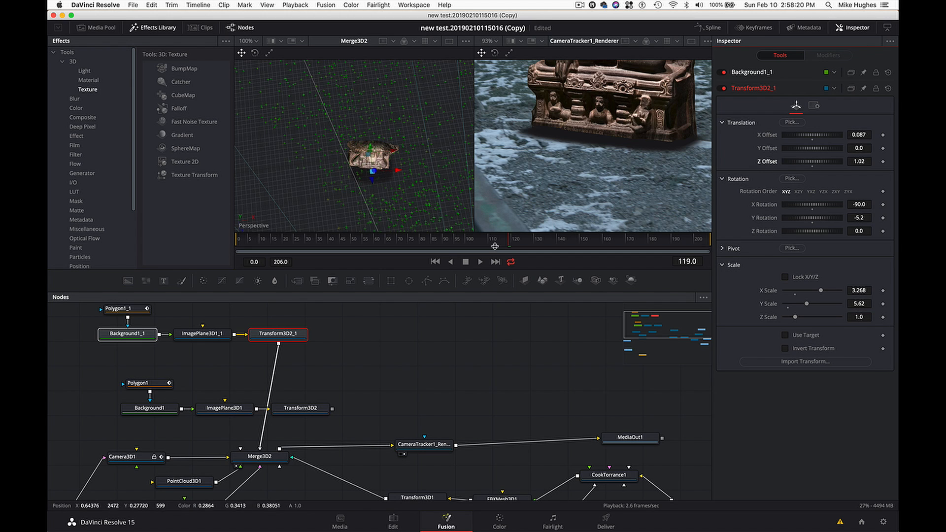
{"action": "left_click_drag", "start_coordinate": [332, 409], "coordinate": [275, 460]}
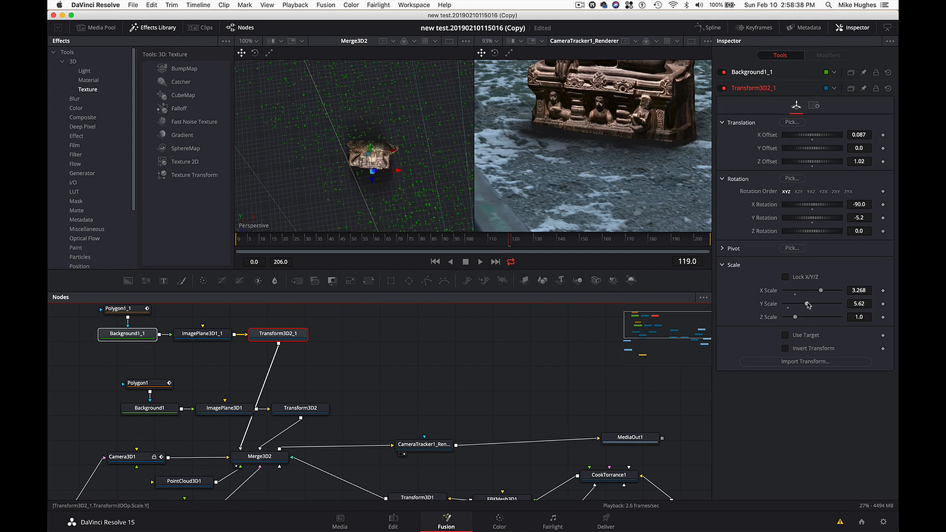
- Set Transform3D2_1's Y Scale to 6.5 and check the shadow in the full rendered frame
{"action": "left_click_drag", "start_coordinate": [807, 304], "coordinate": [811, 305]}
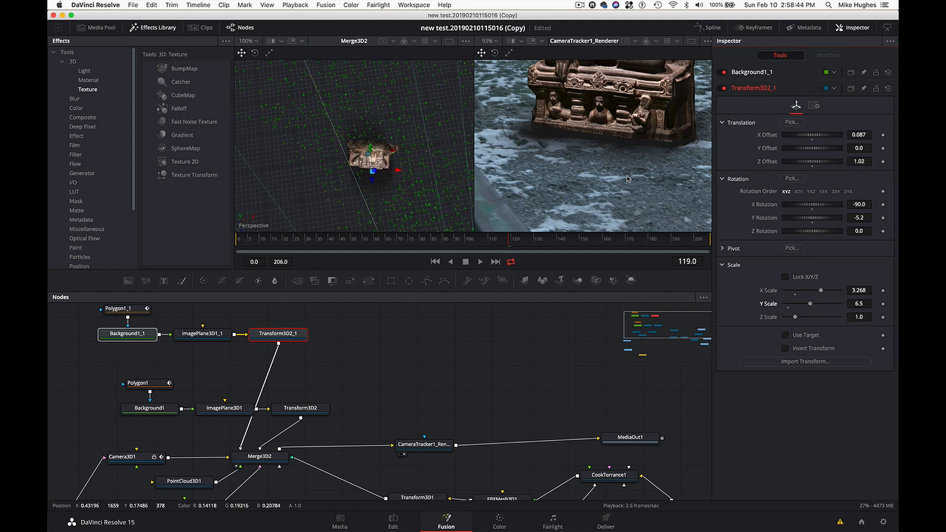
{"action": "scroll", "coordinate": [595, 163], "scroll_direction": "down", "scroll_amount": 10}
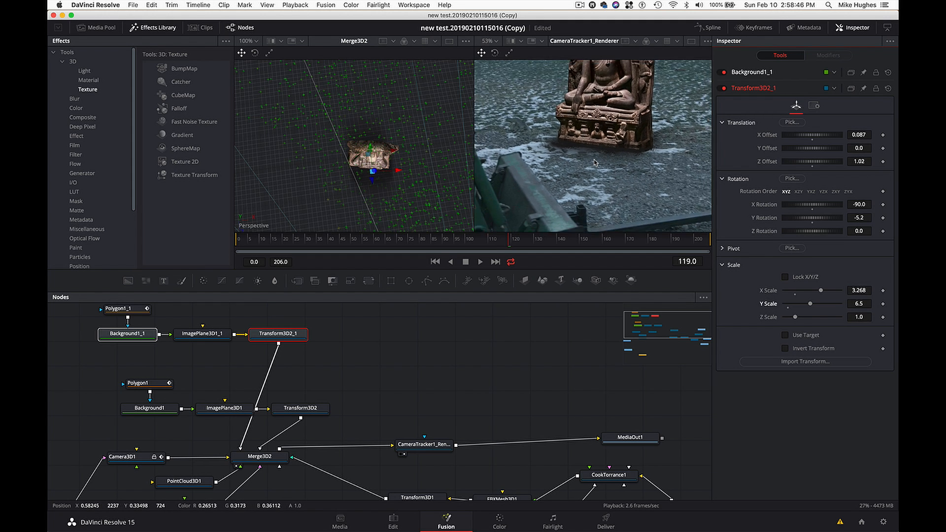
{"action": "scroll", "coordinate": [595, 162], "scroll_direction": "up", "scroll_amount": 1}
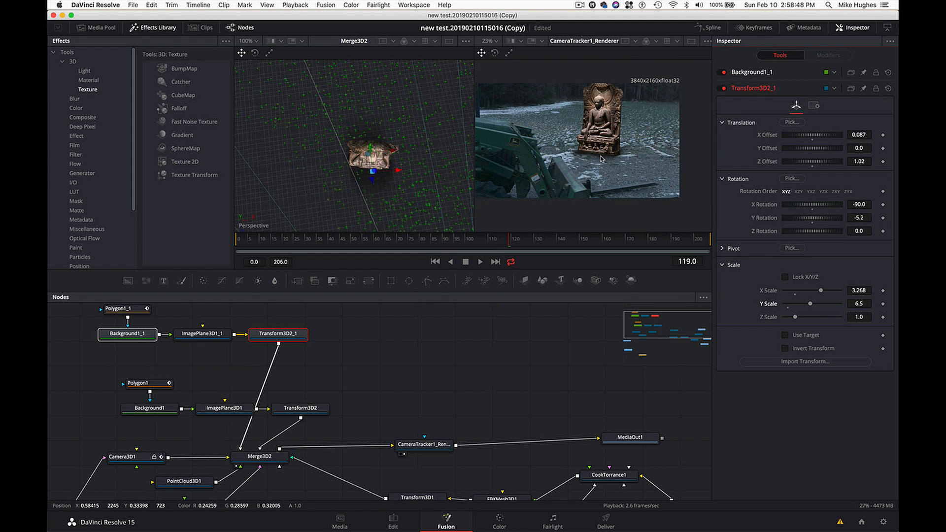
- Check the composite at frame 152 and switch to the Edit page
{"action": "left_click_drag", "start_coordinate": [619, 238], "coordinate": [585, 240]}
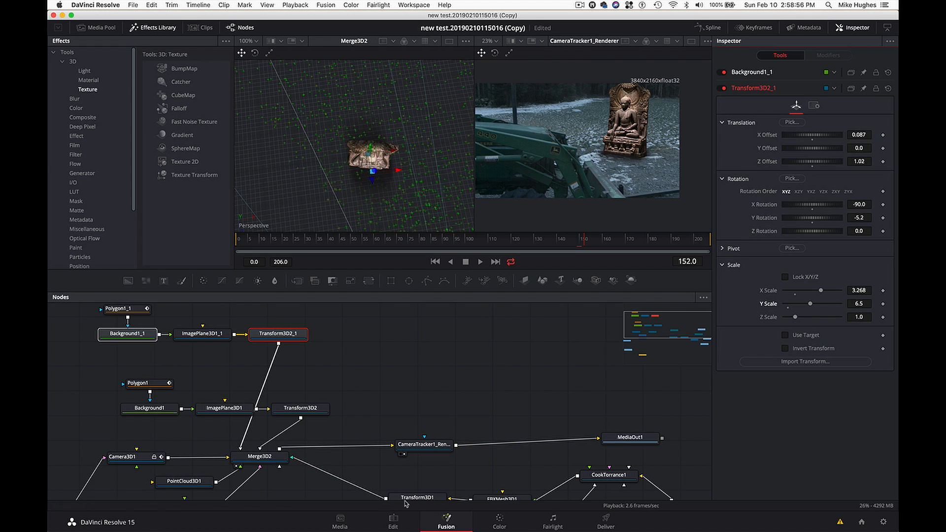
{"action": "left_click", "coordinate": [389, 521]}
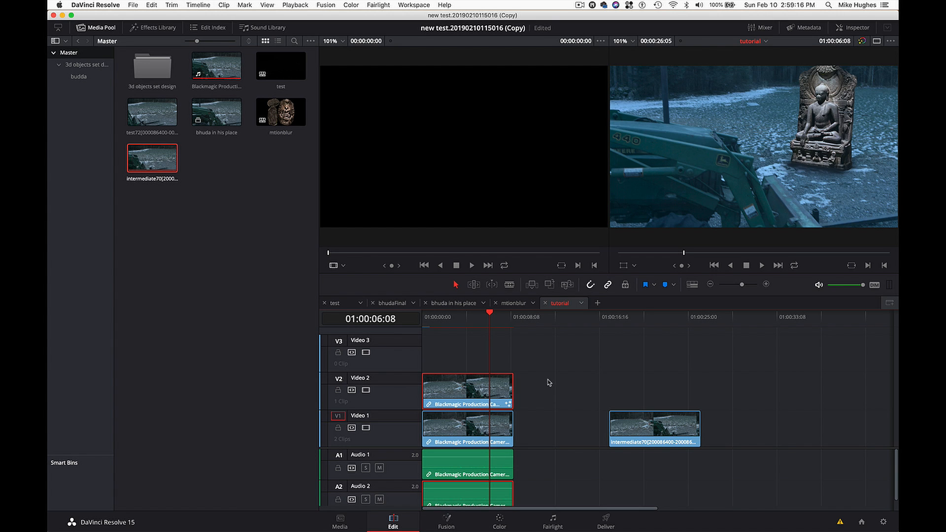
- Move the intermediate clip farther along Video 1 and paste a copy of the Video 2 composite clip at 01:00:12:08
{"action": "left_click_drag", "start_coordinate": [647, 436], "coordinate": [761, 434]}
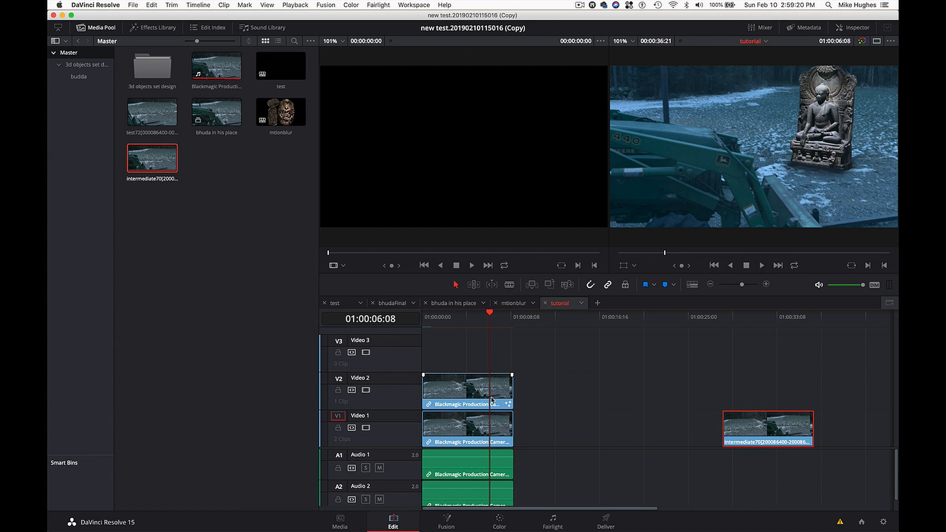
{"action": "left_click", "coordinate": [473, 384]}
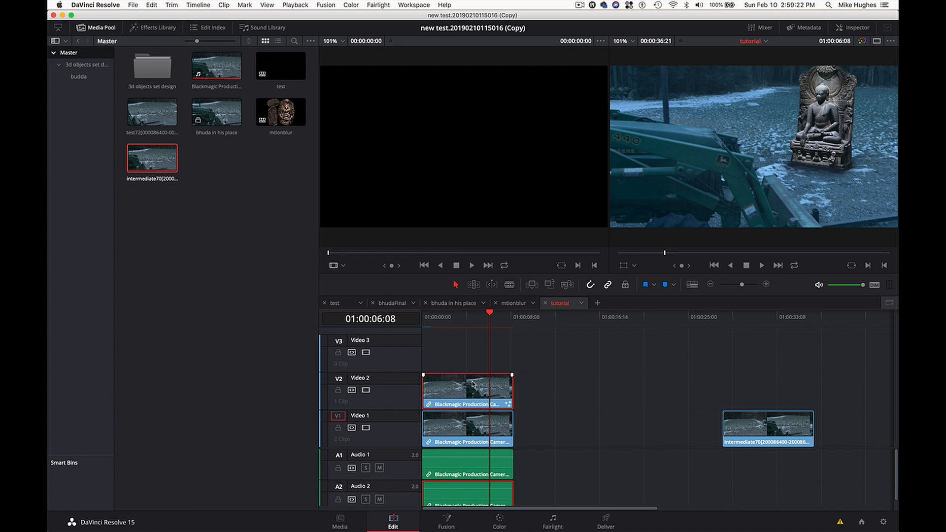
{"action": "left_click", "coordinate": [565, 319]}
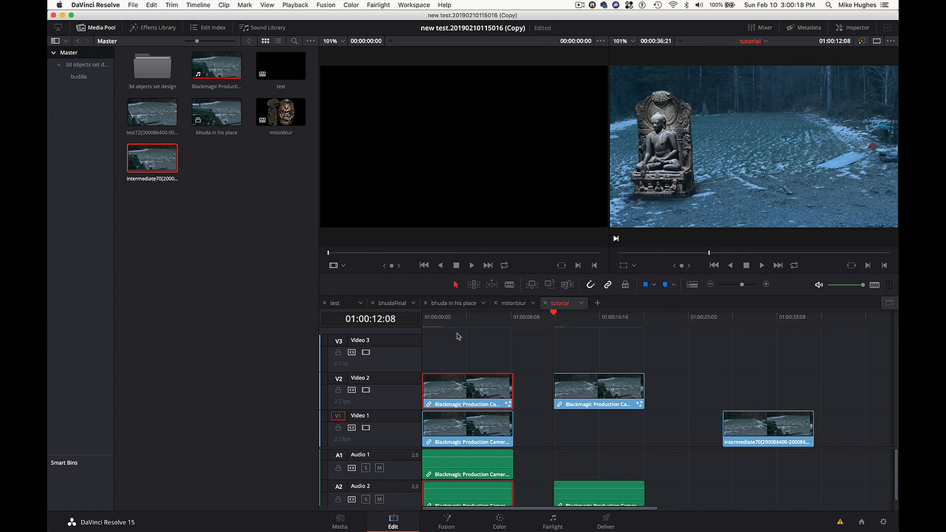
- Set Render Cache Fusion Output to On for the copied clip on Video 2
{"action": "left_click", "coordinate": [583, 397]}
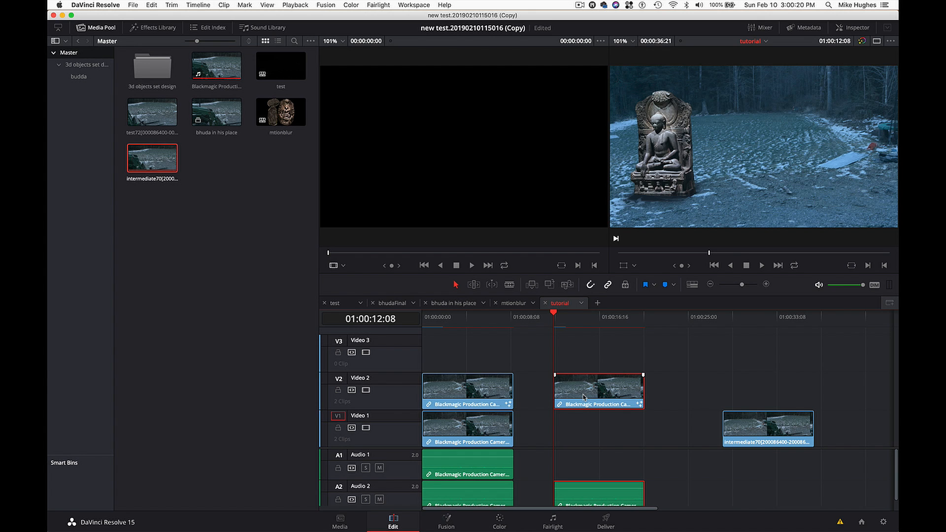
{"action": "right_click", "coordinate": [583, 396]}
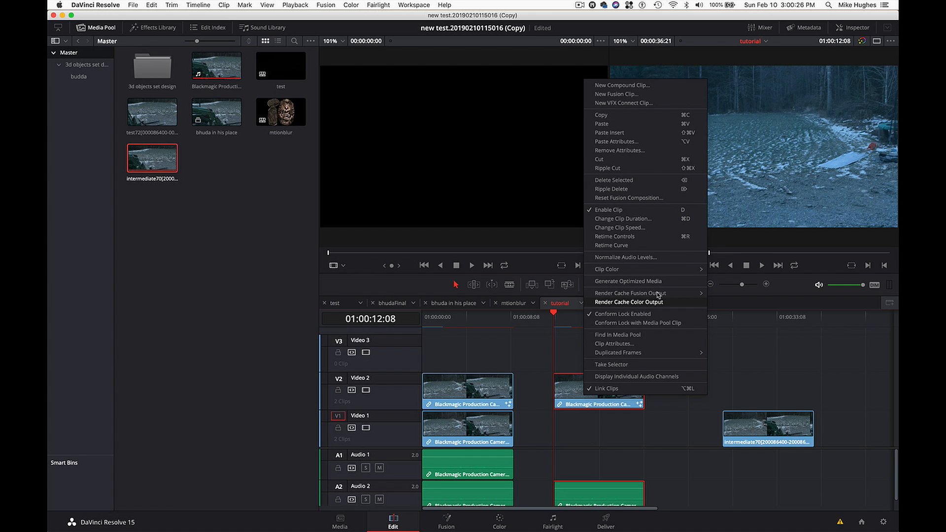
{"action": "mouse_move", "coordinate": [659, 295]}
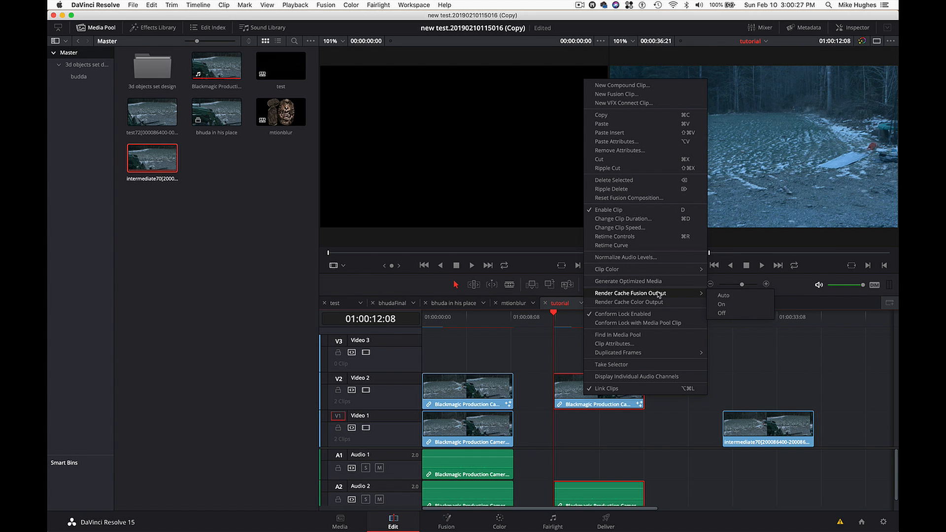
{"action": "left_click", "coordinate": [722, 304]}
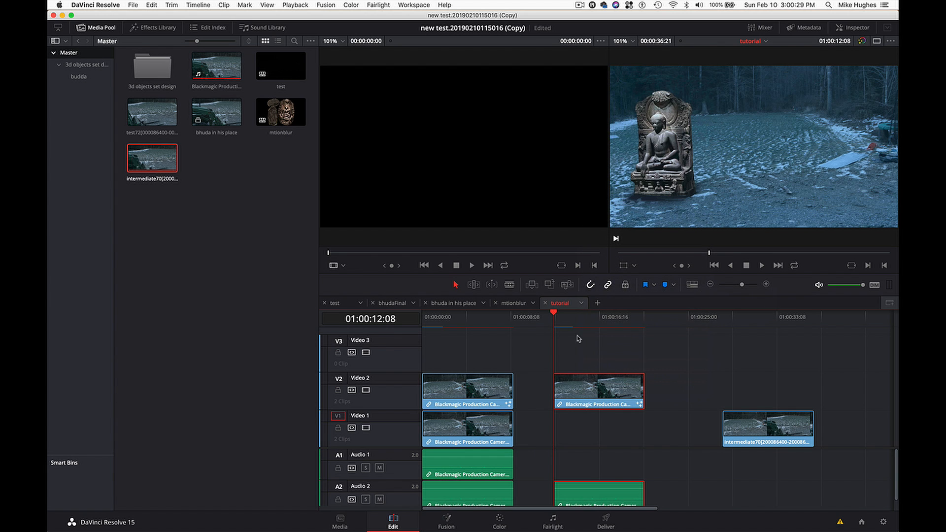
- Park the playhead on the original Video 2 clip near four seconds and change its Render Cache Fusion Output option
{"action": "left_click", "coordinate": [467, 322]}
{"action": "left_click", "coordinate": [467, 384]}
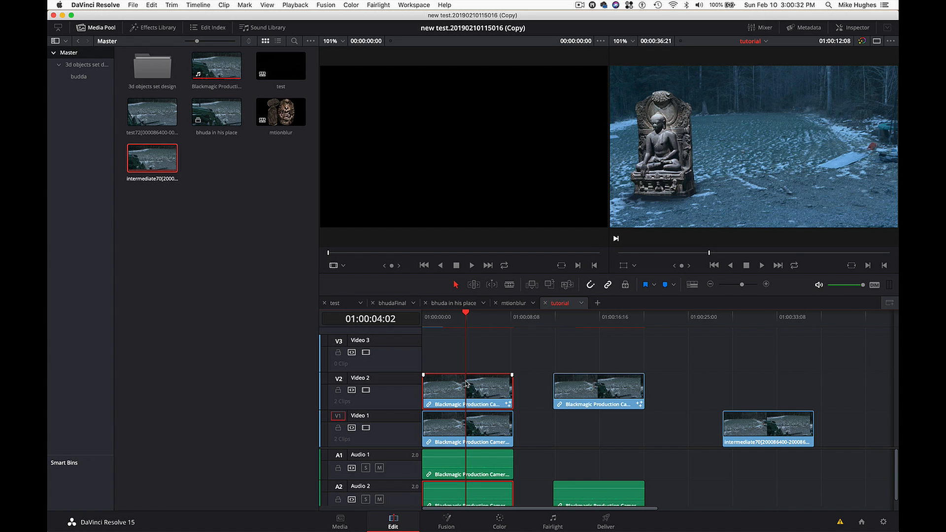
{"action": "right_click", "coordinate": [467, 384]}
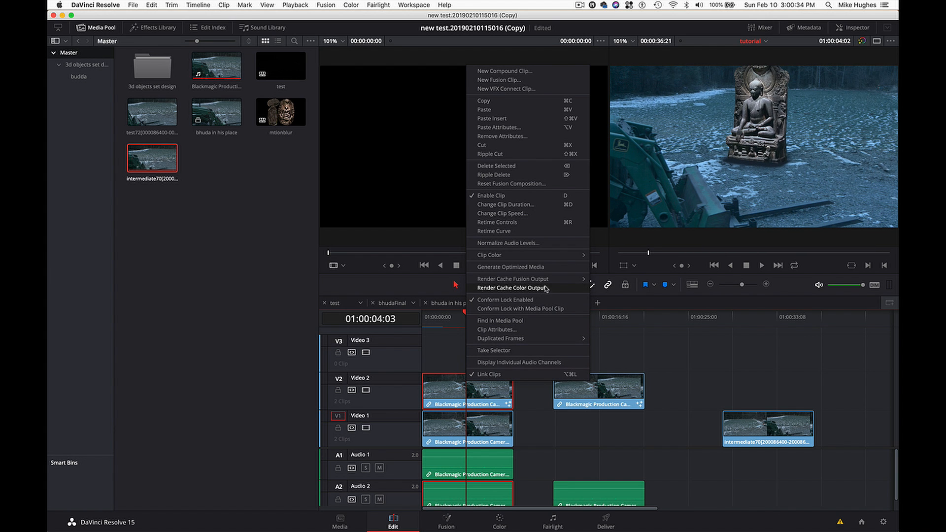
{"action": "left_click", "coordinate": [613, 302]}
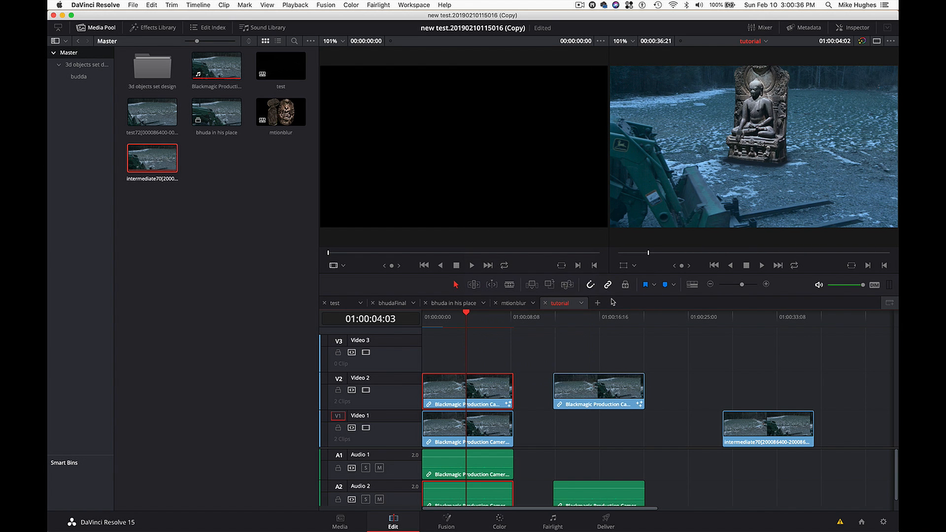
- Stack the copied clip on Video 3 directly above the original and open it in Fusion
{"action": "left_click_drag", "start_coordinate": [584, 383], "coordinate": [459, 363]}
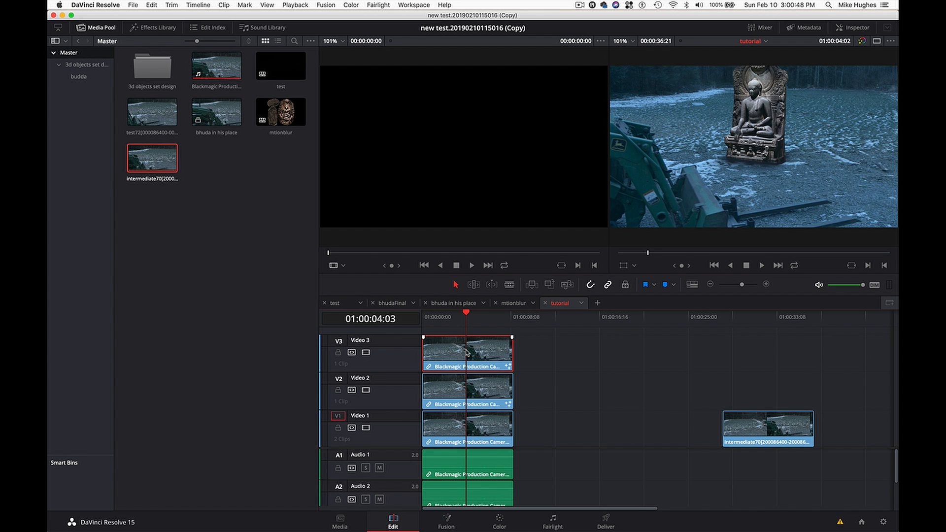
{"action": "left_click", "coordinate": [442, 527]}
- Disconnect both shadow-plane transforms, Transform3D2 and Transform3D2_1, from Merge3D2
{"action": "scroll", "coordinate": [314, 345], "scroll_direction": "left", "scroll_amount": 3}
{"action": "scroll", "coordinate": [314, 345], "scroll_direction": "up", "scroll_amount": 2}
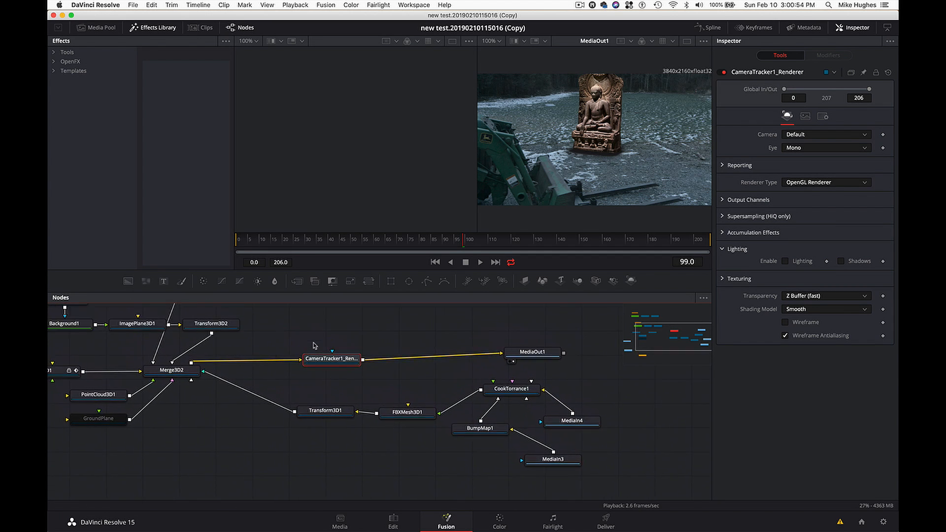
{"action": "scroll", "coordinate": [315, 345], "scroll_direction": "left", "scroll_amount": 5}
{"action": "scroll", "coordinate": [315, 346], "scroll_direction": "up", "scroll_amount": 3}
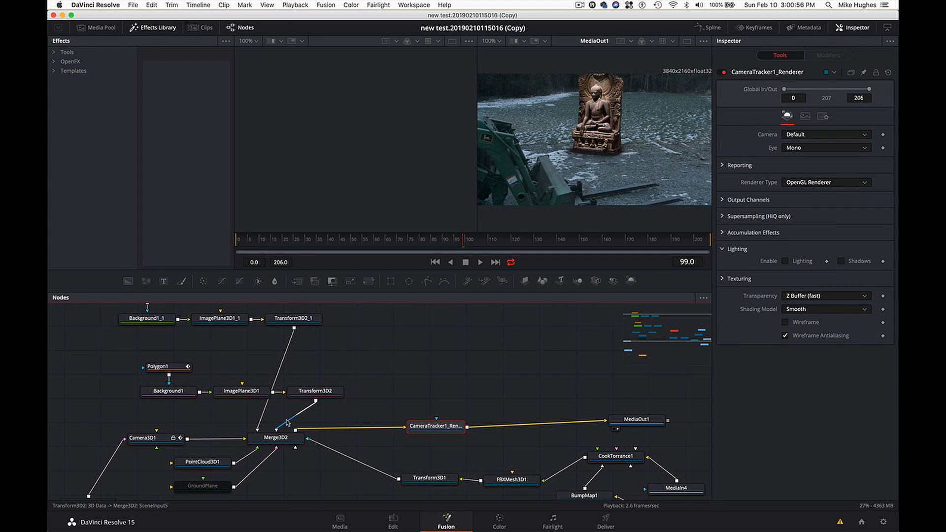
{"action": "left_click", "coordinate": [288, 423]}
{"action": "left_click_drag", "start_coordinate": [261, 422], "coordinate": [279, 422]}
{"action": "scroll", "coordinate": [333, 397], "scroll_direction": "up", "scroll_amount": 2}
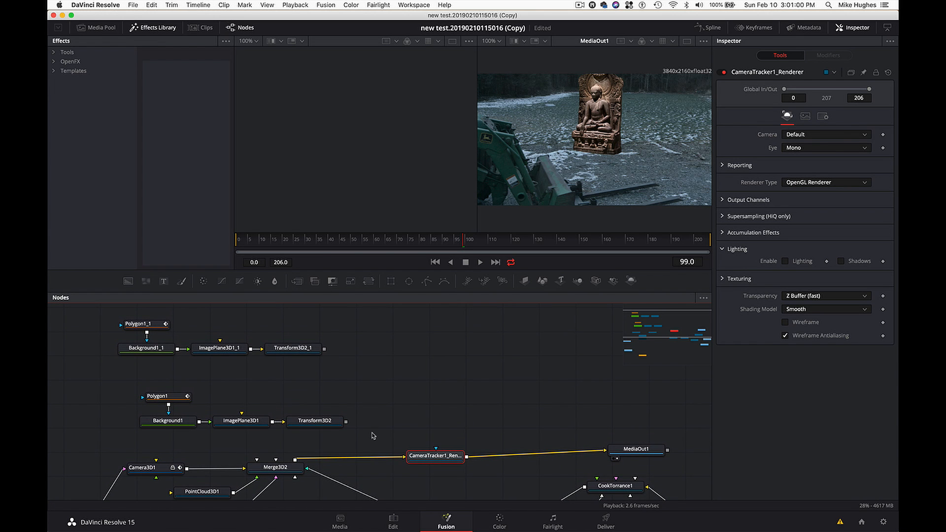
- Group the two disconnected shadow-plane node chains, rename the group shadows, and place it closer to Merge3D2
{"action": "left_click_drag", "start_coordinate": [369, 441], "coordinate": [105, 310]}
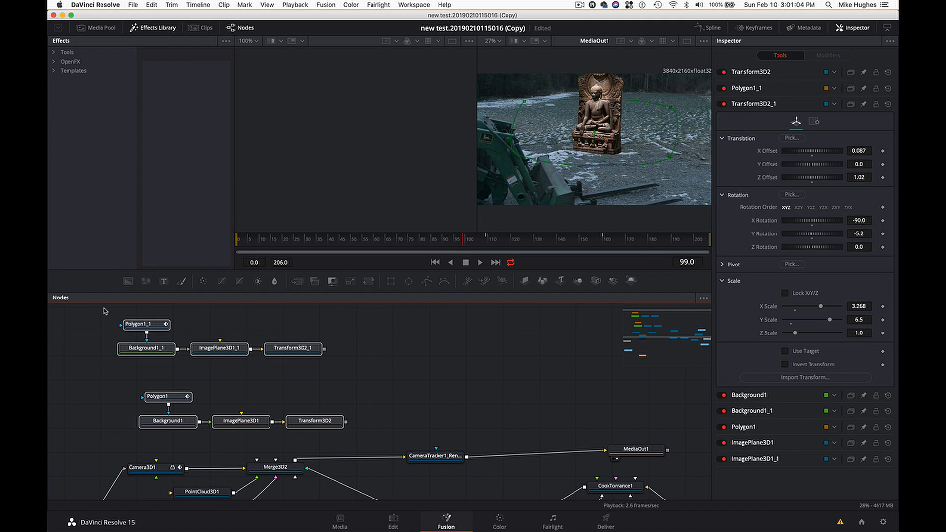
{"action": "key", "text": "super+g"}
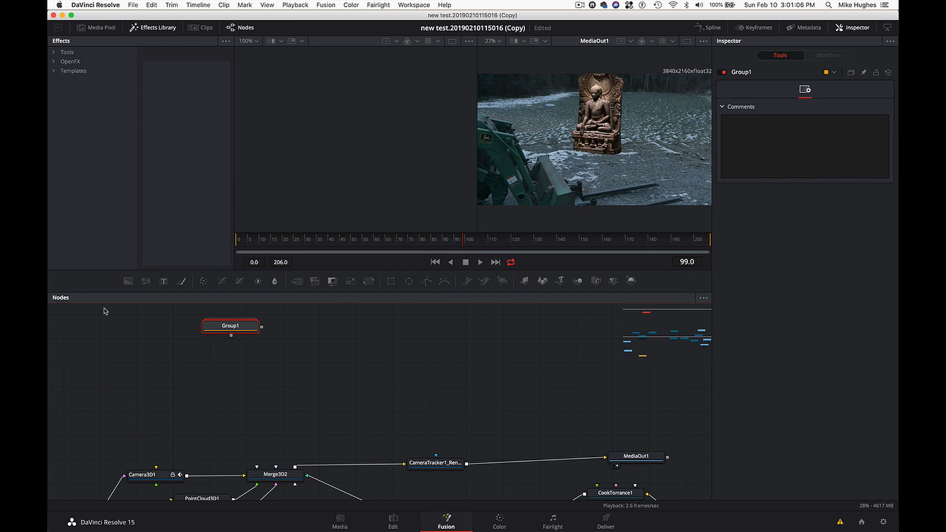
{"action": "key", "text": "F2"}
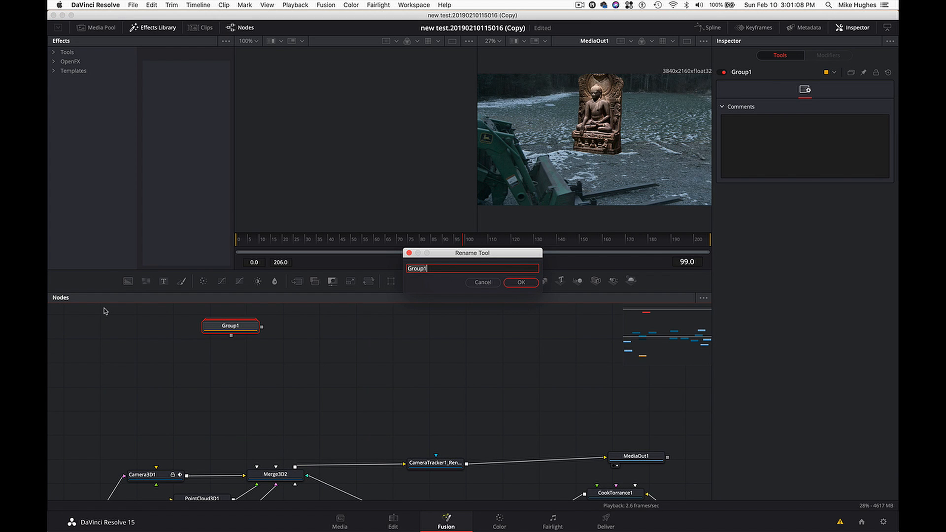
{"action": "type", "text": "shadows"}
{"action": "key", "text": "Return"}
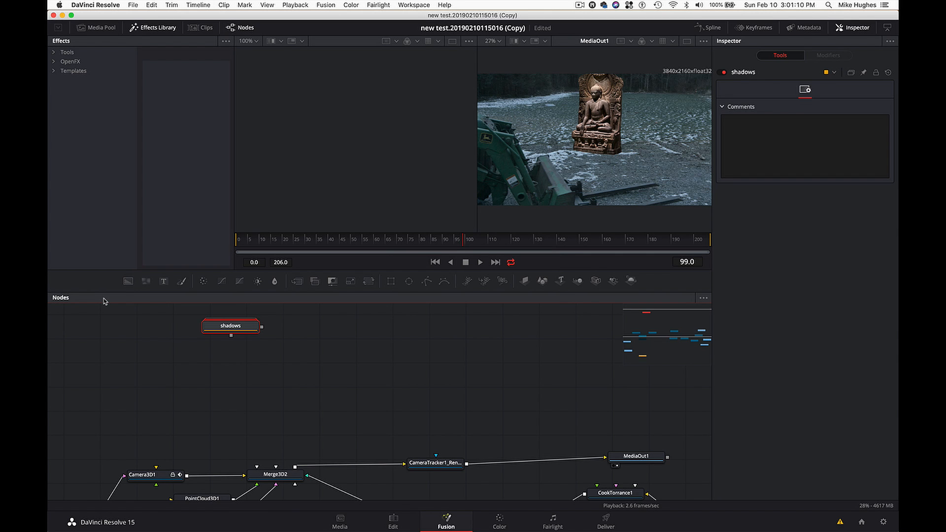
{"action": "left_click_drag", "start_coordinate": [226, 330], "coordinate": [188, 377]}
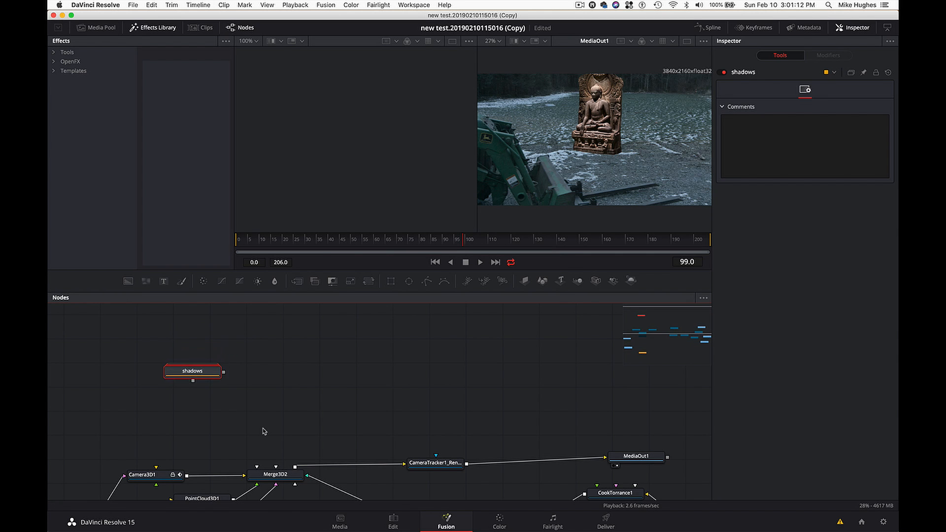
- Check the node graph and compare the Fusion compositions opened from the Video 2 and Video 3 clips
{"action": "scroll", "coordinate": [264, 432], "scroll_direction": "up", "scroll_amount": 3}
{"action": "scroll", "coordinate": [264, 432], "scroll_direction": "down", "scroll_amount": 6}
{"action": "scroll", "coordinate": [264, 431], "scroll_direction": "down", "scroll_amount": 1}
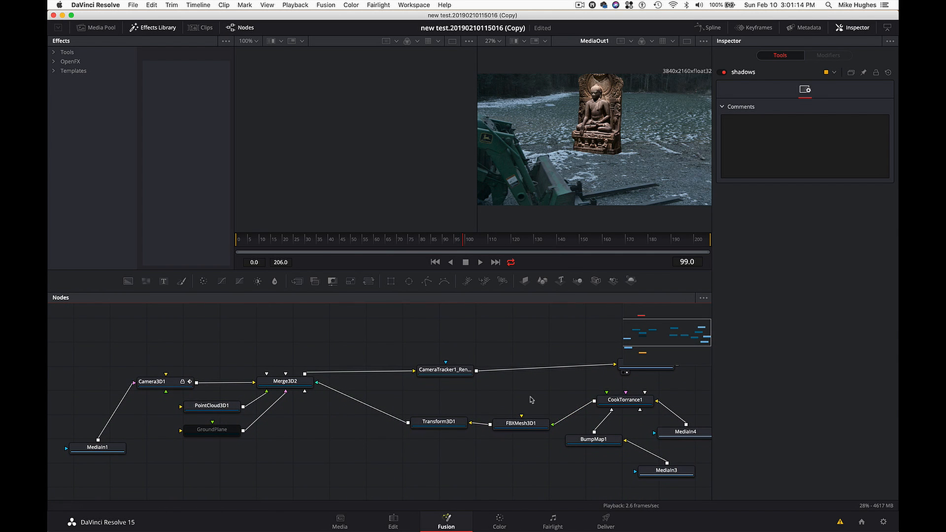
{"action": "scroll", "coordinate": [434, 415], "scroll_direction": "up", "scroll_amount": 5}
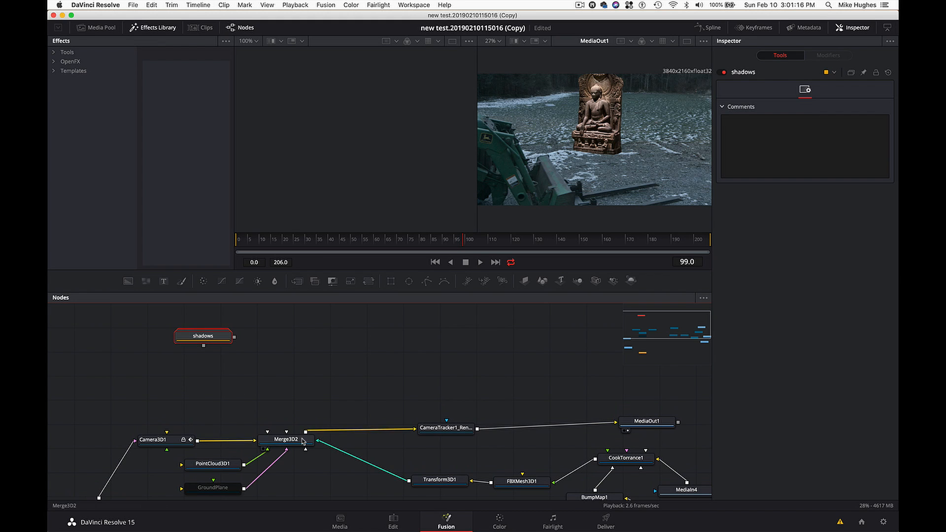
{"action": "left_click", "coordinate": [393, 522]}
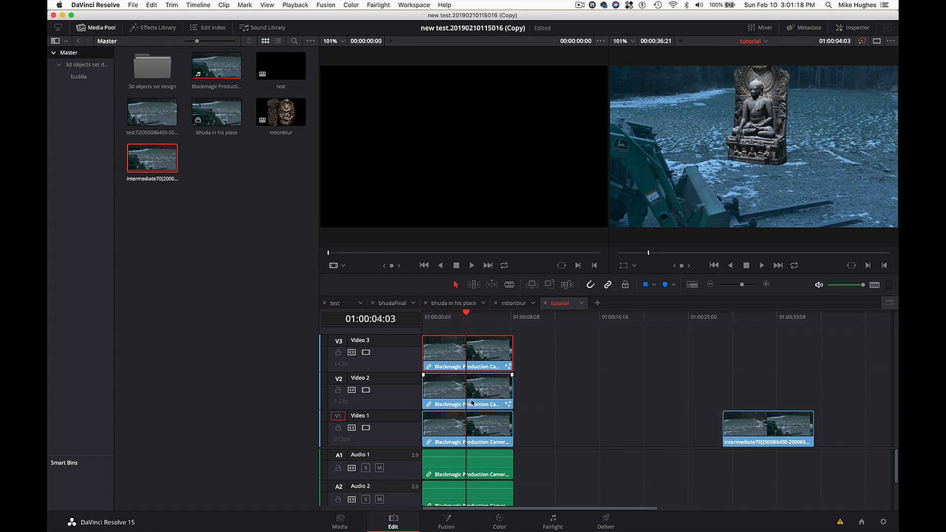
{"action": "left_click", "coordinate": [475, 392]}
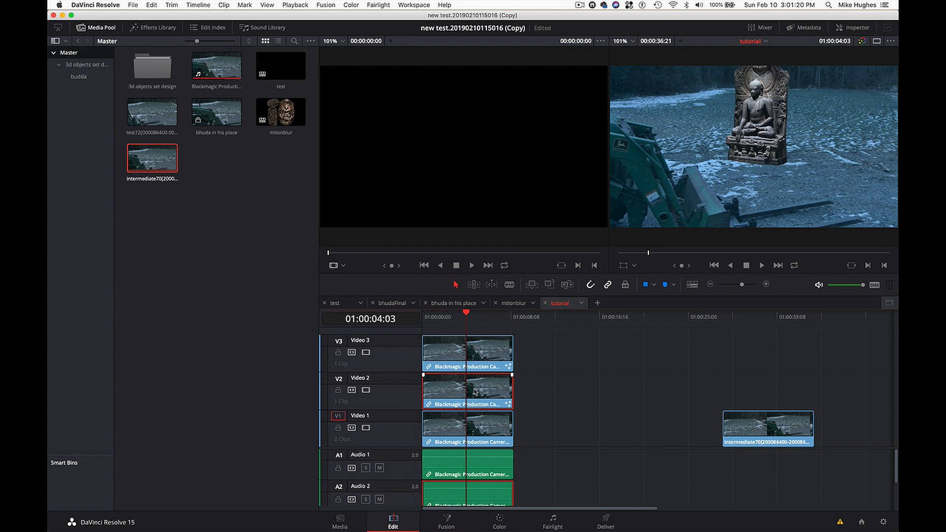
{"action": "left_click", "coordinate": [447, 521]}
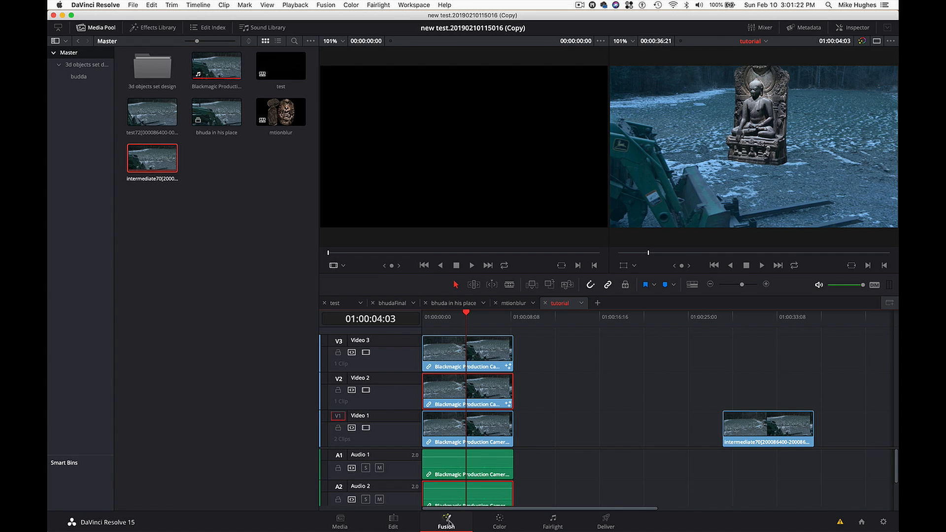
{"action": "scroll", "coordinate": [359, 374], "scroll_direction": "down", "scroll_amount": 1}
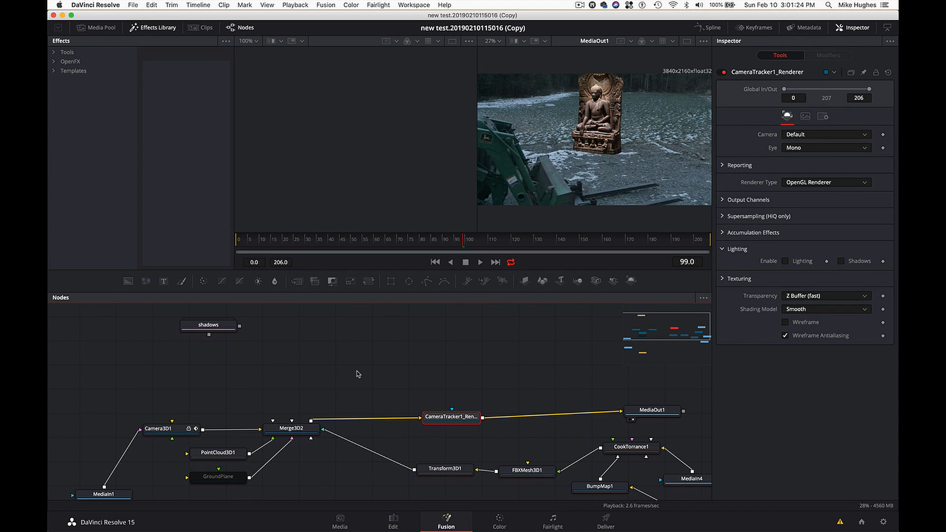
{"action": "left_click", "coordinate": [404, 522]}
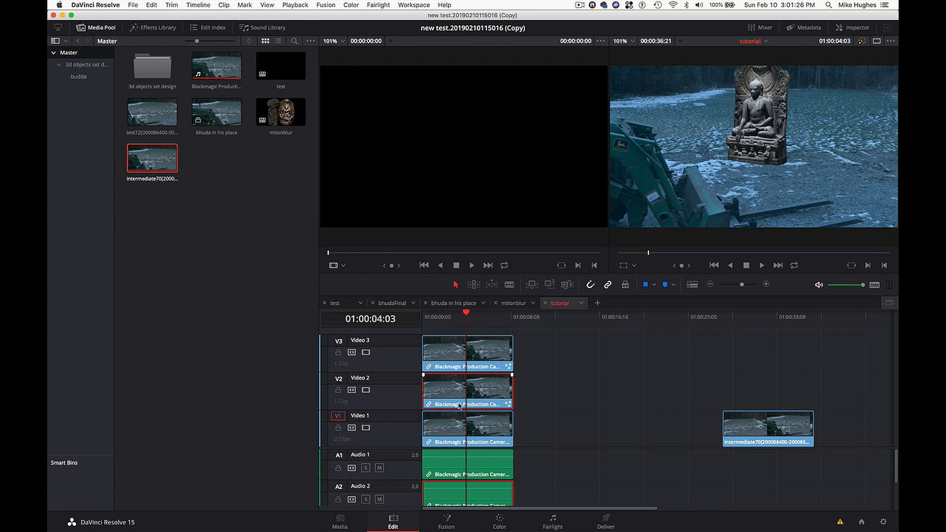
{"action": "left_click", "coordinate": [486, 355]}
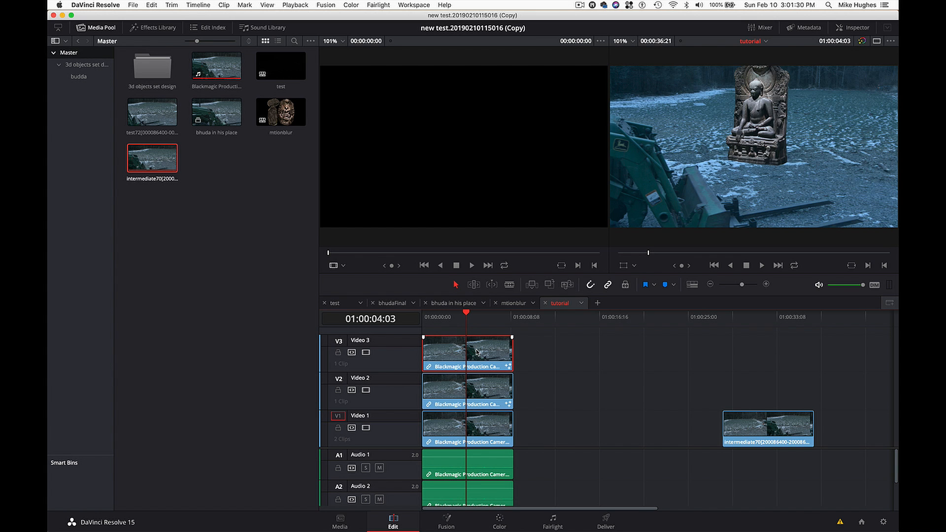
{"action": "left_click", "coordinate": [450, 524]}
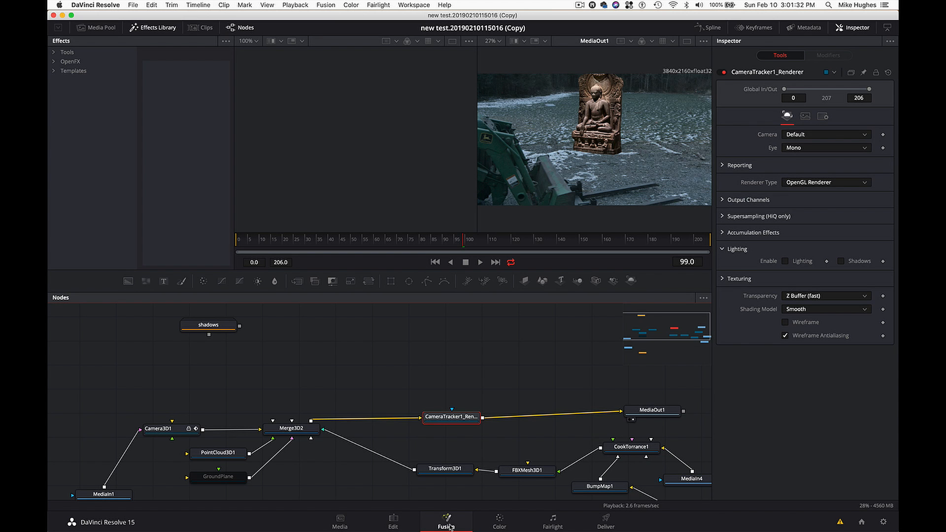
- Move the Video 2 clip along its track clear of the Video 3 clip, and open it in Fusion at 01:00:17:16
{"action": "left_click", "coordinate": [393, 522]}
{"action": "left_click_drag", "start_coordinate": [474, 395], "coordinate": [641, 394]}
{"action": "left_click", "coordinate": [610, 316]}
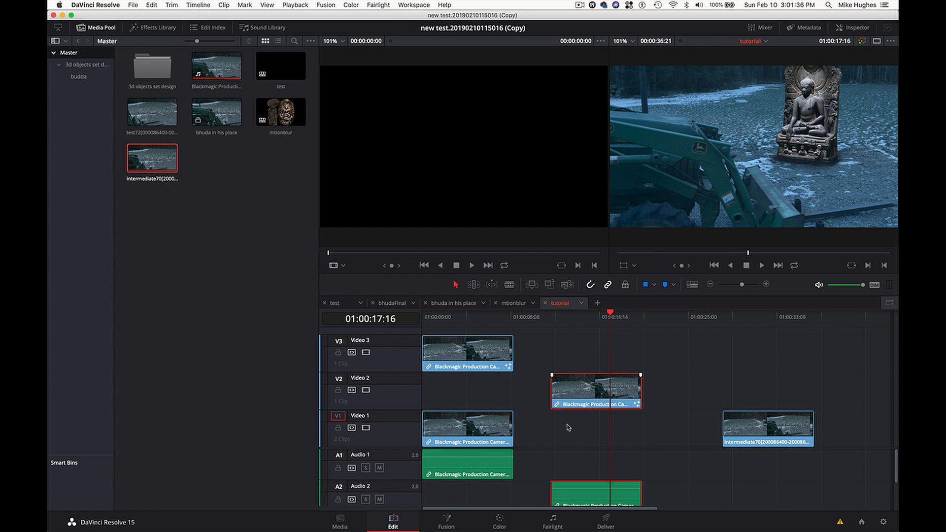
{"action": "left_click", "coordinate": [456, 523]}
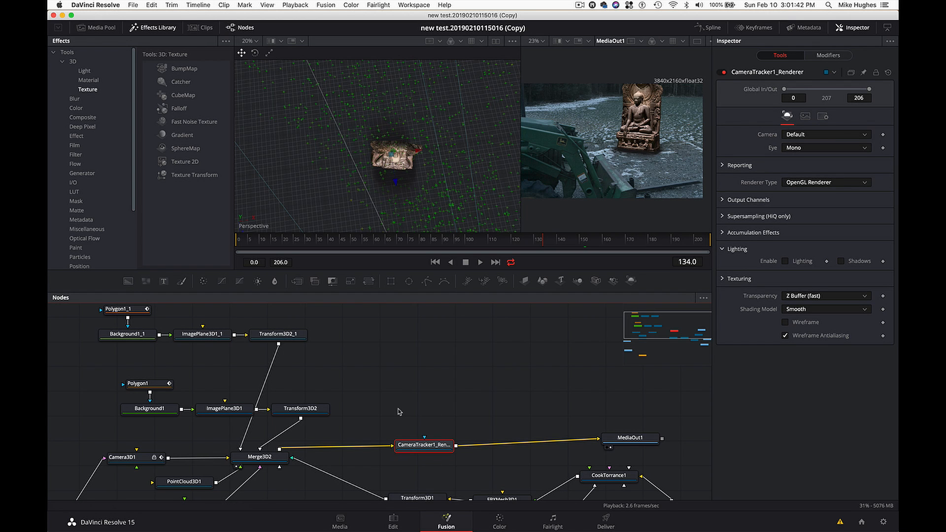
- Disconnect the statue's Transform3D1 from Merge3D2 so this composition renders only the shadow planes
{"action": "scroll", "coordinate": [400, 412], "scroll_direction": "up", "scroll_amount": 2}
{"action": "scroll", "coordinate": [400, 412], "scroll_direction": "left", "scroll_amount": 3}
{"action": "scroll", "coordinate": [400, 412], "scroll_direction": "down", "scroll_amount": 3}
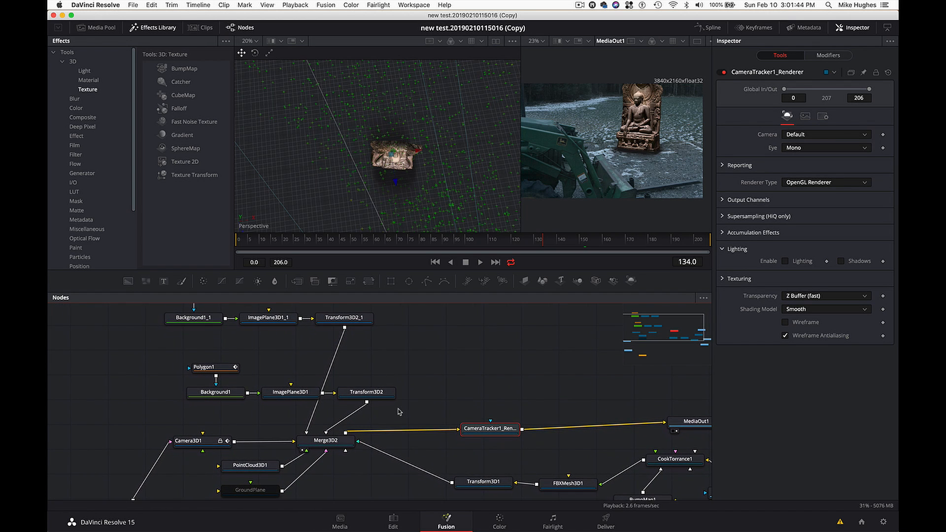
{"action": "scroll", "coordinate": [396, 406], "scroll_direction": "down", "scroll_amount": 3}
{"action": "scroll", "coordinate": [396, 406], "scroll_direction": "left", "scroll_amount": 1}
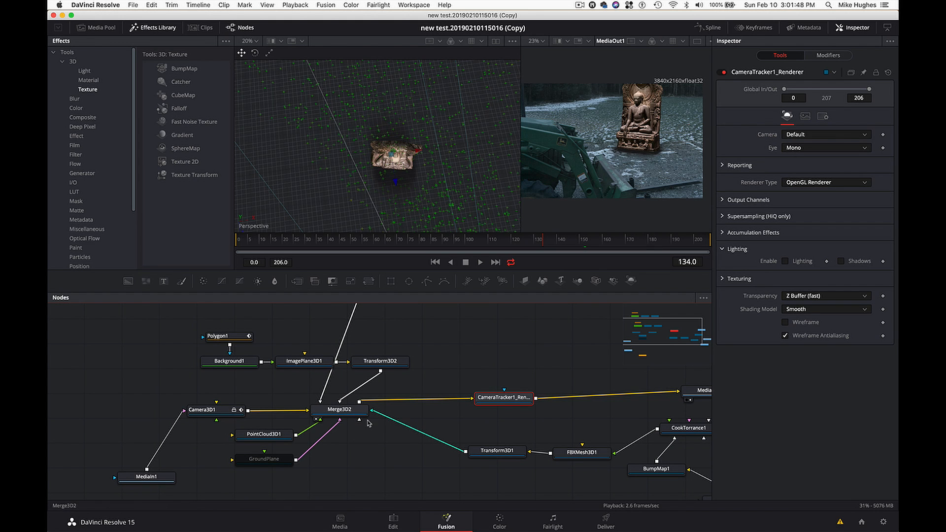
{"action": "scroll", "coordinate": [449, 449], "scroll_direction": "right", "scroll_amount": 5}
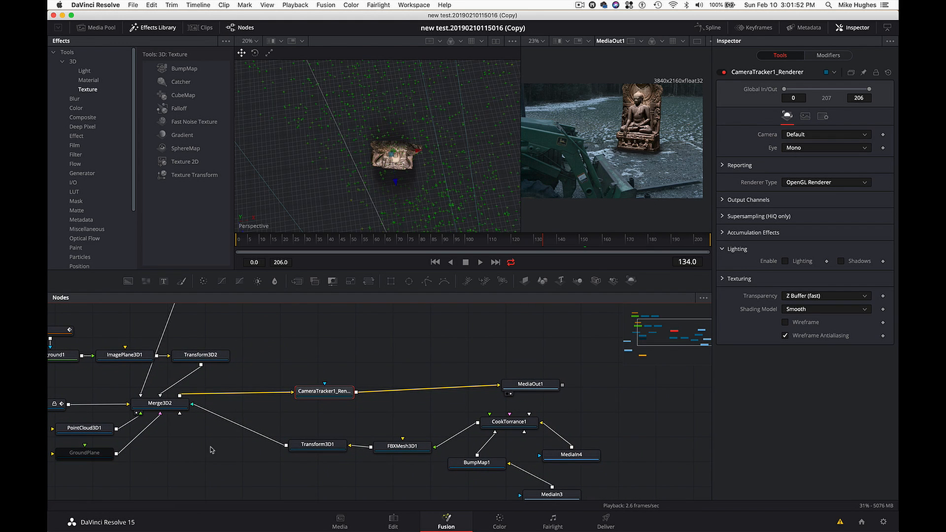
{"action": "scroll", "coordinate": [212, 450], "scroll_direction": "up", "scroll_amount": 2}
{"action": "scroll", "coordinate": [212, 450], "scroll_direction": "left", "scroll_amount": 3}
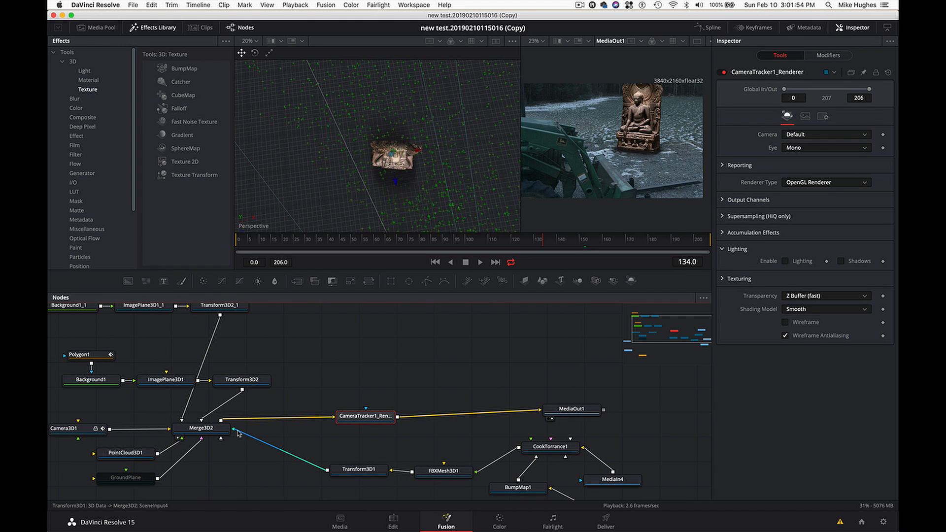
{"action": "left_click_drag", "start_coordinate": [238, 433], "coordinate": [239, 456]}
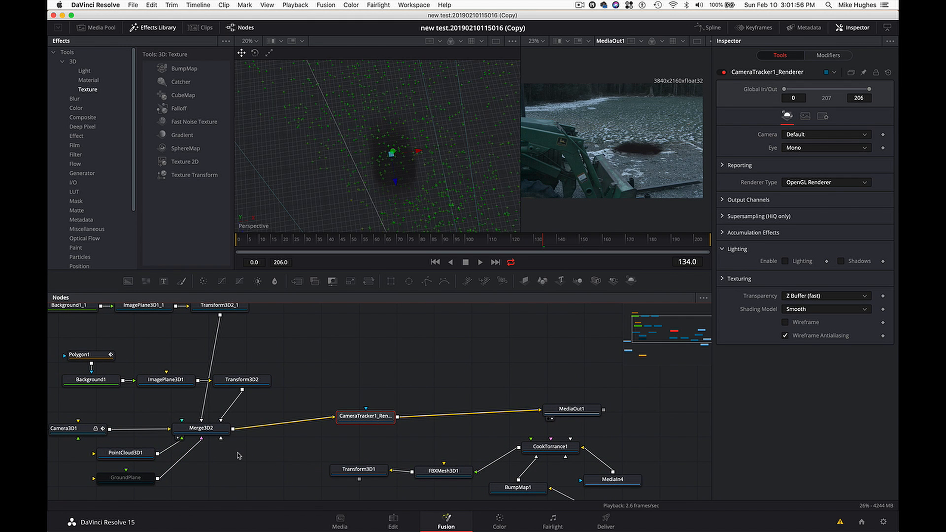
- Disconnect MediaIn1 from Camera3D1 in the shadow composition so the footage is excluded from the render
{"action": "scroll", "coordinate": [239, 455], "scroll_direction": "left", "scroll_amount": 2}
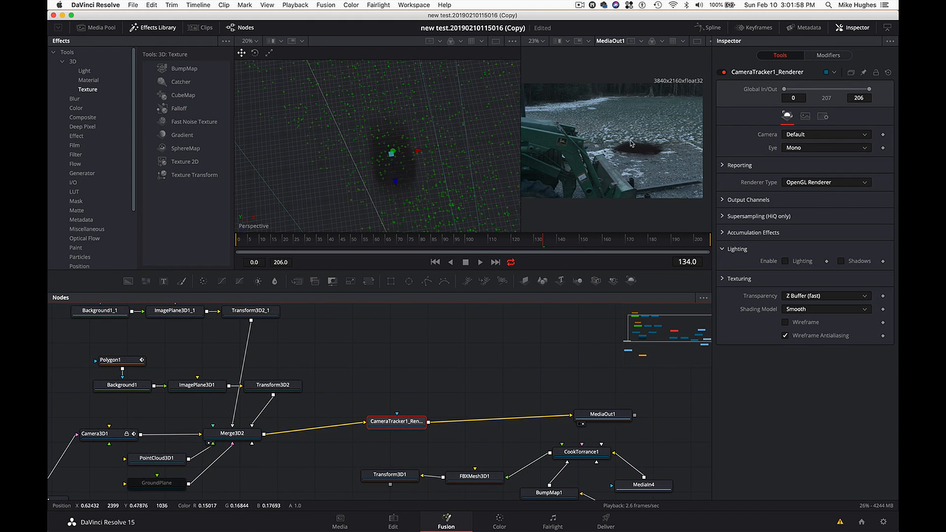
{"action": "scroll", "coordinate": [170, 424], "scroll_direction": "left", "scroll_amount": 4}
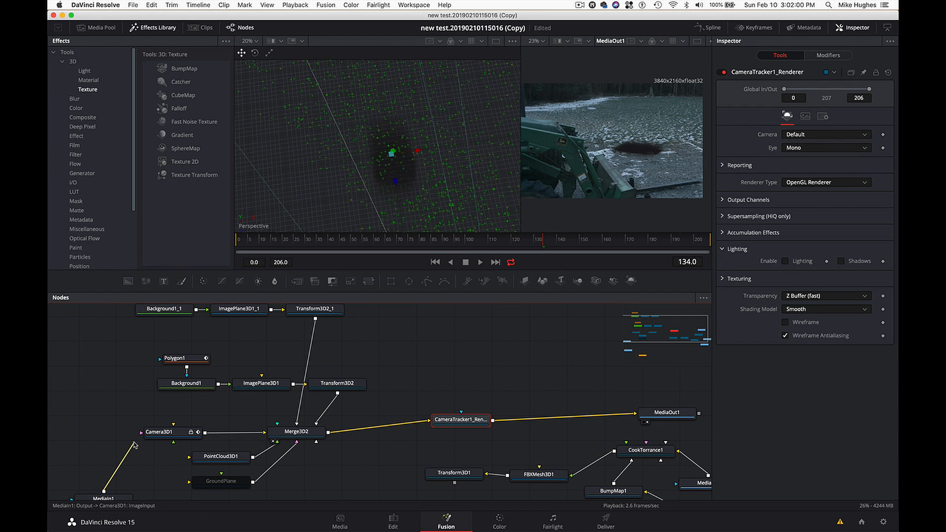
{"action": "left_click_drag", "start_coordinate": [134, 445], "coordinate": [120, 445]}
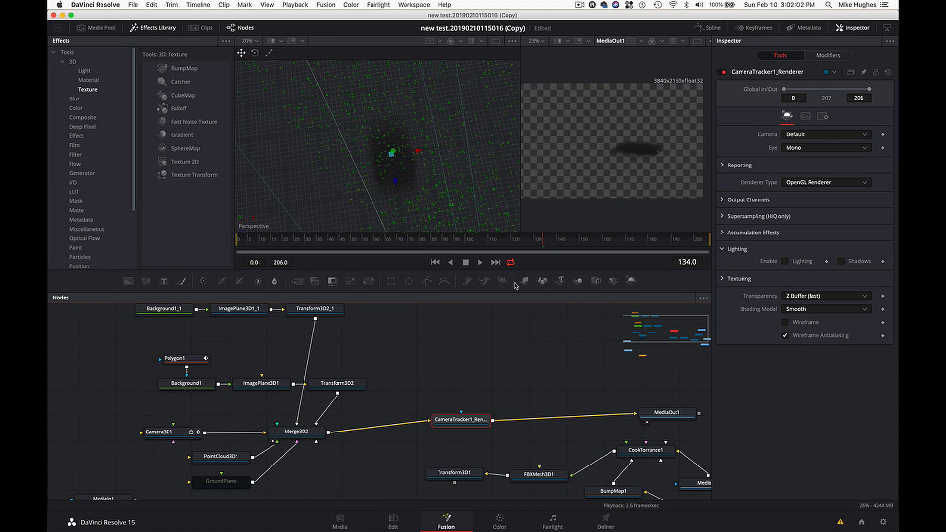
- Inspect the shadow render over transparency at frames 78, 134 and 137, including a closer look at its edges
{"action": "left_click_drag", "start_coordinate": [562, 240], "coordinate": [415, 249]}
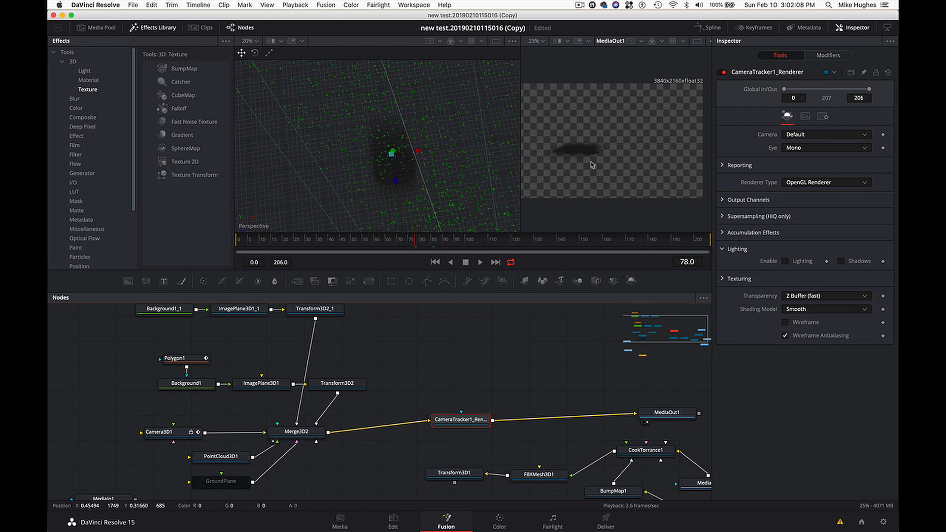
{"action": "scroll", "coordinate": [593, 165], "scroll_direction": "up", "scroll_amount": 2}
{"action": "scroll", "coordinate": [592, 165], "scroll_direction": "up", "scroll_amount": 3}
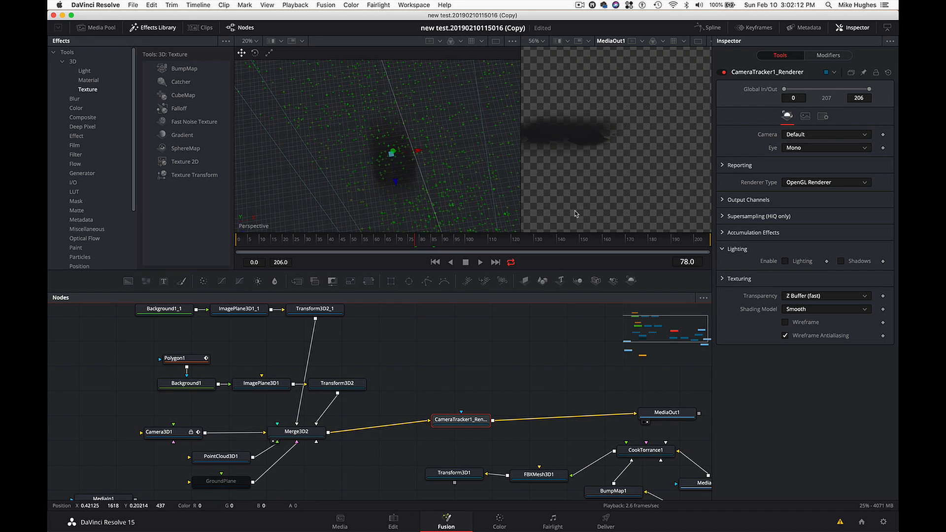
{"action": "left_click", "coordinate": [545, 240]}
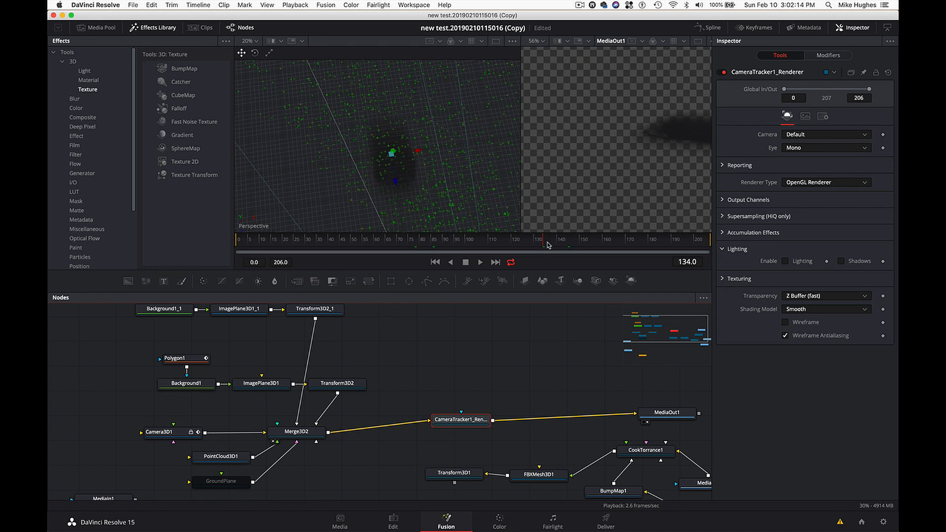
{"action": "left_click", "coordinate": [551, 241]}
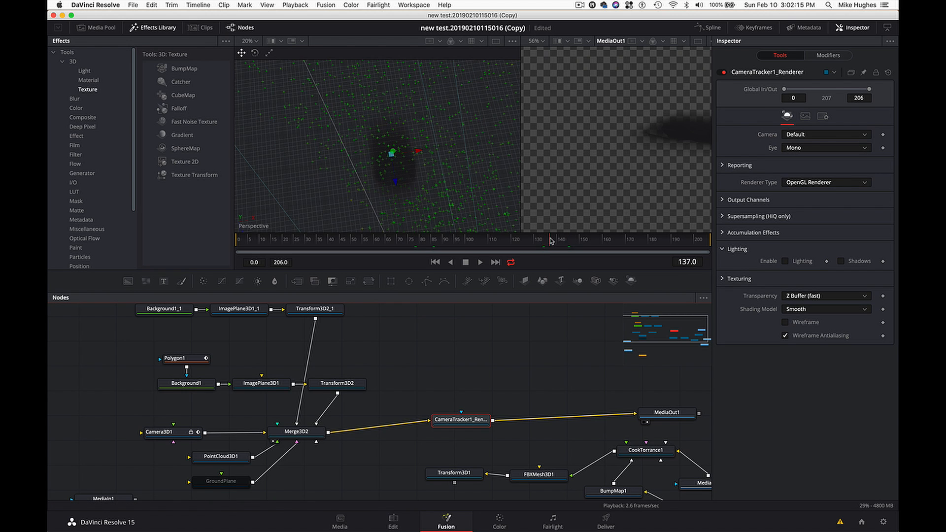
{"action": "right_click", "coordinate": [617, 178]}
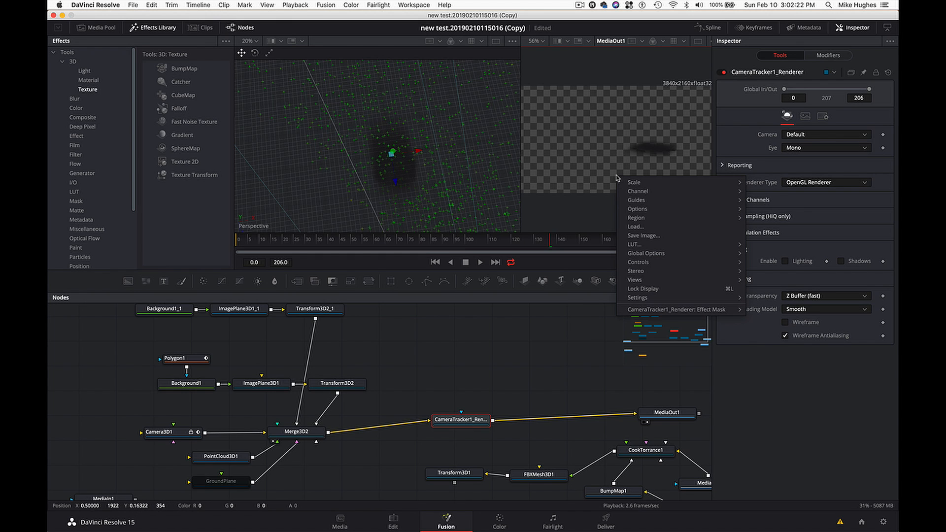
{"action": "mouse_move", "coordinate": [626, 183]}
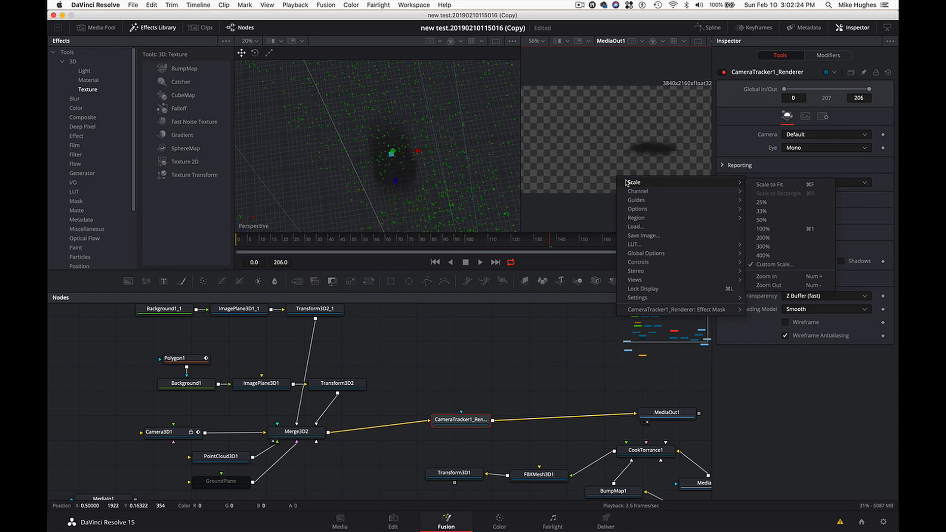
{"action": "left_click", "coordinate": [461, 341]}
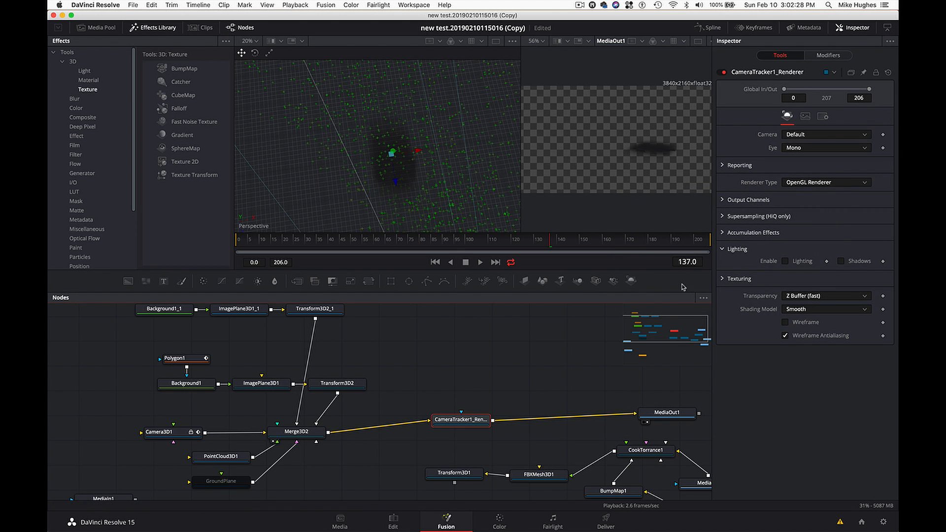
- Set CameraTracker1_Renderer's renderer type to Software Renderer and check the shadow at frame 168
{"action": "left_click", "coordinate": [830, 183]}
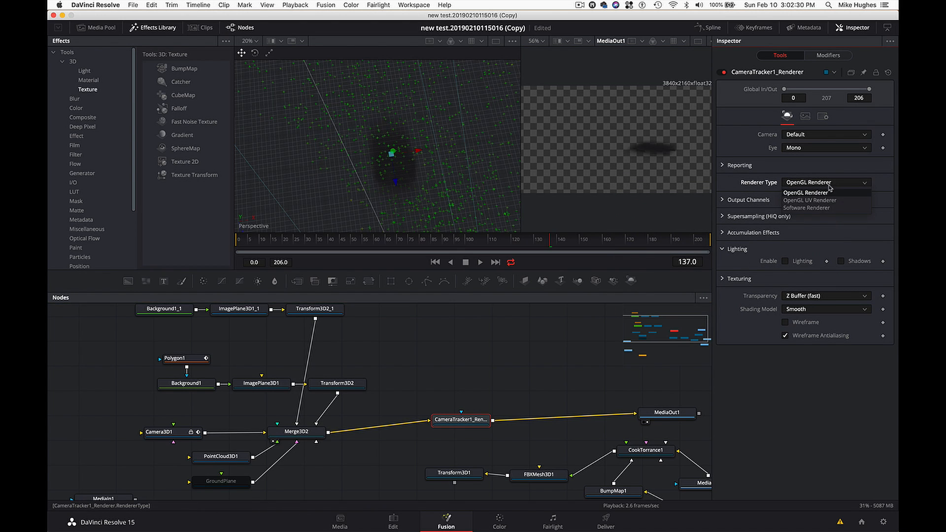
{"action": "left_click", "coordinate": [831, 207]}
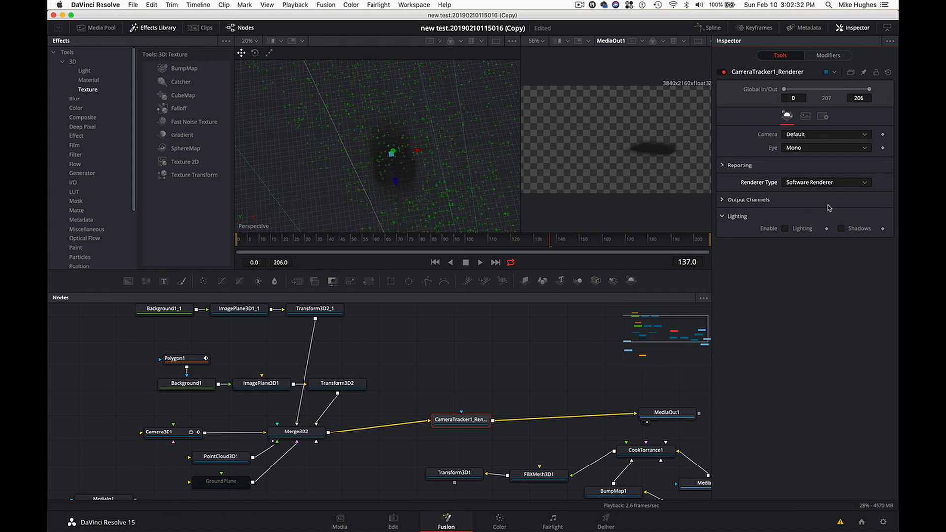
{"action": "left_click_drag", "start_coordinate": [583, 238], "coordinate": [620, 240]}
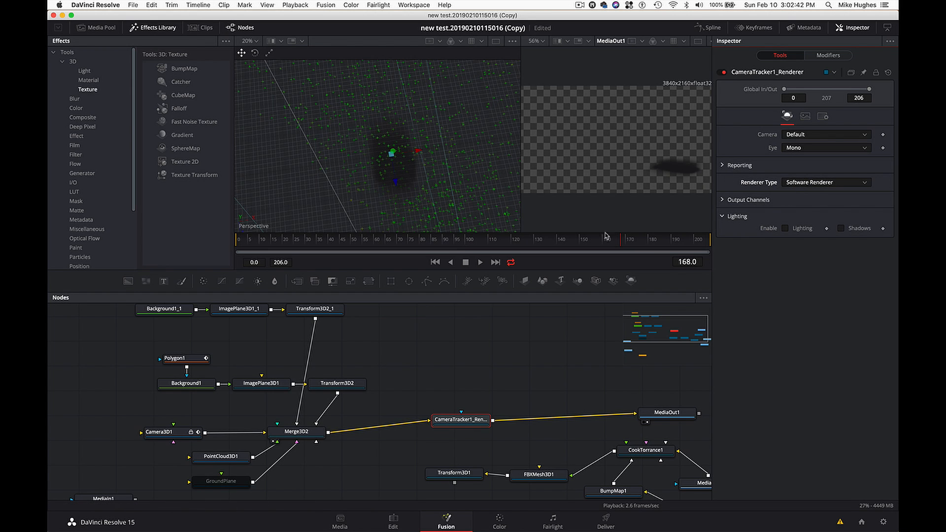
- Return to the edit timeline, move the Video 2 shadow clip back to the timeline start, and place the playhead at 01:00:05:17
{"action": "left_click", "coordinate": [393, 520]}
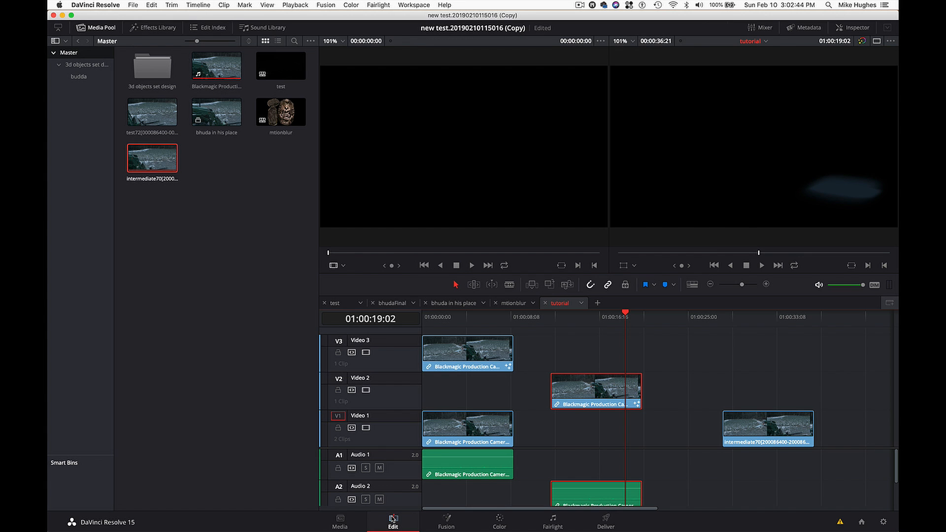
{"action": "left_click_drag", "start_coordinate": [582, 391], "coordinate": [477, 403]}
{"action": "left_click", "coordinate": [479, 354]}
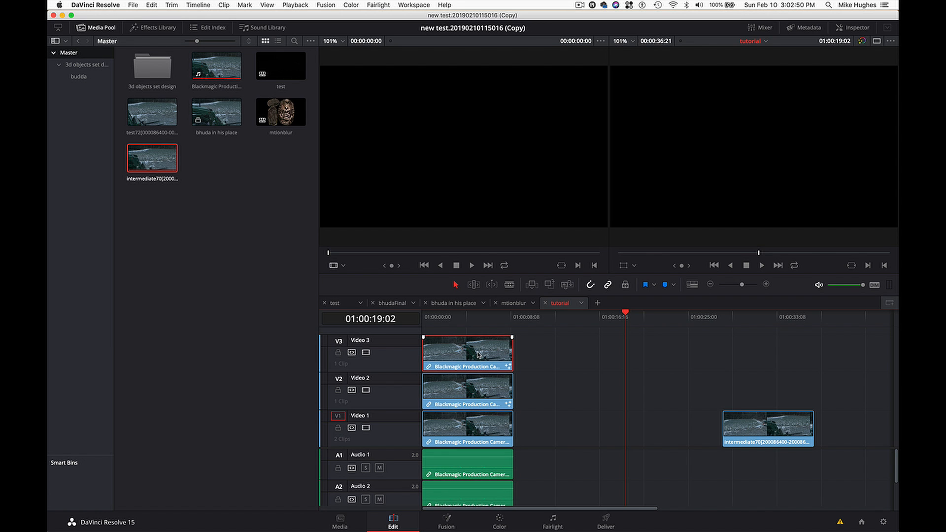
{"action": "left_click", "coordinate": [484, 321]}
- Move the Video 3 clip along its track clear of the stacked clips, and open it in Fusion at 01:00:15:23
{"action": "left_click_drag", "start_coordinate": [477, 361], "coordinate": [602, 356]}
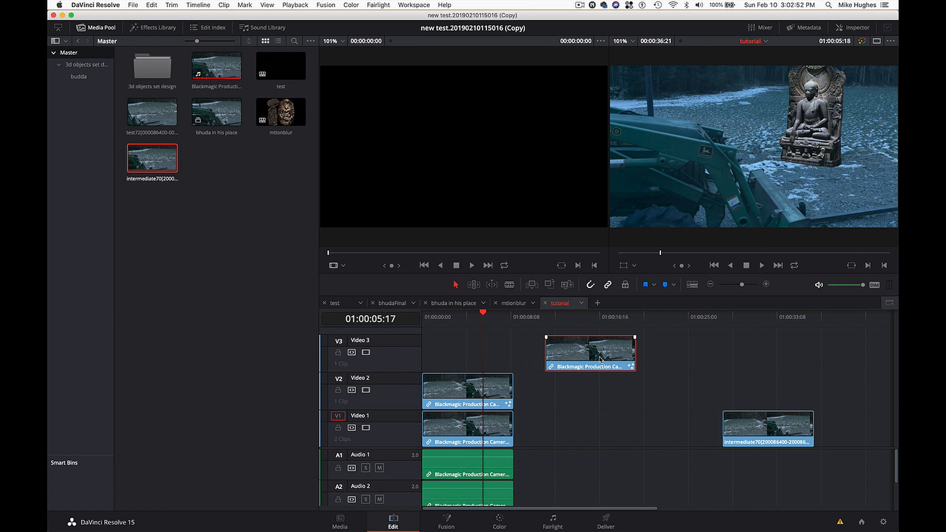
{"action": "left_click", "coordinate": [593, 318]}
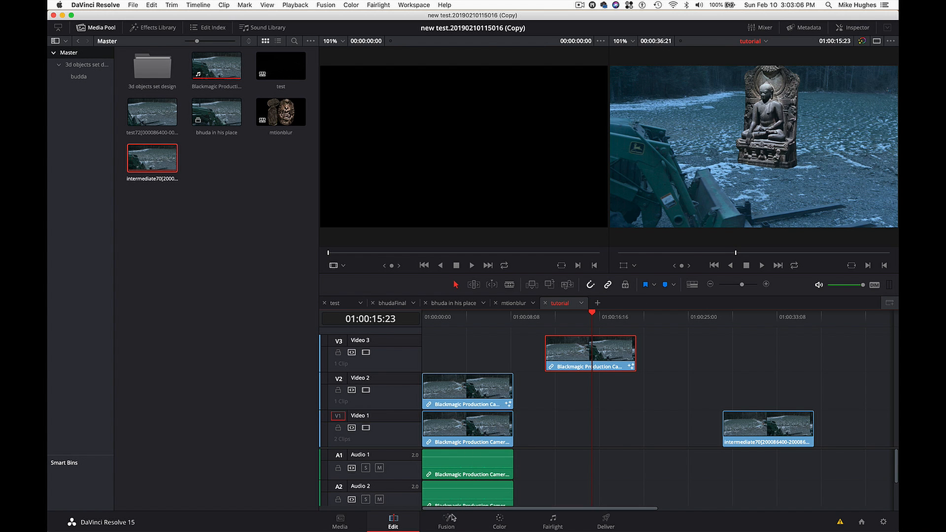
{"action": "left_click", "coordinate": [450, 525]}
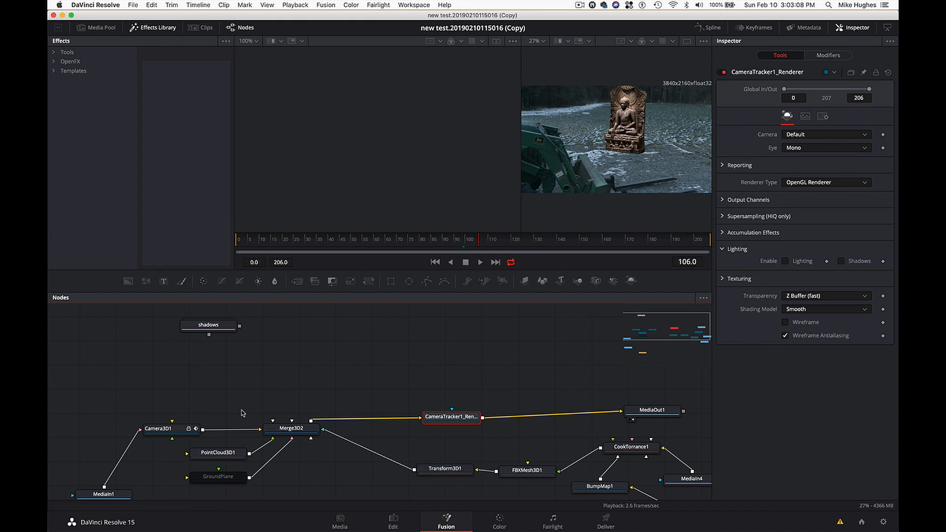
- Disconnect MediaIn1 from Camera3D1 in the statue composition so only the statue renders over transparency
{"action": "scroll", "coordinate": [243, 413], "scroll_direction": "down", "scroll_amount": 2}
{"action": "scroll", "coordinate": [242, 413], "scroll_direction": "left", "scroll_amount": 4}
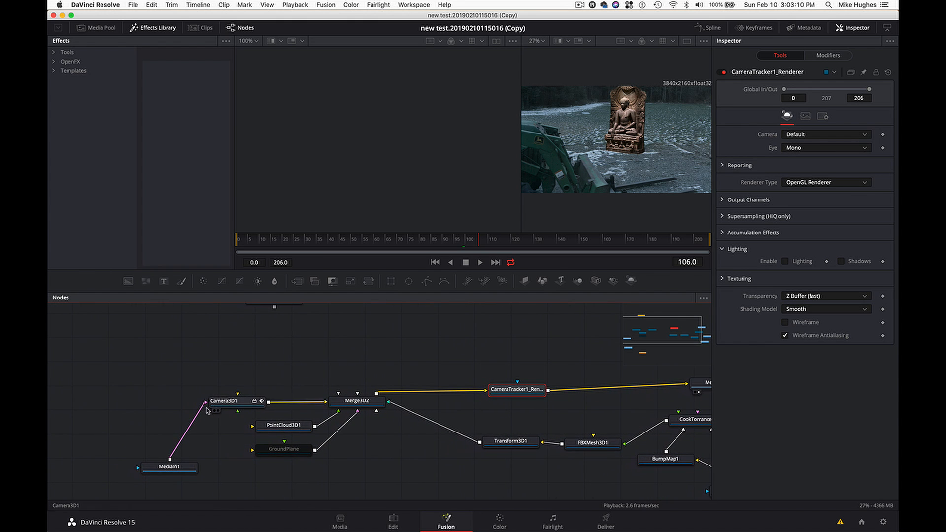
{"action": "left_click_drag", "start_coordinate": [202, 411], "coordinate": [238, 381]}
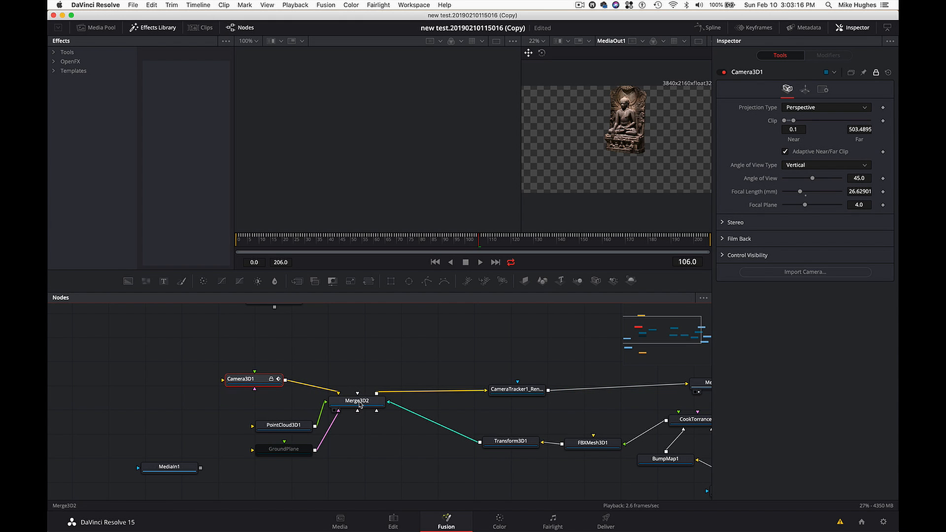
- Return to the edit timeline, move the Video 3 statue clip back to the timeline start, and place the playhead at 01:00:04:13
{"action": "left_click", "coordinate": [397, 521]}
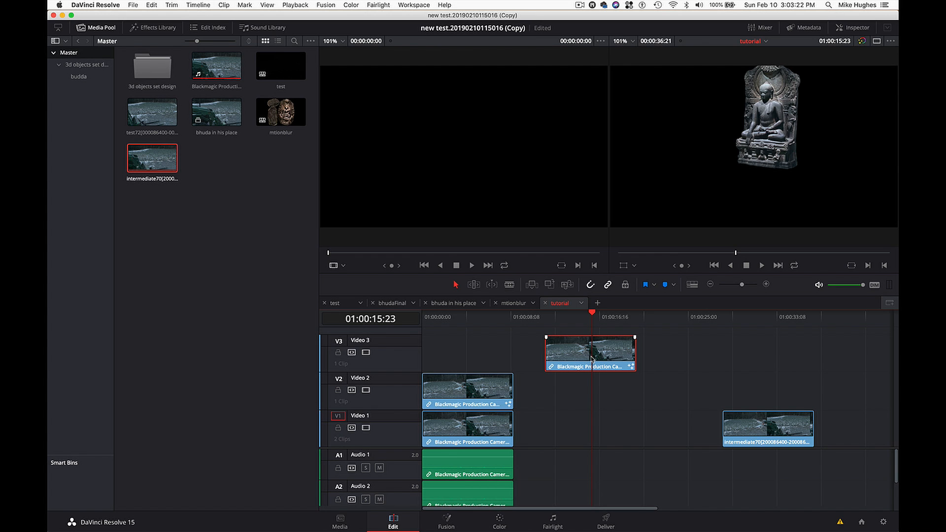
{"action": "left_click_drag", "start_coordinate": [592, 360], "coordinate": [464, 367]}
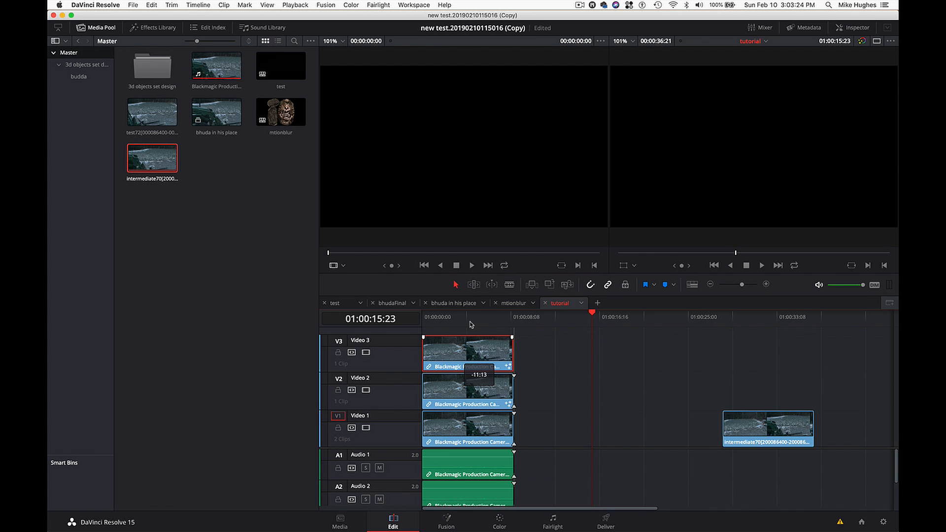
{"action": "left_click_drag", "start_coordinate": [470, 323], "coordinate": [471, 322]}
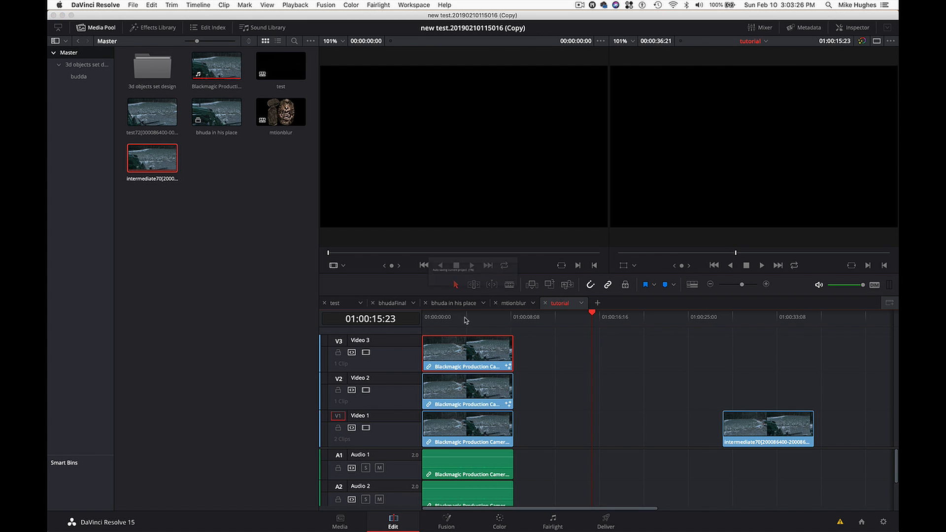
{"action": "left_click", "coordinate": [469, 317]}
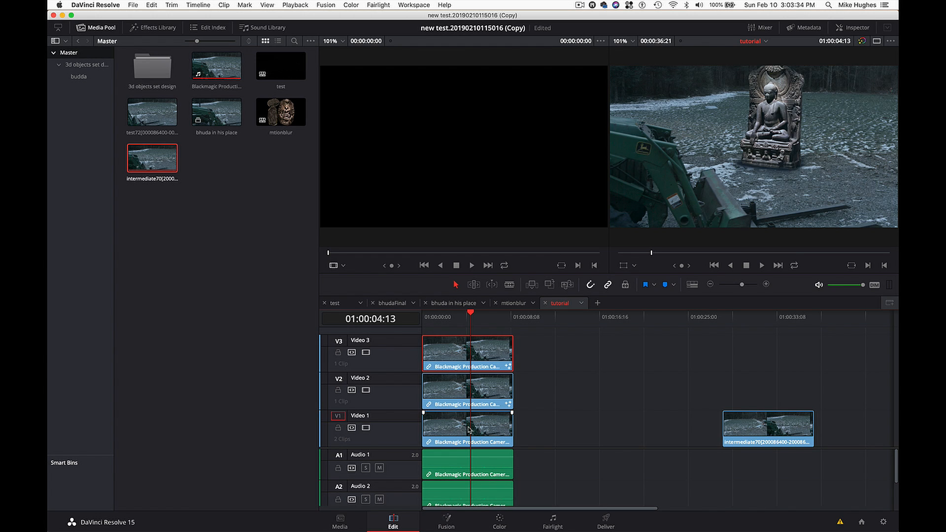
- Disable the Video 3 and Video 2 tracks one at a time to compare the layers, and re-enable both
{"action": "left_click", "coordinate": [366, 352]}
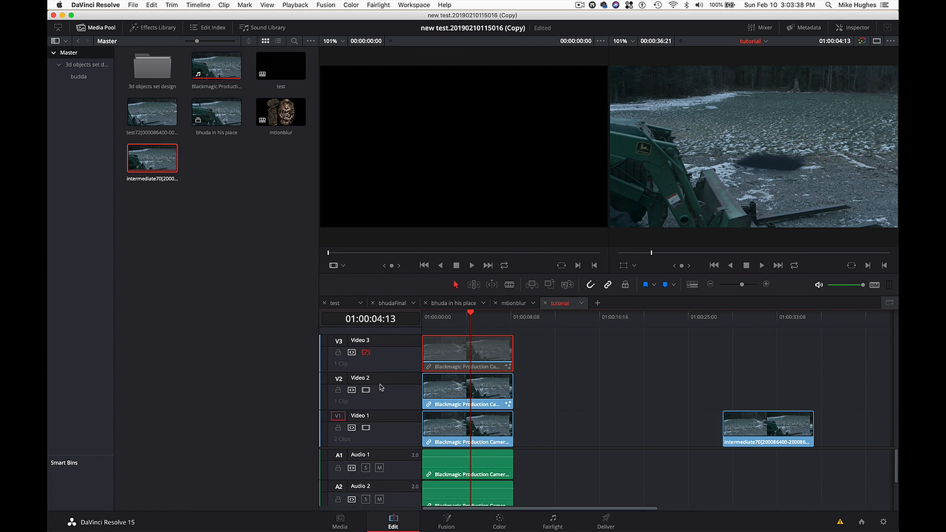
{"action": "left_click", "coordinate": [365, 390]}
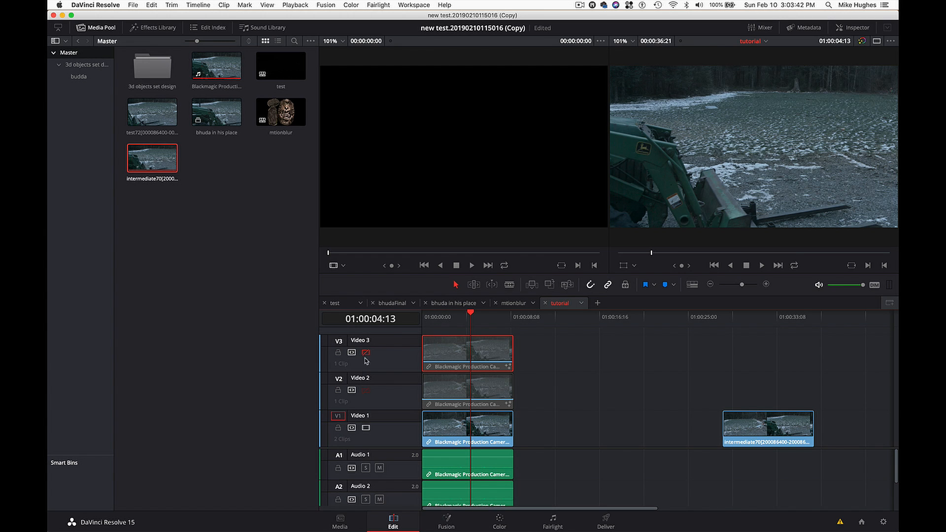
{"action": "left_click", "coordinate": [366, 391]}
{"action": "left_click", "coordinate": [366, 352]}
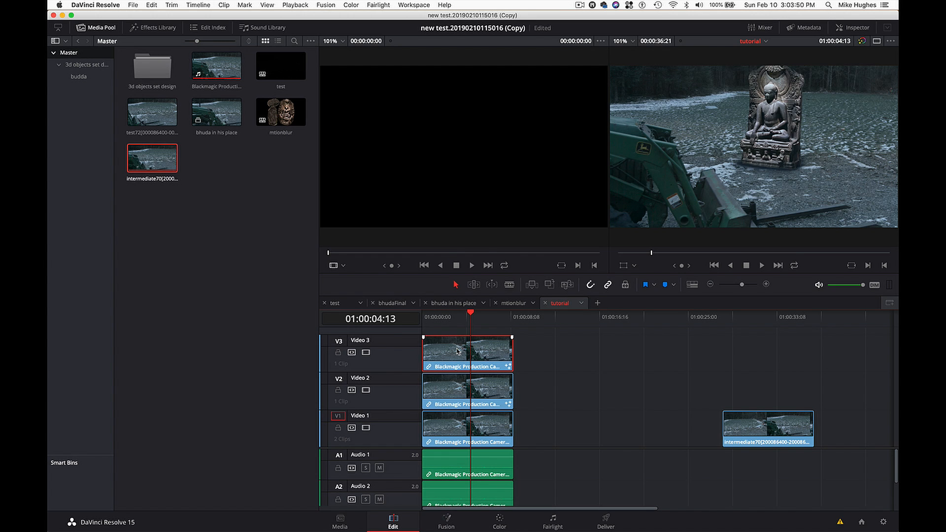
- Set Render Cache Fusion Output to On for the stacked Video 3 and Video 2 clips
{"action": "right_click", "coordinate": [458, 352]}
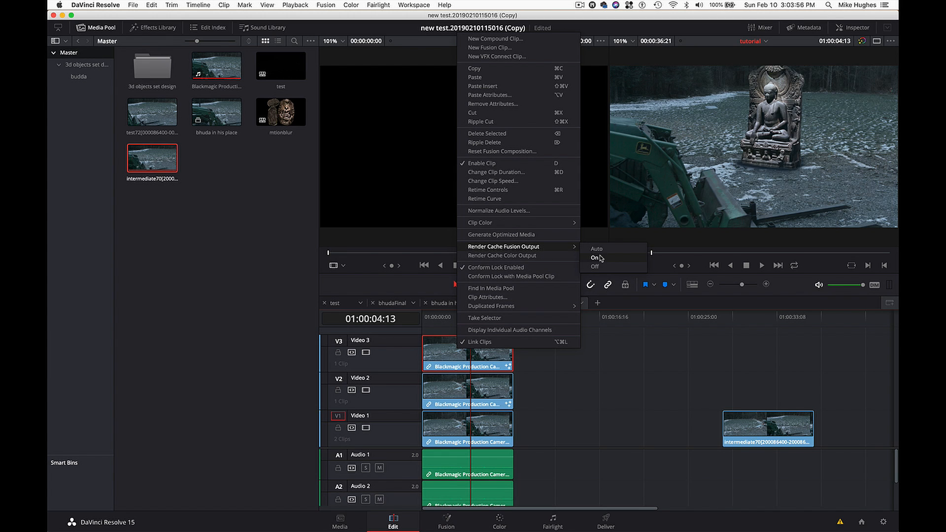
{"action": "left_click", "coordinate": [601, 257]}
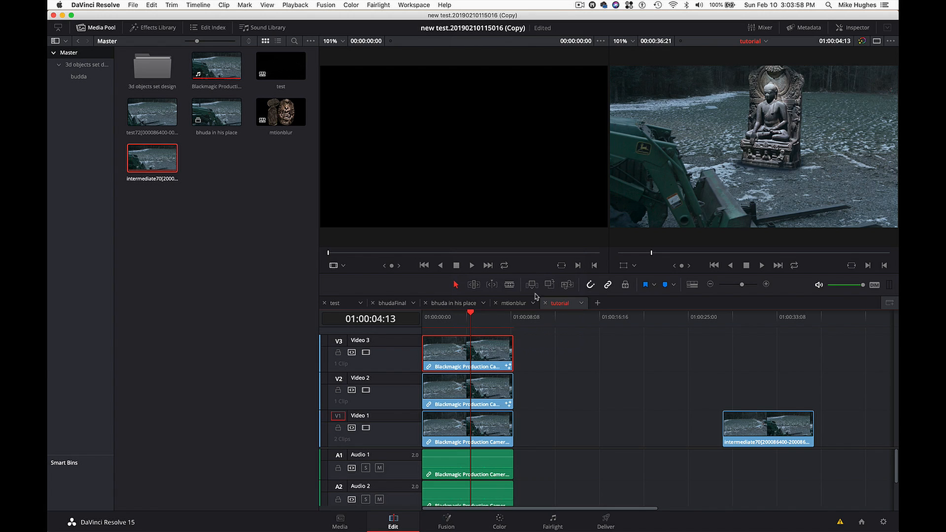
{"action": "left_click", "coordinate": [481, 391]}
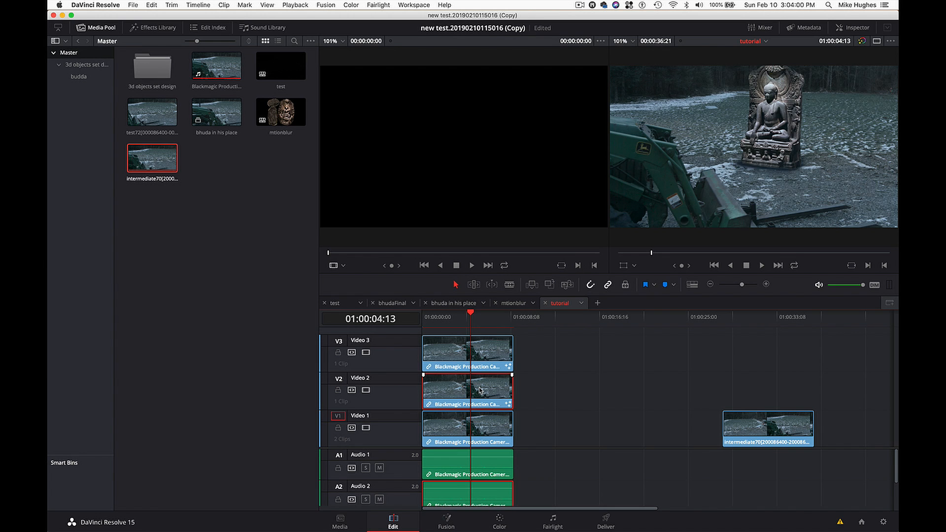
{"action": "right_click", "coordinate": [481, 391]}
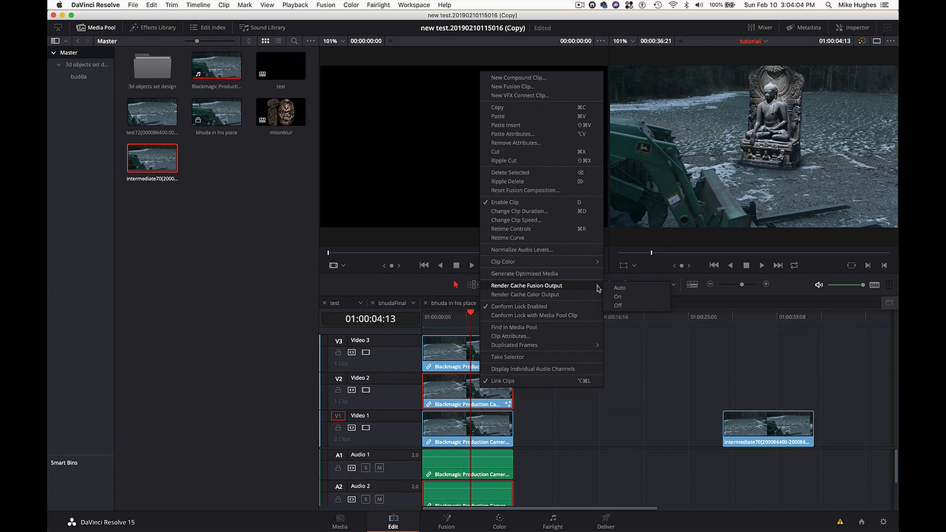
{"action": "left_click", "coordinate": [618, 297]}
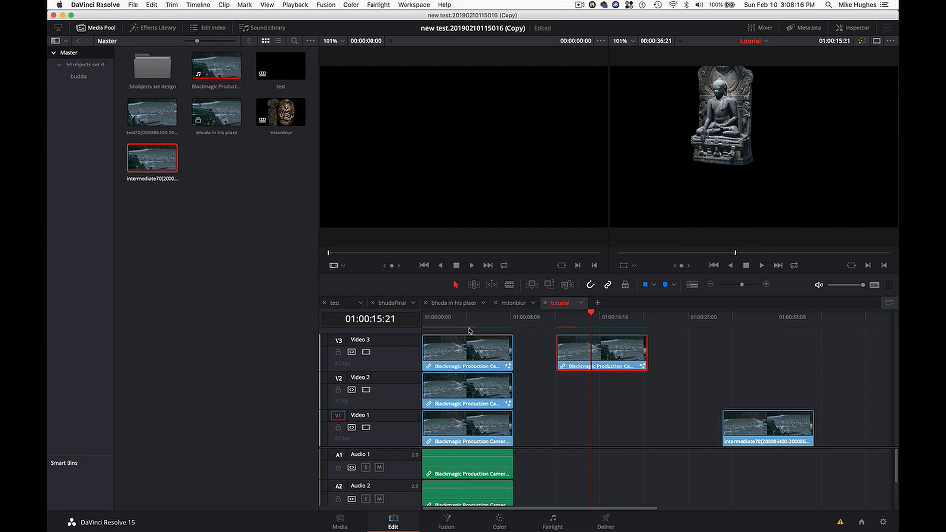
- Set Render Cache Fusion Output to Off for the separate statue clip further along the Video 3 track
{"action": "left_click_drag", "start_coordinate": [587, 354], "coordinate": [587, 354]}
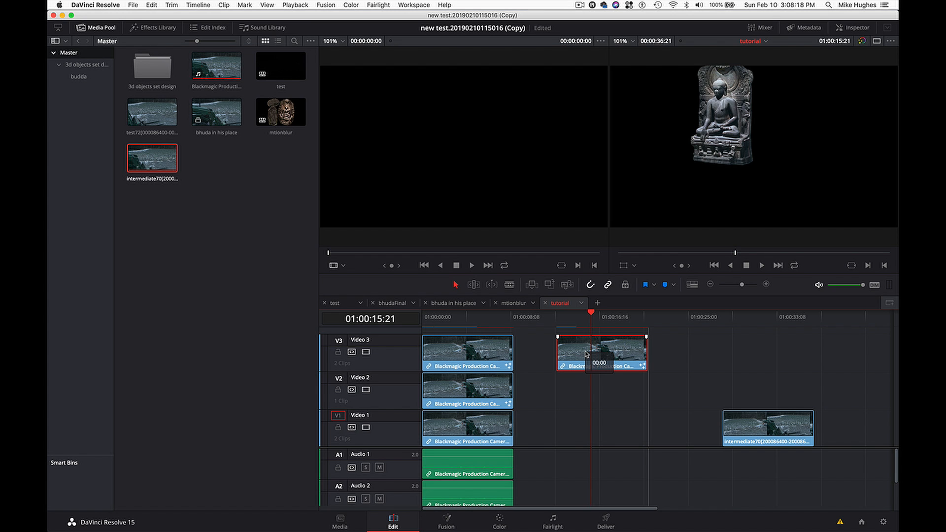
{"action": "right_click", "coordinate": [587, 353]}
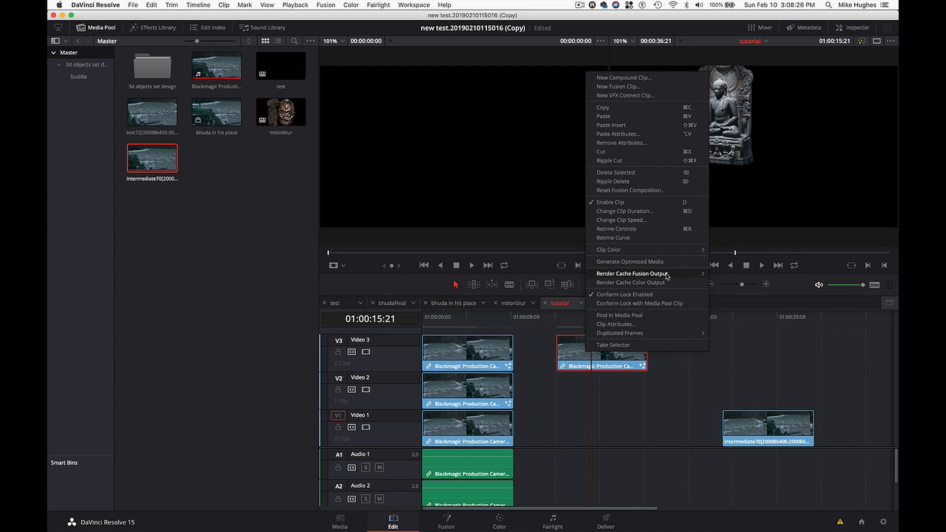
{"action": "mouse_move", "coordinate": [702, 275]}
{"action": "left_click", "coordinate": [733, 290]}
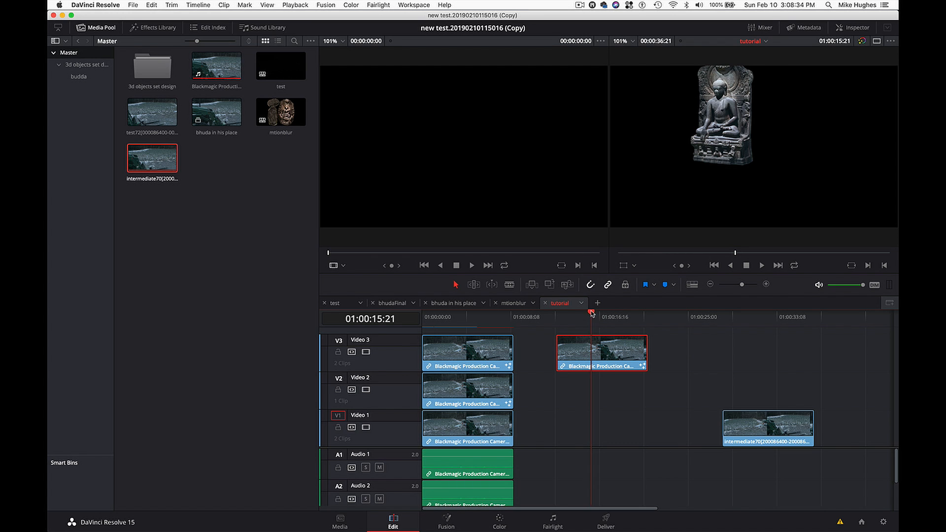
- Move the intermediate70 clip earlier on Video 1 to start just before 01:00:25:00, and place the playhead on it at 01:00:25:14
{"action": "mouse_move", "coordinate": [591, 313]}
{"action": "left_mouse_down"}
{"action": "mouse_move", "coordinate": [625, 317]}
{"action": "mouse_move", "coordinate": [584, 322]}
{"action": "left_mouse_up"}
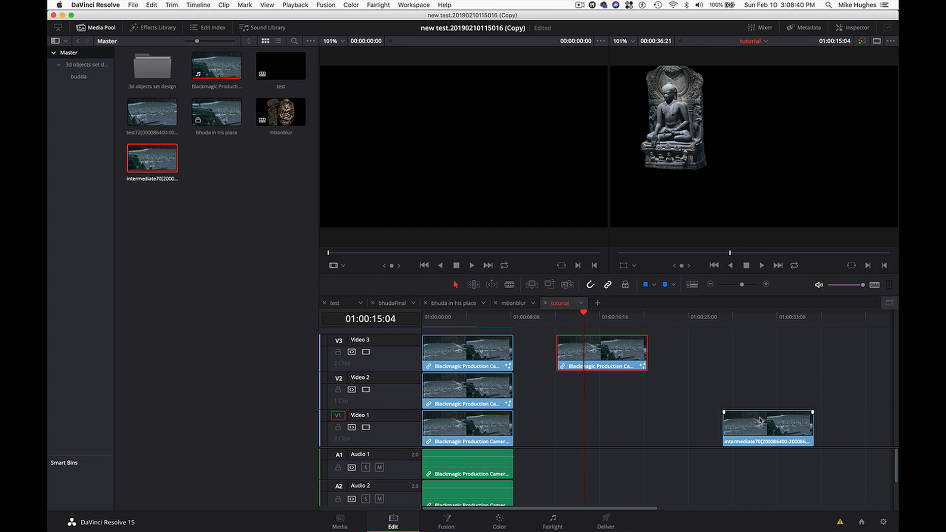
{"action": "left_click_drag", "start_coordinate": [761, 420], "coordinate": [719, 422]}
{"action": "left_click", "coordinate": [696, 318]}
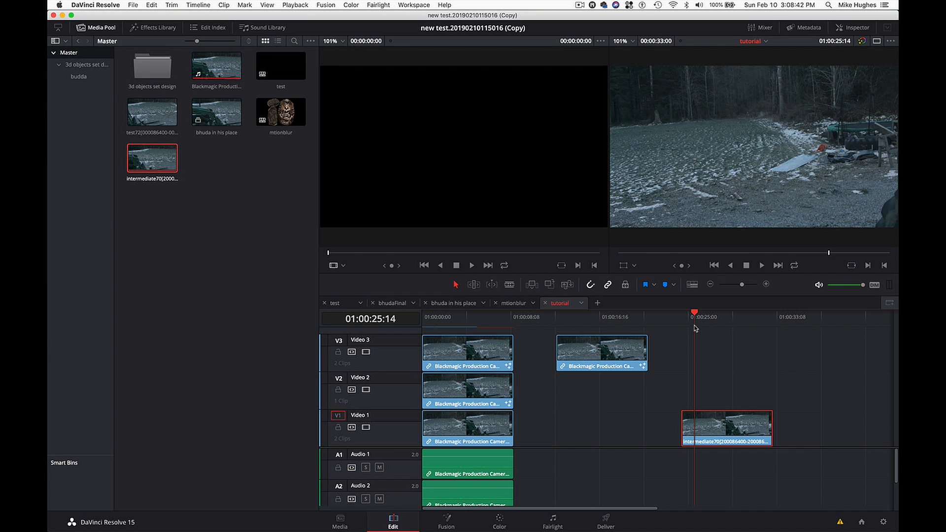
- Play the intermediate70 clip from about its middle, stop at 01:00:29:01, and enlarge the timeline viewer to 173% on the tractor
{"action": "left_click_drag", "start_coordinate": [694, 317], "coordinate": [725, 315]}
{"action": "key", "text": "space"}
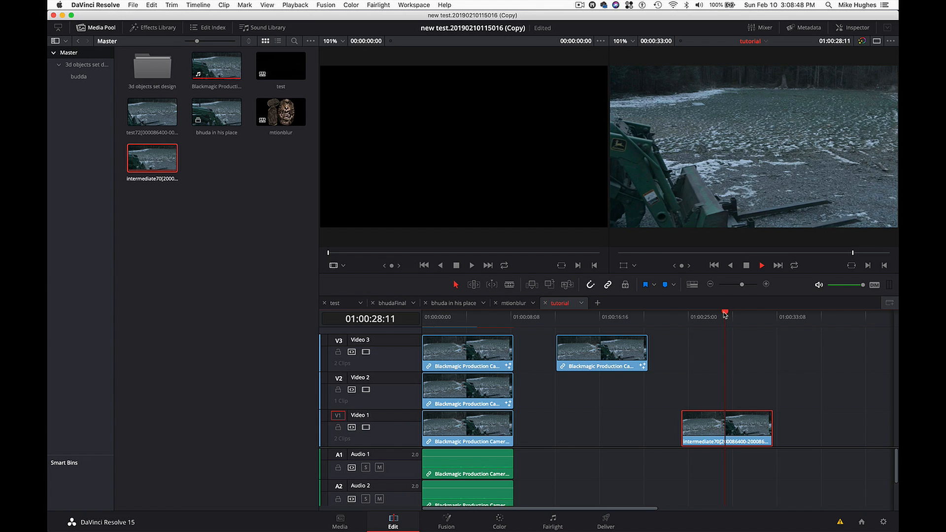
{"action": "key", "text": "space"}
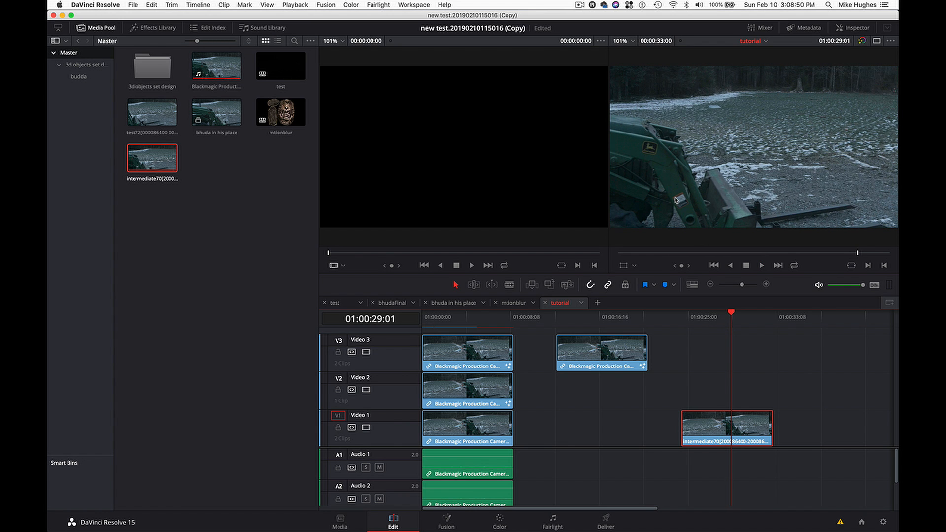
{"action": "scroll", "coordinate": [675, 200], "scroll_direction": "up", "scroll_amount": 3}
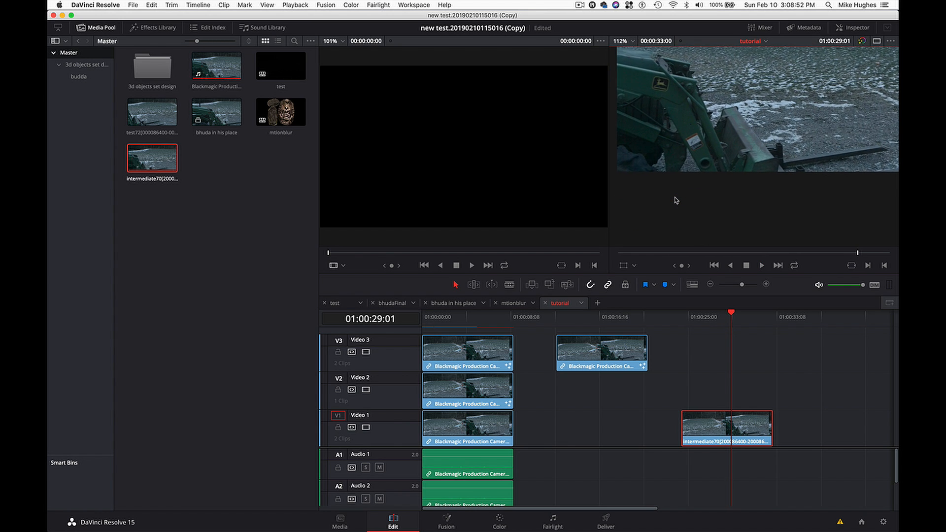
{"action": "scroll", "coordinate": [676, 200], "scroll_direction": "up", "scroll_amount": 4}
{"action": "scroll", "coordinate": [681, 164], "scroll_direction": "up", "scroll_amount": 1}
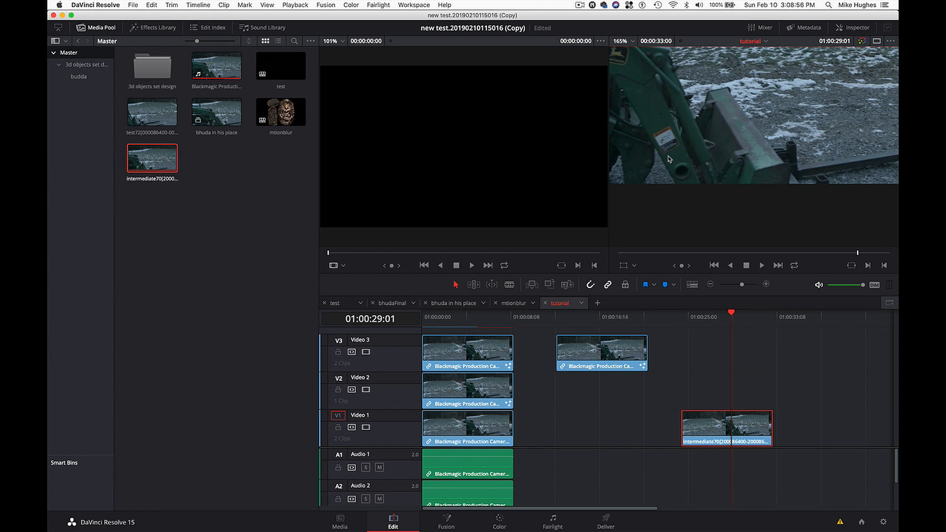
- Play through the rest of the intermediate70 clip and step backward frame by frame to 01:00:31:19 to examine the footage's natural blur
{"action": "left_click", "coordinate": [723, 316]}
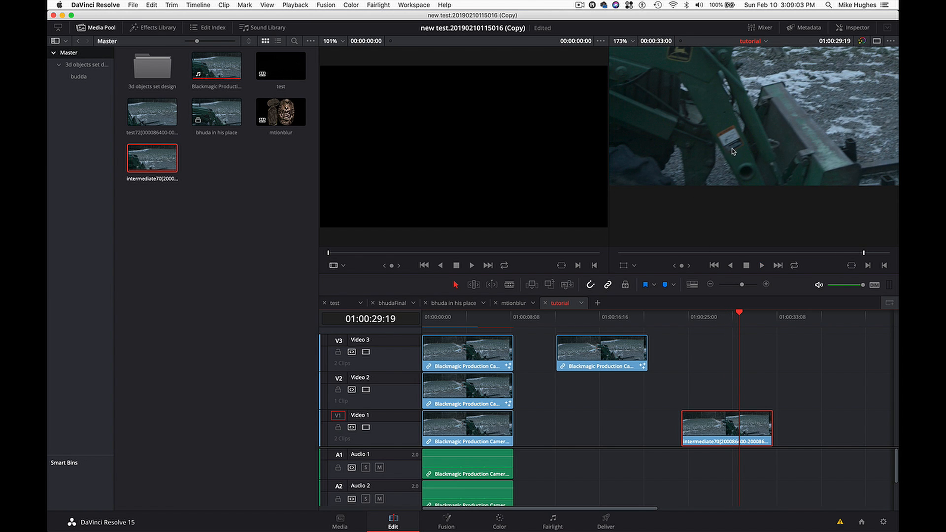
{"action": "left_click", "coordinate": [729, 316]}
{"action": "key", "text": "space"}
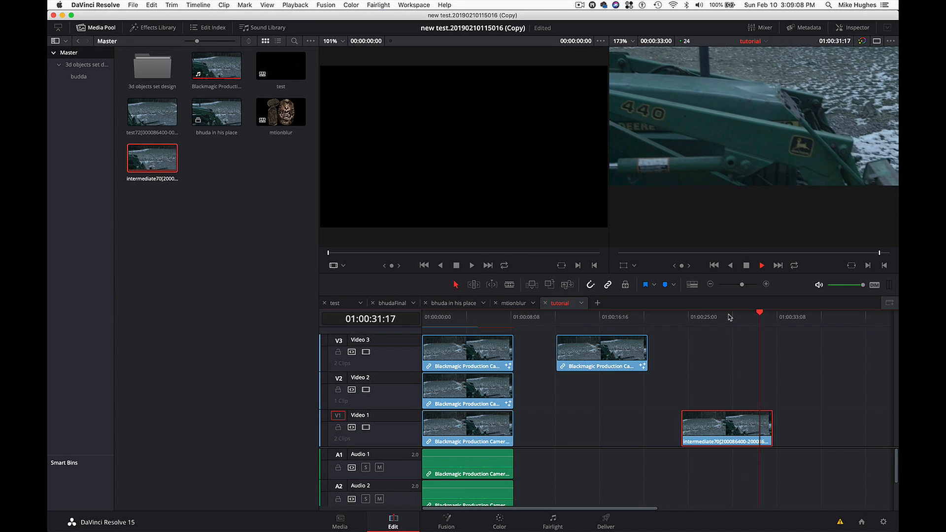
{"action": "key", "text": "space"}
{"action": "key", "text": "space"}
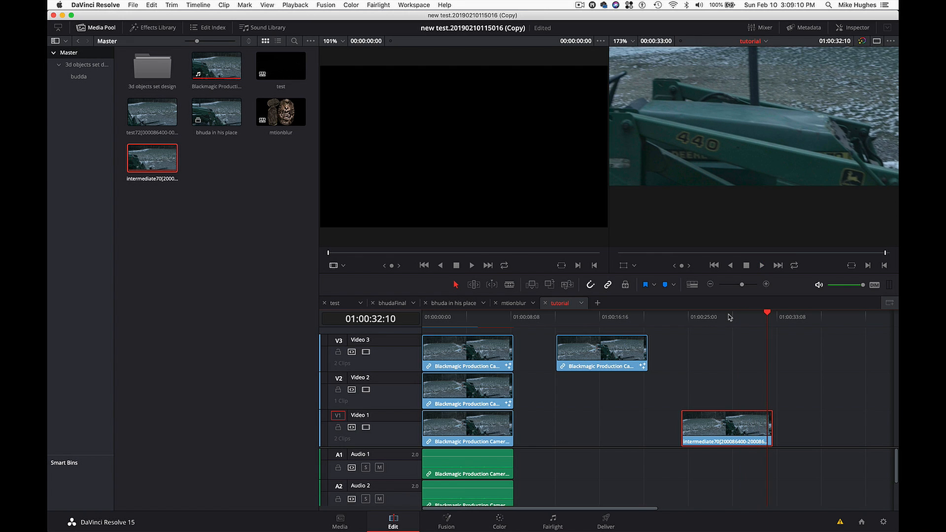
{"action": "key", "text": "Left"}
{"action": "key", "text": "Left"}
{"action": "key", "text": "Left"}
{"action": "key", "text": "Left"}
{"action": "key", "text": "Left"}
{"action": "key", "text": "Left"}
{"action": "key", "text": "Left"}
{"action": "key", "text": "Left"}
{"action": "key", "text": "Left"}
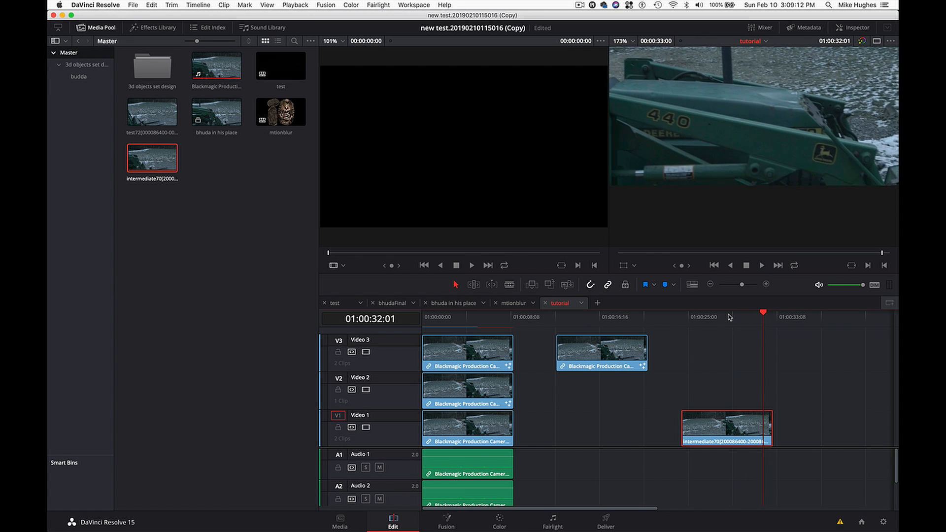
{"action": "key", "text": "Left"}
{"action": "key", "text": "Left"}
{"action": "key", "text": "Left"}
{"action": "key", "text": "Left"}
{"action": "key", "text": "Left"}
{"action": "key", "text": "Left"}
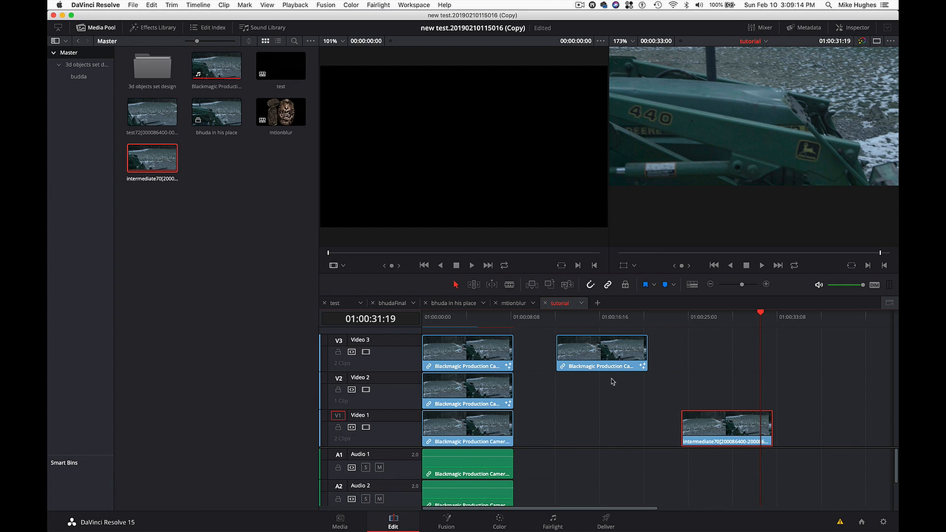
- Place the playhead at 01:00:17:14 on the separate Video 3 statue clip and open its composition on the Fusion page
{"action": "left_click", "coordinate": [607, 318]}
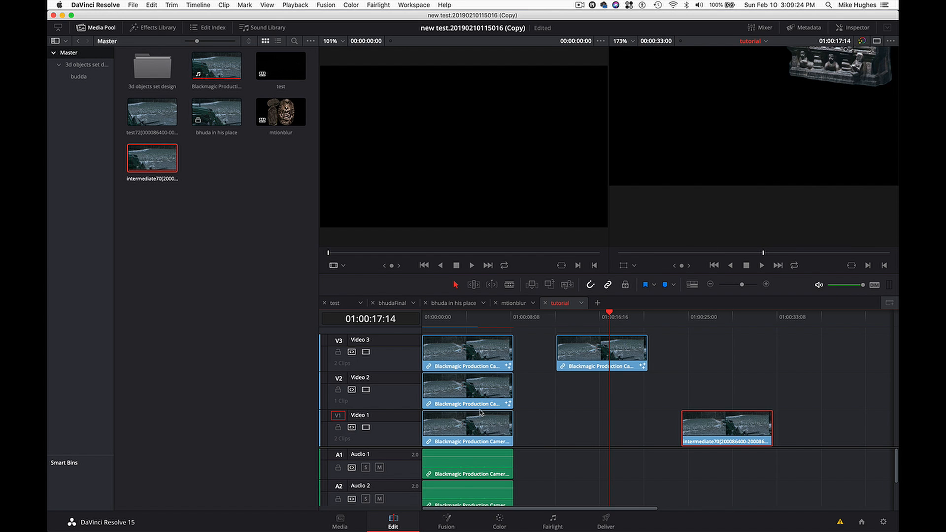
{"action": "left_click", "coordinate": [454, 527]}
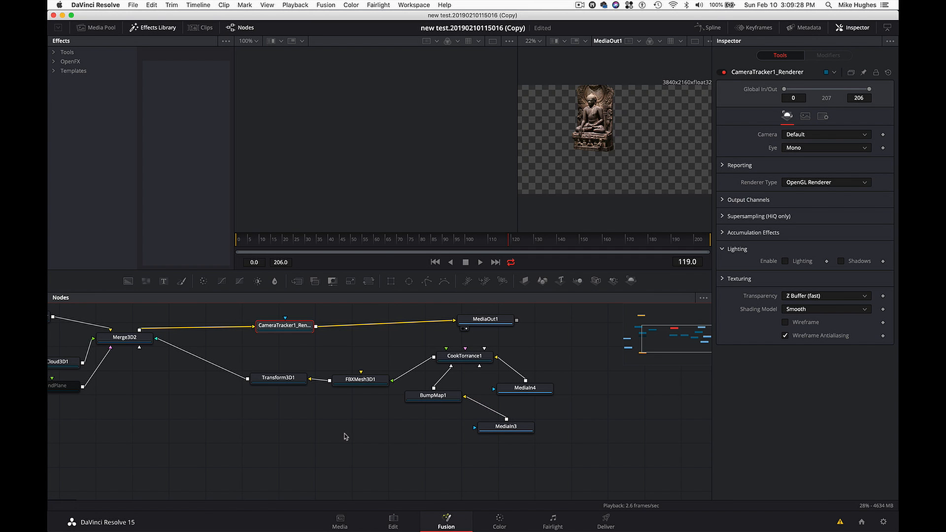
{"action": "scroll", "coordinate": [185, 396], "scroll_direction": "up", "scroll_amount": 3}
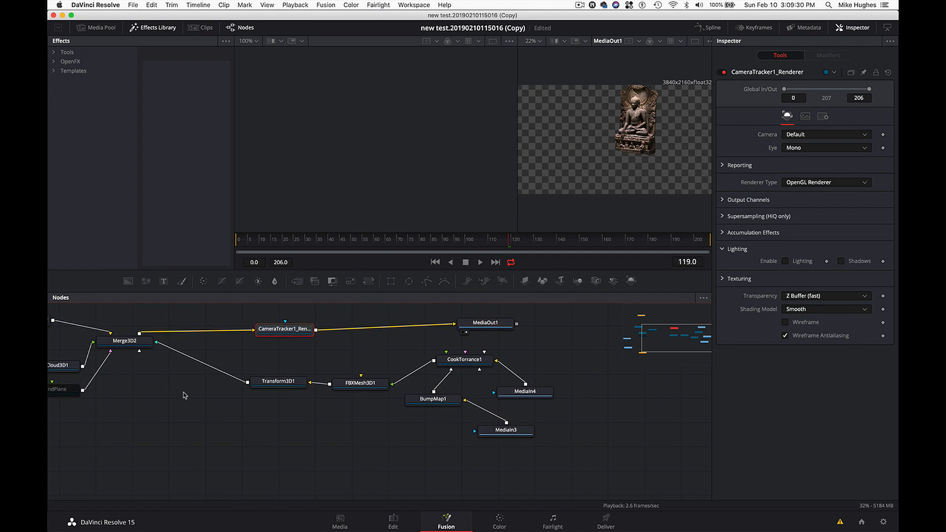
{"action": "scroll", "coordinate": [185, 396], "scroll_direction": "left", "scroll_amount": 3}
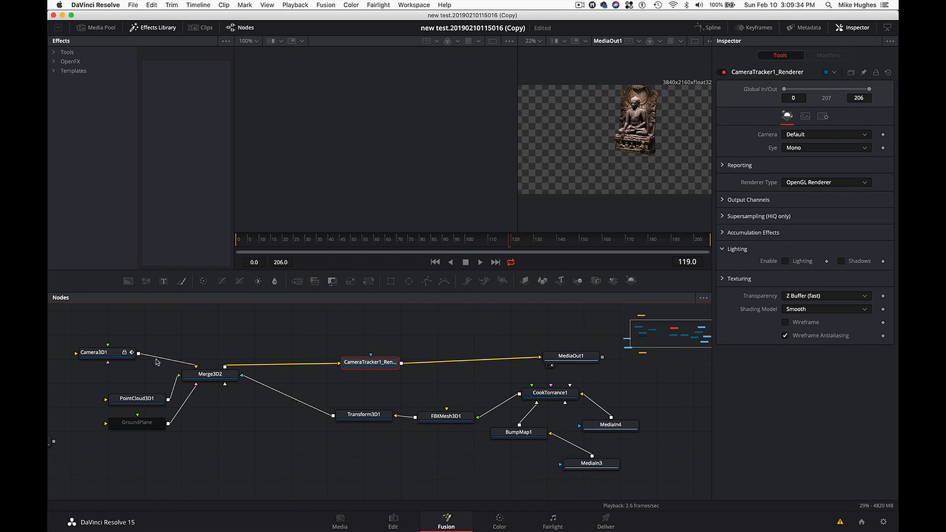
- Review the Camera3D1 settings, go to frame 131, and select the CameraTracker1_Renderer node
{"action": "left_click", "coordinate": [111, 353]}
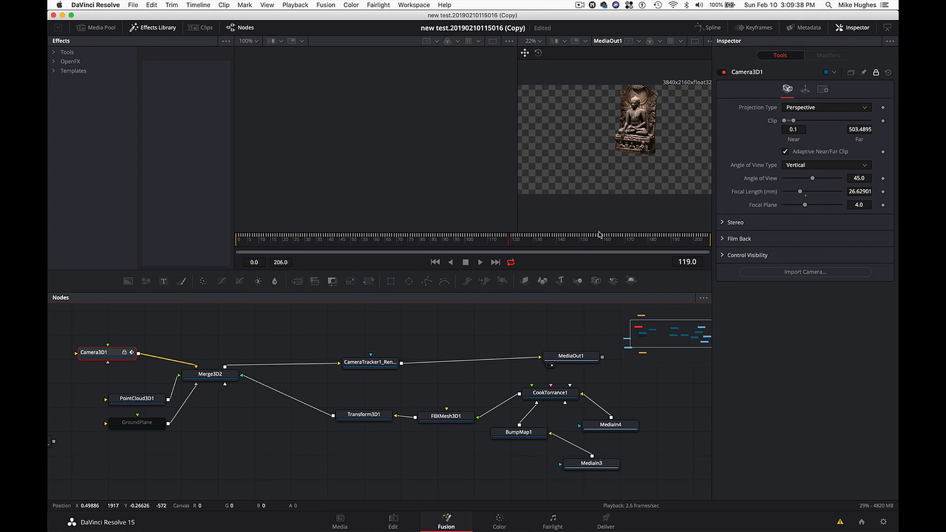
{"action": "left_click", "coordinate": [575, 241]}
{"action": "left_click_drag", "start_coordinate": [576, 243], "coordinate": [535, 243]}
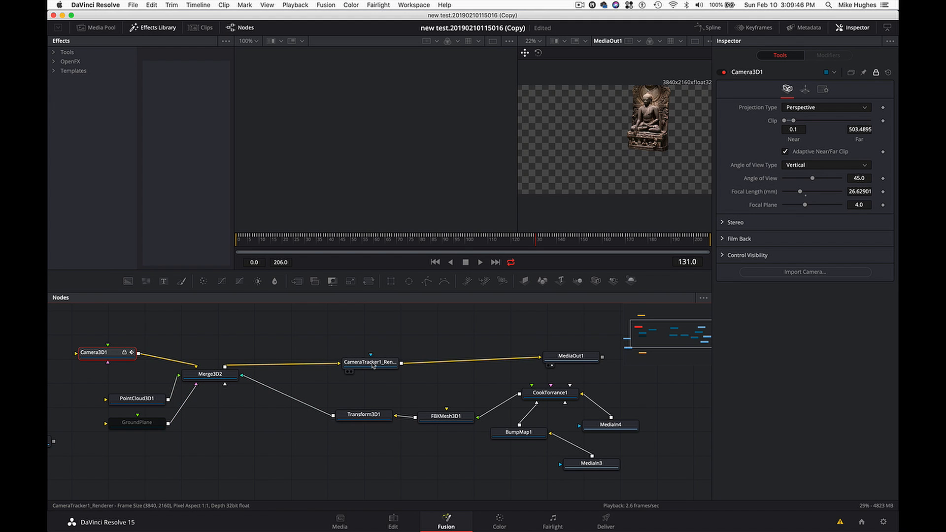
{"action": "left_click_drag", "start_coordinate": [373, 365], "coordinate": [379, 365]}
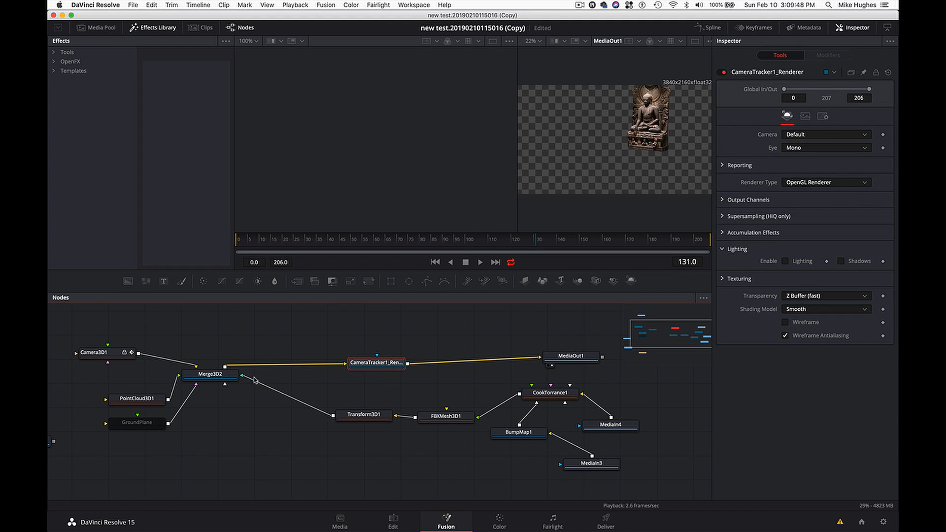
- Try a separate Renderer 3D node on the output of Merge3D2, preview it in the first viewer, and delete it
{"action": "left_click", "coordinate": [221, 378]}
{"action": "key", "text": "shift+space"}
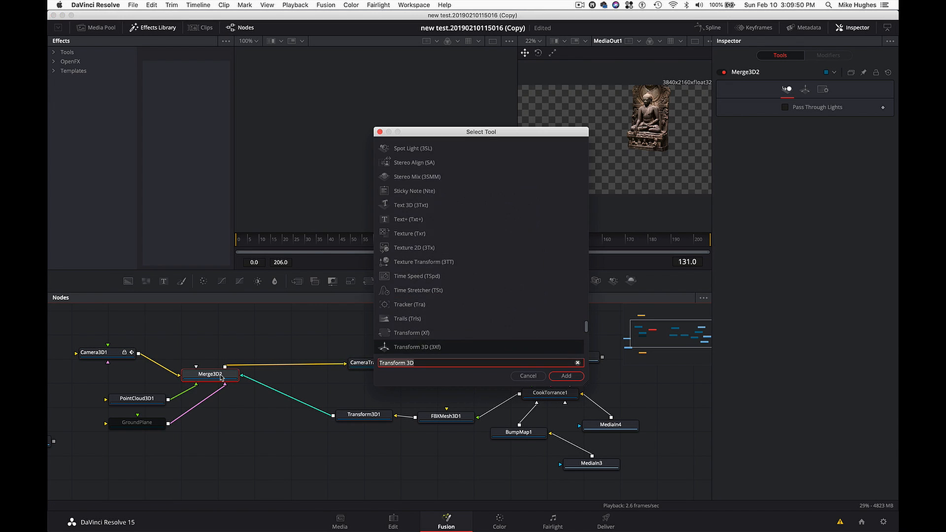
{"action": "type", "text": "rend"}
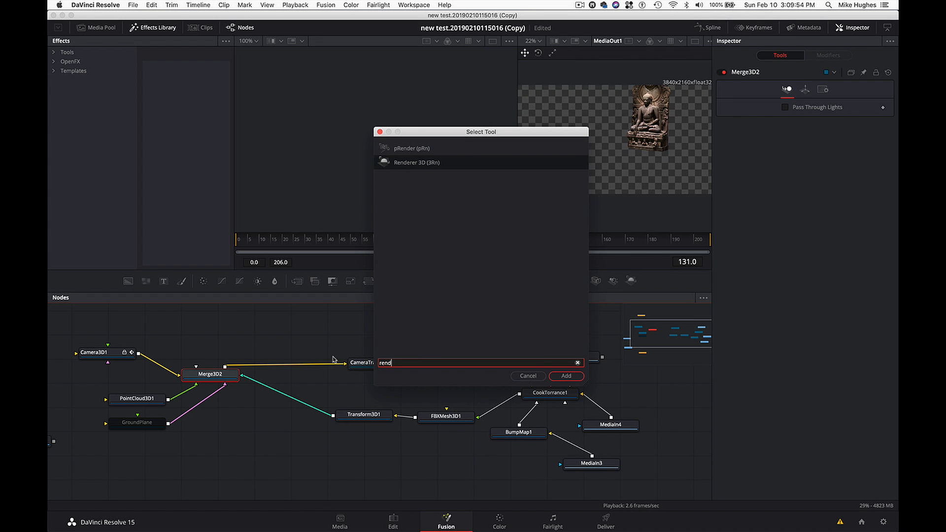
{"action": "left_click", "coordinate": [566, 376]}
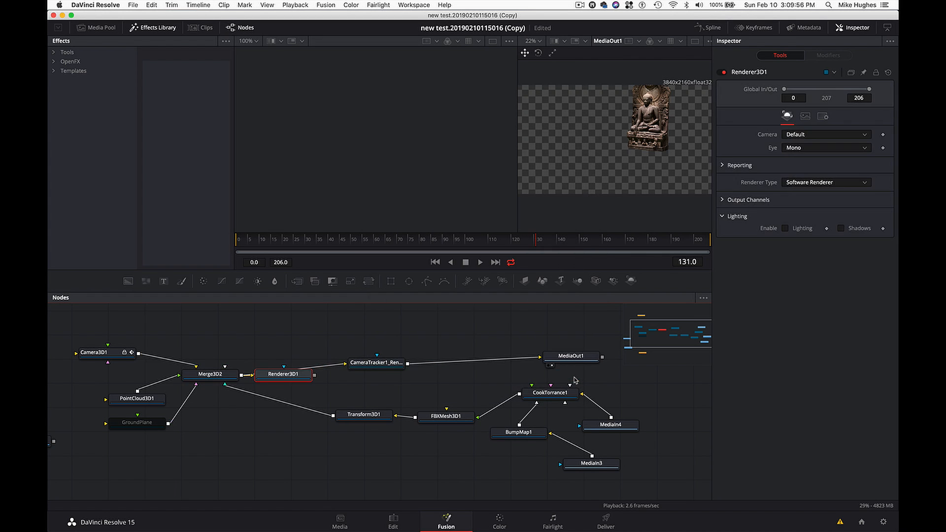
{"action": "left_click_drag", "start_coordinate": [295, 381], "coordinate": [310, 333]}
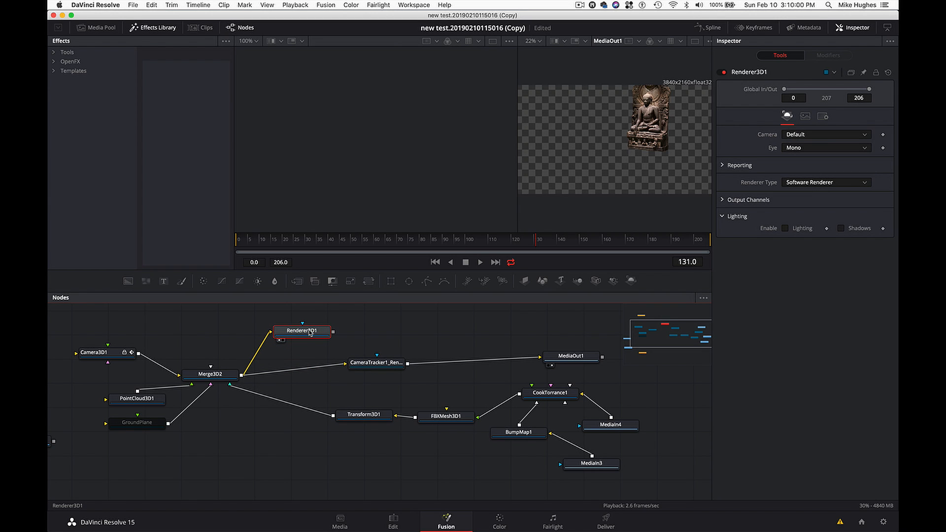
{"action": "key", "text": "1"}
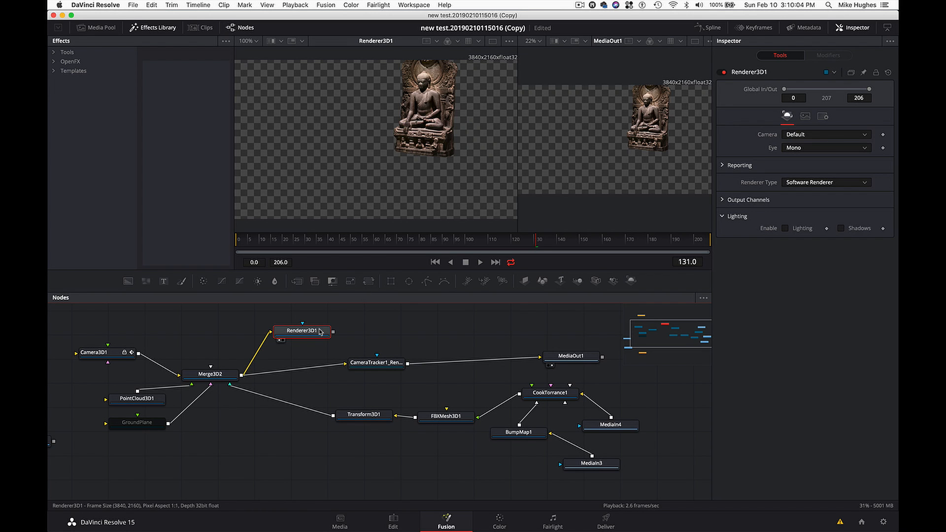
{"action": "key", "text": "Delete"}
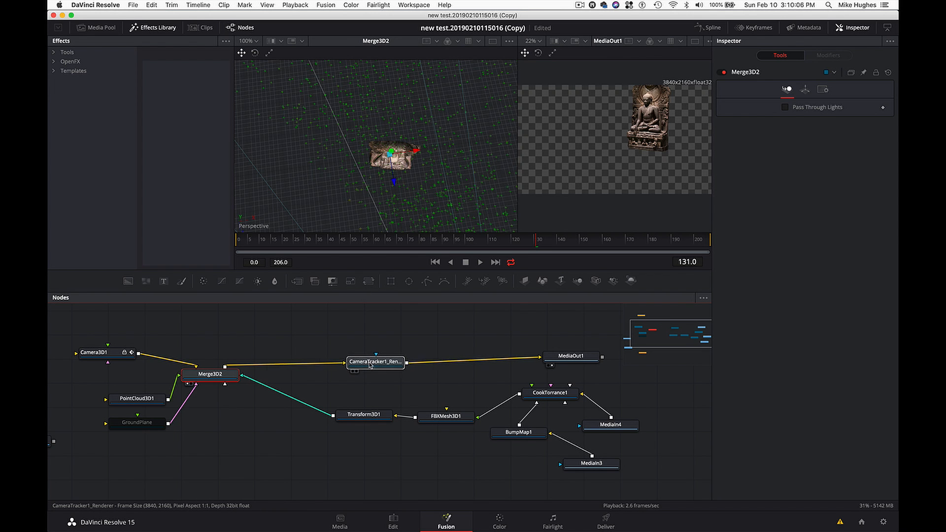
- Enable Motion Blur in the settings of the CameraTracker1_Renderer node
{"action": "left_click_drag", "start_coordinate": [371, 365], "coordinate": [364, 360]}
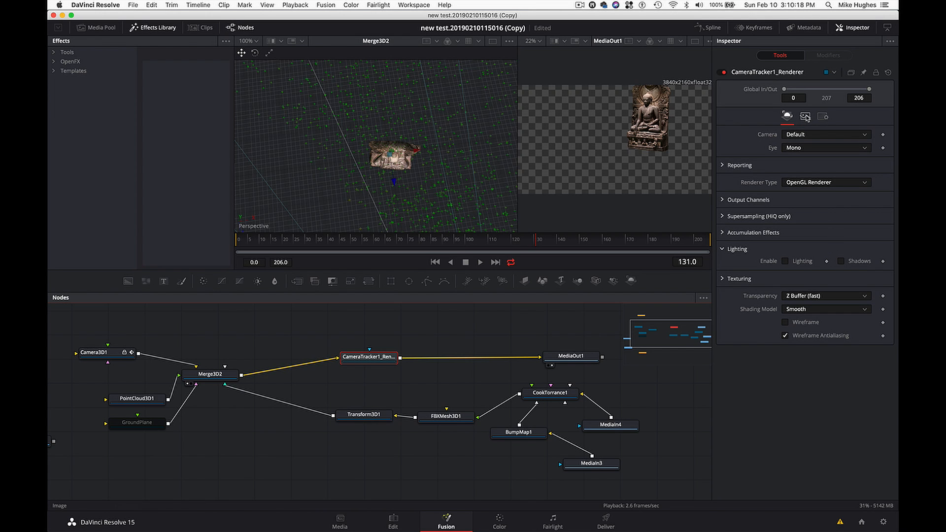
{"action": "left_click", "coordinate": [806, 116]}
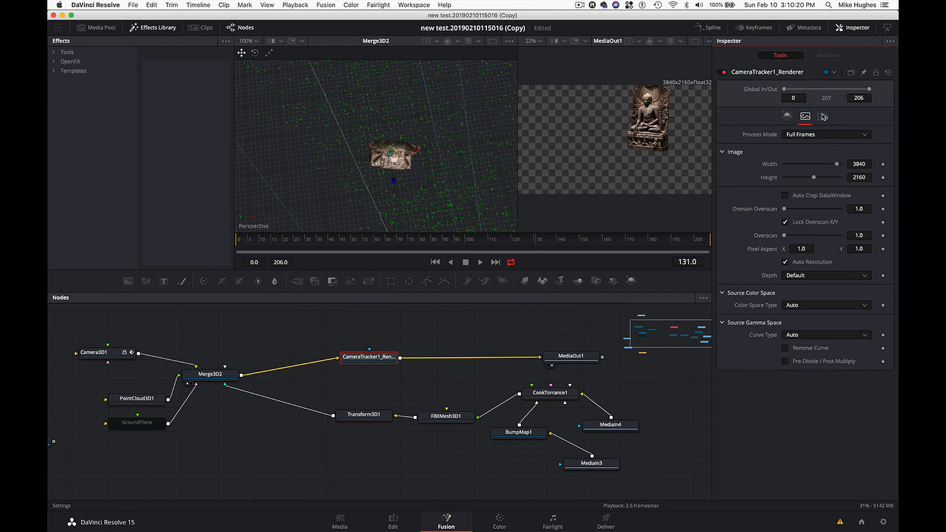
{"action": "left_click", "coordinate": [823, 117]}
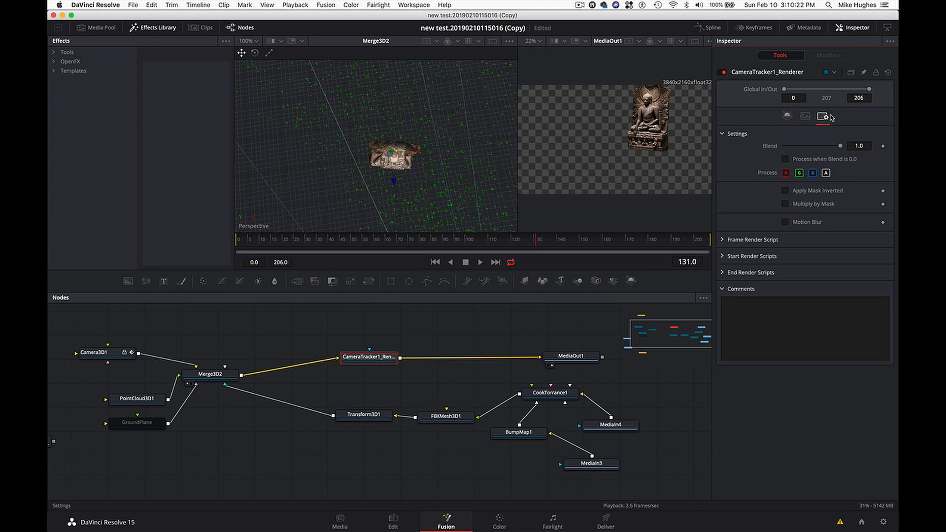
{"action": "left_click", "coordinate": [786, 222]}
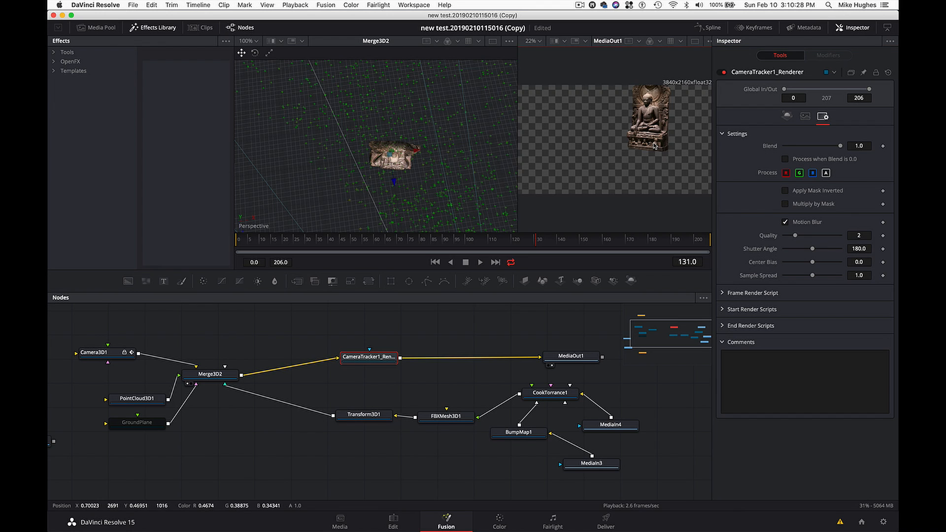
- Show MediaOut1 in a single viewer, set the renderer's motion blur Quality to 6, and preview the statue at frames 91 and 86
{"action": "left_click", "coordinate": [692, 42]}
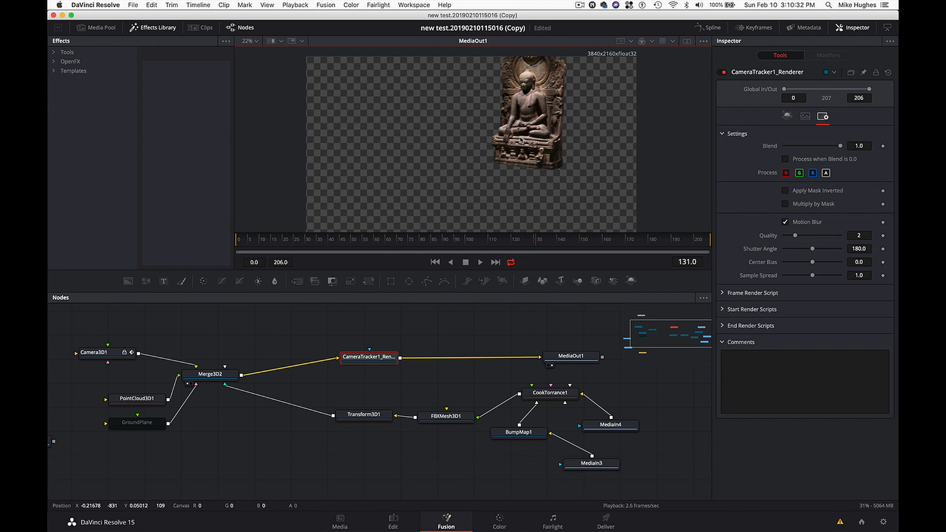
{"action": "left_click", "coordinate": [445, 241]}
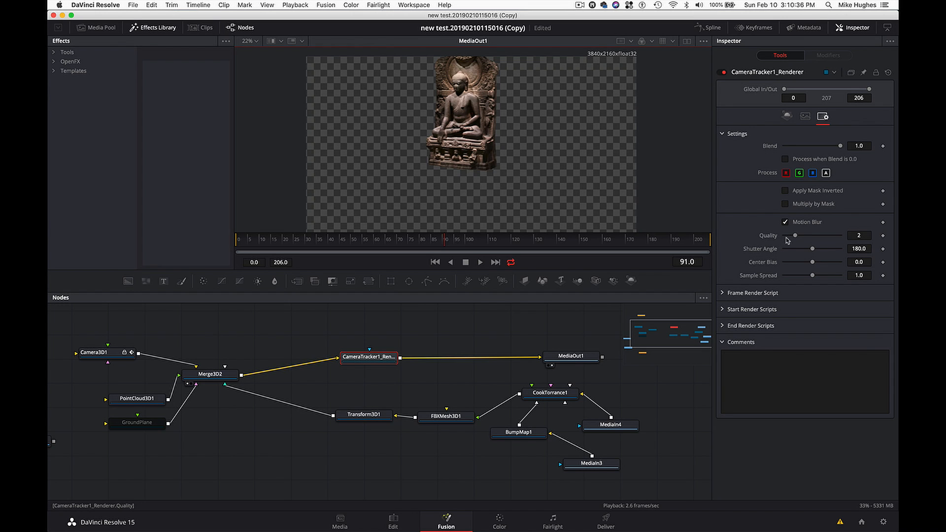
{"action": "left_click_drag", "start_coordinate": [796, 238], "coordinate": [819, 239]}
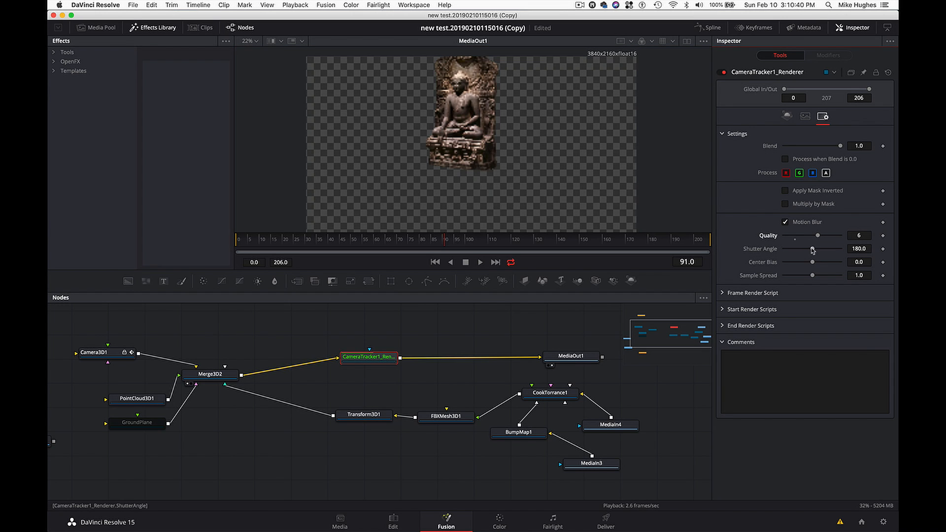
{"action": "left_click", "coordinate": [425, 239]}
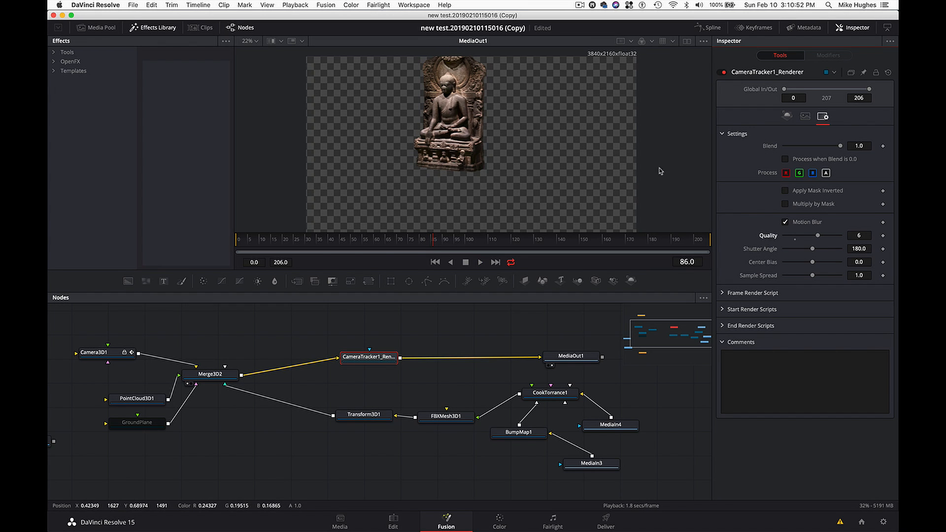
- Check the High Quality and Motion Blur playback options of the composition, leaving them as they are
{"action": "right_click", "coordinate": [594, 267]}
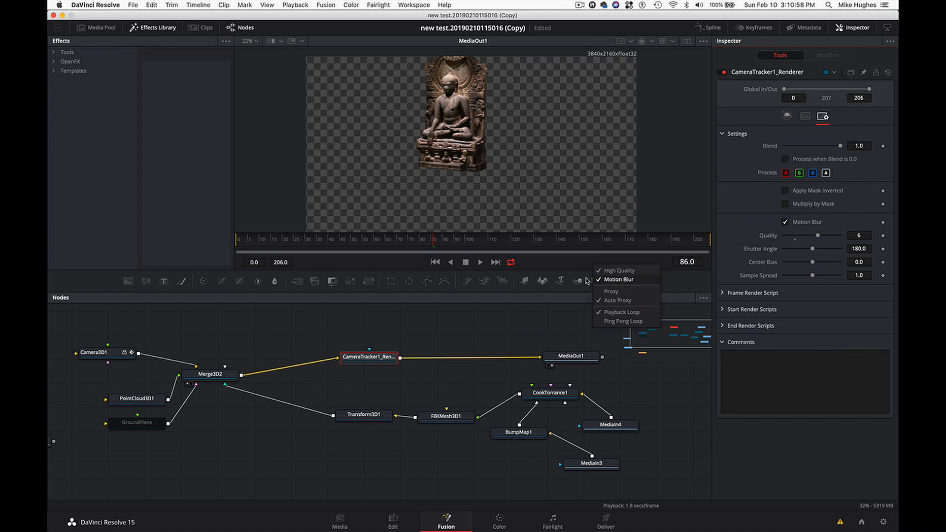
{"action": "left_click", "coordinate": [574, 265]}
{"action": "right_click", "coordinate": [573, 265]}
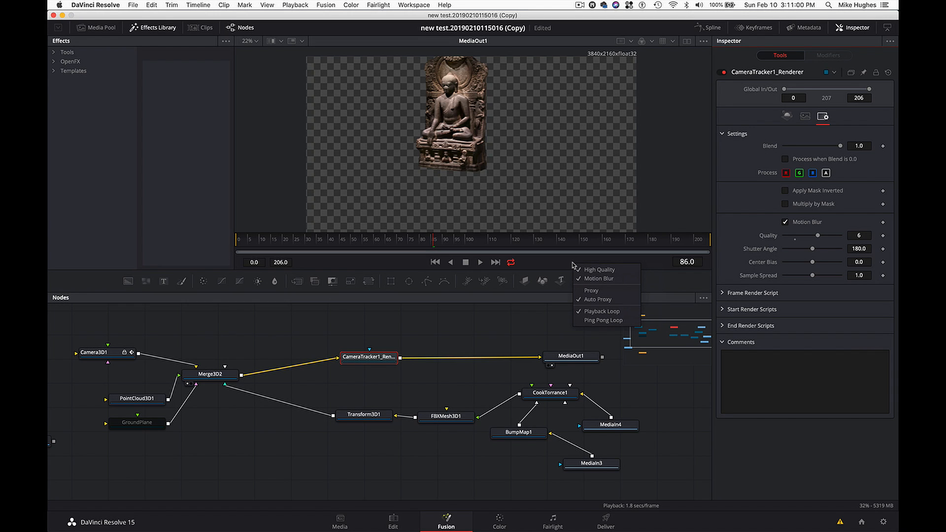
{"action": "left_click", "coordinate": [560, 262]}
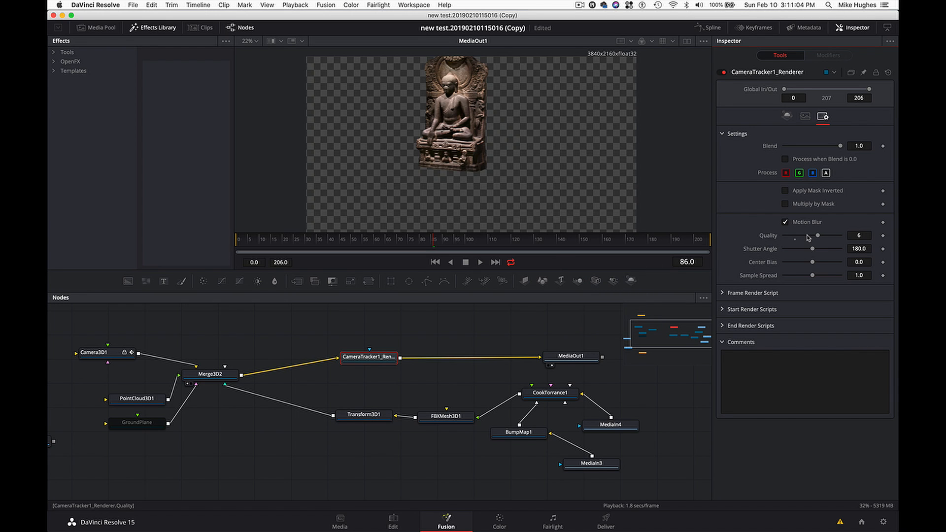
- Set the renderer's motion blur Shutter Angle to 215.4 and play the statue forward to frame 89
{"action": "left_click_drag", "start_coordinate": [814, 249], "coordinate": [817, 250]}
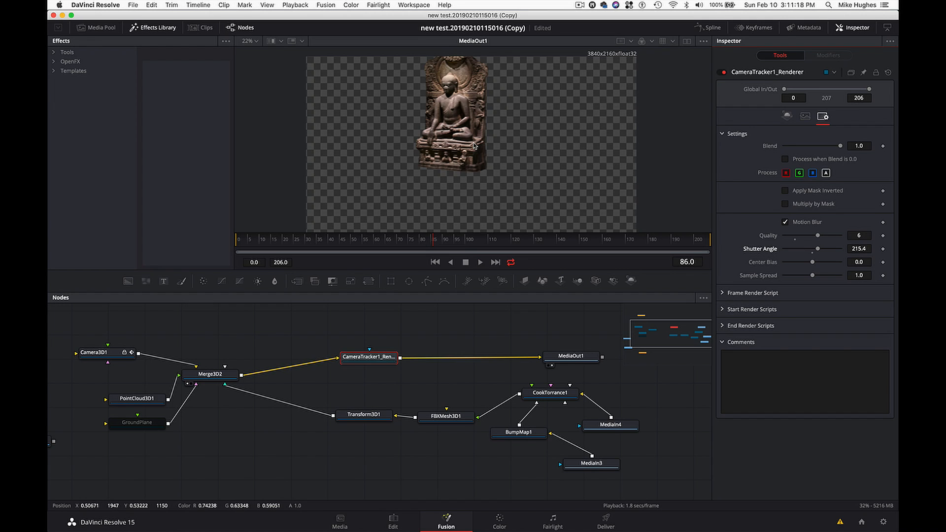
{"action": "key", "text": "space"}
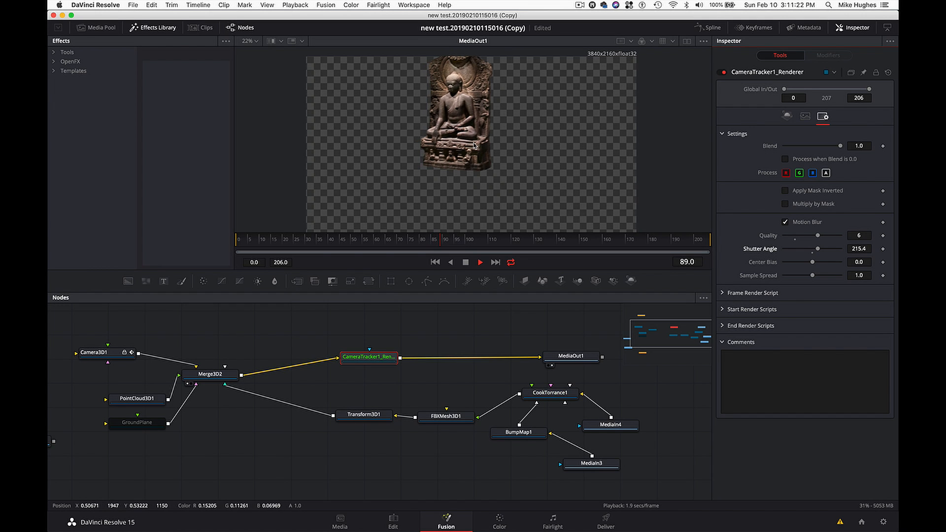
{"action": "key", "text": "space"}
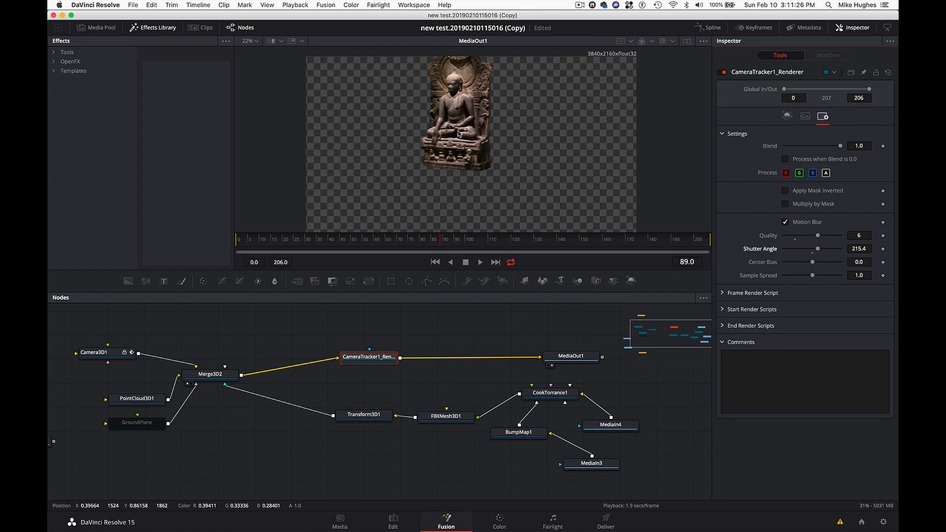
- Inspect the statue close up at frame 89, comparing the render with Motion Blur off and on, and leave it on
{"action": "scroll", "coordinate": [458, 133], "scroll_direction": "up", "scroll_amount": 10}
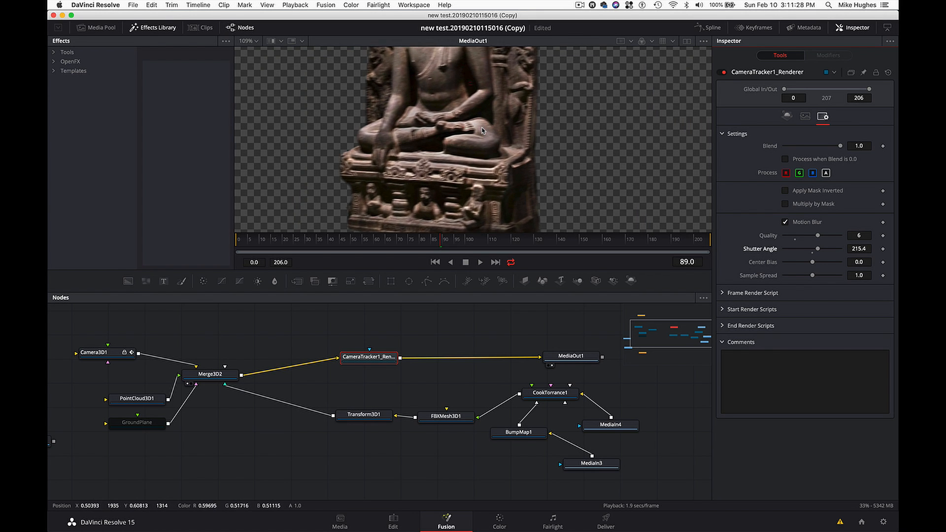
{"action": "scroll", "coordinate": [483, 130], "scroll_direction": "up", "scroll_amount": 1}
{"action": "scroll", "coordinate": [457, 93], "scroll_direction": "up", "scroll_amount": 5}
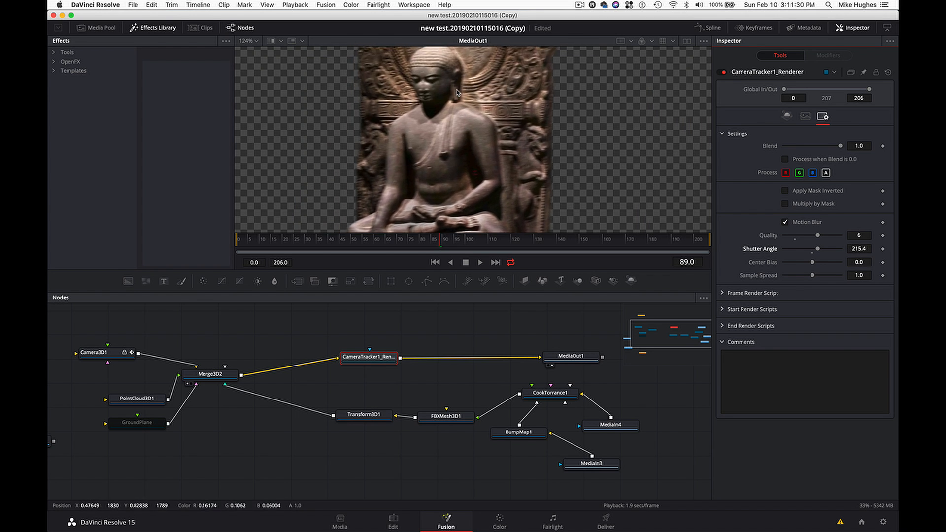
{"action": "scroll", "coordinate": [457, 93], "scroll_direction": "up", "scroll_amount": 2}
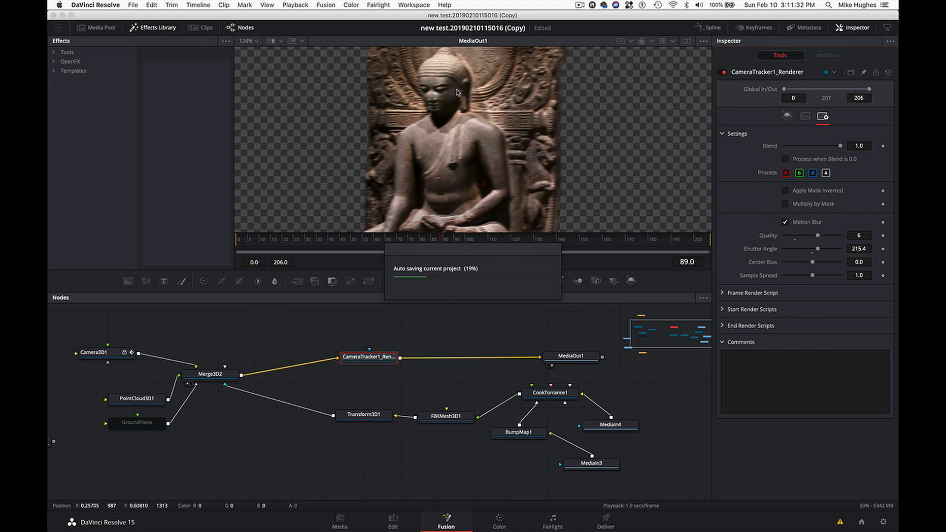
{"action": "scroll", "coordinate": [457, 93], "scroll_direction": "up", "scroll_amount": 2}
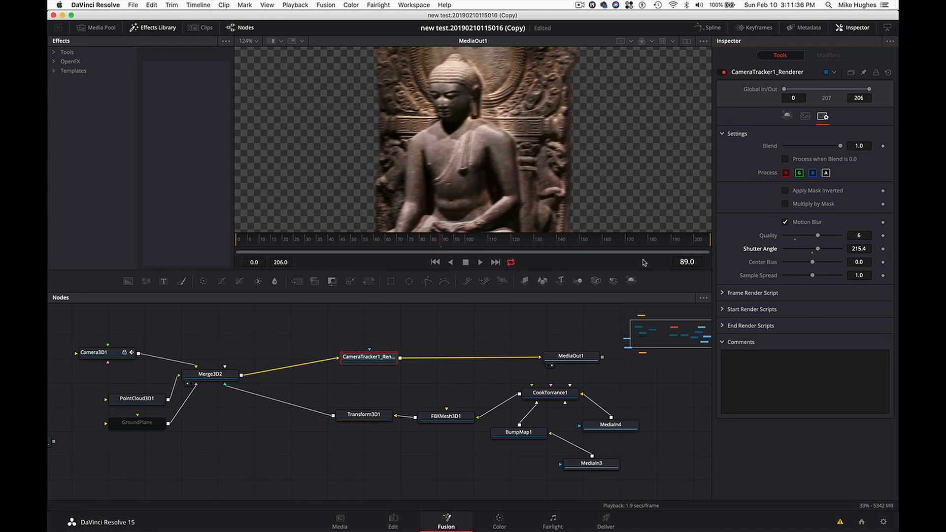
{"action": "left_click", "coordinate": [785, 222]}
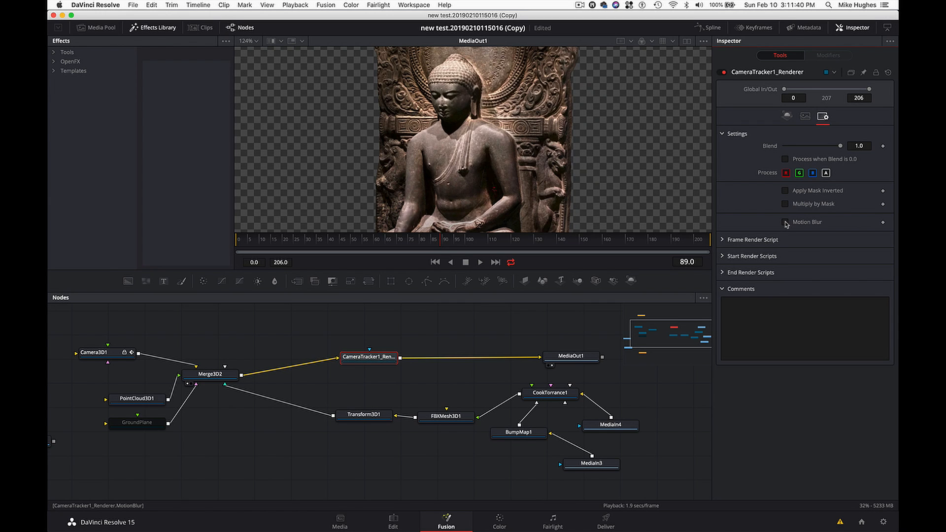
{"action": "left_click", "coordinate": [786, 222]}
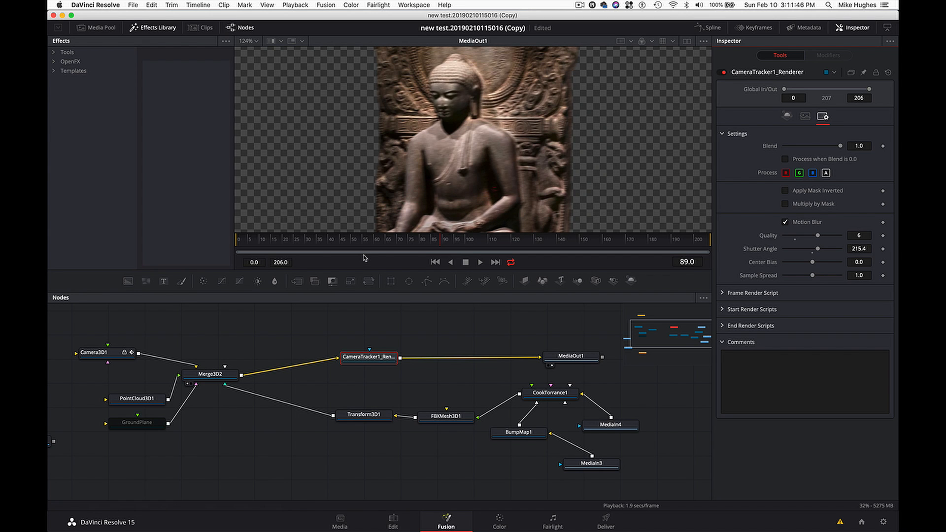
- On the Edit page, turn on Render Cache Fusion Output for the separate statue clip on Video 3
{"action": "left_click", "coordinate": [393, 522]}
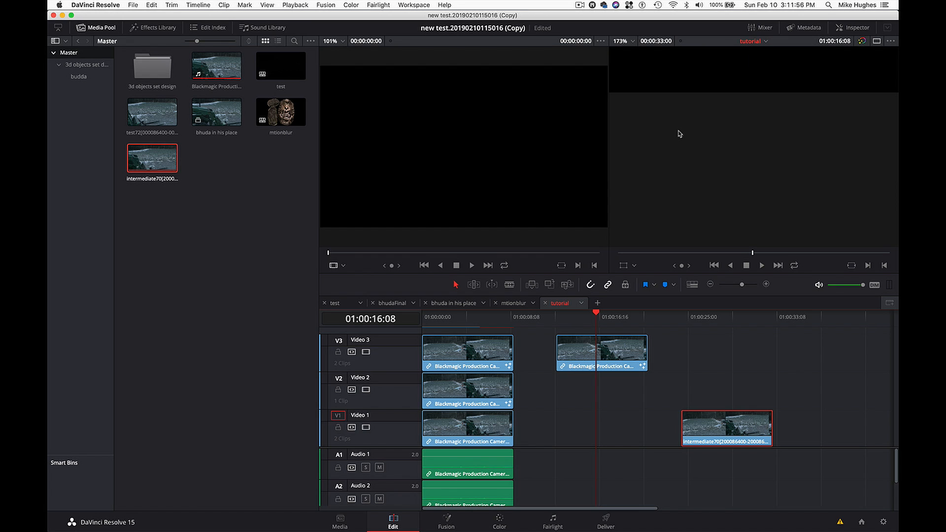
{"action": "right_click", "coordinate": [580, 349]}
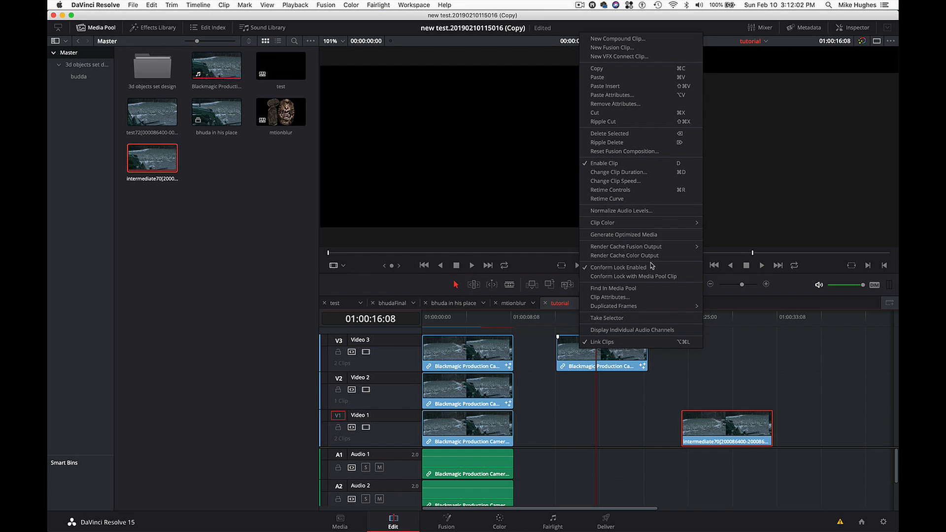
{"action": "mouse_move", "coordinate": [668, 249]}
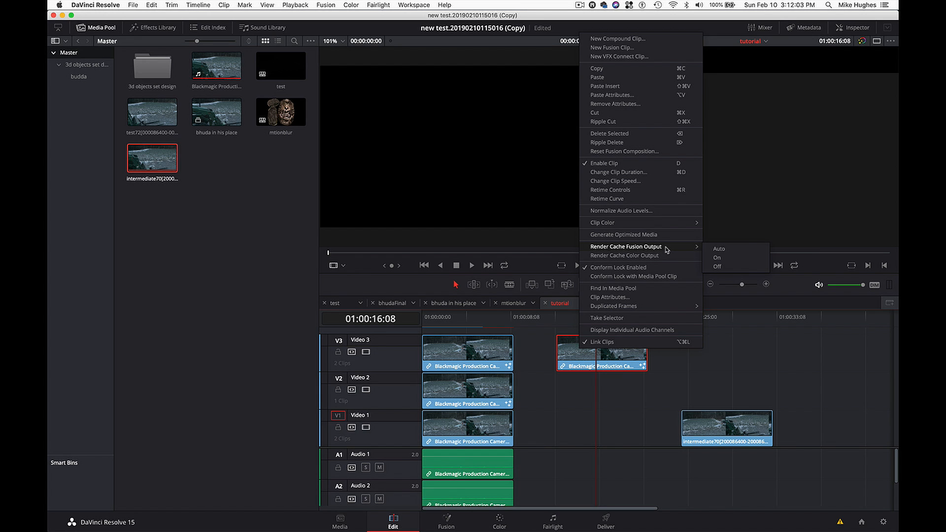
{"action": "left_click", "coordinate": [718, 258]}
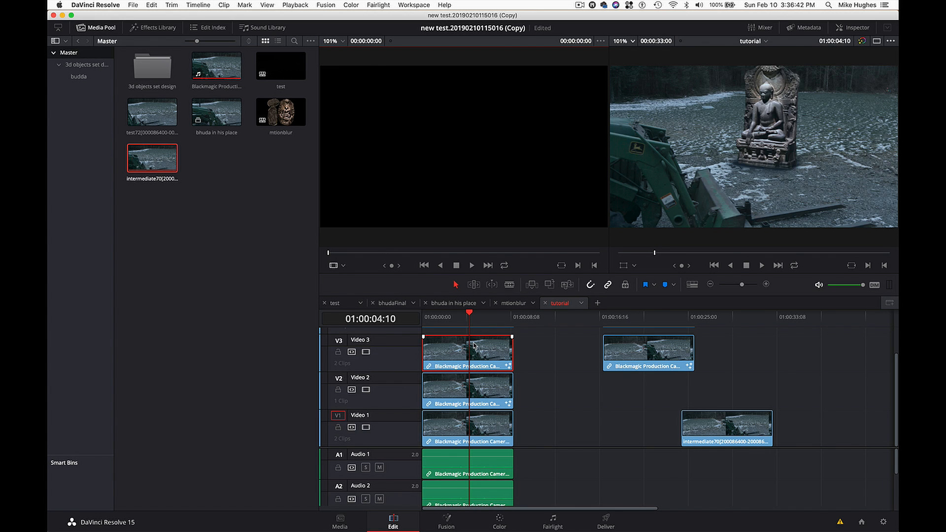
- Preview the separate statue clip on Video 3 full screen up to 01:00:22:05
{"action": "left_click", "coordinate": [297, 5]}
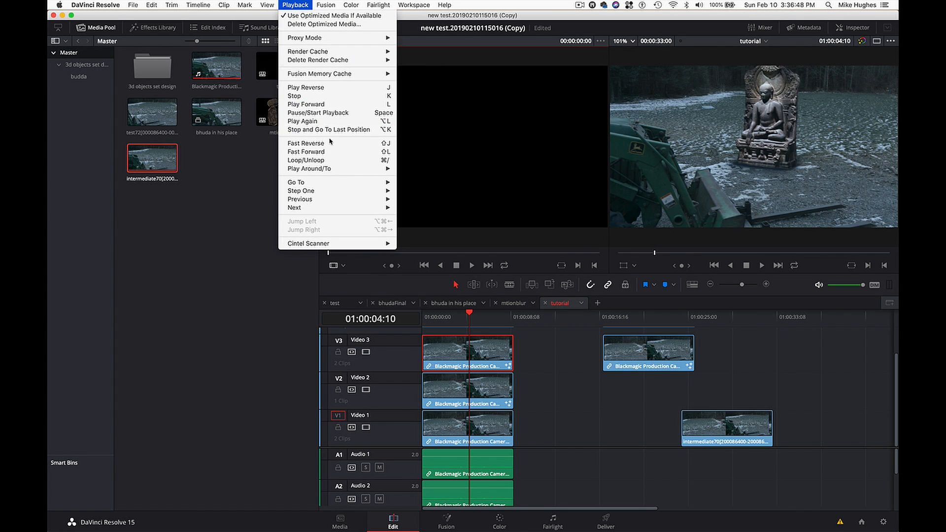
{"action": "left_click", "coordinate": [556, 434]}
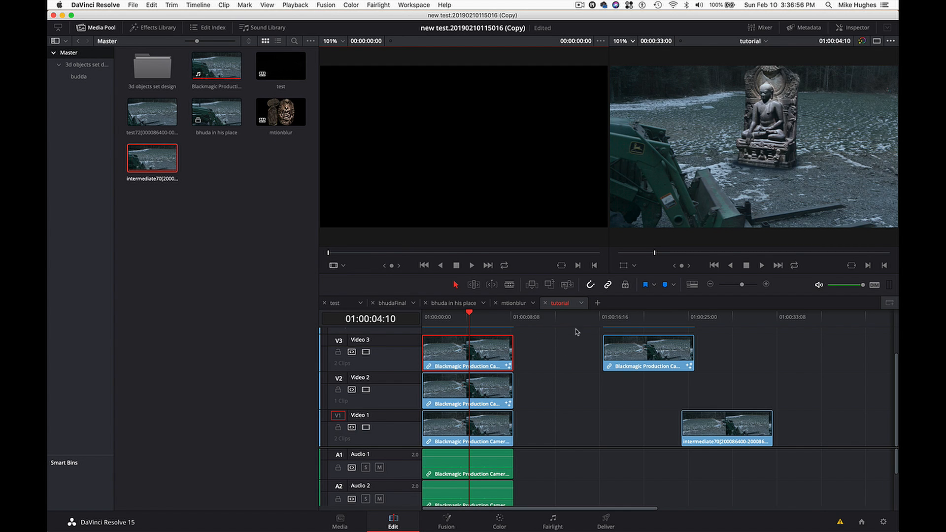
{"action": "left_click_drag", "start_coordinate": [617, 322], "coordinate": [634, 325]}
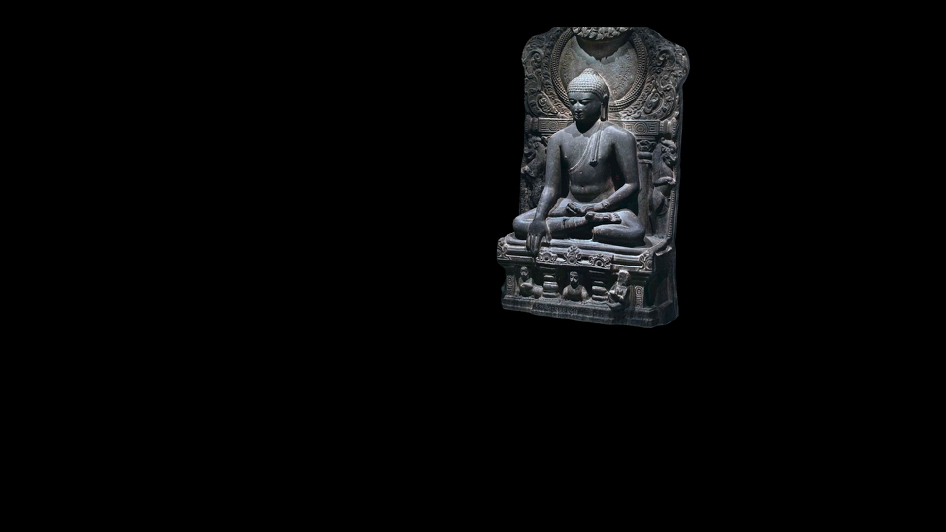
{"action": "key", "text": "Escape"}
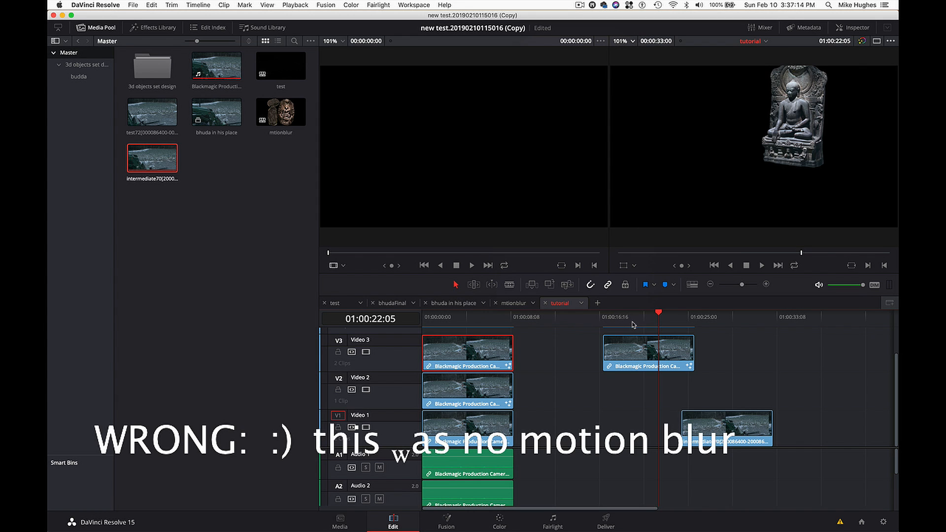
- Disable the Video 2 and Video 1 tracks and preview the first Video 3 statue clip alone in full screen up to 01:00:06:19
{"action": "mouse_move", "coordinate": [473, 318]}
{"action": "left_mouse_down"}
{"action": "mouse_move", "coordinate": [493, 319]}
{"action": "mouse_move", "coordinate": [482, 319]}
{"action": "left_mouse_up"}
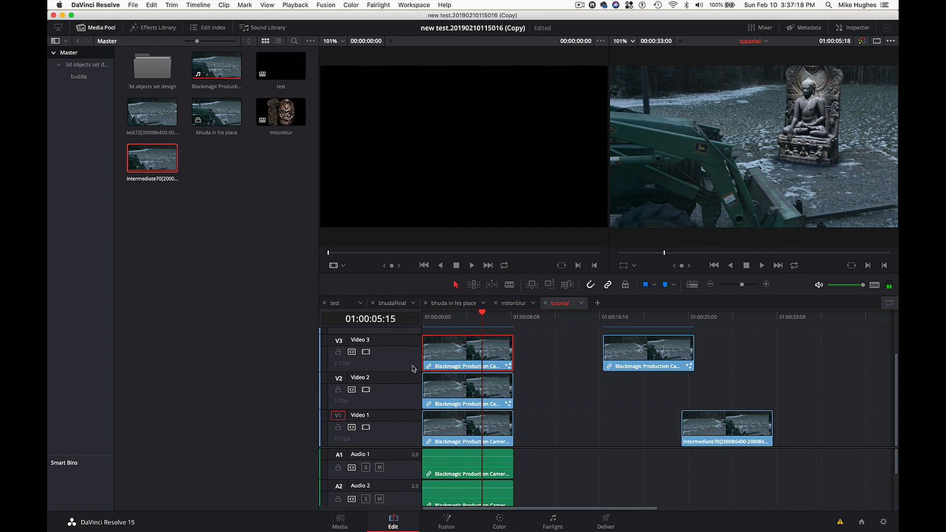
{"action": "left_click", "coordinate": [366, 390]}
{"action": "left_click", "coordinate": [366, 427]}
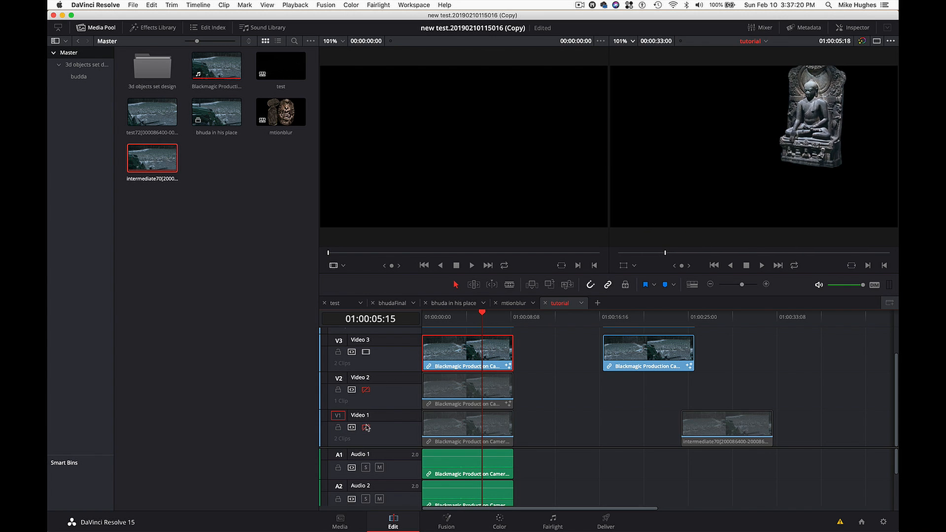
{"action": "left_click", "coordinate": [463, 318]}
{"action": "left_click_drag", "start_coordinate": [464, 318], "coordinate": [462, 319]}
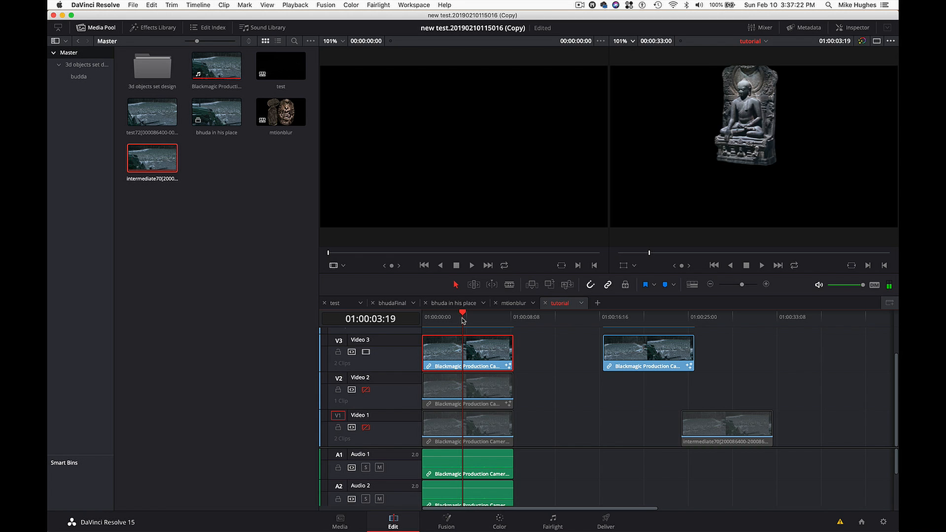
{"action": "key", "text": "super+f"}
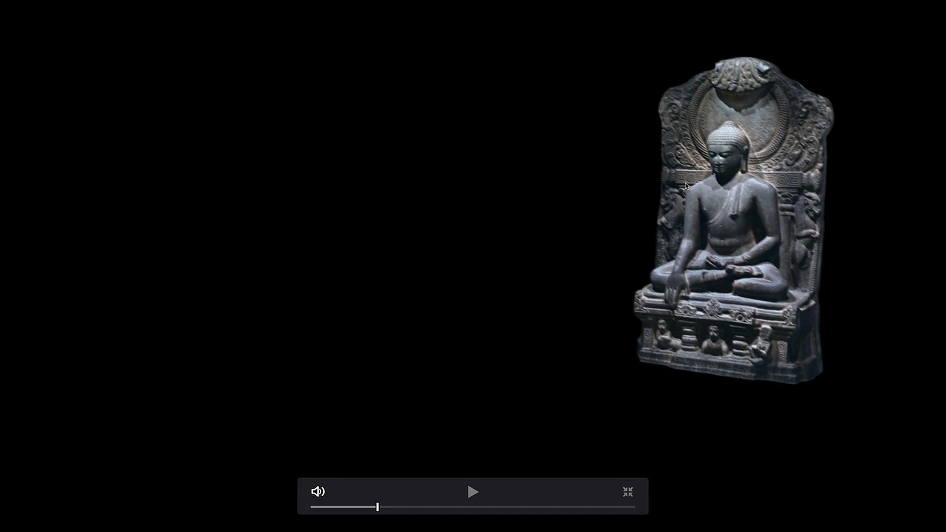
{"action": "key", "text": "Escape"}
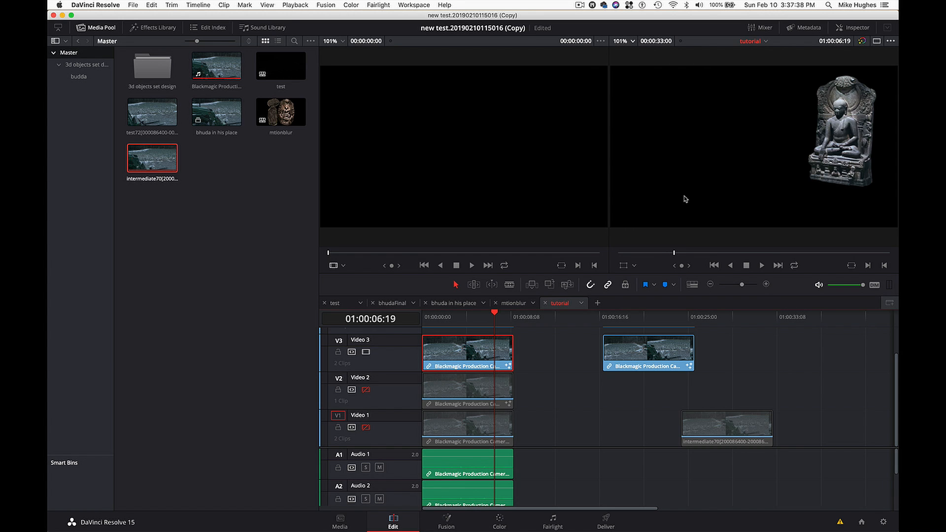
- Preview the second statue clip on Video 3 full screen around 01:00:23:19 for comparison with the first
{"action": "left_click_drag", "start_coordinate": [660, 313], "coordinate": [673, 316]}
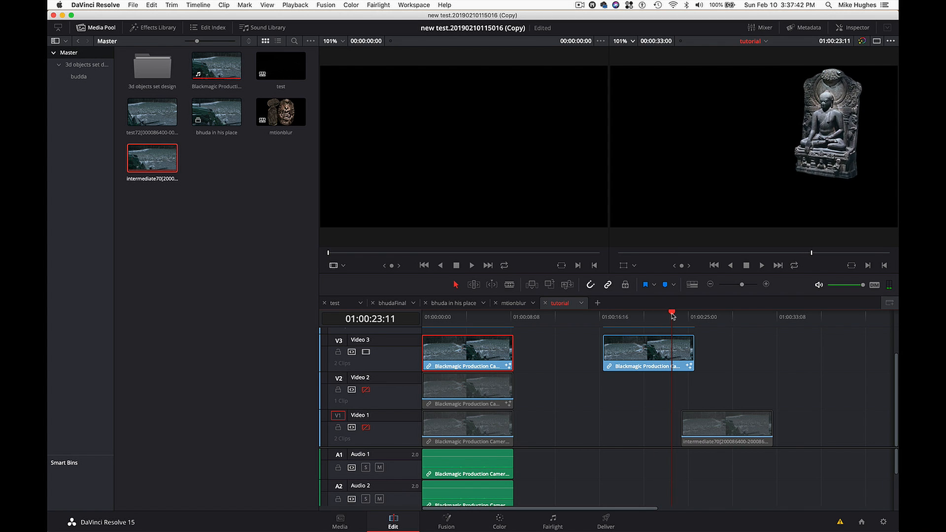
{"action": "key", "text": "super+f"}
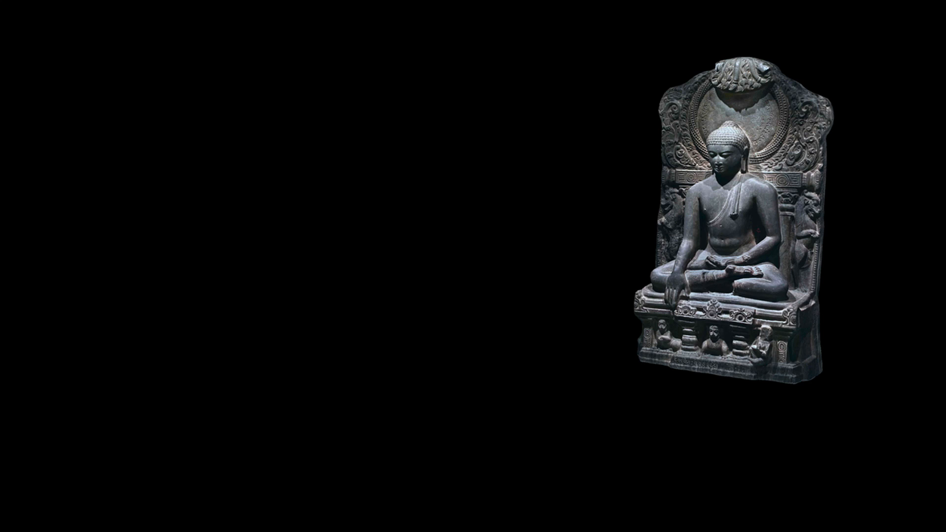
{"action": "key", "text": "super+f"}
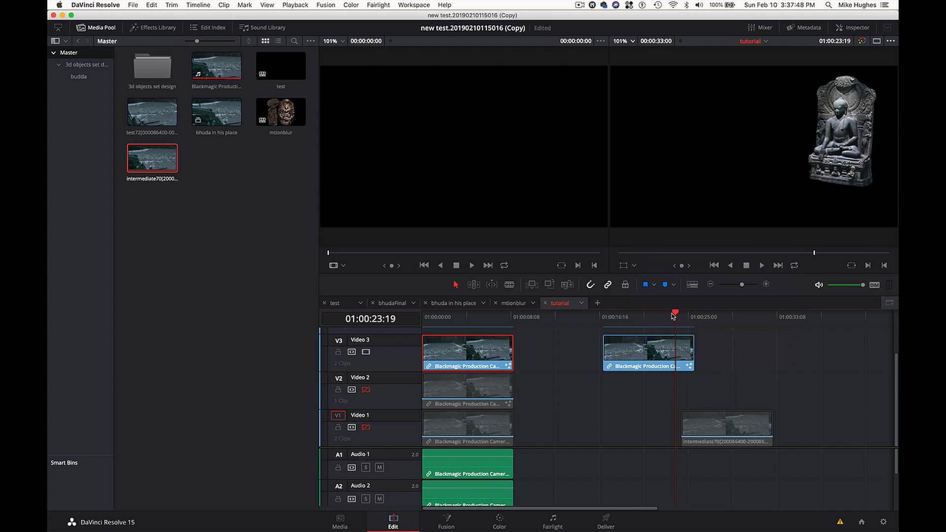
- Go to 01:00:02:03 and re-enable the Video 2 and Video 1 tracks under the statue clip
{"action": "left_click_drag", "start_coordinate": [505, 321], "coordinate": [445, 315]}
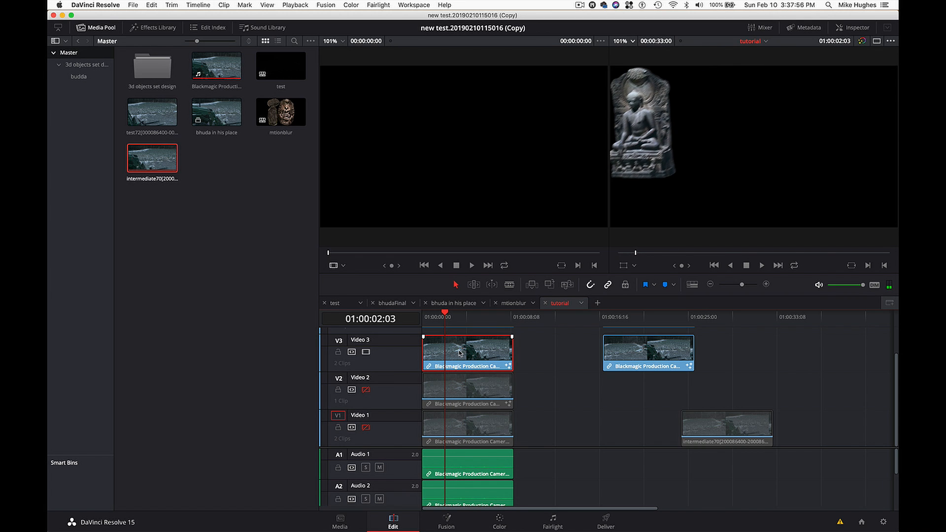
{"action": "left_click", "coordinate": [366, 390]}
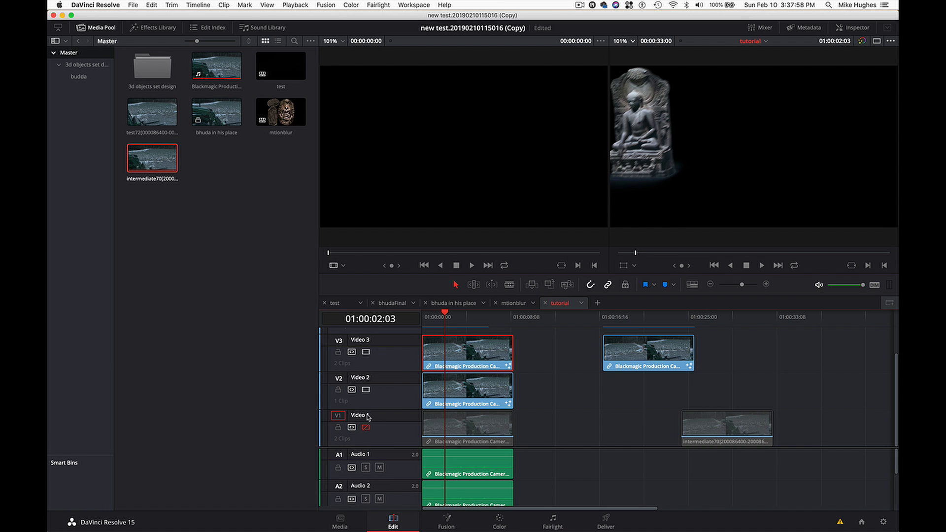
{"action": "left_click", "coordinate": [366, 427]}
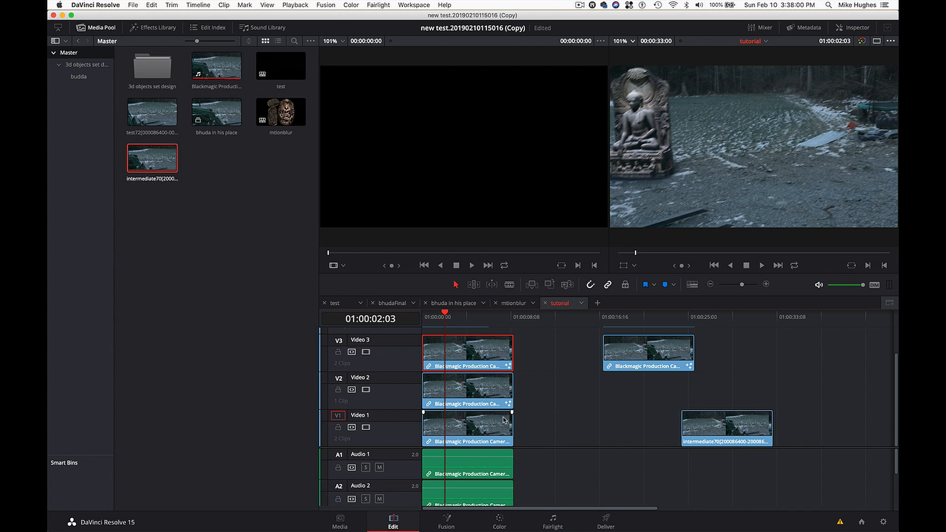
- On the Color page, select background clip 01 and examine its exposure and colour balance in the video scopes
{"action": "left_click", "coordinate": [499, 521]}
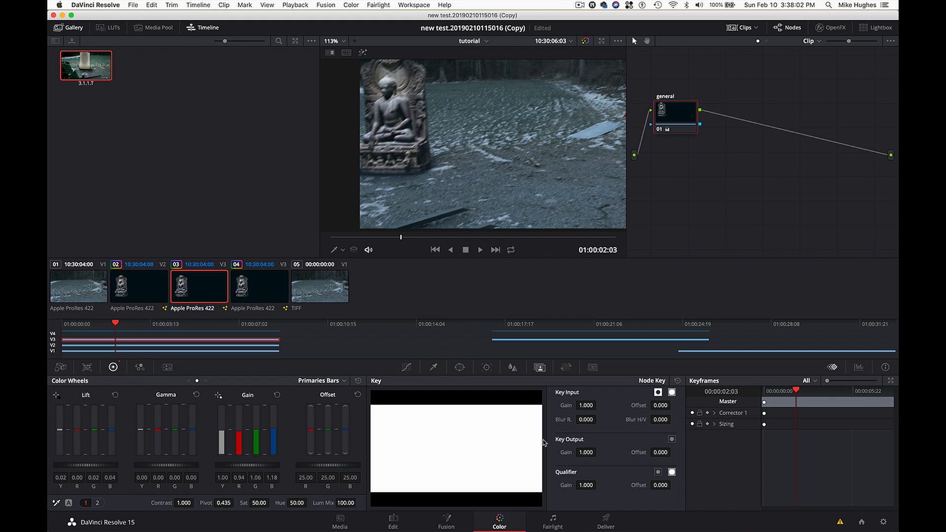
{"action": "left_click", "coordinate": [675, 121]}
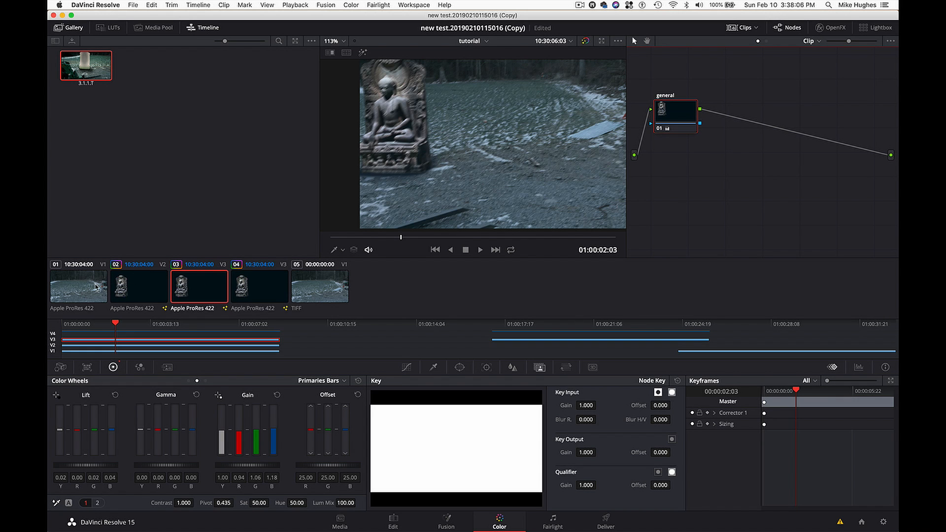
{"action": "left_click", "coordinate": [85, 289]}
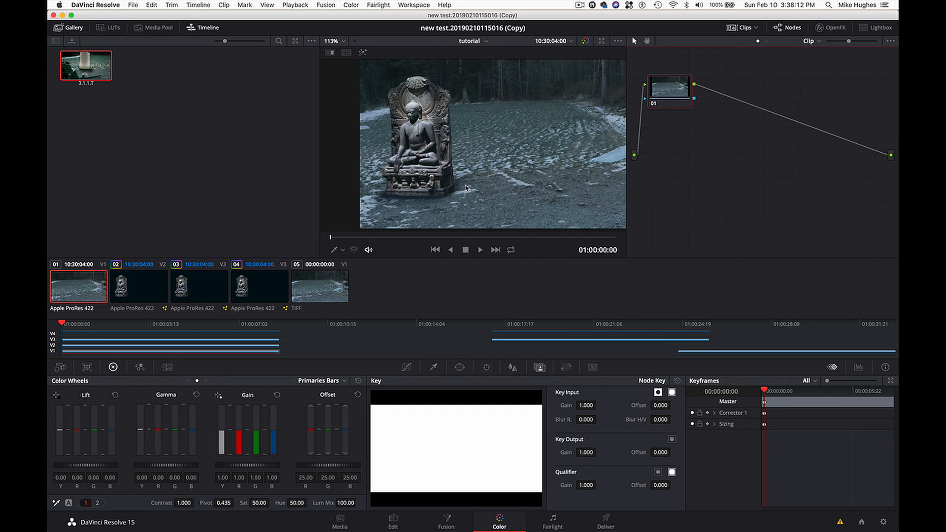
{"action": "key", "text": "super+shift+w"}
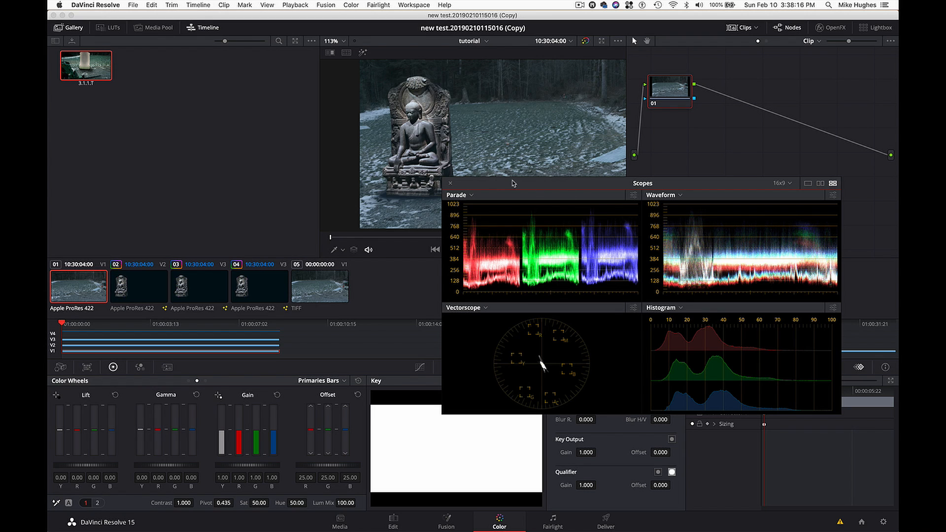
{"action": "left_click_drag", "start_coordinate": [468, 186], "coordinate": [489, 234]}
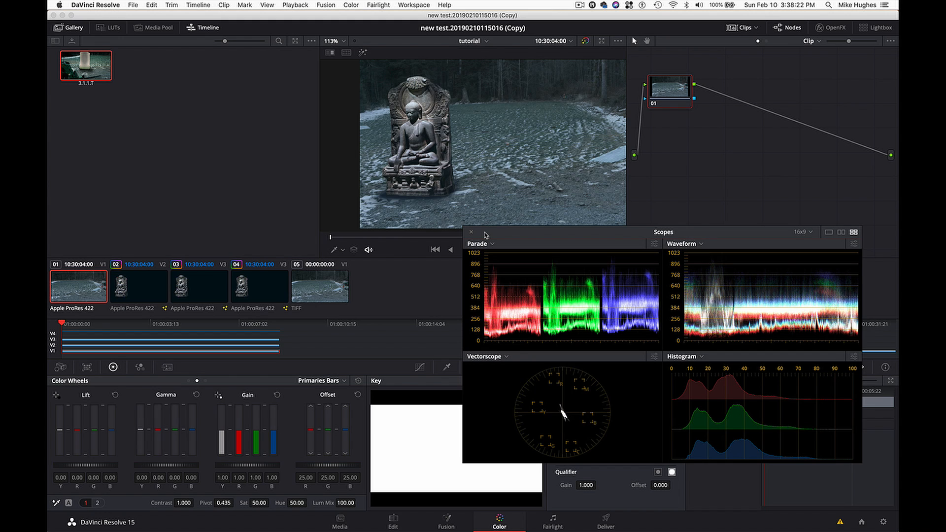
{"action": "left_click", "coordinate": [470, 233]}
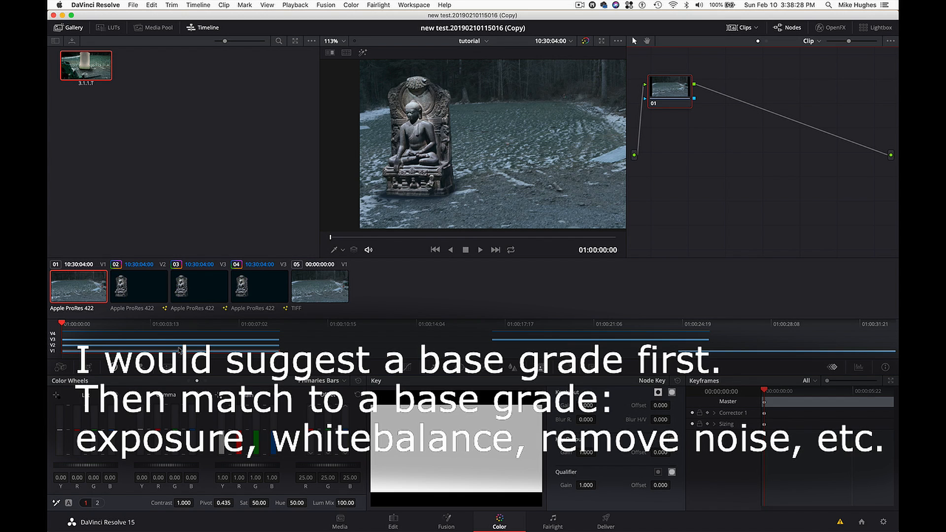
- Select statue clip 03, go to 01:00:03:15 and display the video scopes clear of the viewer
{"action": "left_click", "coordinate": [211, 284]}
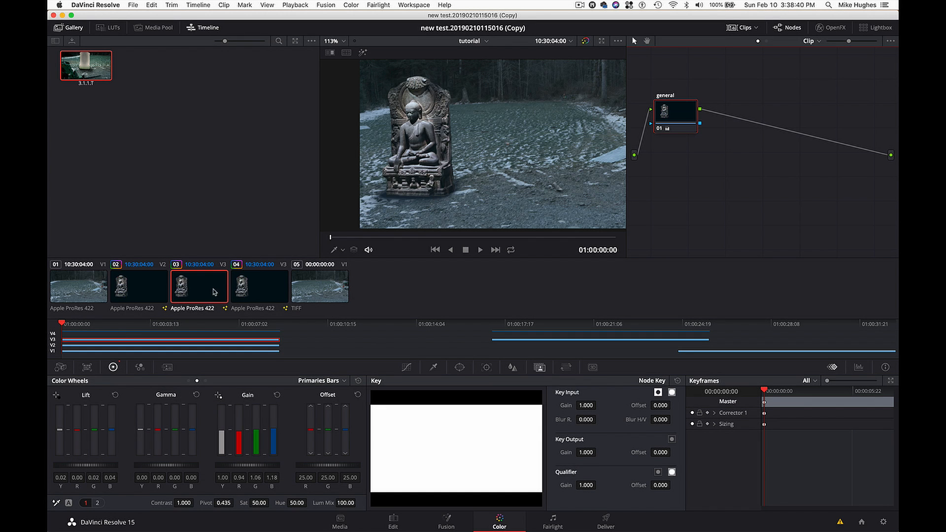
{"action": "left_click", "coordinate": [136, 324]}
{"action": "mouse_move", "coordinate": [143, 325]}
{"action": "left_mouse_down"}
{"action": "mouse_move", "coordinate": [200, 324]}
{"action": "mouse_move", "coordinate": [154, 325]}
{"action": "left_mouse_up"}
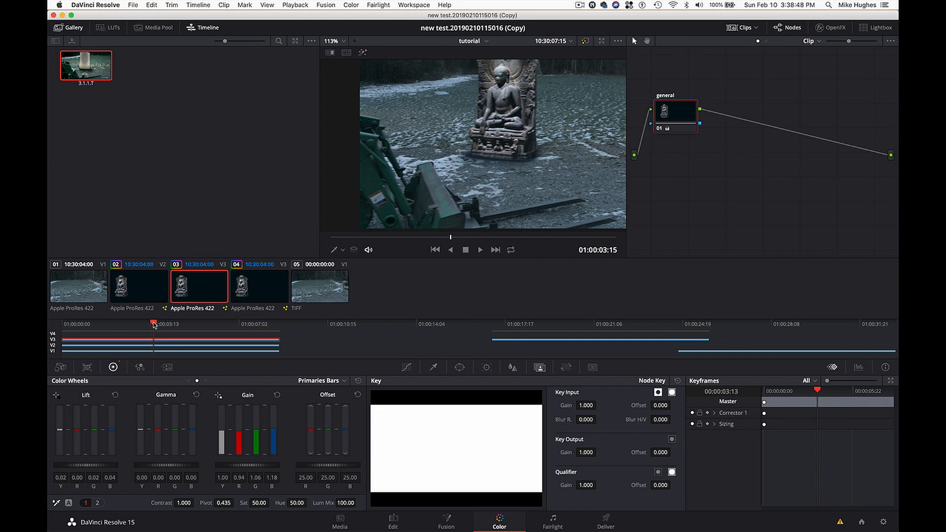
{"action": "key", "text": "super+shift+w"}
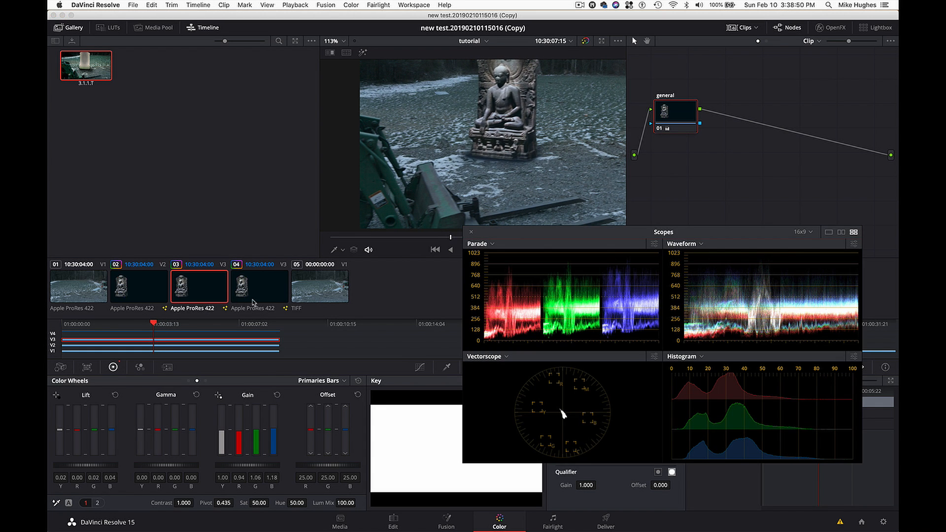
{"action": "left_click_drag", "start_coordinate": [608, 232], "coordinate": [620, 282]}
- Add a serial node labelled "sat" after the general node and reduce its saturation to about 45
{"action": "left_click", "coordinate": [676, 120]}
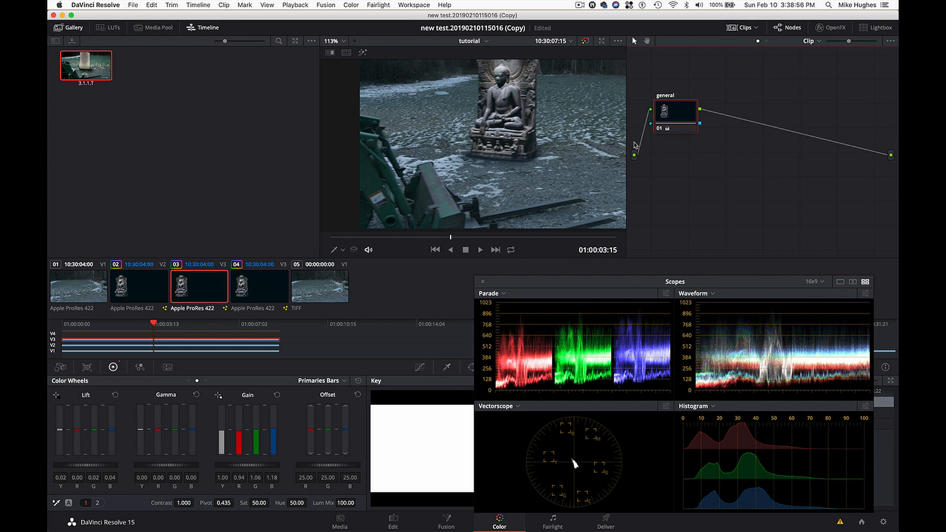
{"action": "key", "text": "alt+s"}
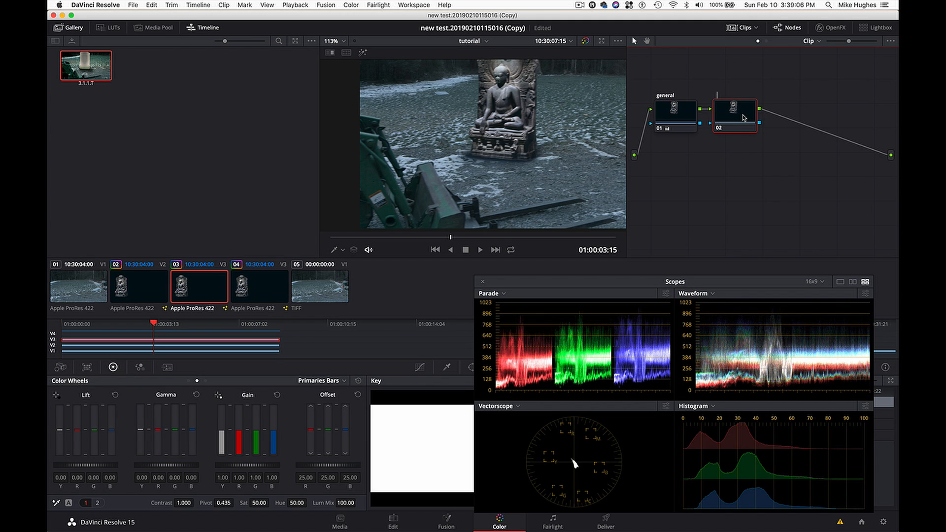
{"action": "key", "text": "Return"}
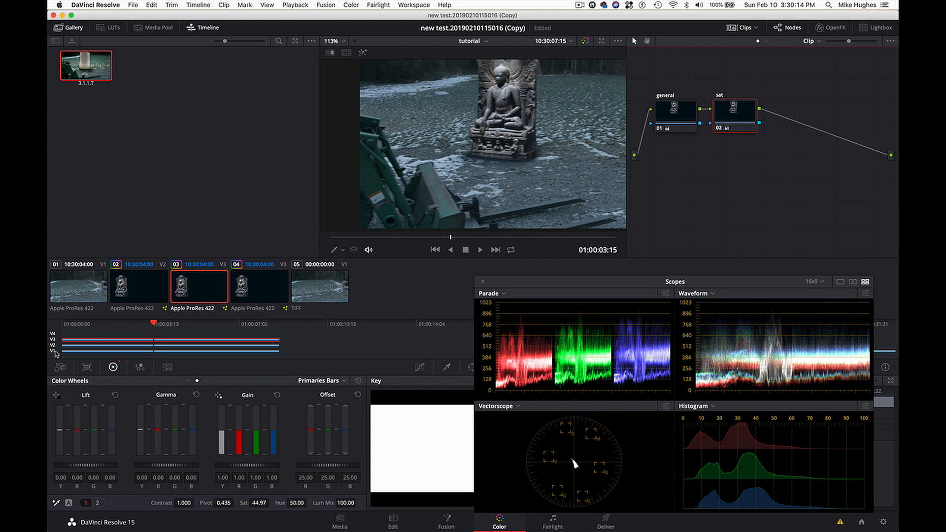
- Lower the sat node's saturation to about 18, isolating the statue by temporarily disabling the Video 2 and Video 1 tracks
{"action": "left_click", "coordinate": [53, 345]}
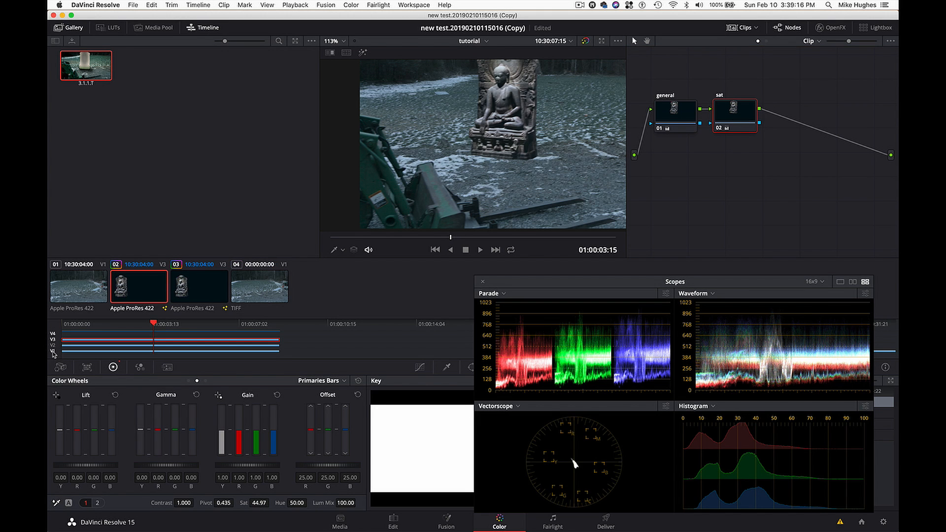
{"action": "left_click", "coordinate": [54, 351]}
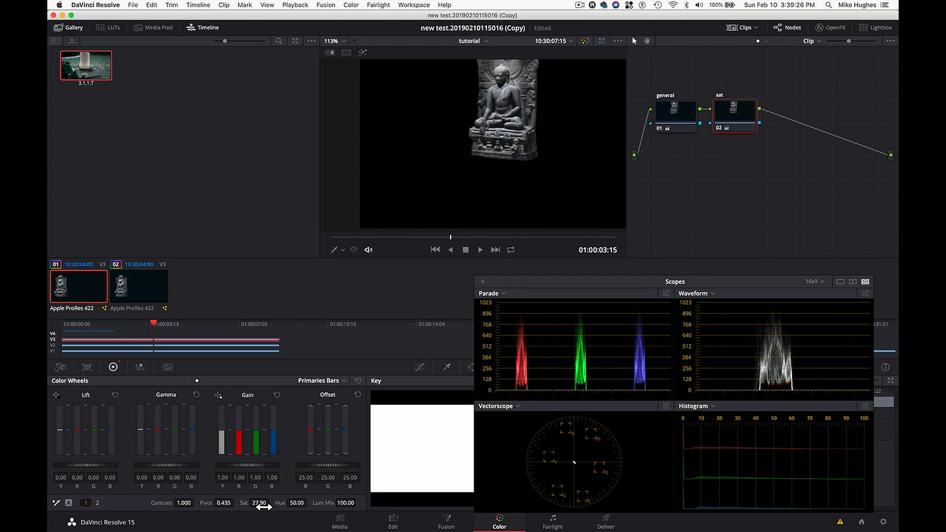
{"action": "left_click", "coordinate": [54, 345]}
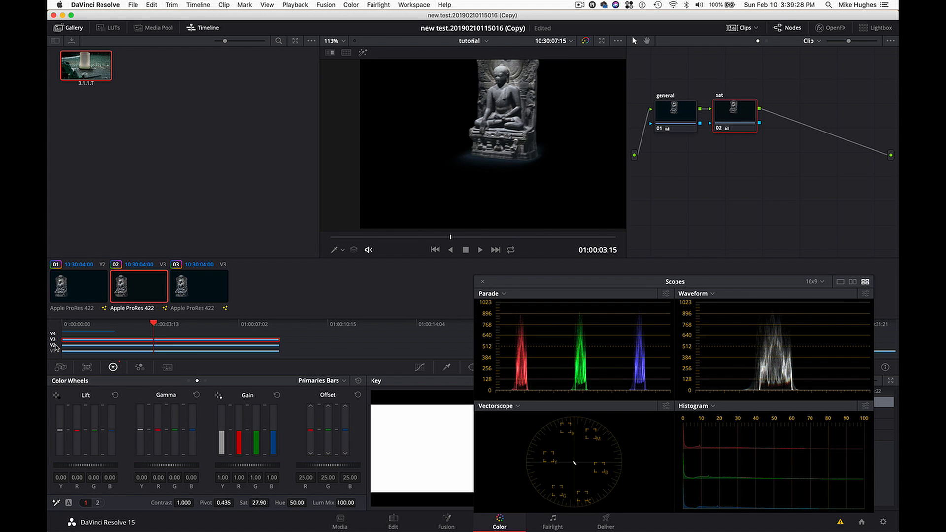
{"action": "left_click", "coordinate": [54, 351]}
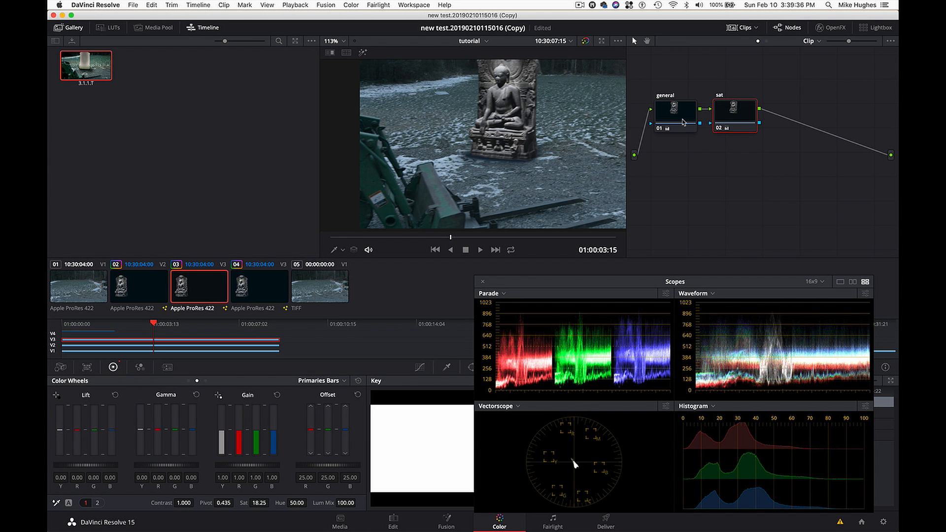
- Move the general and sat nodes higher in the node graph and add a serial node labelled "contrast" after sat
{"action": "left_click", "coordinate": [733, 112]}
{"action": "left_click_drag", "start_coordinate": [733, 110], "coordinate": [679, 103]}
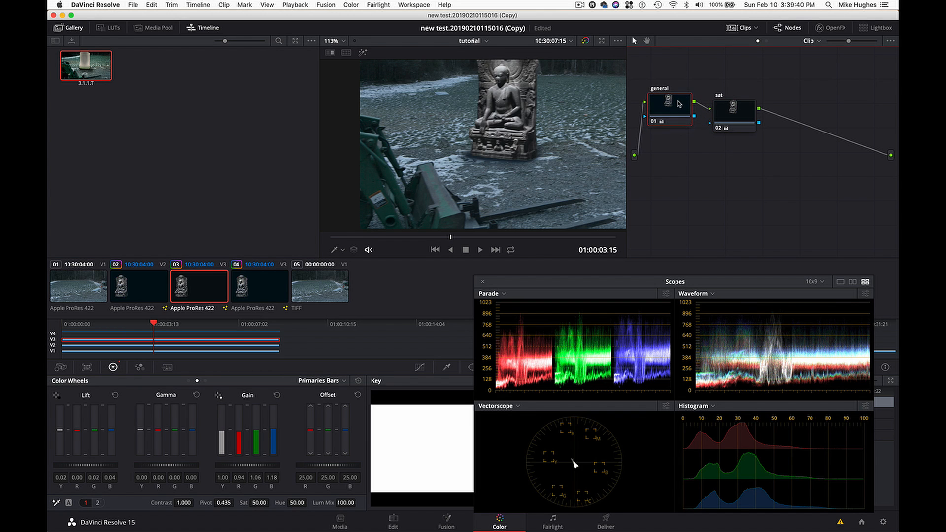
{"action": "left_click_drag", "start_coordinate": [731, 121], "coordinate": [728, 109]}
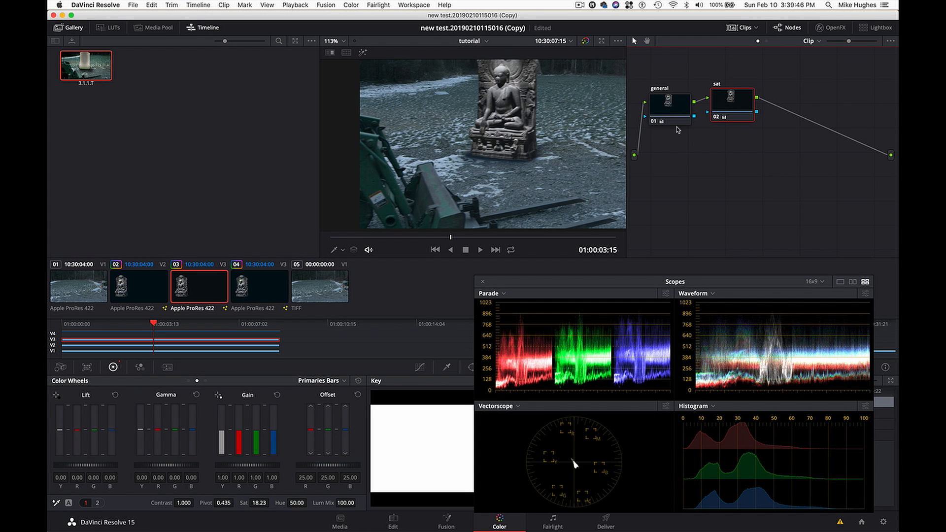
{"action": "key", "text": "alt+s"}
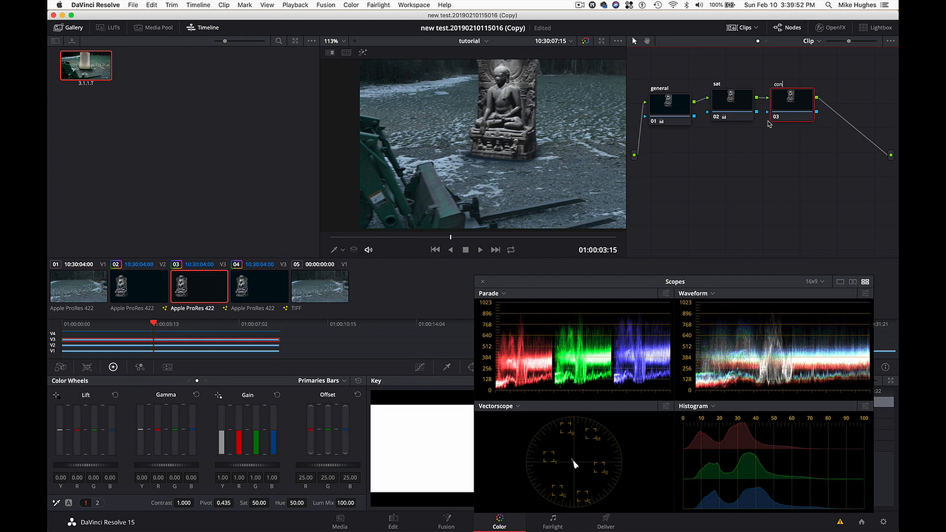
{"action": "type", "text": "contrast"}
- Set the contrast node's contrast to 0.757 and pivot to 0.337, with the Video 2 and Video 1 tracks temporarily disabled
{"action": "left_click", "coordinate": [53, 345]}
{"action": "left_click", "coordinate": [52, 351]}
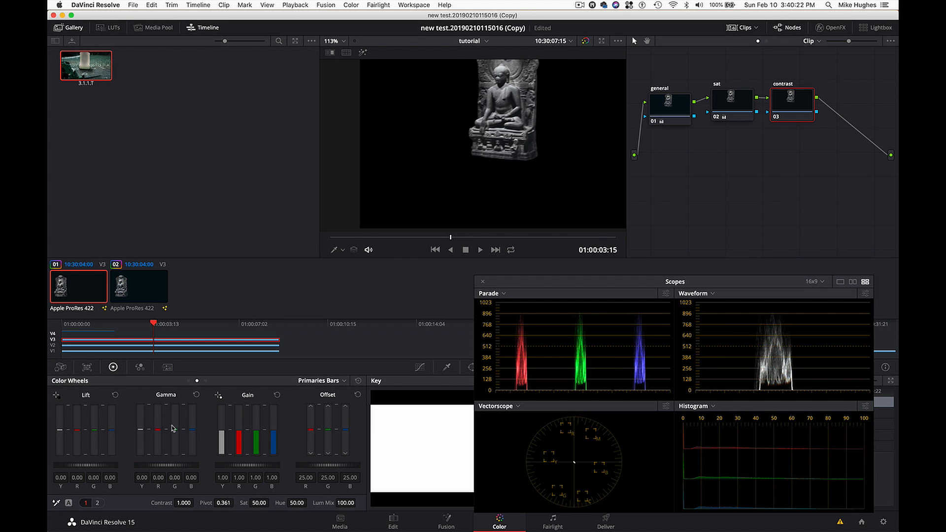
{"action": "left_click_drag", "start_coordinate": [226, 504], "coordinate": [227, 508]}
{"action": "mouse_move", "coordinate": [184, 496]}
{"action": "left_mouse_down"}
{"action": "mouse_move", "coordinate": [200, 512]}
{"action": "mouse_move", "coordinate": [196, 502]}
{"action": "left_mouse_up"}
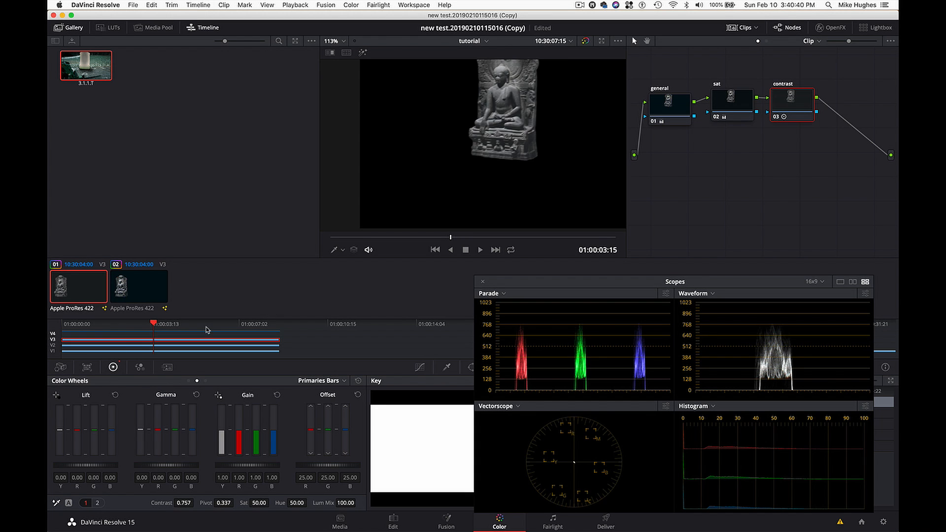
{"action": "left_click", "coordinate": [51, 346]}
{"action": "left_click", "coordinate": [52, 352]}
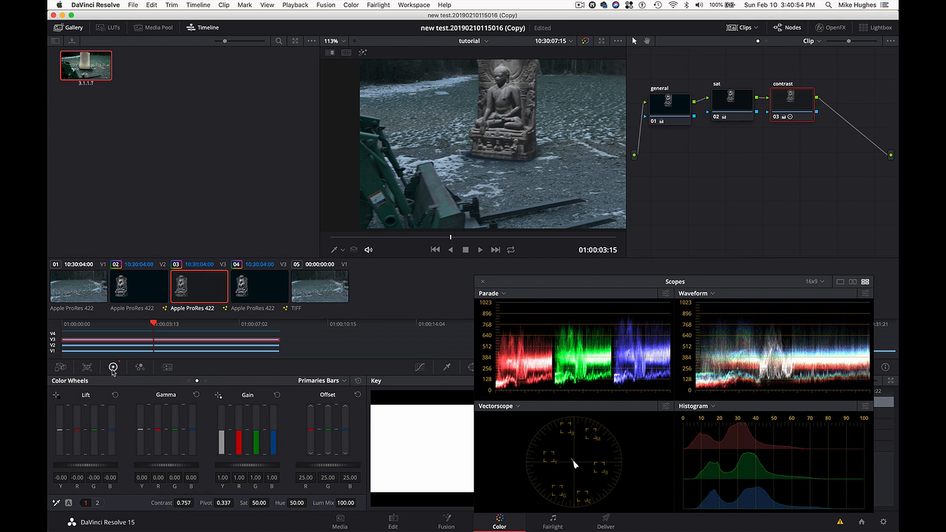
- Switch the colour controls to Primaries Wheels and set the contrast node's master lift to -0.01
{"action": "left_click", "coordinate": [334, 381]}
{"action": "left_click", "coordinate": [331, 394]}
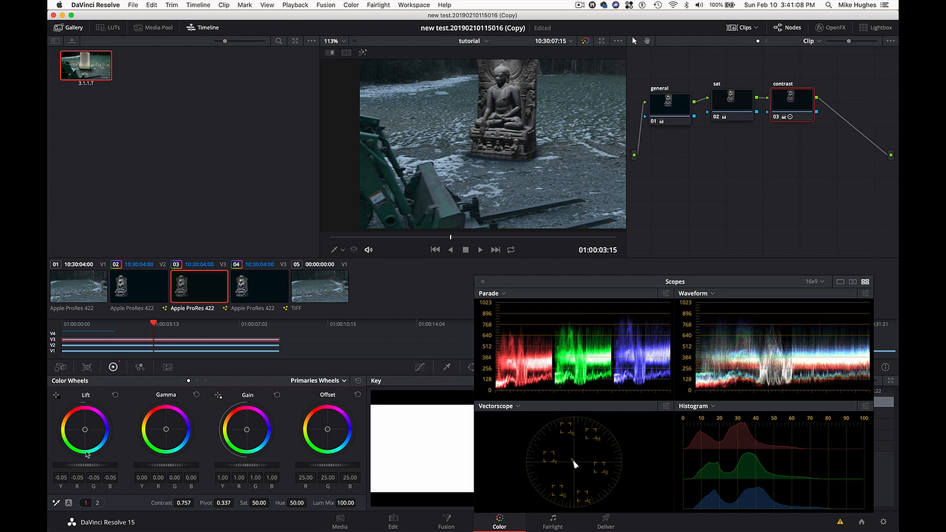
{"action": "left_click_drag", "start_coordinate": [82, 436], "coordinate": [98, 441]}
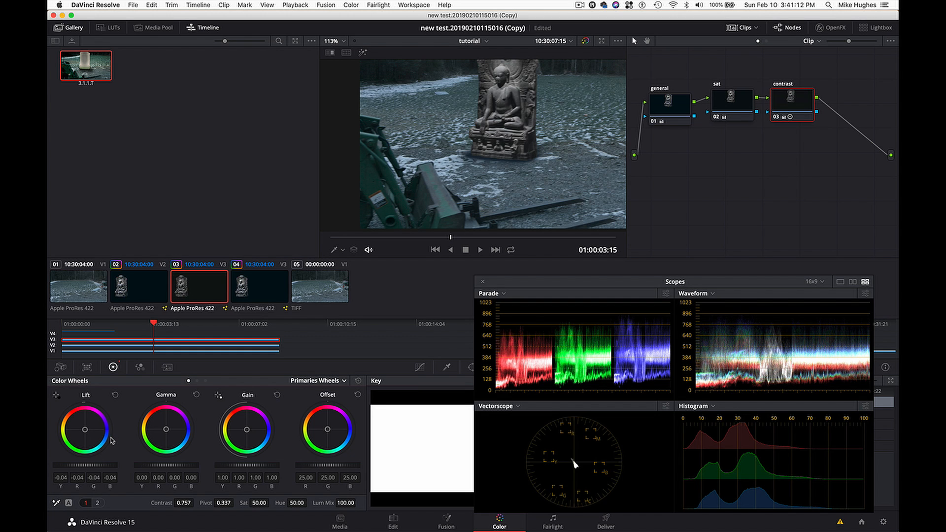
{"action": "left_click_drag", "start_coordinate": [113, 440], "coordinate": [145, 447]}
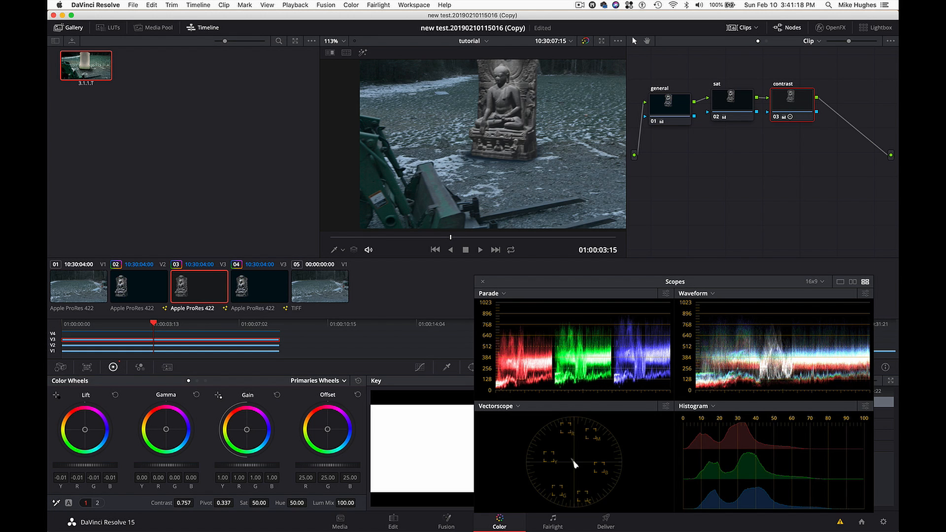
- Lower the contrast node's offset to 12.95 on all channels, temporarily disabling the Video 2 and Video 1 tracks to judge the statue alone
{"action": "left_click_drag", "start_coordinate": [328, 465], "coordinate": [301, 465]}
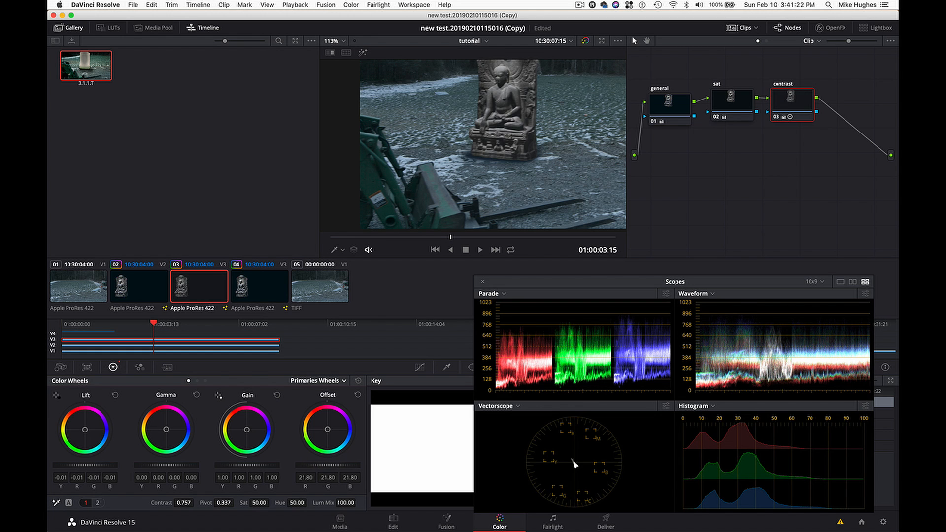
{"action": "left_click", "coordinate": [53, 346]}
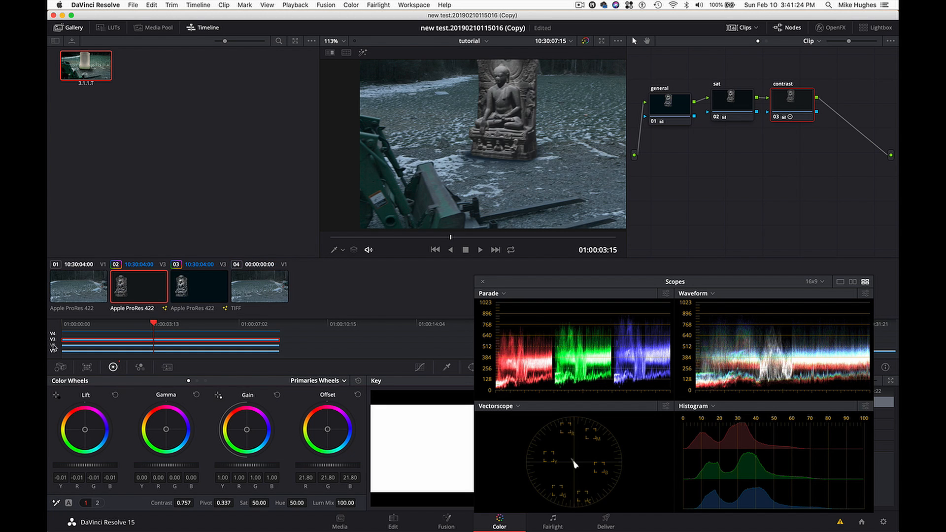
{"action": "left_click", "coordinate": [53, 352]}
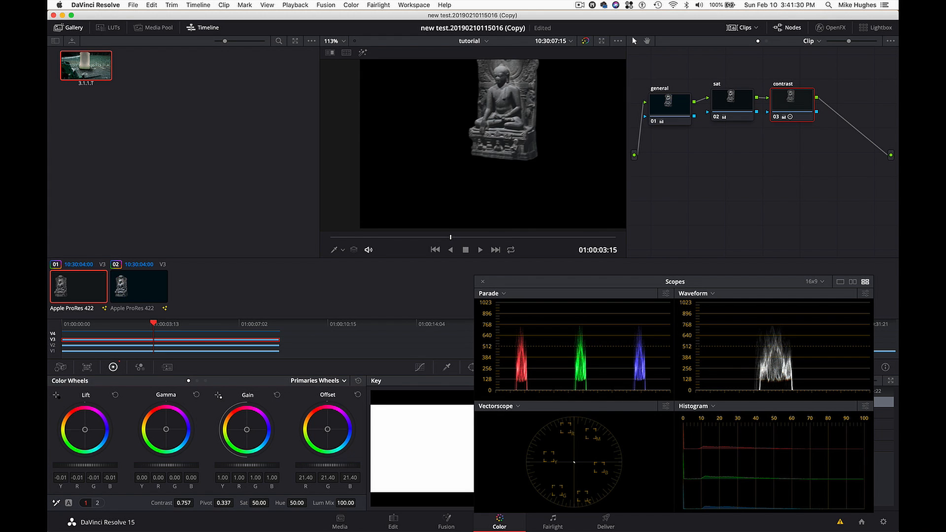
{"action": "mouse_move", "coordinate": [328, 465]}
{"action": "left_mouse_down"}
{"action": "mouse_move", "coordinate": [337, 469]}
{"action": "mouse_move", "coordinate": [321, 465]}
{"action": "left_mouse_up"}
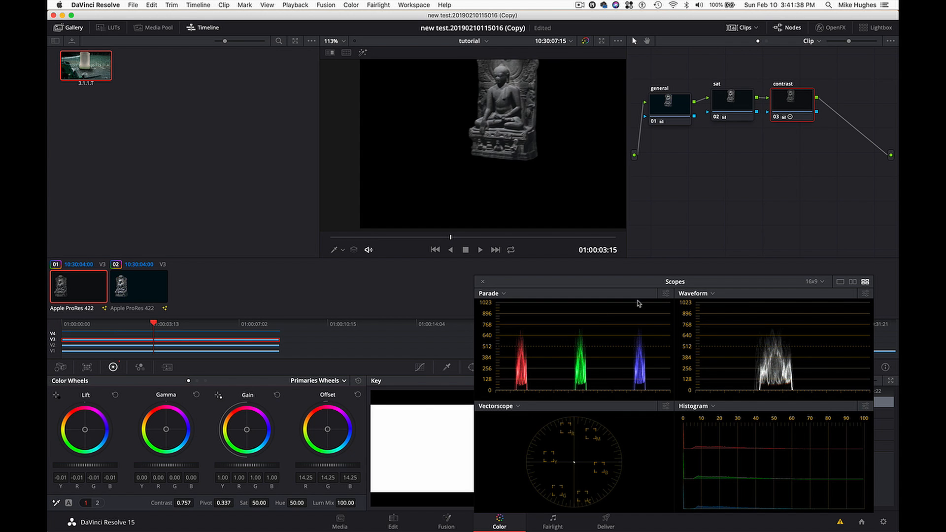
{"action": "left_click_drag", "start_coordinate": [328, 466], "coordinate": [322, 465]}
{"action": "left_click_drag", "start_coordinate": [328, 465], "coordinate": [327, 465]}
{"action": "left_click", "coordinate": [55, 345]}
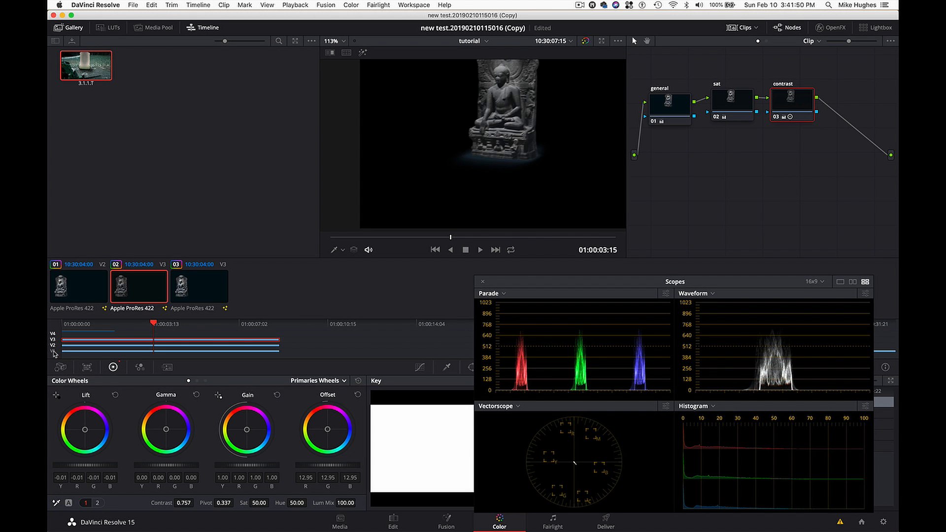
{"action": "left_click", "coordinate": [53, 351]}
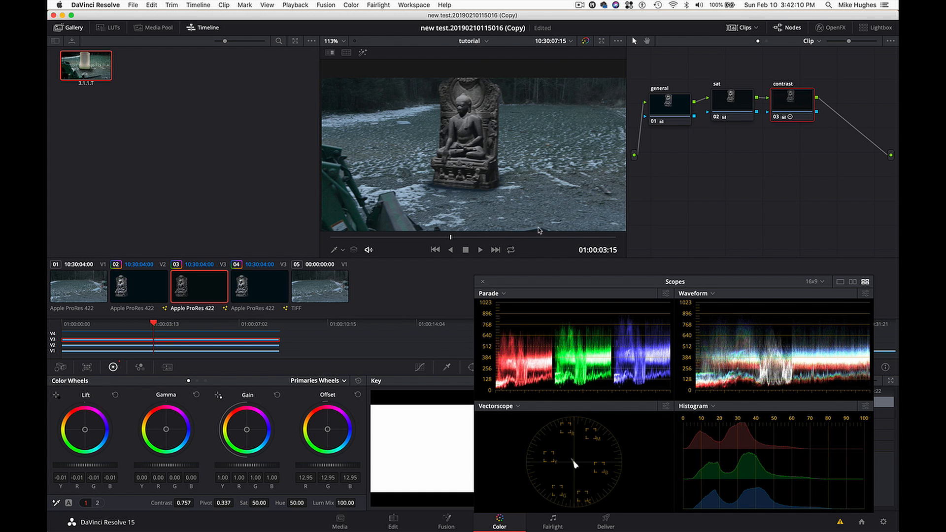
- Scrub the composite to 01:00:04:14 and add a serial node labelled "curves" after the contrast node, placed in a second row
{"action": "left_click_drag", "start_coordinate": [535, 241], "coordinate": [468, 239]}
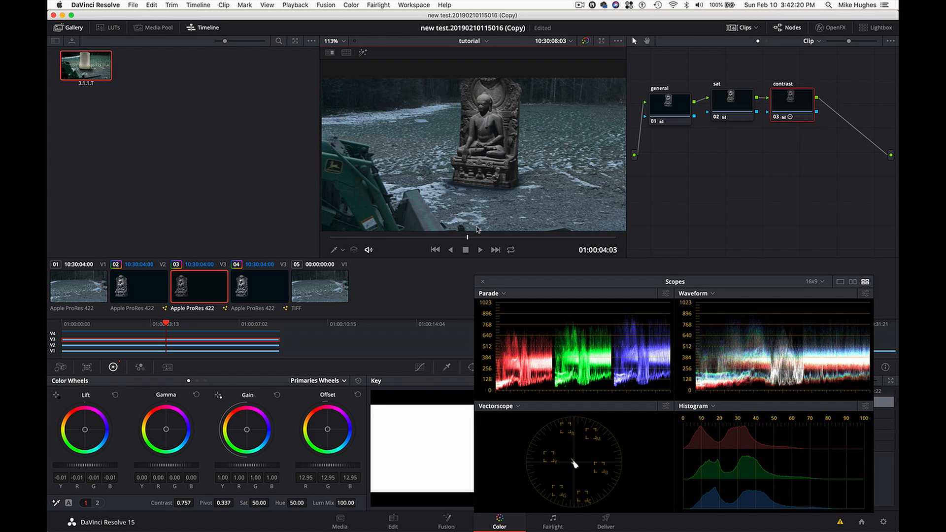
{"action": "left_click_drag", "start_coordinate": [467, 240], "coordinate": [507, 239]}
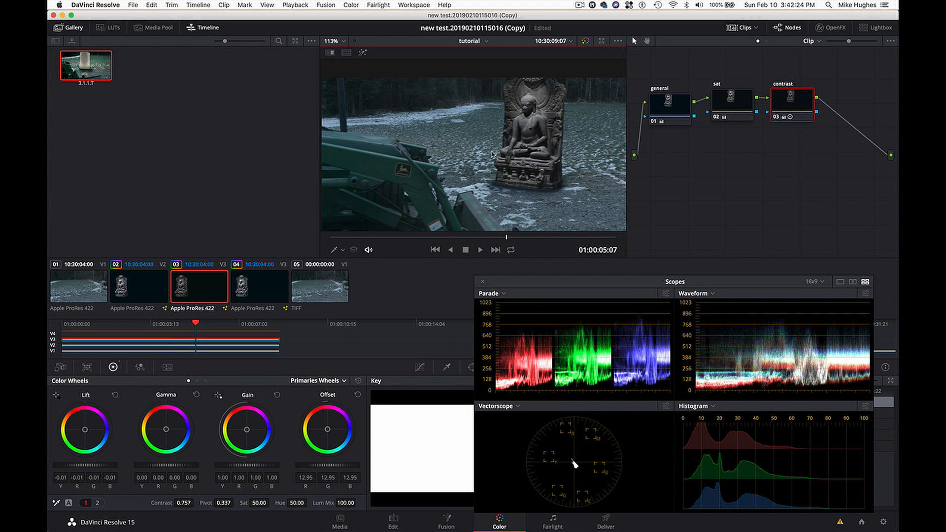
{"action": "mouse_move", "coordinate": [508, 240]}
{"action": "left_mouse_down"}
{"action": "mouse_move", "coordinate": [441, 236]}
{"action": "mouse_move", "coordinate": [483, 237]}
{"action": "left_mouse_up"}
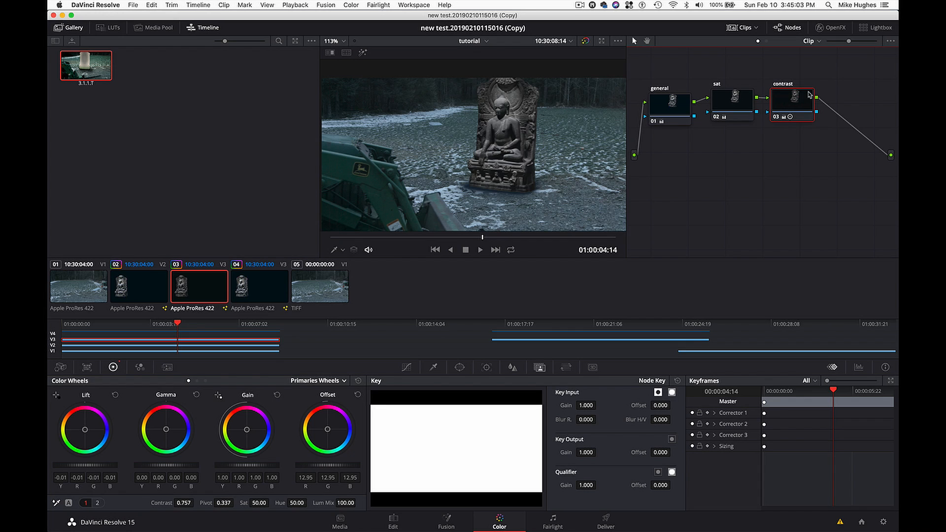
{"action": "left_click_drag", "start_coordinate": [801, 99], "coordinate": [665, 184]}
{"action": "key", "text": "alt+s"}
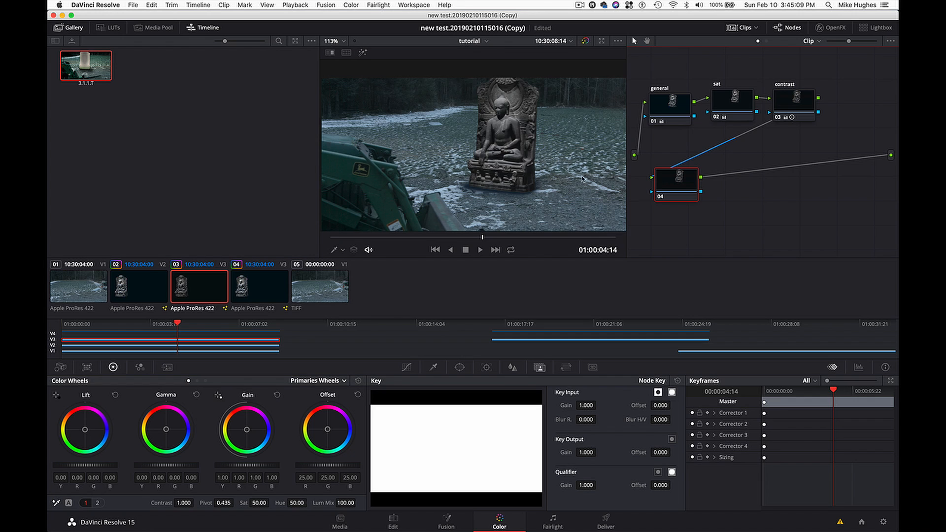
{"action": "left_click_drag", "start_coordinate": [670, 187], "coordinate": [665, 192]}
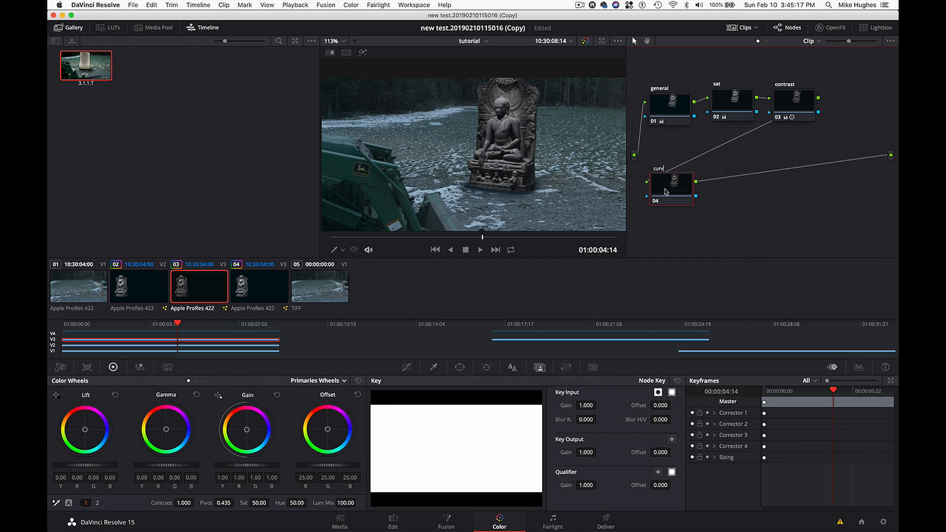
{"action": "key", "text": "Return"}
- Lower the white end point of the curves node's Custom curve to about three quarters of its height and redisplay the video scopes
{"action": "left_click", "coordinate": [407, 368]}
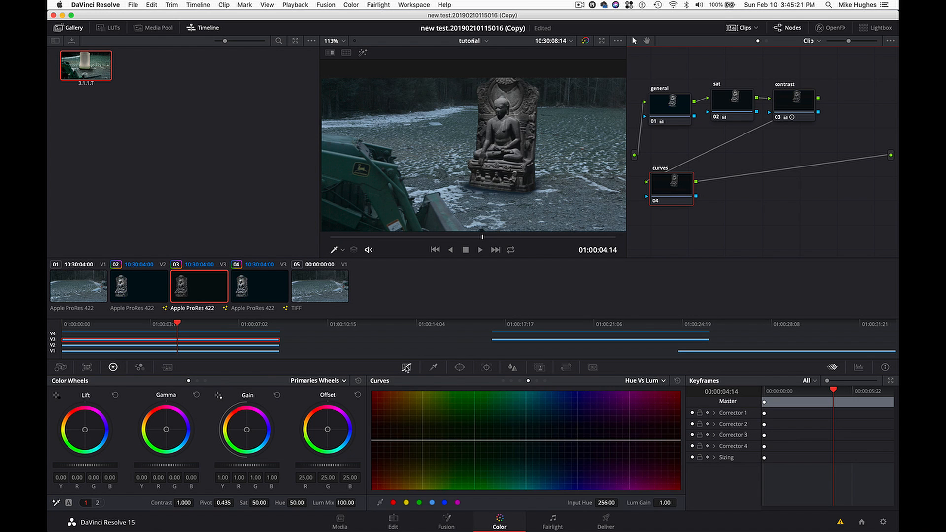
{"action": "left_click", "coordinate": [663, 381]}
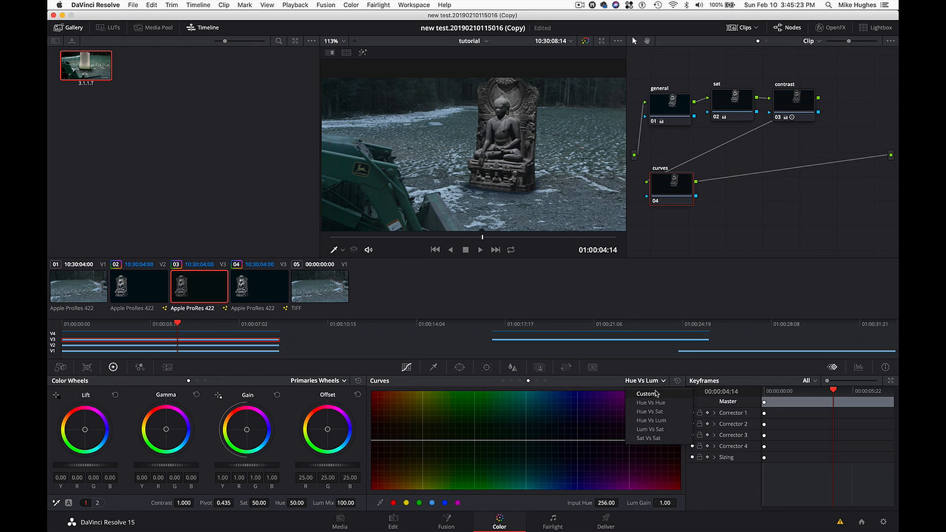
{"action": "left_click", "coordinate": [656, 393]}
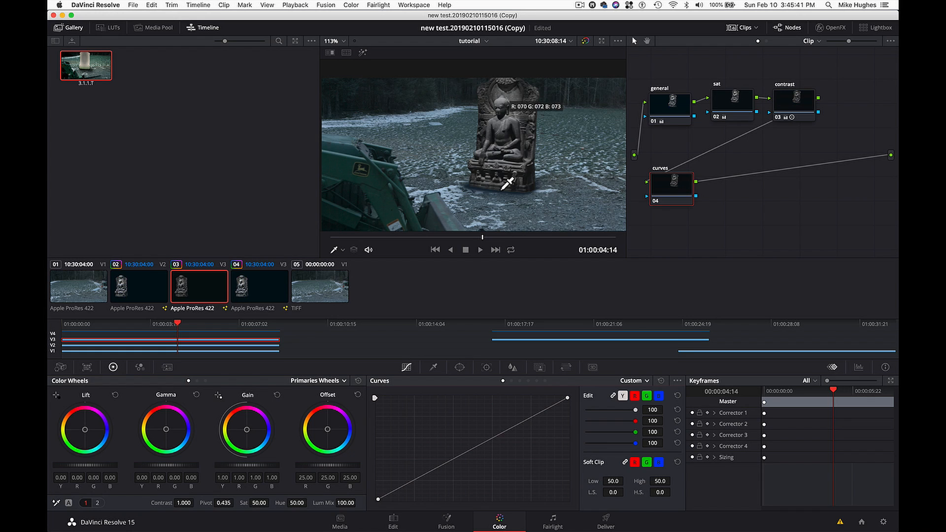
{"action": "left_click_drag", "start_coordinate": [567, 399], "coordinate": [572, 424]}
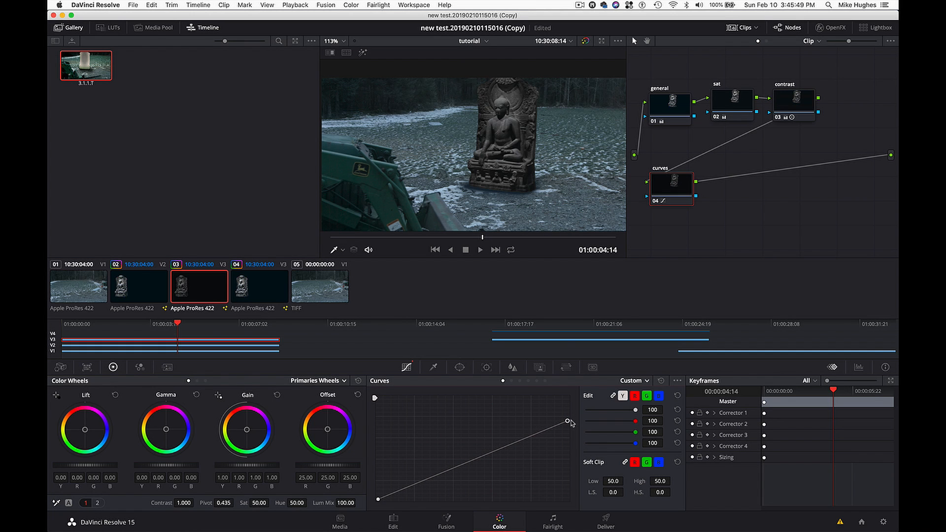
{"action": "key", "text": "super+shift+w"}
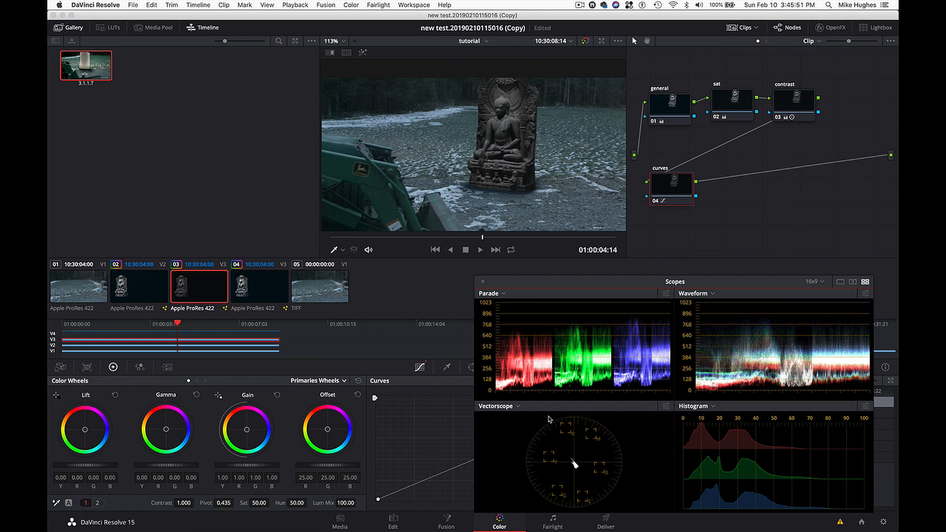
- Pull the curves node's Custom curve down with an added lower-midtone point, and compare the grade with and without it
{"action": "left_click_drag", "start_coordinate": [531, 288], "coordinate": [654, 281]}
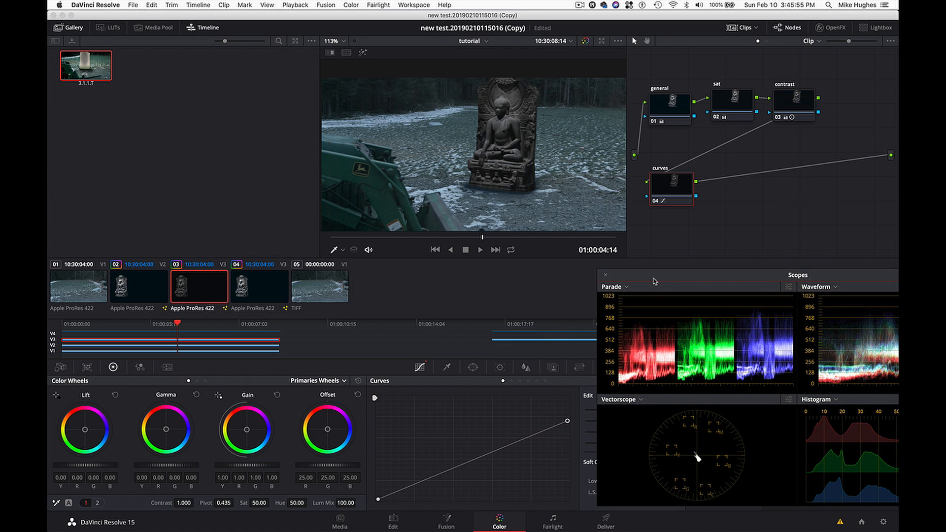
{"action": "left_click", "coordinate": [568, 420]}
{"action": "left_click_drag", "start_coordinate": [568, 420], "coordinate": [568, 423]}
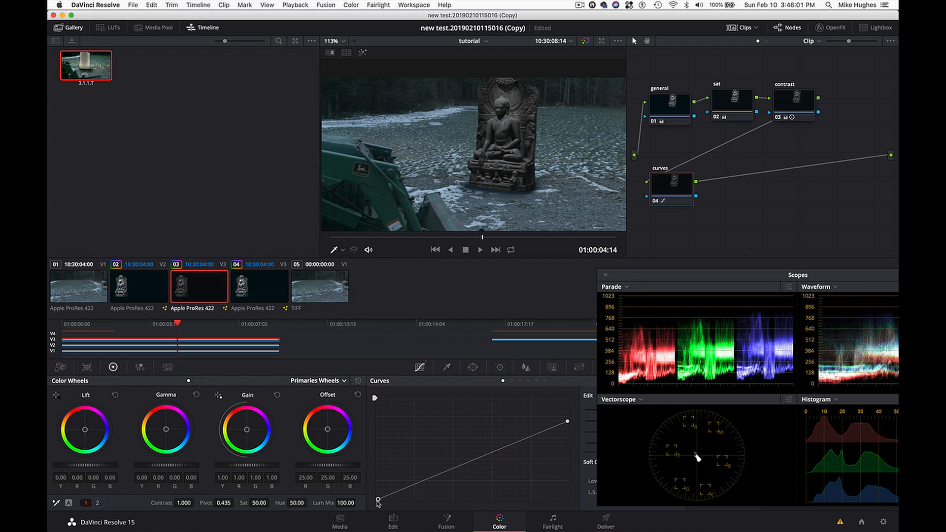
{"action": "left_click_drag", "start_coordinate": [379, 501], "coordinate": [376, 498]}
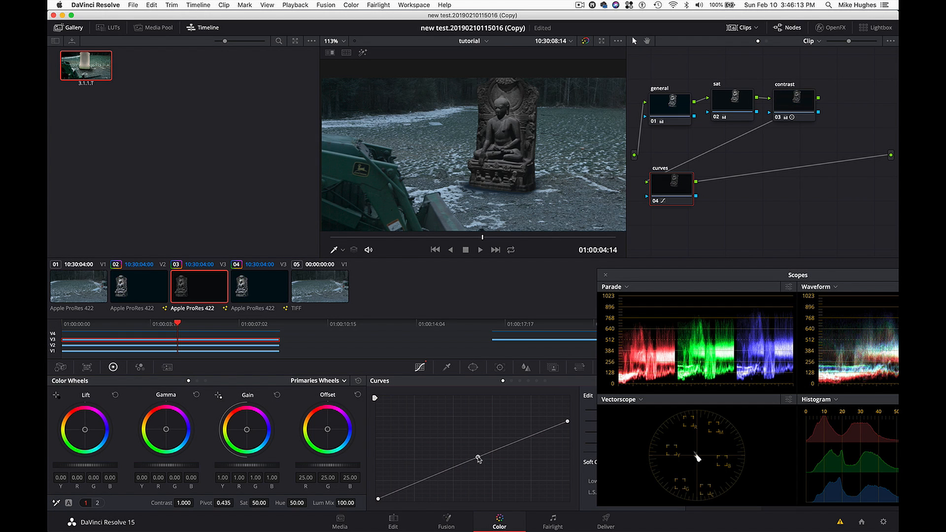
{"action": "left_click_drag", "start_coordinate": [479, 461], "coordinate": [451, 470]}
{"action": "key", "text": "super+d"}
{"action": "key", "text": "super+d"}
- On the Video 2 shadow clip at 01:00:04:05, shift the Custom curve's black point slightly inward and neutralise the lift to 0.02 on all channels
{"action": "left_click", "coordinate": [151, 348]}
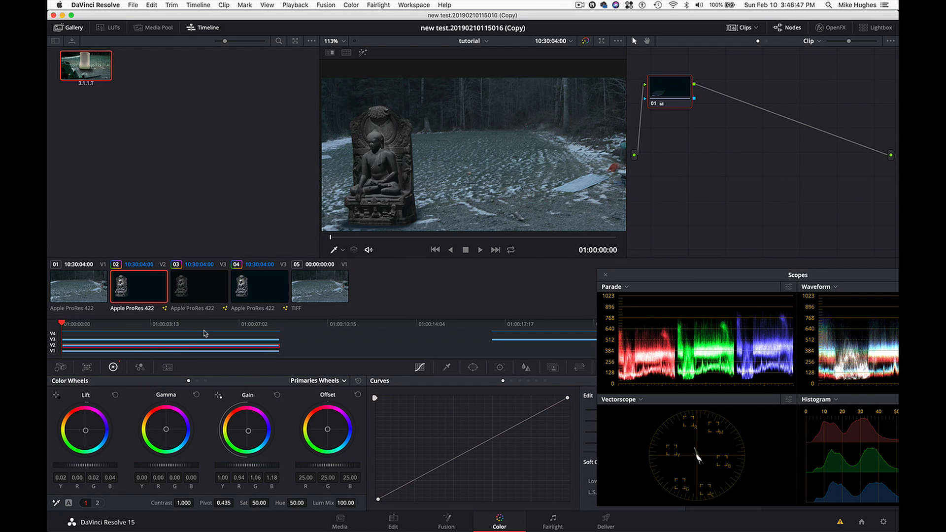
{"action": "left_click_drag", "start_coordinate": [429, 238], "coordinate": [470, 238]}
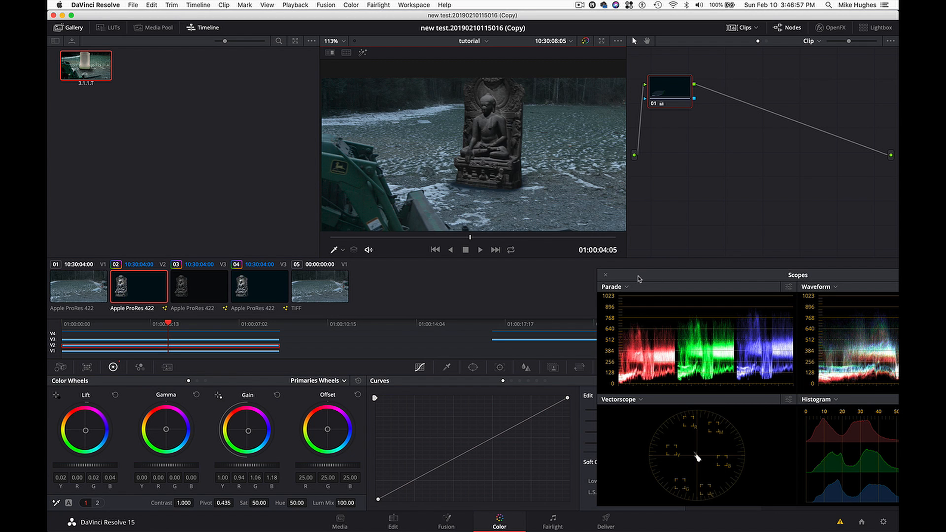
{"action": "left_click_drag", "start_coordinate": [627, 279], "coordinate": [658, 281]}
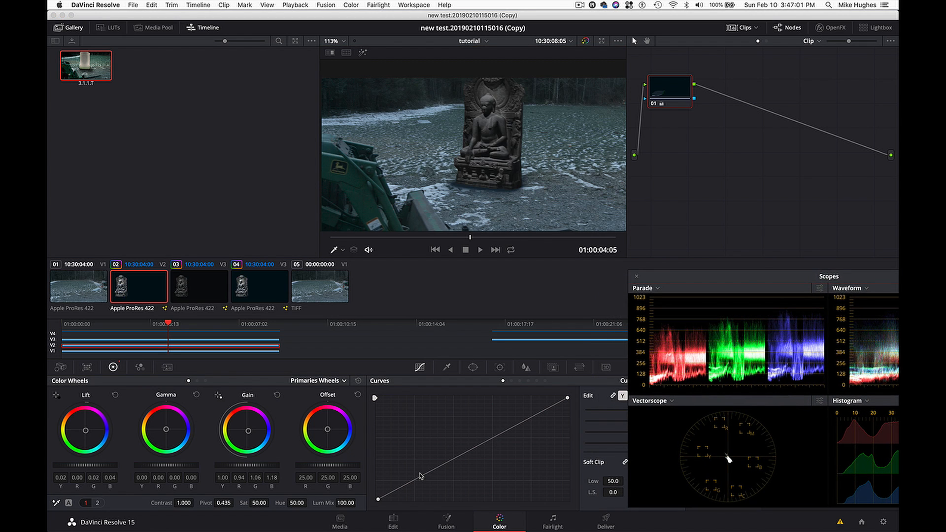
{"action": "mouse_move", "coordinate": [379, 499]}
{"action": "left_mouse_down"}
{"action": "mouse_move", "coordinate": [405, 504]}
{"action": "mouse_move", "coordinate": [383, 501]}
{"action": "left_mouse_up"}
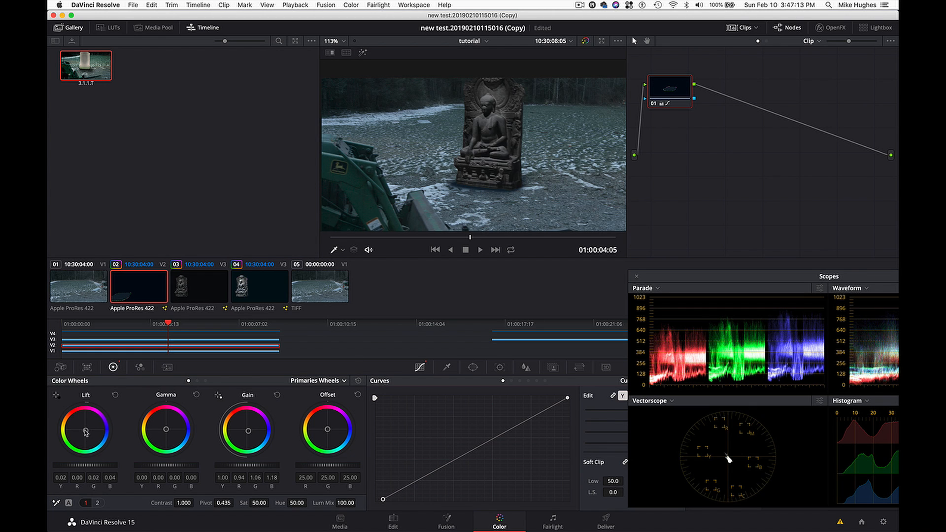
{"action": "left_click_drag", "start_coordinate": [86, 433], "coordinate": [85, 430]}
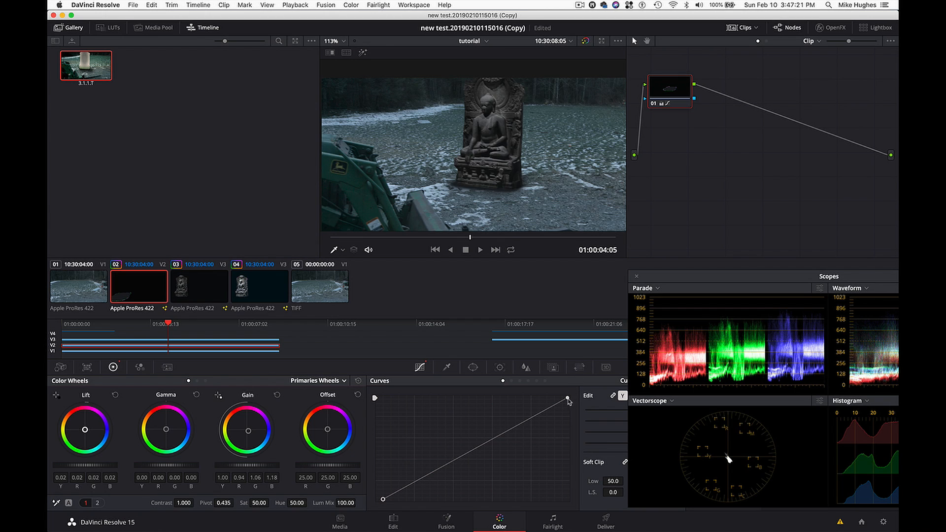
- Lower the white end of the shadow clip's Custom curve to about half height and add a control point in its lower tones
{"action": "left_click_drag", "start_coordinate": [568, 400], "coordinate": [571, 453]}
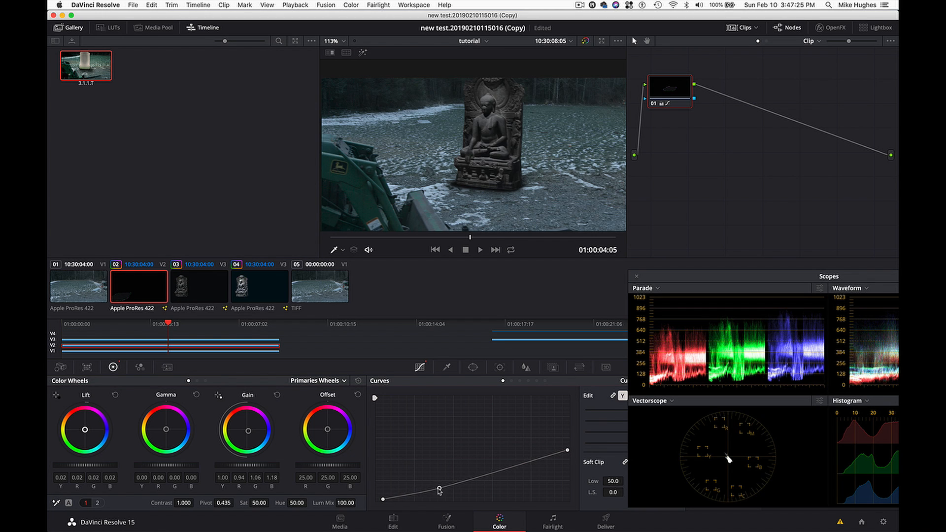
{"action": "left_click", "coordinate": [437, 485]}
{"action": "left_click_drag", "start_coordinate": [437, 485], "coordinate": [435, 487]}
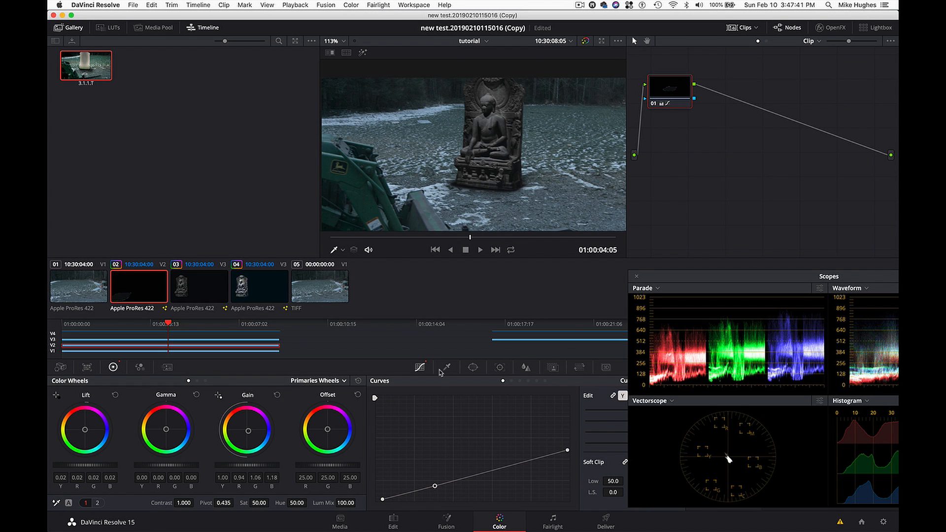
- Scrub to 01:00:04:18 and check the shadow on its own with Highlight temporarily enabled
{"action": "left_click_drag", "start_coordinate": [467, 241], "coordinate": [488, 245]}
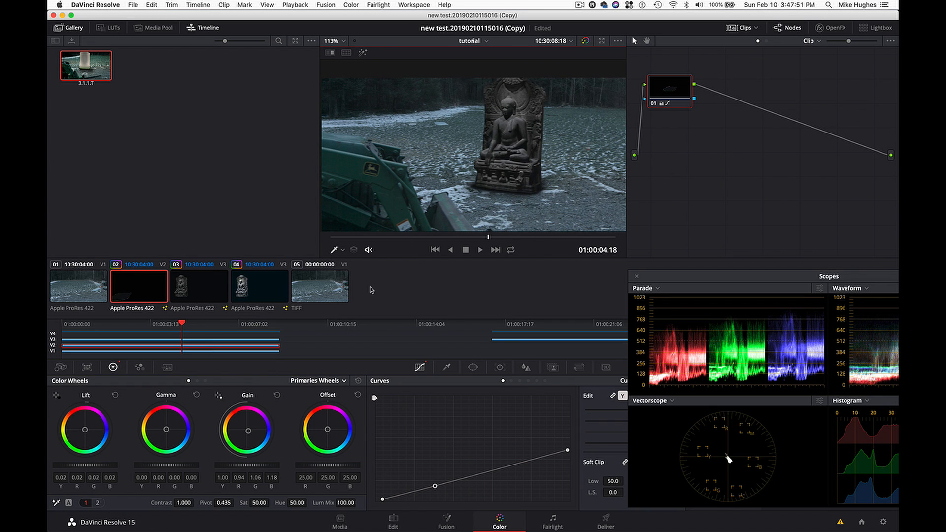
{"action": "left_click", "coordinate": [354, 250]}
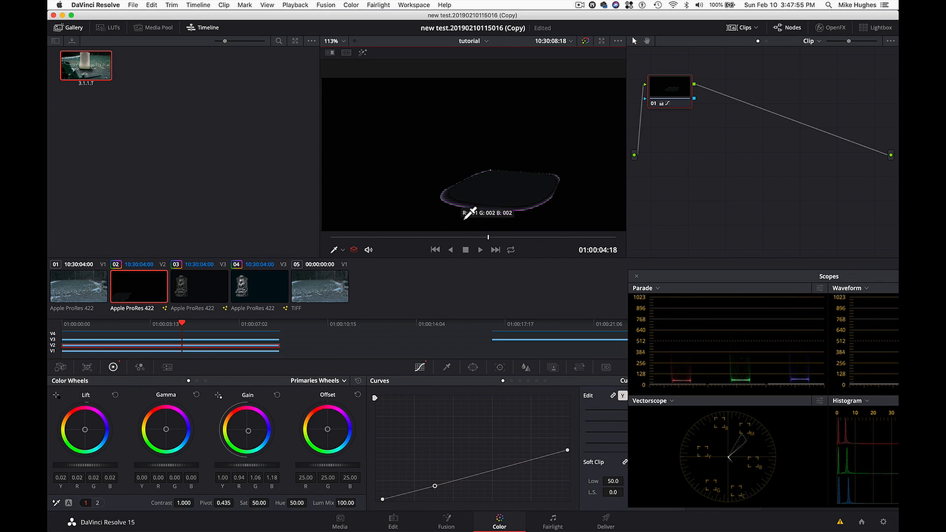
{"action": "left_click", "coordinate": [354, 251]}
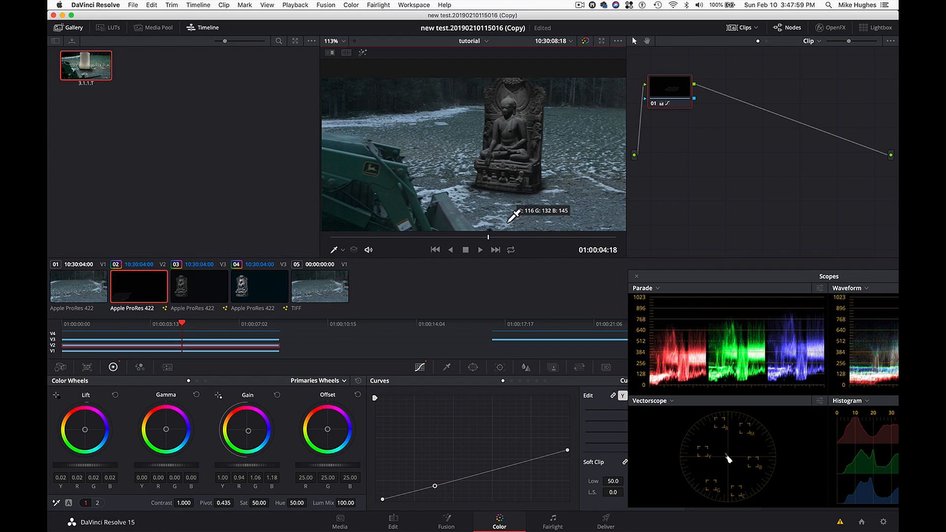
- Try adding an alpha output to the shadow clip's node graph and connecting node 01's alpha to it, checking it with Highlight
{"action": "right_click", "coordinate": [865, 175]}
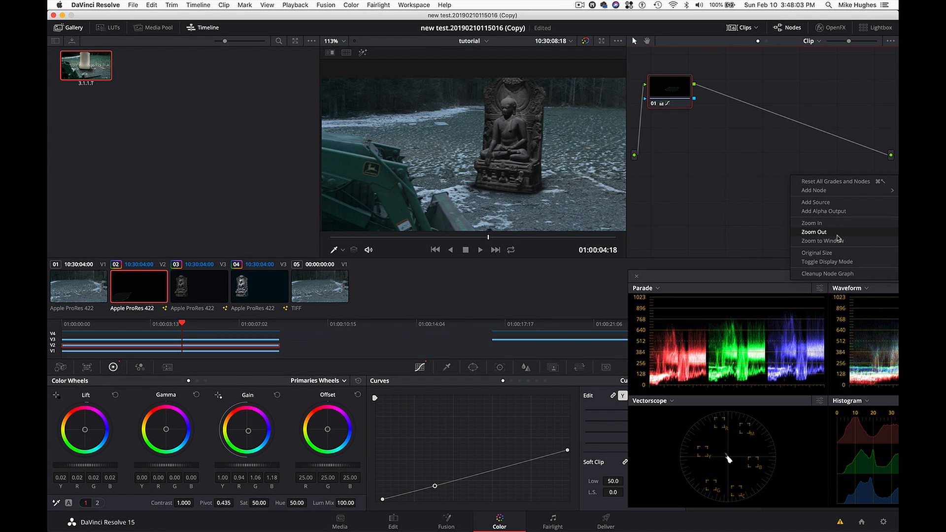
{"action": "left_click", "coordinate": [846, 207]}
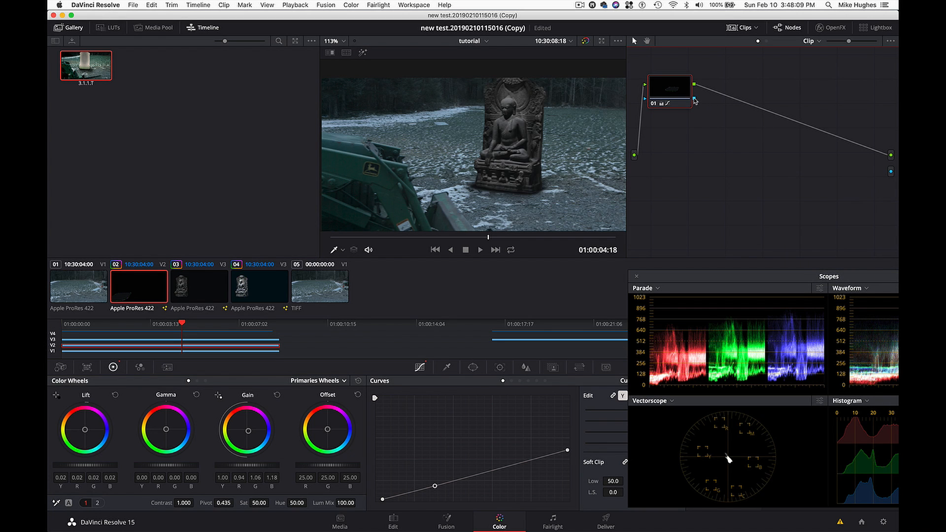
{"action": "left_click_drag", "start_coordinate": [793, 139], "coordinate": [885, 175]}
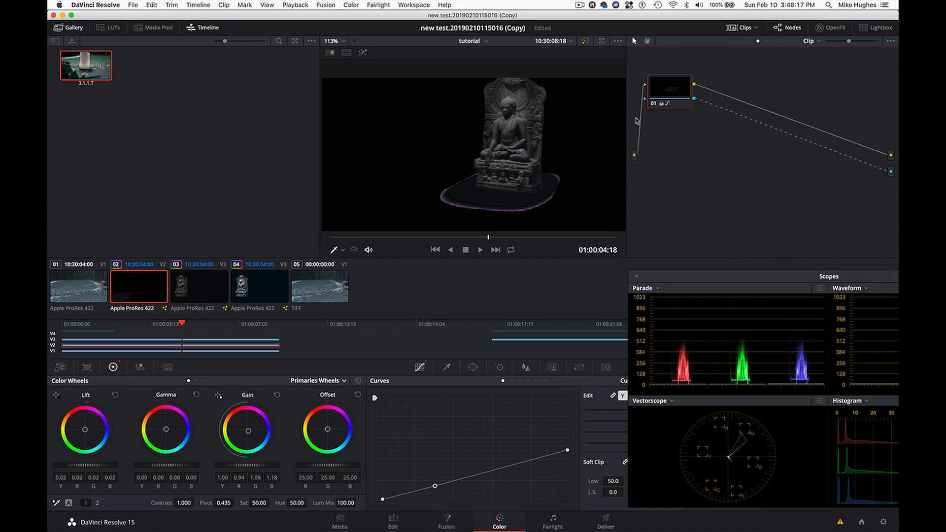
{"action": "left_click_drag", "start_coordinate": [668, 100], "coordinate": [691, 103]}
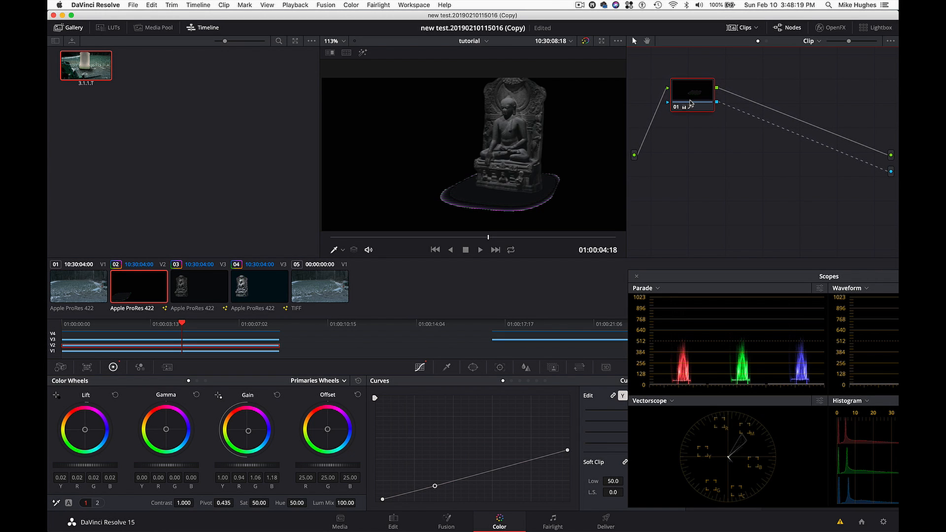
{"action": "left_click", "coordinate": [353, 250]}
{"action": "left_click", "coordinate": [353, 250]}
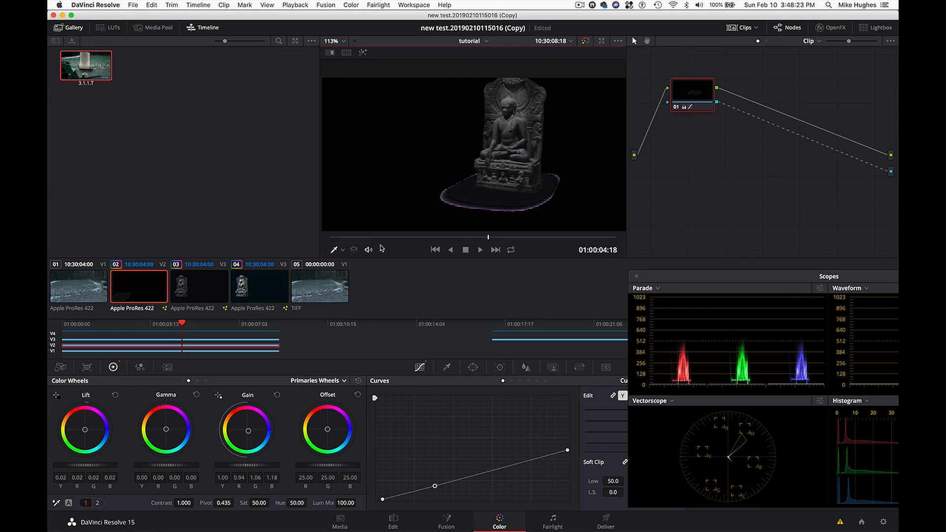
- Disconnect node 01's alpha from the shadow clip's alpha output
{"action": "left_click", "coordinate": [695, 96]}
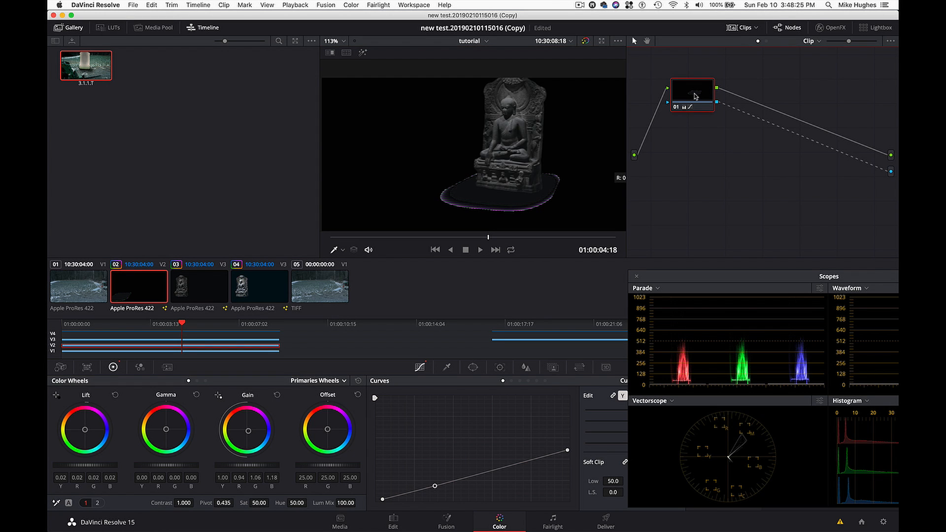
{"action": "left_click_drag", "start_coordinate": [695, 96], "coordinate": [698, 95]}
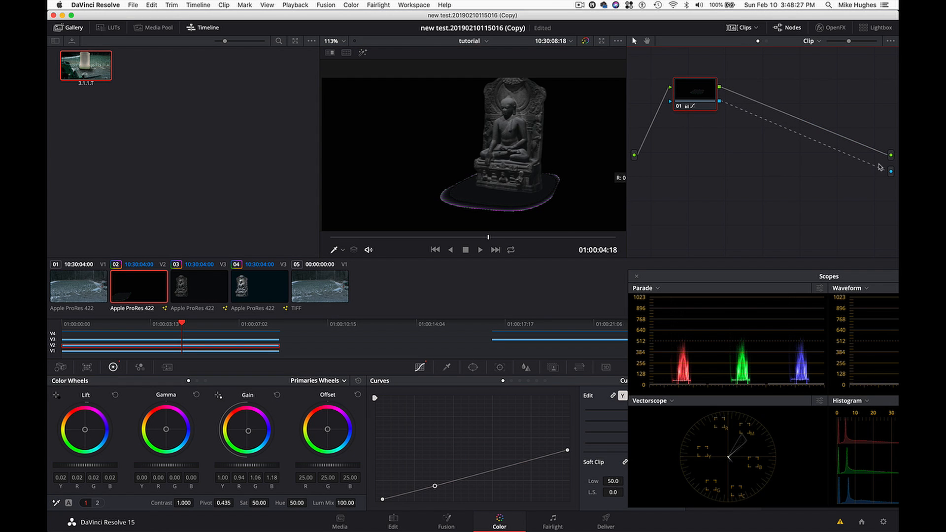
{"action": "left_click_drag", "start_coordinate": [880, 168], "coordinate": [863, 178]}
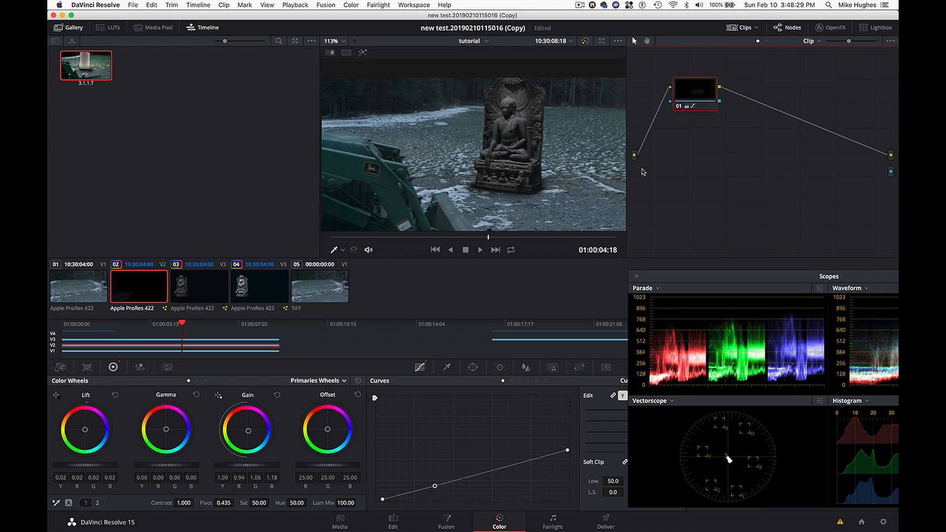
{"action": "left_click_drag", "start_coordinate": [694, 92], "coordinate": [696, 93]}
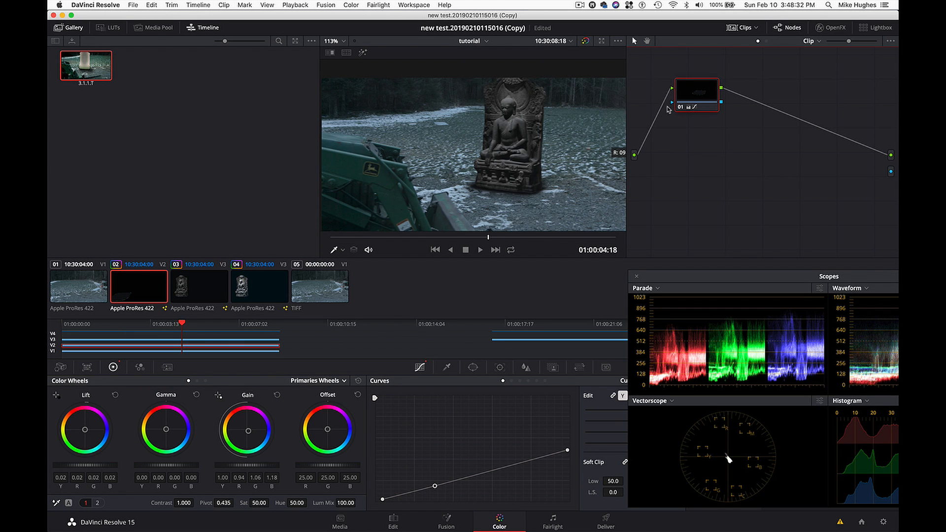
- On the Edit page, close the video scopes and reduce the Video 2 shadow clip's opacity to 89.57
{"action": "left_click", "coordinate": [393, 518]}
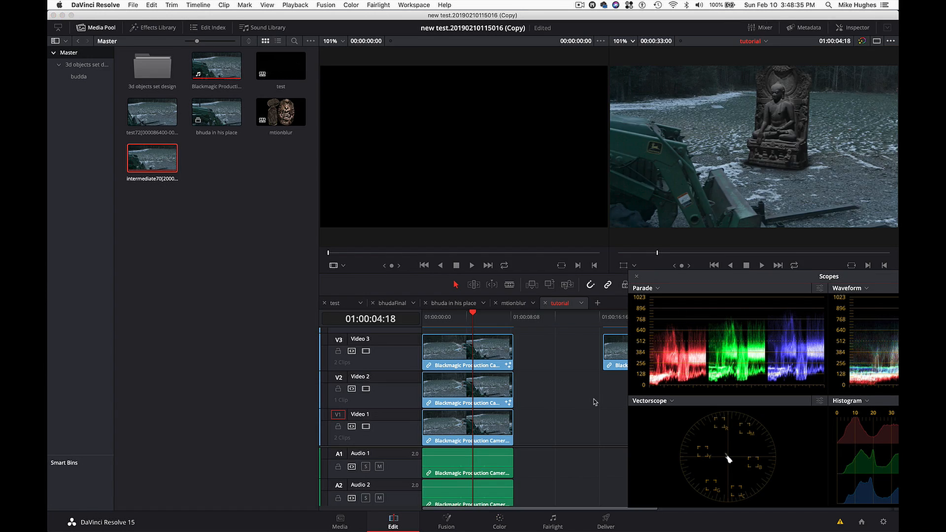
{"action": "left_click", "coordinate": [456, 395]}
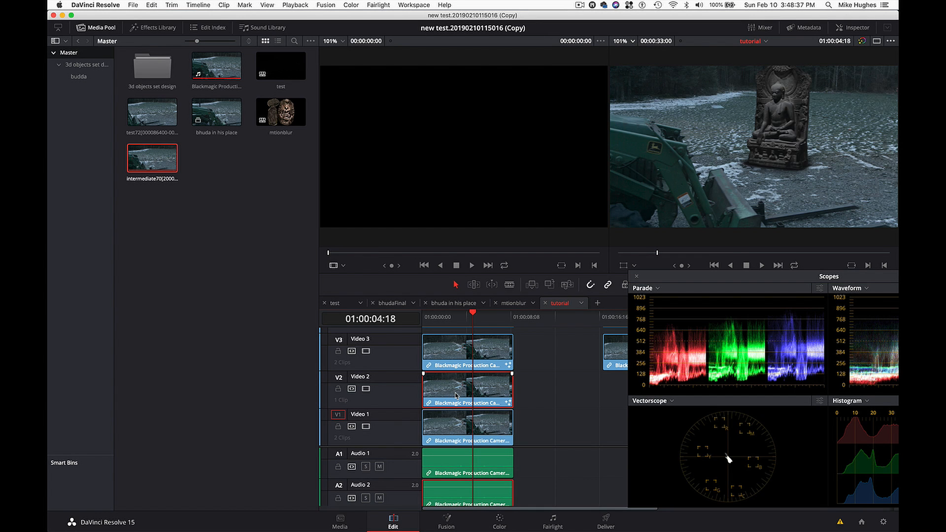
{"action": "left_click", "coordinate": [858, 28]}
{"action": "key", "text": "shift+super+w"}
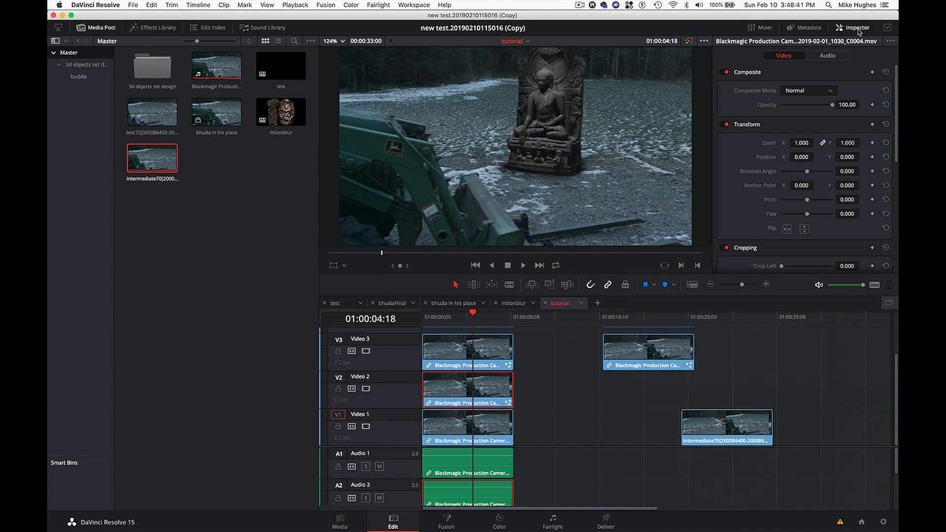
{"action": "left_click_drag", "start_coordinate": [833, 106], "coordinate": [828, 109]}
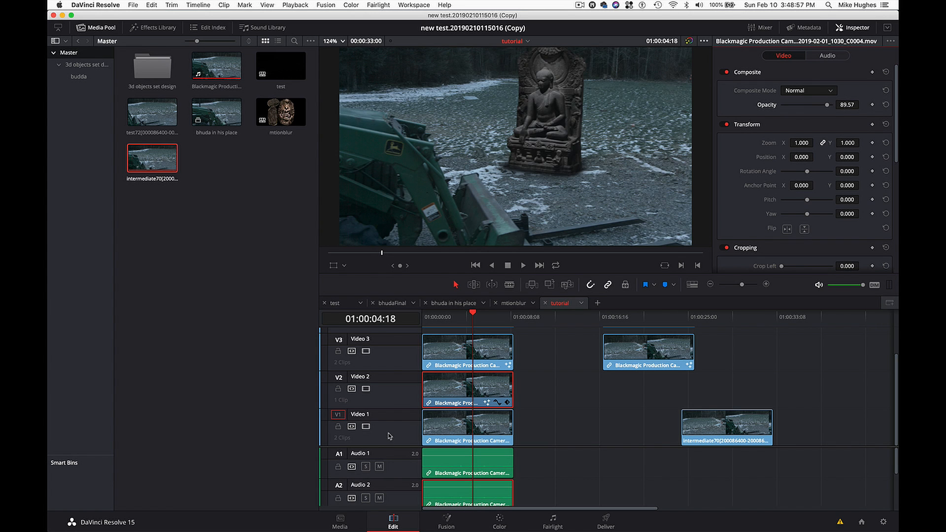
- Return to the Color page and review the composite in motion, stopping at 01:00:03:06
{"action": "left_click", "coordinate": [499, 520]}
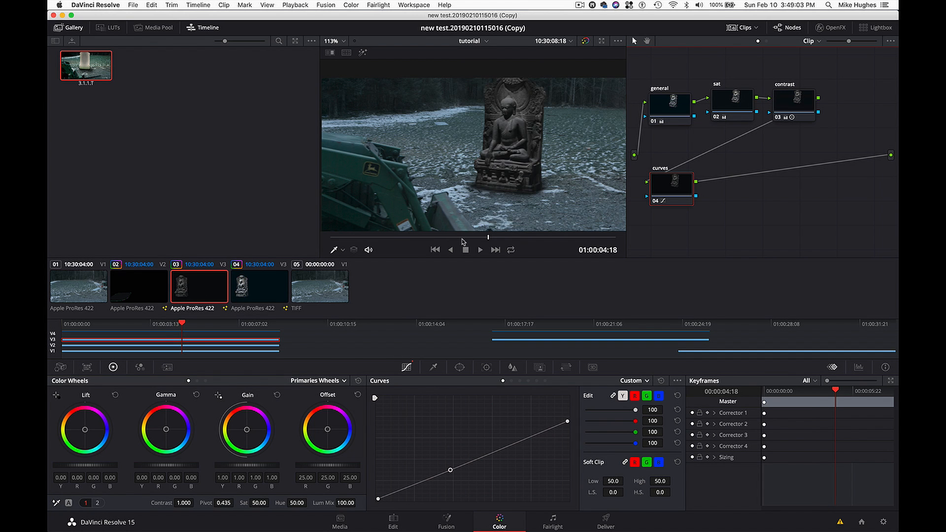
{"action": "left_click", "coordinate": [151, 325]}
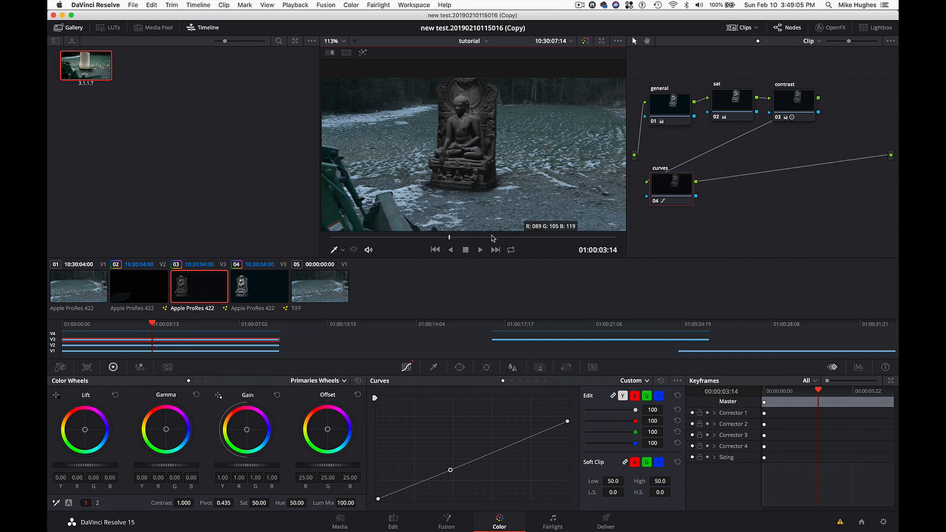
{"action": "key", "text": "space"}
{"action": "left_click_drag", "start_coordinate": [502, 238], "coordinate": [413, 236]}
{"action": "left_click_drag", "start_coordinate": [421, 237], "coordinate": [442, 238]}
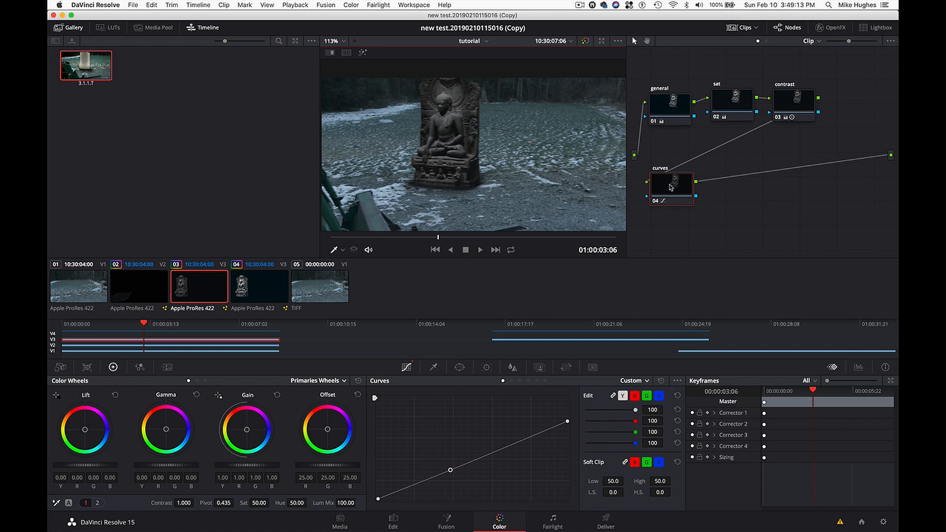
- Add a new serial node after the curves node in the statue clip's graph
{"action": "left_click", "coordinate": [659, 197]}
{"action": "key", "text": "alt+s"}
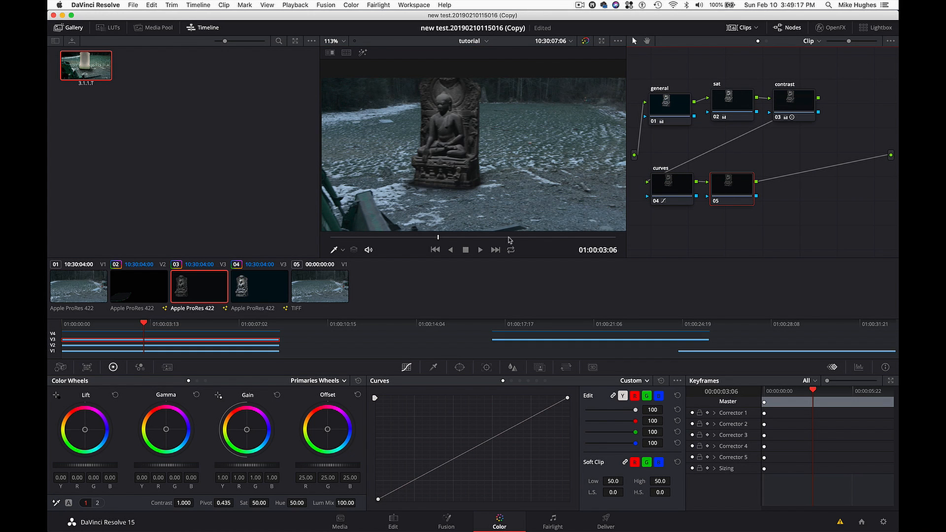
{"action": "scroll", "coordinate": [465, 169], "scroll_direction": "down", "scroll_amount": 2}
{"action": "scroll", "coordinate": [466, 169], "scroll_direction": "up", "scroll_amount": 3}
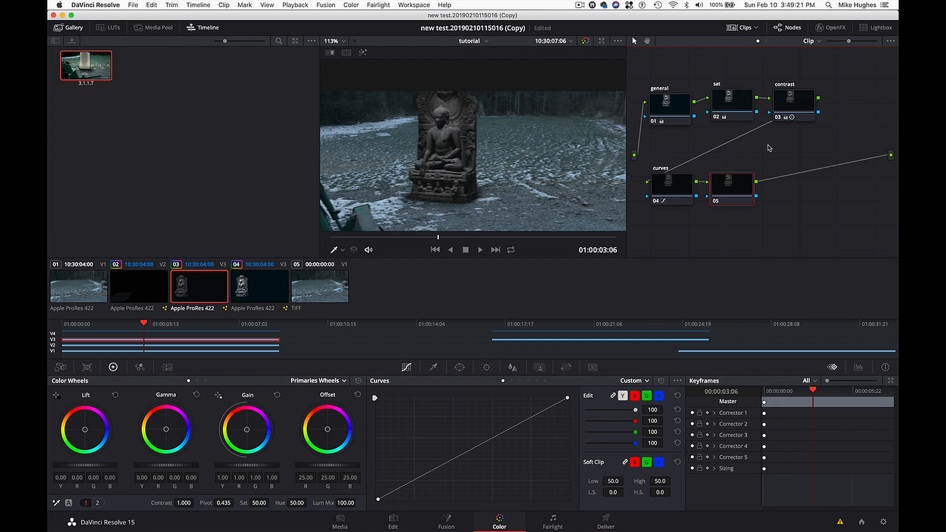
- Apply the Box Blur effect to node 05 with ganged horizontal and vertical strength of 0.082, and inspect the statue's edge up close
{"action": "left_click", "coordinate": [833, 28]}
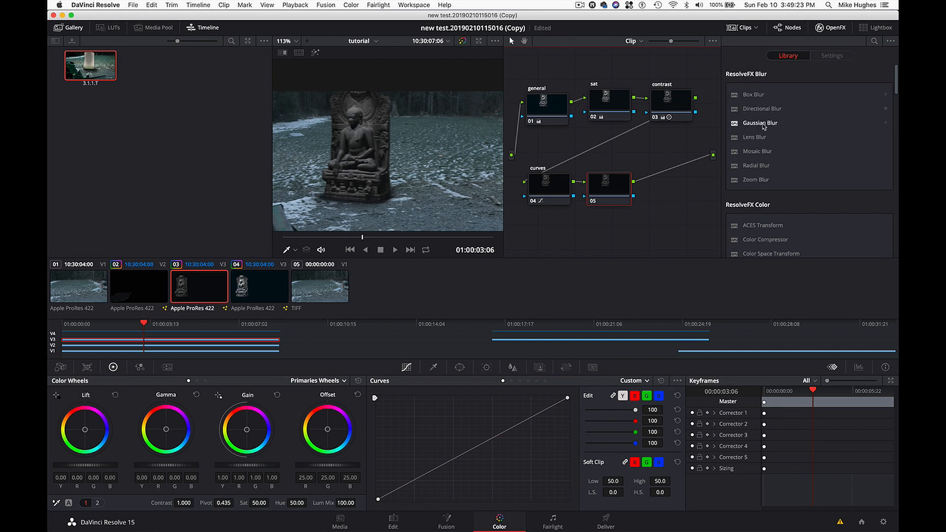
{"action": "left_click_drag", "start_coordinate": [750, 97], "coordinate": [614, 192]}
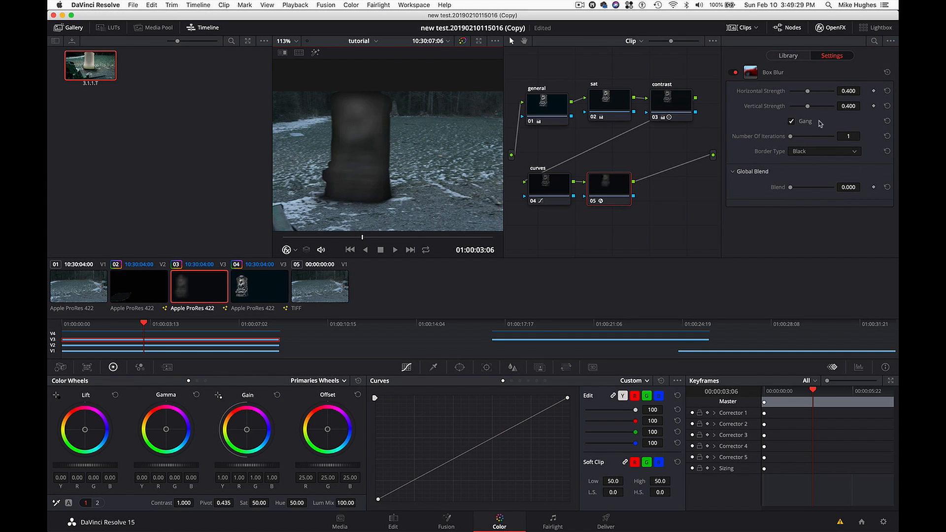
{"action": "left_click_drag", "start_coordinate": [807, 91], "coordinate": [795, 96]}
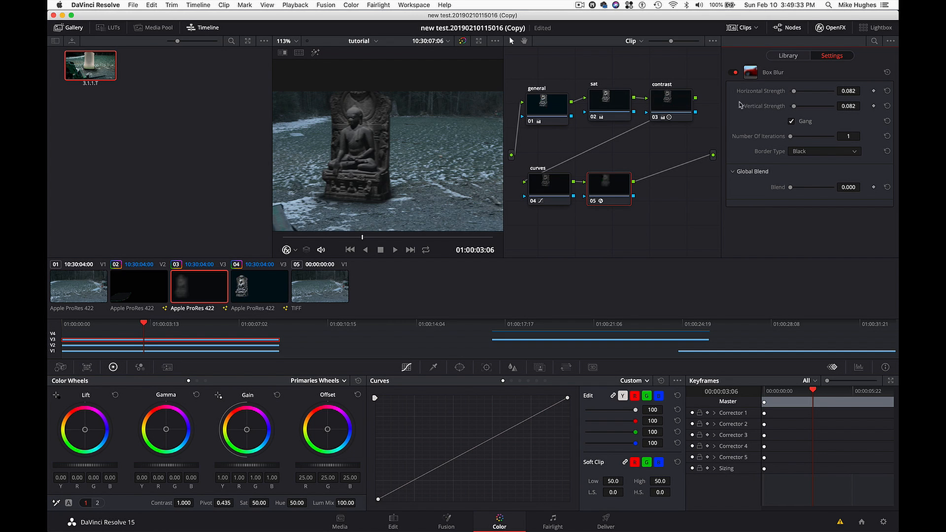
{"action": "scroll", "coordinate": [402, 180], "scroll_direction": "up", "scroll_amount": 5}
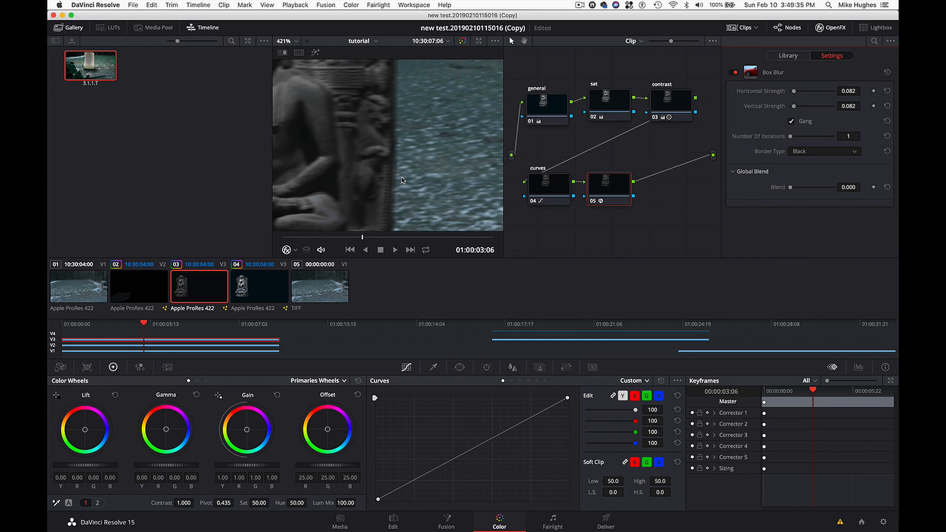
- Lower the ganged Box Blur strength on node 05 to 0.008 and compare the statue with the effect off and on
{"action": "scroll", "coordinate": [401, 181], "scroll_direction": "up", "scroll_amount": 2}
{"action": "scroll", "coordinate": [402, 180], "scroll_direction": "down", "scroll_amount": 5}
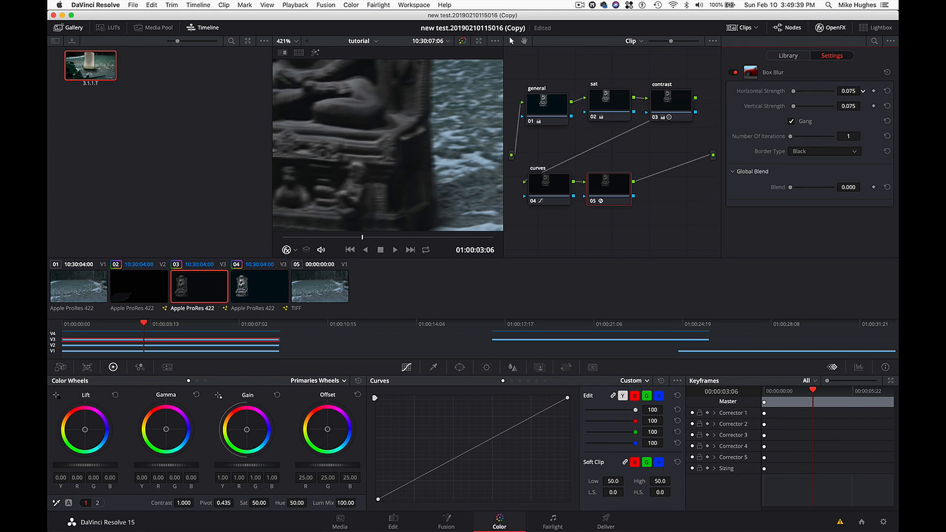
{"action": "left_click_drag", "start_coordinate": [848, 91], "coordinate": [846, 91]}
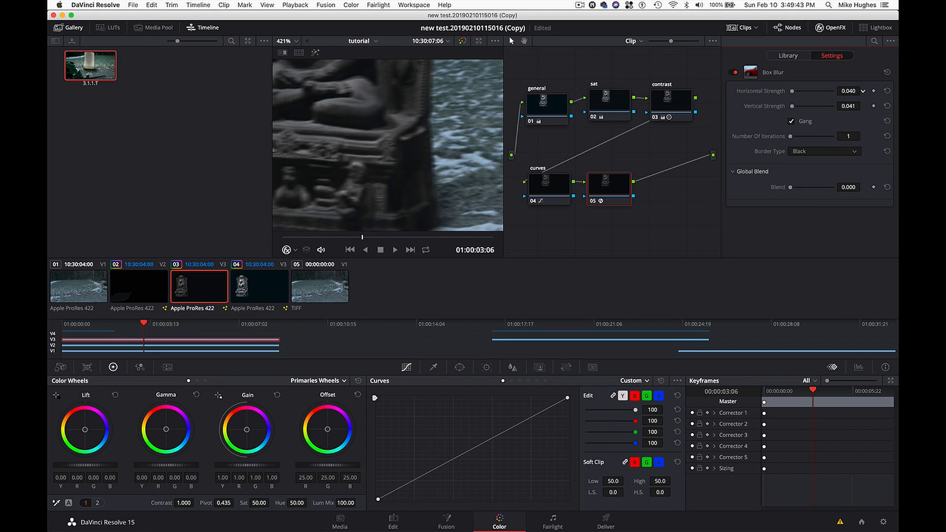
{"action": "left_click_drag", "start_coordinate": [849, 92], "coordinate": [846, 91]}
{"action": "left_click", "coordinate": [733, 72]}
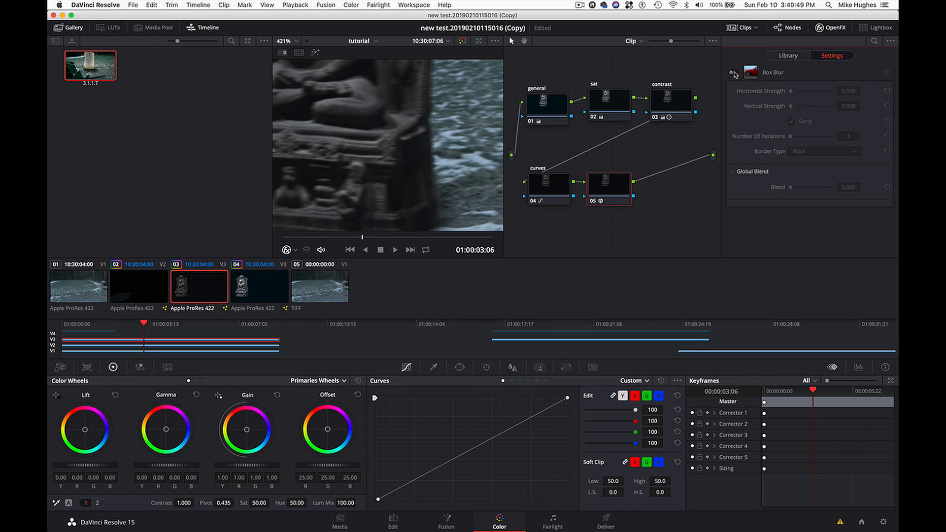
{"action": "left_click", "coordinate": [733, 72]}
- Delete the Box Blur node 05 from the statue clip's graph
{"action": "left_click", "coordinate": [612, 192]}
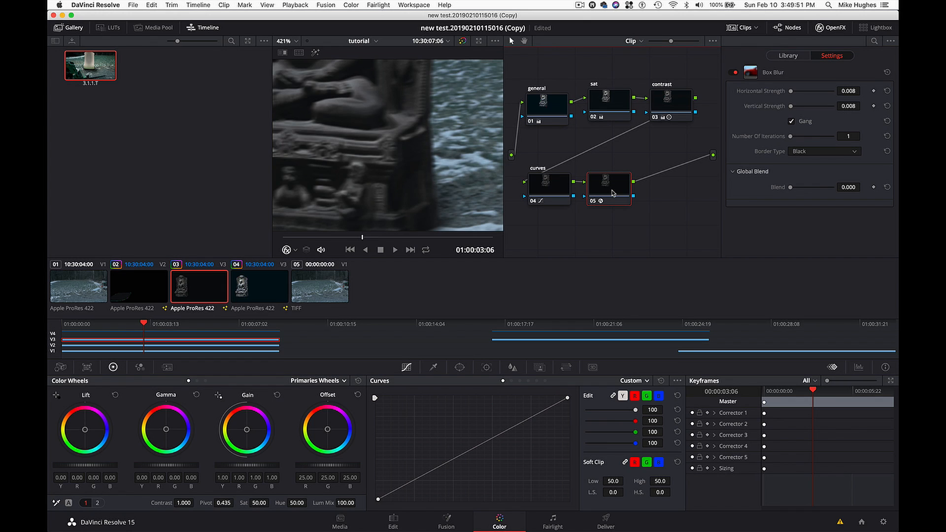
{"action": "key", "text": "Delete"}
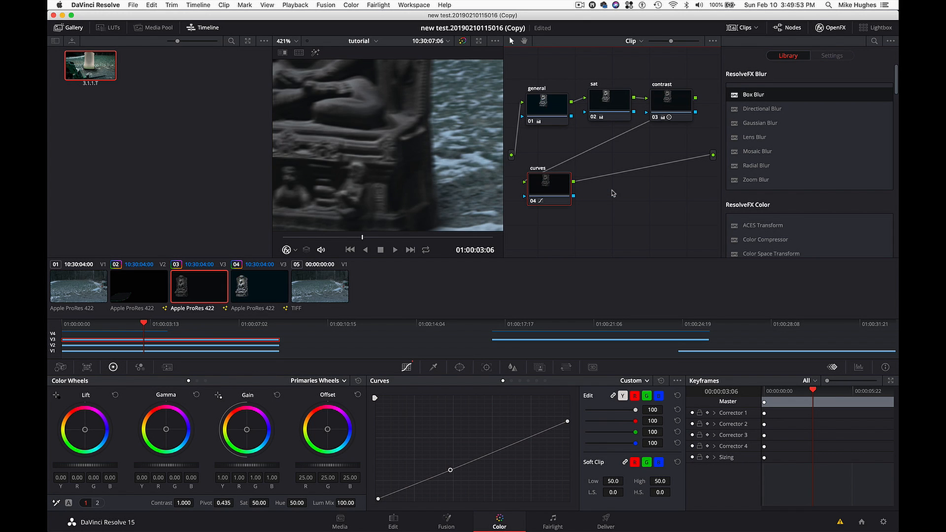
- Inspect the statue's base without the blur and review the full composite in motion, stopping at 01:00:04:09
{"action": "scroll", "coordinate": [440, 168], "scroll_direction": "left", "scroll_amount": 5}
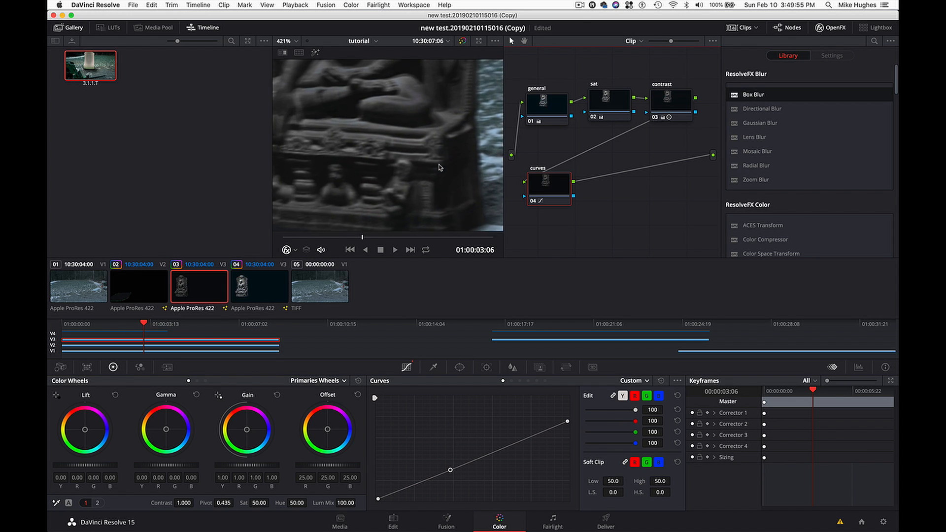
{"action": "scroll", "coordinate": [440, 168], "scroll_direction": "up", "scroll_amount": 2}
{"action": "scroll", "coordinate": [449, 155], "scroll_direction": "down", "scroll_amount": 10}
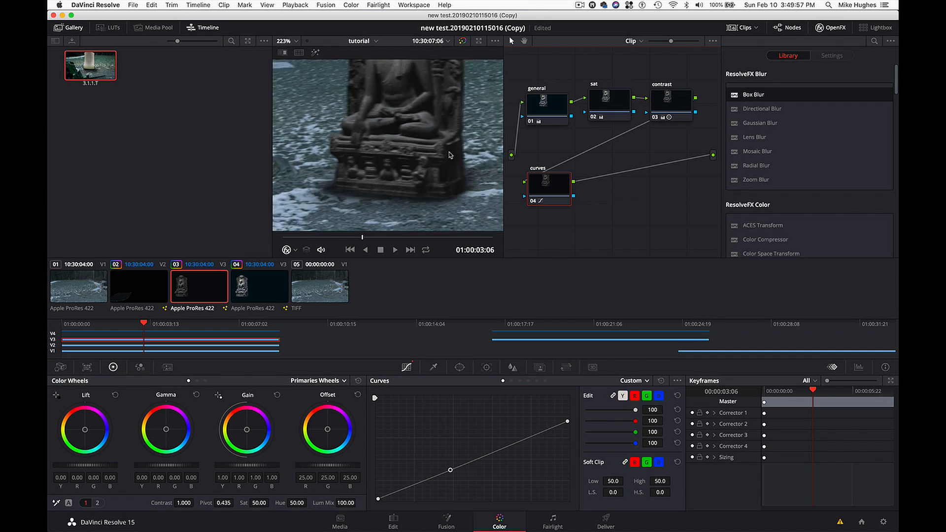
{"action": "scroll", "coordinate": [449, 138], "scroll_direction": "up", "scroll_amount": 1}
{"action": "scroll", "coordinate": [448, 134], "scroll_direction": "up", "scroll_amount": 1}
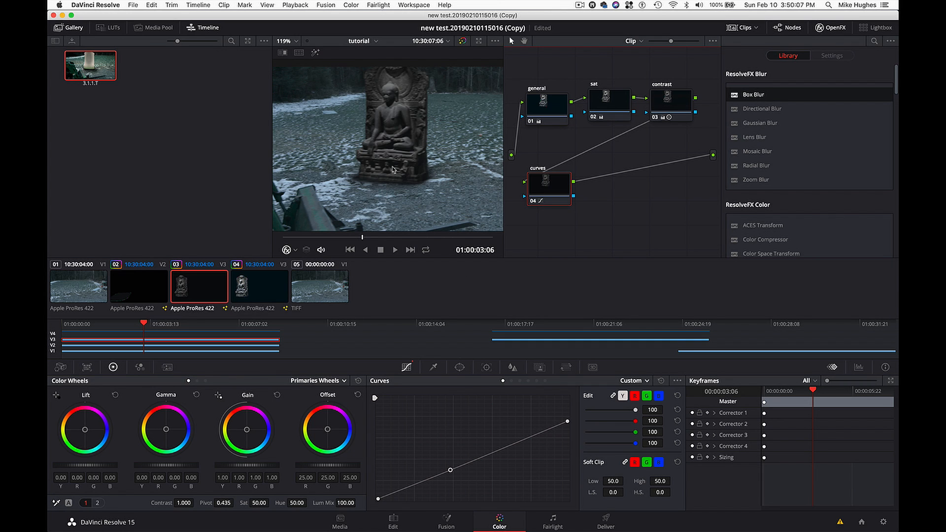
{"action": "scroll", "coordinate": [393, 170], "scroll_direction": "down", "scroll_amount": 3}
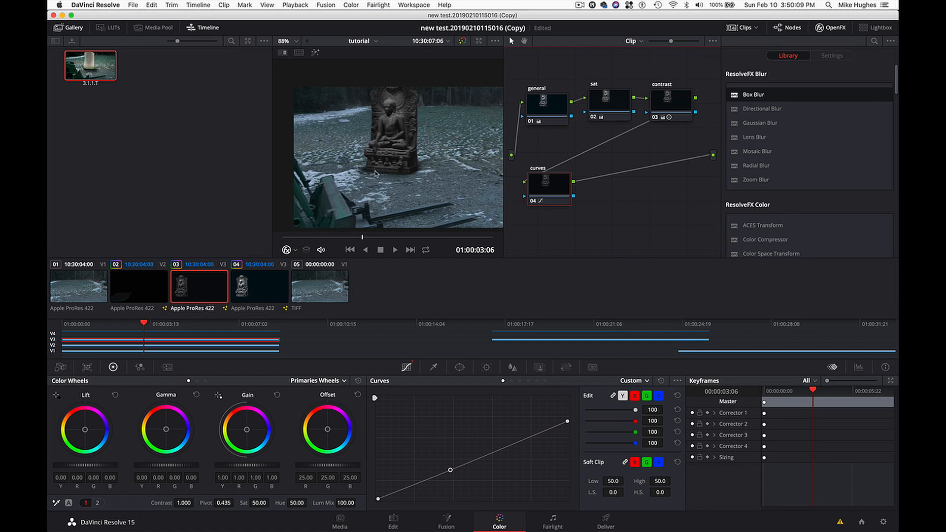
{"action": "left_click", "coordinate": [354, 237]}
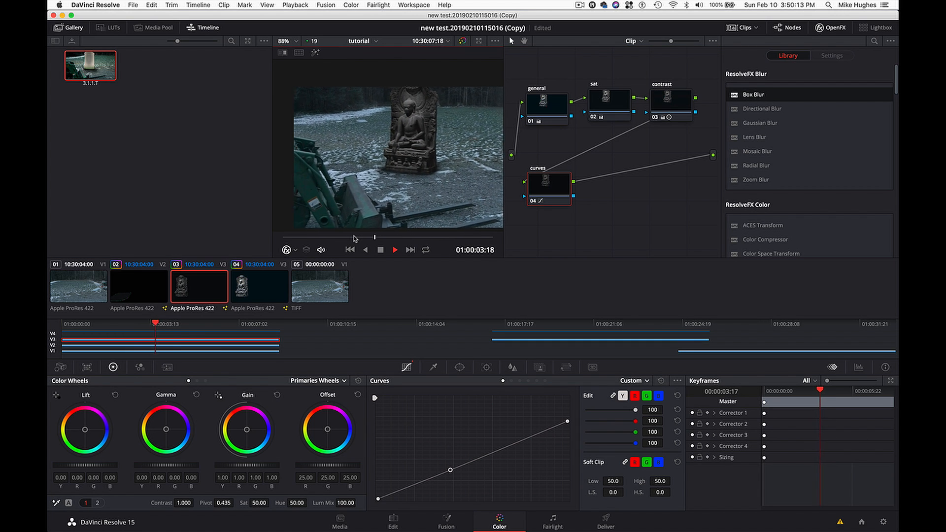
{"action": "key", "text": "space"}
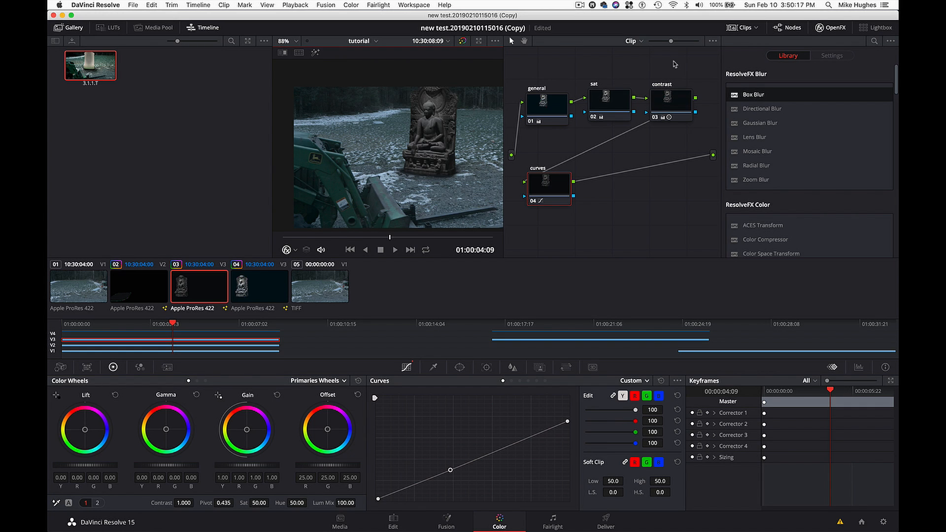
- View the timeline-level node graph and return to the clip-level graph
{"action": "left_click", "coordinate": [641, 42]}
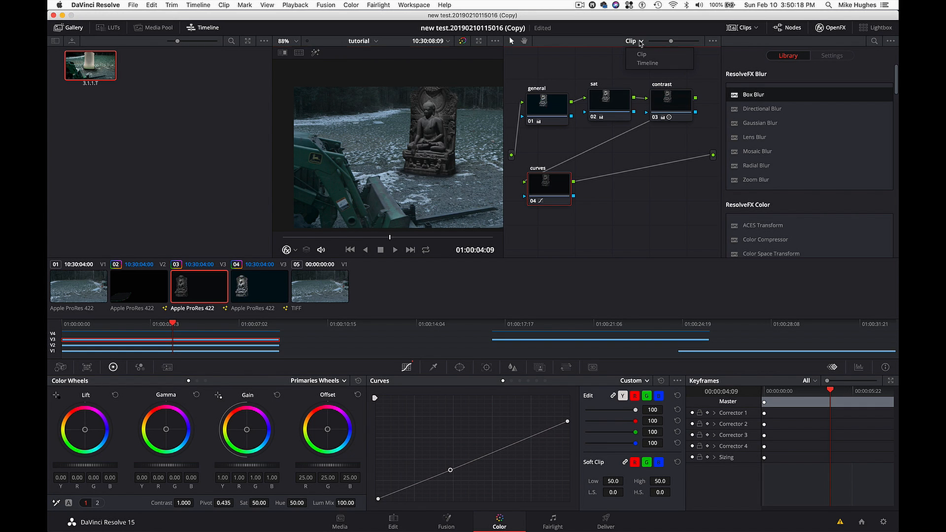
{"action": "left_click", "coordinate": [644, 64]}
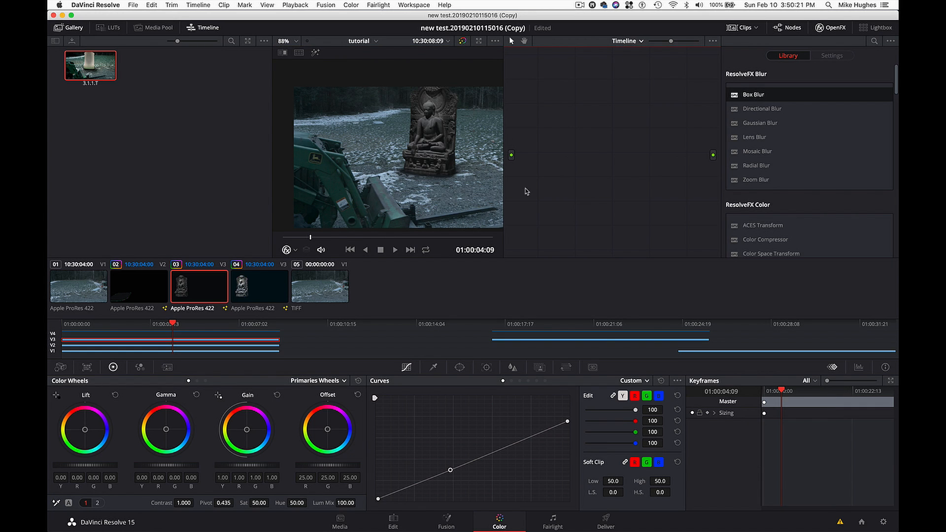
{"action": "left_click", "coordinate": [642, 43]}
{"action": "left_click", "coordinate": [635, 57]}
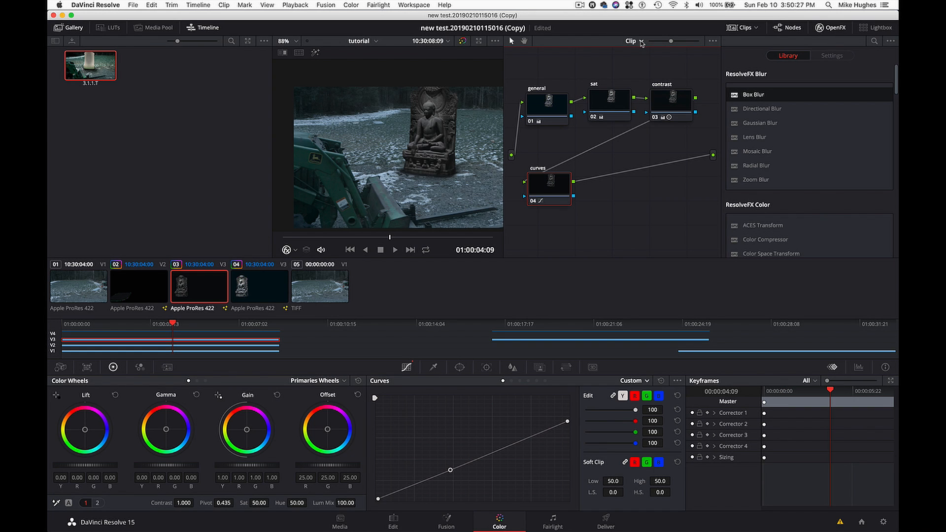
- On the Edit page, toggle linked selection and delete the audio clips belonging to the three stacked clips at the timeline's start
{"action": "left_click", "coordinate": [393, 520]}
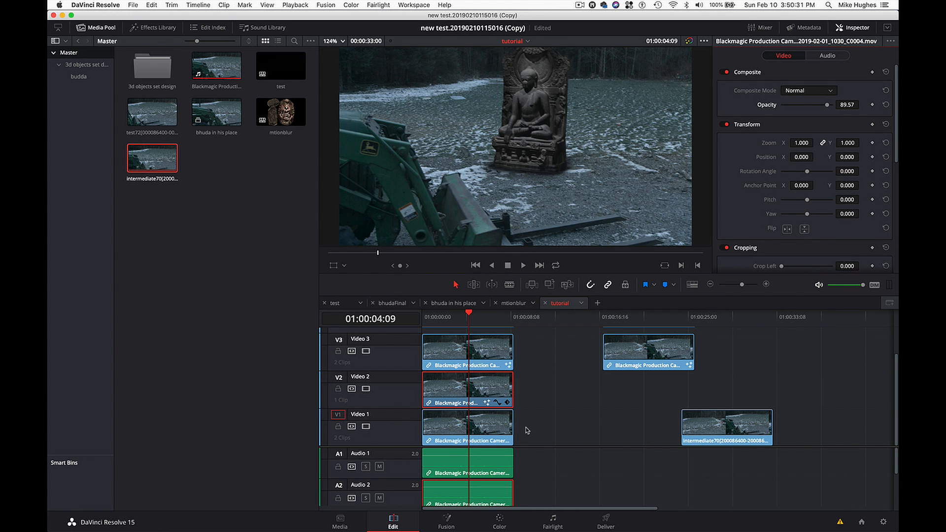
{"action": "left_click_drag", "start_coordinate": [530, 428], "coordinate": [496, 356]}
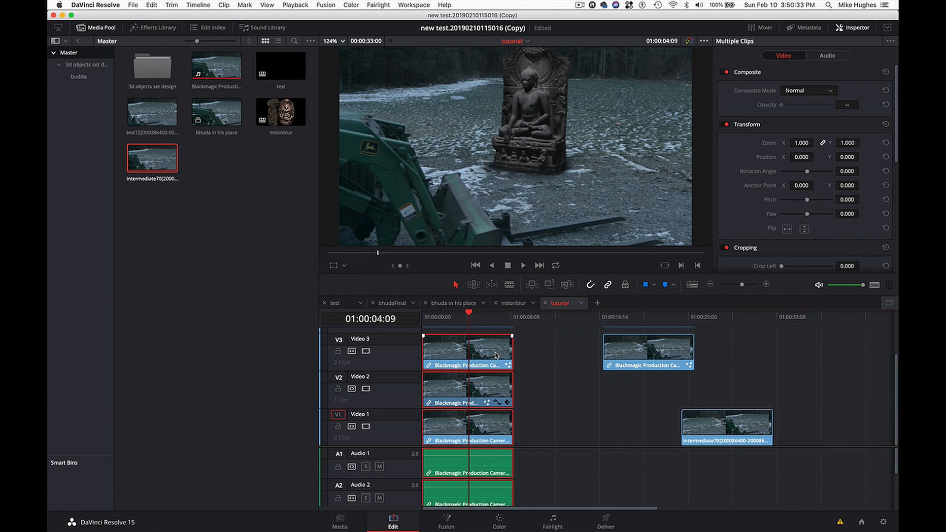
{"action": "left_click", "coordinate": [530, 396]}
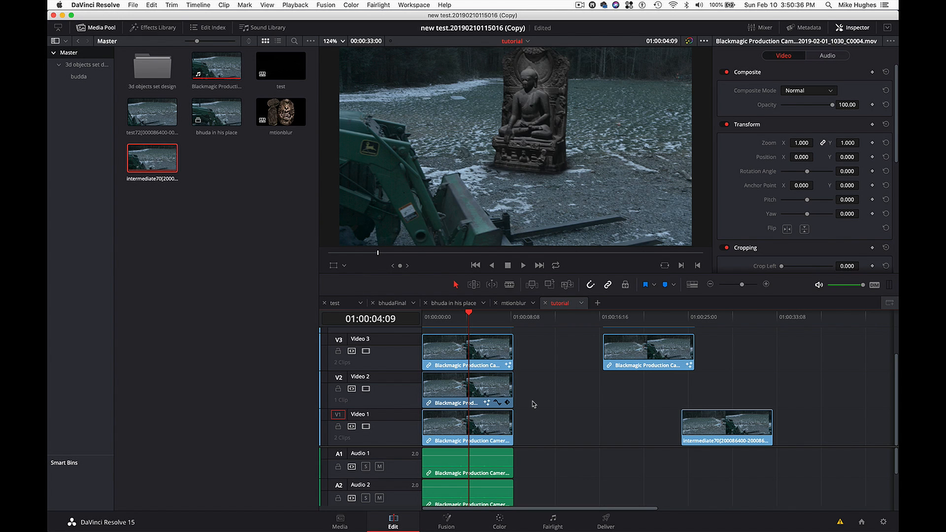
{"action": "left_click", "coordinate": [608, 285]}
{"action": "left_click_drag", "start_coordinate": [532, 459], "coordinate": [448, 522]}
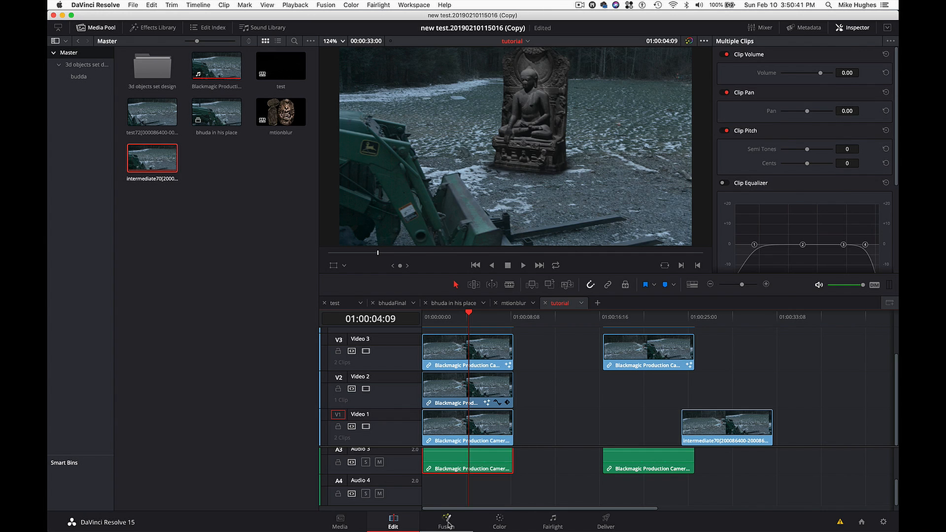
{"action": "key", "text": "Delete"}
{"action": "scroll", "coordinate": [537, 407], "scroll_direction": "up", "scroll_amount": 2}
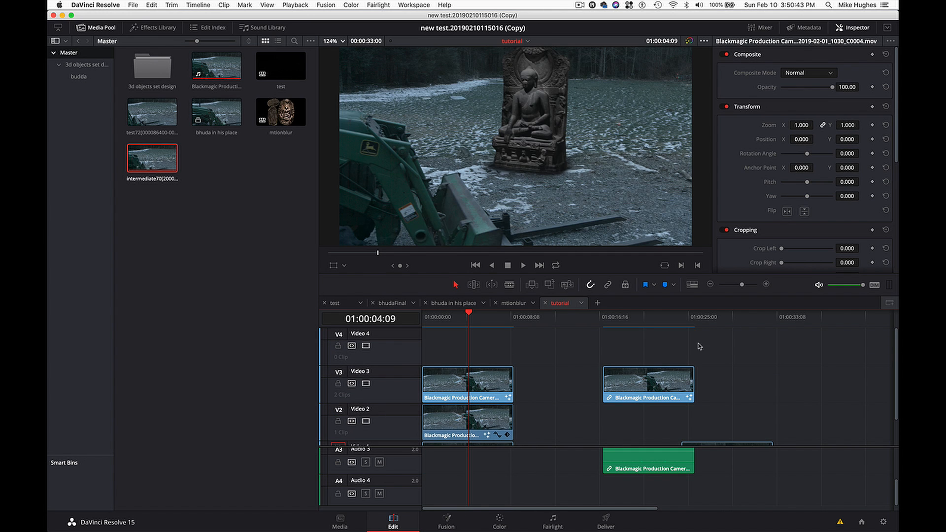
{"action": "scroll", "coordinate": [537, 383], "scroll_direction": "down", "scroll_amount": 2}
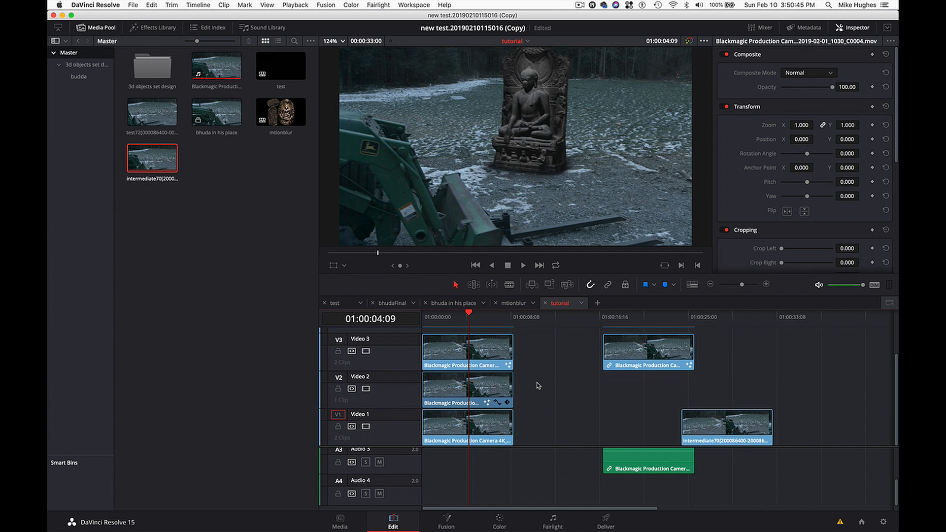
- Combine the three stacked video clips into a compound clip named tutBhuda, stored in the budda bin
{"action": "left_click_drag", "start_coordinate": [544, 351], "coordinate": [462, 440]}
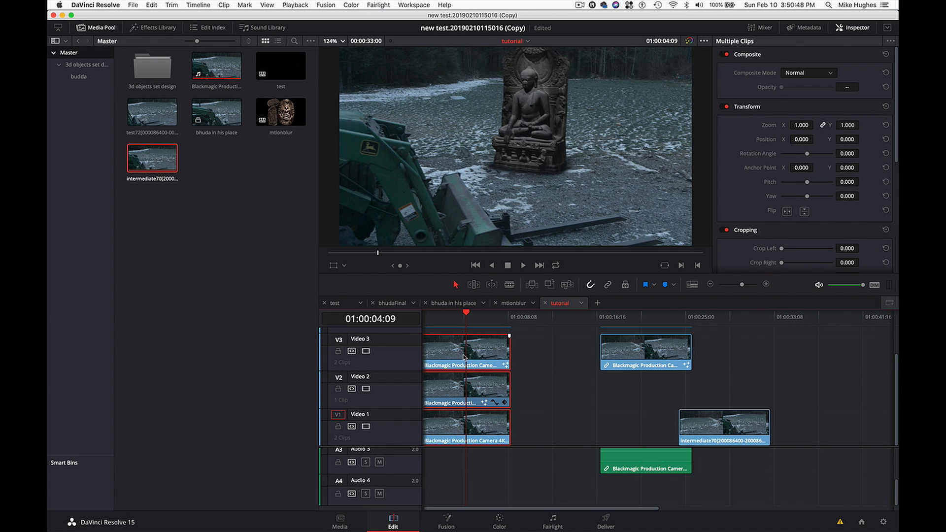
{"action": "left_click", "coordinate": [74, 78]}
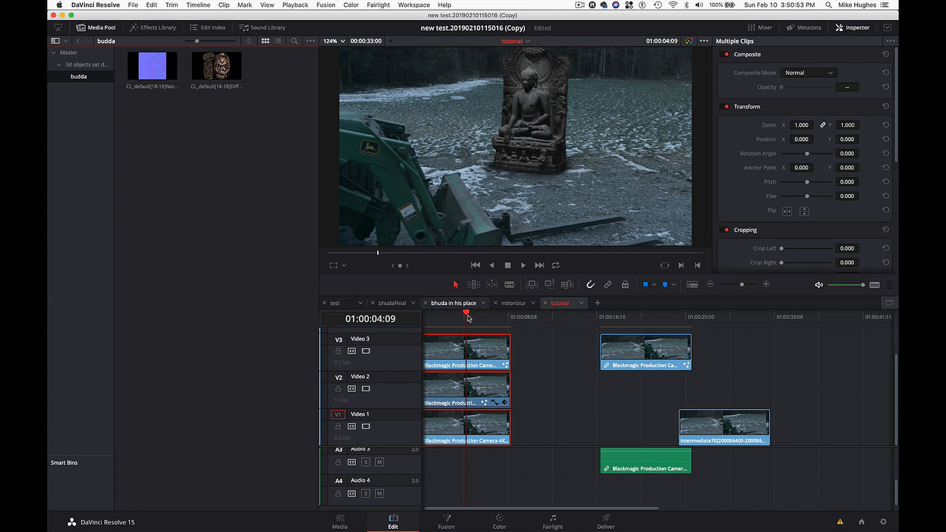
{"action": "right_click", "coordinate": [476, 355]}
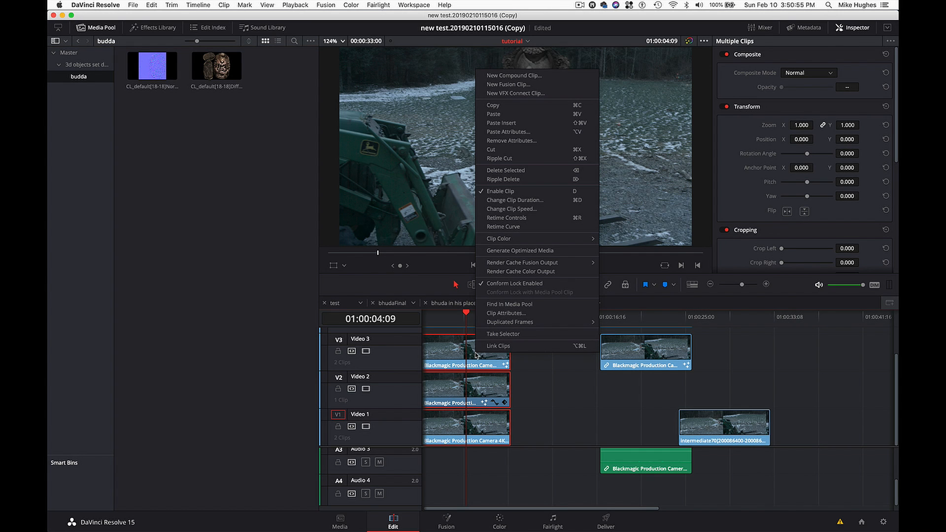
{"action": "left_click", "coordinate": [545, 77]}
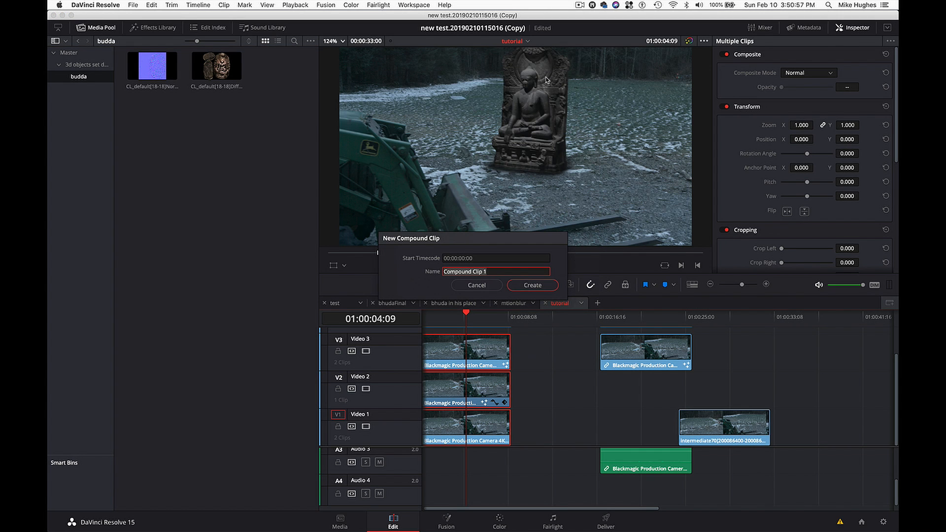
{"action": "type", "text": "tutBhuda"}
{"action": "key", "text": "Return"}
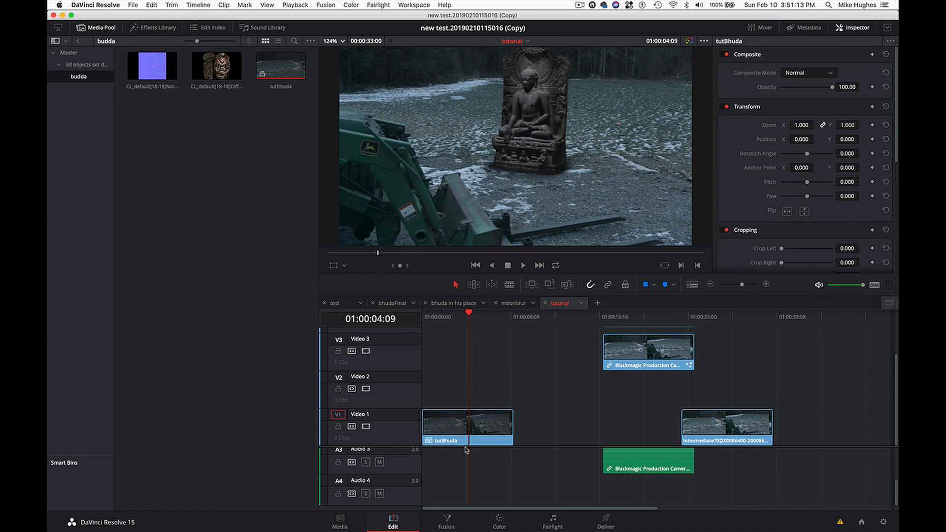
- Scrub the tutBhuda compound clip, open its contents in a separate timeline and return to the tutorial timeline
{"action": "left_click", "coordinate": [478, 430]}
{"action": "key", "text": "Home"}
{"action": "left_click_drag", "start_coordinate": [491, 321], "coordinate": [462, 324]}
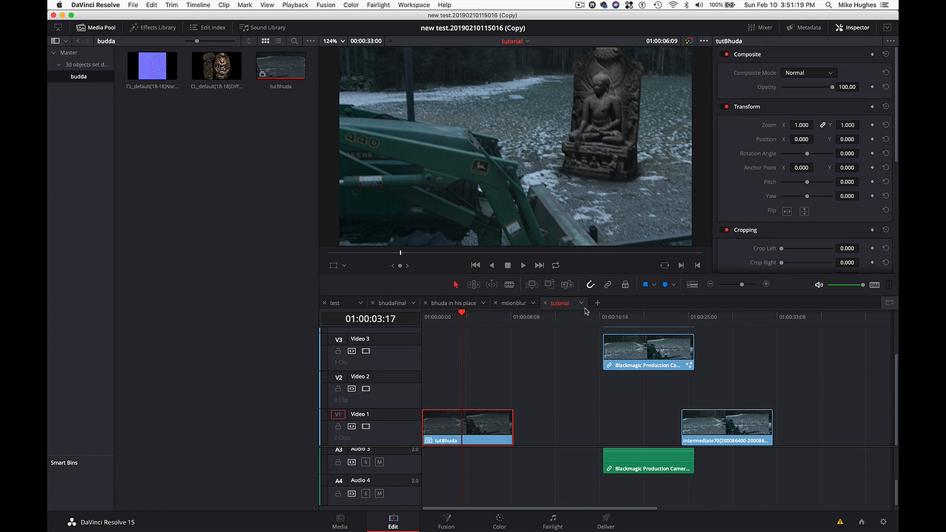
{"action": "right_click", "coordinate": [476, 422]}
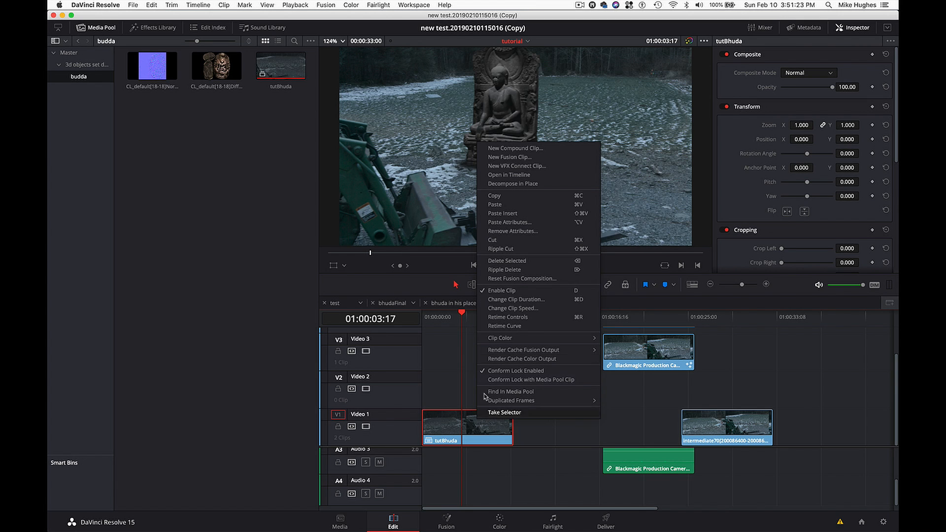
{"action": "left_click", "coordinate": [529, 177]}
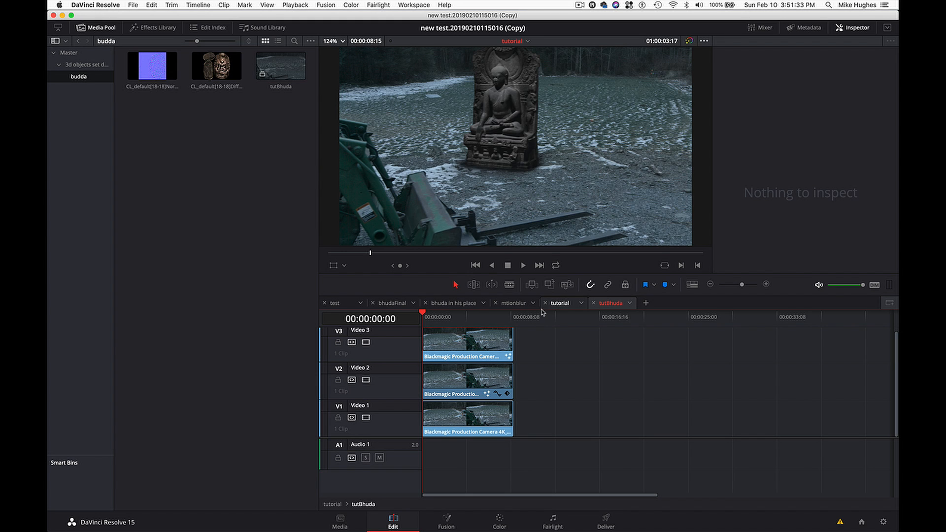
{"action": "left_click", "coordinate": [561, 306]}
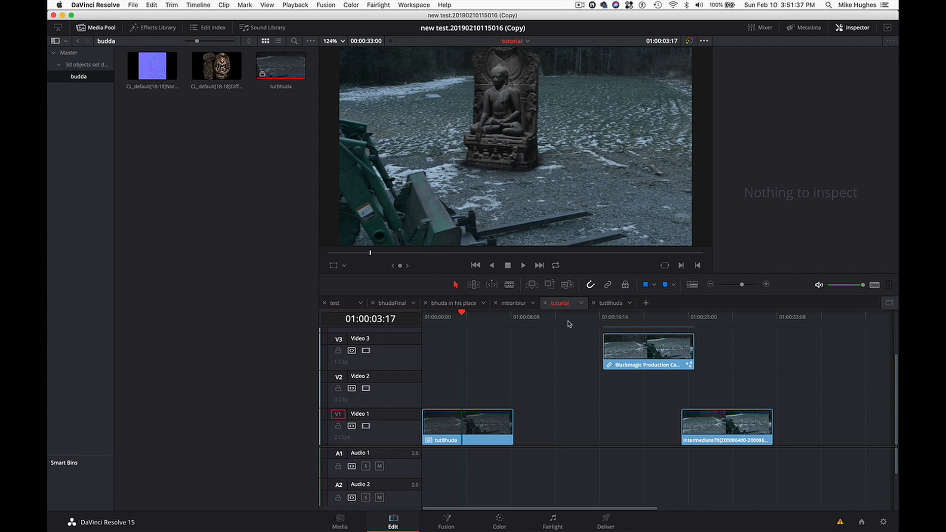
- Try another clip view style in the timeline view options and switch the timeline tabs off and back on
{"action": "left_click", "coordinate": [692, 285]}
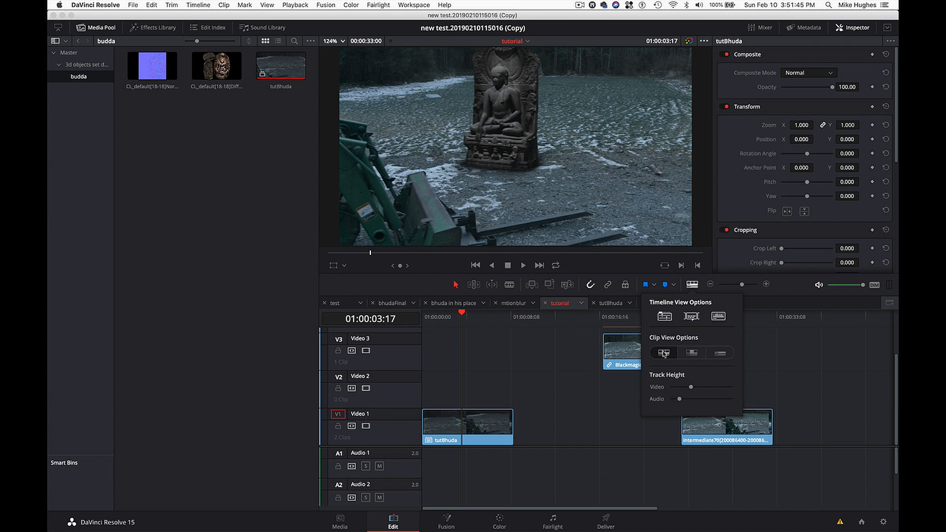
{"action": "left_click", "coordinate": [682, 354]}
{"action": "left_click", "coordinate": [664, 353]}
{"action": "left_click", "coordinate": [670, 318]}
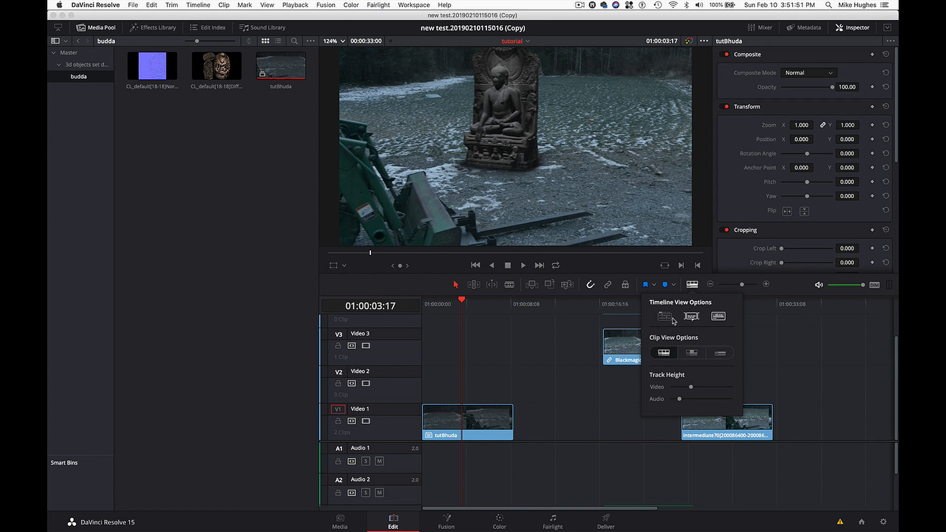
{"action": "left_click", "coordinate": [665, 316]}
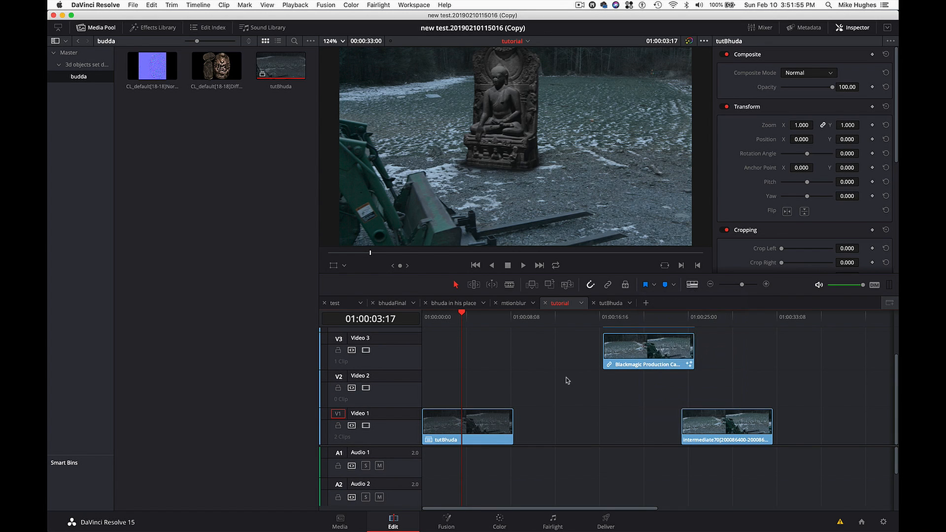
- Bring the tutBhuda compound clip up on the Color page and show the video scopes for grading its node 01
{"action": "left_click_drag", "start_coordinate": [498, 321], "coordinate": [460, 324]}
{"action": "left_click_drag", "start_coordinate": [437, 199], "coordinate": [479, 324]}
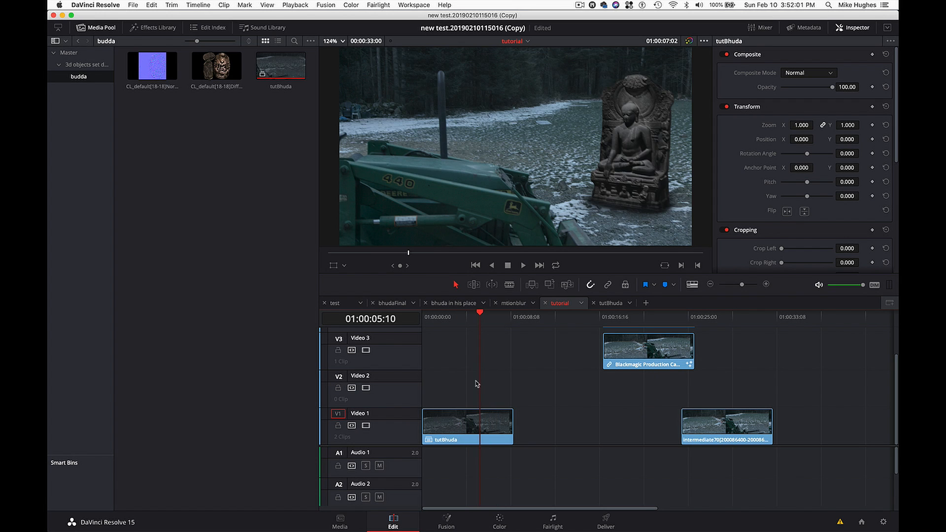
{"action": "left_click", "coordinate": [506, 528]}
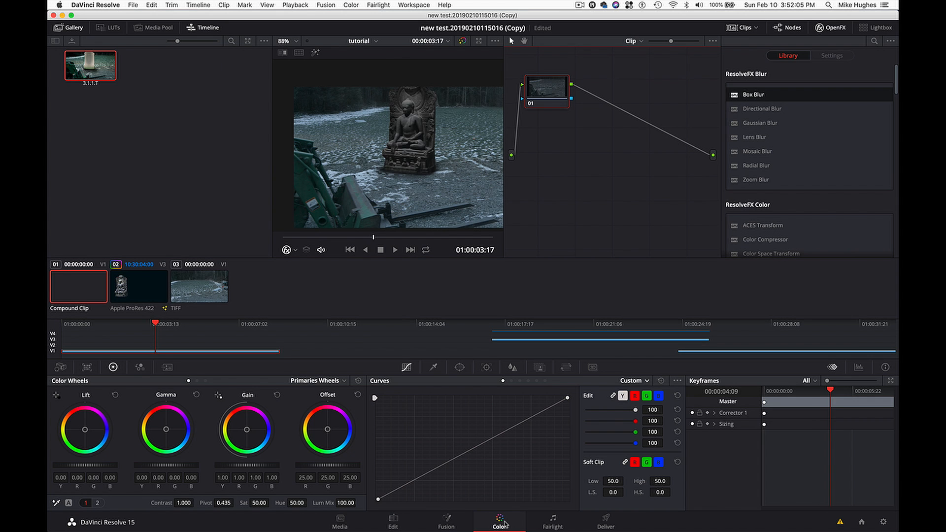
{"action": "left_click_drag", "start_coordinate": [564, 98], "coordinate": [566, 100]}
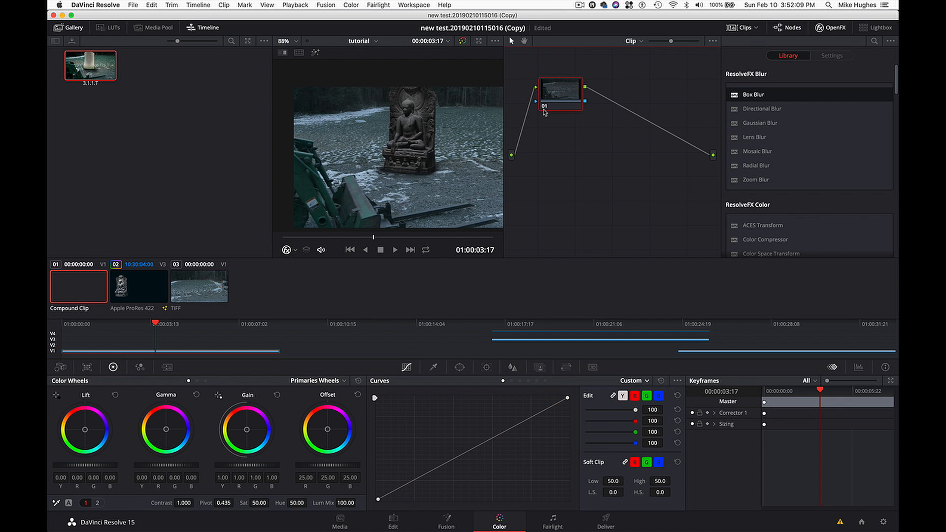
{"action": "key", "text": "super+shift+w"}
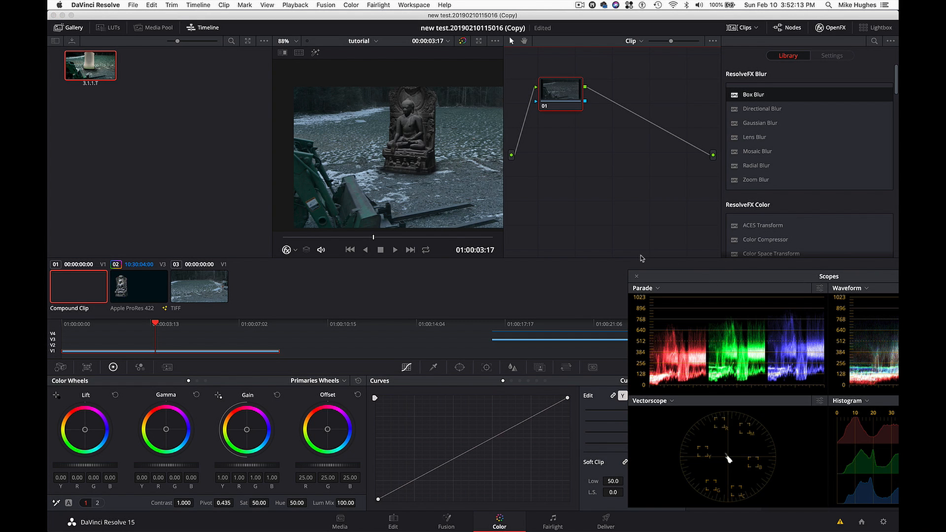
- Reposition the video scopes so all four graphs are fully visible and lower the compound clip's master lift to -0.02
{"action": "left_click_drag", "start_coordinate": [642, 259], "coordinate": [619, 259]}
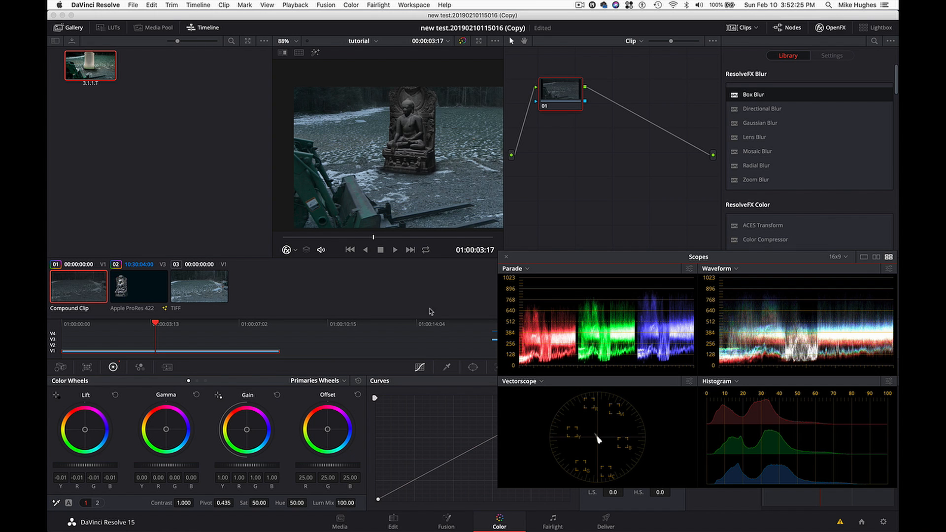
{"action": "left_click_drag", "start_coordinate": [547, 257], "coordinate": [532, 258]}
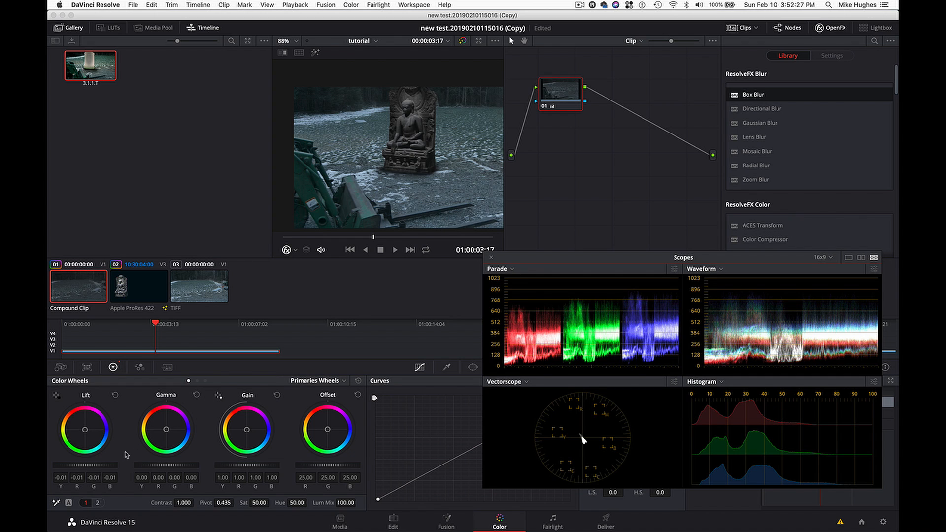
{"action": "left_click_drag", "start_coordinate": [98, 465], "coordinate": [96, 464]}
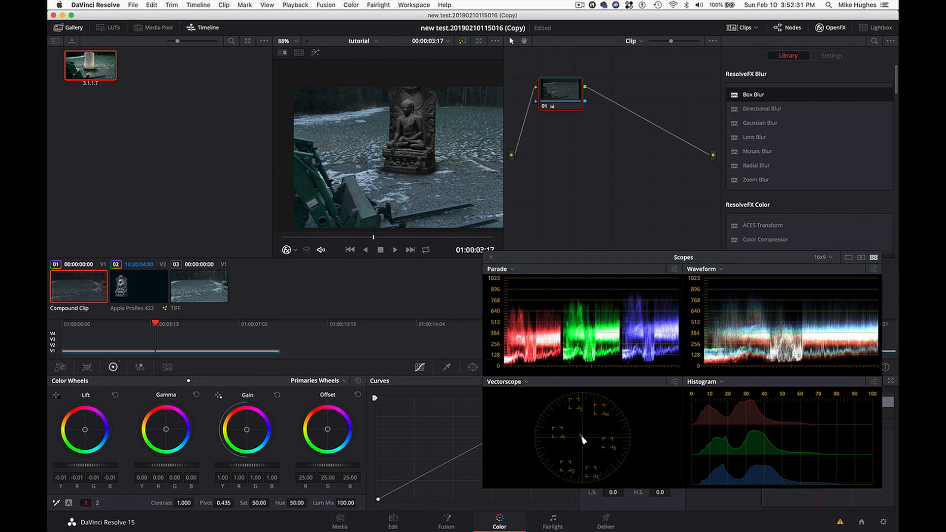
{"action": "left_click_drag", "start_coordinate": [51, 466], "coordinate": [55, 466]}
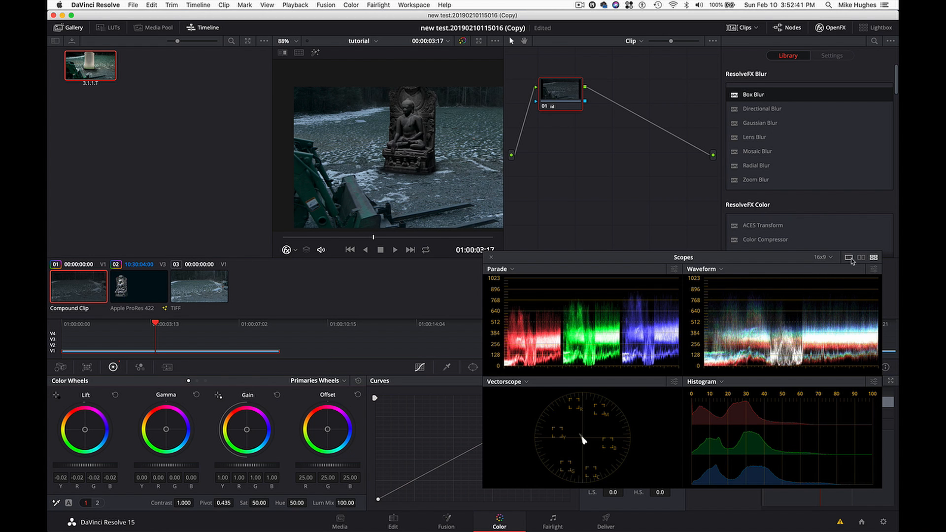
- Switch the waveform scope to luma only and adjust the compound clip's master gain to around 1.03
{"action": "left_click", "coordinate": [874, 270]}
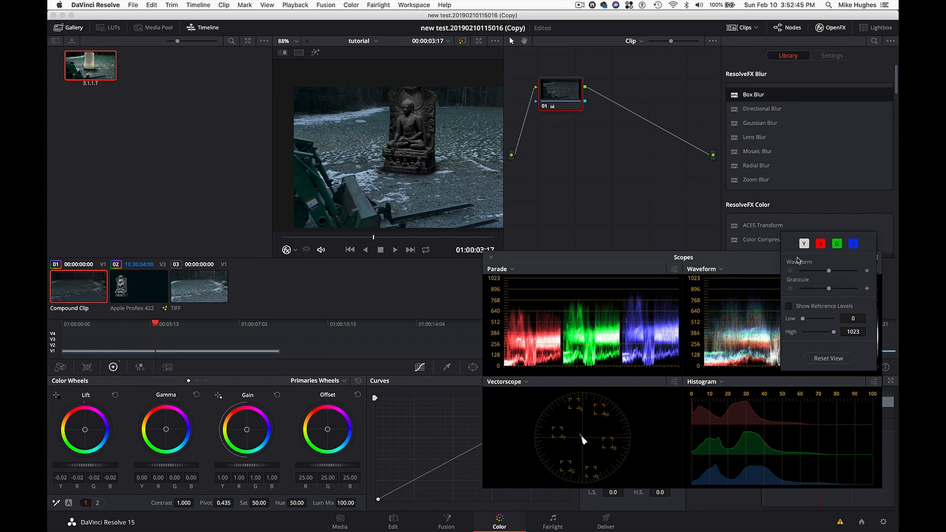
{"action": "left_click", "coordinate": [804, 243]}
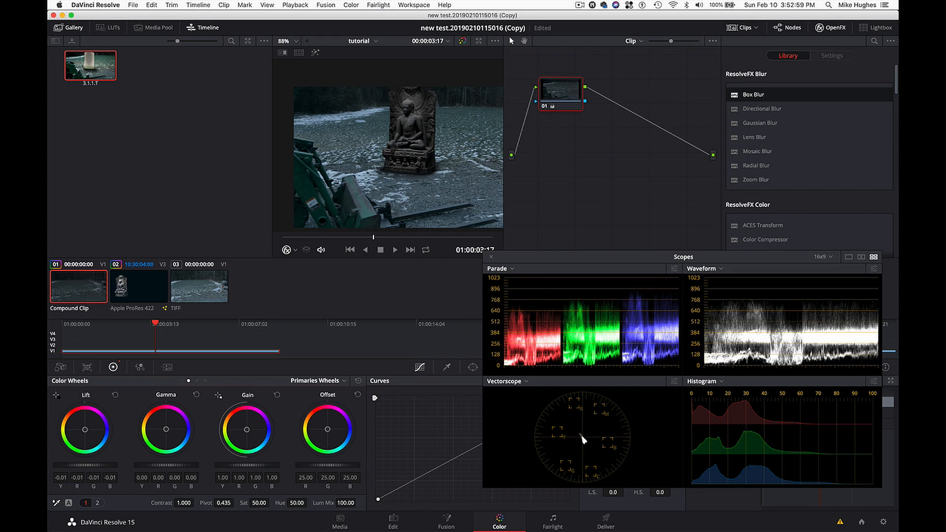
{"action": "left_click_drag", "start_coordinate": [246, 465], "coordinate": [252, 465]}
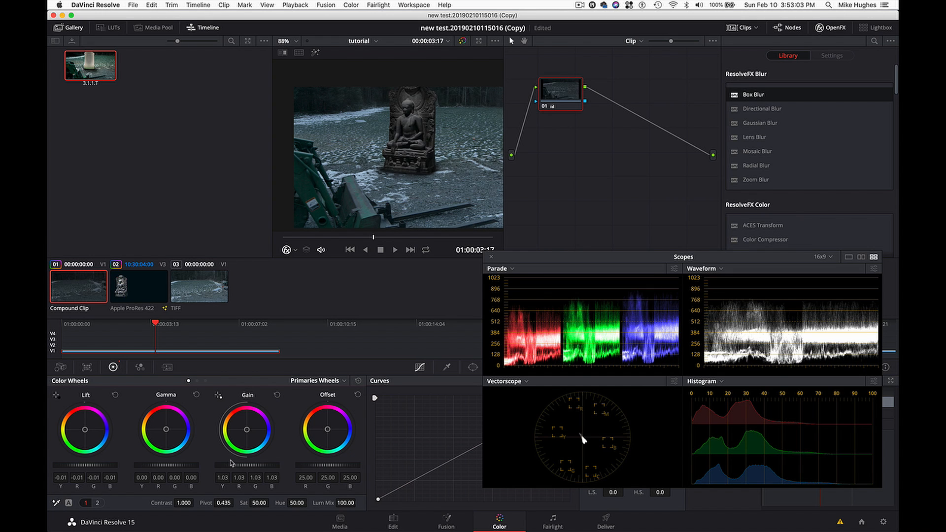
{"action": "left_click_drag", "start_coordinate": [232, 469], "coordinate": [226, 469]}
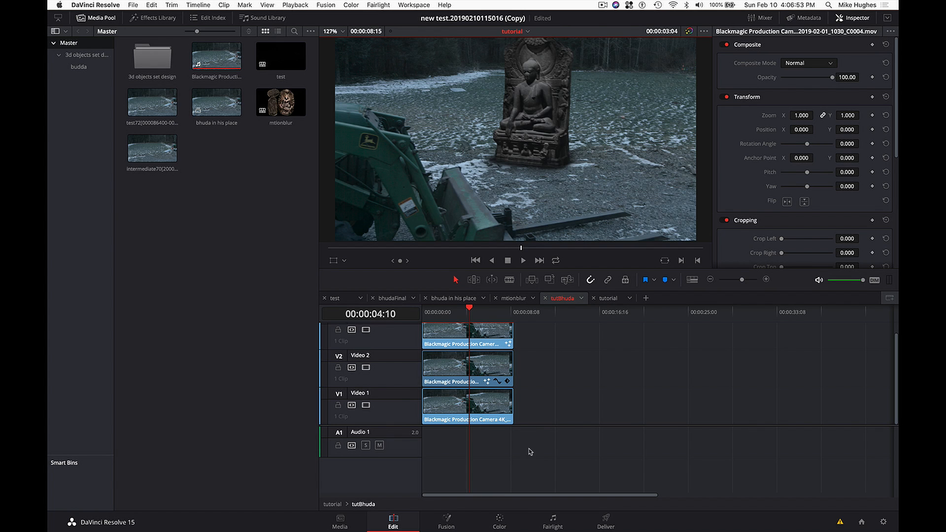
- Bring the tutBhuda layers up on the Color page and add a serial node after the curves node of the statue clip on V3
{"action": "left_click", "coordinate": [500, 521]}
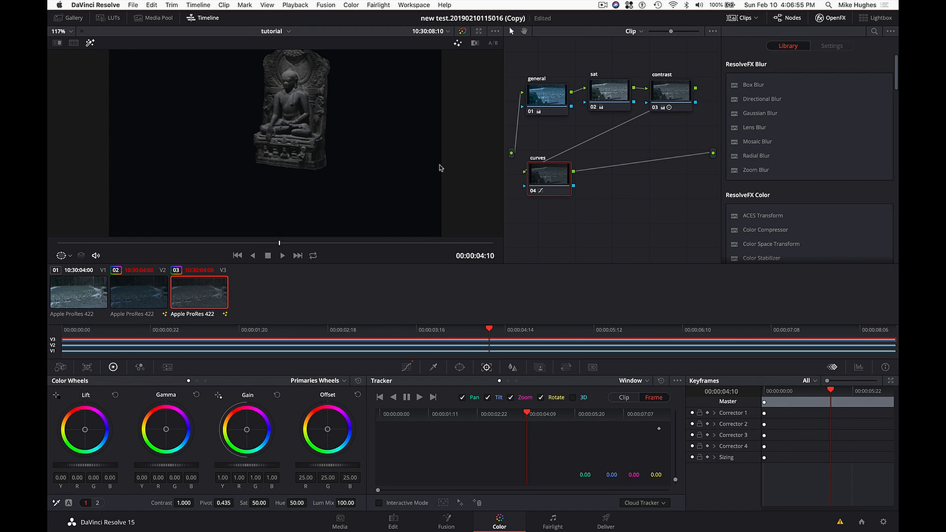
{"action": "left_click", "coordinate": [560, 180]}
{"action": "key", "text": "alt+s"}
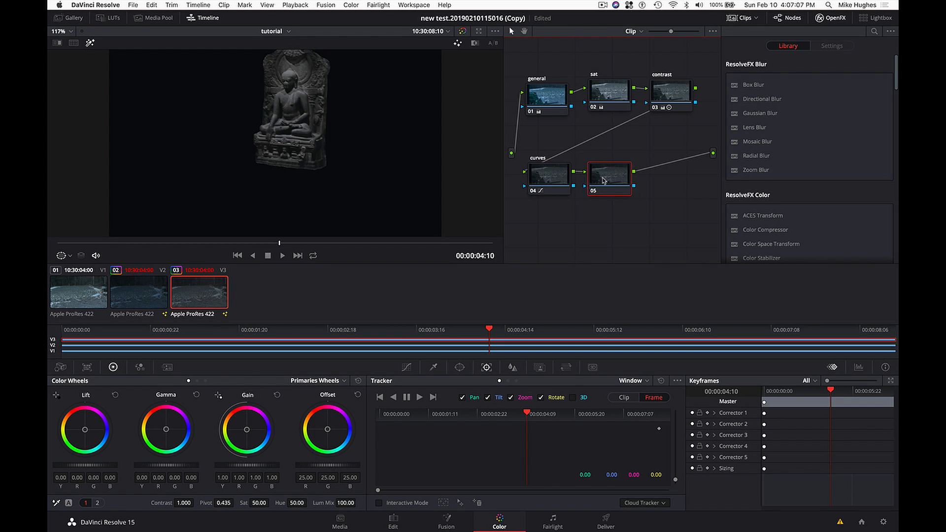
{"action": "left_click_drag", "start_coordinate": [603, 180], "coordinate": [607, 181]}
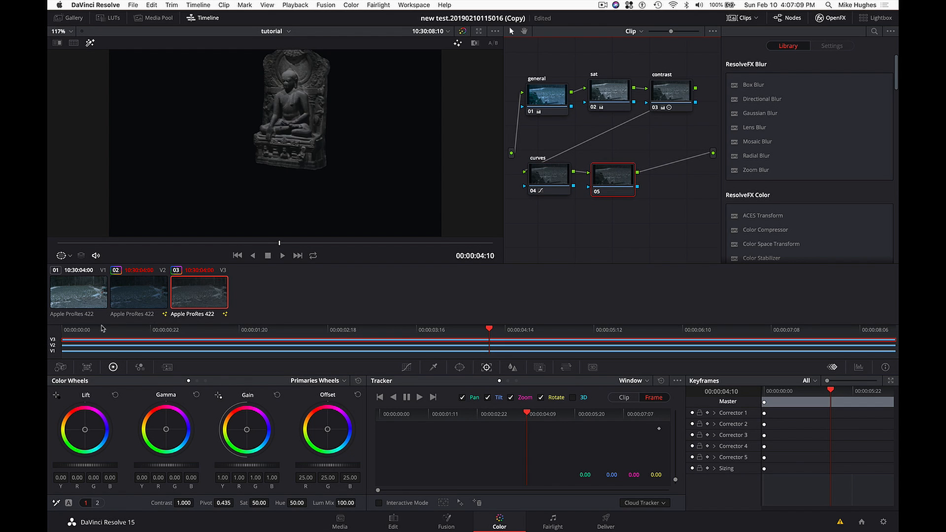
- Add a rectangular power window to node 05 around the statue's lower half, skewed slightly, with its upper edge softened to 10.30
{"action": "left_click", "coordinate": [460, 368]}
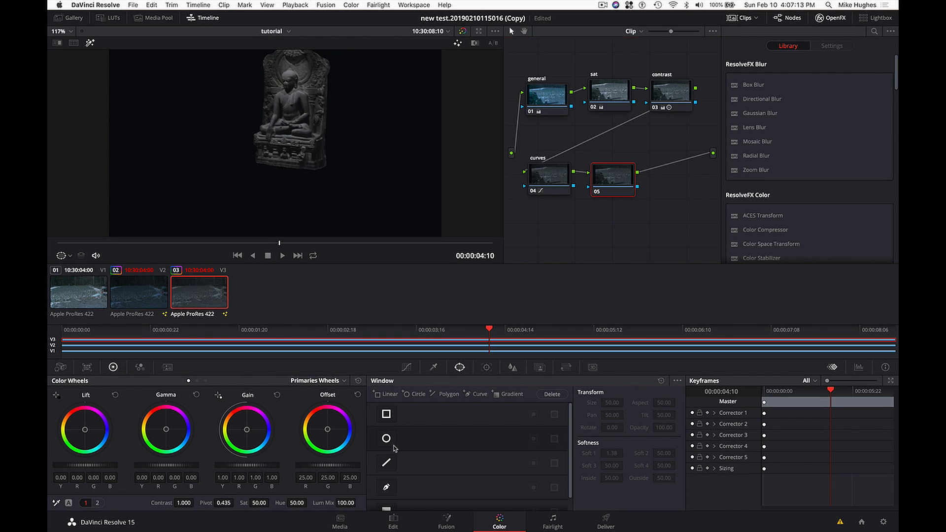
{"action": "left_click", "coordinate": [386, 414]}
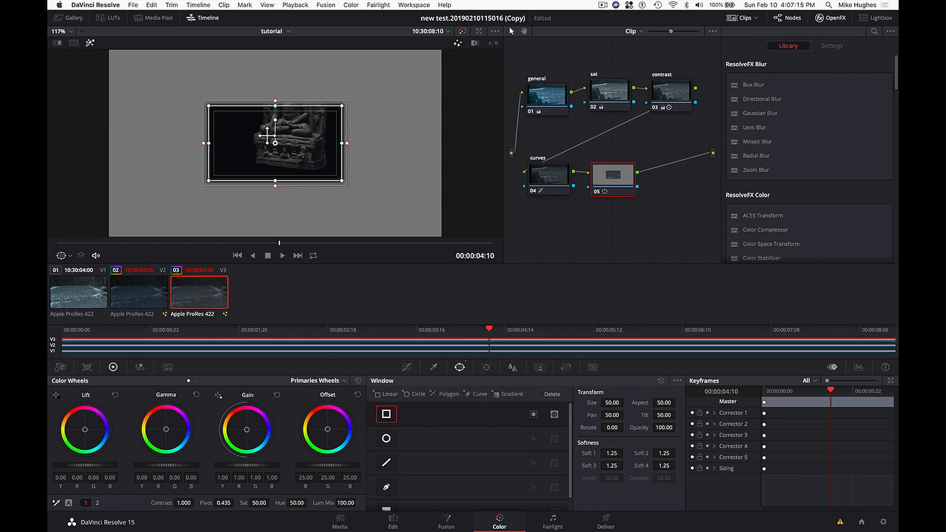
{"action": "left_click_drag", "start_coordinate": [278, 149], "coordinate": [287, 168]}
{"action": "left_click_drag", "start_coordinate": [284, 120], "coordinate": [295, 83]}
{"action": "left_click_drag", "start_coordinate": [286, 127], "coordinate": [290, 131]}
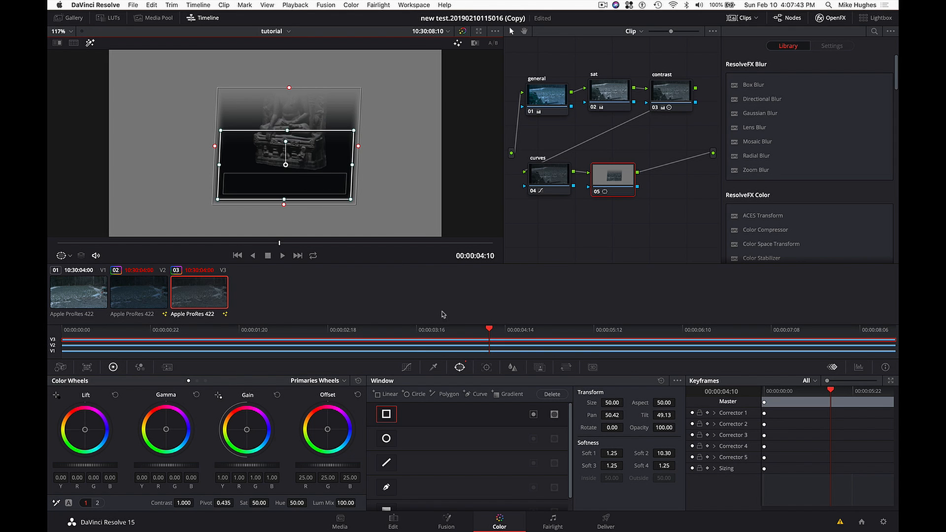
- Track the rectangular window forward through the statue clip
{"action": "left_click", "coordinate": [486, 368]}
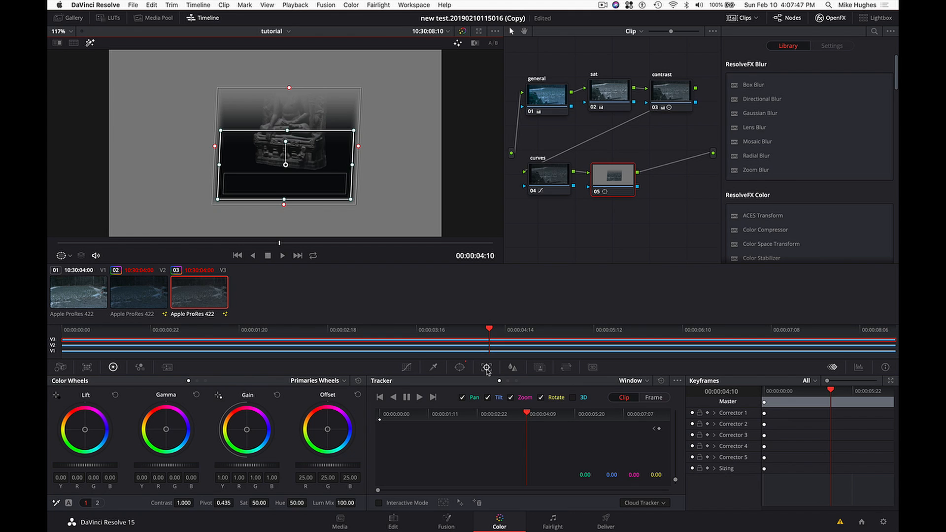
{"action": "left_click", "coordinate": [420, 398]}
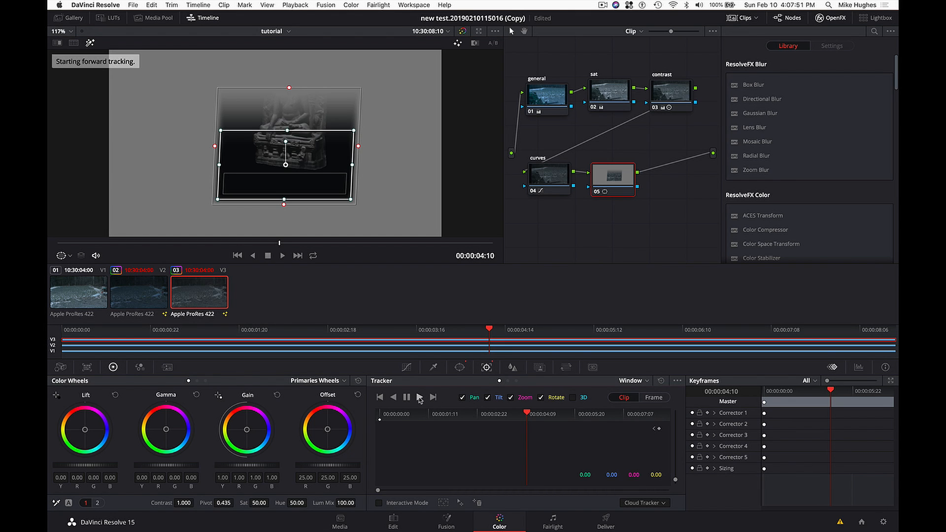
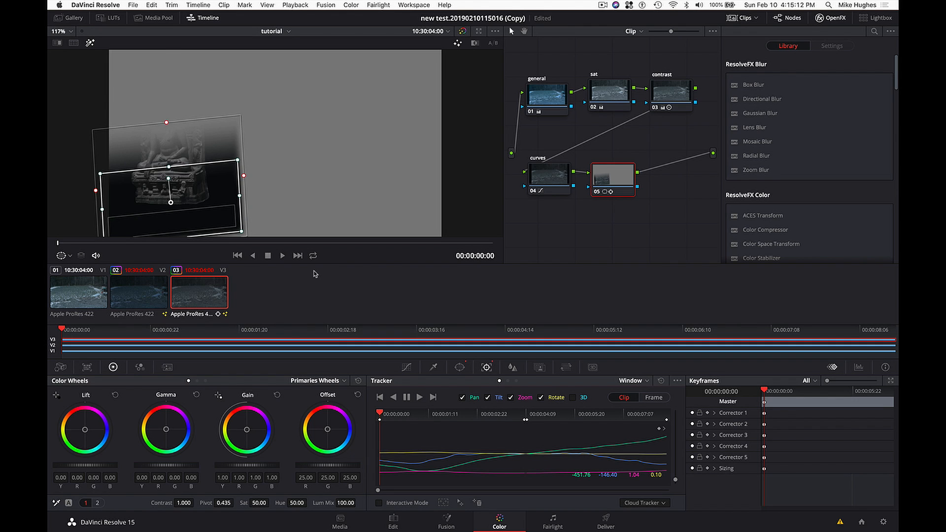
- At 00:00:04:20, turn off the highlight view and lower node 05's master lift to about -0.04
{"action": "left_click", "coordinate": [300, 243]}
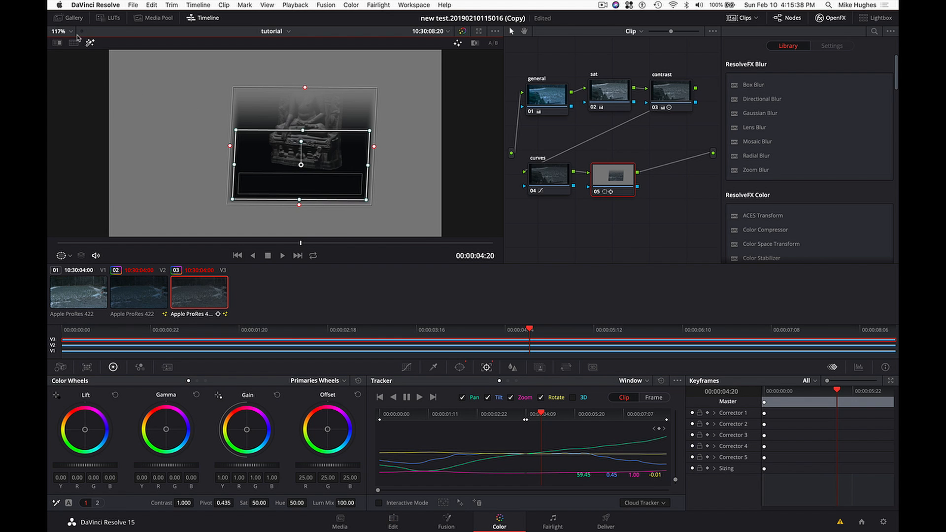
{"action": "left_click", "coordinate": [91, 43]}
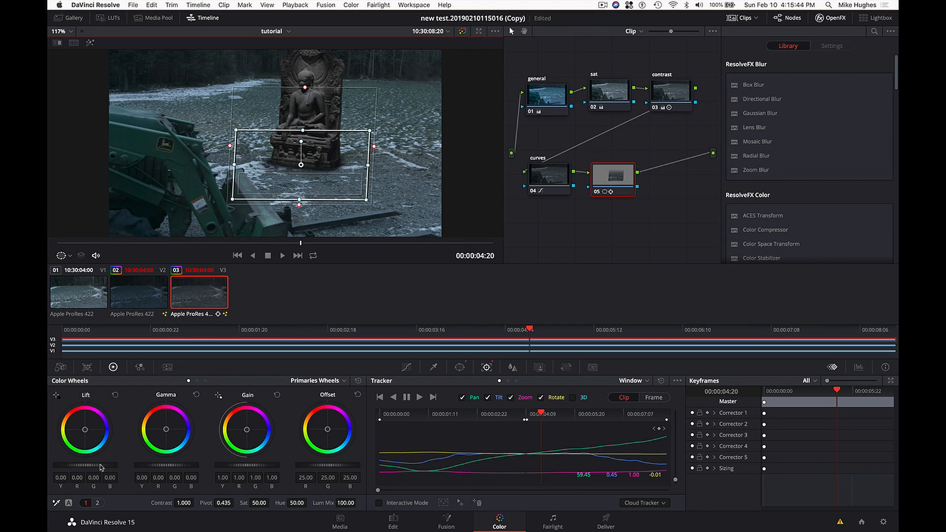
{"action": "left_click_drag", "start_coordinate": [105, 465], "coordinate": [98, 464]}
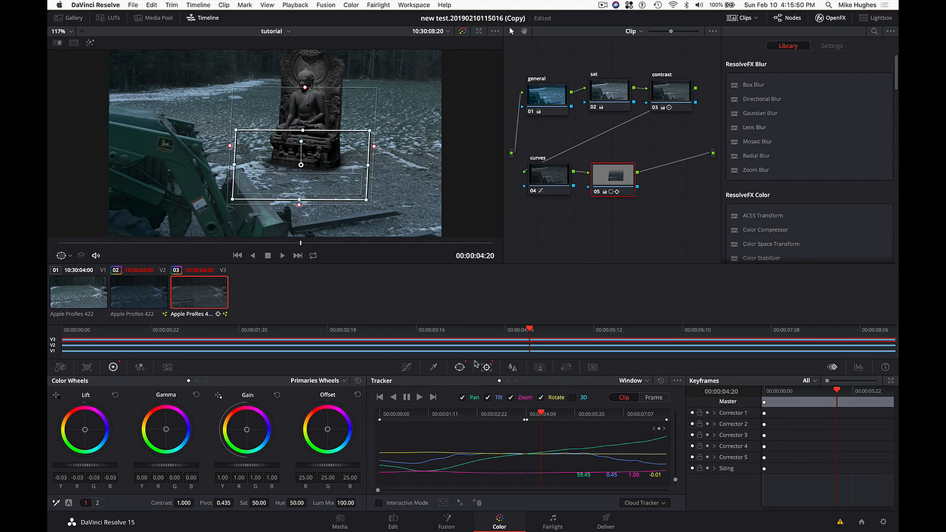
{"action": "left_click", "coordinate": [460, 367]}
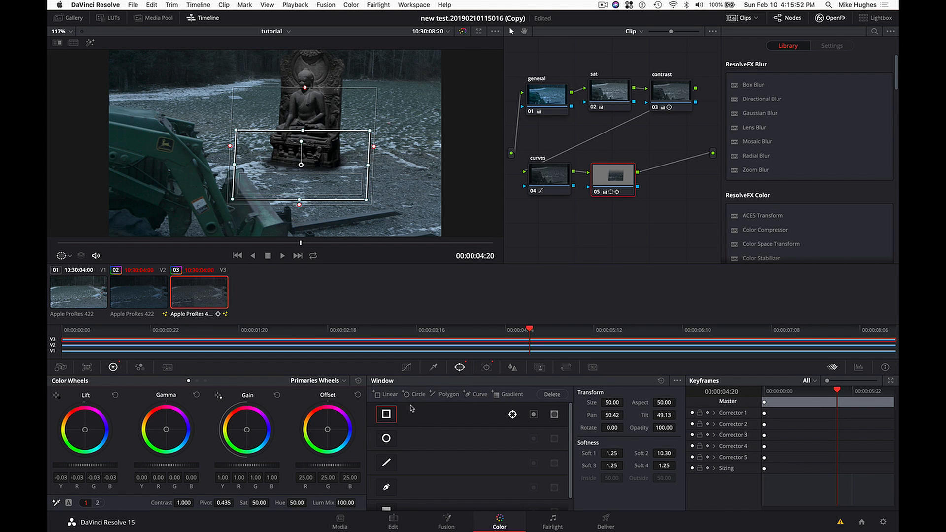
{"action": "left_click", "coordinate": [433, 367]}
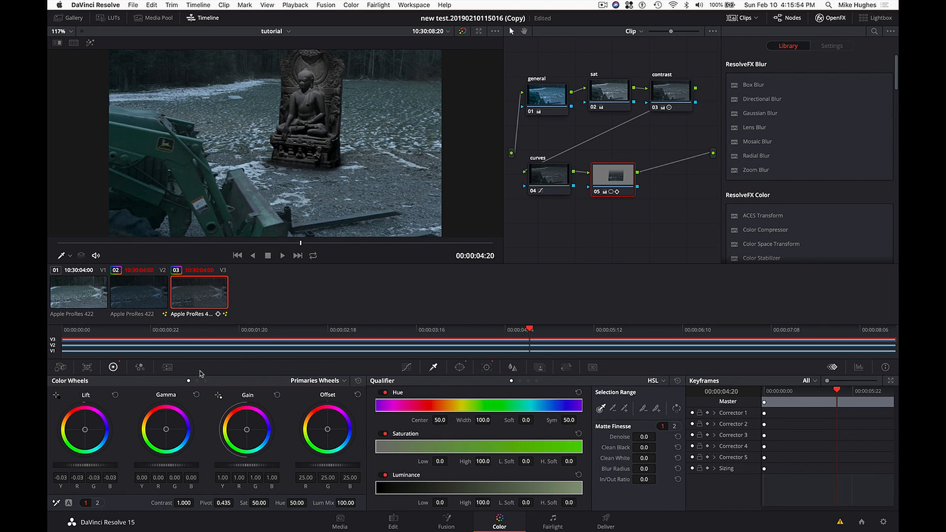
{"action": "left_click", "coordinate": [407, 367]}
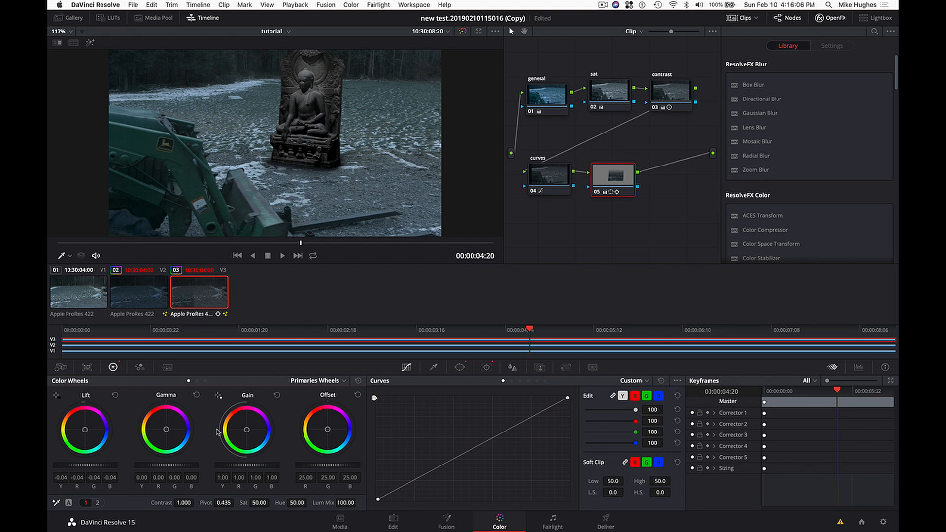
- Show the video scopes, then set node 05's shadows to -35 and its master lift to 0.01
{"action": "key", "text": "super+shift+w"}
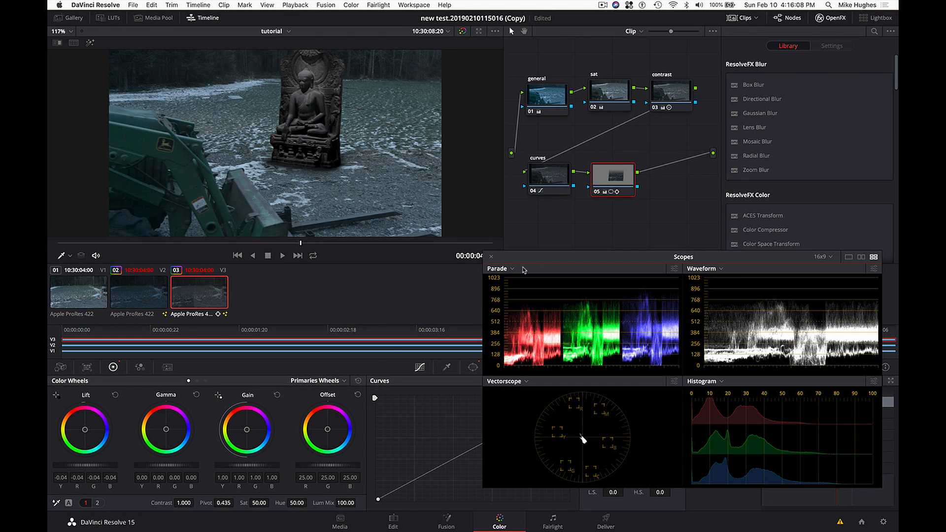
{"action": "left_click_drag", "start_coordinate": [547, 261], "coordinate": [559, 231]}
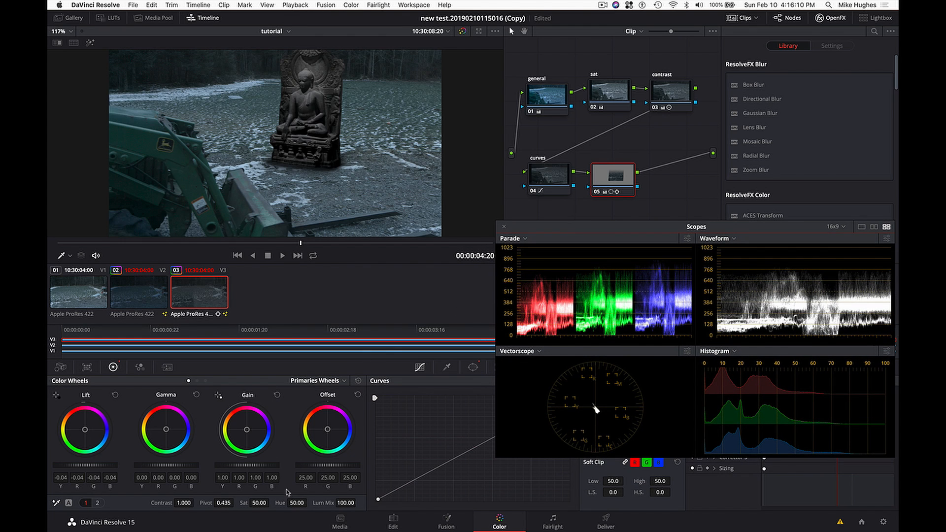
{"action": "left_click", "coordinate": [98, 503]}
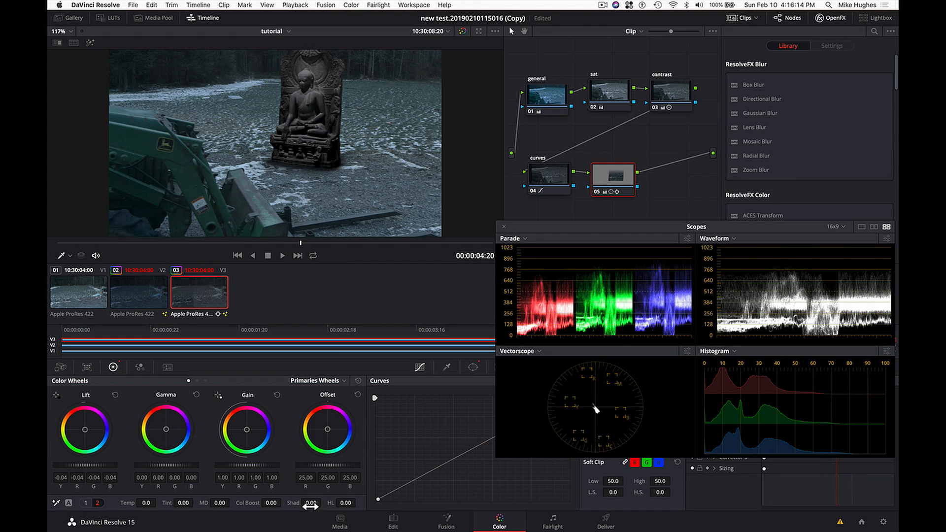
{"action": "left_click_drag", "start_coordinate": [311, 503], "coordinate": [257, 503]}
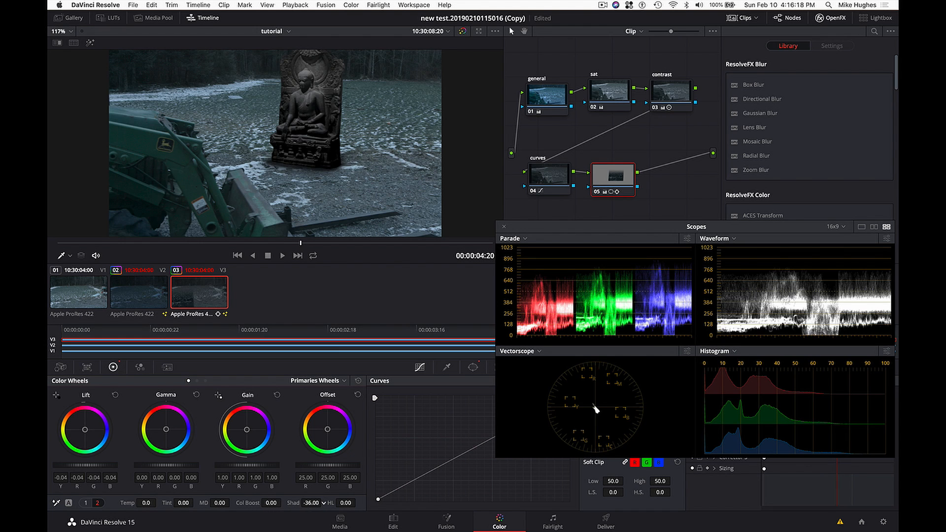
{"action": "left_click_drag", "start_coordinate": [323, 502], "coordinate": [322, 503]}
{"action": "left_click_drag", "start_coordinate": [84, 465], "coordinate": [90, 465]}
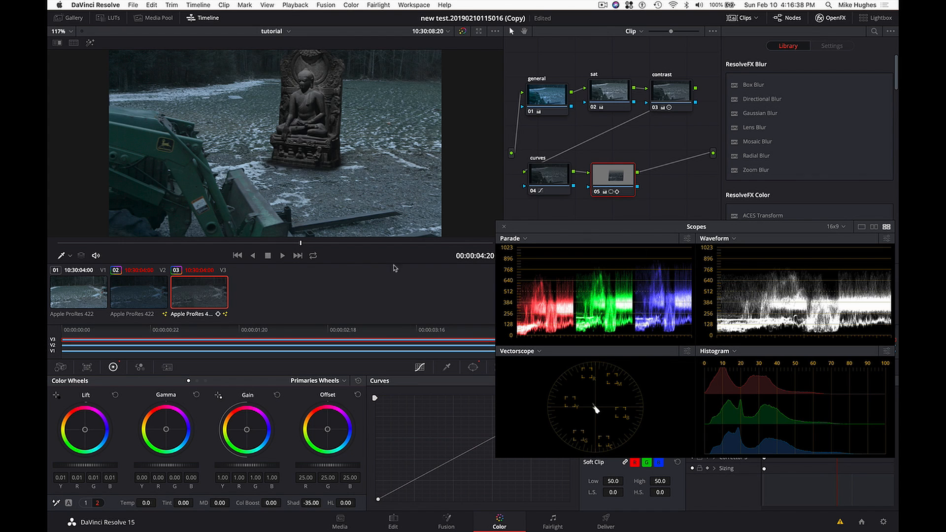
- Toggle node 05 off and on repeatedly to compare the statue's base with and without the correction
{"action": "key", "text": "super+d"}
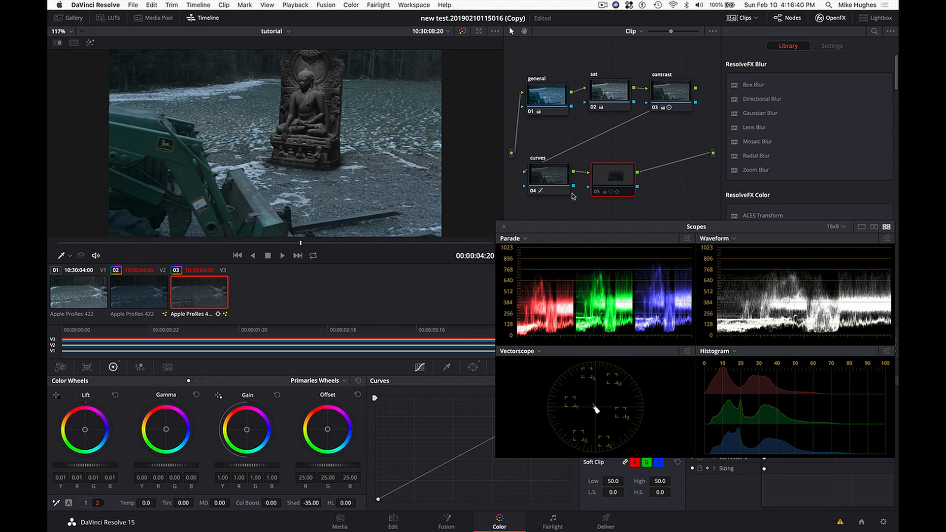
{"action": "key", "text": "super+d"}
{"action": "key", "text": "super+d"}
{"action": "key", "text": "super+d"}
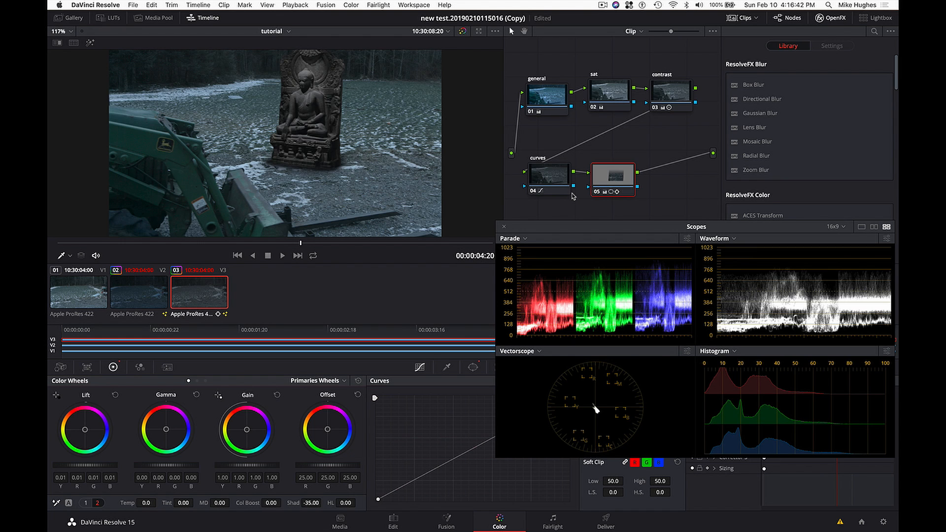
{"action": "key", "text": "super+d"}
{"action": "key", "text": "super+d"}
{"action": "key", "text": "super+d"}
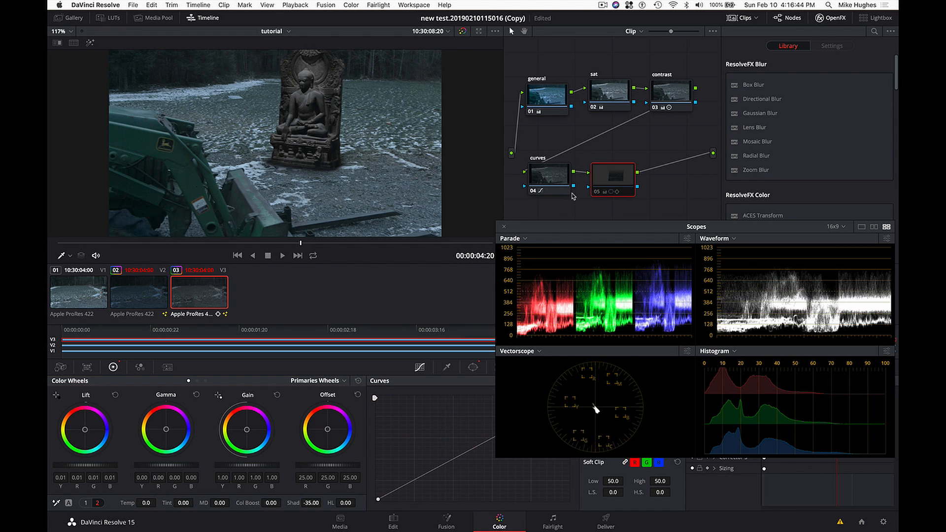
{"action": "key", "text": "super+d"}
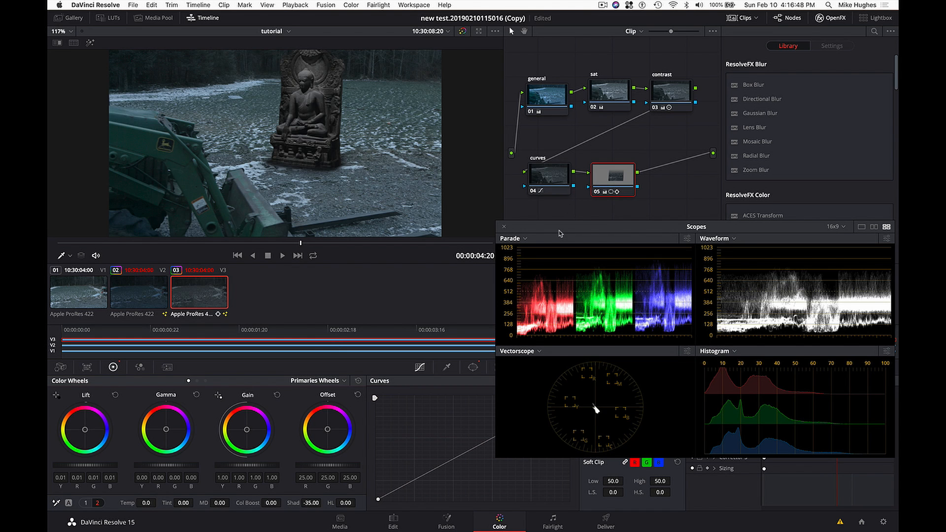
- Lower node 05's shadows to -86 while checking the scopes, and close the scopes
{"action": "left_click_drag", "start_coordinate": [561, 234], "coordinate": [588, 156]}
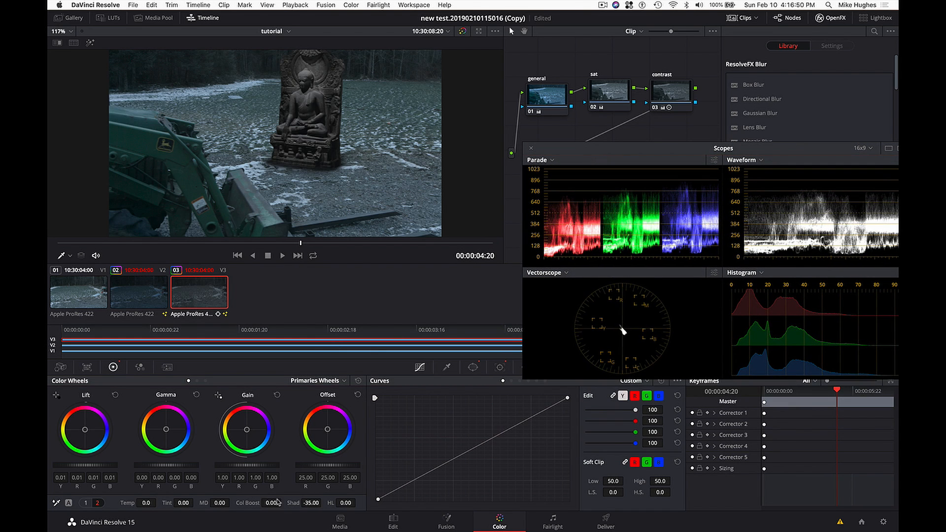
{"action": "mouse_move", "coordinate": [318, 504]}
{"action": "left_mouse_down"}
{"action": "mouse_move", "coordinate": [287, 504]}
{"action": "mouse_move", "coordinate": [313, 504]}
{"action": "left_mouse_up"}
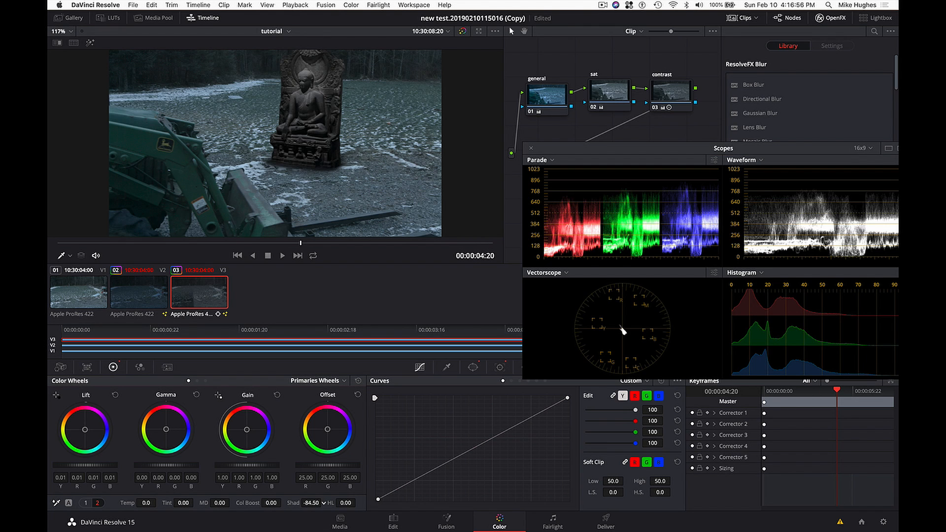
{"action": "left_click_drag", "start_coordinate": [322, 503], "coordinate": [319, 504]}
{"action": "left_click_drag", "start_coordinate": [670, 151], "coordinate": [377, 95]}
{"action": "key", "text": "super+shift+w"}
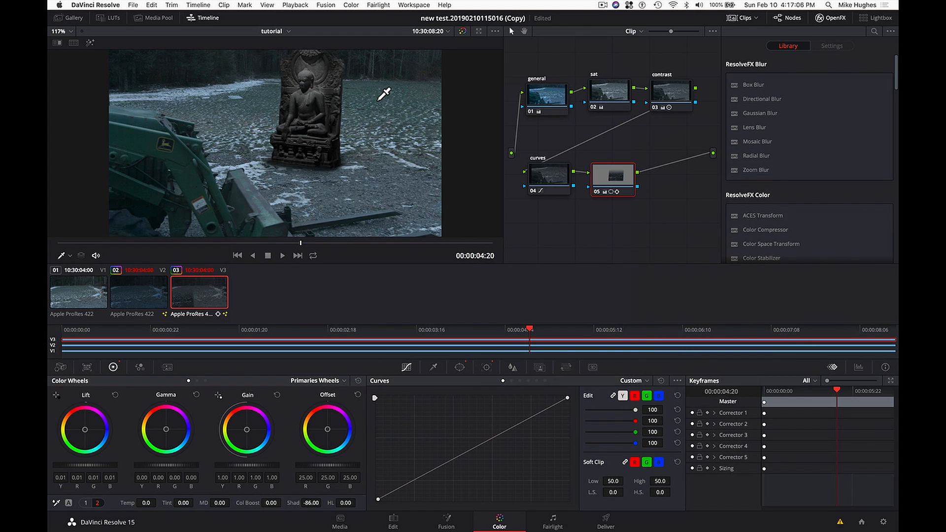
- Reduce node 05's key output gain to about 0.695 to weaken the windowed darkening
{"action": "left_click", "coordinate": [540, 367]}
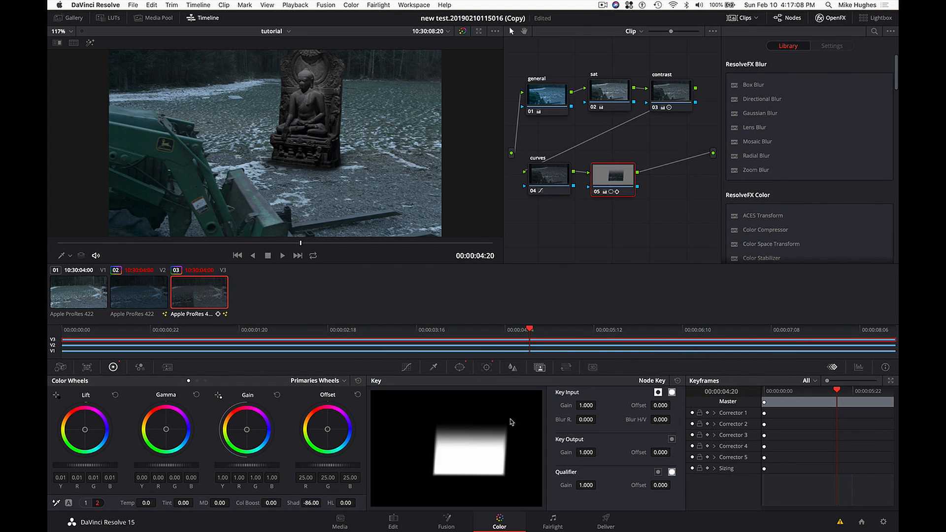
{"action": "left_click_drag", "start_coordinate": [586, 453], "coordinate": [522, 452]}
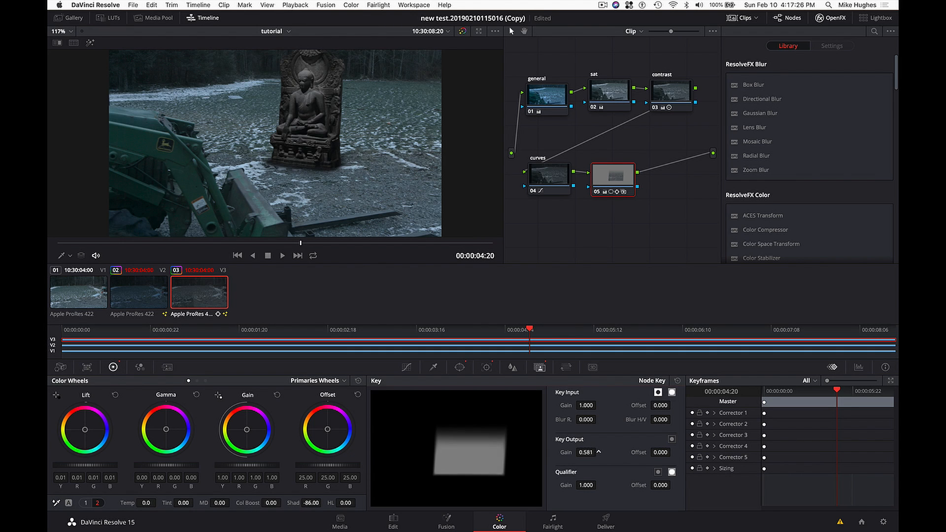
{"action": "left_click_drag", "start_coordinate": [599, 452], "coordinate": [590, 454]}
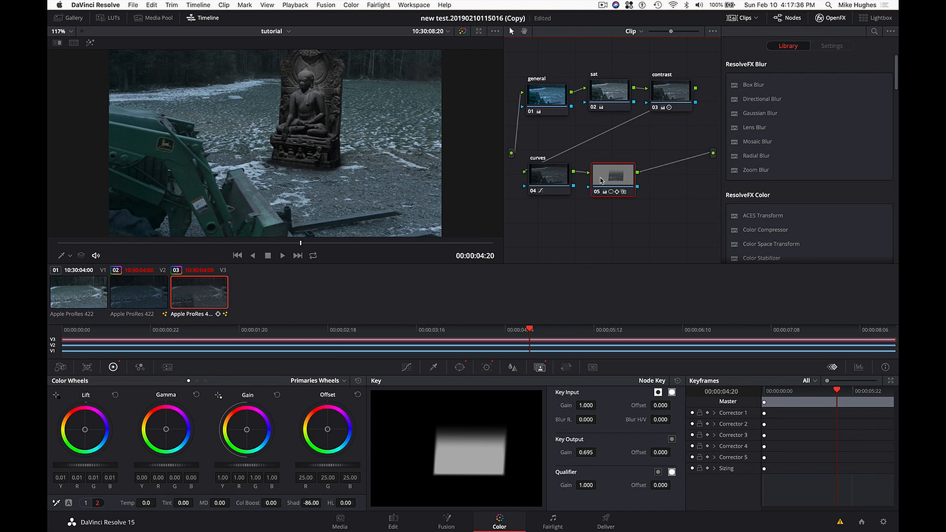
- Add a serial node after node 05 and flatten its custom curve by raising the black point slightly and lowering the white point
{"action": "key", "text": "alt+s"}
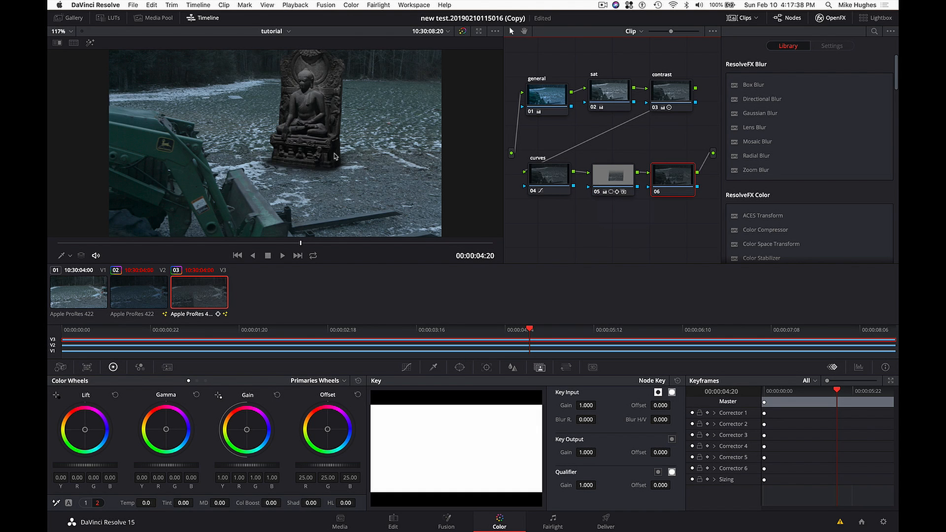
{"action": "mouse_move", "coordinate": [334, 154]}
{"action": "left_mouse_down"}
{"action": "mouse_move", "coordinate": [327, 182]}
{"action": "mouse_move", "coordinate": [336, 152]}
{"action": "left_mouse_up"}
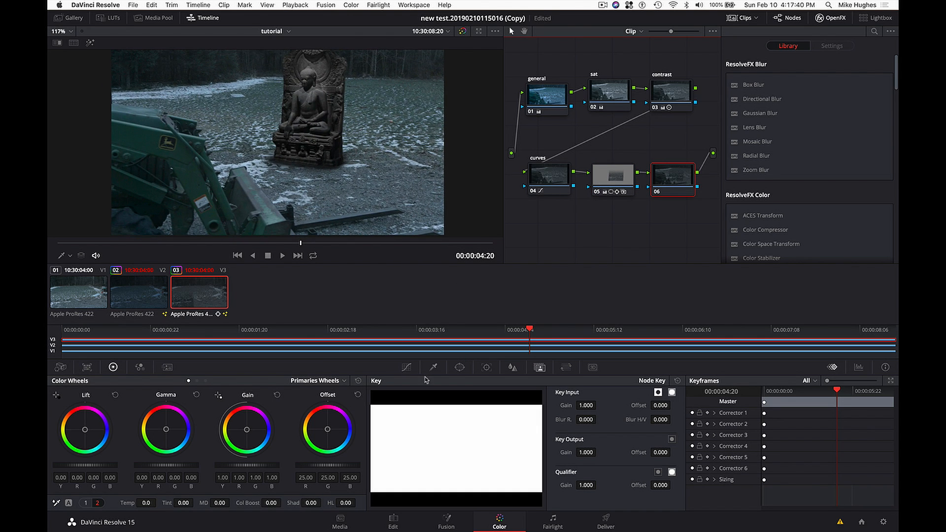
{"action": "left_click", "coordinate": [407, 367]}
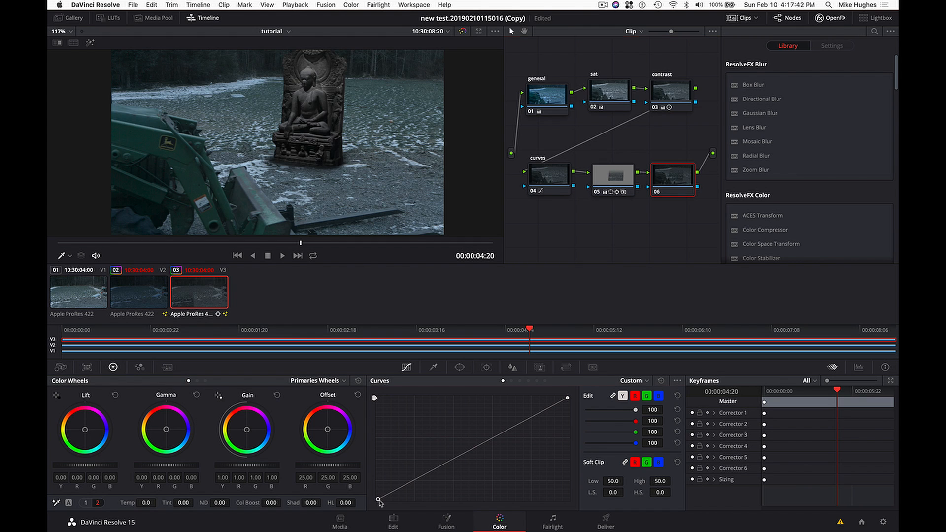
{"action": "left_click_drag", "start_coordinate": [377, 498], "coordinate": [378, 496]}
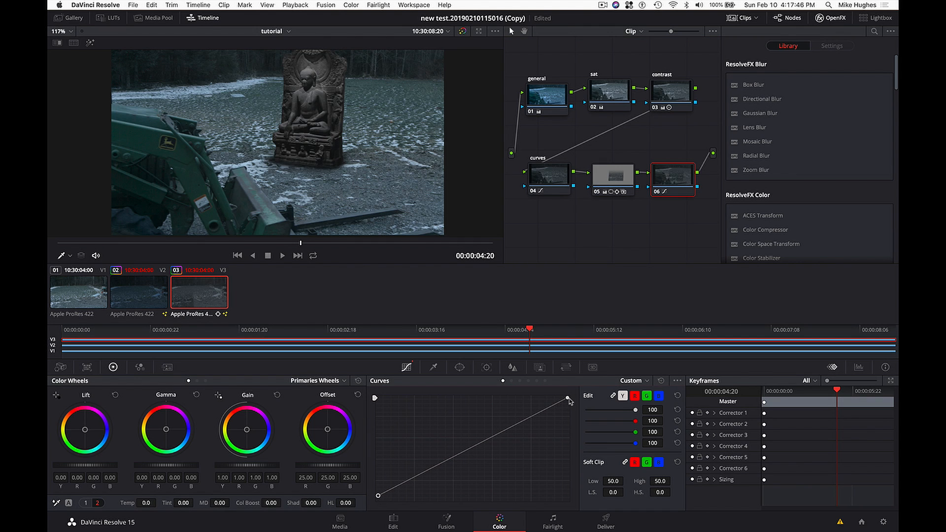
{"action": "left_click_drag", "start_coordinate": [568, 398], "coordinate": [568, 418]}
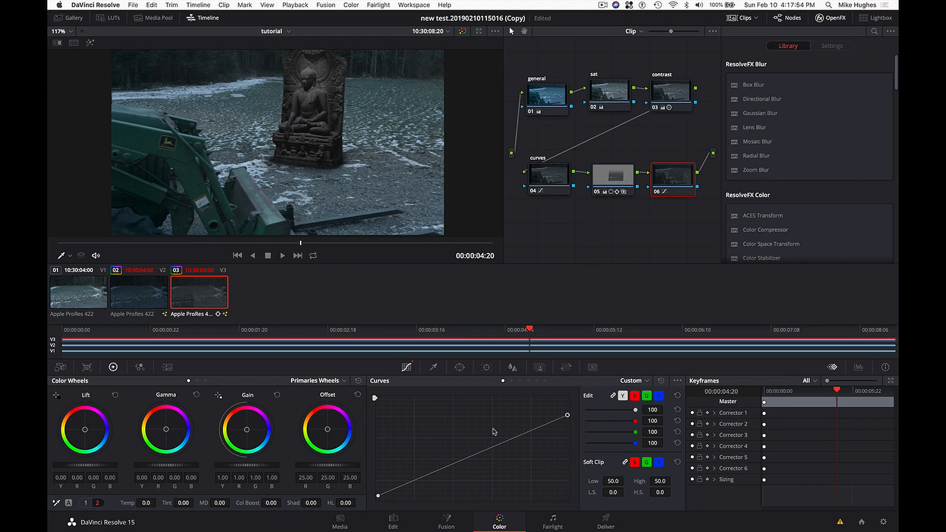
- Show the video scopes clear of the statue and the nodes, and enable the picker RGB value in the viewer
{"action": "key", "text": "super+shift+w"}
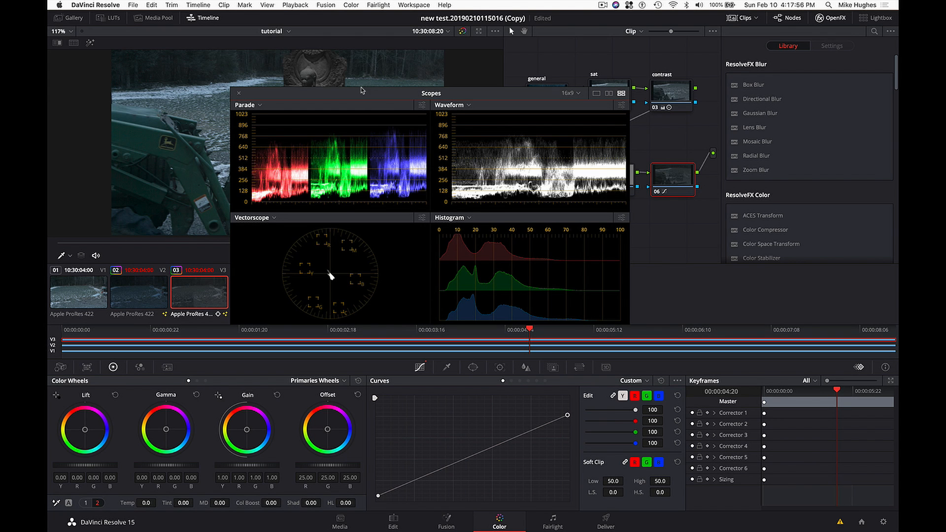
{"action": "left_click_drag", "start_coordinate": [360, 92], "coordinate": [665, 175]}
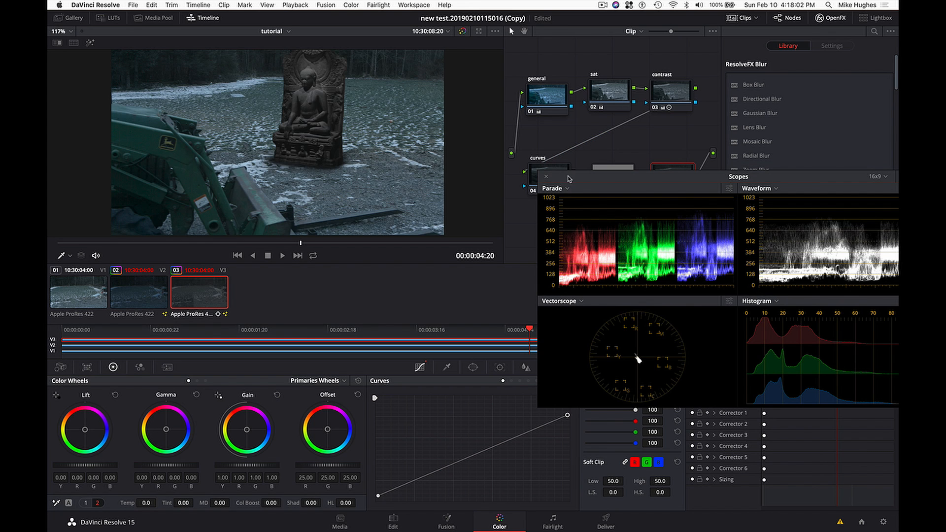
{"action": "left_click_drag", "start_coordinate": [567, 178], "coordinate": [583, 274]}
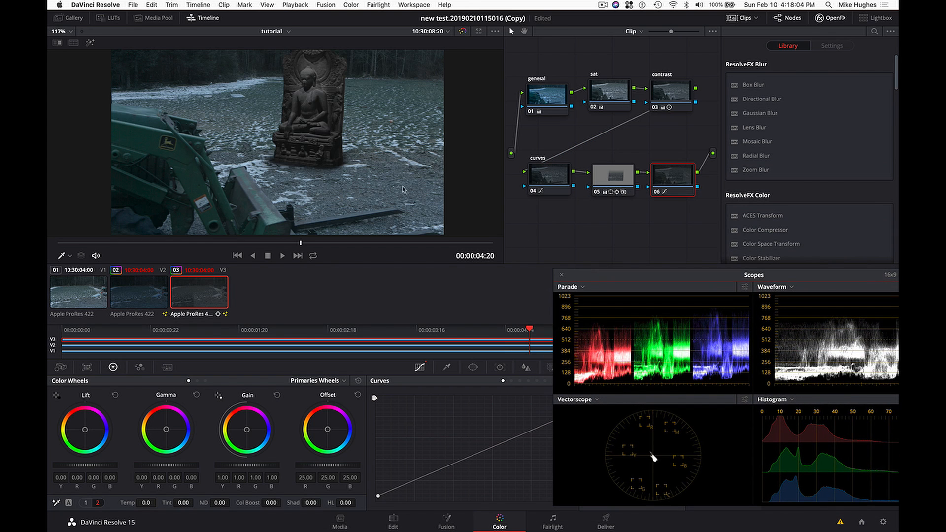
{"action": "right_click", "coordinate": [324, 154]}
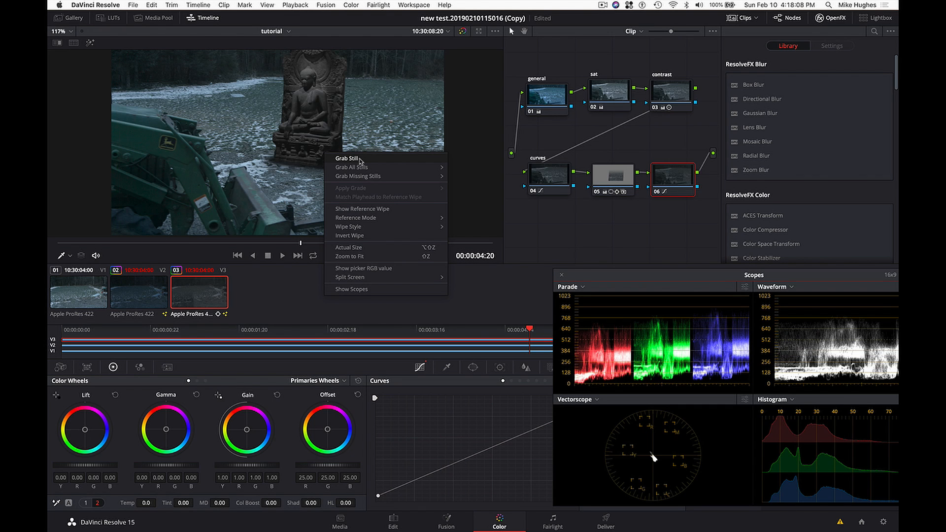
{"action": "left_click", "coordinate": [374, 269]}
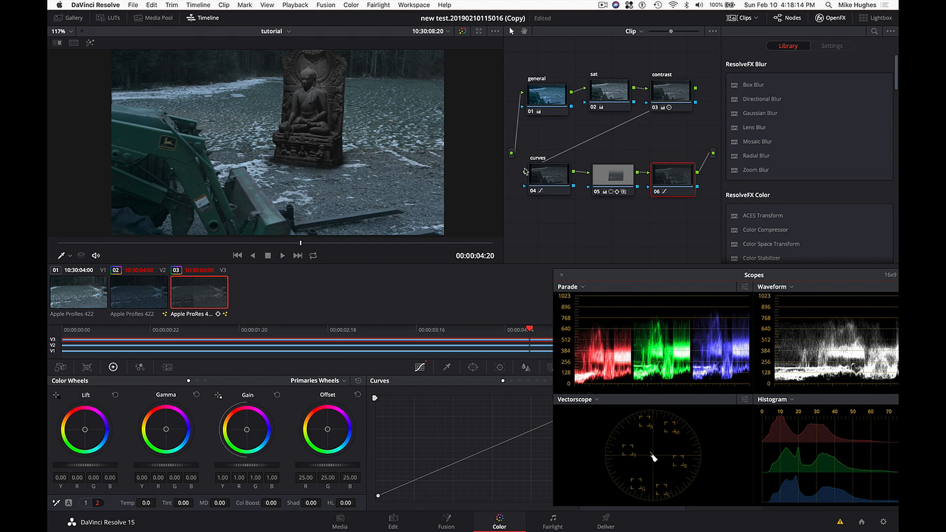
- Compare the image with node 06 off and on, and add a midpoint to its custom curve, raised slightly
{"action": "key", "text": "ctrl+d"}
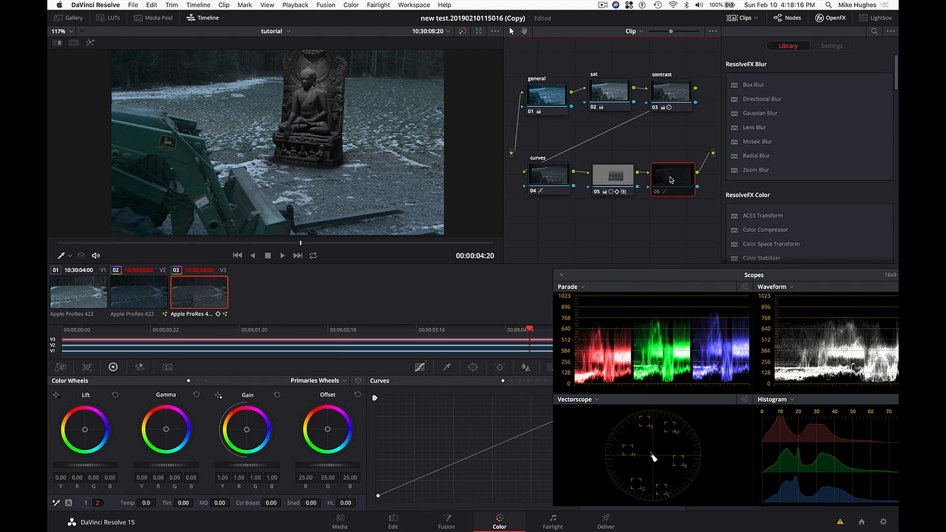
{"action": "key", "text": "ctrl+d"}
{"action": "key", "text": "ctrl+d"}
{"action": "key", "text": "ctrl+d"}
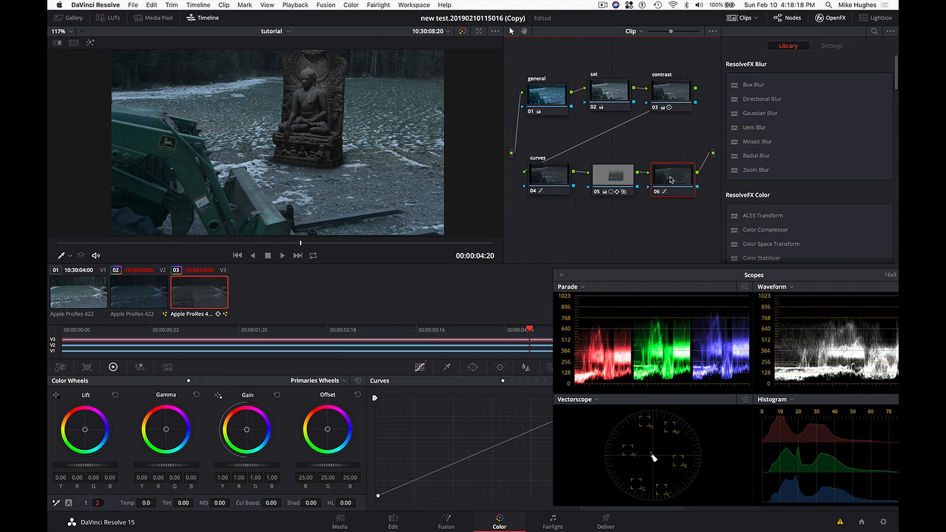
{"action": "left_click", "coordinate": [485, 454]}
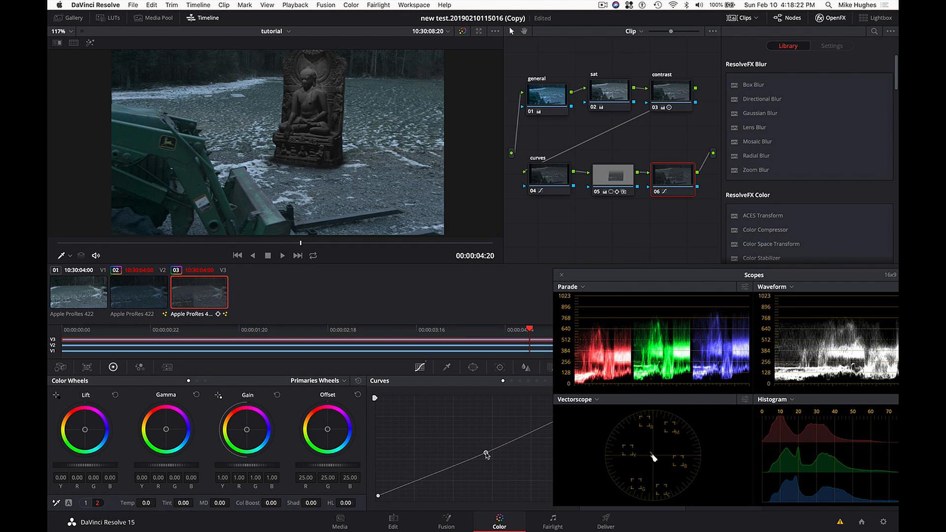
{"action": "left_click_drag", "start_coordinate": [485, 453], "coordinate": [482, 448]}
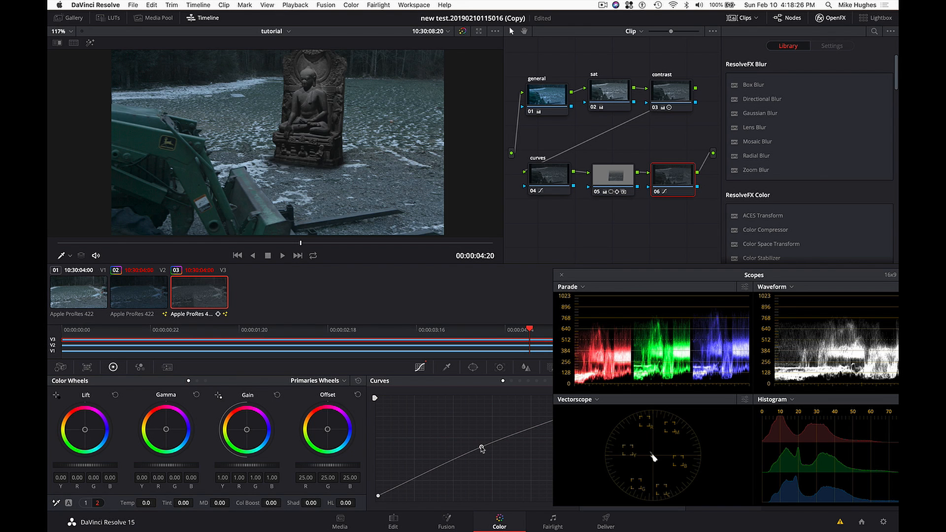
- Close the video scopes, return to the tutorial timeline, and open its tutBhuda compound clip for grading on the Color page
{"action": "left_click", "coordinate": [393, 522]}
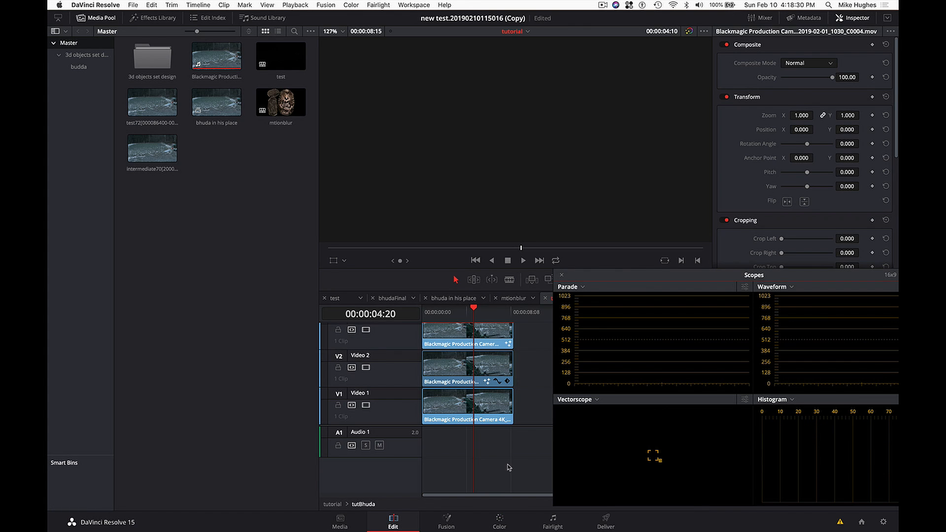
{"action": "left_click", "coordinate": [562, 275]}
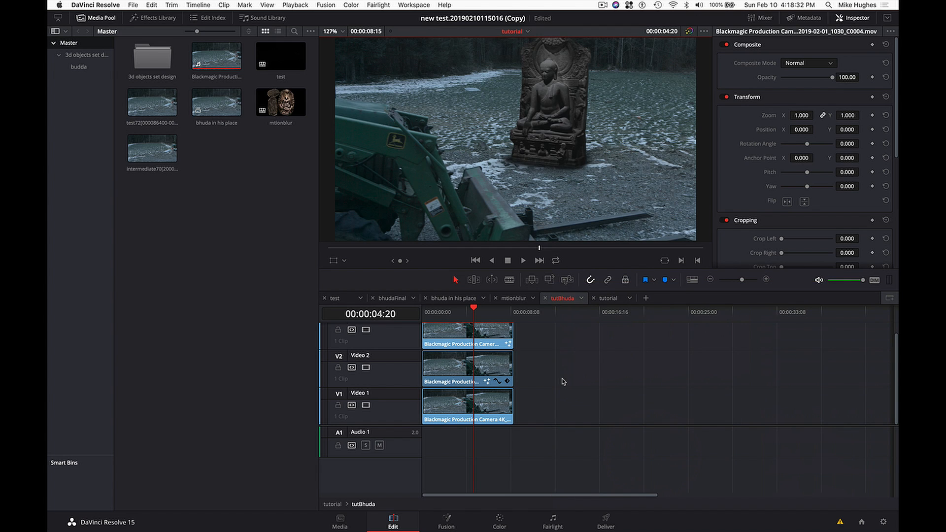
{"action": "left_click", "coordinate": [608, 298]}
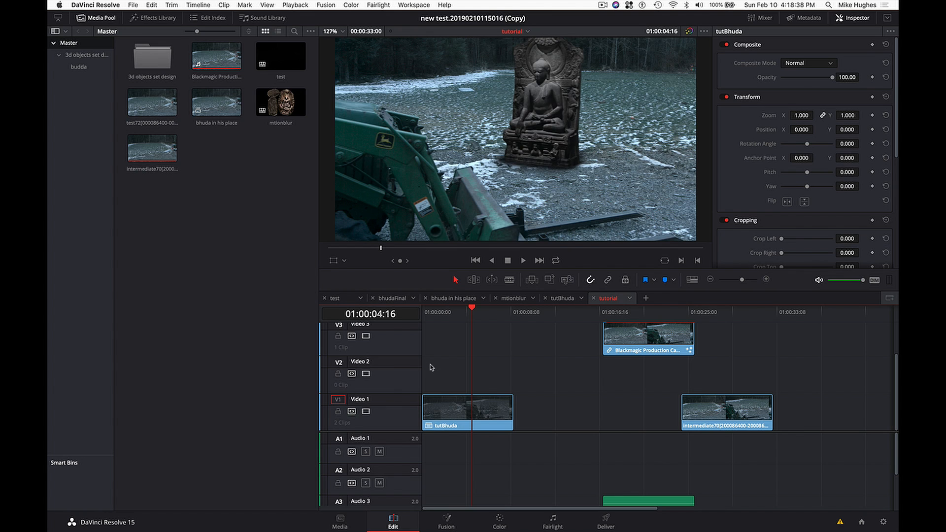
{"action": "left_click", "coordinate": [482, 405]}
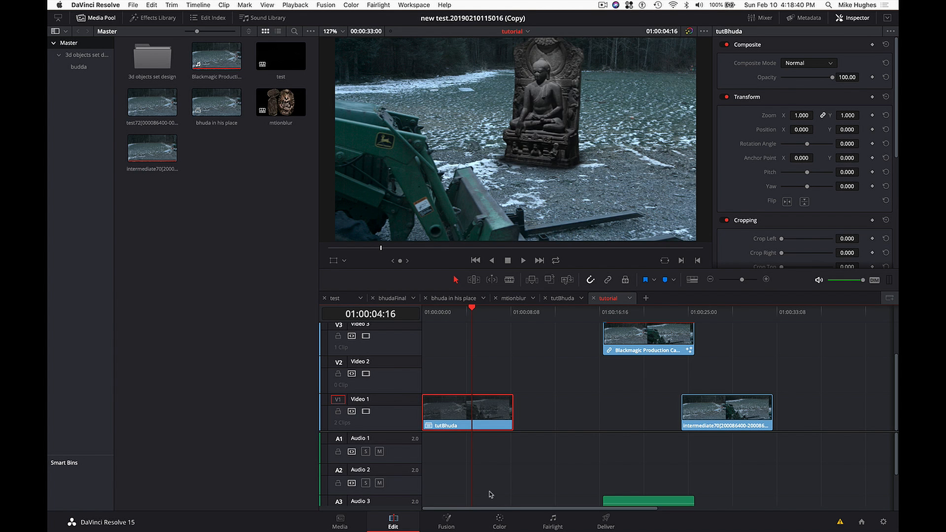
{"action": "left_click", "coordinate": [499, 522]}
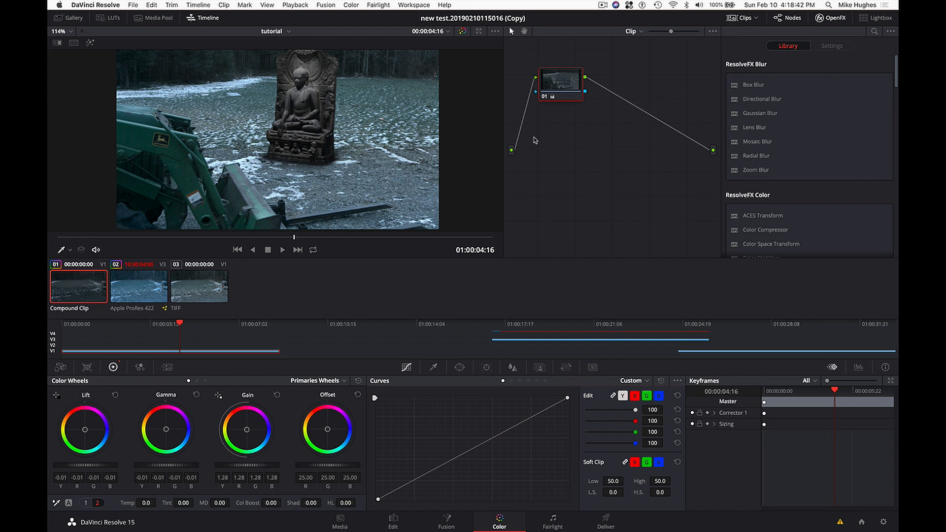
- Reposition the compound clip's first node and label it gen, and add a serial node after it labelled sat
{"action": "left_click_drag", "start_coordinate": [559, 97], "coordinate": [548, 118]}
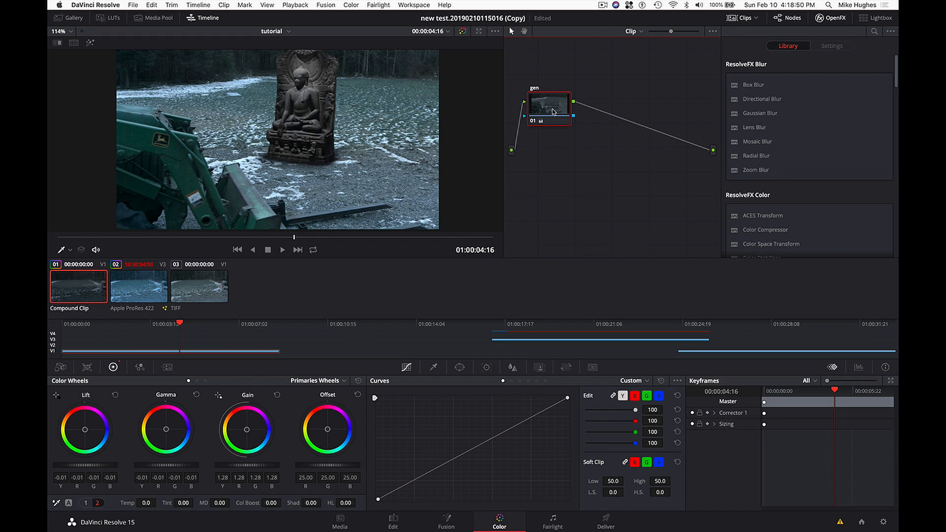
{"action": "key", "text": "alt+s"}
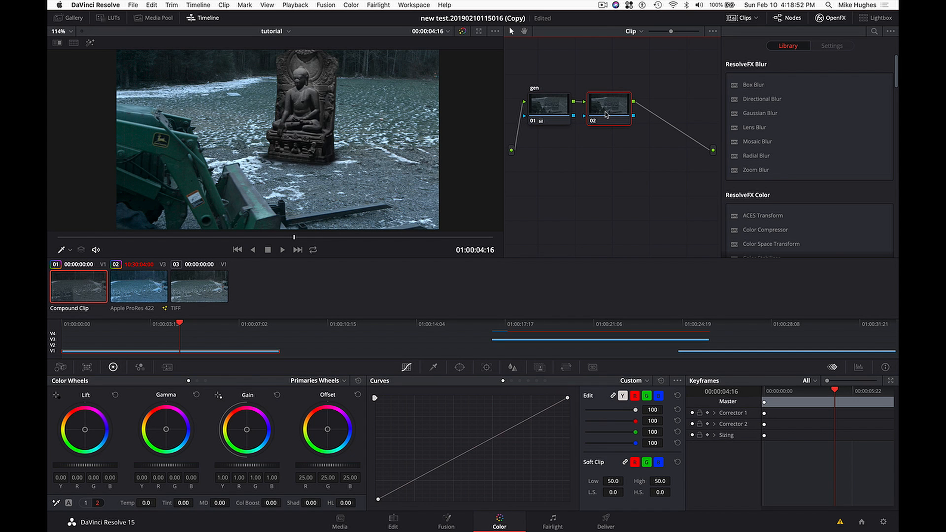
{"action": "left_click_drag", "start_coordinate": [606, 114], "coordinate": [606, 118]}
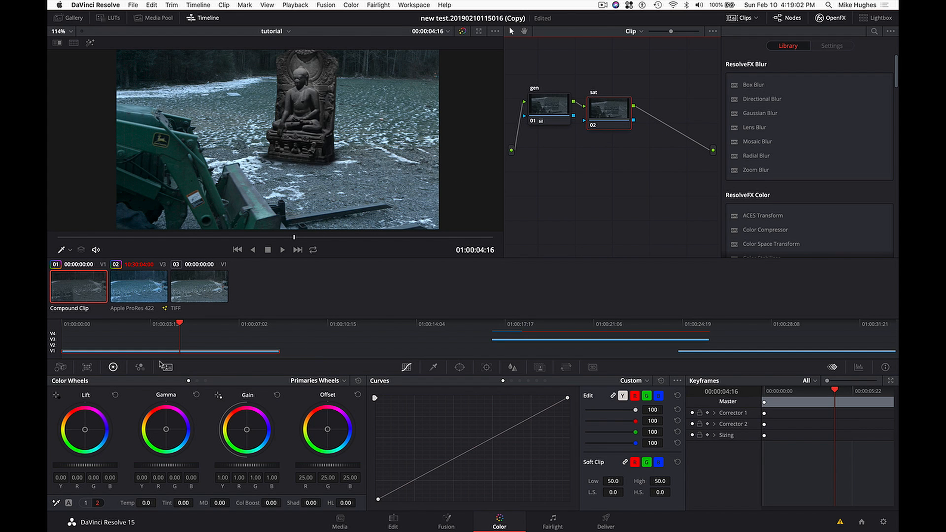
- In the sat node's RGB Mixer, raise red in Red Output, green in Green Output and blue in Blue Output to 2.00
{"action": "left_click", "coordinate": [139, 367]}
{"action": "mouse_move", "coordinate": [88, 410]}
{"action": "left_mouse_down"}
{"action": "mouse_move", "coordinate": [81, 427]}
{"action": "mouse_move", "coordinate": [80, 407]}
{"action": "left_mouse_up"}
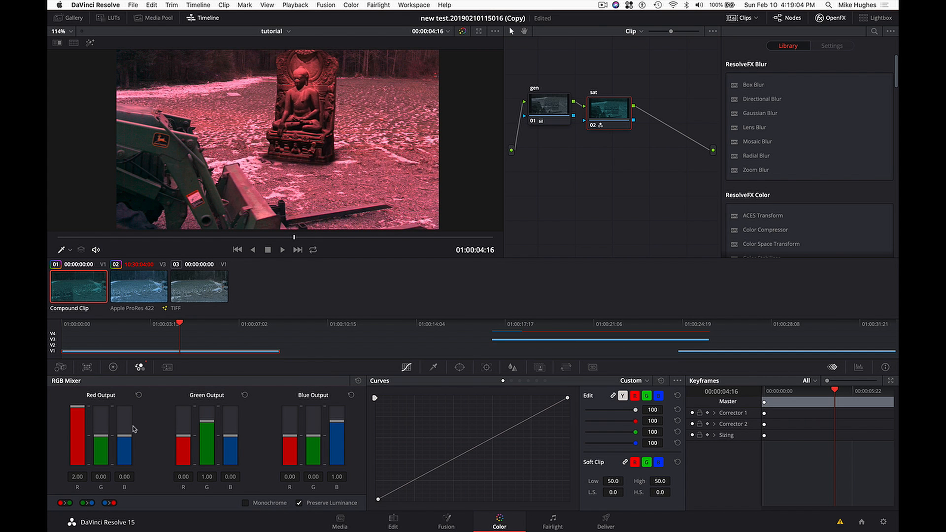
{"action": "left_click_drag", "start_coordinate": [213, 448], "coordinate": [212, 424]}
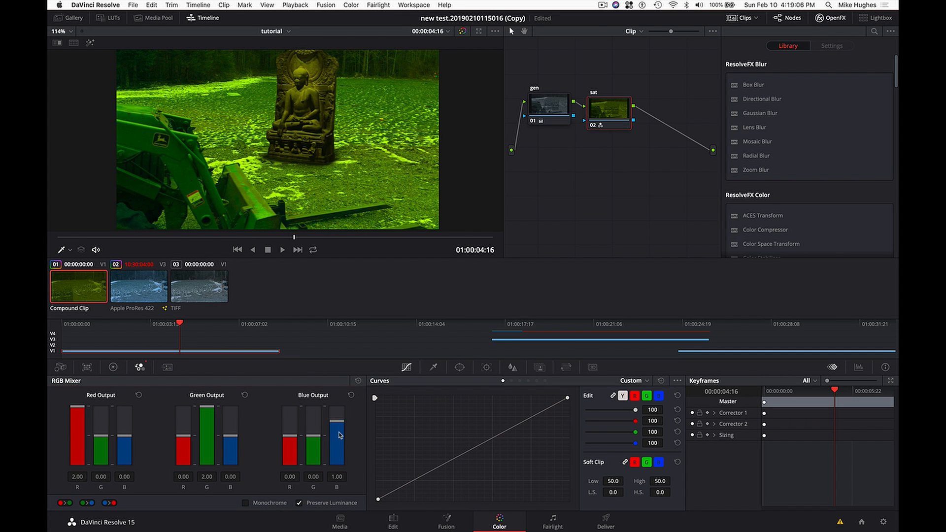
{"action": "left_click_drag", "start_coordinate": [339, 433], "coordinate": [347, 395]}
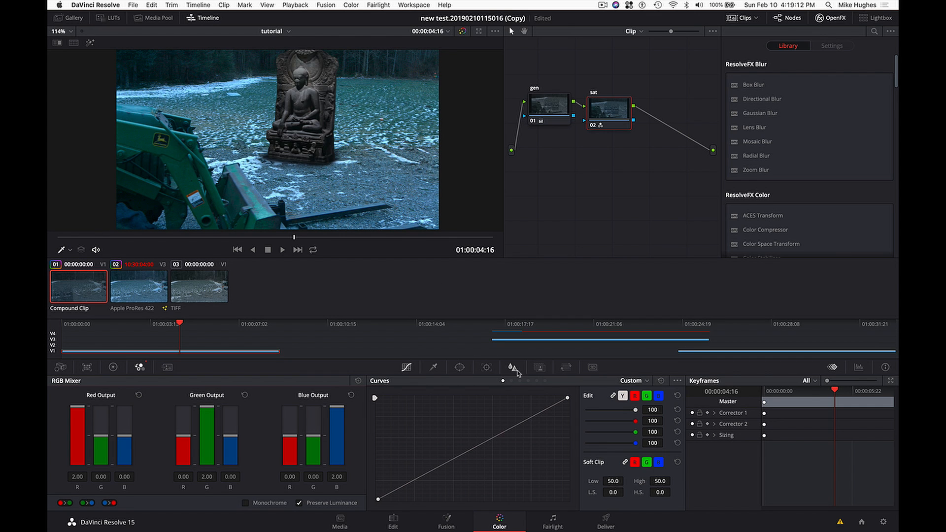
- Reduce the sat node's key output gain to 0.615, checking the saturation on the video scopes
{"action": "left_click", "coordinate": [541, 368]}
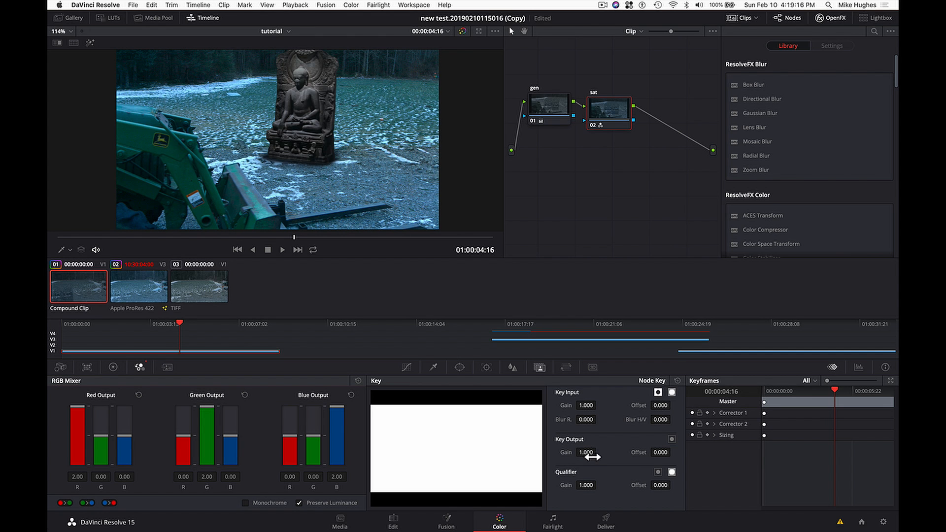
{"action": "left_click_drag", "start_coordinate": [586, 452], "coordinate": [599, 452]}
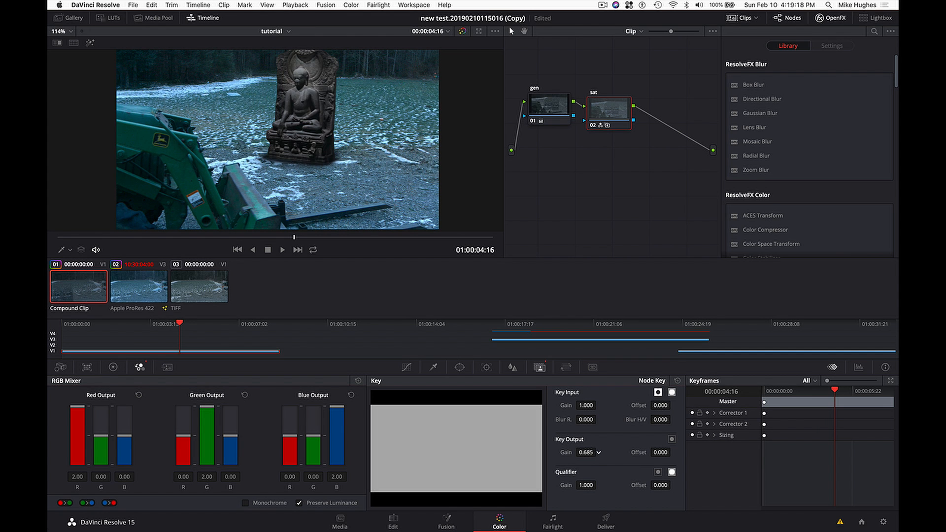
{"action": "key", "text": "super+shift+w"}
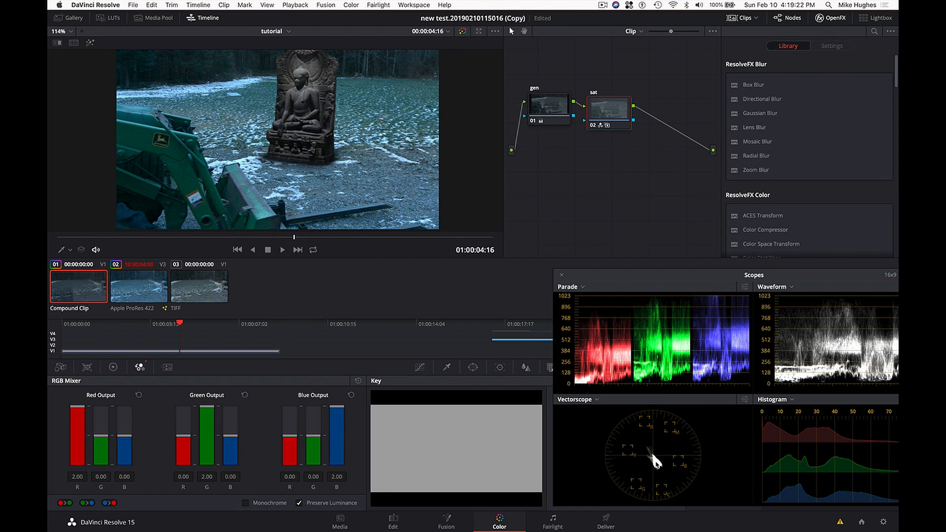
{"action": "left_click_drag", "start_coordinate": [691, 277], "coordinate": [709, 200]}
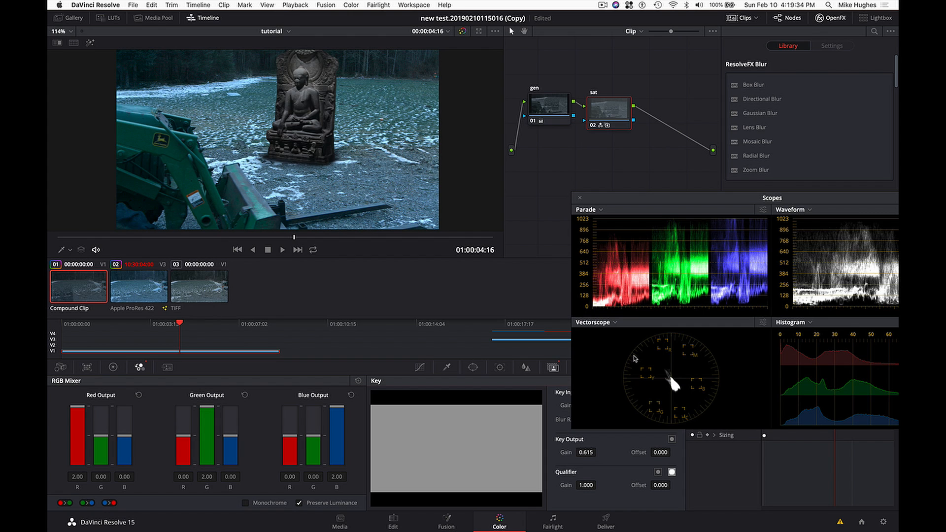
{"action": "left_click_drag", "start_coordinate": [693, 202], "coordinate": [635, 222]}
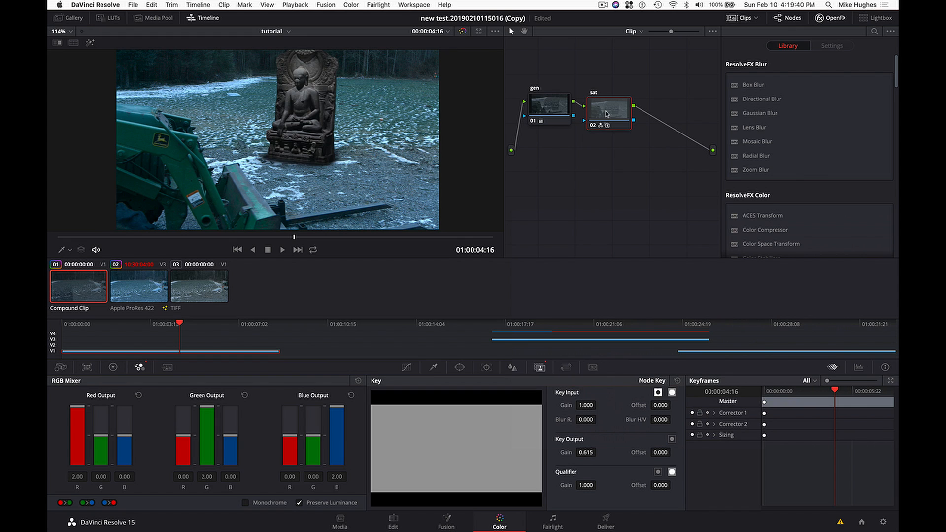
- Add a serial node after the sat node, place it on a lower row, and label it desatblacks
{"action": "key", "text": "alt+s"}
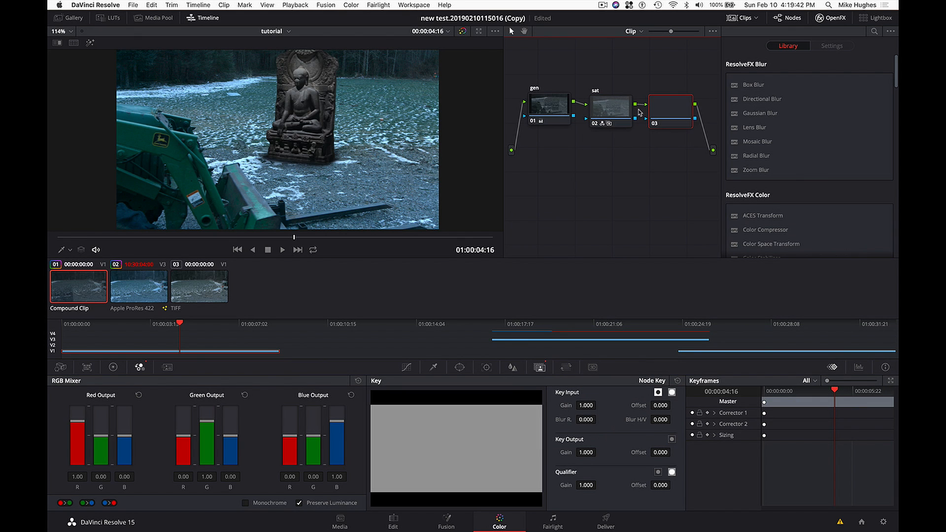
{"action": "left_click_drag", "start_coordinate": [660, 113], "coordinate": [586, 202]}
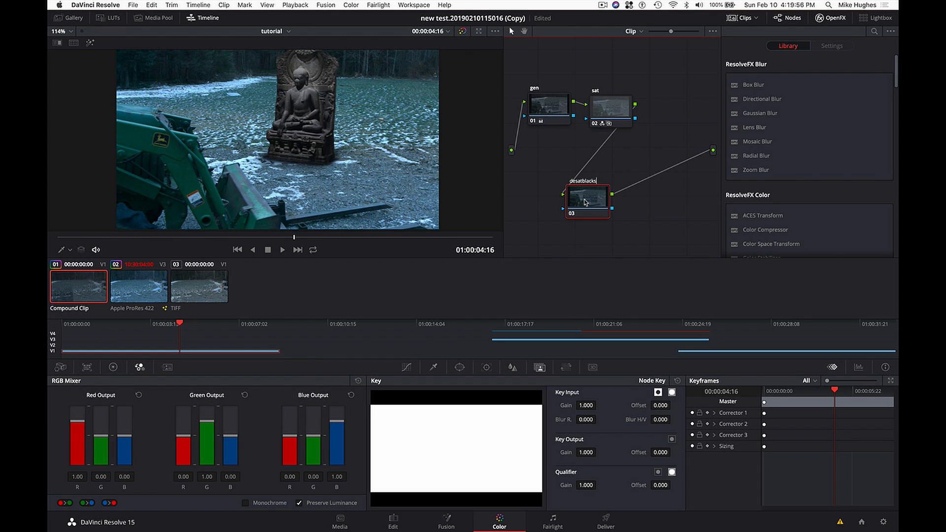
{"action": "key", "text": "Return"}
- On the desatblacks node's Lum Vs Sat curve, drop saturation to 0.00 at black and bring it back to about 0.99 at luminance 0.18
{"action": "left_click", "coordinate": [407, 369]}
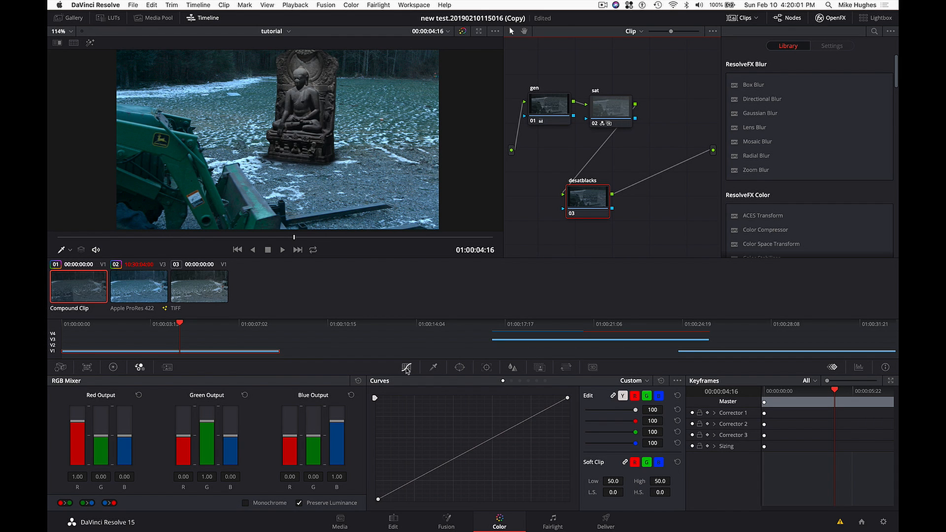
{"action": "left_click", "coordinate": [644, 382]}
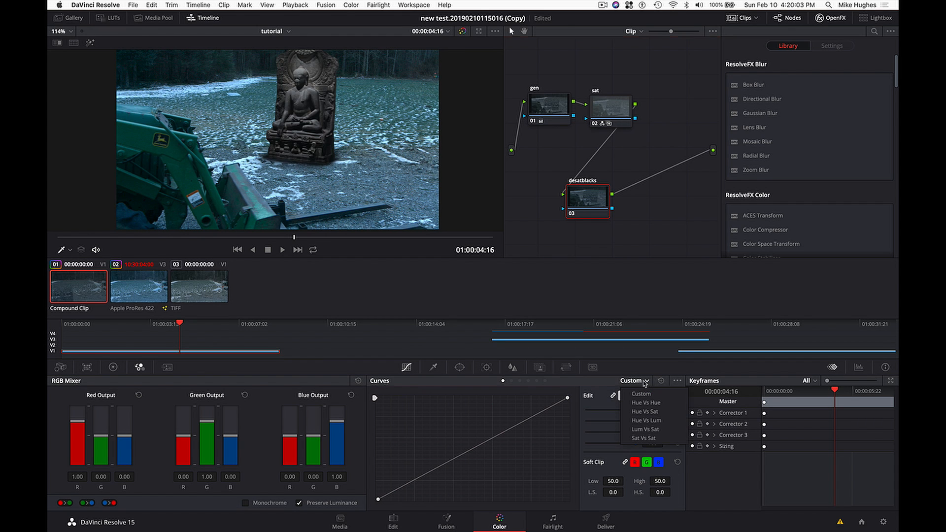
{"action": "left_click", "coordinate": [646, 421]}
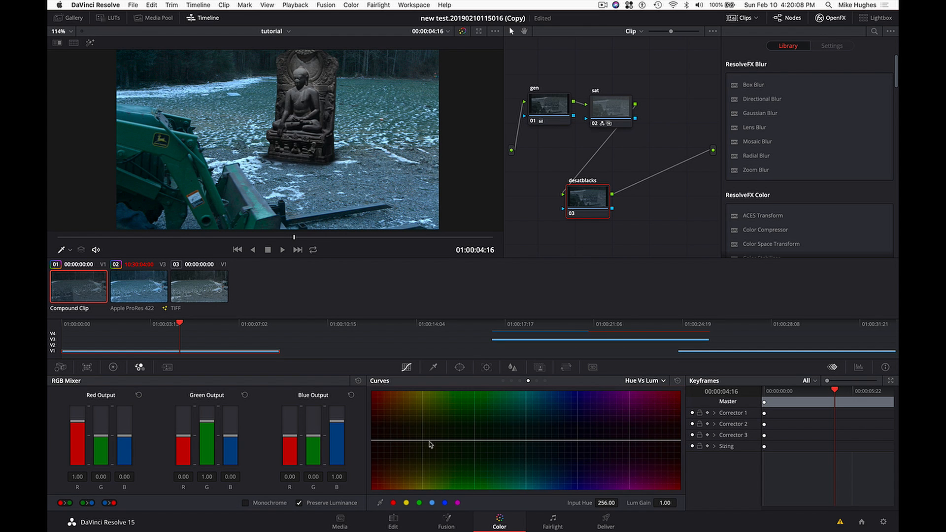
{"action": "left_click", "coordinate": [663, 381]}
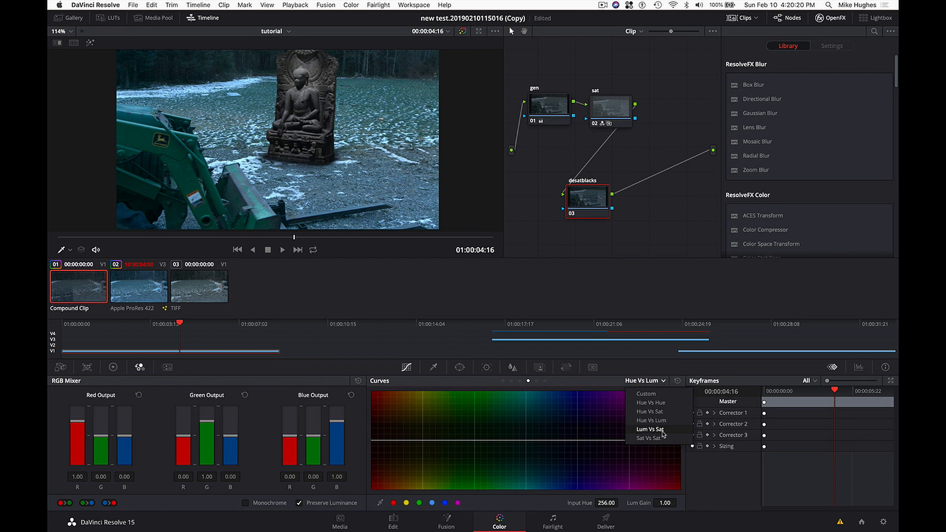
{"action": "left_click", "coordinate": [647, 432]}
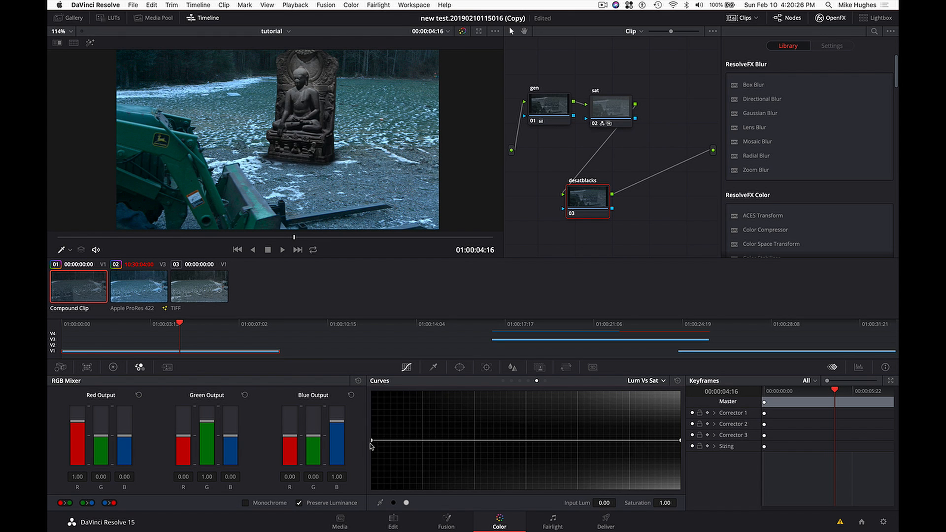
{"action": "left_click_drag", "start_coordinate": [372, 442], "coordinate": [368, 505]}
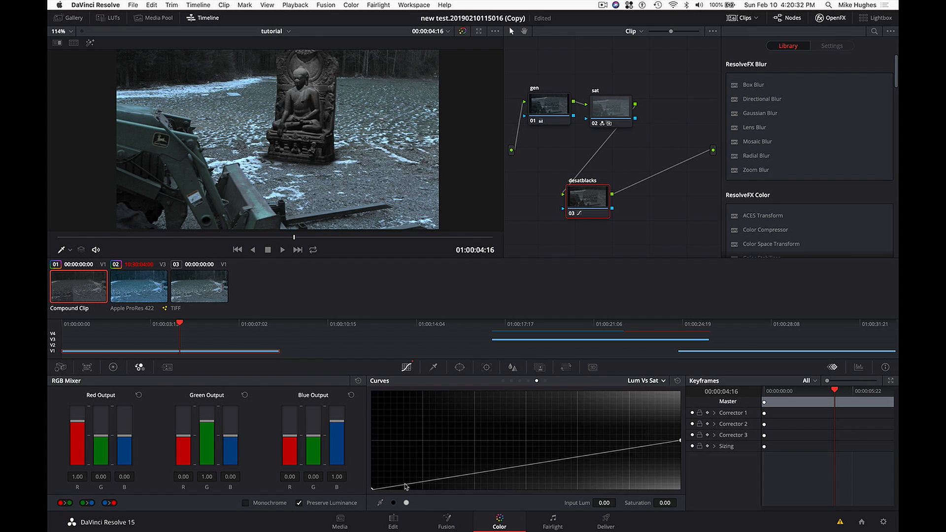
{"action": "left_click_drag", "start_coordinate": [403, 485], "coordinate": [428, 440]}
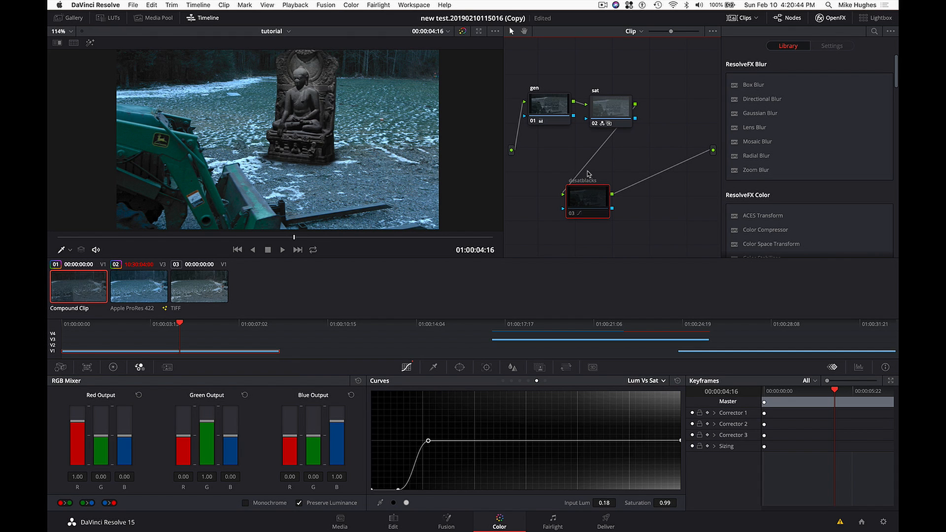
- Compare the image with the desatblacks node off and on, and sample RGB values in the viewer's shadows and ground
{"action": "key", "text": "ctrl+d"}
{"action": "key", "text": "ctrl+d"}
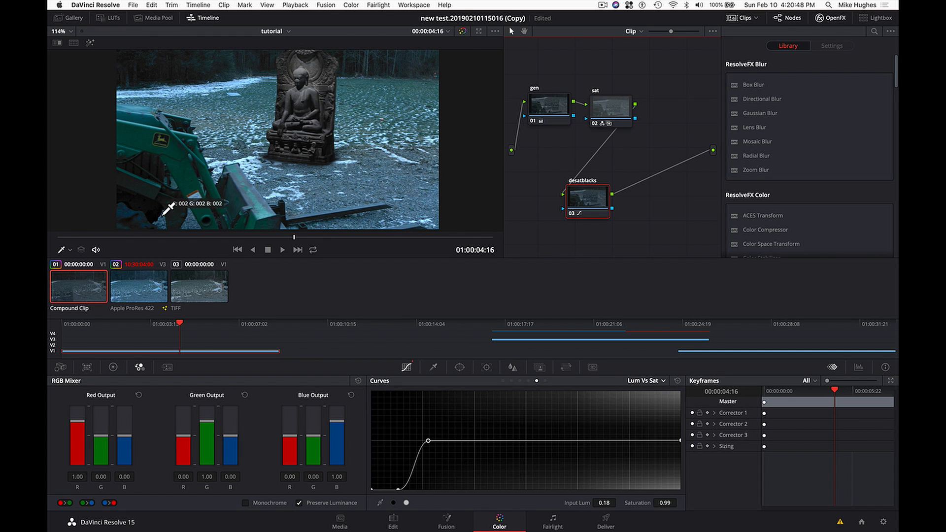
{"action": "key", "text": "ctrl+d"}
{"action": "key", "text": "ctrl+d"}
{"action": "key", "text": "ctrl+d"}
{"action": "key", "text": "ctrl+d"}
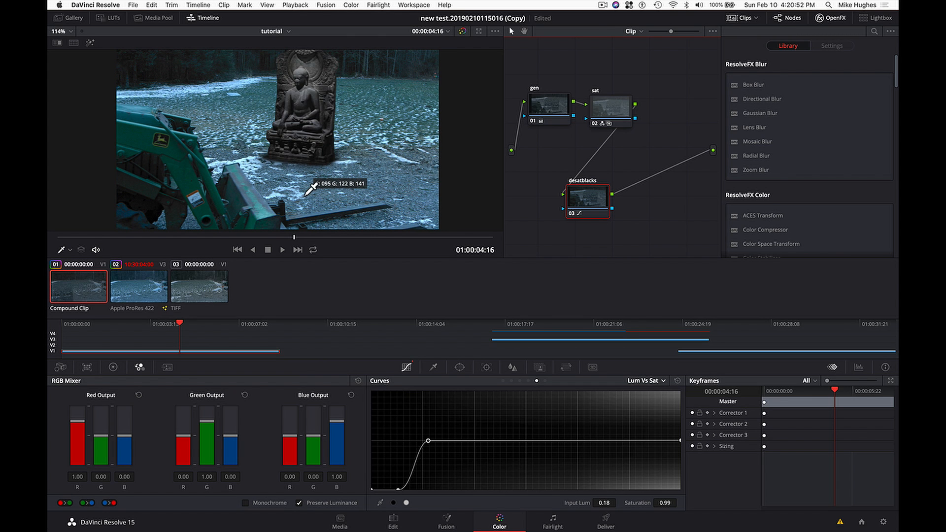
- Show the video scopes, examine the parade and waveform, and move them clear of the nodes and the curve's shadow points
{"action": "key", "text": "ctrl+shift+w"}
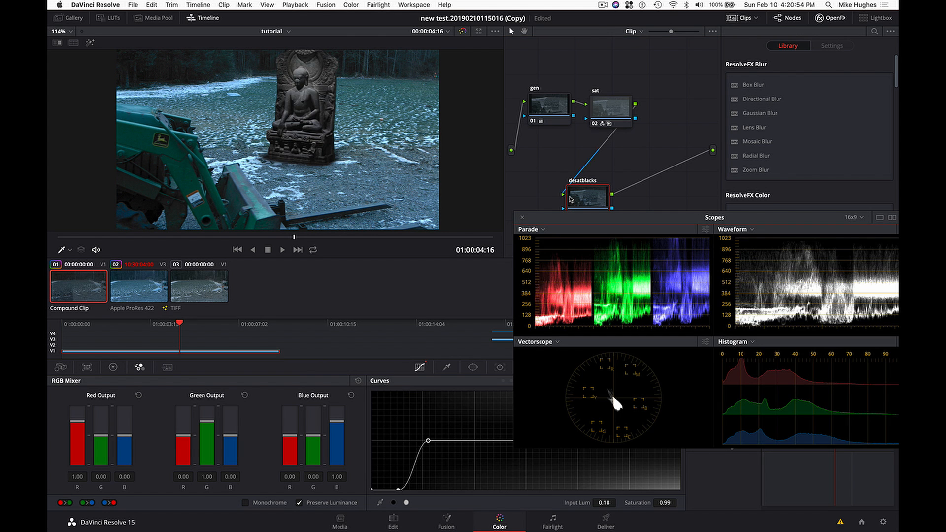
{"action": "left_click_drag", "start_coordinate": [610, 217], "coordinate": [590, 214]}
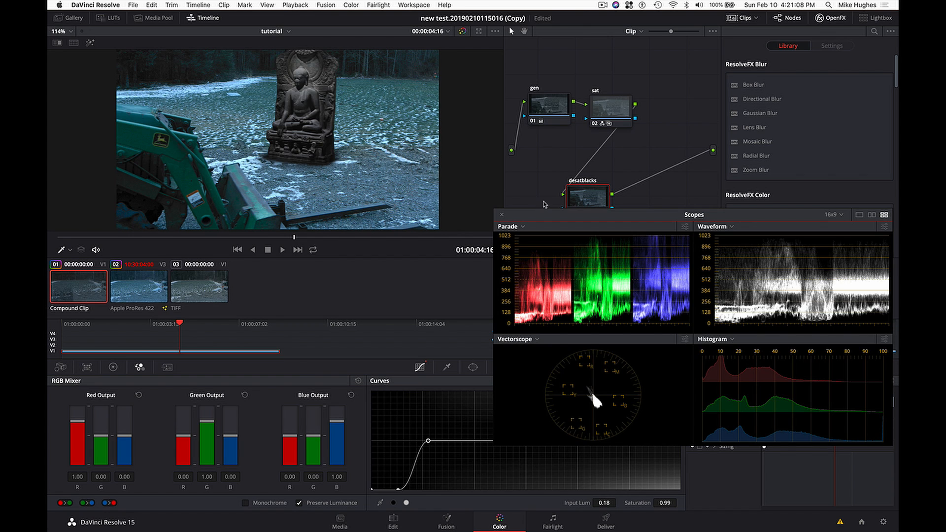
{"action": "left_click_drag", "start_coordinate": [546, 211], "coordinate": [676, 308]}
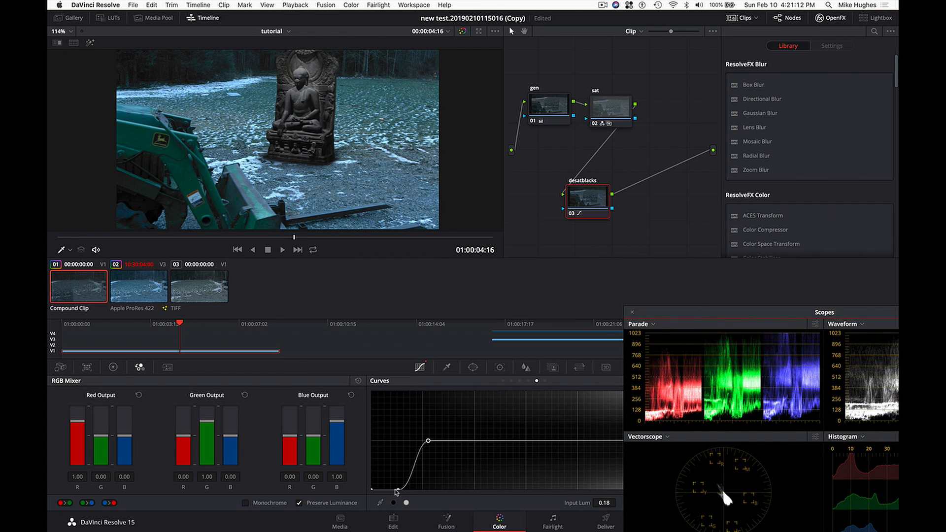
- Refine the Lum Vs Sat curve by moving the low shadow point to about 0.04 luminance and keeping the upper point at 0.18
{"action": "left_click", "coordinate": [394, 488]}
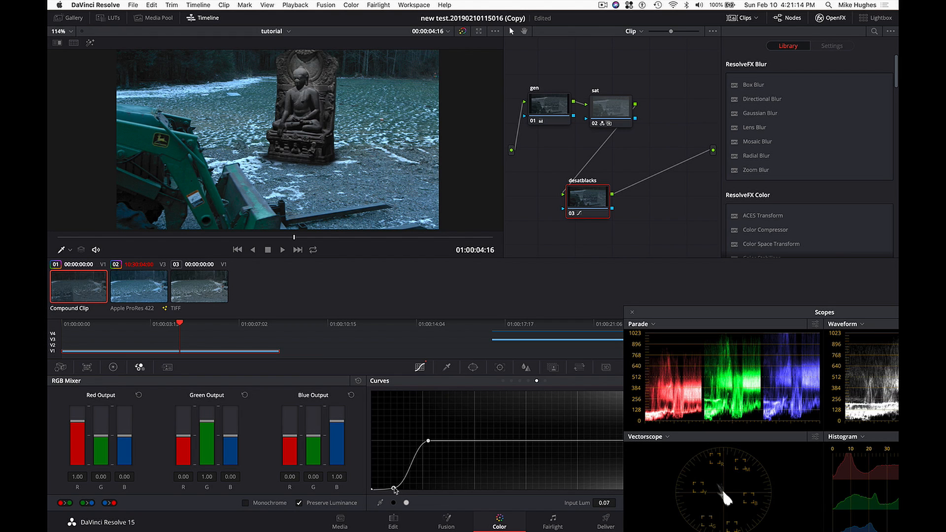
{"action": "left_click_drag", "start_coordinate": [394, 489], "coordinate": [383, 495]}
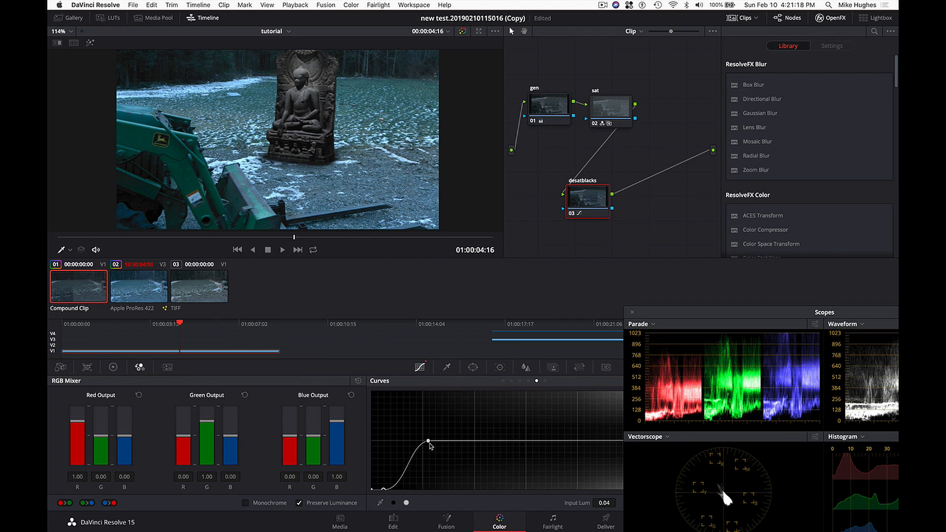
{"action": "left_click_drag", "start_coordinate": [429, 442], "coordinate": [428, 442]}
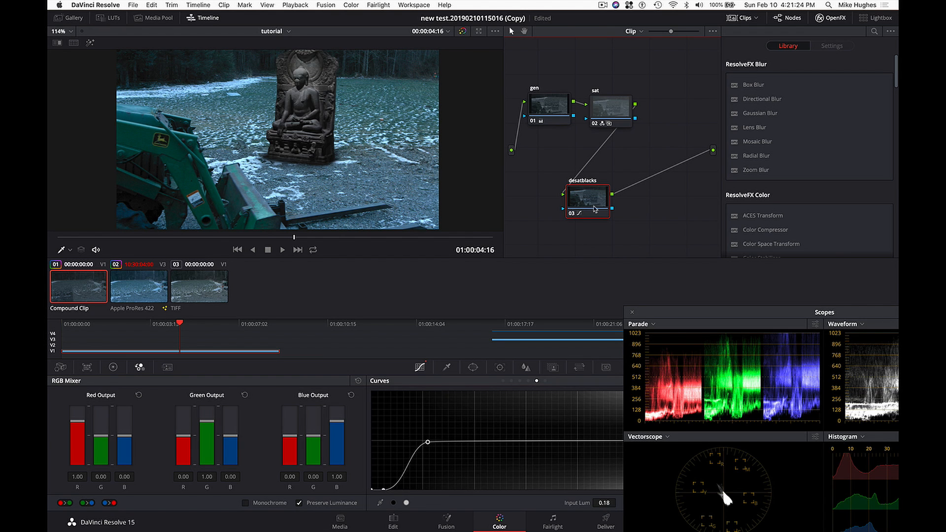
- Shift the desatblacks node to make room, add a serial node after it, and close the video scopes
{"action": "left_click_drag", "start_coordinate": [587, 204], "coordinate": [577, 204]}
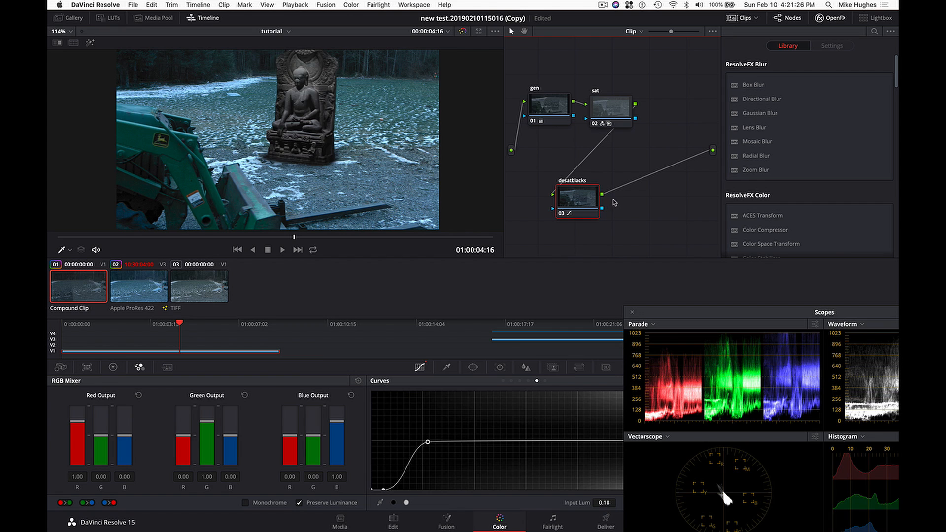
{"action": "key", "text": "alt+s"}
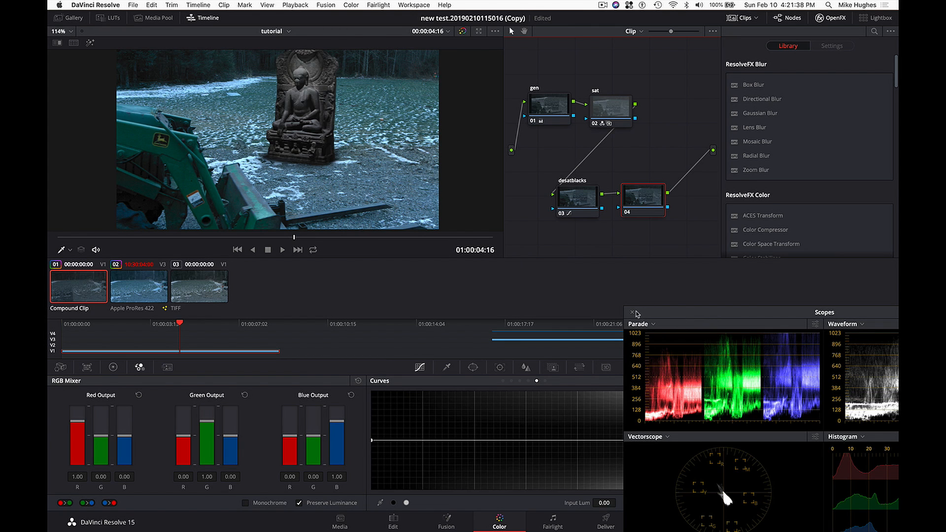
{"action": "left_click", "coordinate": [633, 314]}
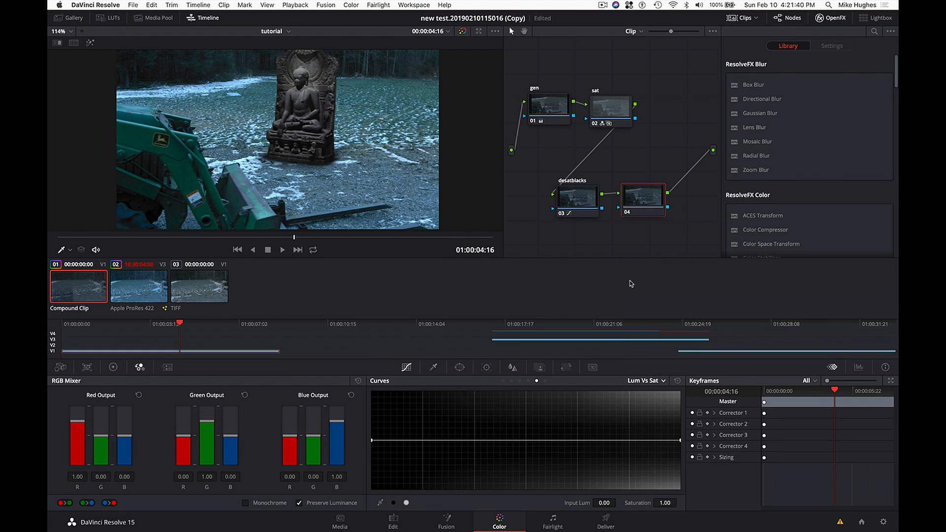
- Add a circular window to node 04 and stretch it into a wide ellipse around the statue, with aspect about 79.78 and softness 11.82
{"action": "left_click", "coordinate": [459, 369]}
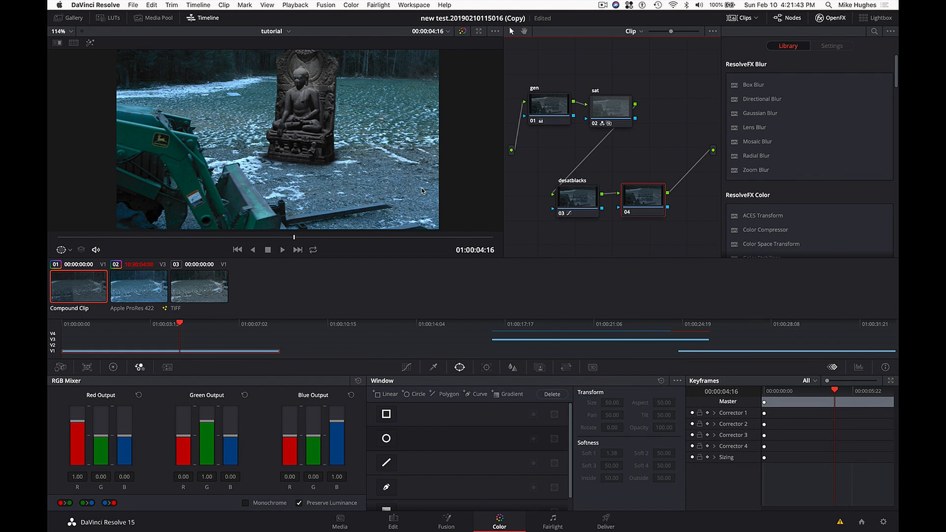
{"action": "left_click", "coordinate": [386, 438]}
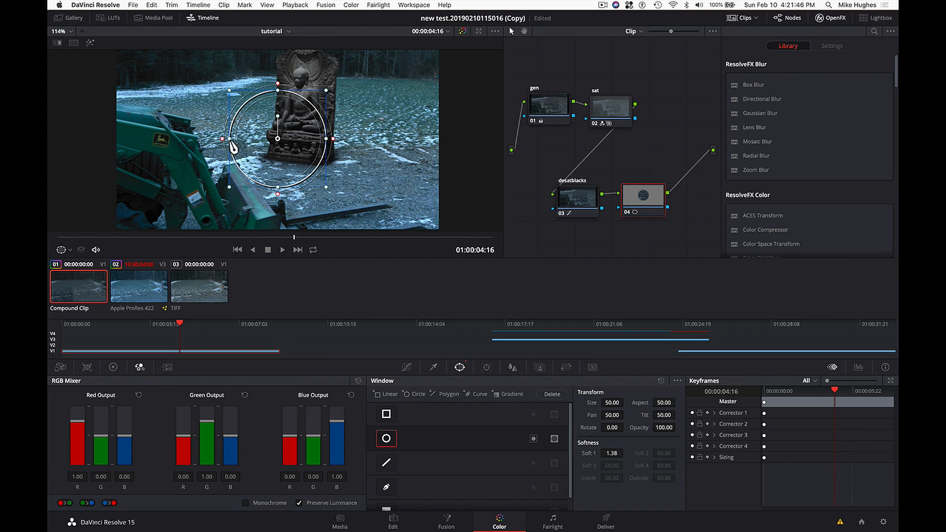
{"action": "left_click_drag", "start_coordinate": [223, 140], "coordinate": [166, 140]}
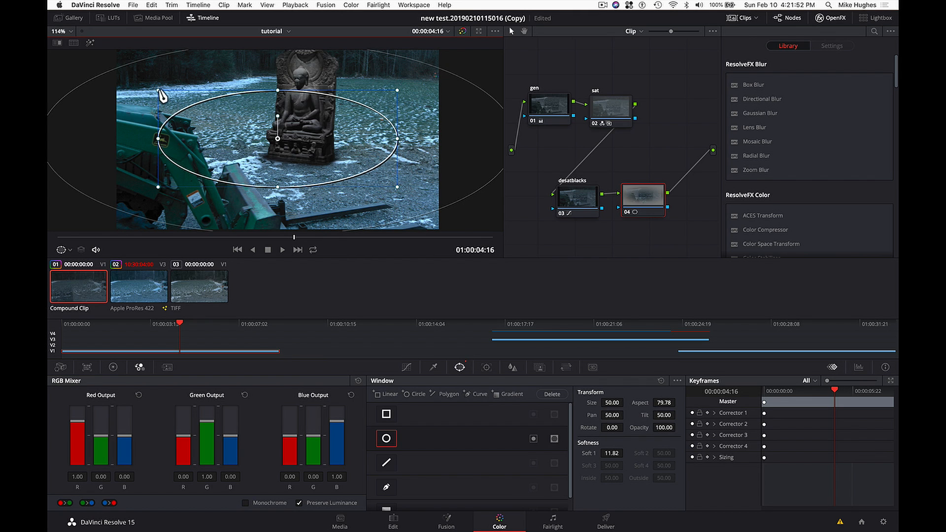
{"action": "left_click_drag", "start_coordinate": [164, 91], "coordinate": [157, 85]}
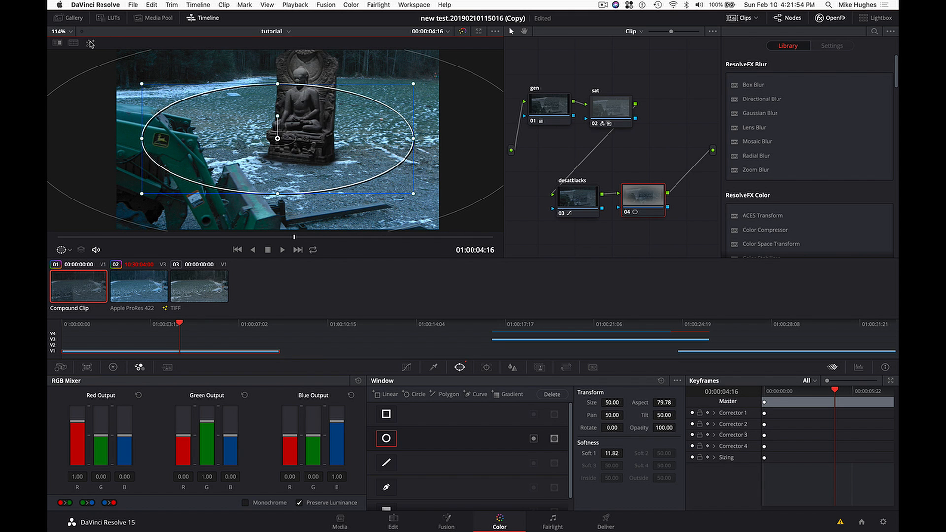
- Highlight node 04's windowed area in the viewer and invert the circular window so it affects the frame edges
{"action": "left_click", "coordinate": [89, 43]}
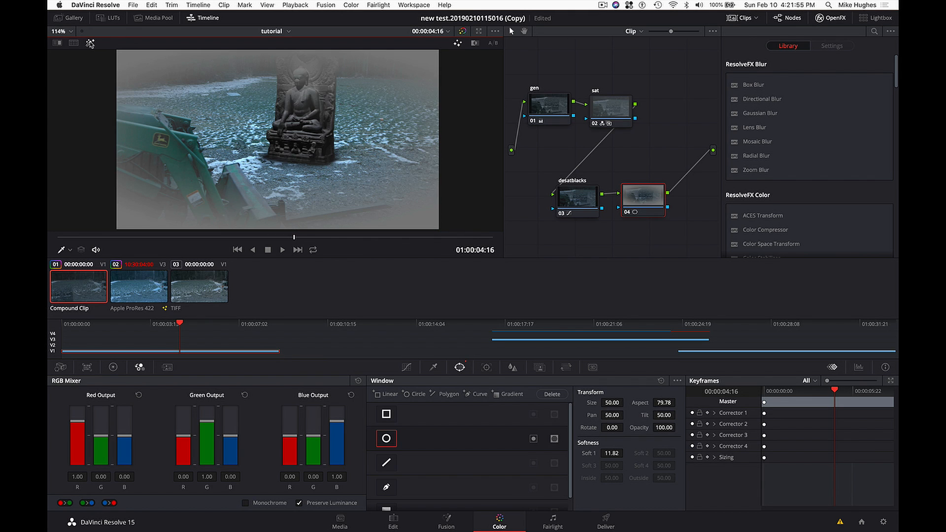
{"action": "left_click", "coordinate": [533, 438]}
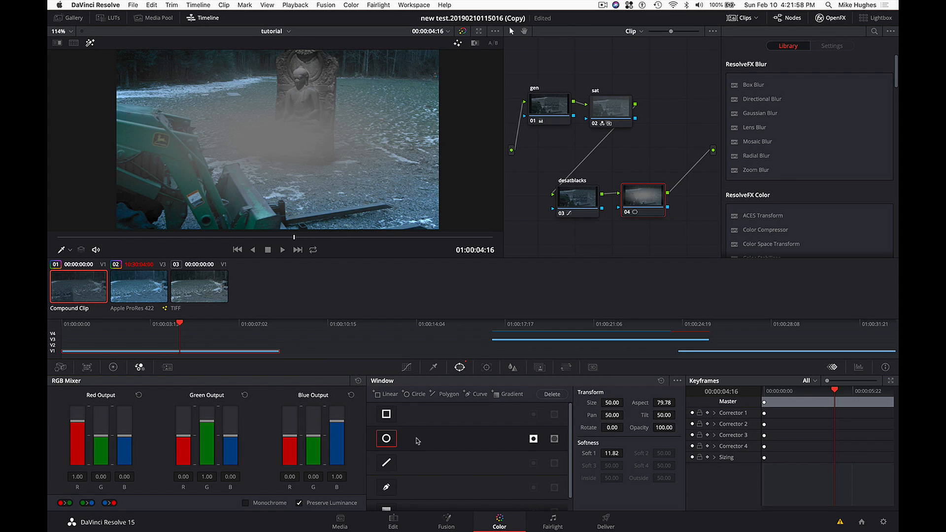
{"action": "left_click", "coordinate": [387, 414]}
{"action": "left_click", "coordinate": [386, 415]}
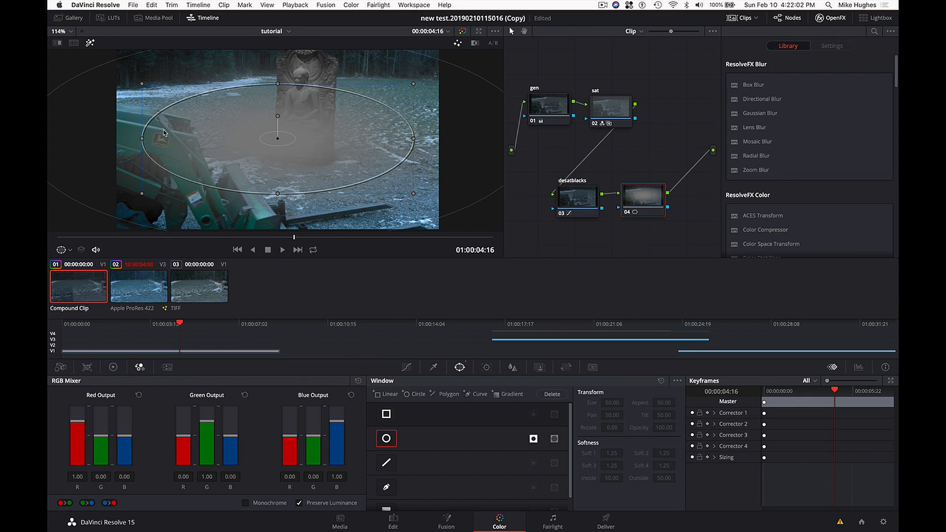
- Reshape the ellipse to size 55.03, aspect 72.90 and softness 5.98, then turn off the highlight and fit the image in the viewer
{"action": "left_click_drag", "start_coordinate": [143, 140], "coordinate": [136, 139]}
{"action": "left_click_drag", "start_coordinate": [279, 84], "coordinate": [280, 62]}
{"action": "scroll", "coordinate": [266, 107], "scroll_direction": "down", "scroll_amount": 3}
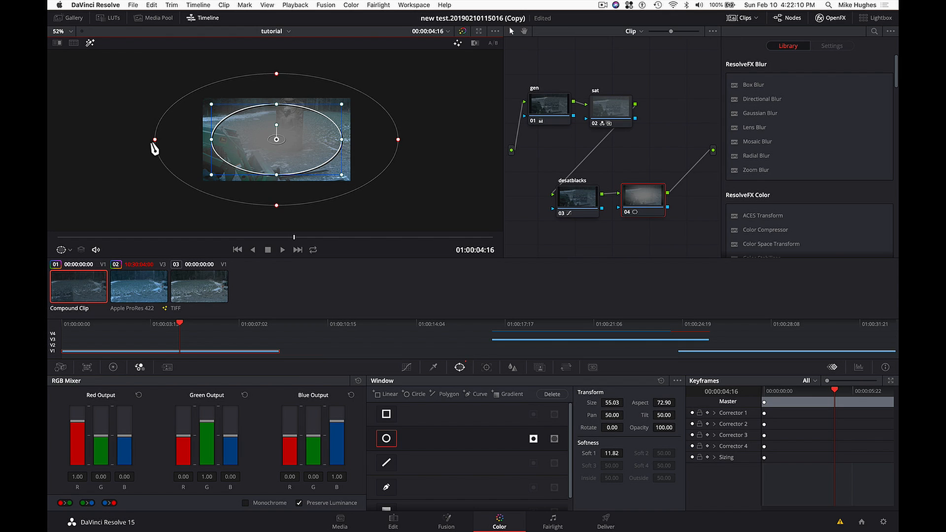
{"action": "left_click_drag", "start_coordinate": [155, 141], "coordinate": [183, 142]}
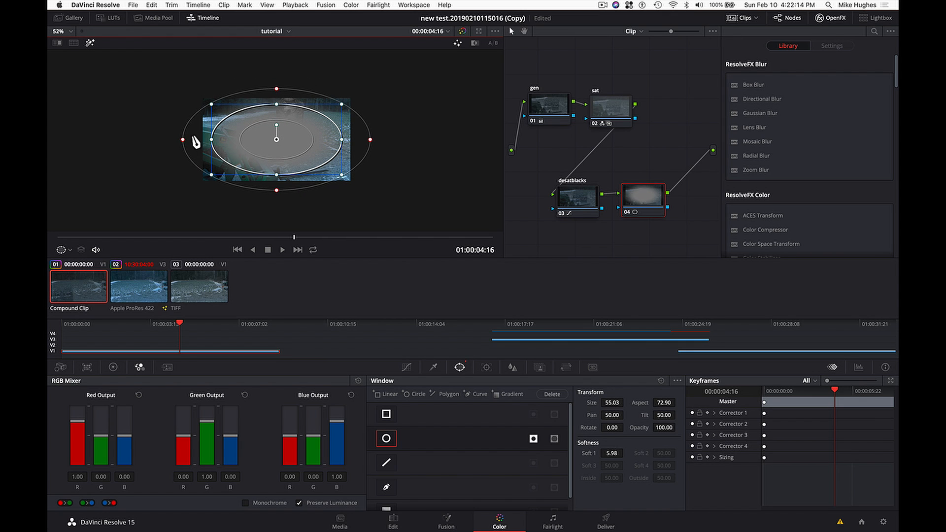
{"action": "left_click", "coordinate": [91, 43]}
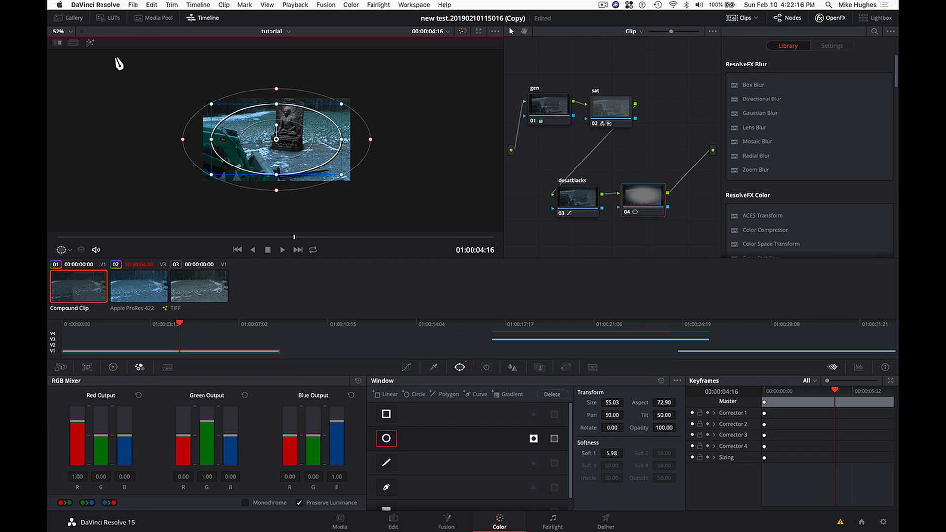
{"action": "left_click", "coordinate": [70, 31]}
{"action": "left_click", "coordinate": [64, 53]}
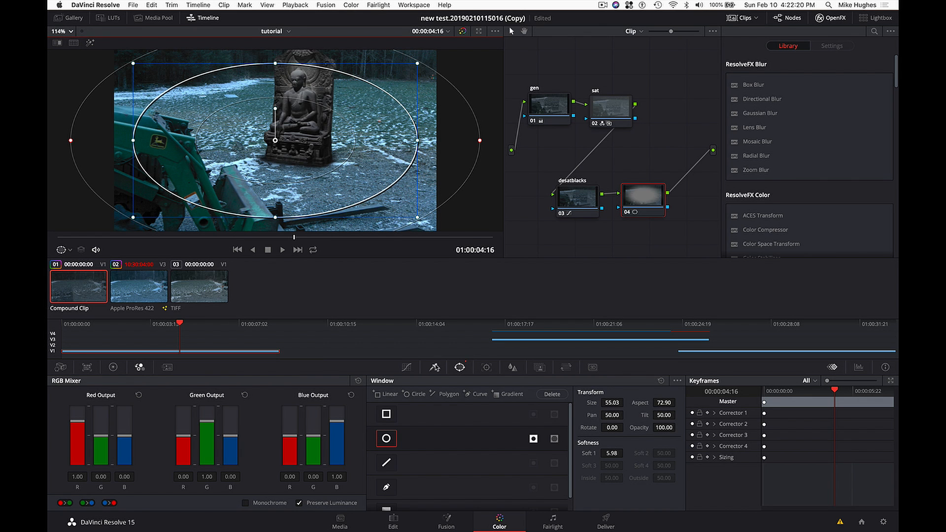
- Darken the frame edges on node 04 with the primary wheels: gain 0.72, gamma -0.08 and lift -0.01
{"action": "left_click", "coordinate": [407, 368]}
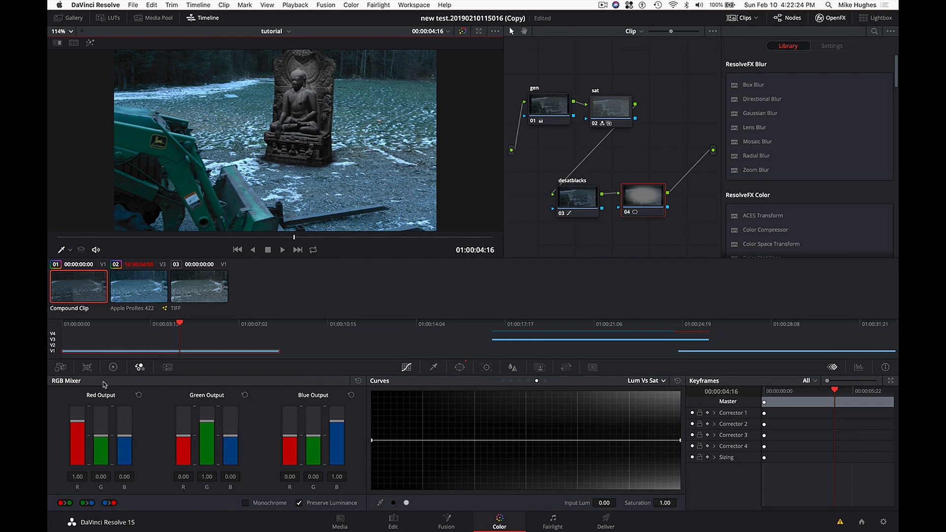
{"action": "left_click", "coordinate": [113, 367]}
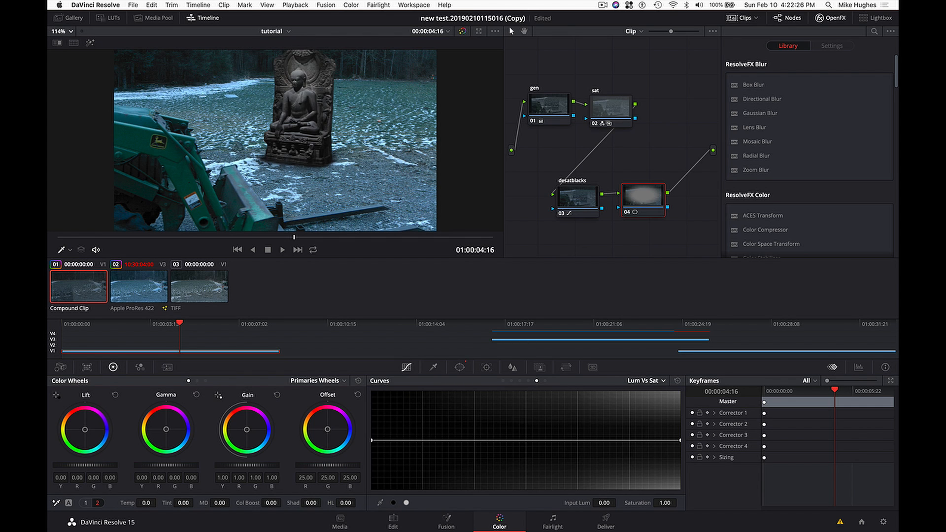
{"action": "left_click_drag", "start_coordinate": [247, 465], "coordinate": [224, 472]}
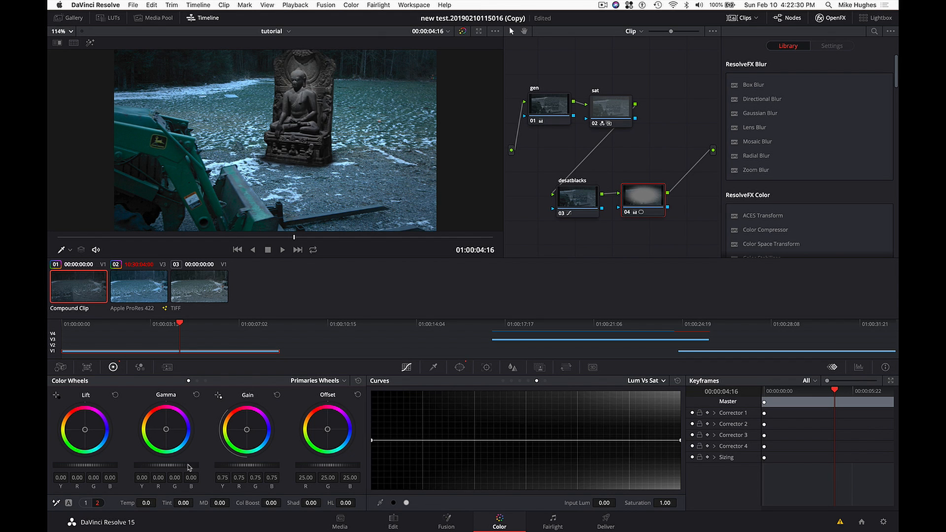
{"action": "left_click_drag", "start_coordinate": [167, 466], "coordinate": [159, 465]}
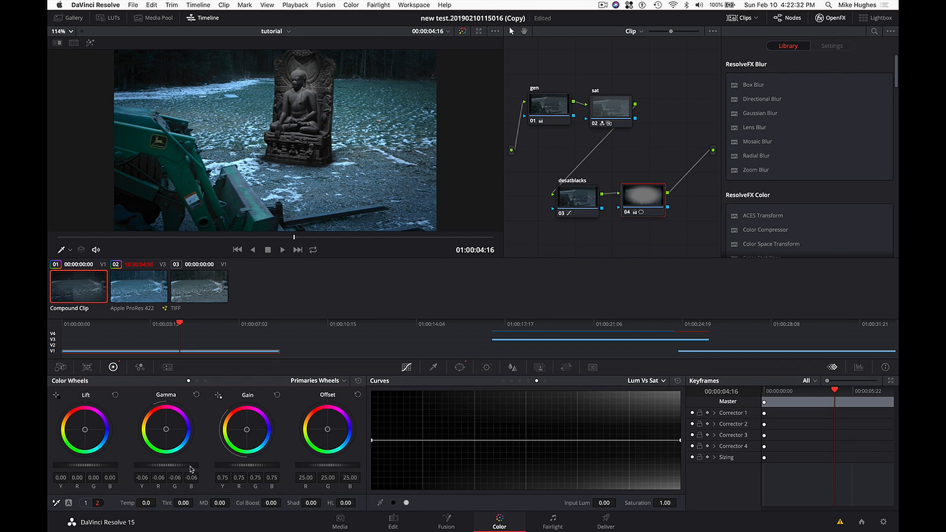
{"action": "left_click_drag", "start_coordinate": [85, 465], "coordinate": [83, 465]}
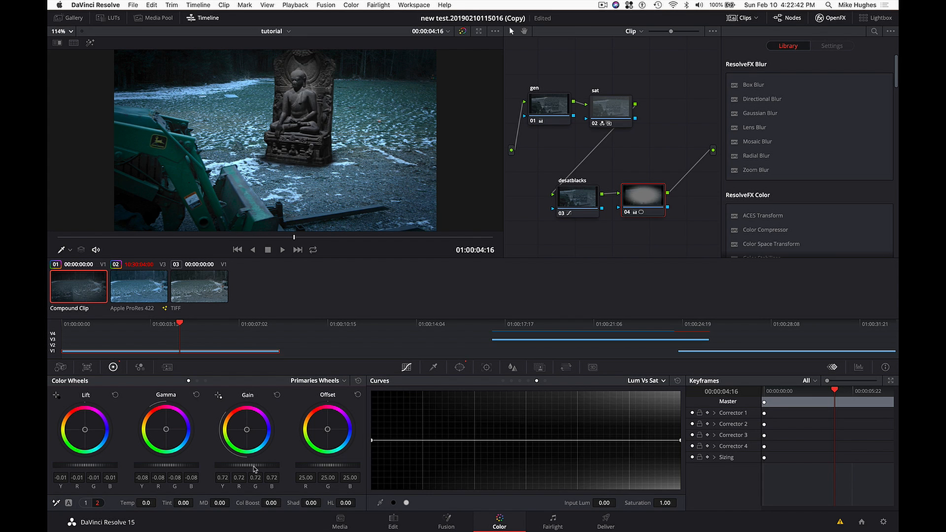
- Compare the image with the vignette on node 04 switched off and on
{"action": "key", "text": "super+d"}
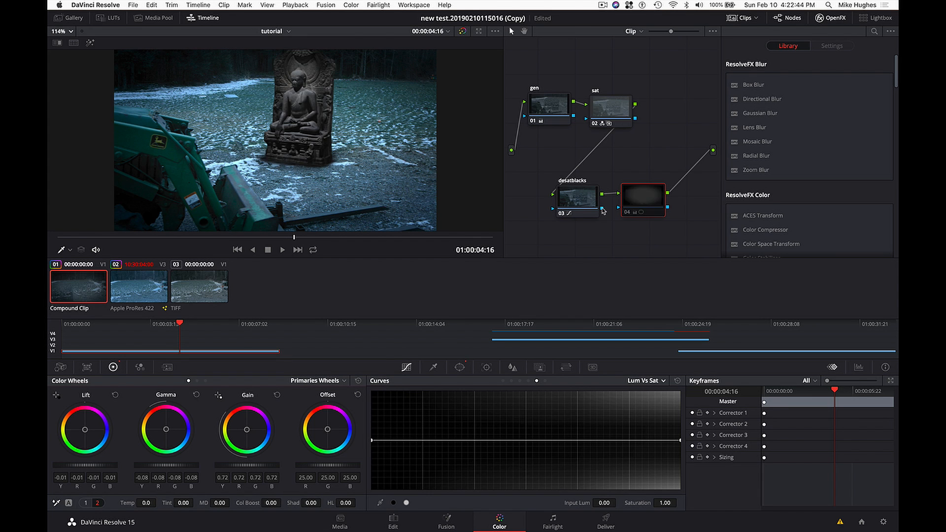
{"action": "key", "text": "super+d"}
{"action": "key", "text": "super+d"}
{"action": "key", "text": "super+d"}
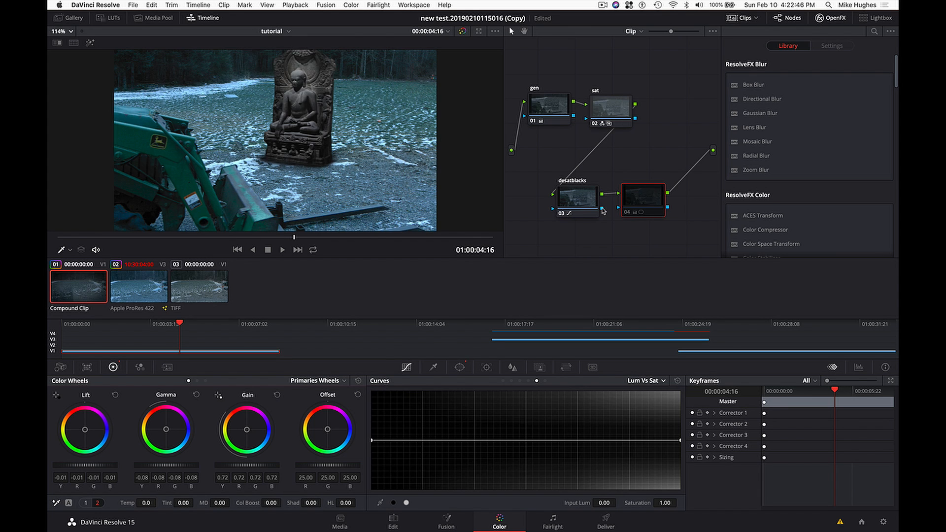
{"action": "key", "text": "super+d"}
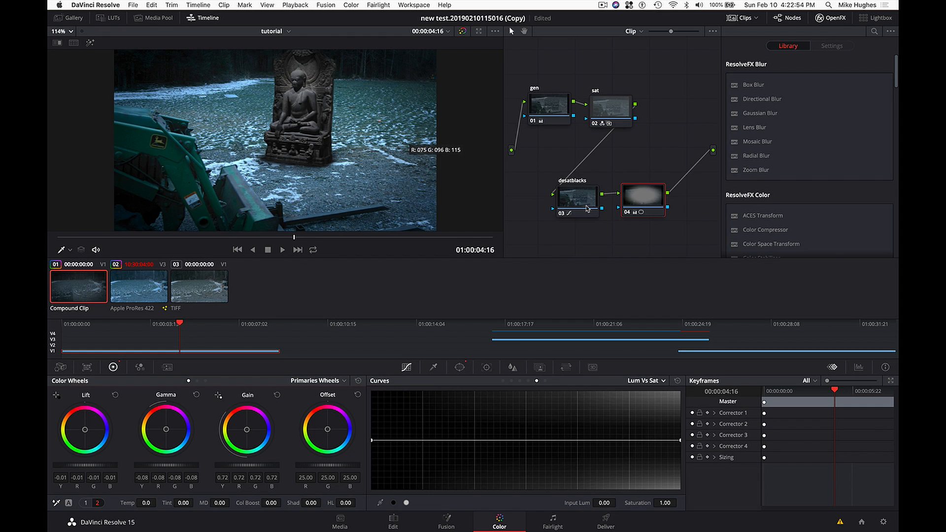
- Shift the desatblacks and vignette nodes to make room, add a serial node after node 04, and save the project
{"action": "left_click_drag", "start_coordinate": [587, 208], "coordinate": [580, 207]}
{"action": "left_click_drag", "start_coordinate": [652, 207], "coordinate": [643, 204]}
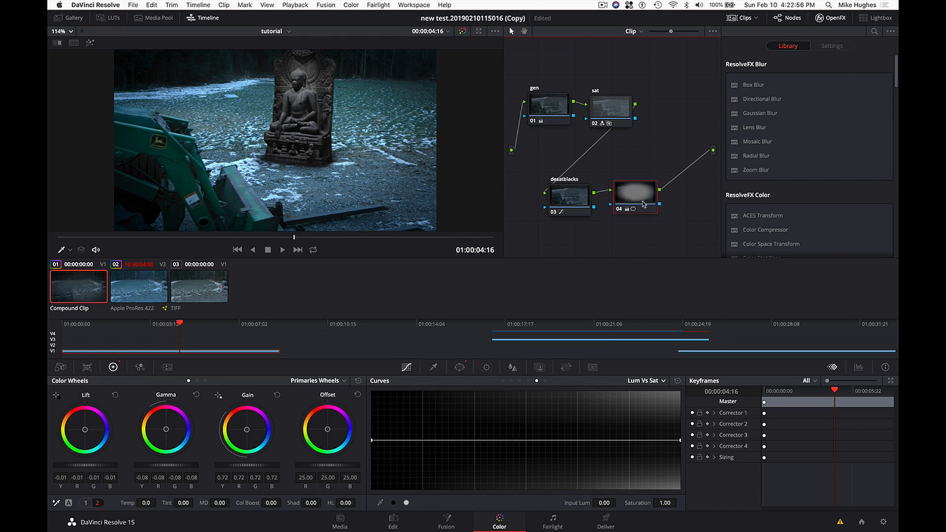
{"action": "key", "text": "shift+s"}
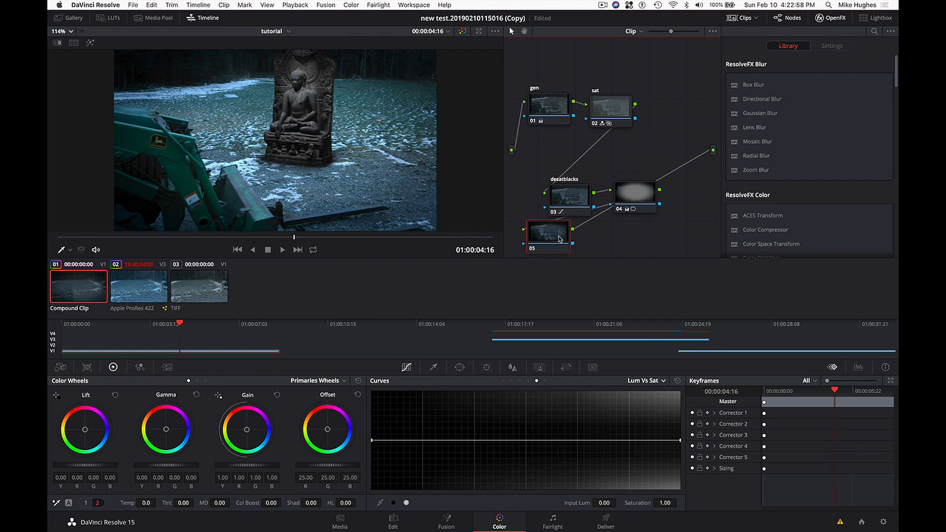
{"action": "key", "text": "super+s"}
- Search the effects library for "gr", apply Film Grain to node 05, then reposition that node and label it "grain"
{"action": "left_click", "coordinate": [842, 22]}
{"action": "left_click", "coordinate": [841, 22]}
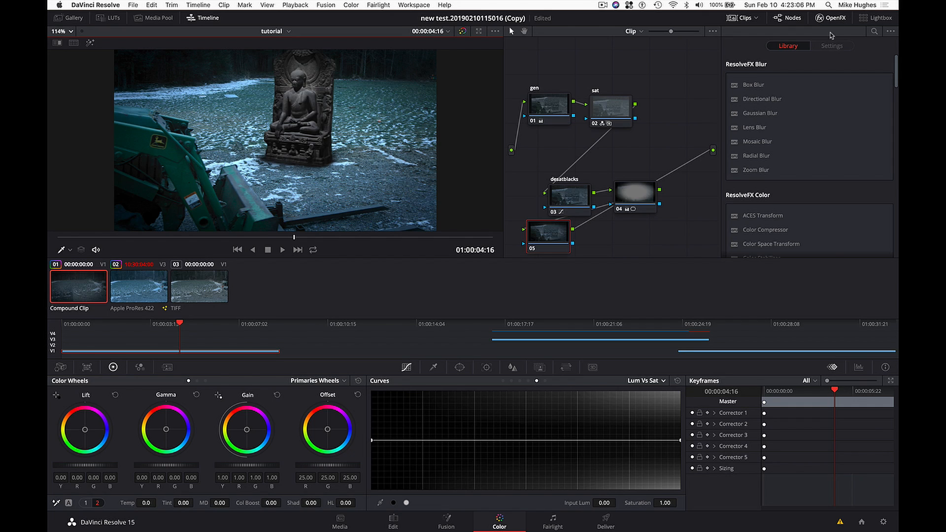
{"action": "left_click", "coordinate": [874, 31]}
{"action": "type", "text": "gr"}
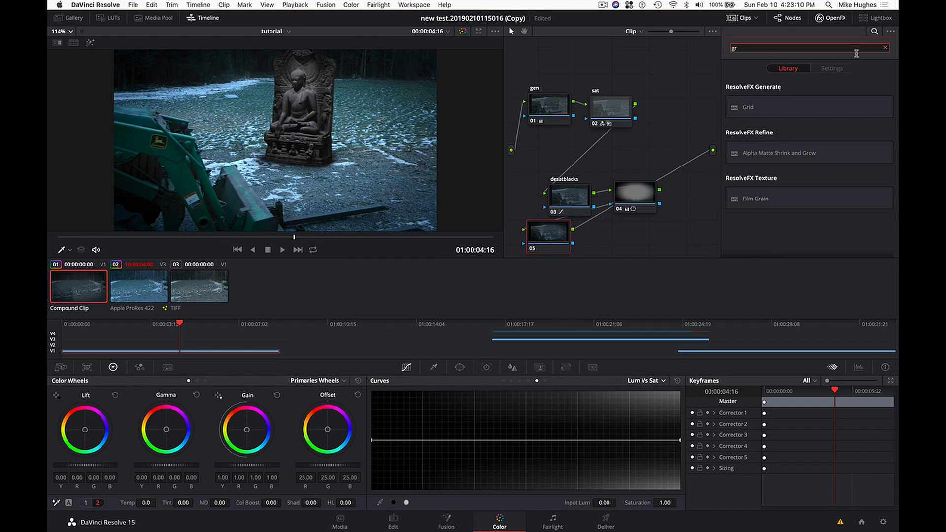
{"action": "left_click_drag", "start_coordinate": [755, 200], "coordinate": [557, 236]}
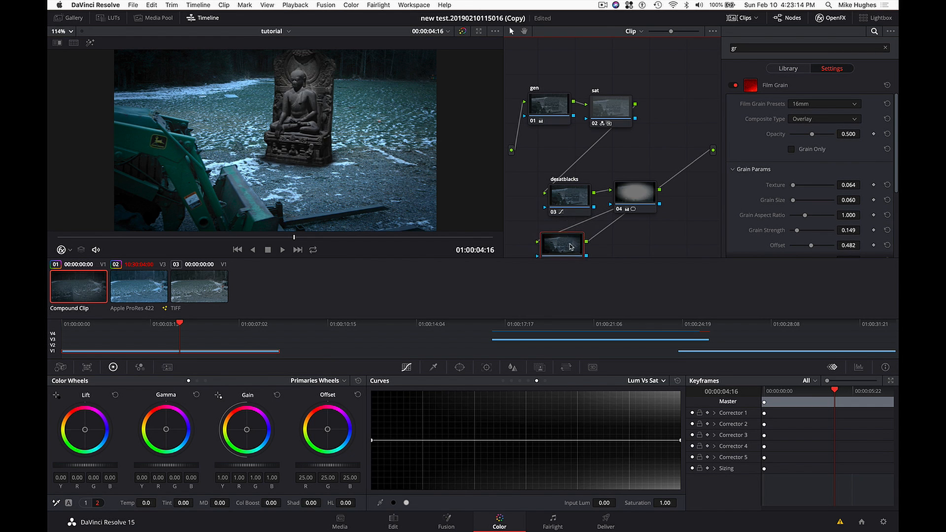
{"action": "left_click_drag", "start_coordinate": [671, 33], "coordinate": [660, 32]}
{"action": "left_click_drag", "start_coordinate": [571, 222], "coordinate": [571, 228]}
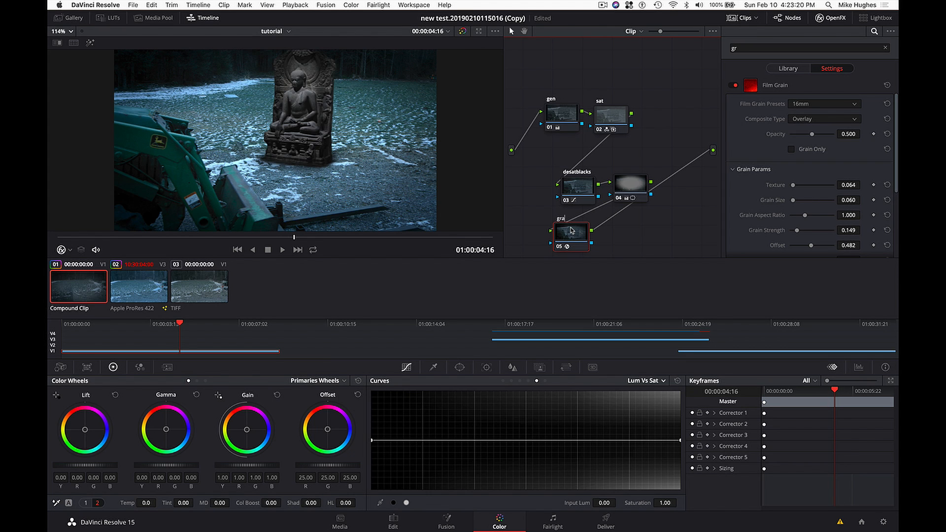
- Try the 8mm 250D, 8mm 200T and 16mm 50D film grain presets with Grain Only enabled
{"action": "left_click", "coordinate": [830, 105]}
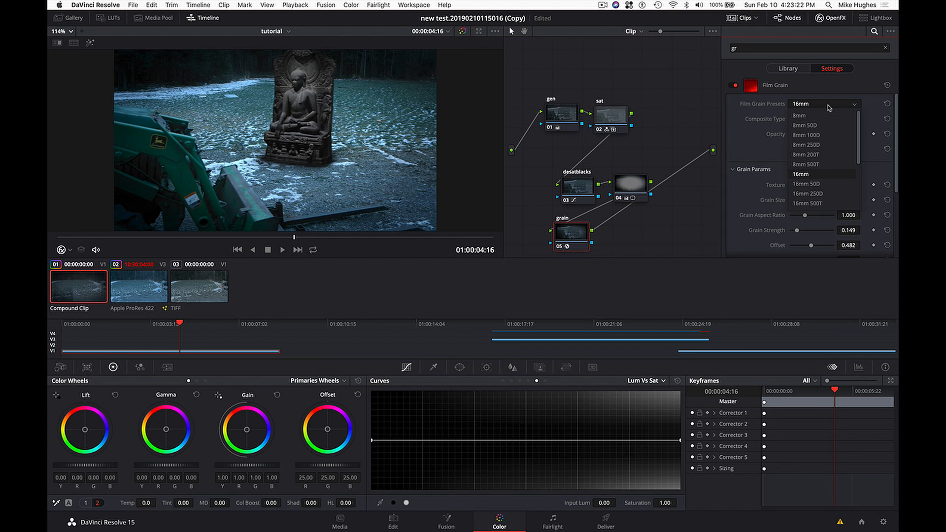
{"action": "left_click", "coordinate": [840, 145]}
{"action": "left_click", "coordinate": [792, 149]}
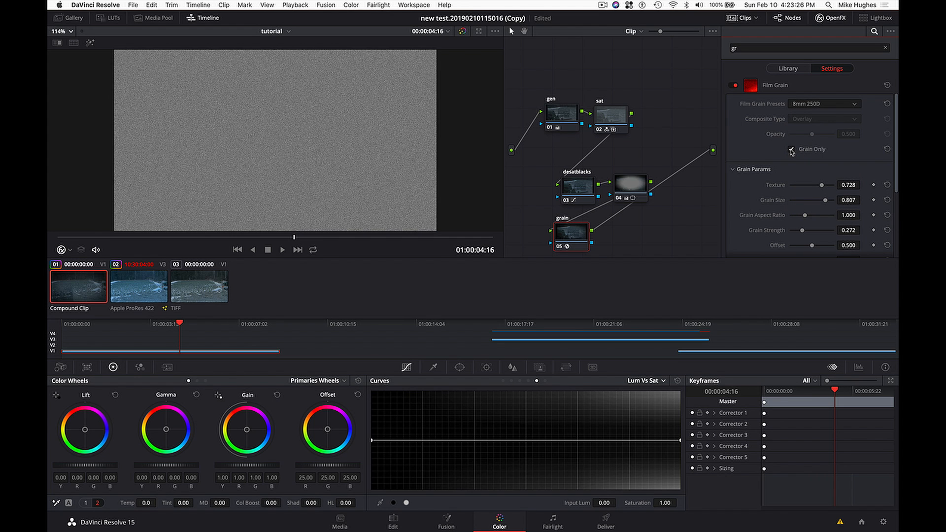
{"action": "left_click", "coordinate": [832, 105]}
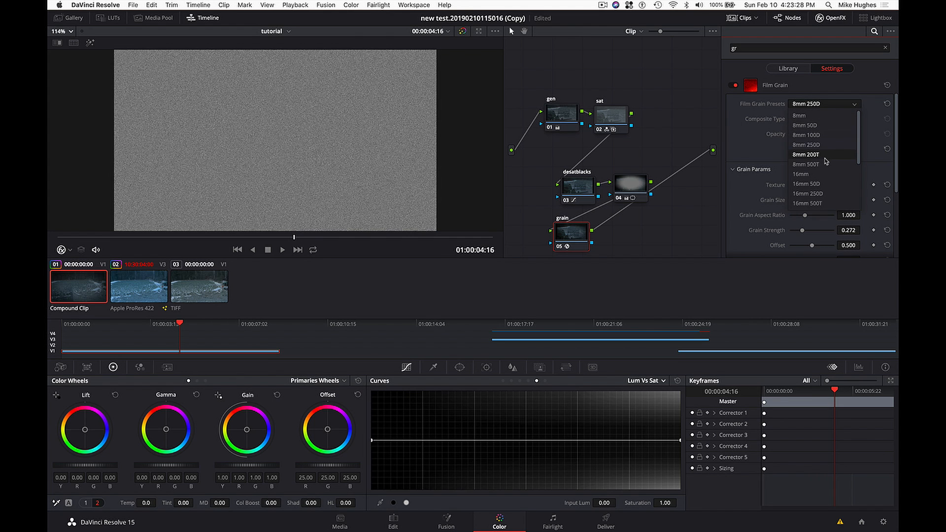
{"action": "left_click", "coordinate": [825, 155]}
{"action": "left_click", "coordinate": [850, 105]}
{"action": "left_click", "coordinate": [831, 185]}
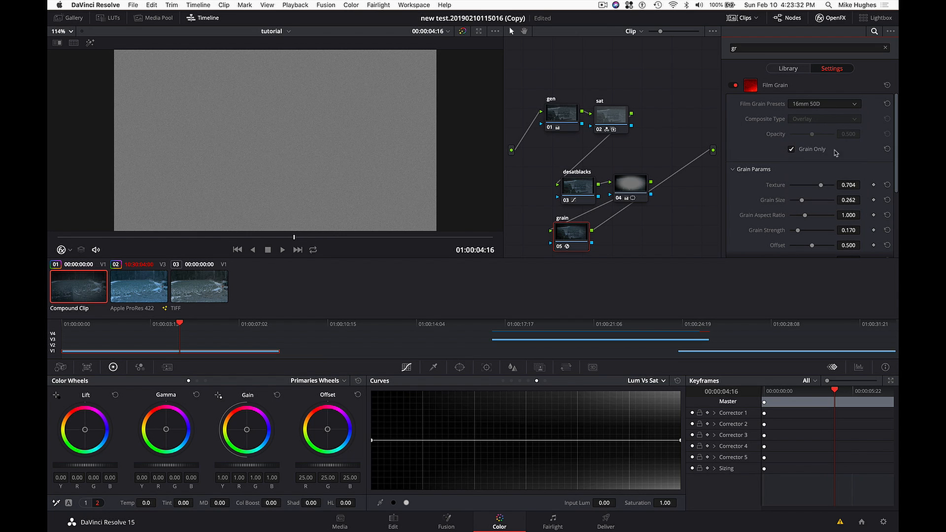
- Set the film grain preset to 8mm 100D, disable Grain Only, and inspect the grain close up on the statue
{"action": "left_click", "coordinate": [839, 105]}
{"action": "left_click", "coordinate": [831, 141]}
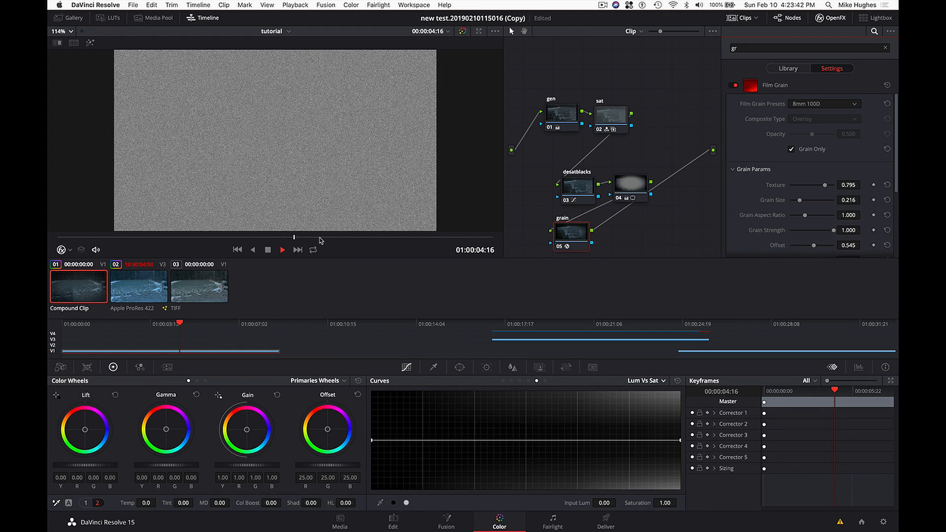
{"action": "left_click", "coordinate": [502, 226]}
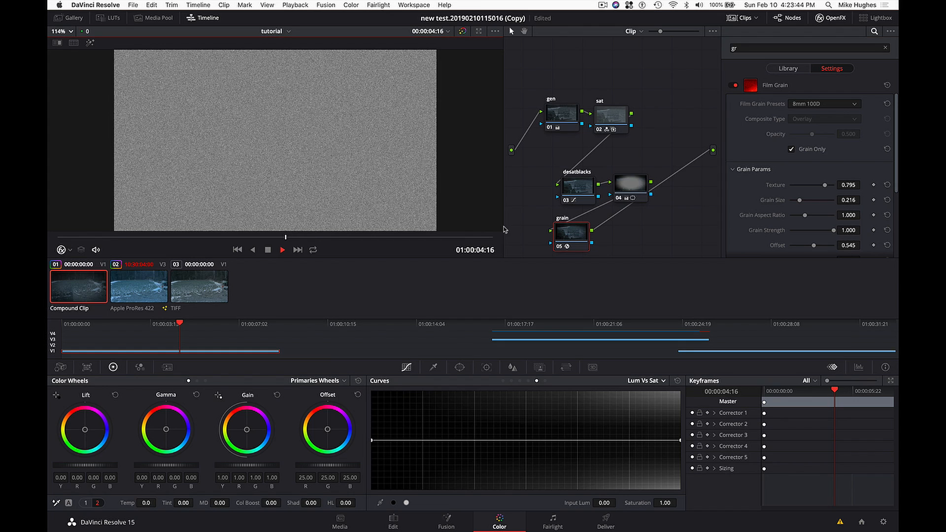
{"action": "left_click", "coordinate": [792, 150]}
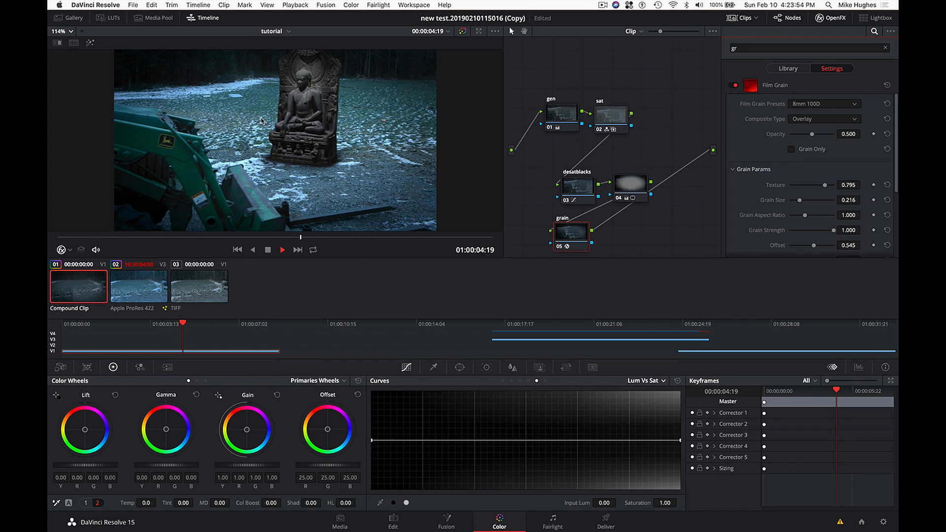
{"action": "scroll", "coordinate": [284, 118], "scroll_direction": "up", "scroll_amount": 4}
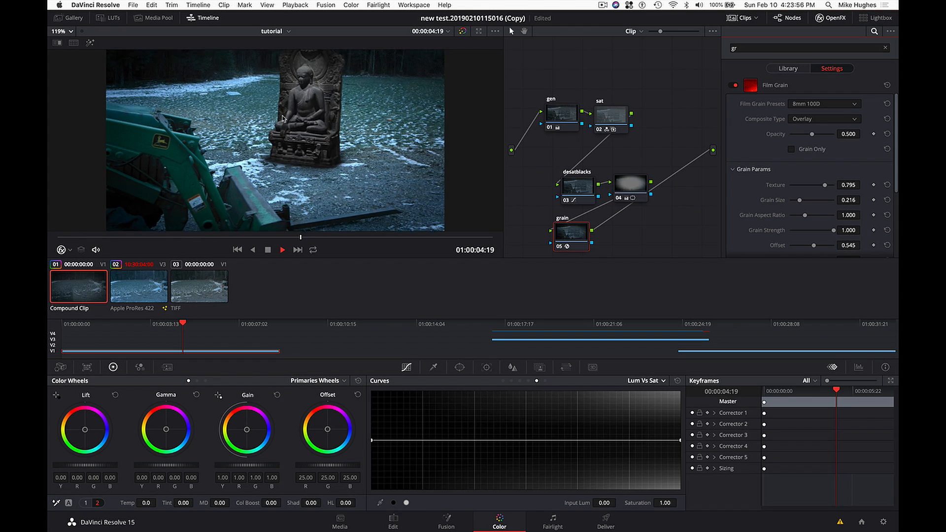
{"action": "scroll", "coordinate": [284, 119], "scroll_direction": "up", "scroll_amount": 8}
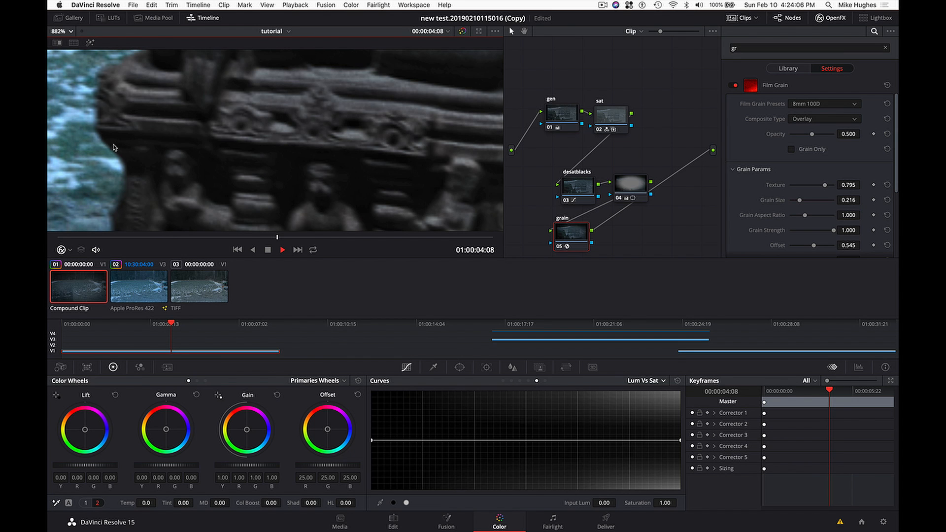
- Return the viewer to the whole frame and open the video scopes clear of the node graph
{"action": "scroll", "coordinate": [125, 143], "scroll_direction": "down", "scroll_amount": 5}
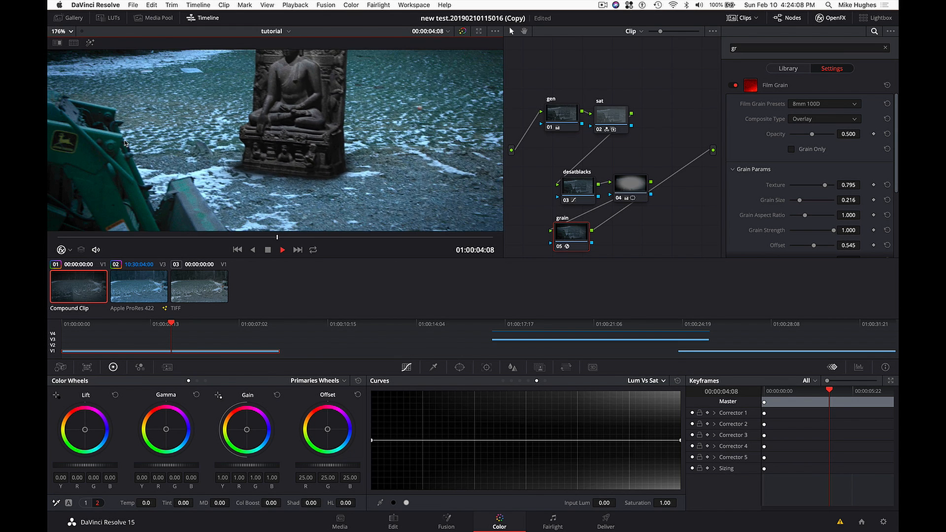
{"action": "scroll", "coordinate": [125, 143], "scroll_direction": "down", "scroll_amount": 2}
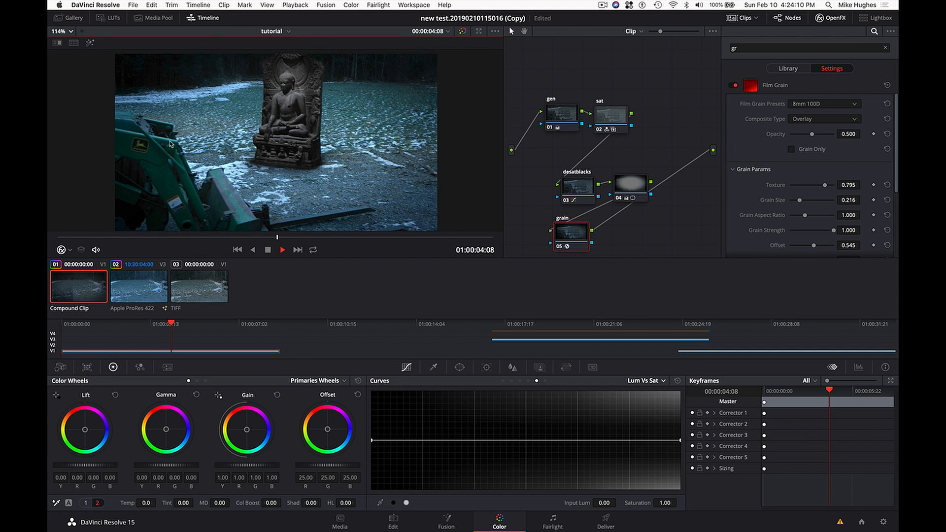
{"action": "scroll", "coordinate": [170, 143], "scroll_direction": "left", "scroll_amount": 3}
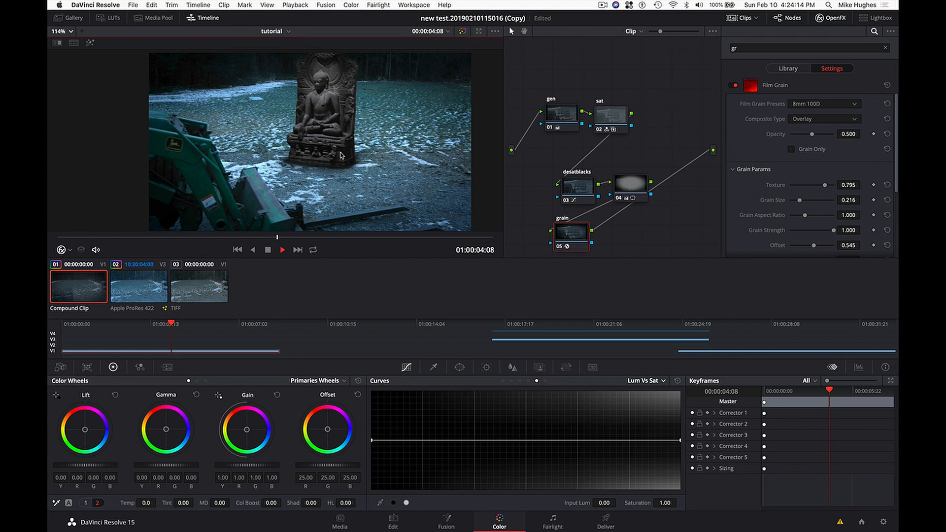
{"action": "scroll", "coordinate": [340, 156], "scroll_direction": "down", "scroll_amount": 2}
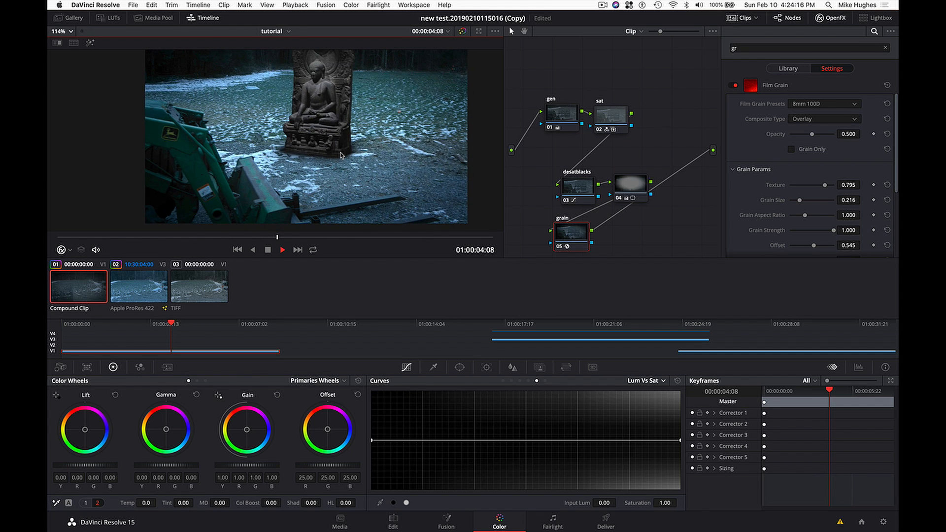
{"action": "scroll", "coordinate": [341, 155], "scroll_direction": "up", "scroll_amount": 2}
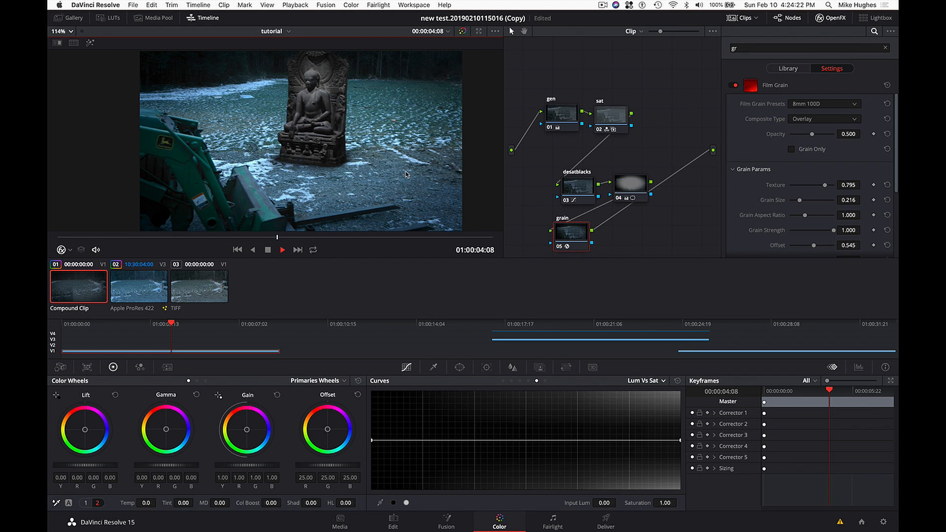
{"action": "key", "text": "super+shift+w"}
{"action": "left_click_drag", "start_coordinate": [734, 312], "coordinate": [499, 312]}
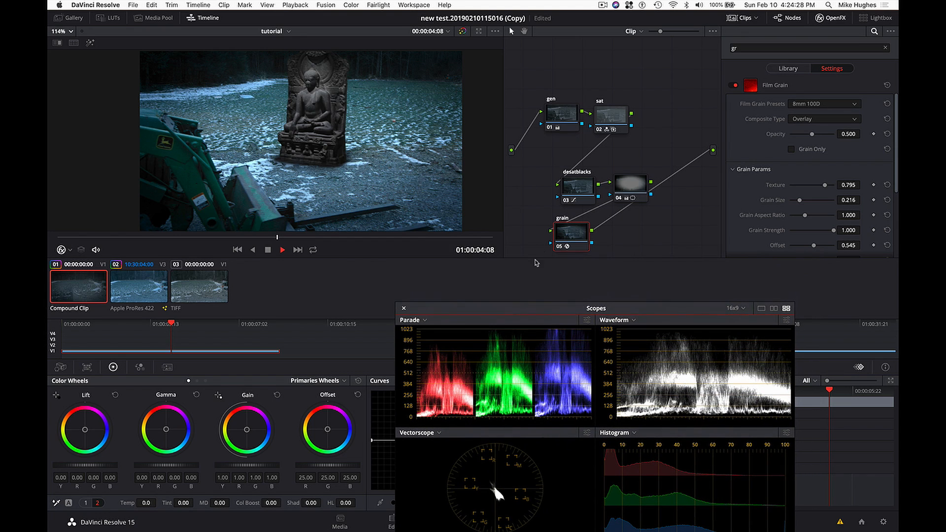
- Move the grain and vignette nodes sideways to space them out, and disable the grain node
{"action": "left_click_drag", "start_coordinate": [565, 239], "coordinate": [600, 238]}
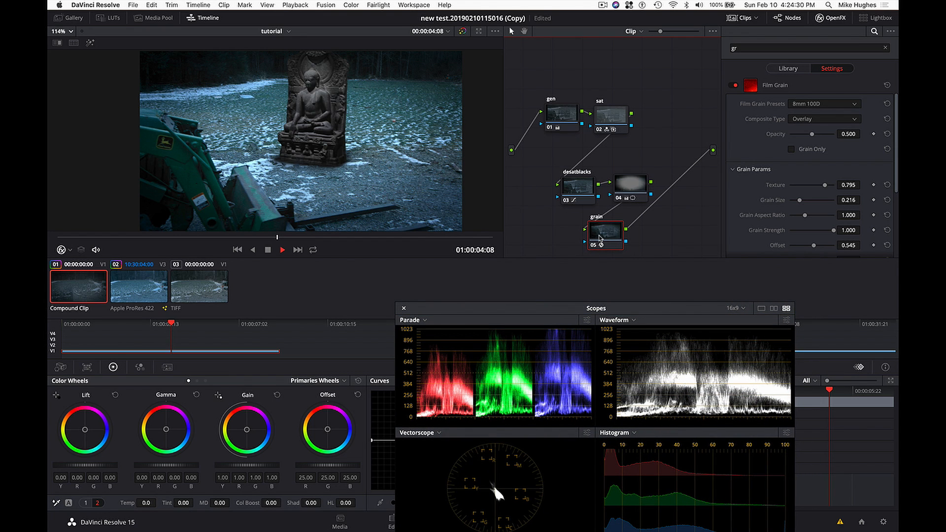
{"action": "key", "text": "ctrl+d"}
{"action": "left_click_drag", "start_coordinate": [630, 185], "coordinate": [653, 184]}
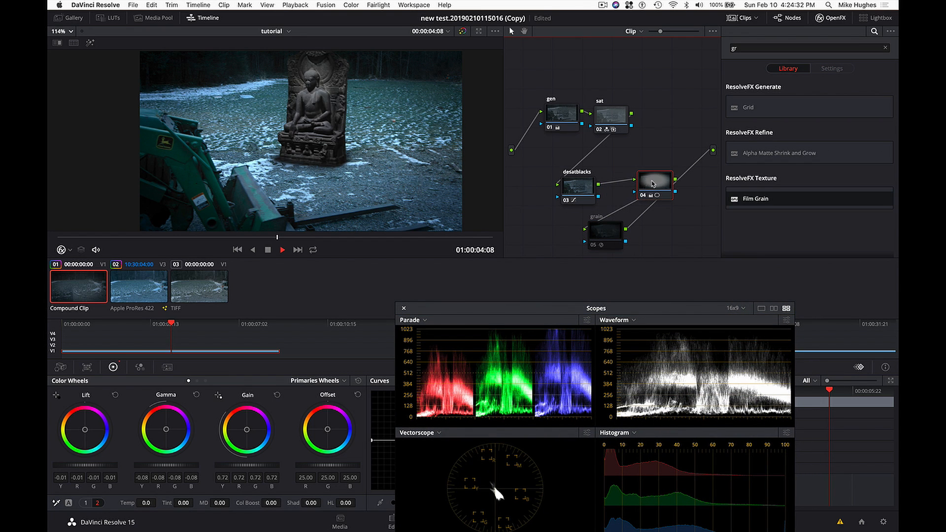
- Add a serial node after the sat node, label it "MRC", and set its midtone detail to -8.50
{"action": "left_click", "coordinate": [608, 114]}
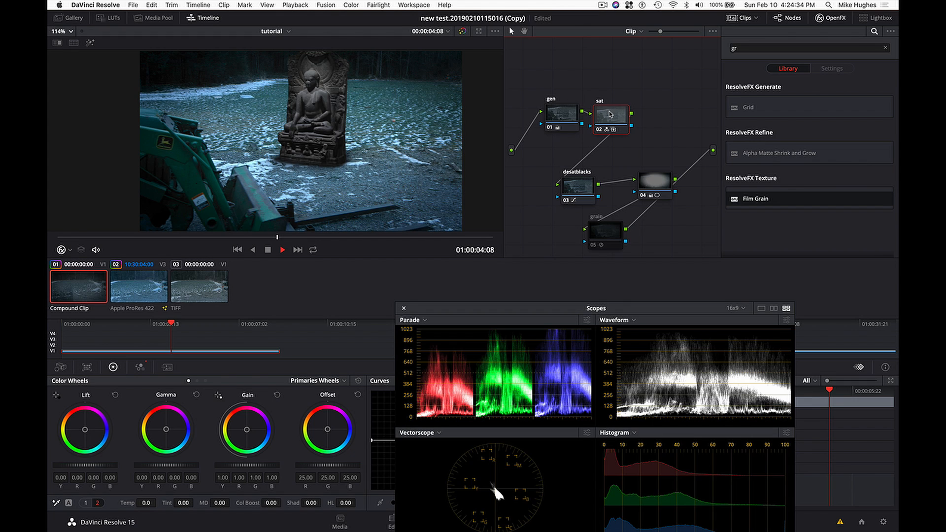
{"action": "key", "text": "alt+s"}
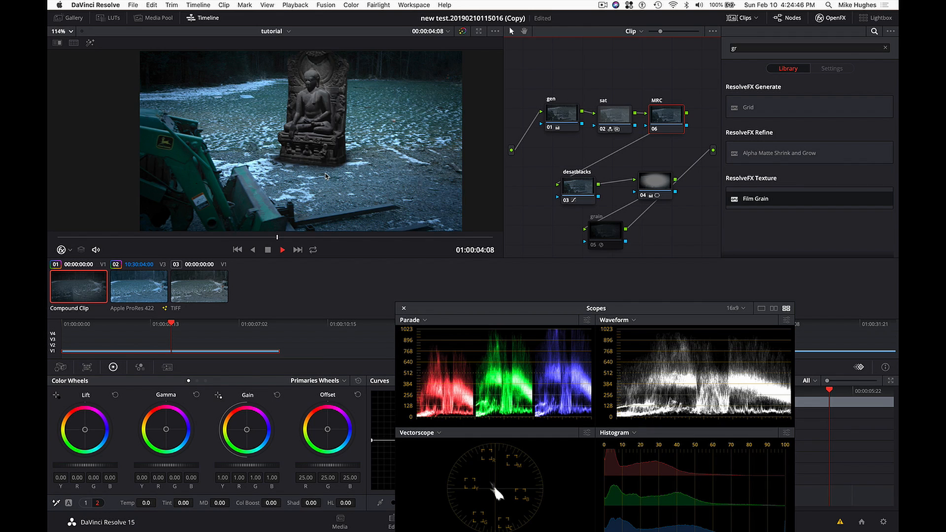
{"action": "scroll", "coordinate": [326, 180], "scroll_direction": "up", "scroll_amount": 3}
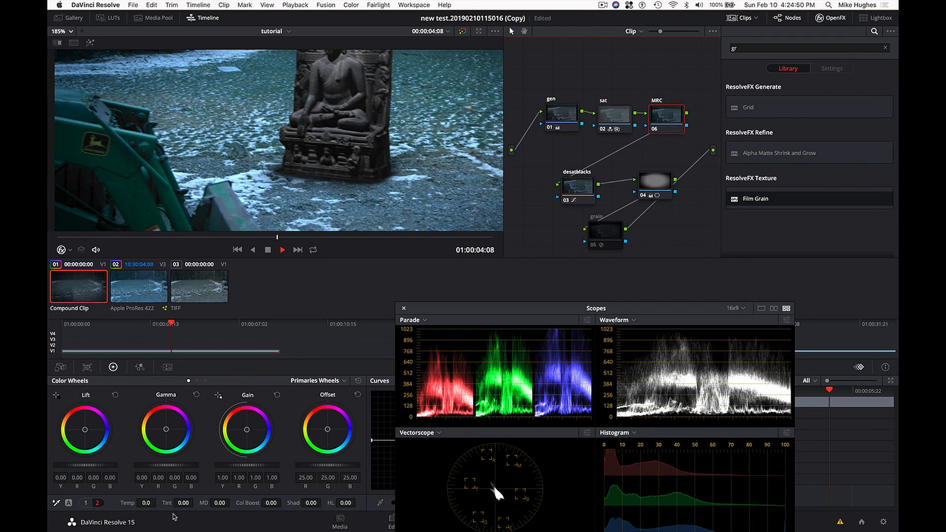
{"action": "left_click", "coordinate": [86, 503]}
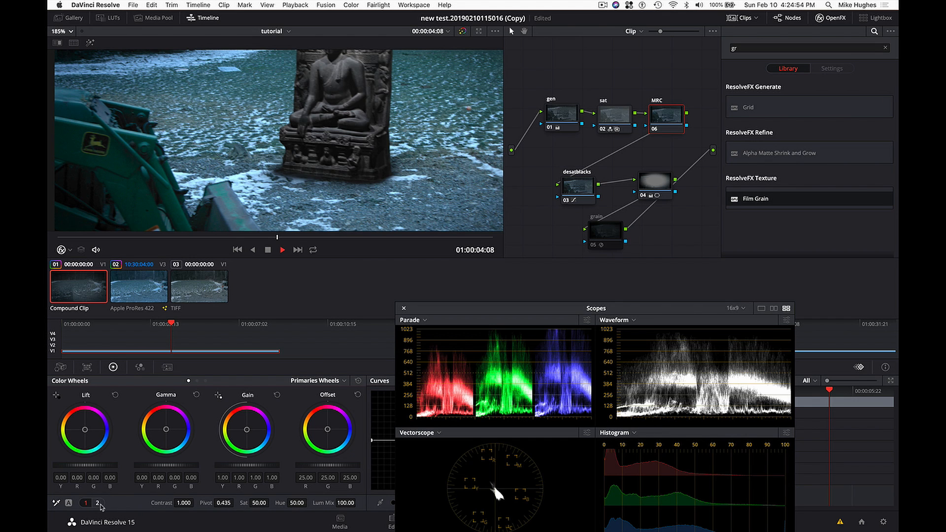
{"action": "left_click", "coordinate": [98, 503]}
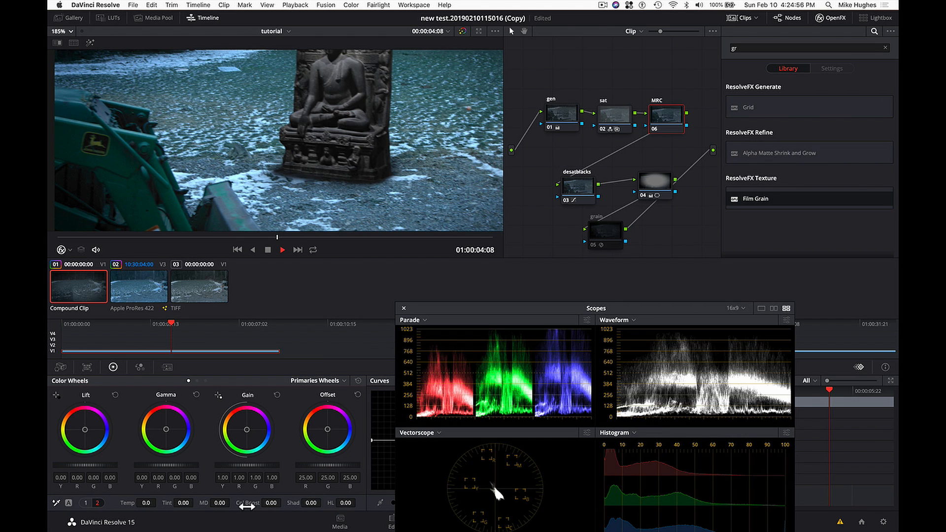
{"action": "mouse_move", "coordinate": [221, 502]}
{"action": "left_mouse_down"}
{"action": "mouse_move", "coordinate": [233, 503]}
{"action": "mouse_move", "coordinate": [206, 502]}
{"action": "left_mouse_up"}
- Fit the frame in the viewer, try midtone detail at 7.50, and settle the MRC node on -37.00
{"action": "left_click", "coordinate": [69, 31]}
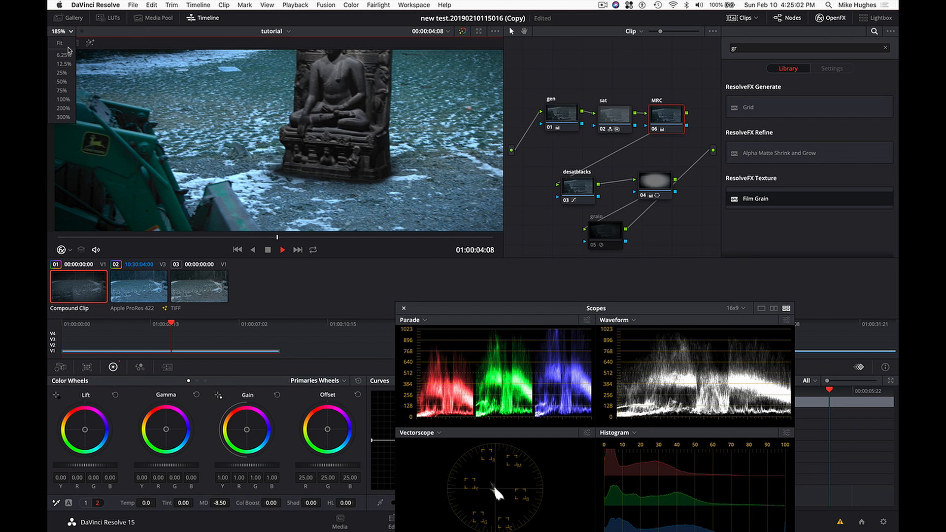
{"action": "left_click", "coordinate": [60, 44]}
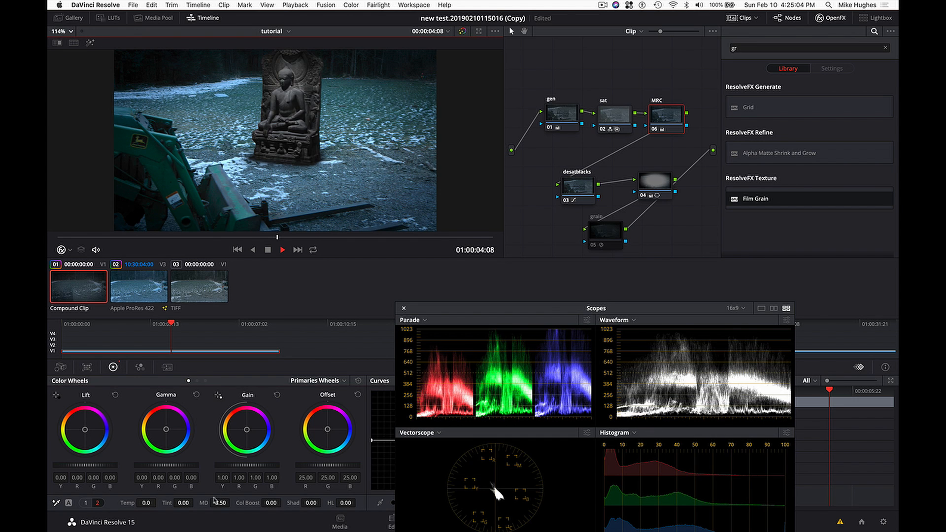
{"action": "mouse_move", "coordinate": [220, 502]}
{"action": "left_mouse_down"}
{"action": "mouse_move", "coordinate": [232, 502]}
{"action": "mouse_move", "coordinate": [193, 503]}
{"action": "mouse_move", "coordinate": [237, 503]}
{"action": "left_mouse_up"}
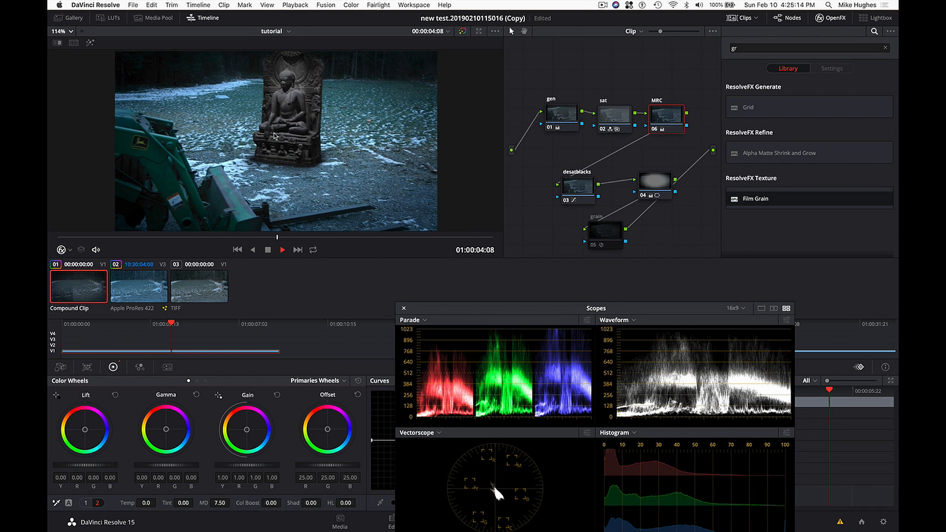
{"action": "scroll", "coordinate": [274, 136], "scroll_direction": "up", "scroll_amount": 2}
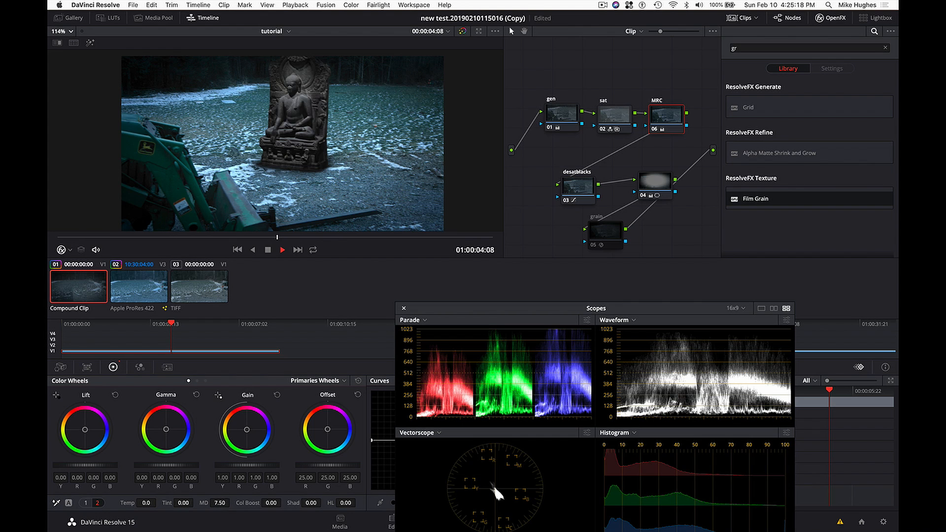
{"action": "mouse_move", "coordinate": [232, 503]}
{"action": "left_mouse_down"}
{"action": "mouse_move", "coordinate": [225, 503]}
{"action": "mouse_move", "coordinate": [238, 503]}
{"action": "left_mouse_up"}
{"action": "left_click_drag", "start_coordinate": [219, 503], "coordinate": [215, 503]}
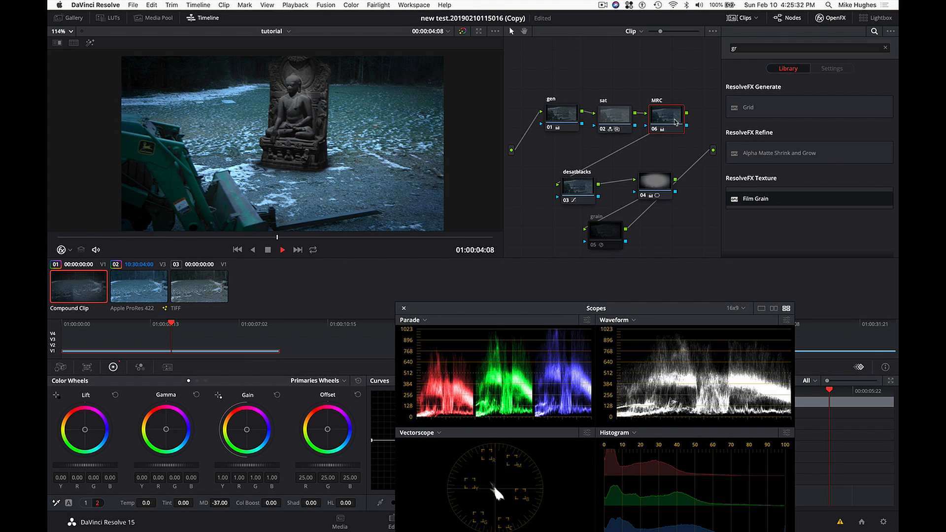
- Add a serial node after MRC, shift desatblacks down to make room, and position and label the new node "tint temp"
{"action": "key", "text": "alt+s"}
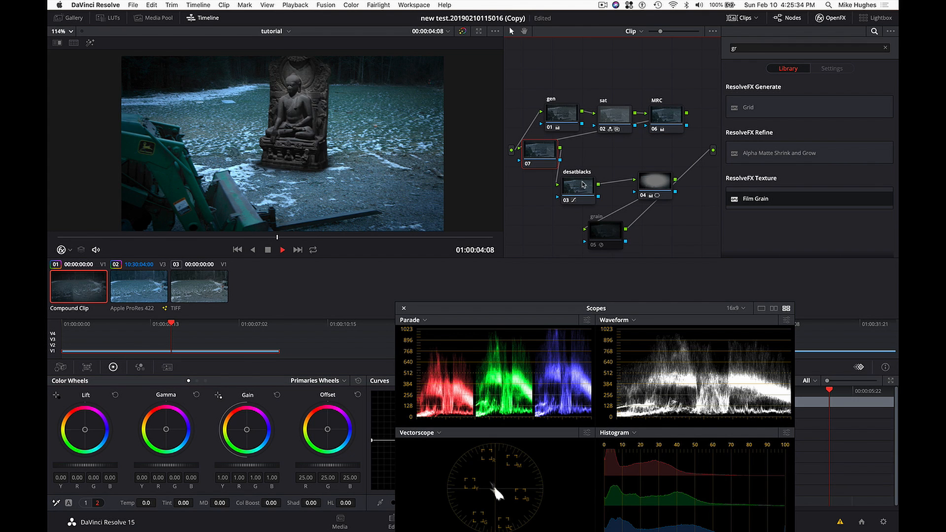
{"action": "left_click_drag", "start_coordinate": [582, 183], "coordinate": [569, 209]}
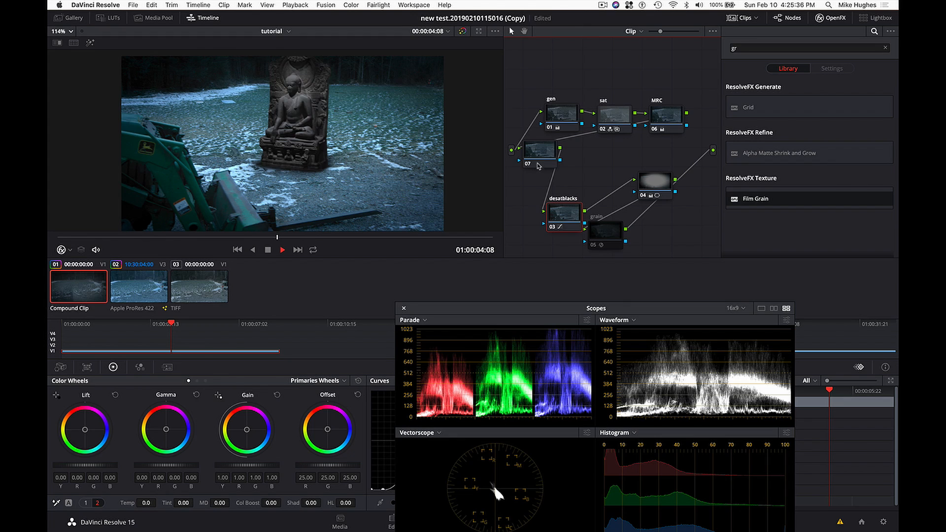
{"action": "left_click", "coordinate": [540, 153]}
{"action": "left_click_drag", "start_coordinate": [541, 156], "coordinate": [563, 166]}
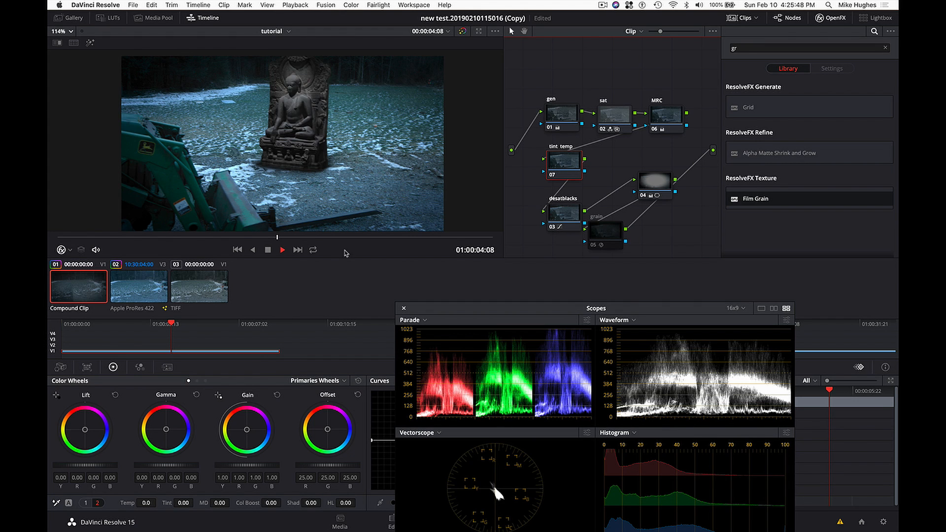
- Reposition the scopes to show all four graphs and set the tint temp node's temperature to 670.0
{"action": "left_click_drag", "start_coordinate": [446, 307], "coordinate": [462, 282]}
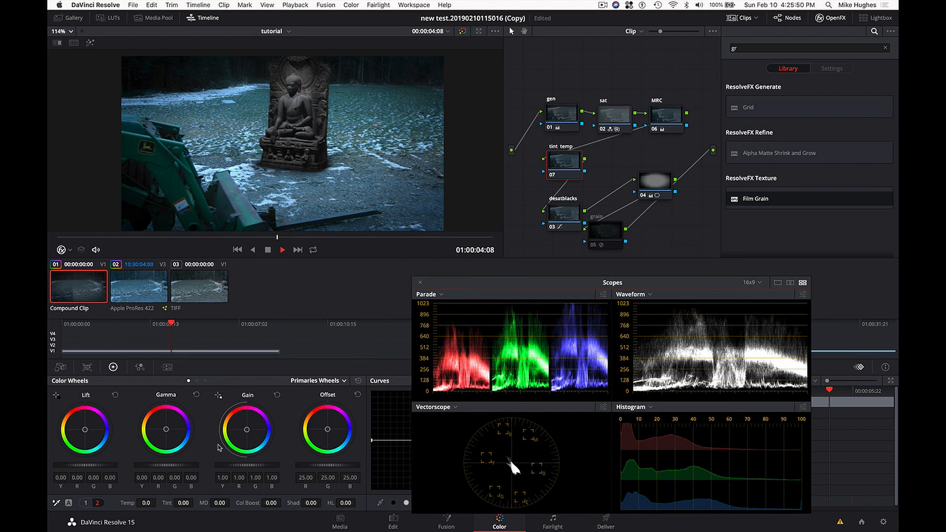
{"action": "left_click", "coordinate": [146, 504]}
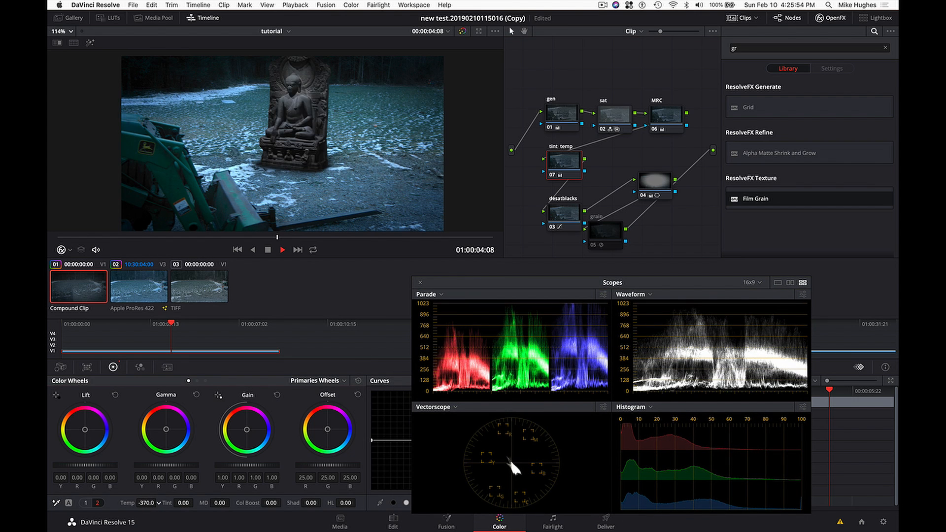
{"action": "mouse_move", "coordinate": [147, 504]}
{"action": "left_mouse_down"}
{"action": "mouse_move", "coordinate": [137, 504]}
{"action": "mouse_move", "coordinate": [146, 503]}
{"action": "left_mouse_up"}
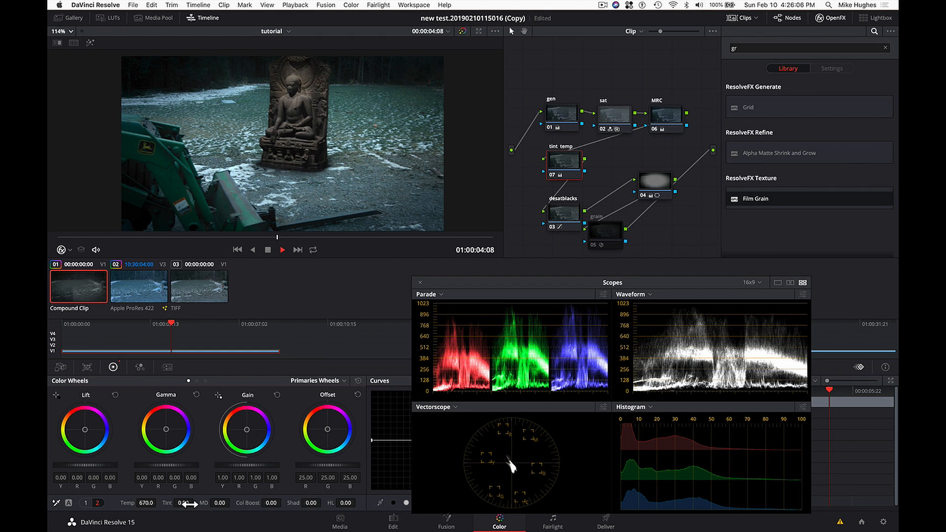
- Try tint values of 31.50, -3.00 and -56.50, settle the tint temp node on -18.50, and close the scopes
{"action": "left_click_drag", "start_coordinate": [183, 503], "coordinate": [182, 503]}
{"action": "left_click_drag", "start_coordinate": [183, 504], "coordinate": [193, 503]}
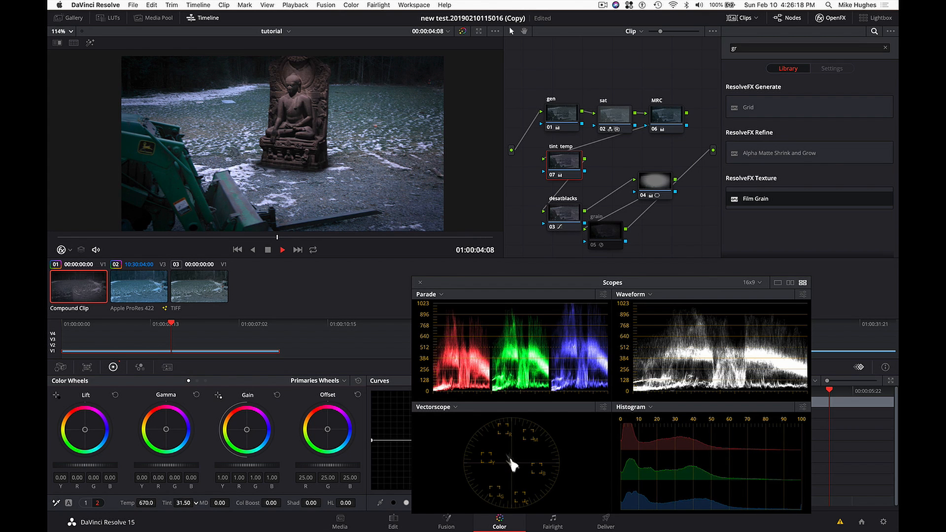
{"action": "mouse_move", "coordinate": [183, 503]}
{"action": "left_mouse_down"}
{"action": "mouse_move", "coordinate": [150, 503]}
{"action": "mouse_move", "coordinate": [195, 502]}
{"action": "mouse_move", "coordinate": [179, 503]}
{"action": "left_mouse_up"}
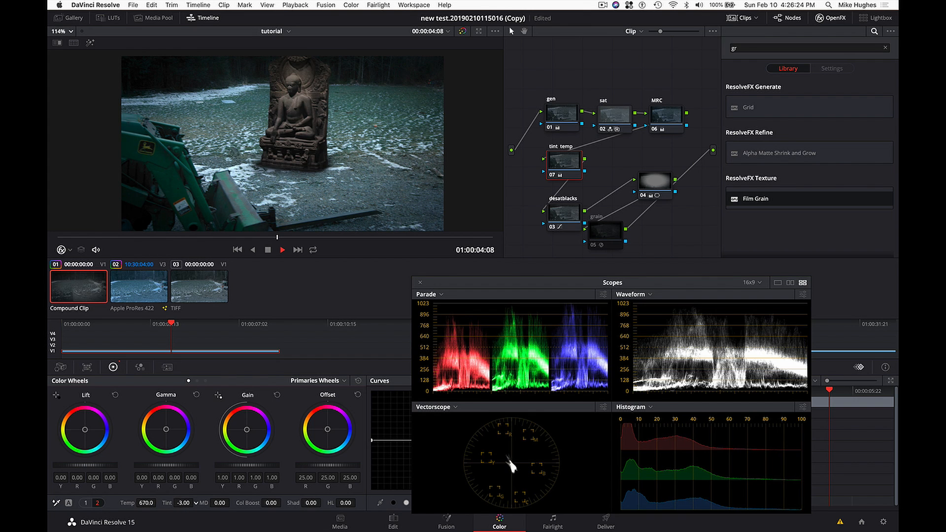
{"action": "mouse_move", "coordinate": [184, 503]}
{"action": "left_mouse_down"}
{"action": "mouse_move", "coordinate": [174, 503]}
{"action": "mouse_move", "coordinate": [196, 503]}
{"action": "left_mouse_up"}
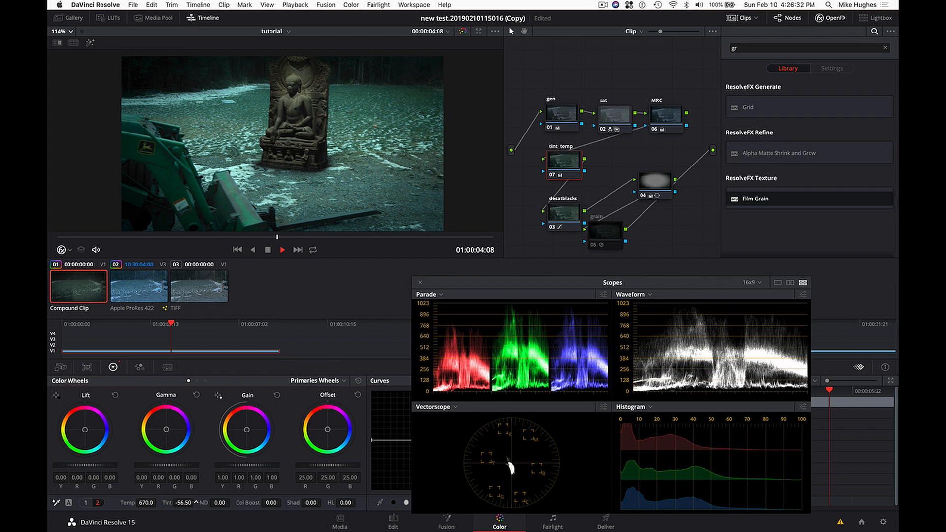
{"action": "left_click_drag", "start_coordinate": [195, 502], "coordinate": [195, 502]}
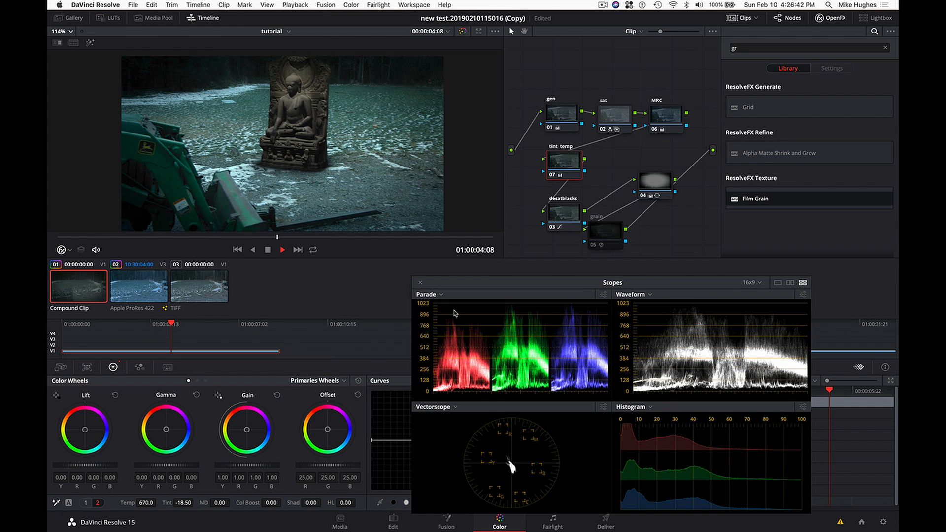
{"action": "key", "text": "super+shift+w"}
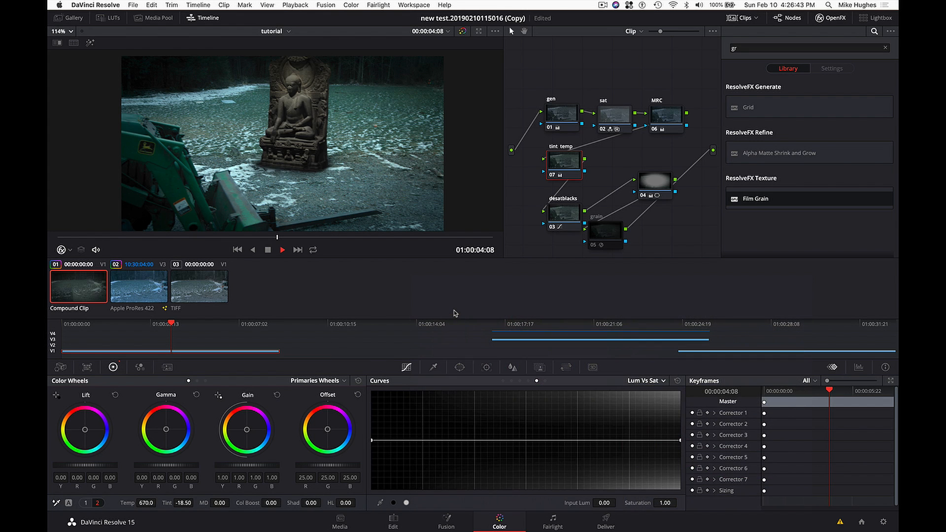
- Go into the tutBhuda compound clip on the Edit page, select its top clip at 00:00:05:12, and bring it up for grading
{"action": "left_click", "coordinate": [390, 523]}
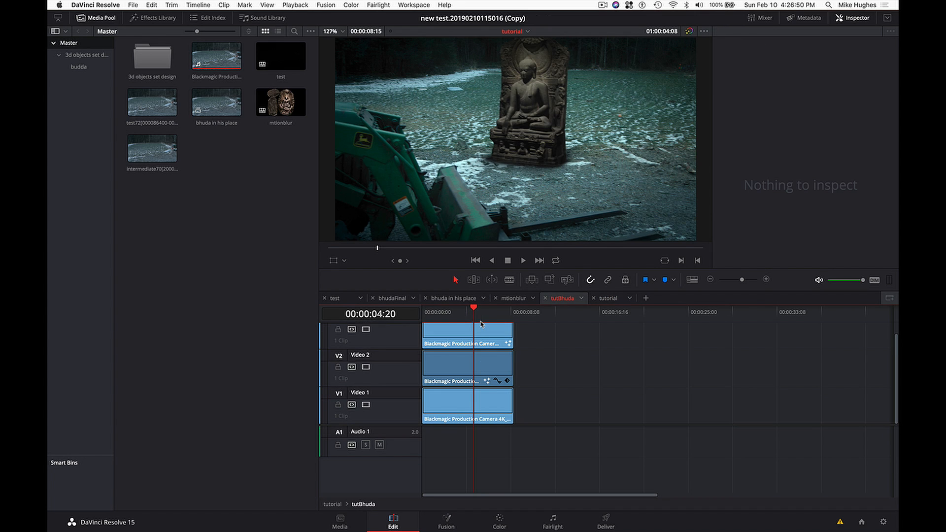
{"action": "left_click", "coordinate": [482, 323]}
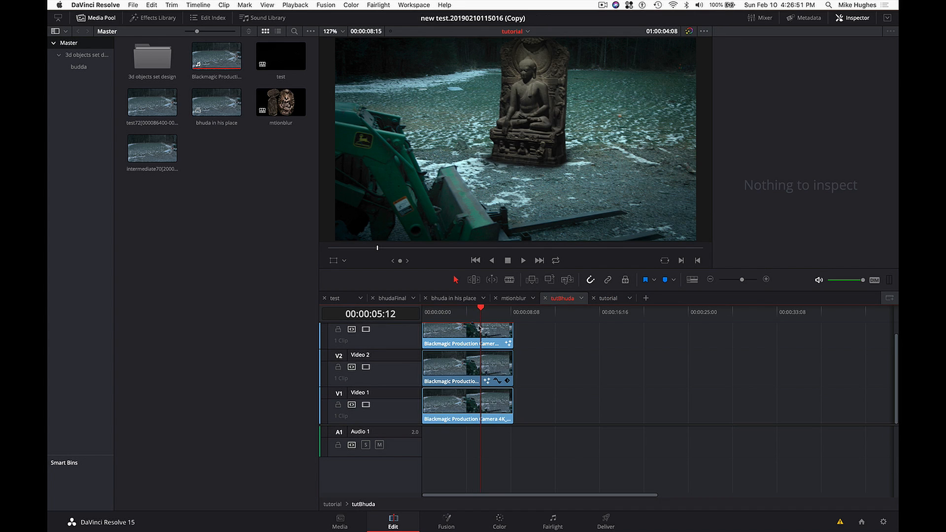
{"action": "left_click", "coordinate": [500, 520]}
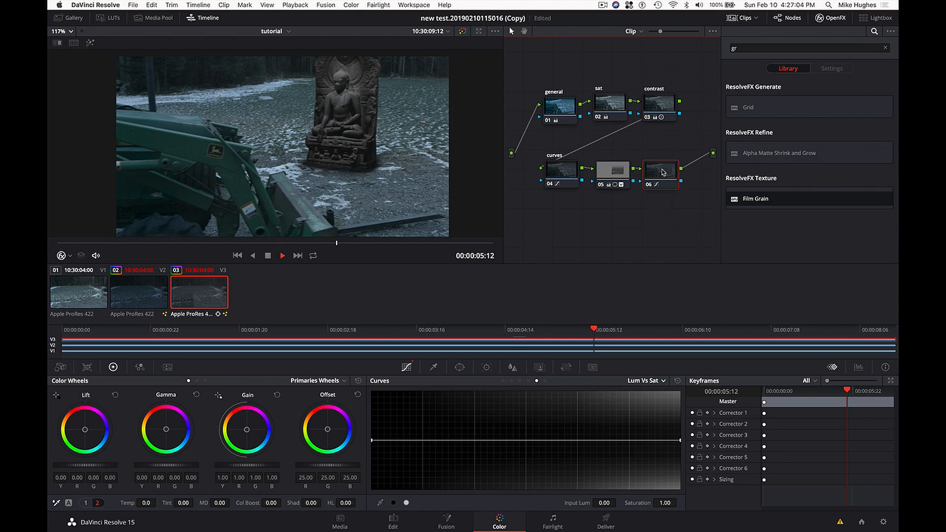
- Nudge node 06 of the top clip into line and label it "curves"
{"action": "left_click_drag", "start_coordinate": [663, 172], "coordinate": [664, 170]}
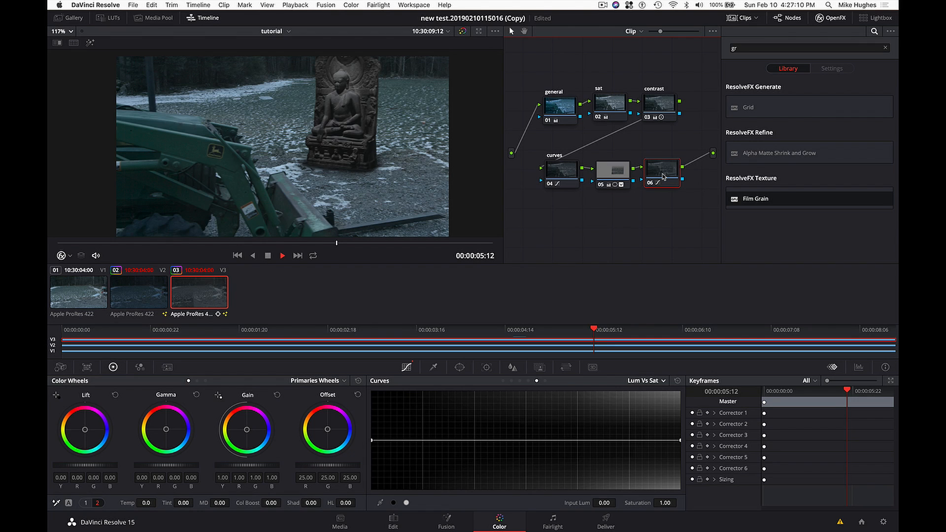
{"action": "type", "text": "curves"}
{"action": "key", "text": "Return"}
- Add a serial node after curves node 06, place it beneath curves node 04 and label it "desat 2"
{"action": "key", "text": "alt+s"}
{"action": "left_click_drag", "start_coordinate": [538, 209], "coordinate": [557, 235]}
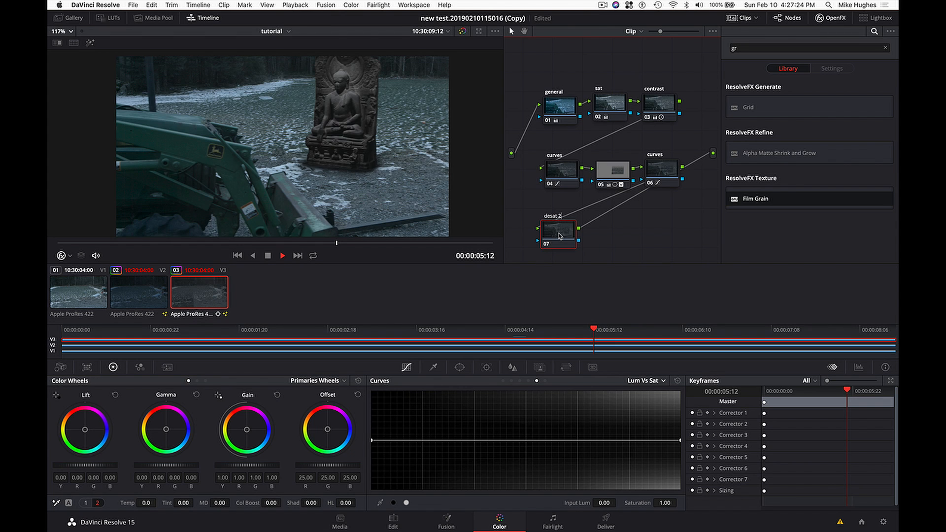
{"action": "key", "text": "Return"}
- Try a saturation of 16.60 on the desat 2 node, compare it on and off, and settle on 0.00
{"action": "left_click", "coordinate": [87, 503]}
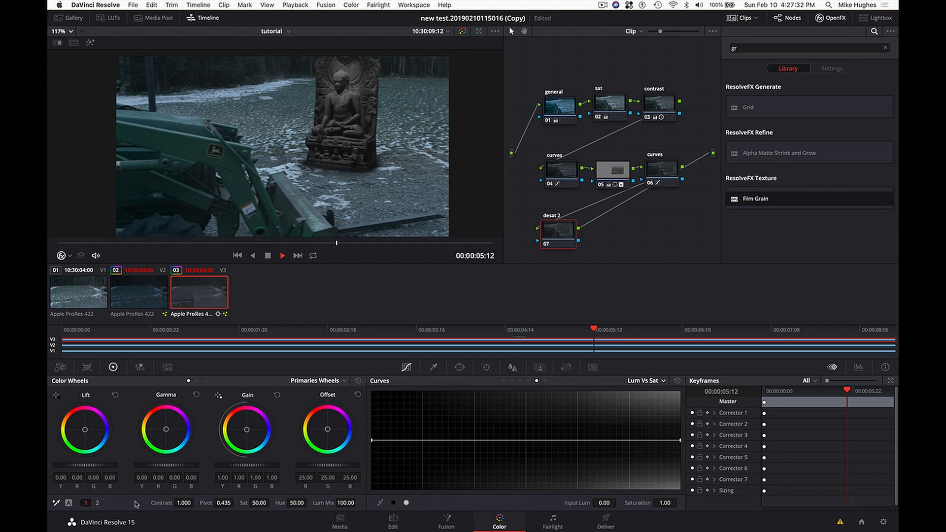
{"action": "left_click", "coordinate": [97, 503]}
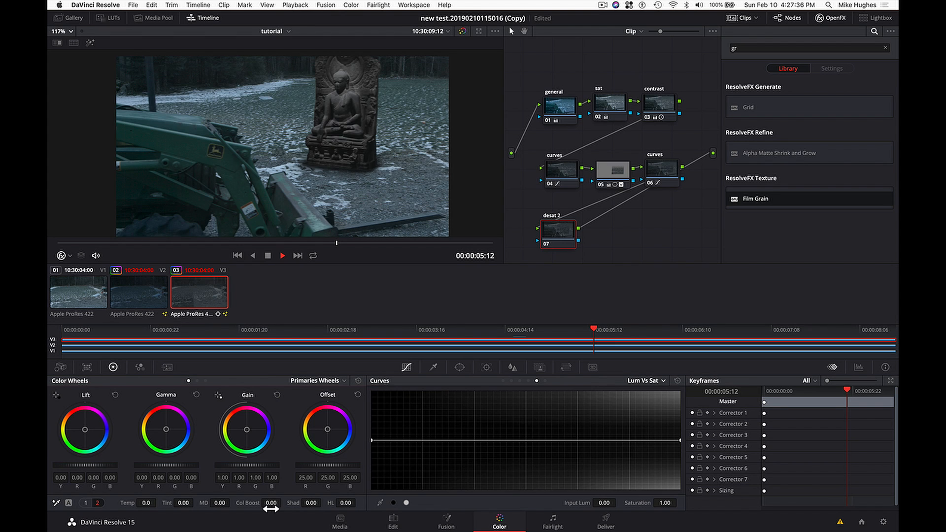
{"action": "left_click", "coordinate": [87, 503]}
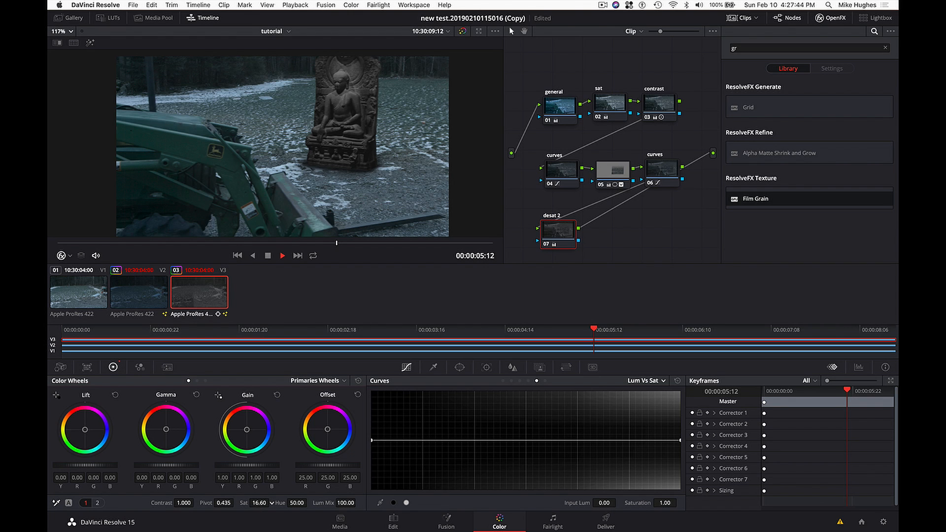
{"action": "left_click_drag", "start_coordinate": [566, 241], "coordinate": [567, 243]}
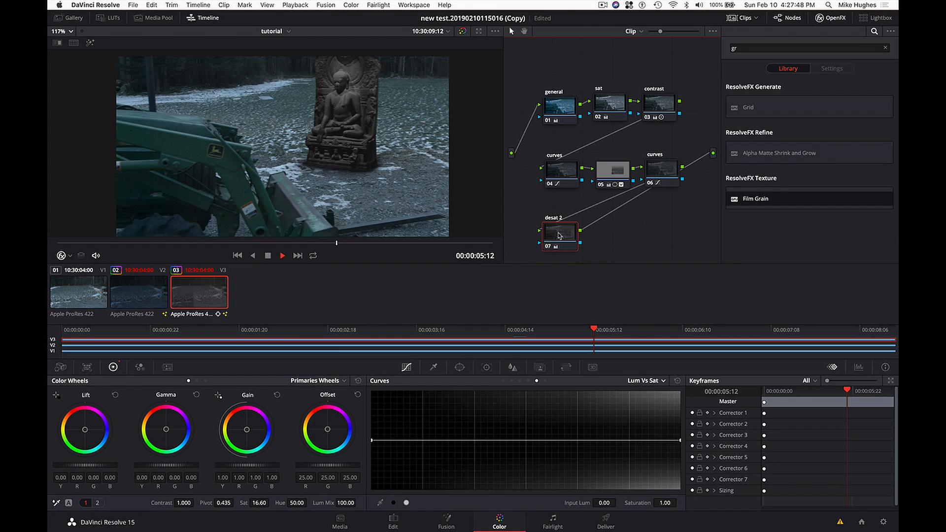
{"action": "key", "text": "ctrl+d"}
{"action": "key", "text": "ctrl+d"}
{"action": "key", "text": "ctrl+d"}
{"action": "key", "text": "ctrl+d"}
{"action": "key", "text": "ctrl+d"}
{"action": "key", "text": "ctrl+d"}
{"action": "key", "text": "ctrl+d"}
{"action": "key", "text": "ctrl+d"}
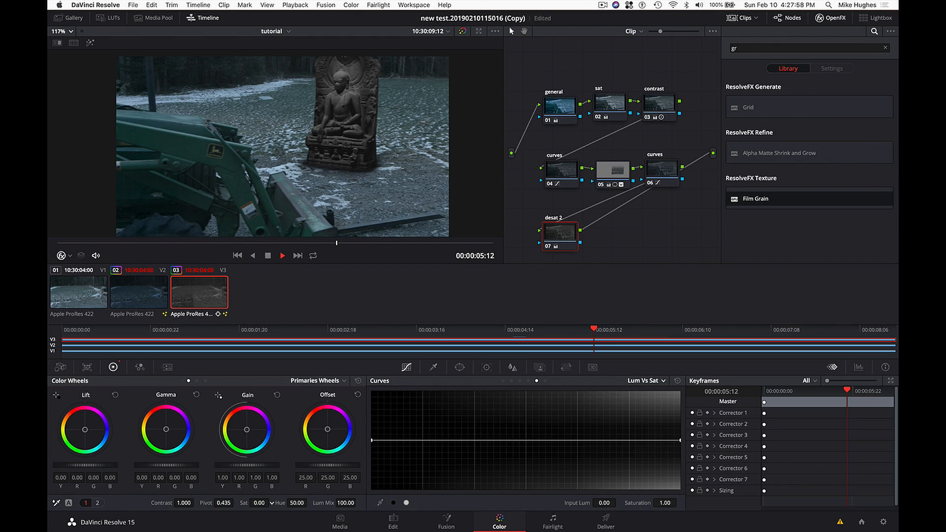
- Disable and re-enable the desat 2 node to compare its effect on the statue at 00:00:05:12
{"action": "left_click", "coordinate": [562, 246]}
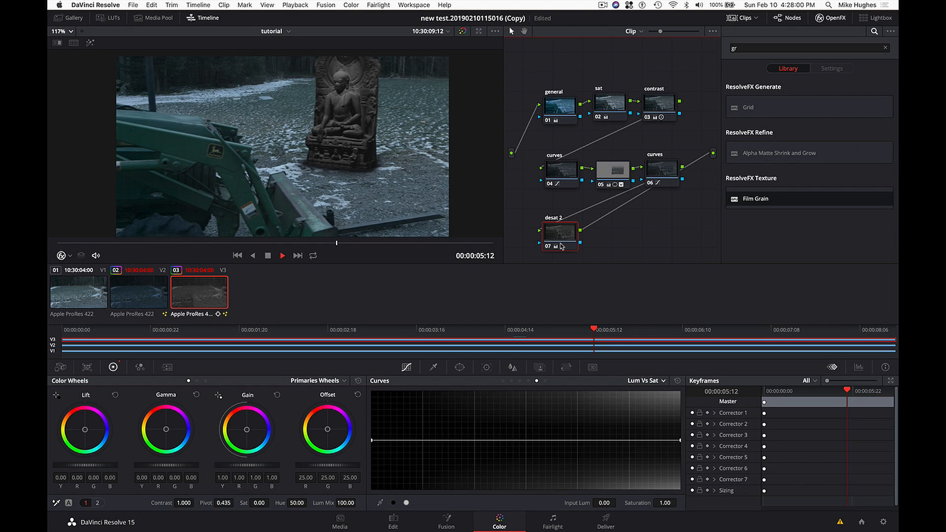
{"action": "key", "text": "ctrl+d"}
{"action": "key", "text": "ctrl+d"}
{"action": "key", "text": "ctrl+d"}
{"action": "key", "text": "ctrl+d"}
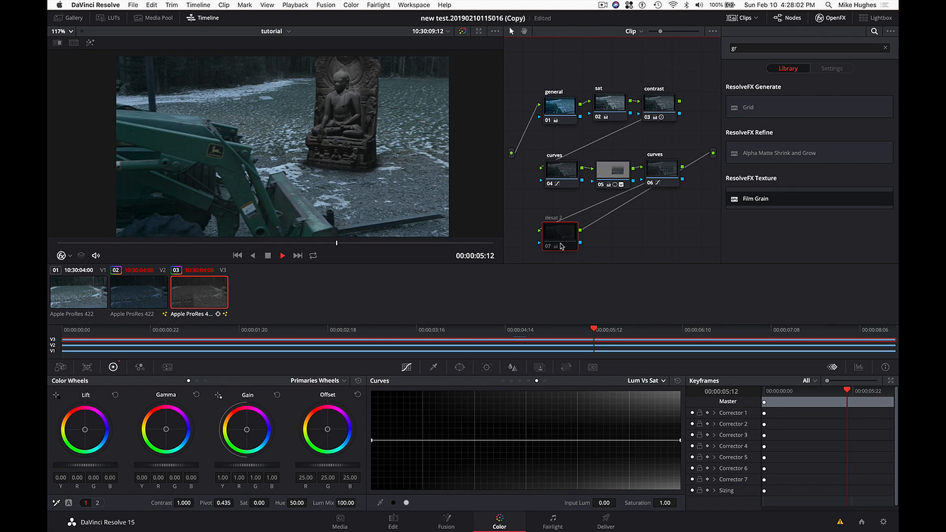
{"action": "key", "text": "ctrl+d"}
{"action": "key", "text": "ctrl+d"}
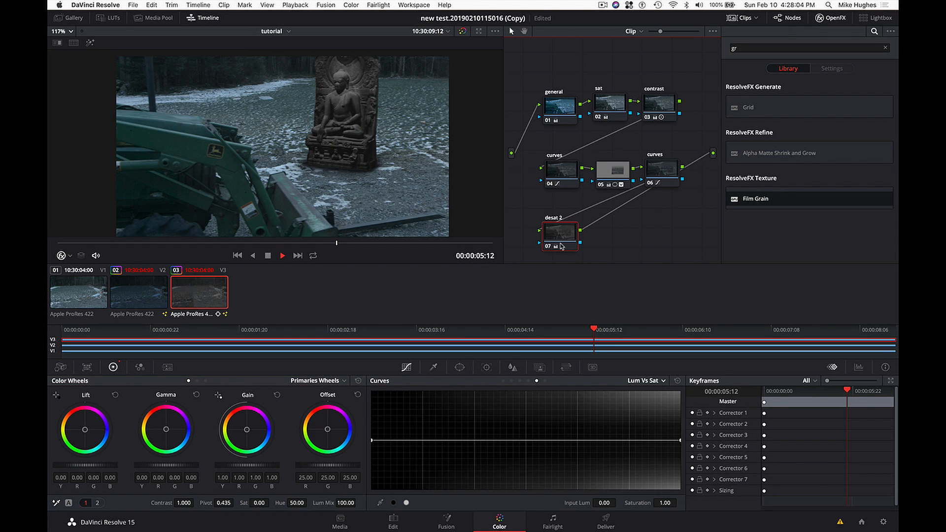
- Compare the top clip with its whole grade bypassed and restored at 00:00:04:12
{"action": "left_click", "coordinate": [498, 333]}
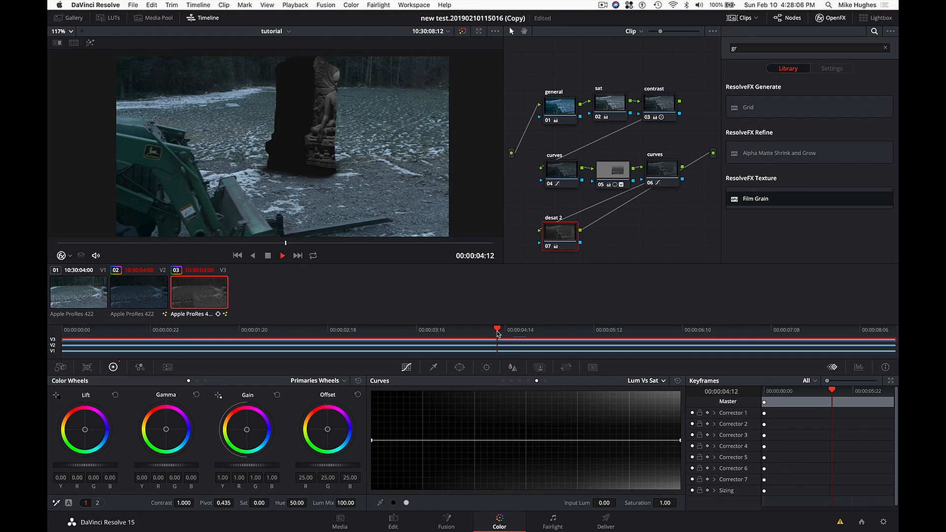
{"action": "key", "text": "alt+d"}
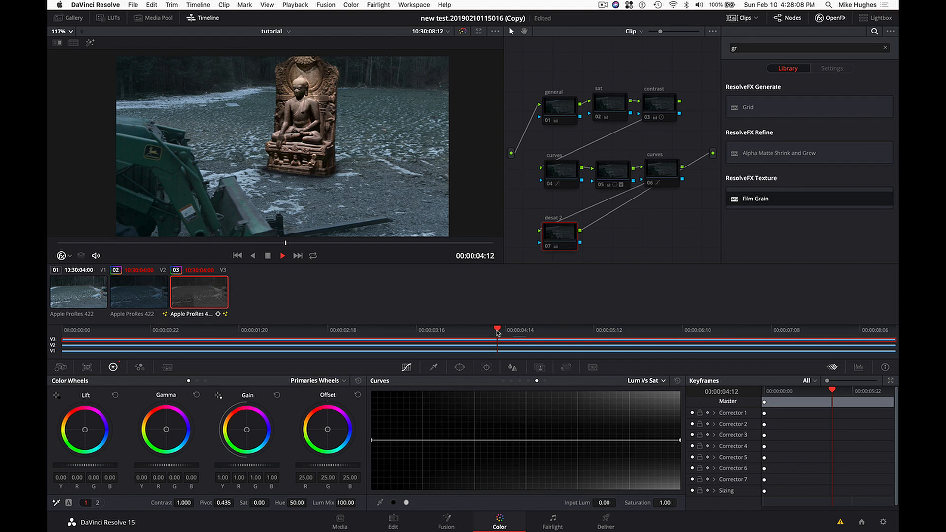
{"action": "key", "text": "alt+d"}
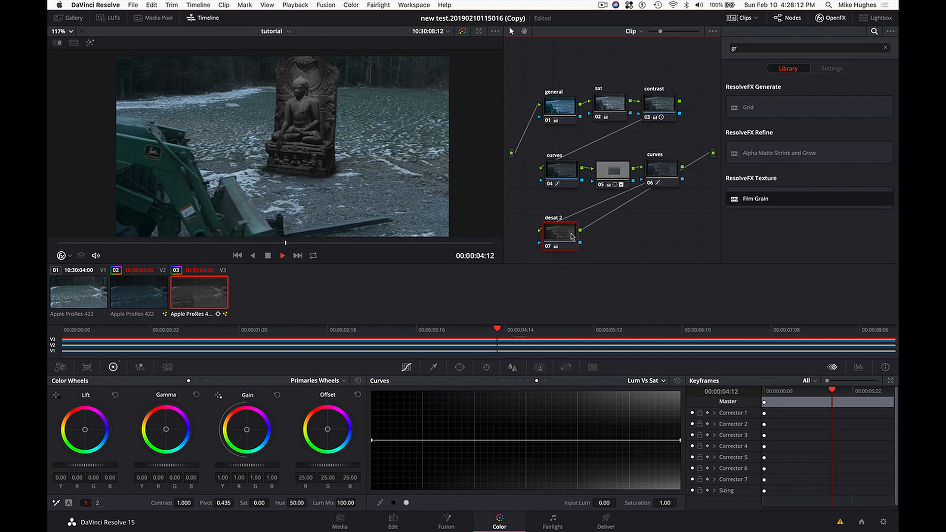
- Check the desat 2 node off and on at 00:00:04:12 and shift it slightly away from the first node column
{"action": "key", "text": "ctrl+d"}
{"action": "key", "text": "ctrl+d"}
{"action": "key", "text": "ctrl+d"}
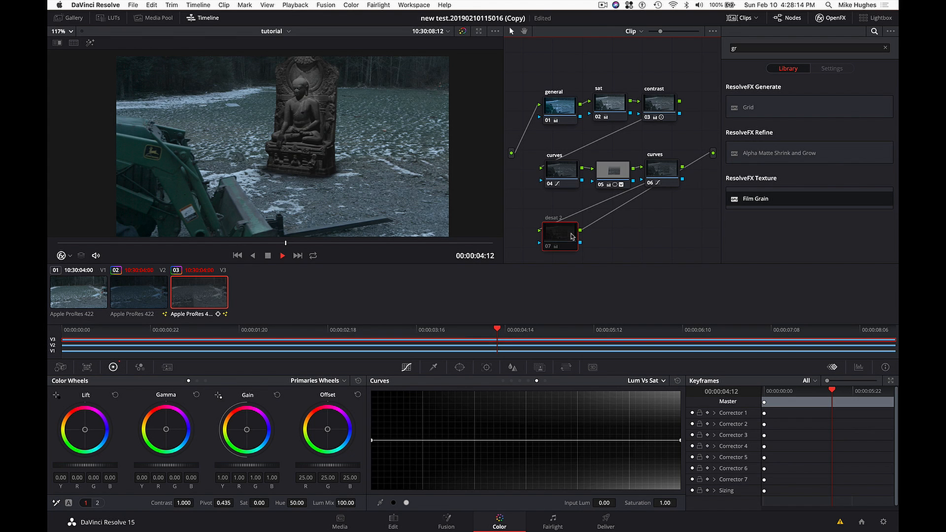
{"action": "key", "text": "ctrl+d"}
{"action": "key", "text": "ctrl+d"}
{"action": "key", "text": "ctrl+d"}
{"action": "key", "text": "ctrl+d"}
{"action": "key", "text": "ctrl+d"}
{"action": "key", "text": "ctrl+d"}
{"action": "key", "text": "ctrl+d"}
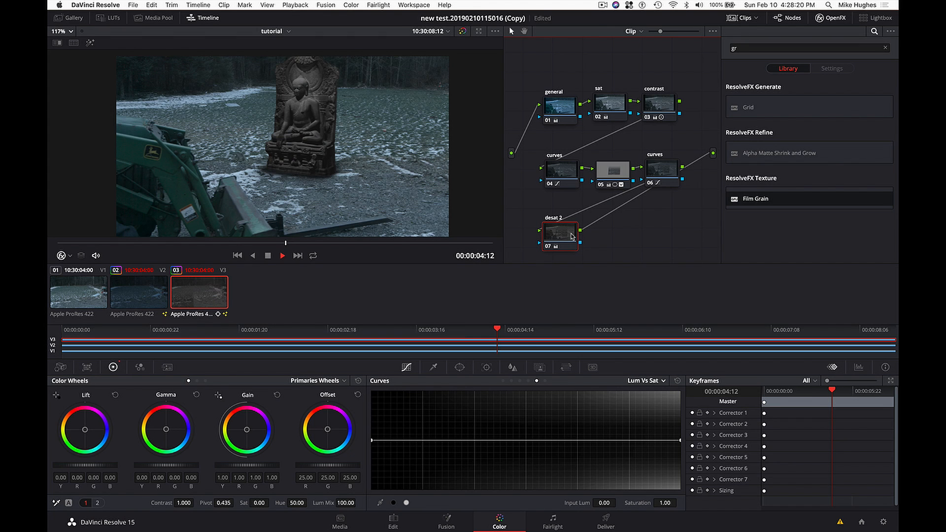
{"action": "left_click_drag", "start_coordinate": [572, 237], "coordinate": [586, 236]}
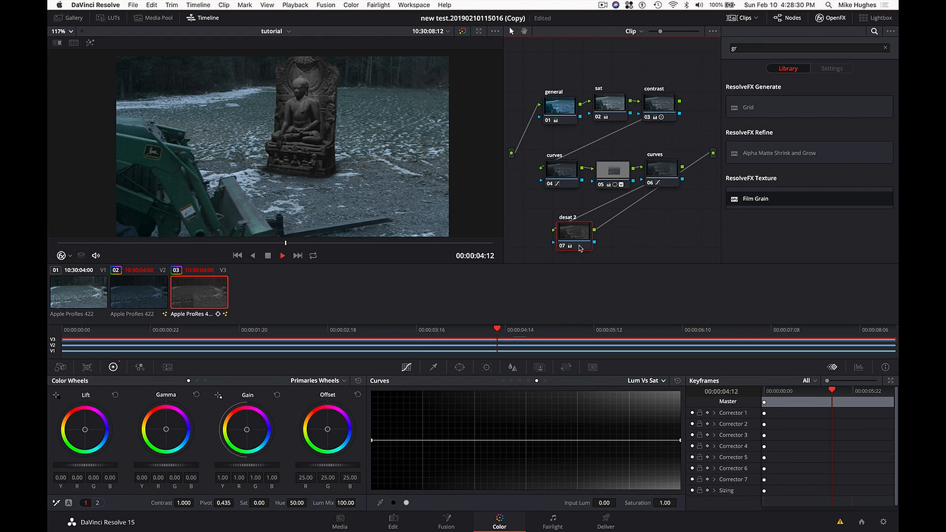
{"action": "left_click_drag", "start_coordinate": [581, 241], "coordinate": [587, 239]}
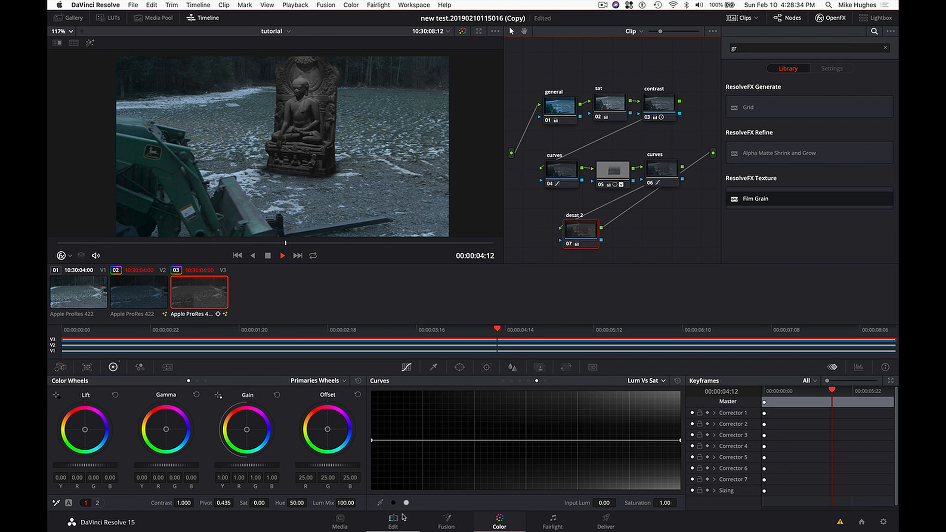
- Return to the tutorial timeline on the Edit page, bring up the tutBhuda compound clip for grading, and reposition its grain node
{"action": "left_click", "coordinate": [399, 522]}
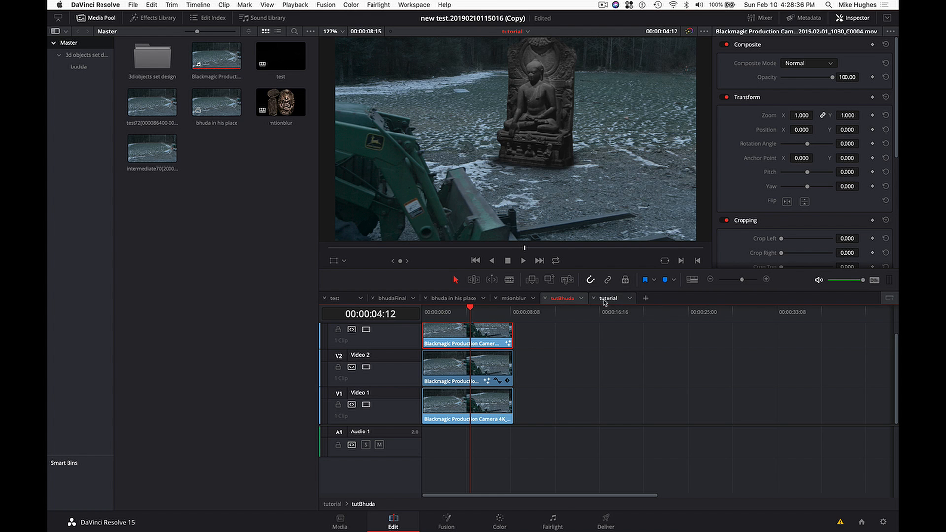
{"action": "left_click", "coordinate": [611, 299]}
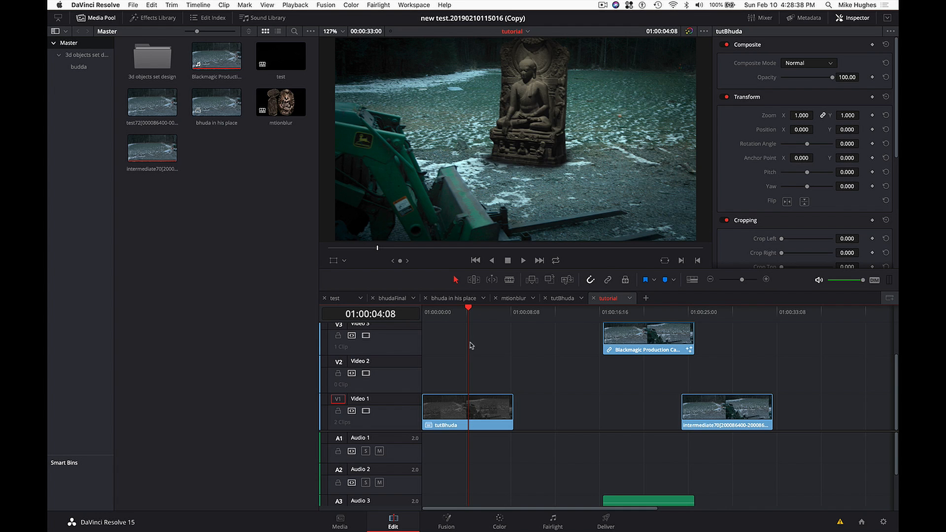
{"action": "left_click_drag", "start_coordinate": [482, 321], "coordinate": [468, 321]}
{"action": "left_click", "coordinate": [472, 402]}
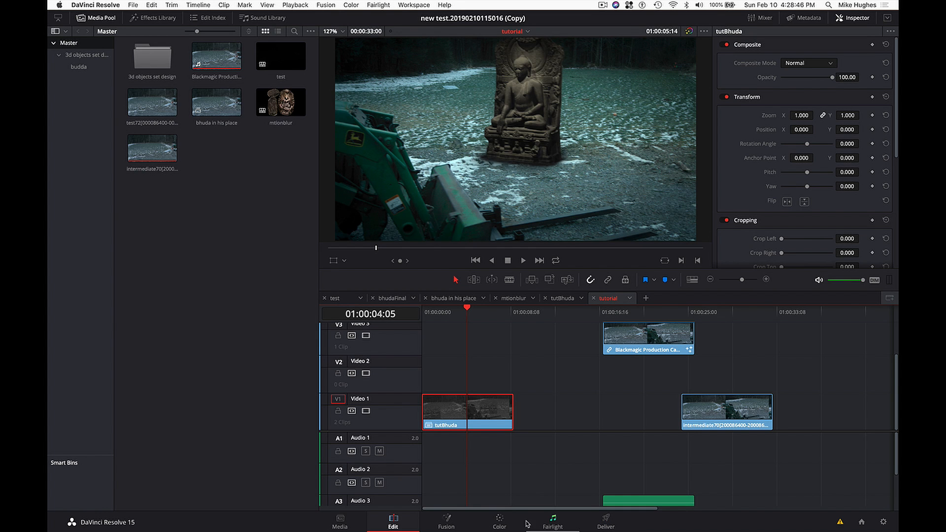
{"action": "left_click", "coordinate": [499, 521]}
{"action": "left_click_drag", "start_coordinate": [607, 233], "coordinate": [651, 237]}
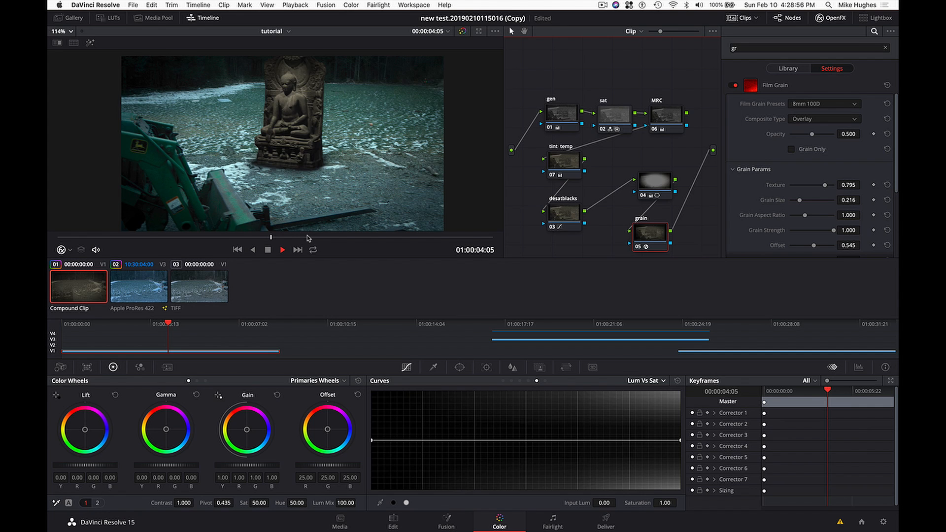
- Go to the Deliver page, shorten the render range to end at 01:00:08:16 just past tutBhuda, and check frames within it
{"action": "left_click", "coordinate": [602, 520]}
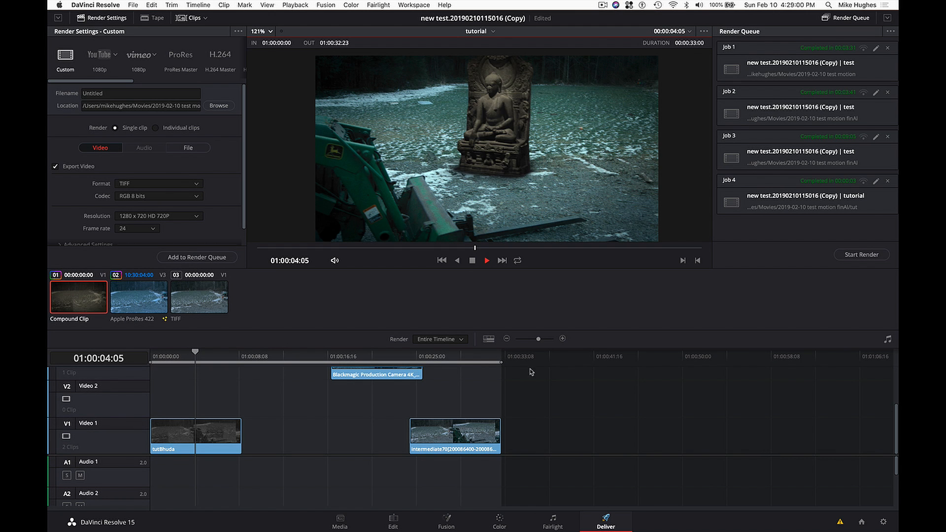
{"action": "left_click_drag", "start_coordinate": [503, 364], "coordinate": [244, 372]}
{"action": "left_click", "coordinate": [225, 359]}
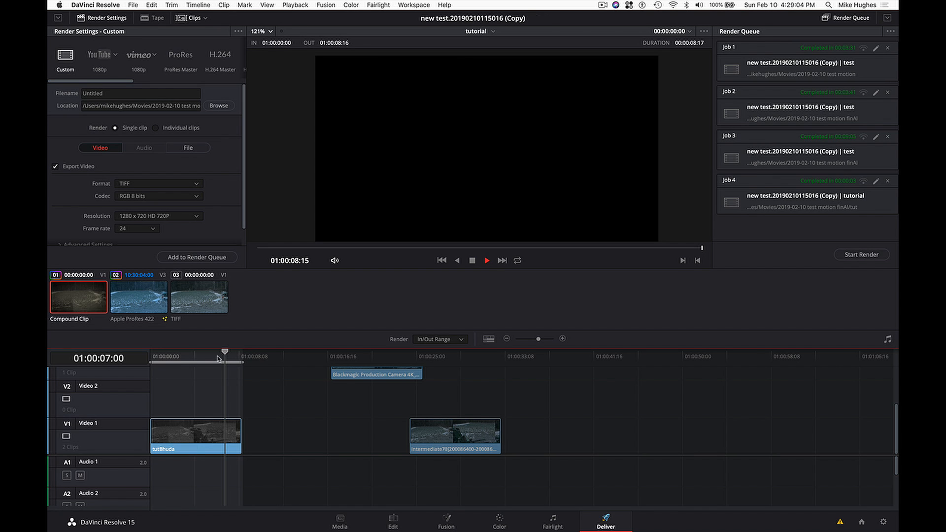
{"action": "left_click", "coordinate": [194, 357]}
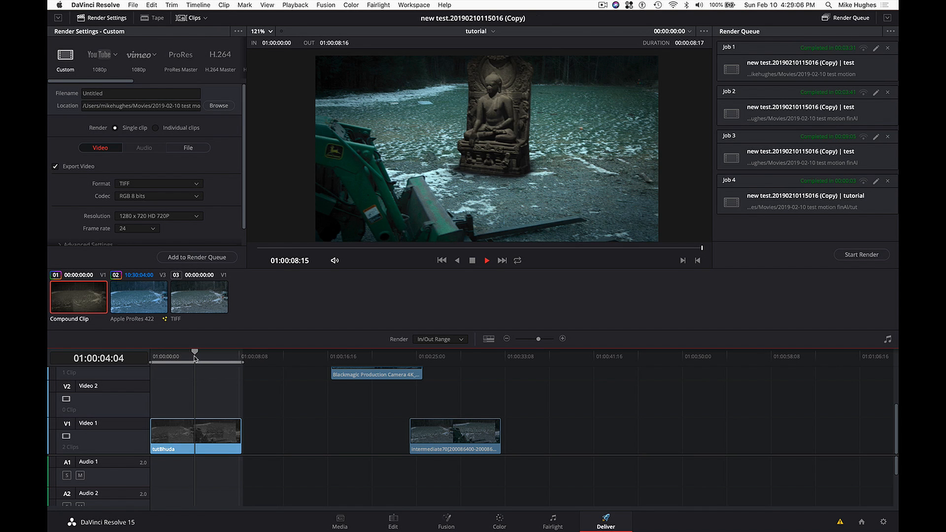
{"action": "left_click_drag", "start_coordinate": [196, 356], "coordinate": [192, 356]}
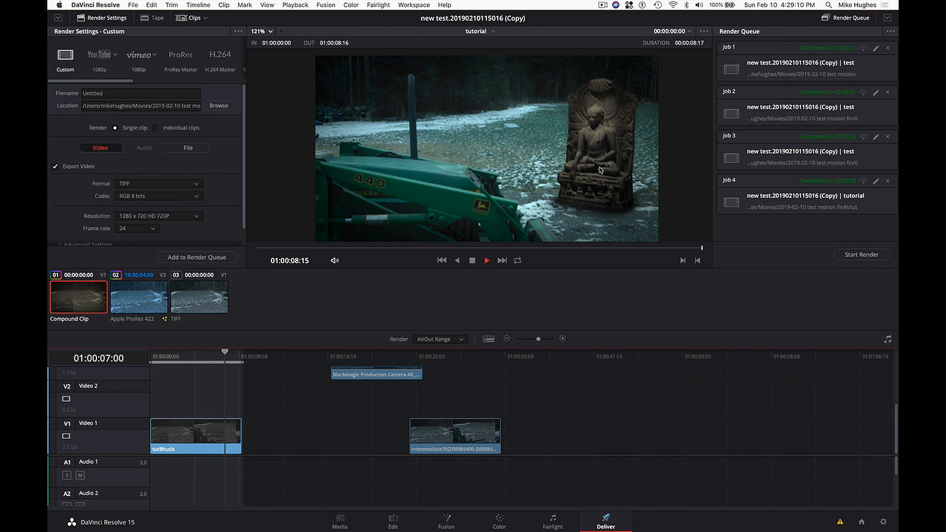
- Name the render file "tutorialFinal" and set its format to QuickTime and its resolution to 3840 x 2160 Ultra HD
{"action": "left_click", "coordinate": [120, 93]}
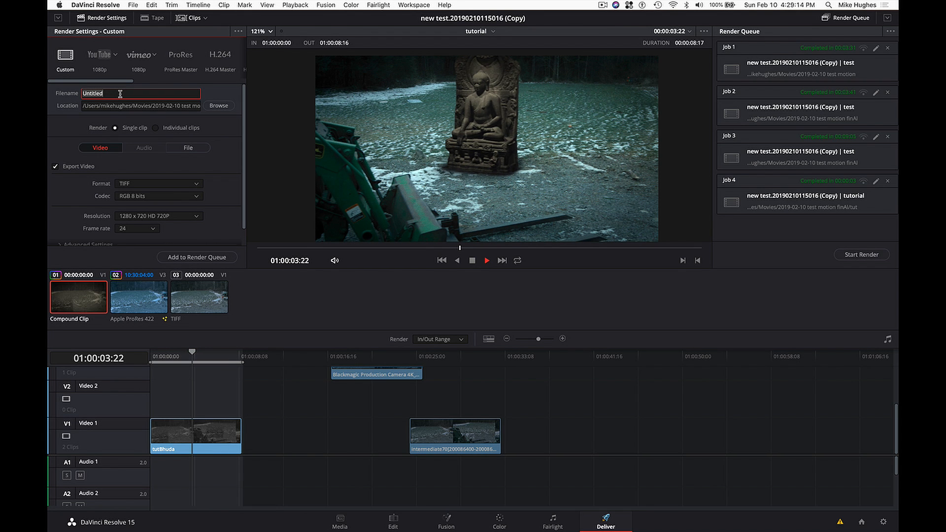
{"action": "type", "text": "tutorialFinal"}
{"action": "left_click", "coordinate": [166, 184]}
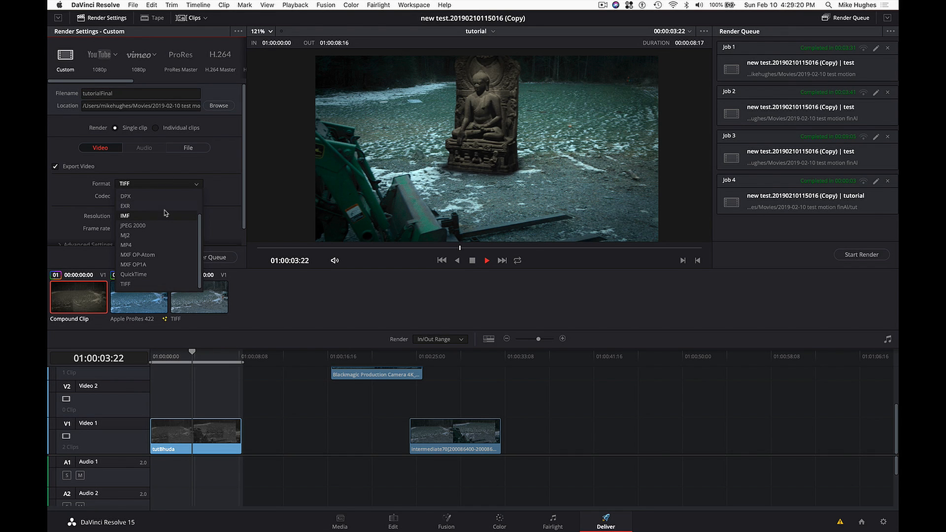
{"action": "left_click", "coordinate": [154, 275]}
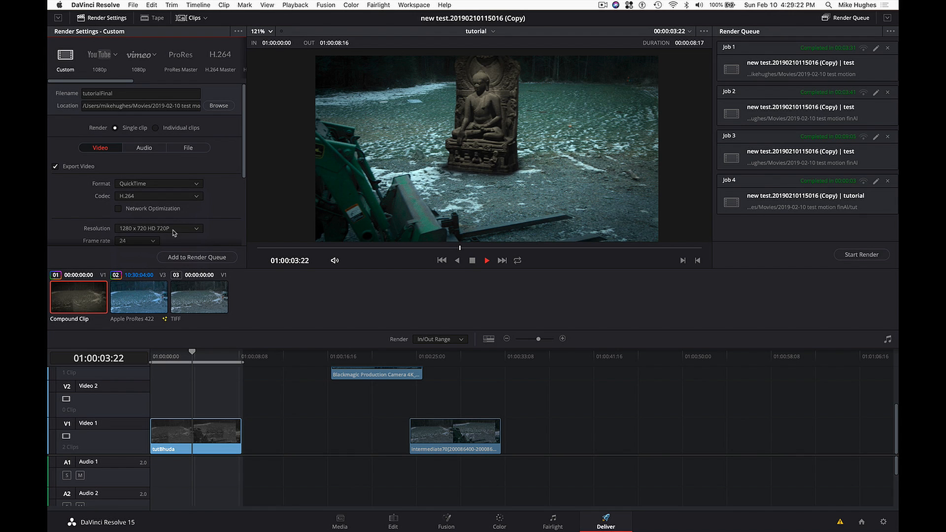
{"action": "scroll", "coordinate": [224, 197], "scroll_direction": "down", "scroll_amount": 3}
{"action": "left_click", "coordinate": [194, 194]}
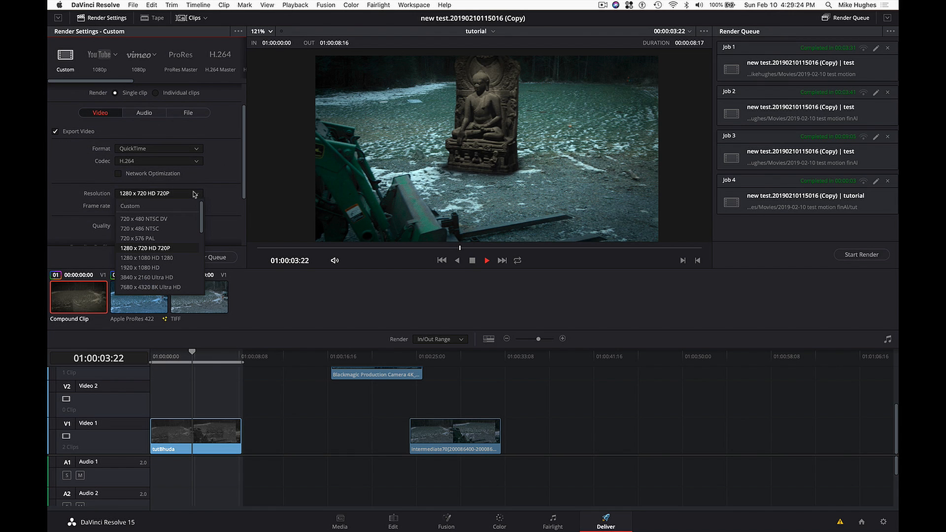
{"action": "left_click", "coordinate": [176, 277]}
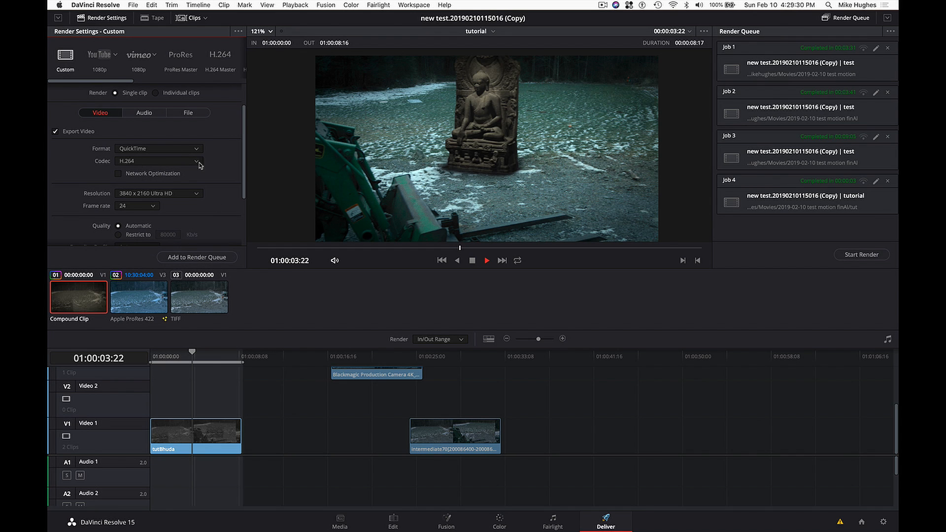
- Review the remaining video render settings and the audio export settings
{"action": "scroll", "coordinate": [232, 159], "scroll_direction": "down", "scroll_amount": 1}
{"action": "scroll", "coordinate": [232, 159], "scroll_direction": "down", "scroll_amount": 5}
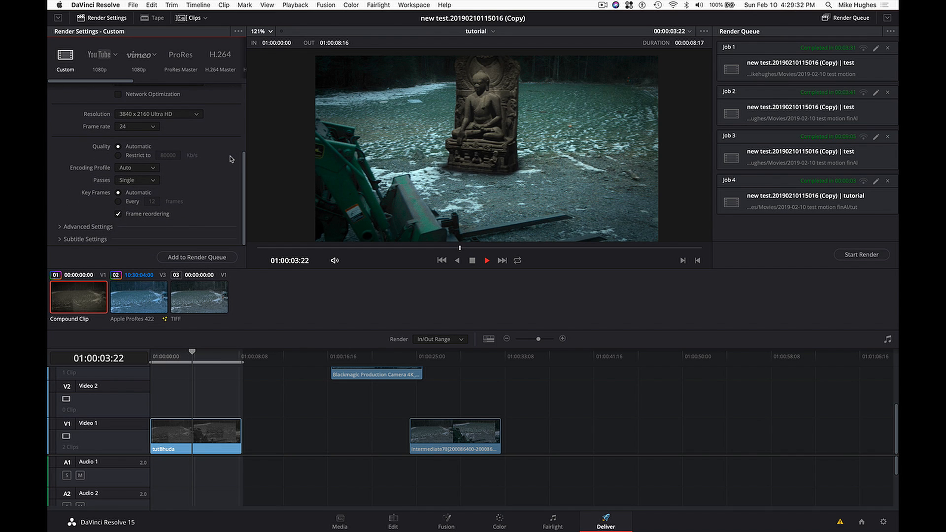
{"action": "scroll", "coordinate": [229, 167], "scroll_direction": "up", "scroll_amount": 8}
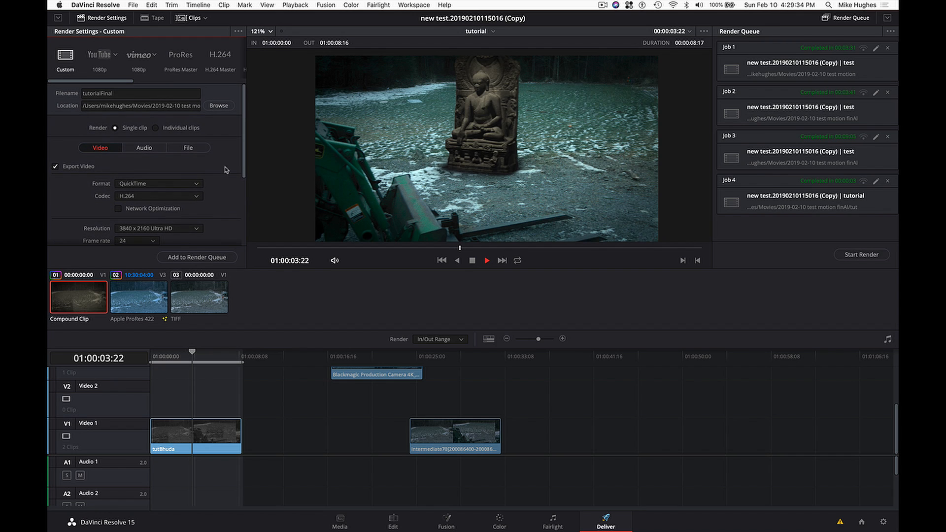
{"action": "left_click", "coordinate": [150, 151]}
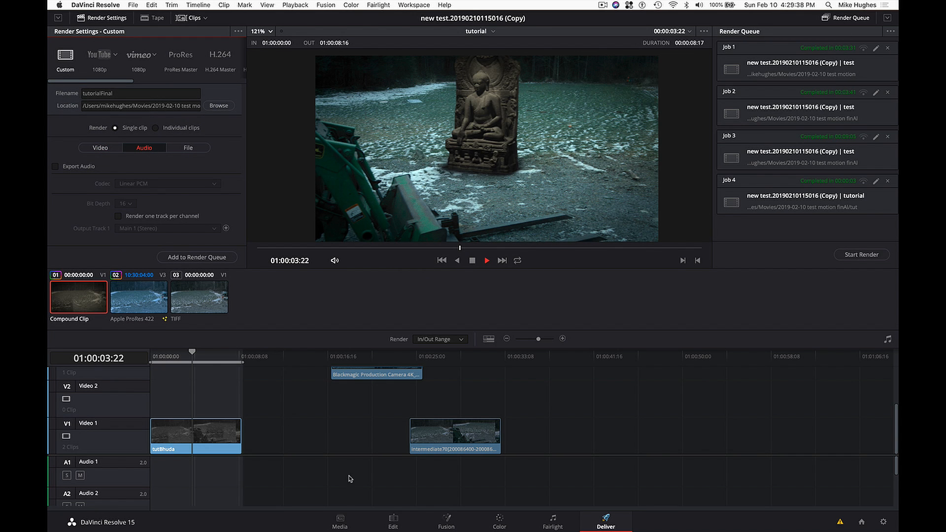
- On the Edit page, place the Dramatic Effect Synth Pad sound from the 3d objects set design bin at the start of Audio 1
{"action": "left_click", "coordinate": [391, 520]}
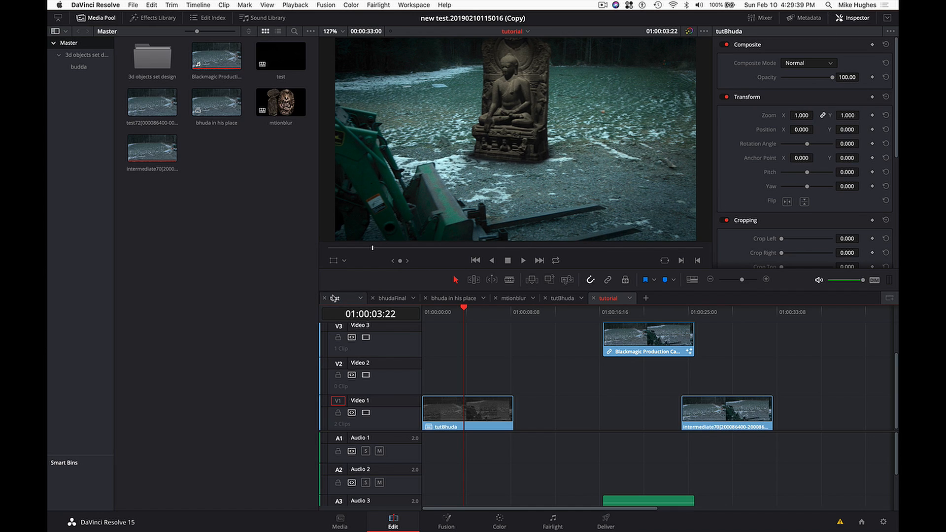
{"action": "left_click", "coordinate": [89, 55]}
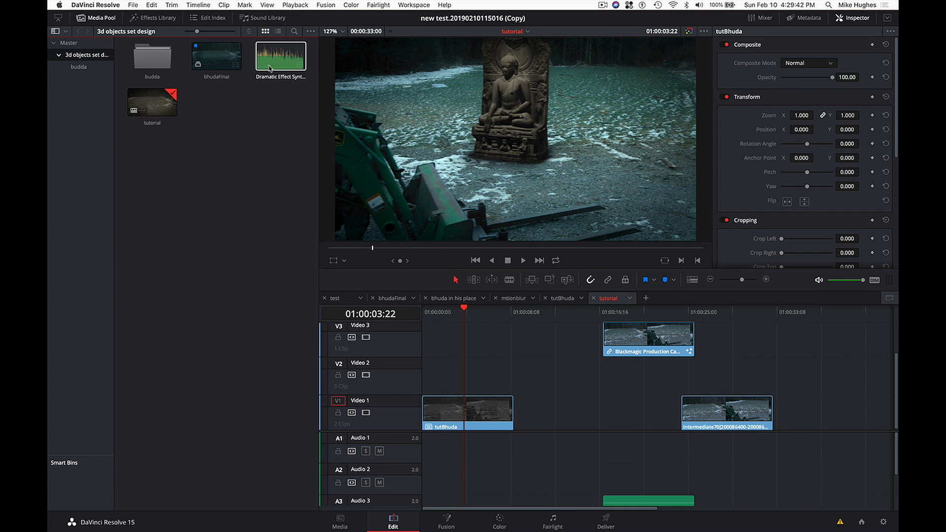
{"action": "left_click", "coordinate": [281, 67]}
{"action": "left_click_drag", "start_coordinate": [335, 150], "coordinate": [418, 434]}
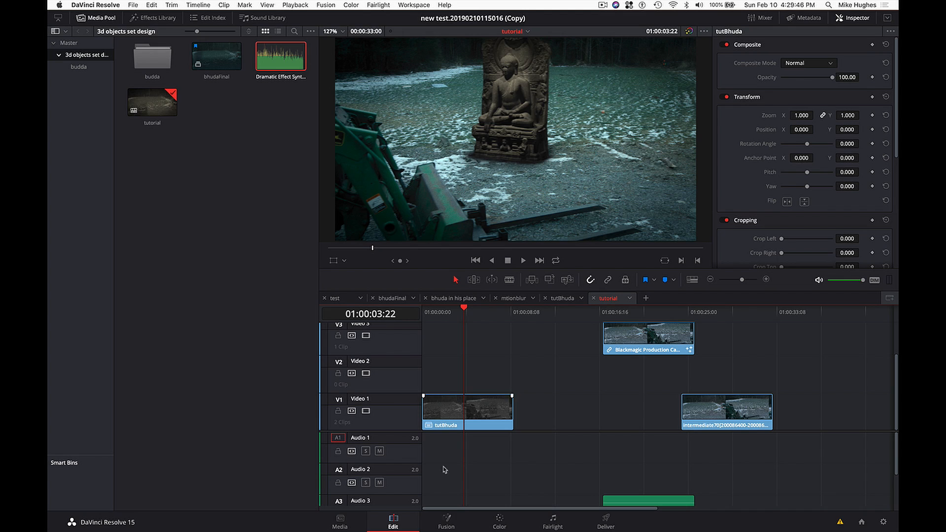
{"action": "left_click_drag", "start_coordinate": [296, 63], "coordinate": [463, 453]}
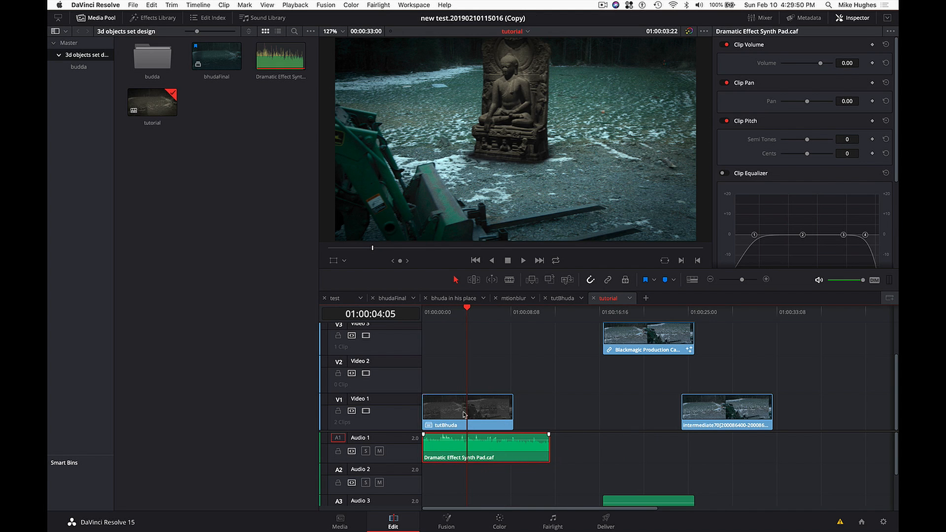
- Shift the tutBhuda clip slightly later on Video 1 so the sound effect starts before it
{"action": "left_click", "coordinate": [463, 402]}
{"action": "left_click_drag", "start_coordinate": [463, 403], "coordinate": [474, 404]}
{"action": "left_click", "coordinate": [557, 435]}
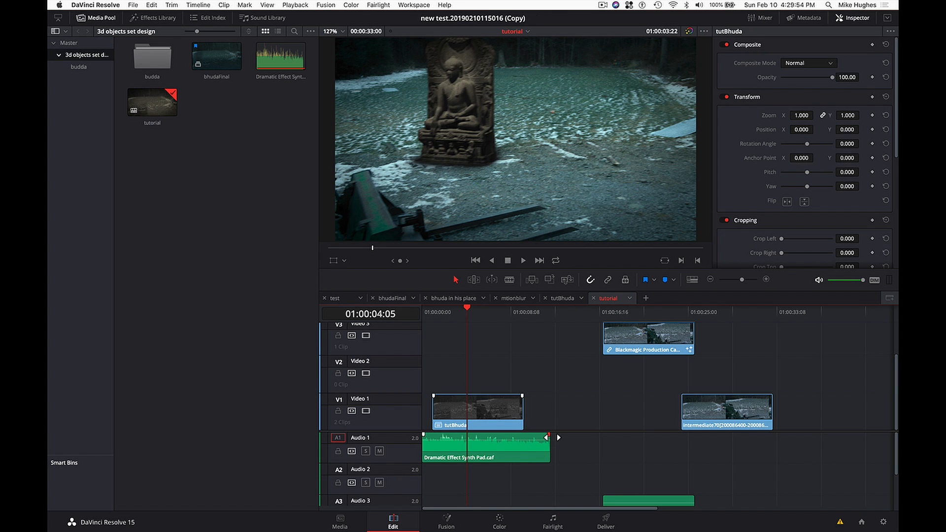
- Fade the sound effect in and out, and add transitions at both ends of the tutBhuda clip
{"action": "left_click_drag", "start_coordinate": [549, 435], "coordinate": [540, 434]}
{"action": "left_click_drag", "start_coordinate": [423, 434], "coordinate": [433, 435]}
{"action": "left_click", "coordinate": [448, 410]}
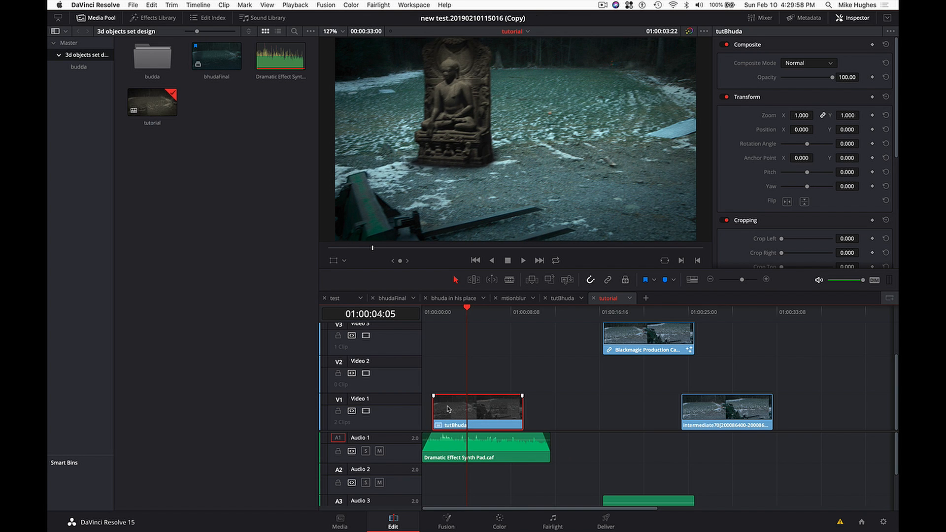
{"action": "left_click", "coordinate": [592, 334]}
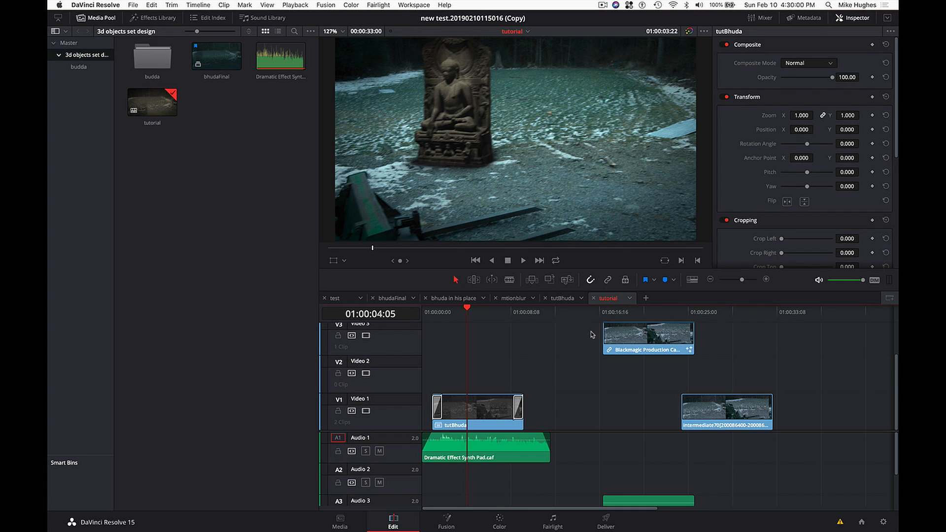
- Delete the leftover clips further along the timeline and try moving tutBhuda back to the timeline start
{"action": "left_click_drag", "start_coordinate": [591, 335], "coordinate": [767, 525]}
{"action": "key", "text": "BackSpace"}
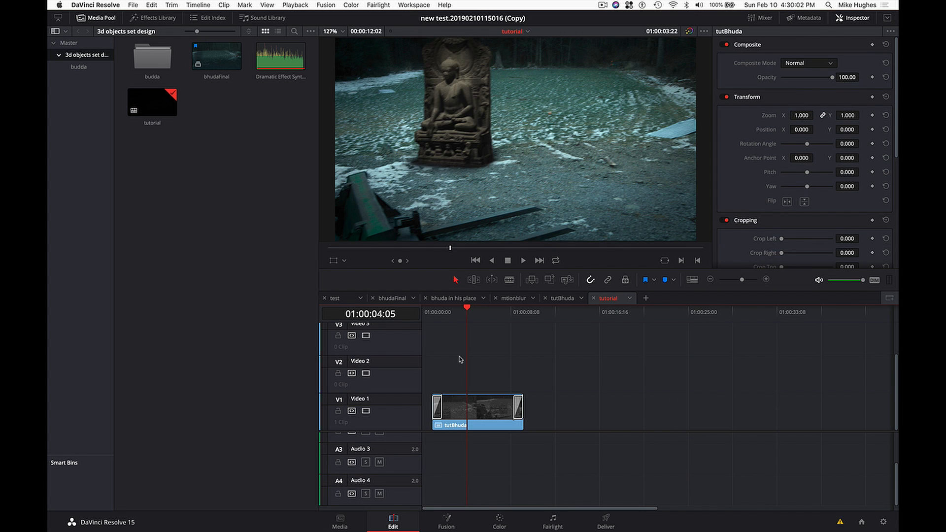
{"action": "left_click_drag", "start_coordinate": [461, 420], "coordinate": [451, 420]}
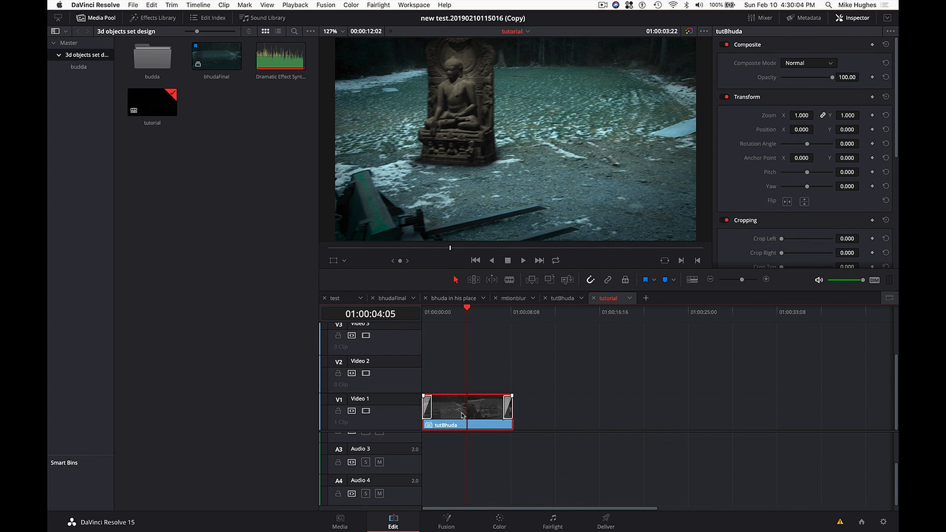
- Return to the Deliver page and enable audio export for the tutorialFinal render
{"action": "left_click", "coordinate": [606, 521]}
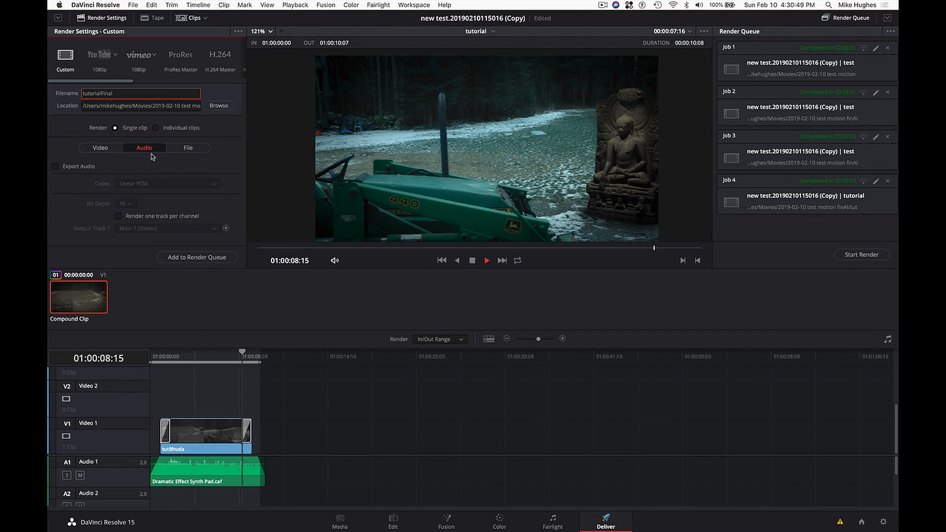
{"action": "left_click", "coordinate": [94, 167]}
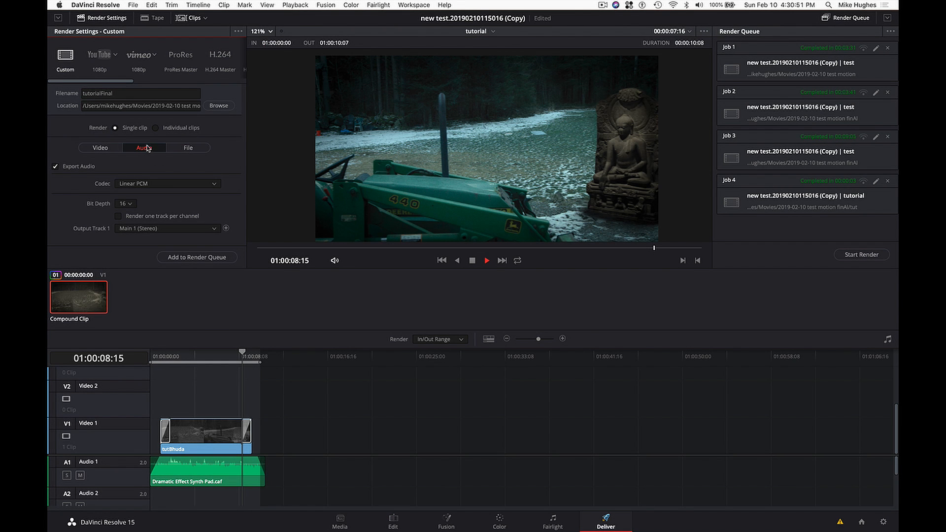
- Check the advanced video render settings, add the tutorial timeline to the render queue, and start the render
{"action": "left_click", "coordinate": [111, 148]}
{"action": "scroll", "coordinate": [206, 204], "scroll_direction": "down", "scroll_amount": 5}
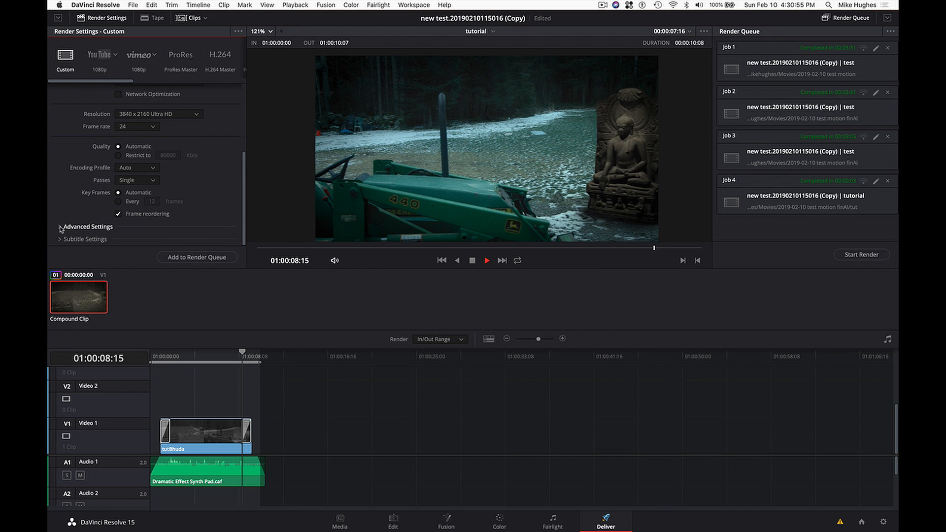
{"action": "left_click", "coordinate": [63, 226]}
{"action": "scroll", "coordinate": [238, 186], "scroll_direction": "down", "scroll_amount": 4}
{"action": "scroll", "coordinate": [238, 186], "scroll_direction": "down", "scroll_amount": 2}
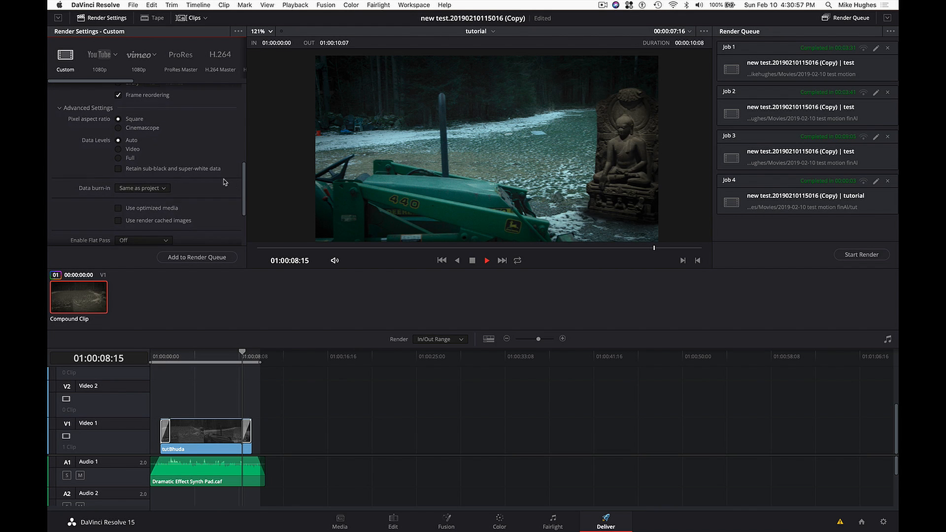
{"action": "scroll", "coordinate": [188, 184], "scroll_direction": "down", "scroll_amount": 2}
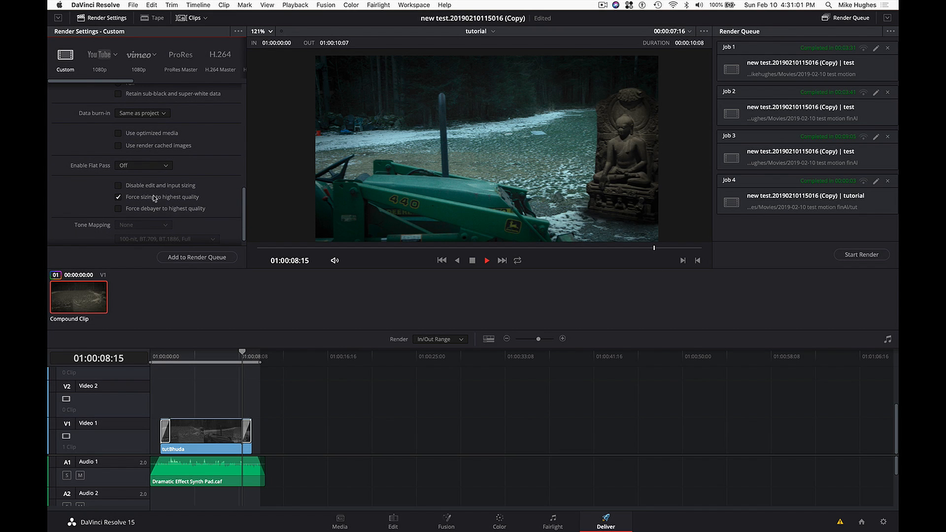
{"action": "scroll", "coordinate": [220, 192], "scroll_direction": "down", "scroll_amount": 1}
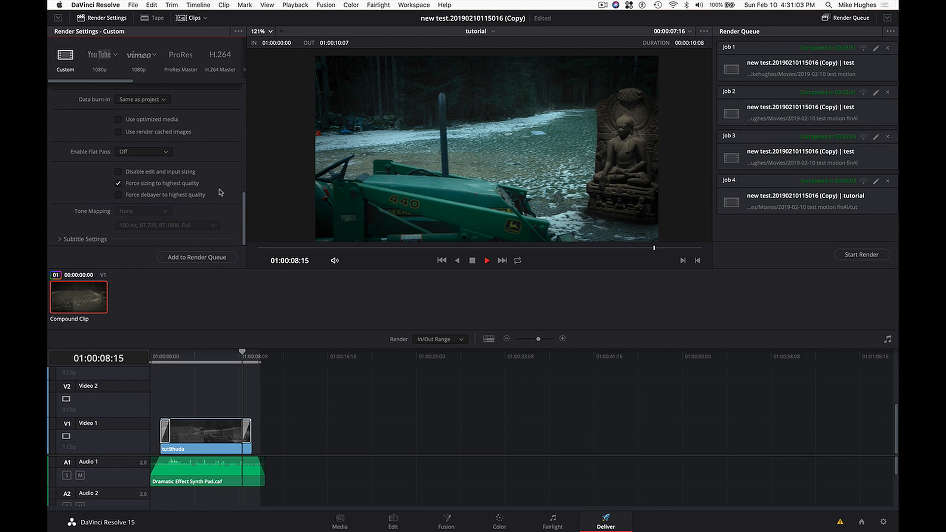
{"action": "left_click", "coordinate": [196, 257]}
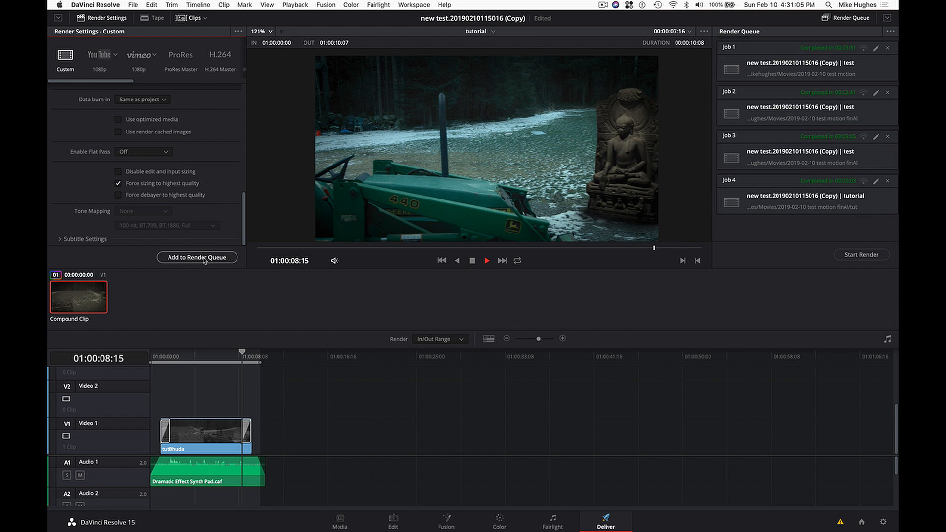
{"action": "left_click", "coordinate": [861, 255]}
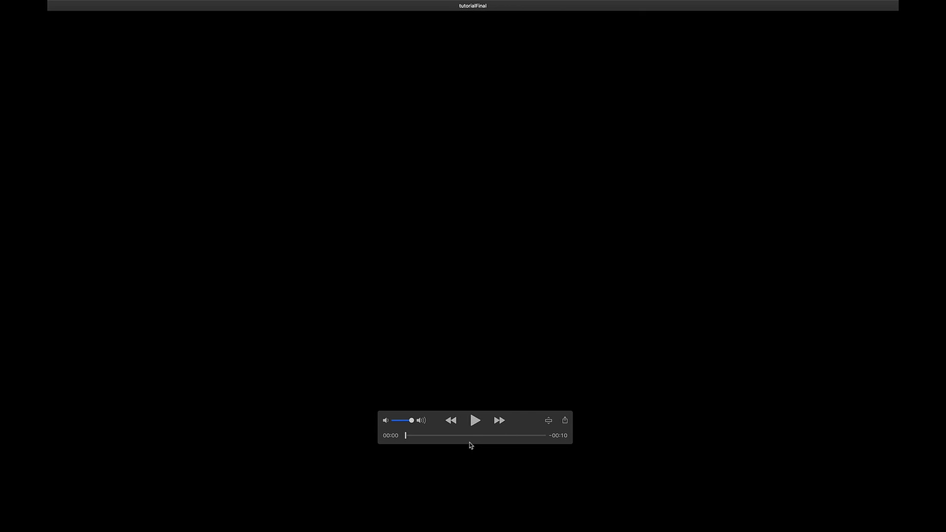
- Play the rendered tutorialFinal movie and check the statue in frames around 6 to 7 seconds
{"action": "left_click", "coordinate": [473, 421]}
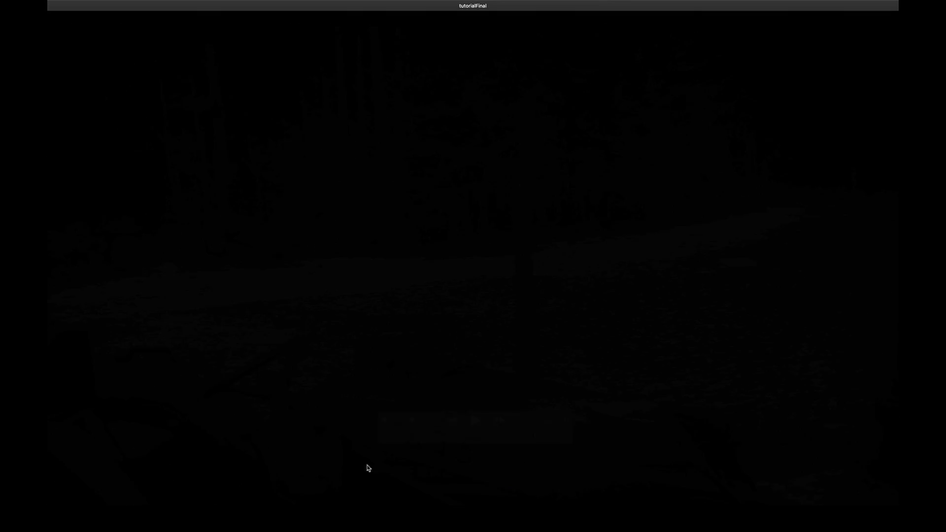
{"action": "mouse_move", "coordinate": [504, 441]}
{"action": "left_mouse_down"}
{"action": "mouse_move", "coordinate": [451, 438]}
{"action": "mouse_move", "coordinate": [489, 436]}
{"action": "left_mouse_up"}
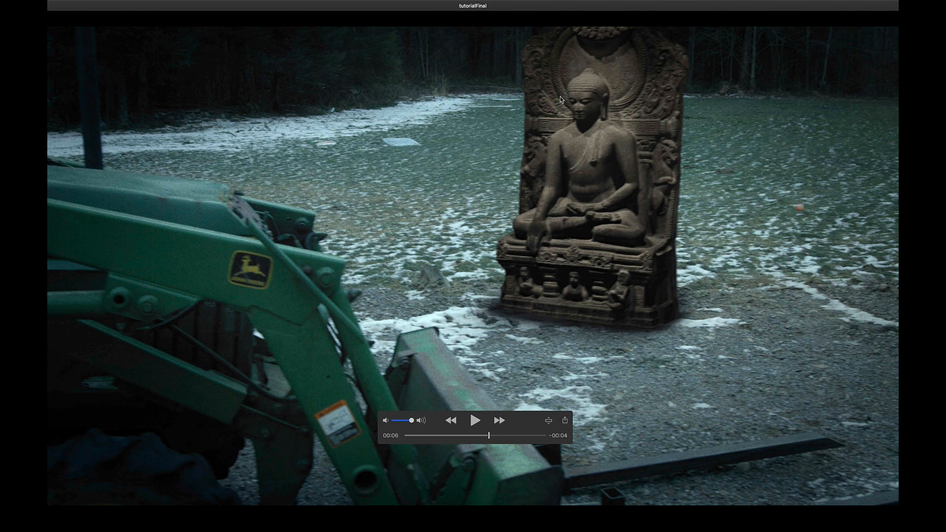
{"action": "left_click_drag", "start_coordinate": [470, 437], "coordinate": [500, 432]}
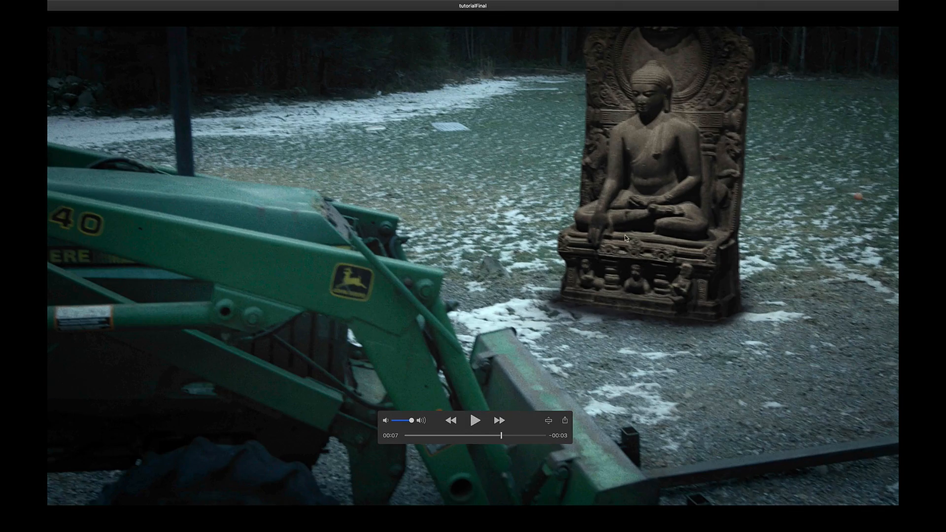
- Switch to DaVinci Resolve's Color page and examine the statue's base, shadow and edges against the ground up close
{"action": "key", "text": "ctrl+Right"}
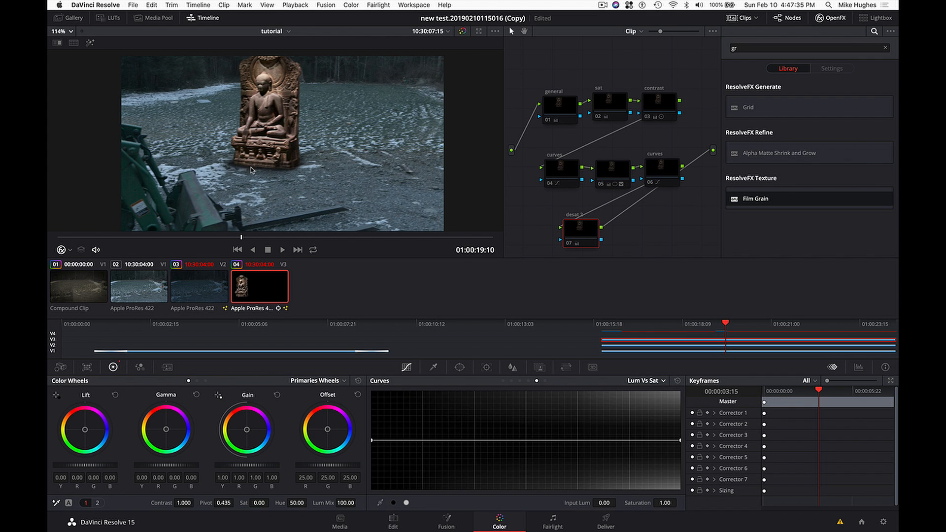
{"action": "scroll", "coordinate": [255, 173], "scroll_direction": "up", "scroll_amount": 5}
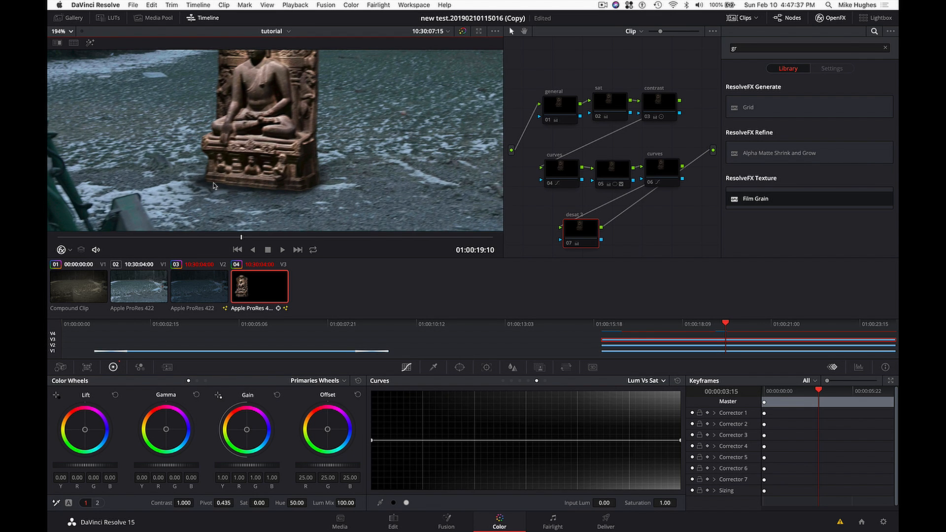
{"action": "scroll", "coordinate": [214, 185], "scroll_direction": "up", "scroll_amount": 1}
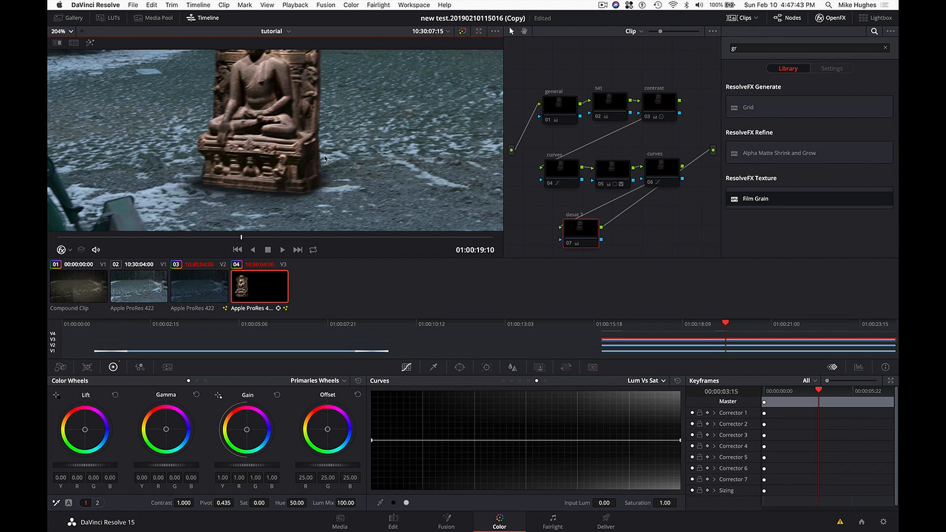
{"action": "scroll", "coordinate": [343, 160], "scroll_direction": "down", "scroll_amount": 2}
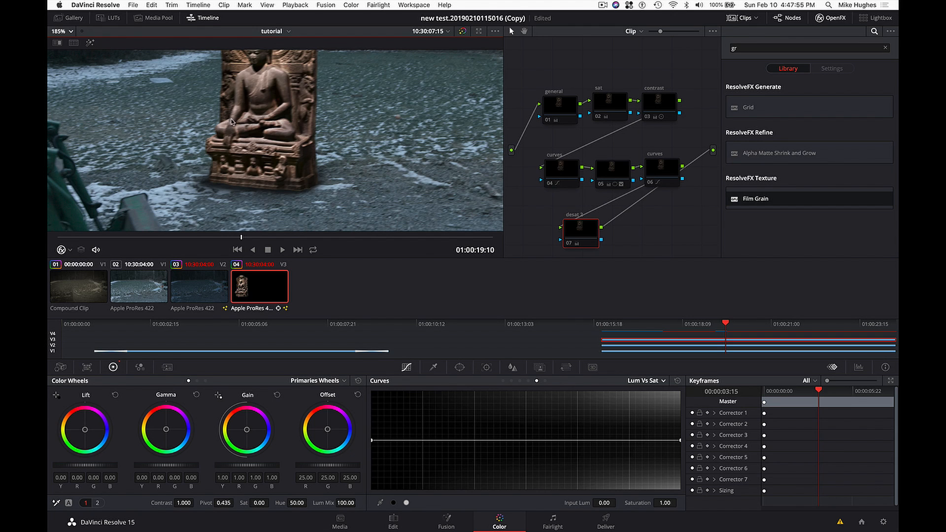
{"action": "left_click_drag", "start_coordinate": [245, 116], "coordinate": [246, 121]}
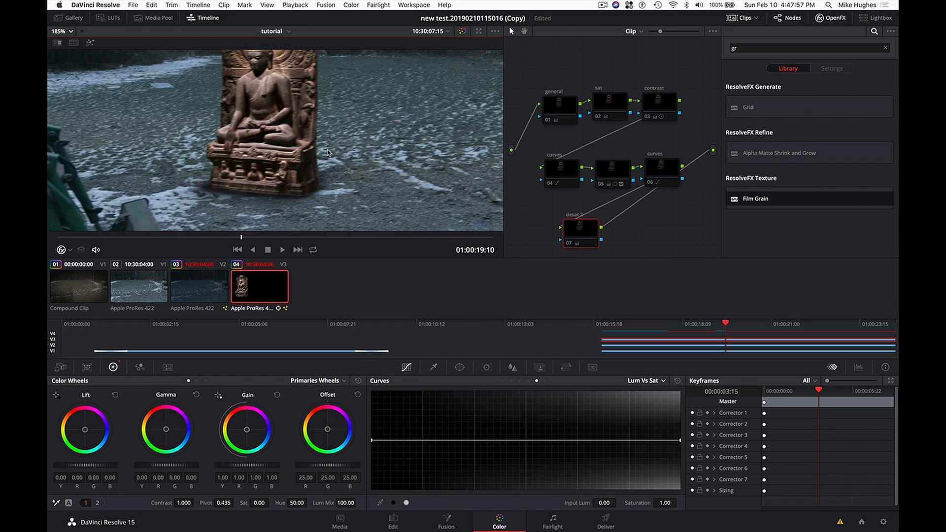
{"action": "left_click_drag", "start_coordinate": [296, 143], "coordinate": [298, 156]}
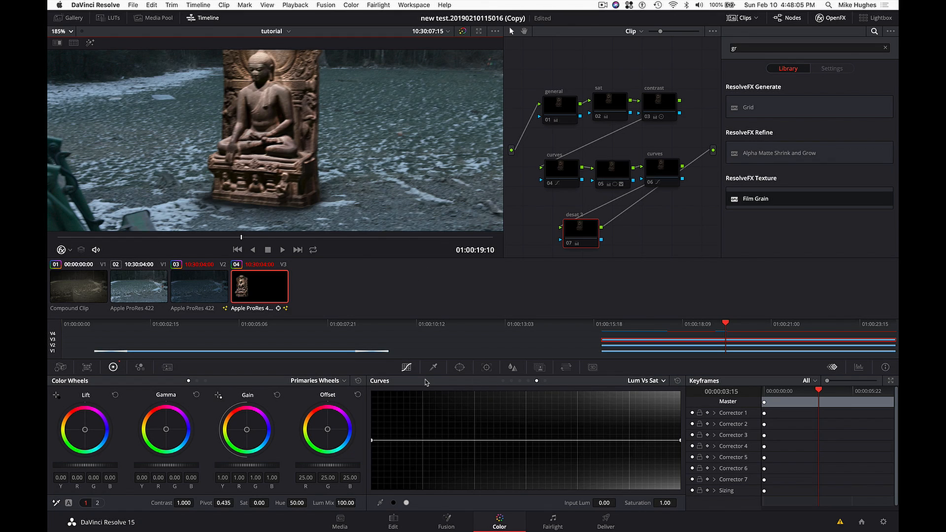
- In QuickTime Player, check tutorialFinal at about 3 seconds and compare it with frames of the bhuda final3 MB movie
{"action": "key", "text": "super+Tab"}
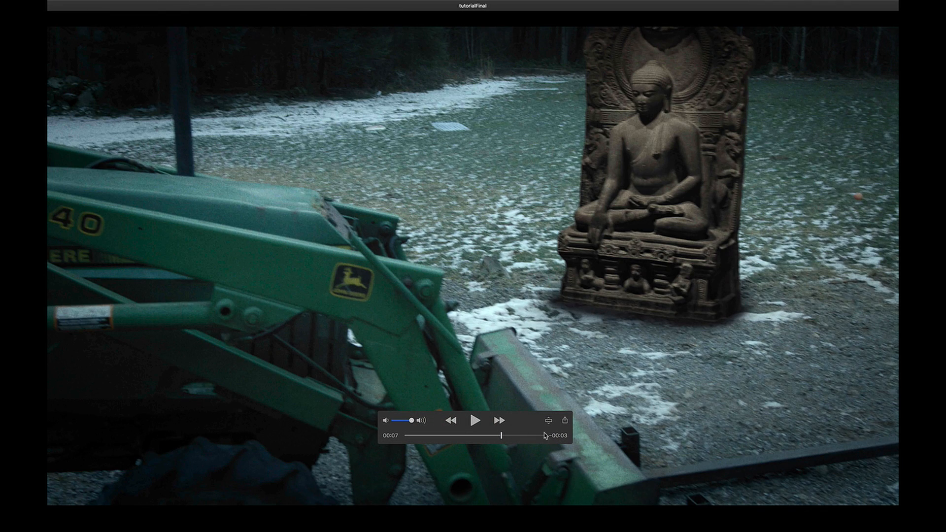
{"action": "left_click_drag", "start_coordinate": [491, 439], "coordinate": [450, 442]}
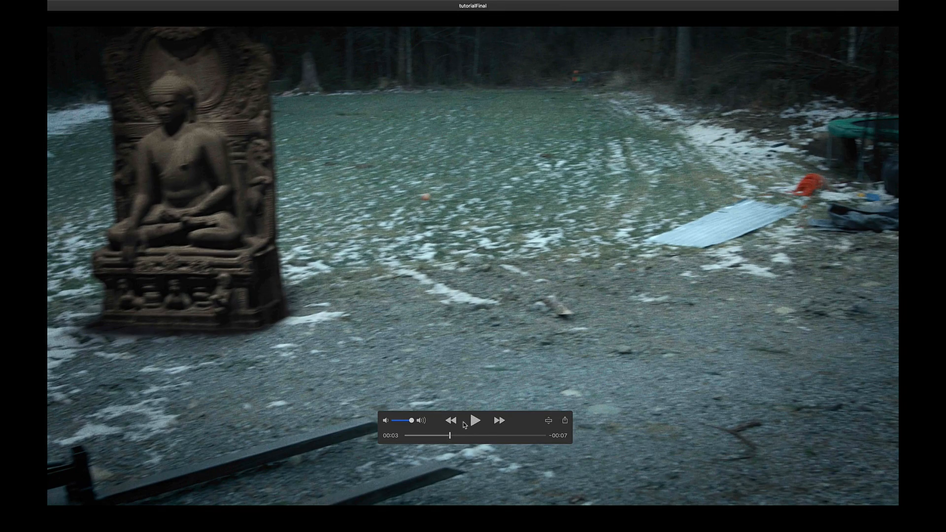
{"action": "key", "text": "super+Tab"}
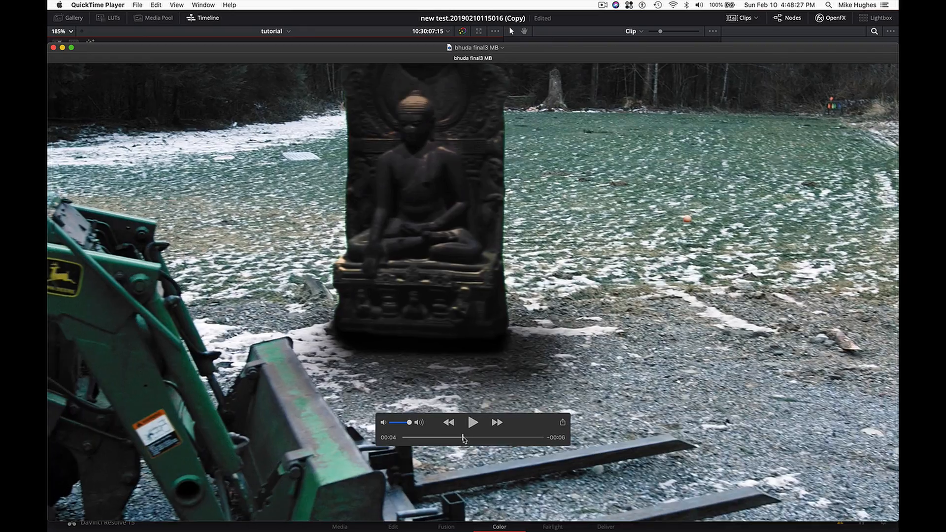
{"action": "left_click_drag", "start_coordinate": [465, 437], "coordinate": [487, 436]}
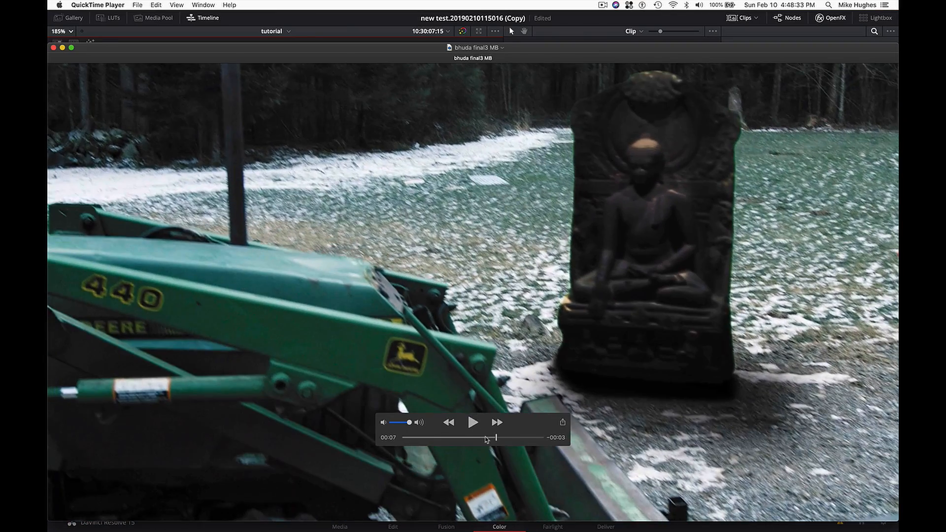
{"action": "left_click_drag", "start_coordinate": [487, 438], "coordinate": [468, 439]}
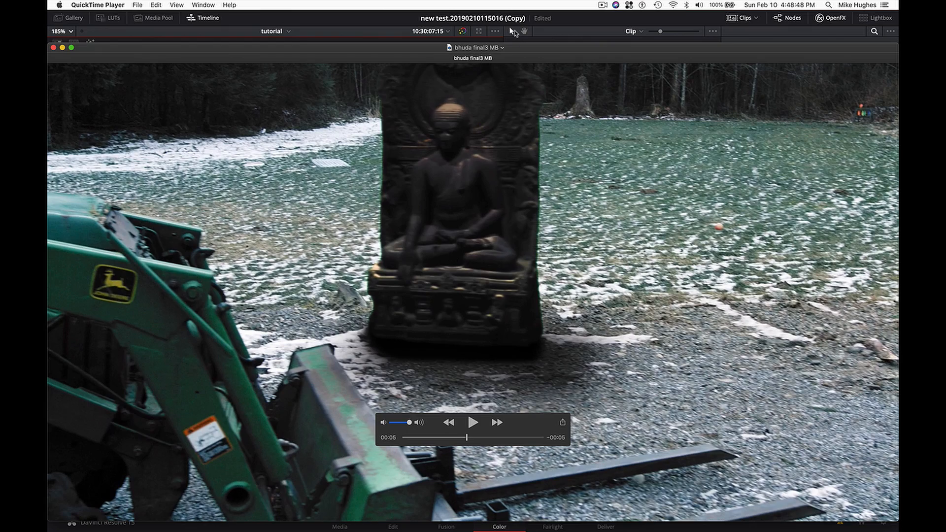
{"action": "left_click_drag", "start_coordinate": [510, 49], "coordinate": [510, 63]}
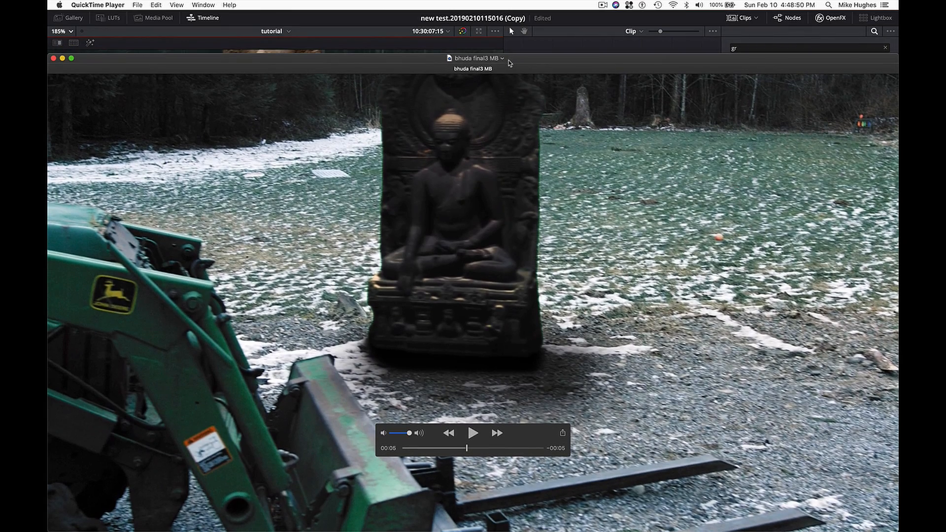
- Return to the tutorialFinal movie and inspect the statue at about 6 seconds
{"action": "key", "text": "super+Tab"}
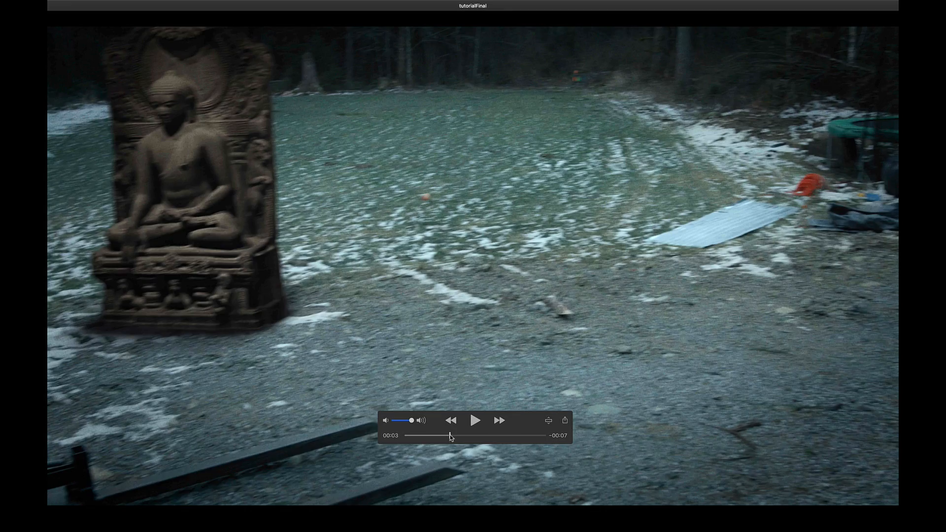
{"action": "left_click_drag", "start_coordinate": [450, 437], "coordinate": [491, 437]}
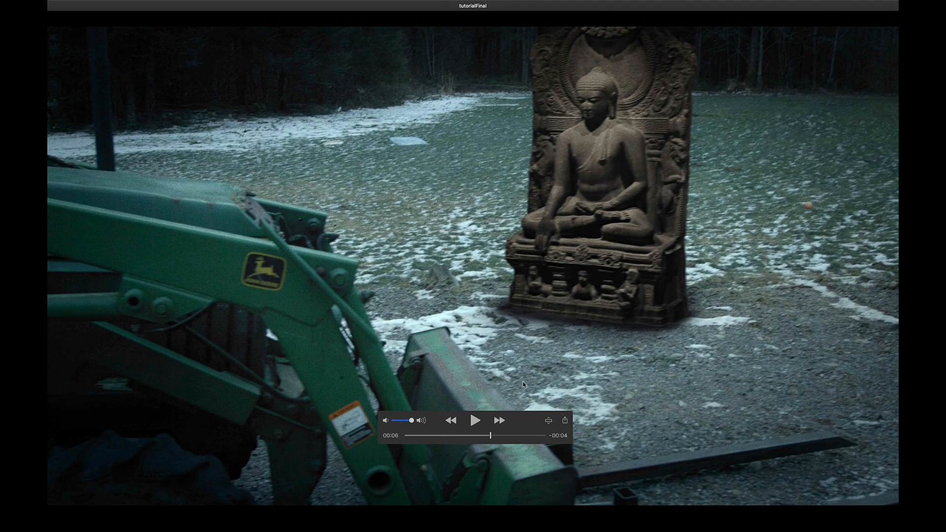
{"action": "key", "text": "super+Tab"}
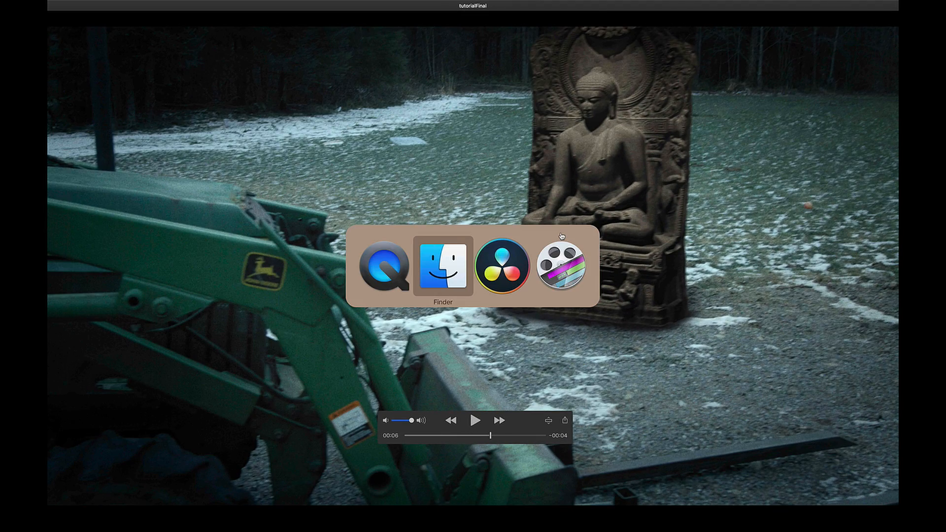